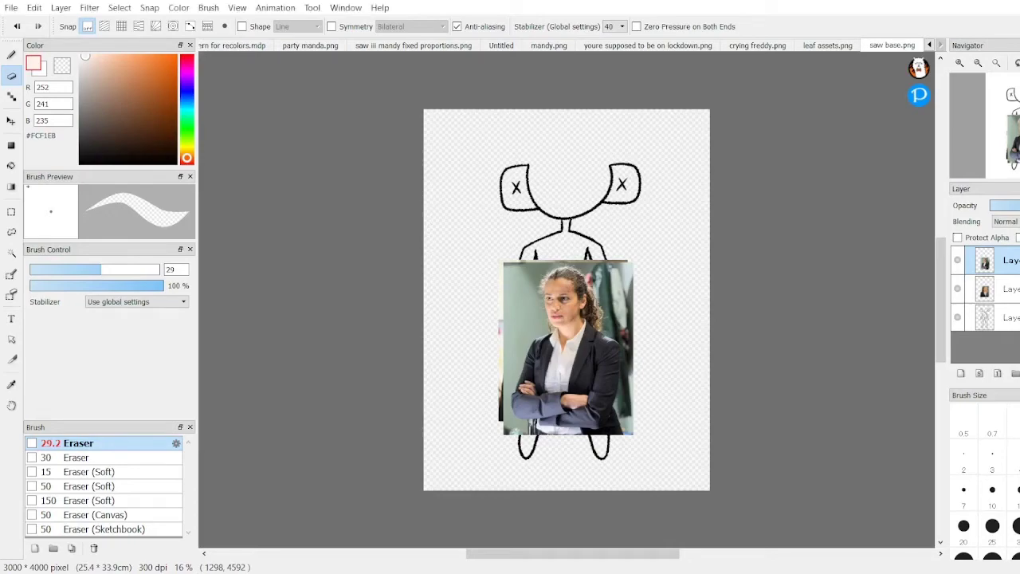
Step: Add a blank layer for the hair lines and select the Pen's textured brush 1
{"action": "scroll", "coordinate": [565, 302], "scroll_direction": "up", "scroll_amount": 3}
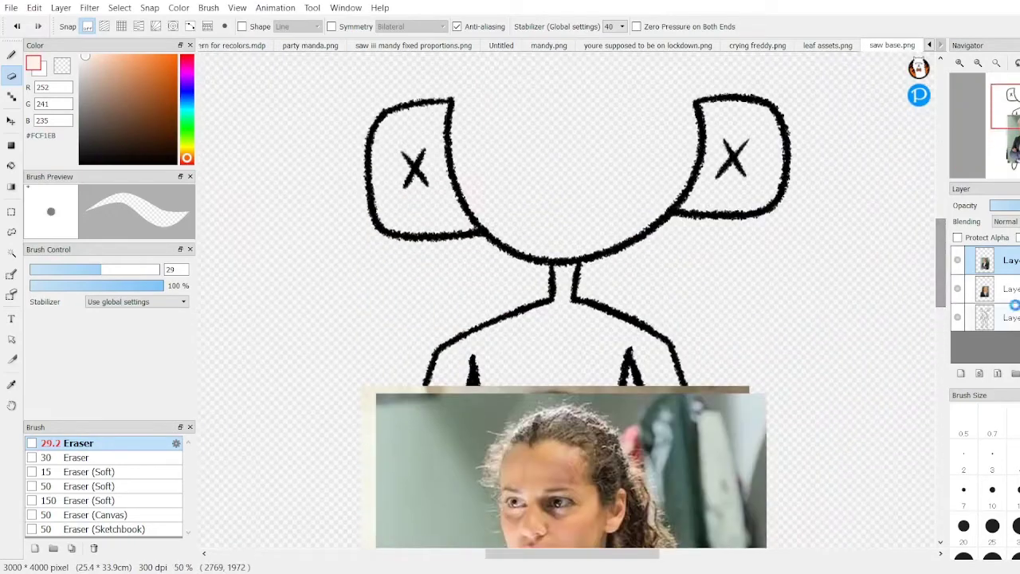
{"action": "key", "text": "b"}
{"action": "scroll", "coordinate": [491, 182], "scroll_direction": "down", "scroll_amount": 1}
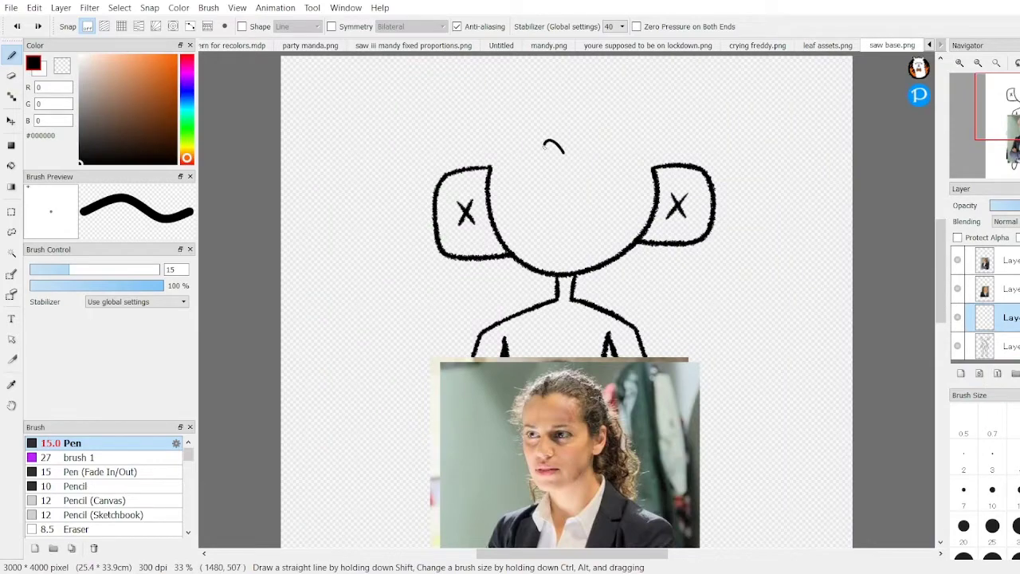
{"action": "key", "text": "ctrl+z"}
{"action": "key", "text": "Down"}
Step: Draw a smooth wavy hair top and the right side curving under the face, undoing rough strokes
{"action": "scroll", "coordinate": [570, 151], "scroll_direction": "down", "scroll_amount": 2}
{"action": "scroll", "coordinate": [571, 151], "scroll_direction": "up", "scroll_amount": 2}
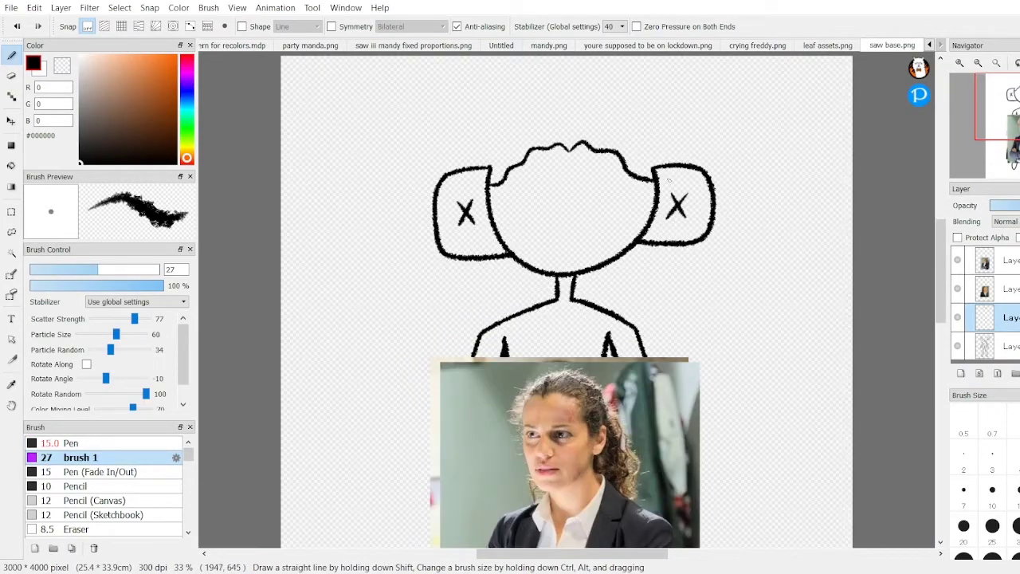
{"action": "key", "text": "ctrl+z"}
{"action": "key", "text": "ctrl+z"}
{"action": "left_click_drag", "start_coordinate": [490, 167], "coordinate": [571, 138]}
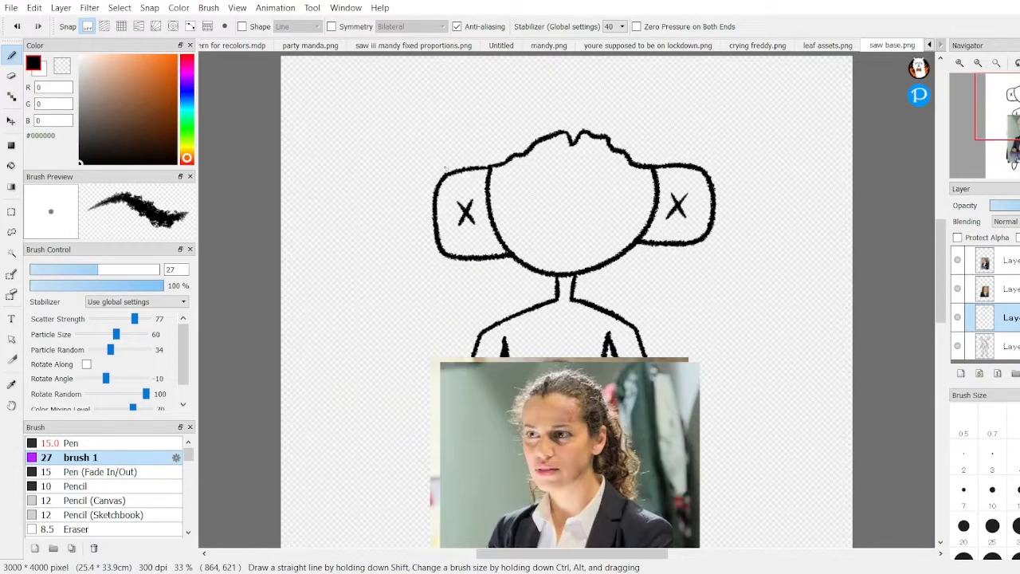
{"action": "left_click_drag", "start_coordinate": [689, 149], "coordinate": [472, 259]}
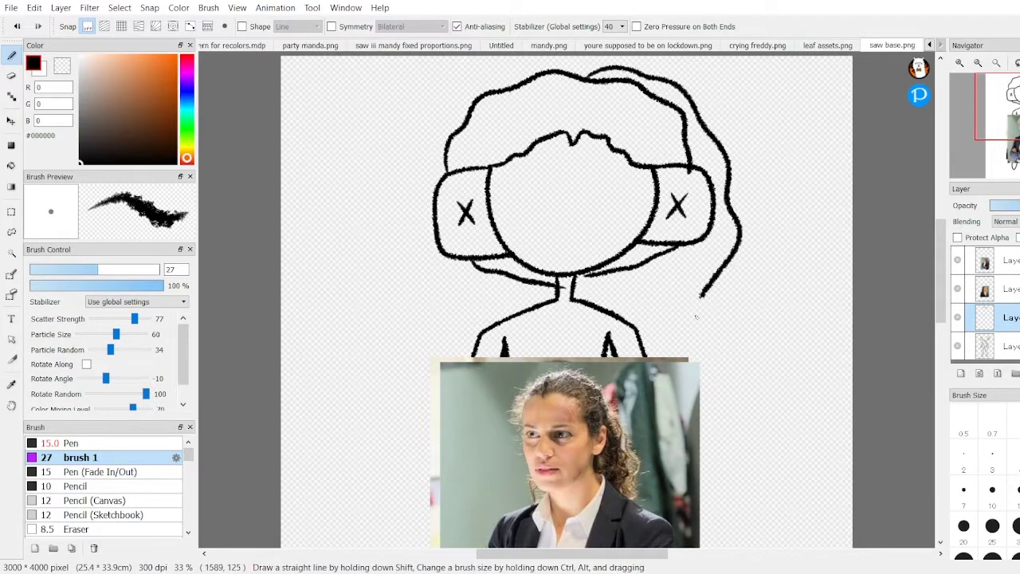
{"action": "key", "text": "ctrl+z"}
{"action": "scroll", "coordinate": [695, 317], "scroll_direction": "down", "scroll_amount": 2}
{"action": "scroll", "coordinate": [695, 318], "scroll_direction": "up", "scroll_amount": 2}
{"action": "scroll", "coordinate": [548, 105], "scroll_direction": "down", "scroll_amount": 1}
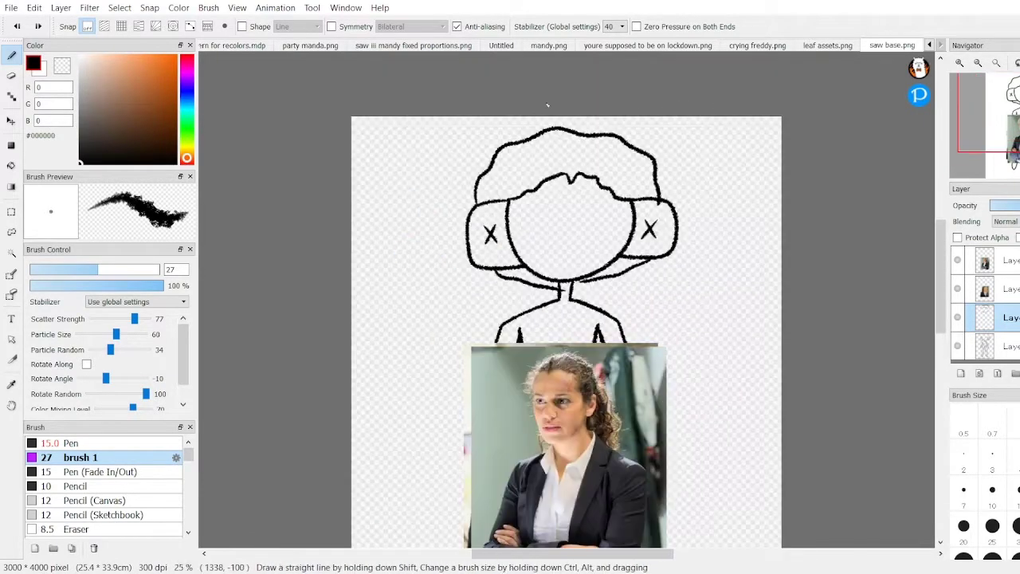
{"action": "scroll", "coordinate": [673, 271], "scroll_direction": "down", "scroll_amount": 3}
{"action": "scroll", "coordinate": [673, 271], "scroll_direction": "up", "scroll_amount": 3}
{"action": "key", "text": "ctrl+z"}
Step: Hide both reference photo layers
{"action": "scroll", "coordinate": [674, 270], "scroll_direction": "down", "scroll_amount": 2}
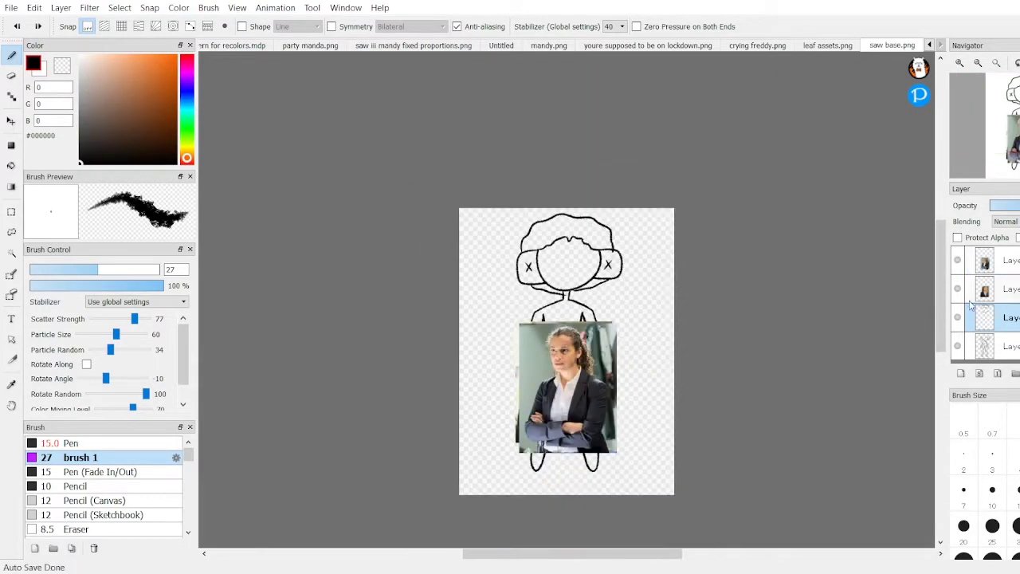
{"action": "left_click", "coordinate": [957, 261]}
{"action": "left_click", "coordinate": [957, 289]}
{"action": "scroll", "coordinate": [601, 116], "scroll_direction": "up", "scroll_amount": 3}
Step: Extend the left hair down past the shoulder with a short curve beside the neck
{"action": "scroll", "coordinate": [601, 116], "scroll_direction": "down", "scroll_amount": 1}
{"action": "left_click_drag", "start_coordinate": [609, 278], "coordinate": [637, 309]}
{"action": "left_click_drag", "start_coordinate": [467, 365], "coordinate": [528, 384]}
{"action": "scroll", "coordinate": [628, 335], "scroll_direction": "down", "scroll_amount": 3}
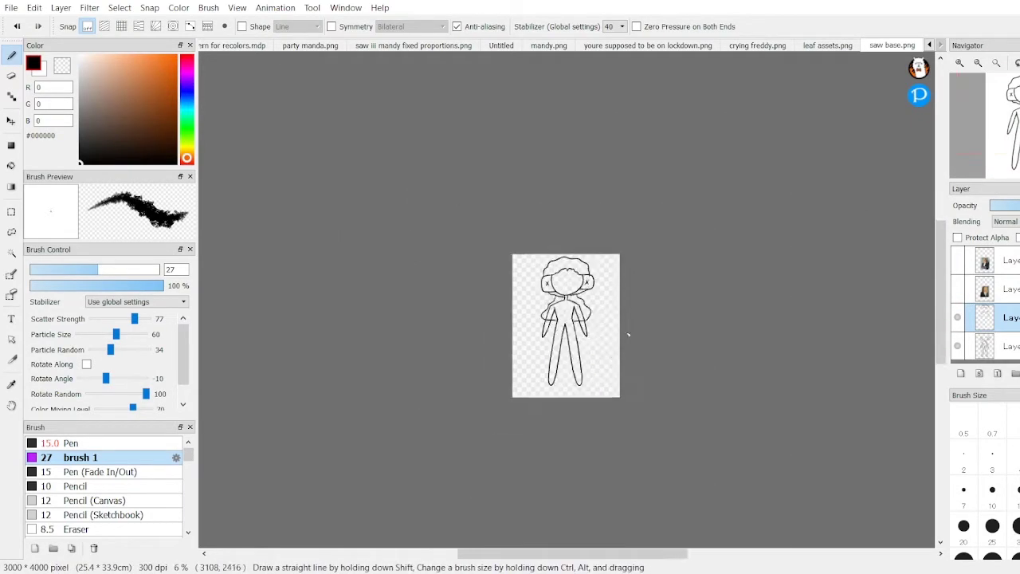
{"action": "scroll", "coordinate": [628, 335], "scroll_direction": "up", "scroll_amount": 5}
{"action": "key", "text": "e"}
{"action": "key", "text": "b"}
Step: Draw the curved hair line under the head and a small curl on top
{"action": "mouse_move", "coordinate": [413, 253]}
{"action": "left_mouse_down"}
{"action": "mouse_move", "coordinate": [552, 273]}
{"action": "mouse_move", "coordinate": [600, 260]}
{"action": "left_mouse_up"}
{"action": "scroll", "coordinate": [558, 263], "scroll_direction": "down", "scroll_amount": 2}
{"action": "scroll", "coordinate": [499, 227], "scroll_direction": "up", "scroll_amount": 2}
{"action": "scroll", "coordinate": [500, 228], "scroll_direction": "down", "scroll_amount": 4}
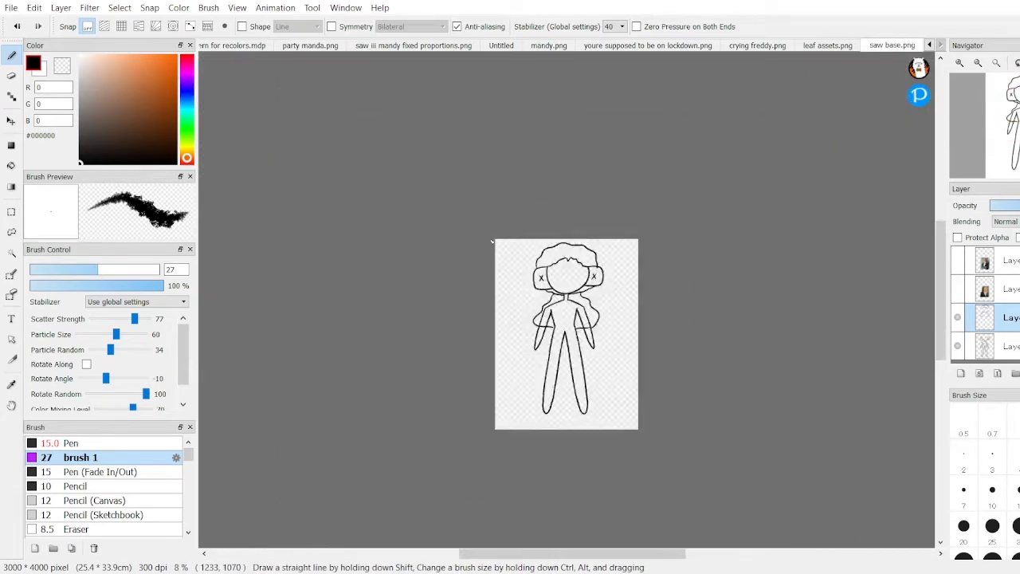
{"action": "scroll", "coordinate": [526, 335], "scroll_direction": "up", "scroll_amount": 3}
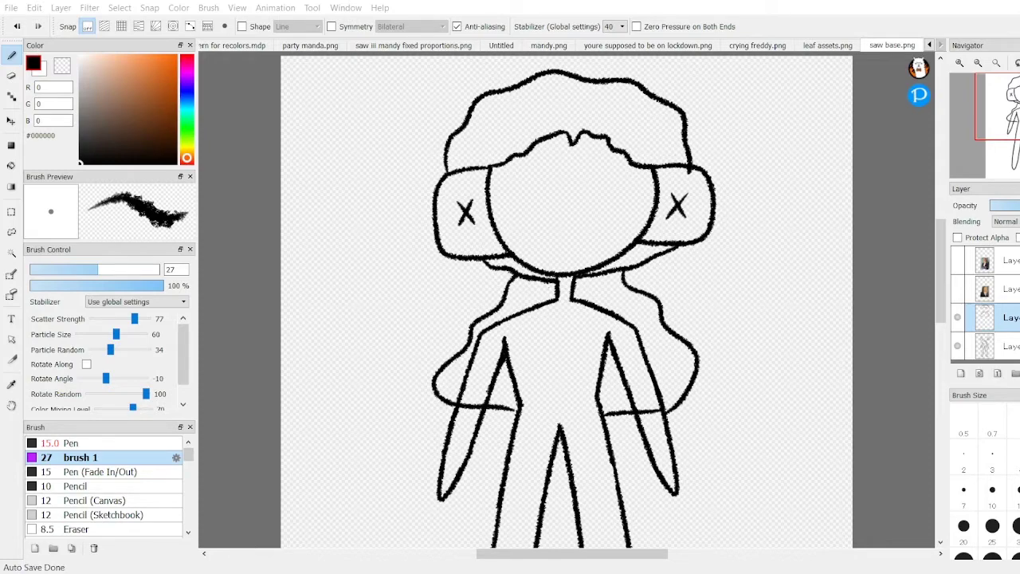
{"action": "scroll", "coordinate": [518, 237], "scroll_direction": "down", "scroll_amount": 1}
{"action": "left_click_drag", "start_coordinate": [505, 239], "coordinate": [518, 237]}
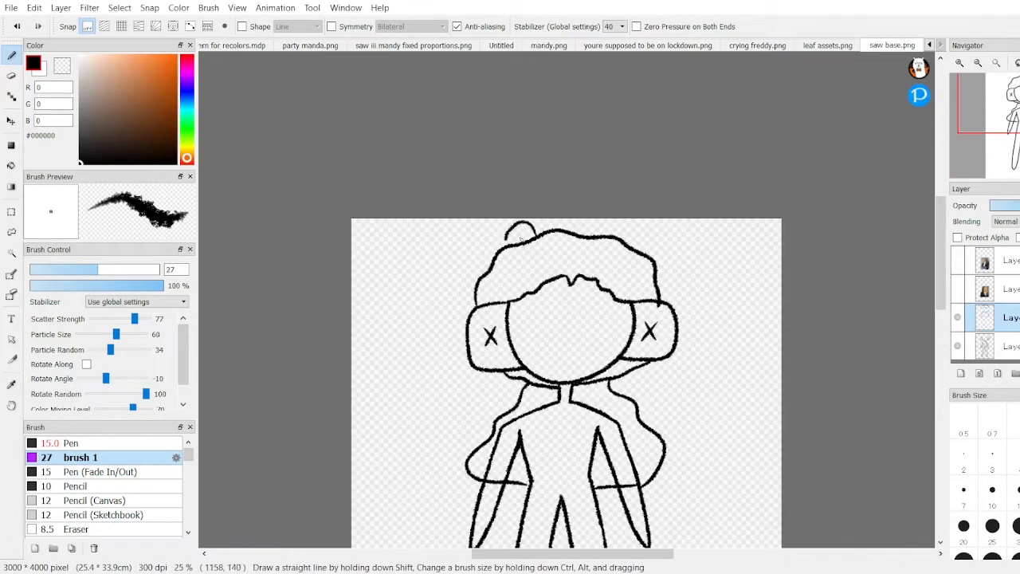
{"action": "scroll", "coordinate": [567, 381], "scroll_direction": "down", "scroll_amount": 3}
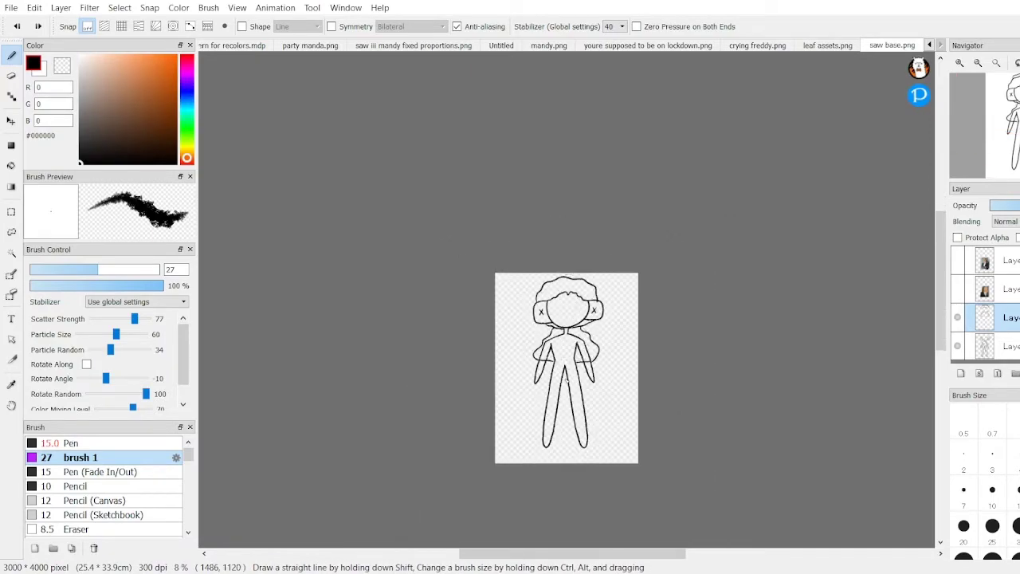
{"action": "scroll", "coordinate": [565, 379], "scroll_direction": "up", "scroll_amount": 4}
Step: Sketch an oval eye, undoing the first attempt
{"action": "mouse_move", "coordinate": [671, 320]}
{"action": "left_mouse_down"}
{"action": "mouse_move", "coordinate": [662, 317]}
{"action": "mouse_move", "coordinate": [667, 305]}
{"action": "left_mouse_up"}
{"action": "key", "text": "ctrl+z"}
{"action": "scroll", "coordinate": [528, 355], "scroll_direction": "down", "scroll_amount": 2}
{"action": "scroll", "coordinate": [528, 355], "scroll_direction": "up", "scroll_amount": 2}
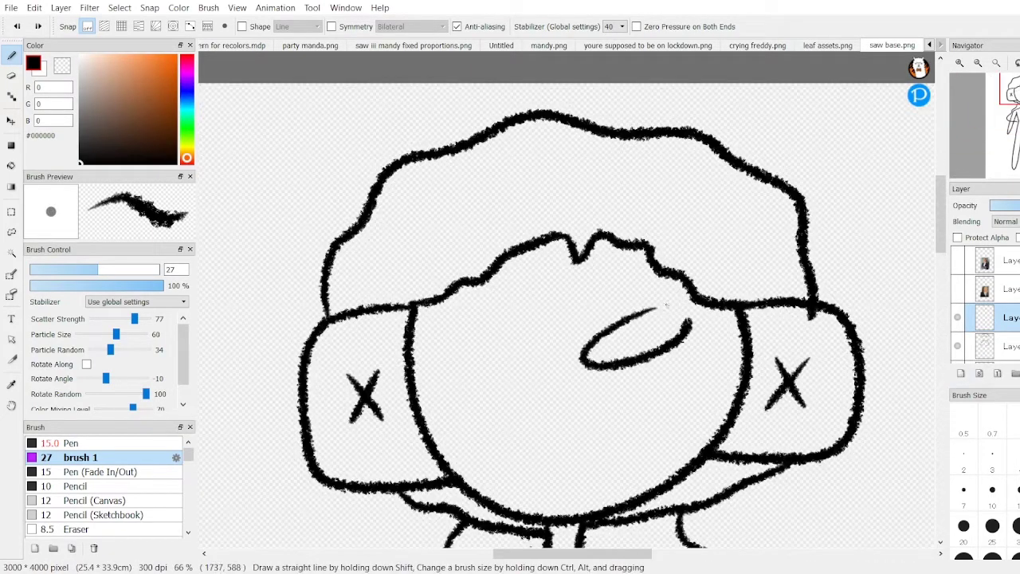
{"action": "scroll", "coordinate": [569, 407], "scroll_direction": "down", "scroll_amount": 2}
{"action": "scroll", "coordinate": [560, 414], "scroll_direction": "up", "scroll_amount": 2}
Step: Draw the mouth under the eyes as a short slanted stroke
{"action": "left_click_drag", "start_coordinate": [551, 408], "coordinate": [620, 408]}
{"action": "scroll", "coordinate": [617, 376], "scroll_direction": "down", "scroll_amount": 1}
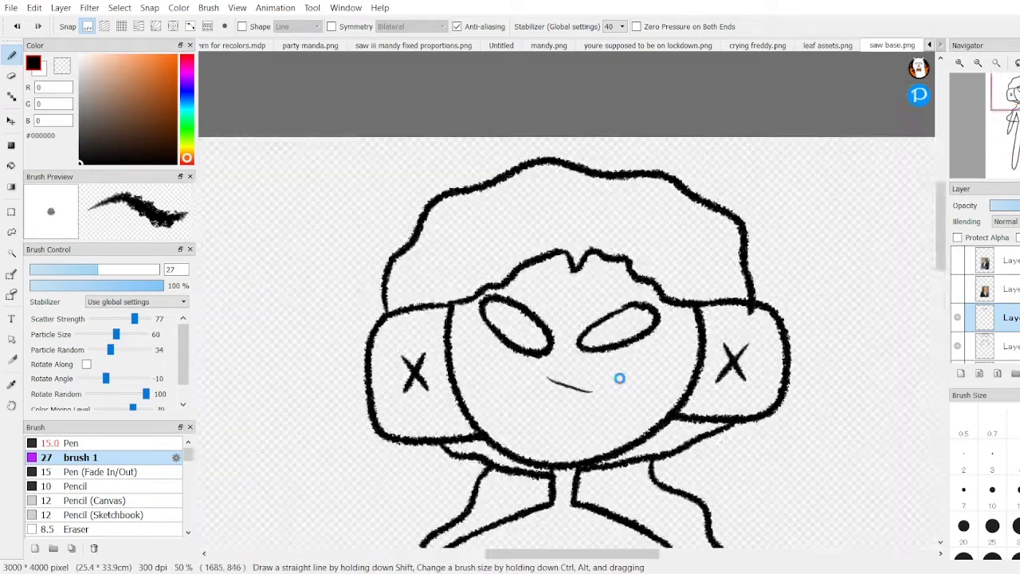
{"action": "scroll", "coordinate": [652, 375], "scroll_direction": "up", "scroll_amount": 1}
{"action": "scroll", "coordinate": [653, 374], "scroll_direction": "down", "scroll_amount": 1}
{"action": "scroll", "coordinate": [653, 374], "scroll_direction": "up", "scroll_amount": 1}
{"action": "scroll", "coordinate": [653, 374], "scroll_direction": "down", "scroll_amount": 1}
{"action": "scroll", "coordinate": [652, 374], "scroll_direction": "up", "scroll_amount": 1}
{"action": "key", "text": "ctrl+z"}
{"action": "left_click_drag", "start_coordinate": [556, 419], "coordinate": [592, 401]}
{"action": "scroll", "coordinate": [598, 397], "scroll_direction": "down", "scroll_amount": 2}
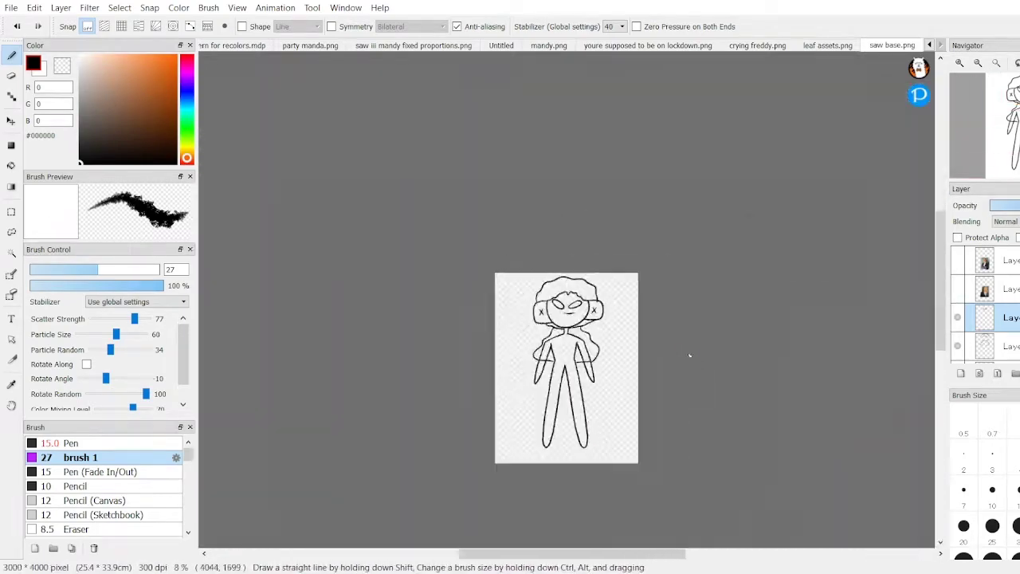
{"action": "scroll", "coordinate": [598, 397], "scroll_direction": "up", "scroll_amount": 2}
{"action": "scroll", "coordinate": [598, 397], "scroll_direction": "down", "scroll_amount": 1}
{"action": "scroll", "coordinate": [598, 397], "scroll_direction": "up", "scroll_amount": 1}
Step: Add small eyebrow marks above both eyes
{"action": "left_click_drag", "start_coordinate": [637, 275], "coordinate": [634, 277]}
{"action": "left_click_drag", "start_coordinate": [528, 256], "coordinate": [524, 261]}
{"action": "scroll", "coordinate": [519, 246], "scroll_direction": "down", "scroll_amount": 1}
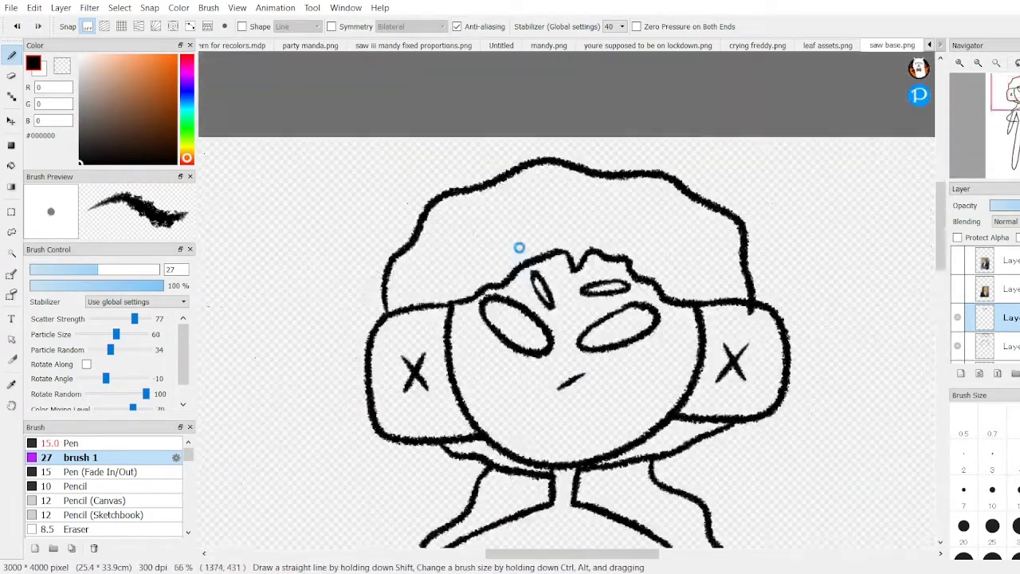
{"action": "scroll", "coordinate": [558, 207], "scroll_direction": "down", "scroll_amount": 1}
{"action": "scroll", "coordinate": [620, 180], "scroll_direction": "up", "scroll_amount": 1}
{"action": "scroll", "coordinate": [540, 323], "scroll_direction": "up", "scroll_amount": 1}
{"action": "scroll", "coordinate": [541, 327], "scroll_direction": "down", "scroll_amount": 2}
{"action": "scroll", "coordinate": [510, 374], "scroll_direction": "up", "scroll_amount": 1}
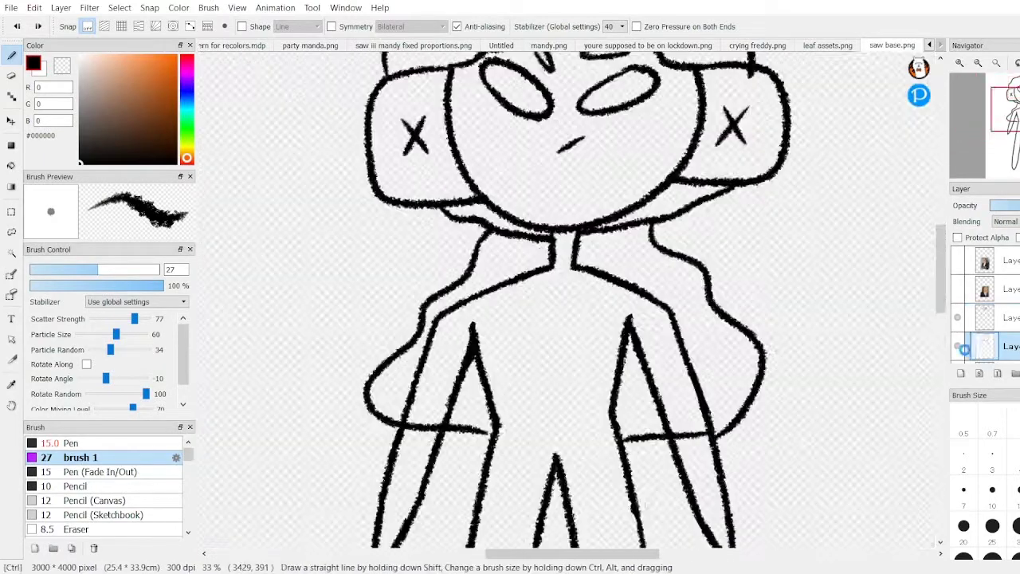
{"action": "scroll", "coordinate": [379, 459], "scroll_direction": "up", "scroll_amount": 1}
Step: Erase the short crossbar stub on the arm with the Eraser
{"action": "key", "text": "e"}
{"action": "left_click_drag", "start_coordinate": [721, 478], "coordinate": [753, 482]}
{"action": "key", "text": "b"}
{"action": "scroll", "coordinate": [558, 319], "scroll_direction": "down", "scroll_amount": 2}
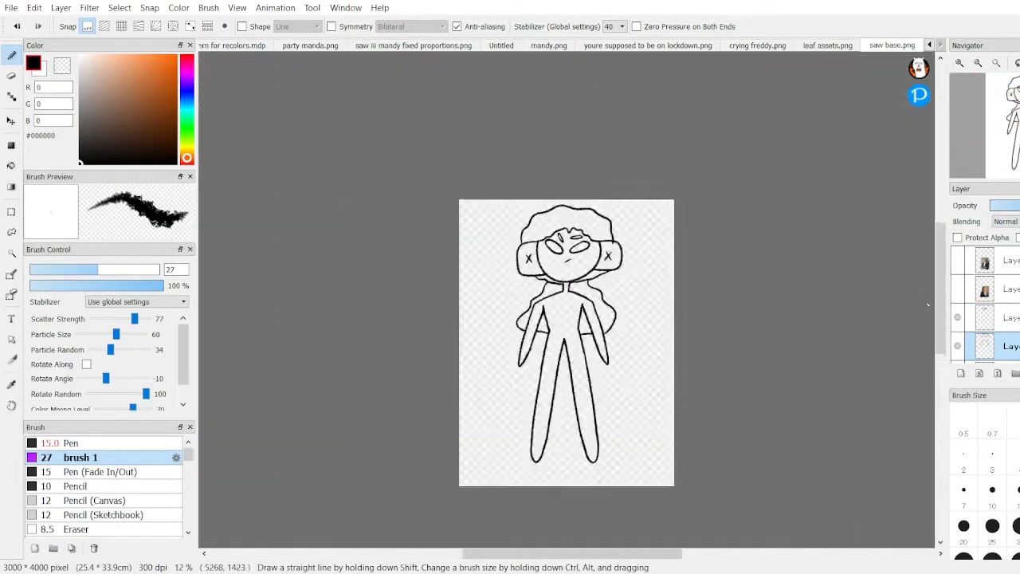
{"action": "scroll", "coordinate": [558, 239], "scroll_direction": "up", "scroll_amount": 2}
{"action": "scroll", "coordinate": [718, 239], "scroll_direction": "up", "scroll_amount": 1}
Step: Join the collar lines into a V neckline with brush 1
{"action": "key", "text": "e"}
{"action": "key", "text": "b"}
{"action": "scroll", "coordinate": [586, 123], "scroll_direction": "down", "scroll_amount": 2}
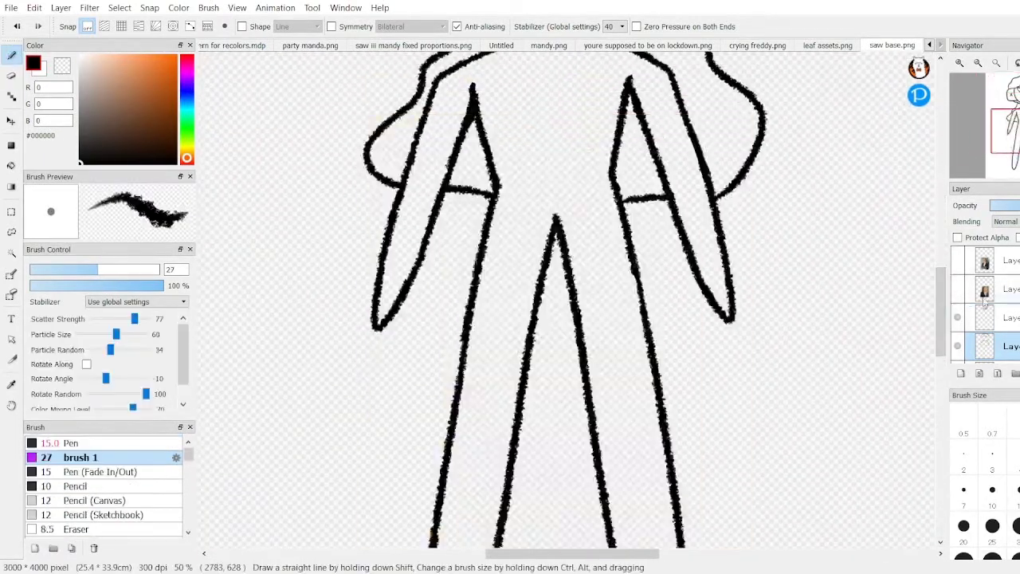
{"action": "scroll", "coordinate": [585, 123], "scroll_direction": "up", "scroll_amount": 1}
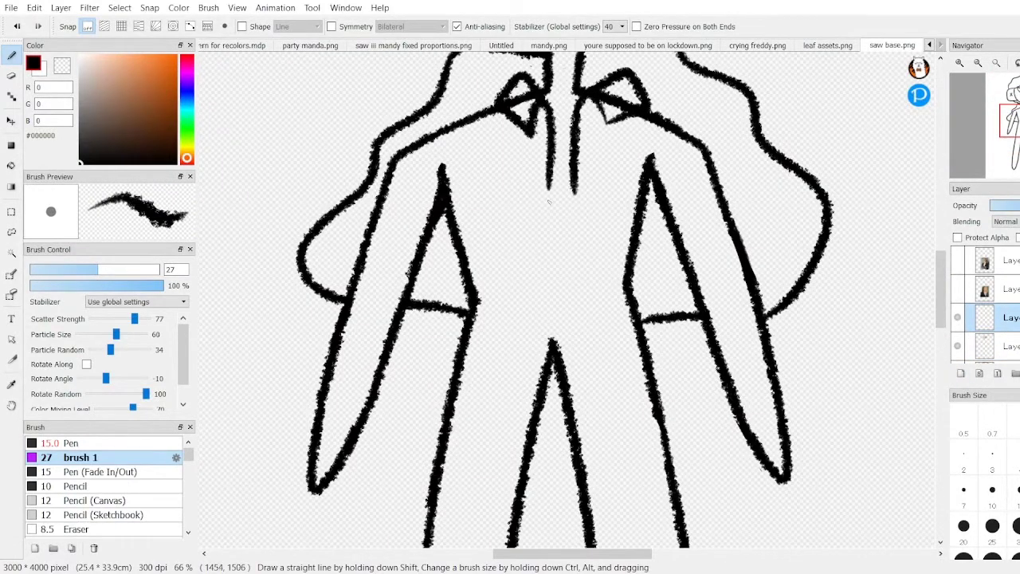
{"action": "left_click_drag", "start_coordinate": [548, 202], "coordinate": [571, 193]}
{"action": "scroll", "coordinate": [515, 186], "scroll_direction": "down", "scroll_amount": 1}
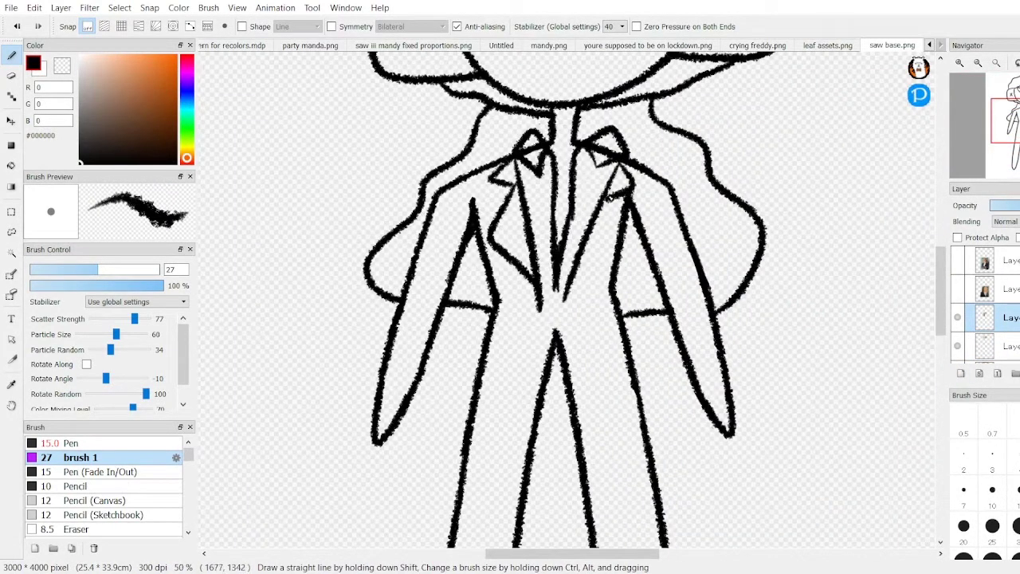
{"action": "scroll", "coordinate": [550, 299], "scroll_direction": "down", "scroll_amount": 3}
{"action": "scroll", "coordinate": [554, 287], "scroll_direction": "up", "scroll_amount": 5}
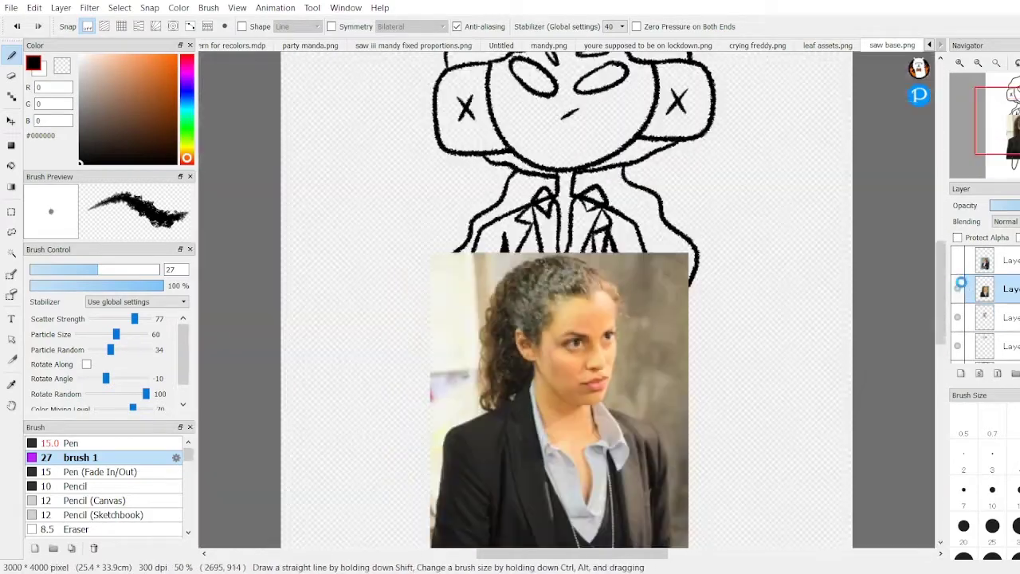
Step: Draw the centre collar line, erase the excess, and add lapel strokes
{"action": "left_click_drag", "start_coordinate": [580, 189], "coordinate": [565, 282]}
{"action": "key", "text": "e"}
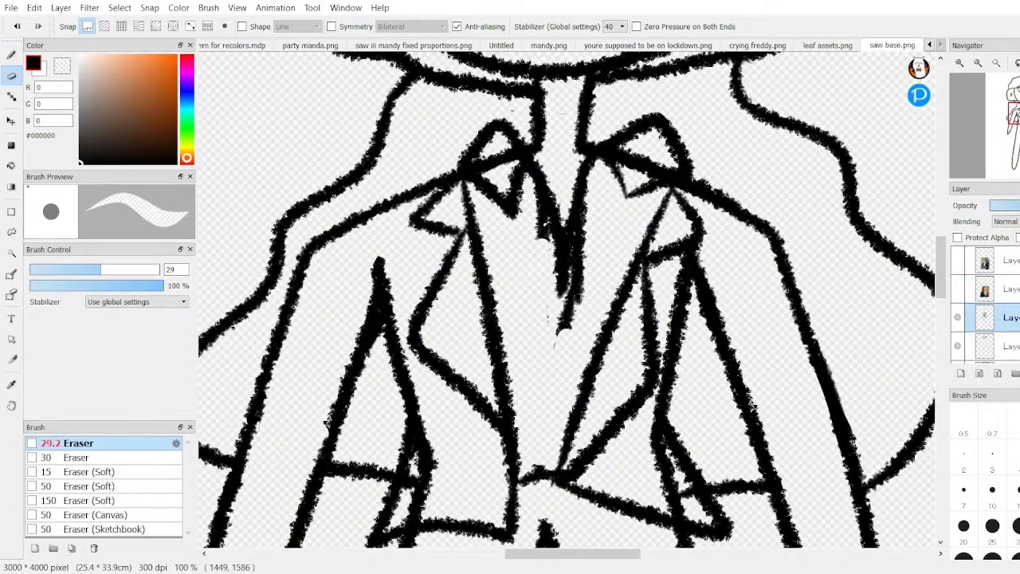
{"action": "left_click_drag", "start_coordinate": [558, 326], "coordinate": [582, 290]}
{"action": "key", "text": "b"}
{"action": "mouse_move", "coordinate": [598, 155]}
{"action": "left_mouse_down"}
{"action": "mouse_move", "coordinate": [532, 302]}
{"action": "mouse_move", "coordinate": [519, 472]}
{"action": "left_mouse_up"}
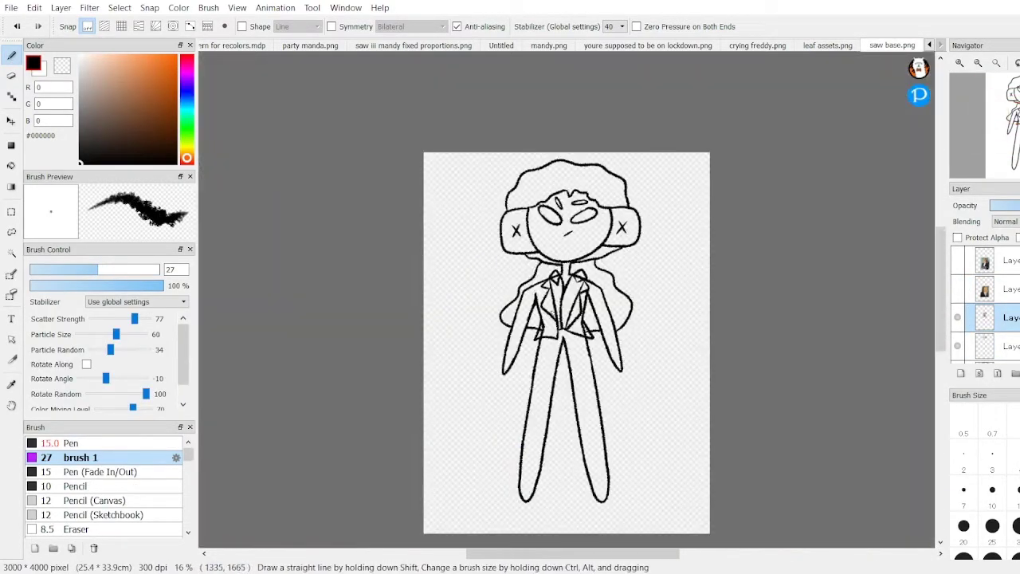
{"action": "scroll", "coordinate": [550, 299], "scroll_direction": "down", "scroll_amount": 3}
{"action": "scroll", "coordinate": [558, 358], "scroll_direction": "up", "scroll_amount": 4}
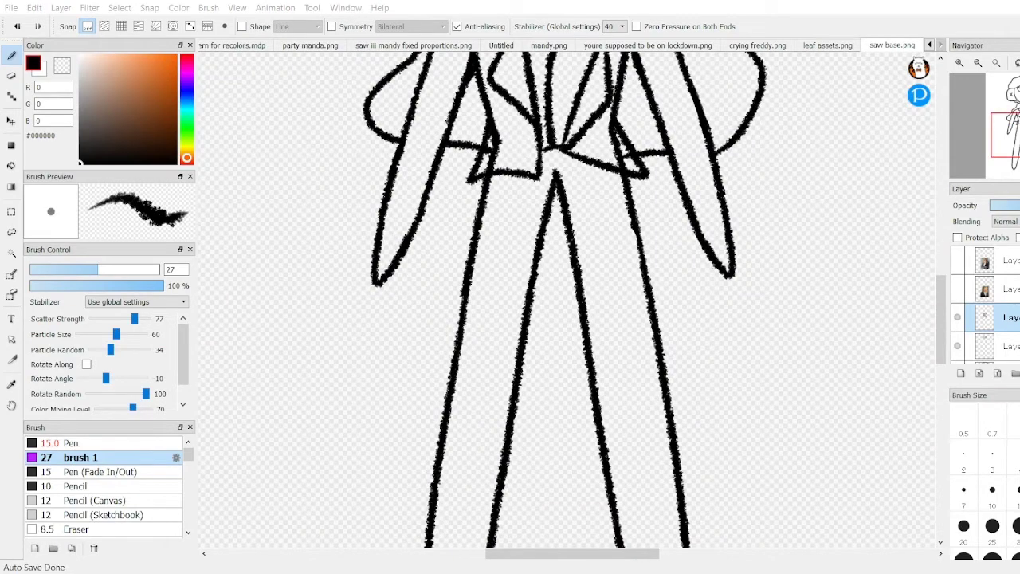
Step: Draw an angled cuff on the right sleeve and dot five buttons on both cuffs
{"action": "left_click_drag", "start_coordinate": [712, 143], "coordinate": [684, 214]}
{"action": "scroll", "coordinate": [558, 303], "scroll_direction": "up", "scroll_amount": 2}
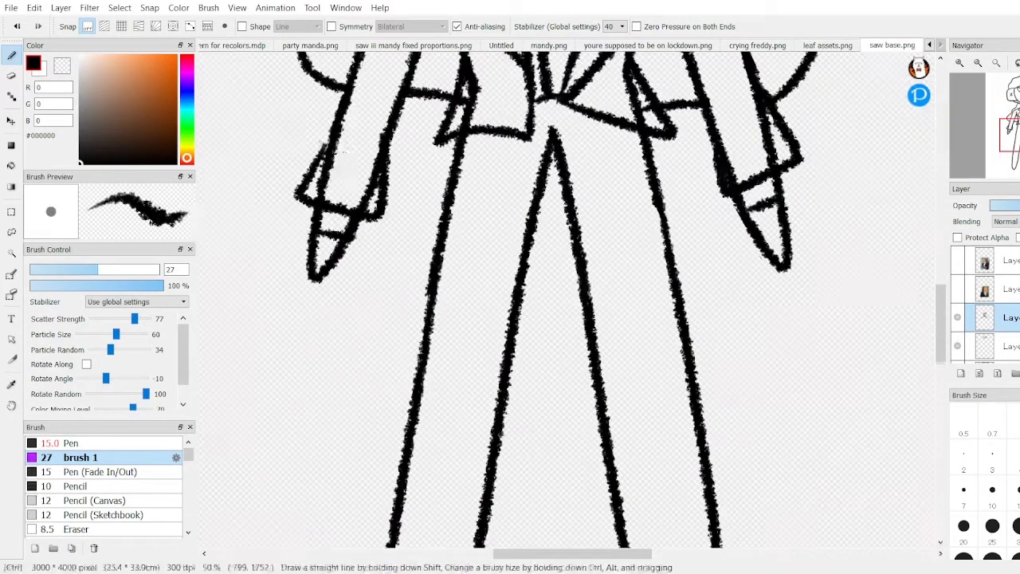
{"action": "left_click", "coordinate": [405, 165]}
{"action": "left_click", "coordinate": [398, 189]}
{"action": "left_click", "coordinate": [393, 209]}
{"action": "left_click", "coordinate": [694, 140]}
{"action": "left_click", "coordinate": [704, 164]}
{"action": "scroll", "coordinate": [558, 303], "scroll_direction": "down", "scroll_amount": 3}
{"action": "scroll", "coordinate": [905, 325], "scroll_direction": "up", "scroll_amount": 1}
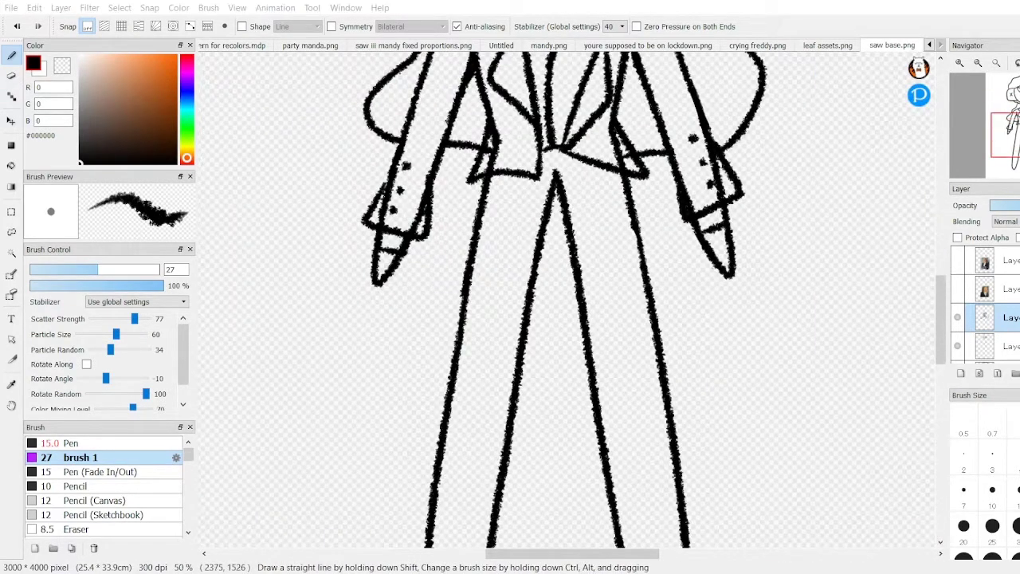
Step: Outline and refine the rounded tips of both shoes
{"action": "scroll", "coordinate": [566, 136], "scroll_direction": "up", "scroll_amount": 2}
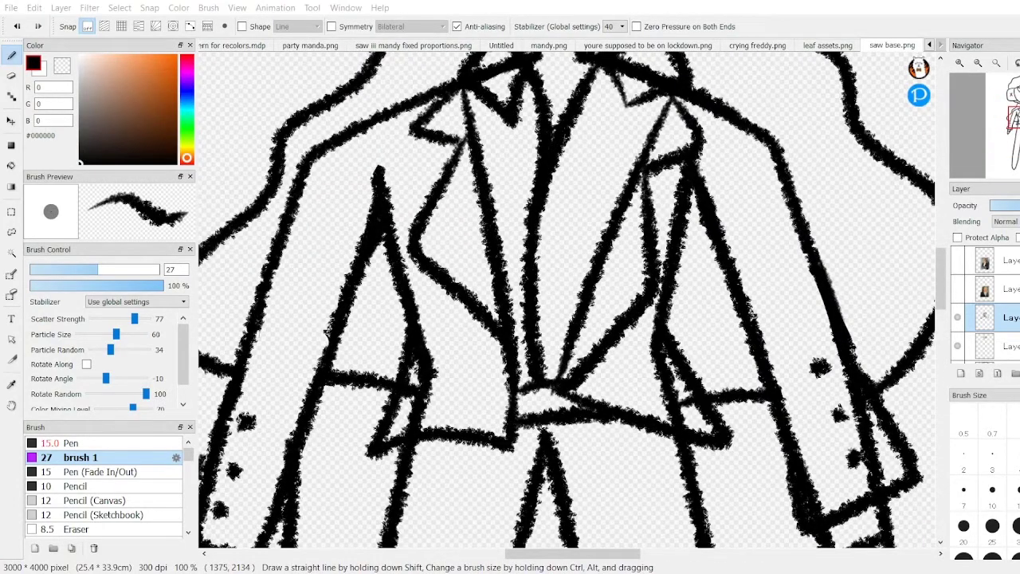
{"action": "scroll", "coordinate": [594, 392], "scroll_direction": "down", "scroll_amount": 5}
{"action": "scroll", "coordinate": [594, 392], "scroll_direction": "up", "scroll_amount": 3}
{"action": "scroll", "coordinate": [557, 359], "scroll_direction": "down", "scroll_amount": 2}
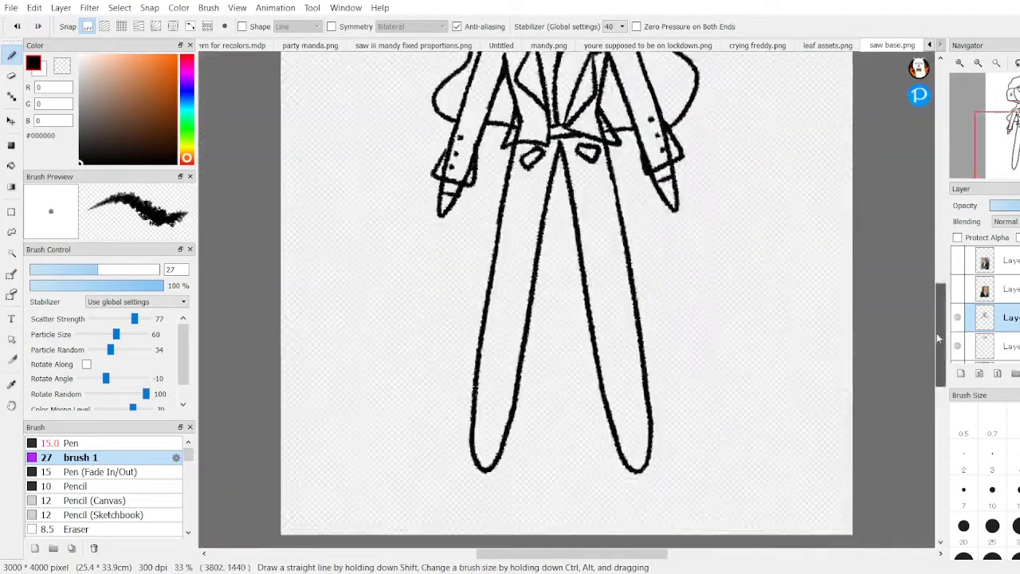
{"action": "scroll", "coordinate": [447, 447], "scroll_direction": "up", "scroll_amount": 2}
{"action": "left_click_drag", "start_coordinate": [354, 391], "coordinate": [482, 414]}
{"action": "left_click_drag", "start_coordinate": [398, 414], "coordinate": [478, 367]}
{"action": "left_click_drag", "start_coordinate": [630, 386], "coordinate": [757, 383]}
{"action": "scroll", "coordinate": [566, 319], "scroll_direction": "down", "scroll_amount": 5}
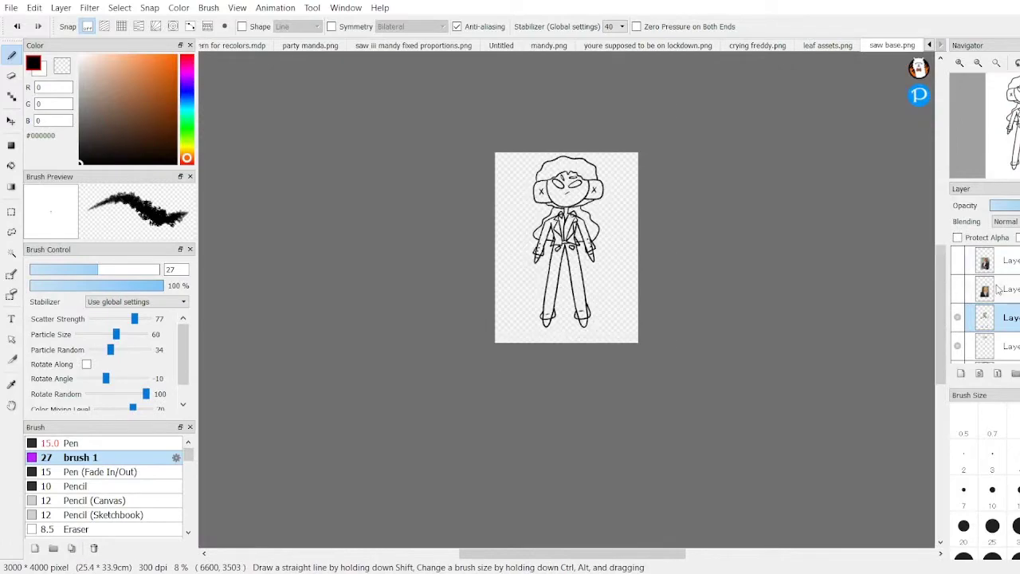
{"action": "scroll", "coordinate": [566, 263], "scroll_direction": "up", "scroll_amount": 4}
Step: Hide the long wavy hair layer and draw a new wavy hairline with an extra curl on top
{"action": "left_click", "coordinate": [957, 288]}
{"action": "scroll", "coordinate": [566, 382], "scroll_direction": "up", "scroll_amount": 3}
{"action": "mouse_move", "coordinate": [418, 450]}
{"action": "left_mouse_down"}
{"action": "mouse_move", "coordinate": [470, 411]}
{"action": "mouse_move", "coordinate": [730, 456]}
{"action": "left_mouse_up"}
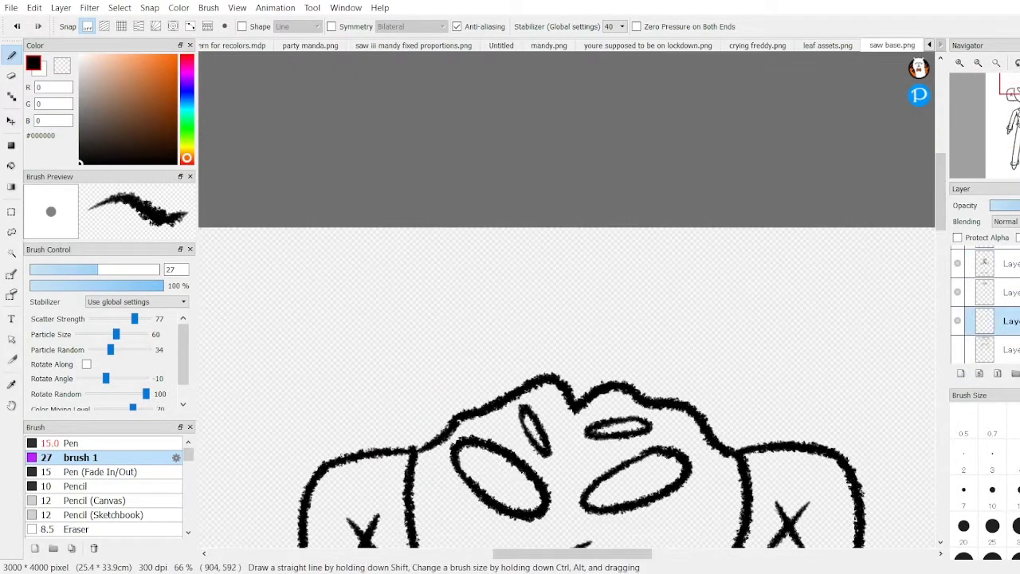
{"action": "left_click_drag", "start_coordinate": [339, 459], "coordinate": [809, 430]}
{"action": "scroll", "coordinate": [546, 367], "scroll_direction": "down", "scroll_amount": 5}
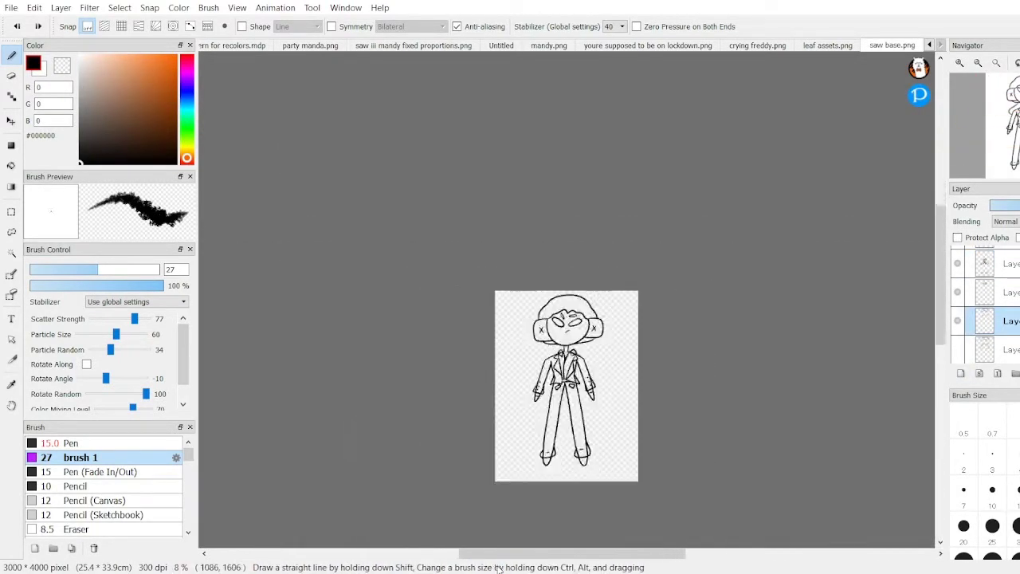
{"action": "scroll", "coordinate": [566, 319], "scroll_direction": "up", "scroll_amount": 4}
{"action": "scroll", "coordinate": [565, 319], "scroll_direction": "down", "scroll_amount": 3}
{"action": "scroll", "coordinate": [565, 311], "scroll_direction": "up", "scroll_amount": 3}
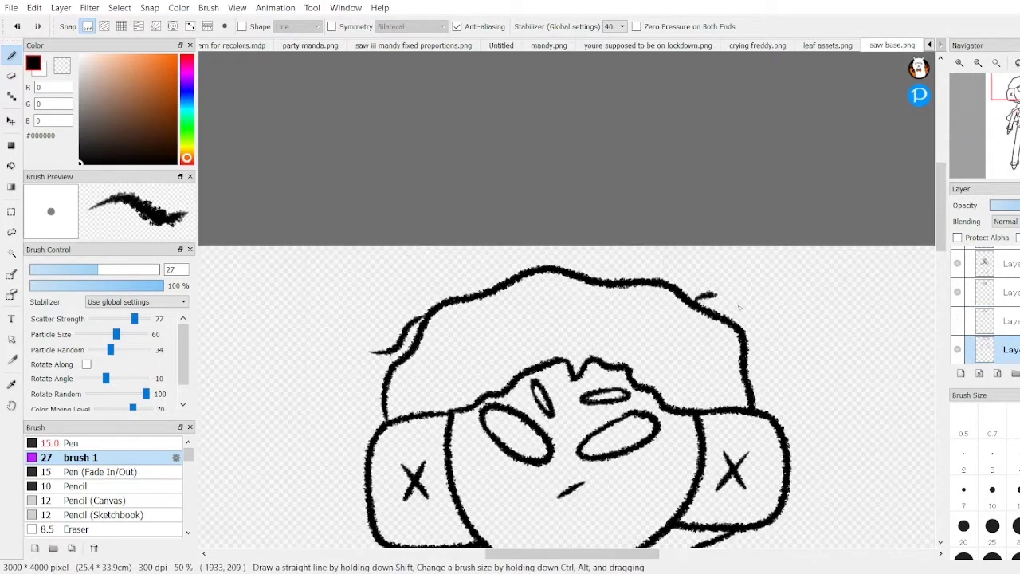
{"action": "scroll", "coordinate": [740, 307], "scroll_direction": "up", "scroll_amount": 1}
{"action": "scroll", "coordinate": [566, 302], "scroll_direction": "down", "scroll_amount": 2}
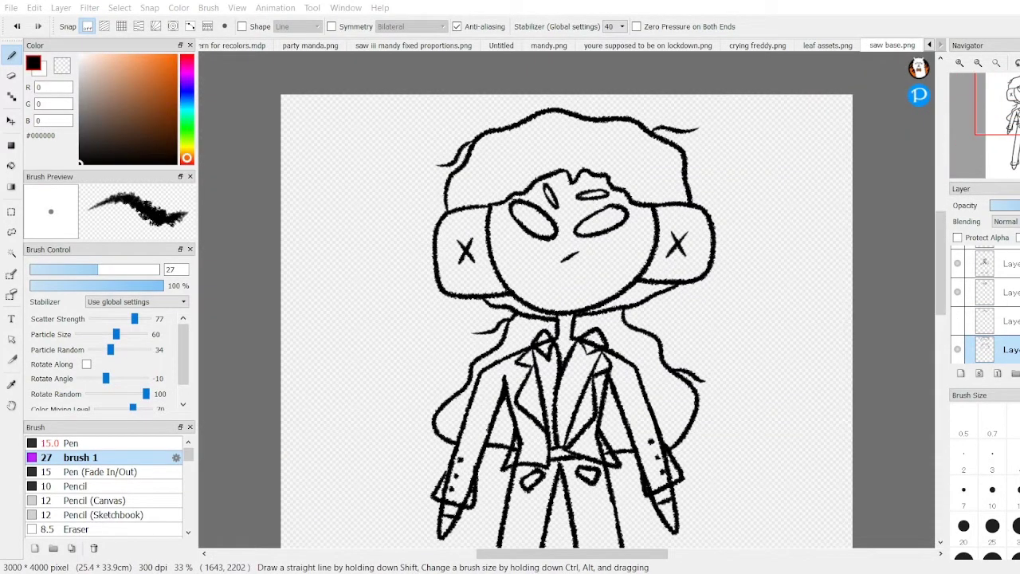
{"action": "scroll", "coordinate": [567, 297], "scroll_direction": "up", "scroll_amount": 2}
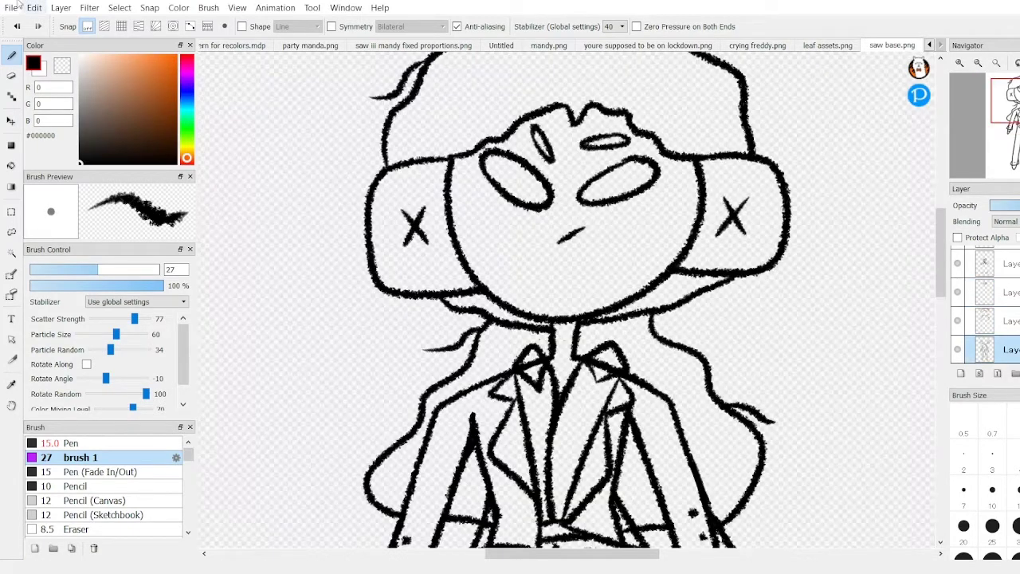
Step: With the Eraser on the bottom line-art layer, remove stray marks on both sleeves
{"action": "key", "text": "e"}
{"action": "scroll", "coordinate": [614, 408], "scroll_direction": "up", "scroll_amount": 2}
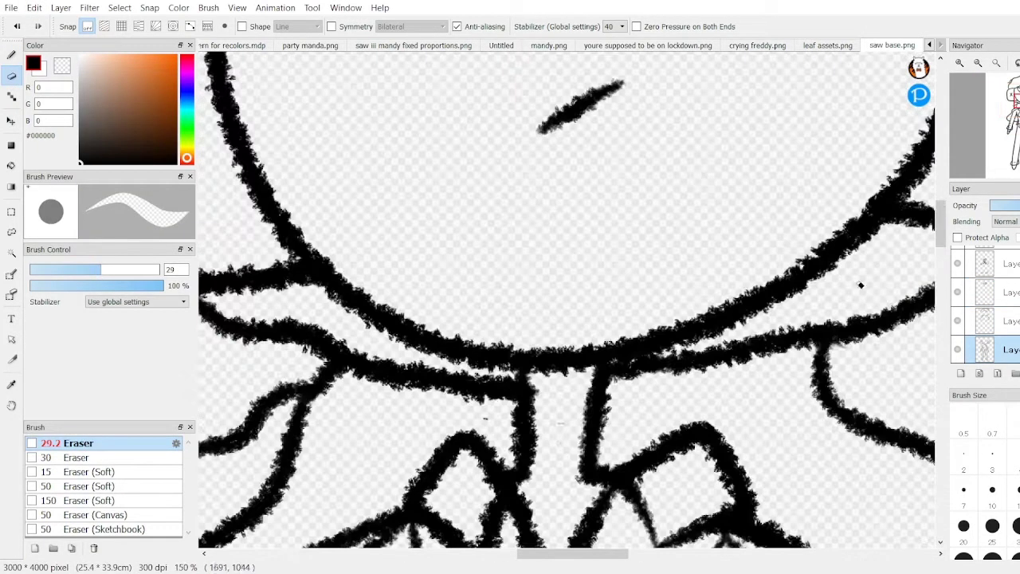
{"action": "left_click", "coordinate": [963, 295]}
{"action": "left_click", "coordinate": [963, 319]}
{"action": "scroll", "coordinate": [480, 468], "scroll_direction": "up", "scroll_amount": 1}
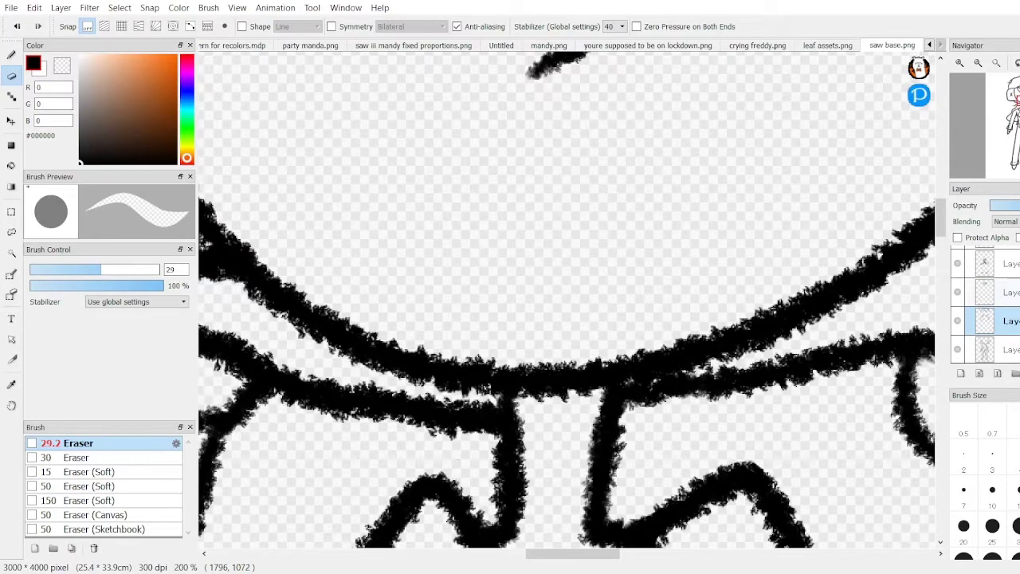
{"action": "left_click", "coordinate": [963, 349]}
{"action": "scroll", "coordinate": [566, 299], "scroll_direction": "down", "scroll_amount": 2}
{"action": "left_click_drag", "start_coordinate": [373, 243], "coordinate": [328, 391]}
{"action": "left_click_drag", "start_coordinate": [746, 386], "coordinate": [699, 231]}
{"action": "scroll", "coordinate": [699, 230], "scroll_direction": "down", "scroll_amount": 1}
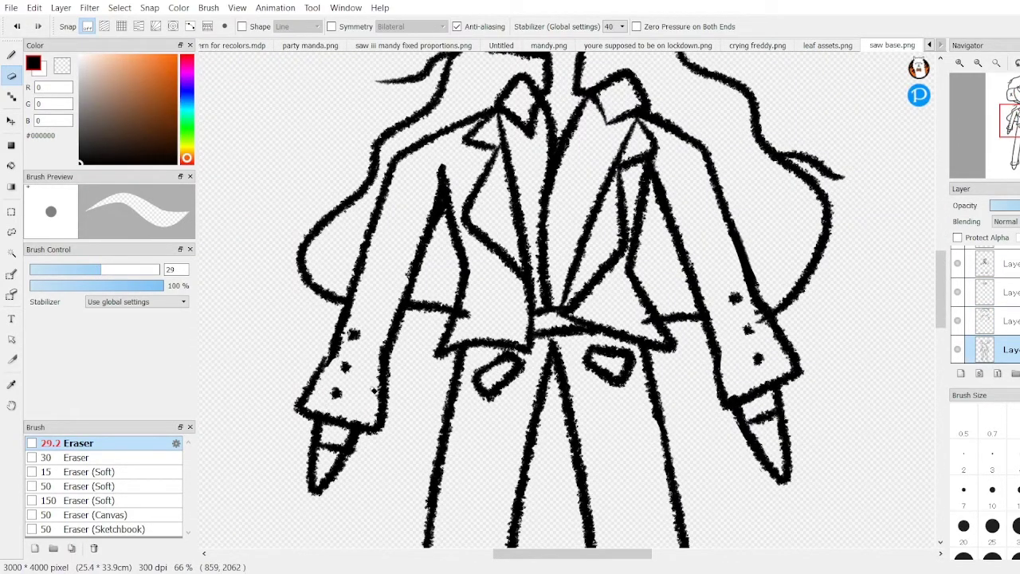
Step: Switch between the upper and bottom line-art layers, ending on the bottom layer with the Eraser
{"action": "key", "text": "p"}
{"action": "scroll", "coordinate": [566, 299], "scroll_direction": "down", "scroll_amount": 1}
{"action": "key", "text": "e"}
{"action": "left_click", "coordinate": [962, 319]}
{"action": "scroll", "coordinate": [566, 299], "scroll_direction": "up", "scroll_amount": 2}
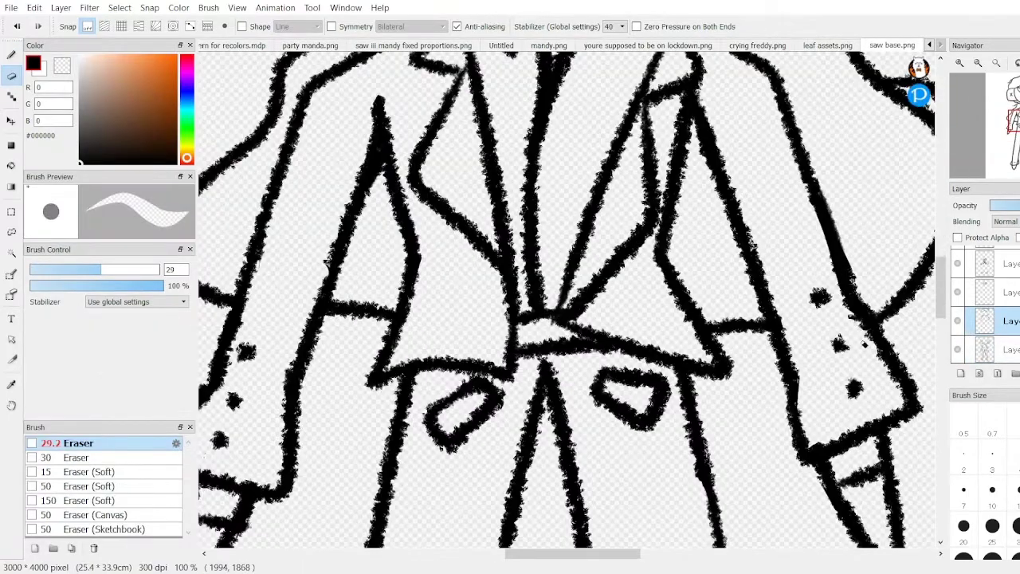
{"action": "scroll", "coordinate": [834, 280], "scroll_direction": "down", "scroll_amount": 6}
{"action": "scroll", "coordinate": [834, 280], "scroll_direction": "up", "scroll_amount": 3}
{"action": "left_click", "coordinate": [962, 349]}
{"action": "scroll", "coordinate": [934, 342], "scroll_direction": "up", "scroll_amount": 2}
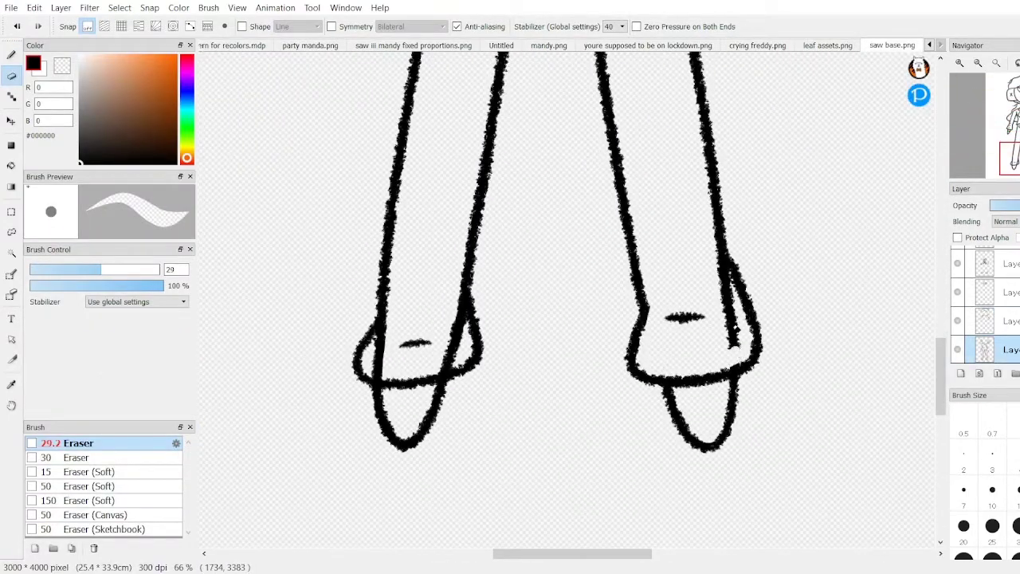
{"action": "scroll", "coordinate": [872, 278], "scroll_direction": "down", "scroll_amount": 2}
{"action": "scroll", "coordinate": [941, 326], "scroll_direction": "up", "scroll_amount": 2}
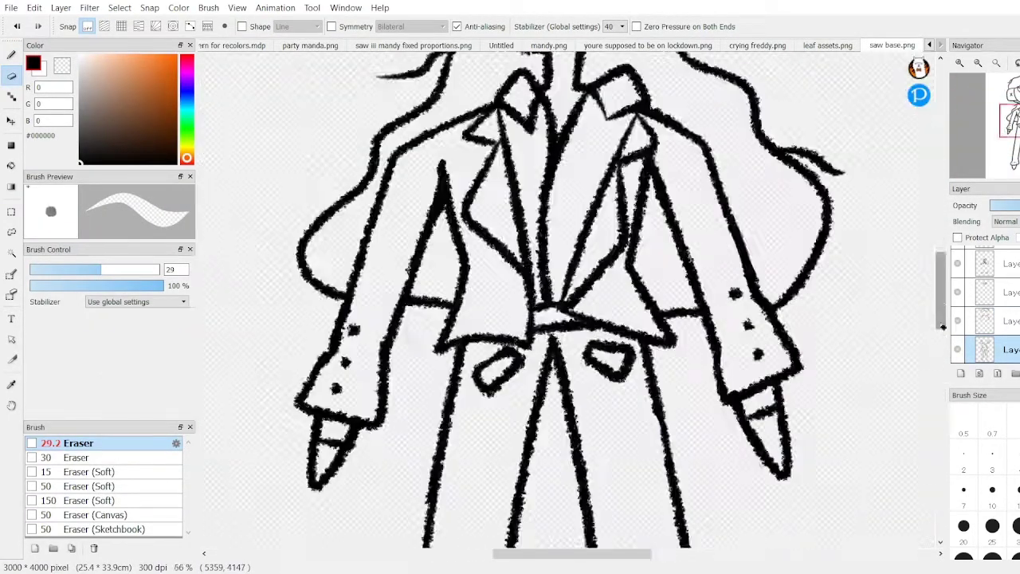
{"action": "scroll", "coordinate": [1000, 266], "scroll_direction": "up", "scroll_amount": 2}
{"action": "scroll", "coordinate": [566, 298], "scroll_direction": "down", "scroll_amount": 2}
{"action": "scroll", "coordinate": [566, 299], "scroll_direction": "up", "scroll_amount": 2}
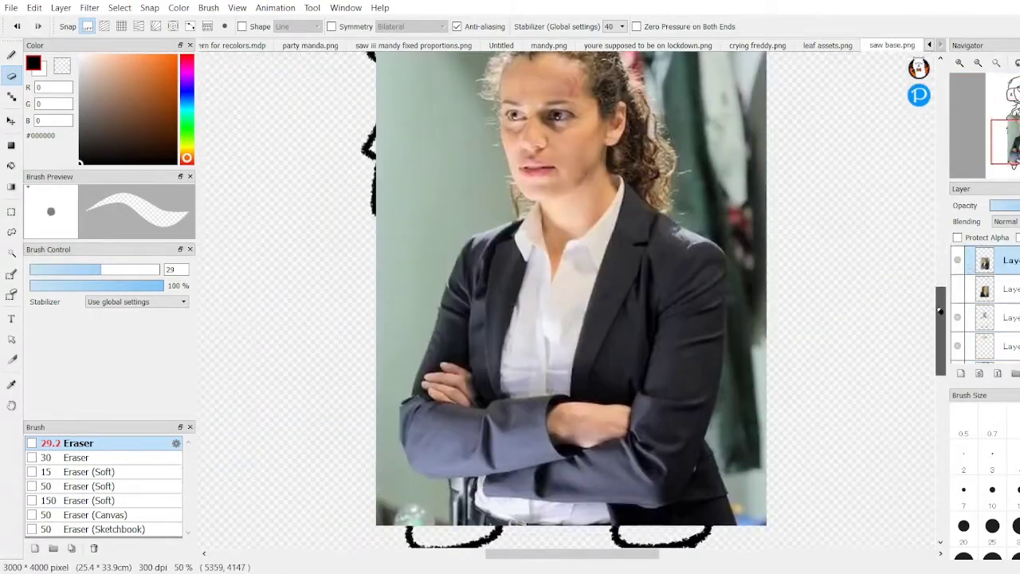
Step: Bucket-fill both jacket halves, first dark grey, then a darker near-black
{"action": "left_click", "coordinate": [86, 68]}
{"action": "key", "text": "g"}
{"action": "left_click", "coordinate": [80, 65]}
{"action": "scroll", "coordinate": [566, 299], "scroll_direction": "down", "scroll_amount": 2}
{"action": "scroll", "coordinate": [565, 299], "scroll_direction": "up", "scroll_amount": 2}
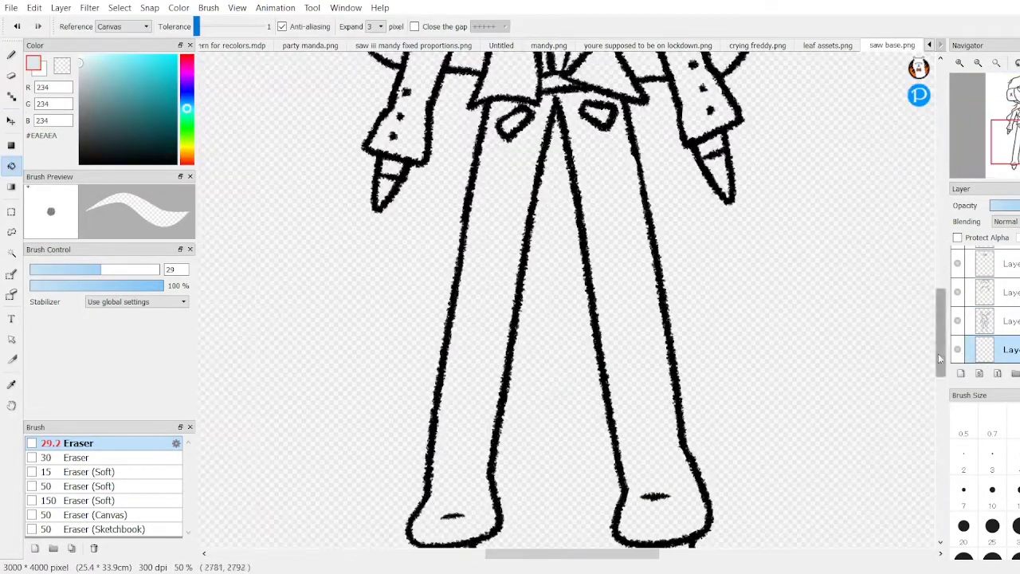
{"action": "scroll", "coordinate": [380, 481], "scroll_direction": "down", "scroll_amount": 2}
{"action": "scroll", "coordinate": [381, 481], "scroll_direction": "up", "scroll_amount": 2}
{"action": "left_click", "coordinate": [89, 134]}
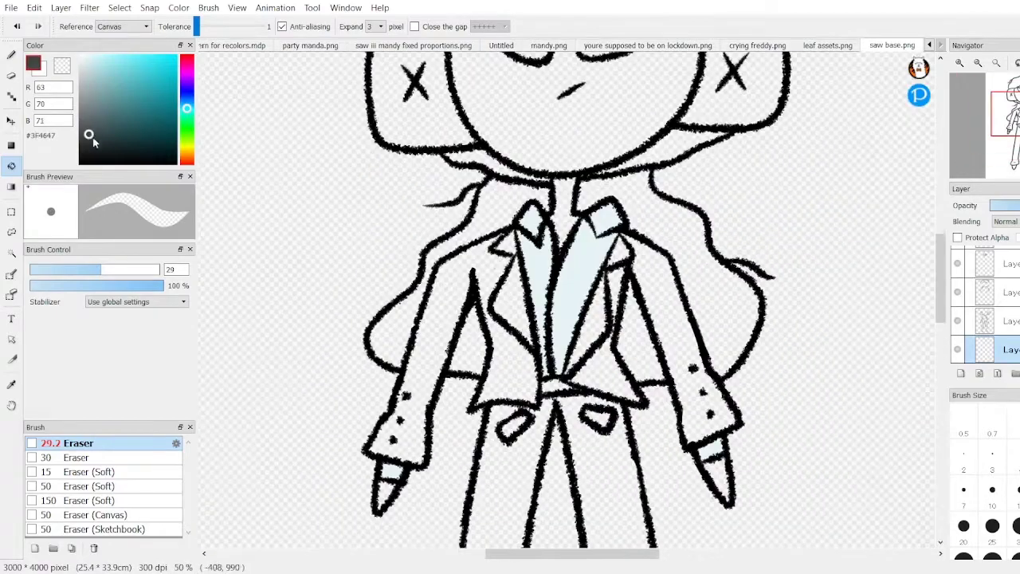
{"action": "left_click", "coordinate": [446, 319]}
{"action": "left_click", "coordinate": [661, 327]}
{"action": "left_click", "coordinate": [101, 146]}
{"action": "left_click", "coordinate": [502, 239]}
{"action": "left_click", "coordinate": [638, 311]}
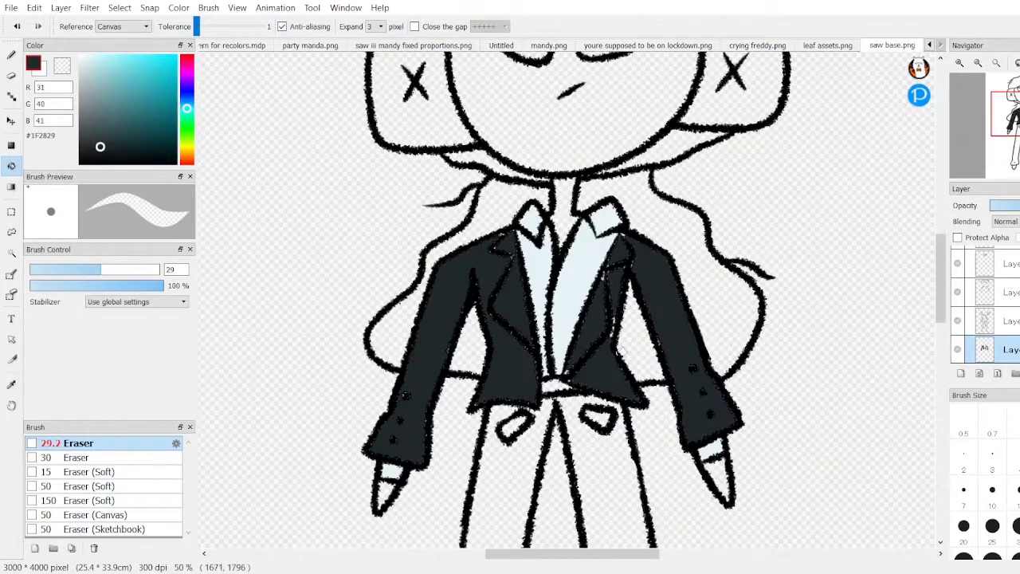
Step: Fill the hair areas dark brown
{"action": "scroll", "coordinate": [548, 400], "scroll_direction": "down", "scroll_amount": 1}
{"action": "scroll", "coordinate": [548, 400], "scroll_direction": "up", "scroll_amount": 3}
{"action": "scroll", "coordinate": [549, 400], "scroll_direction": "down", "scroll_amount": 2}
{"action": "scroll", "coordinate": [548, 400], "scroll_direction": "up", "scroll_amount": 2}
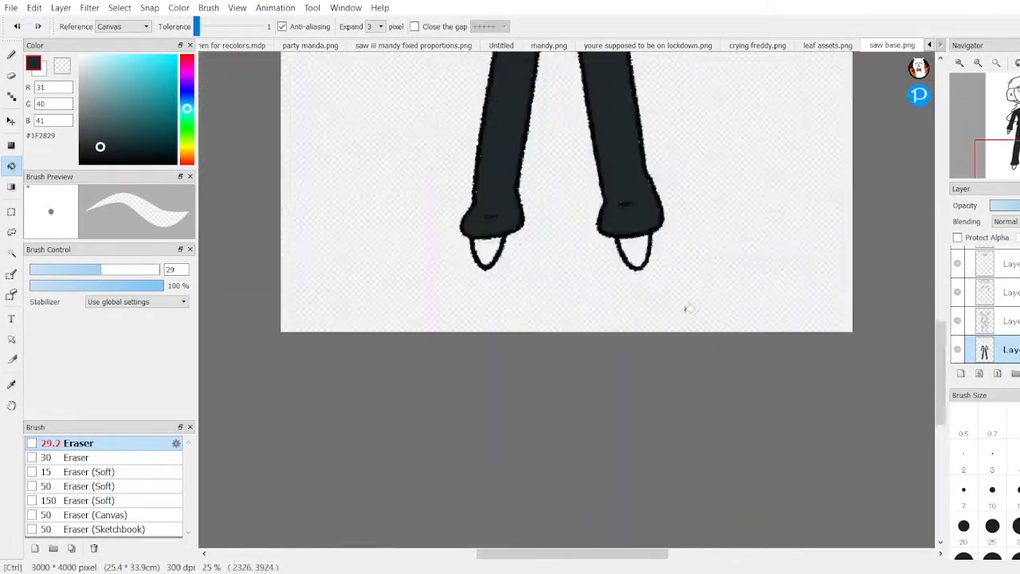
{"action": "scroll", "coordinate": [548, 400], "scroll_direction": "down", "scroll_amount": 2}
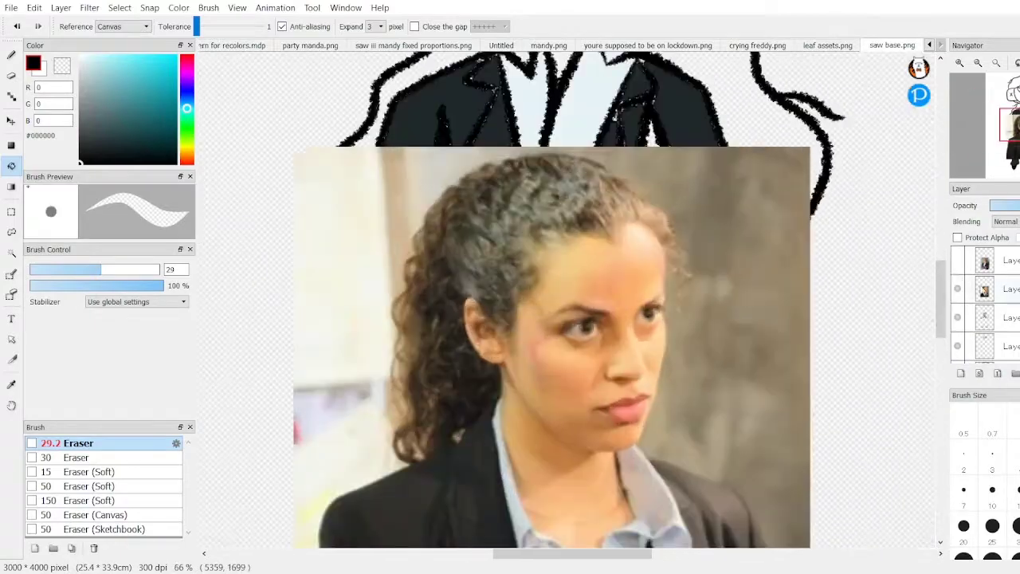
{"action": "scroll", "coordinate": [613, 117], "scroll_direction": "up", "scroll_amount": 2}
{"action": "scroll", "coordinate": [426, 229], "scroll_direction": "down", "scroll_amount": 3}
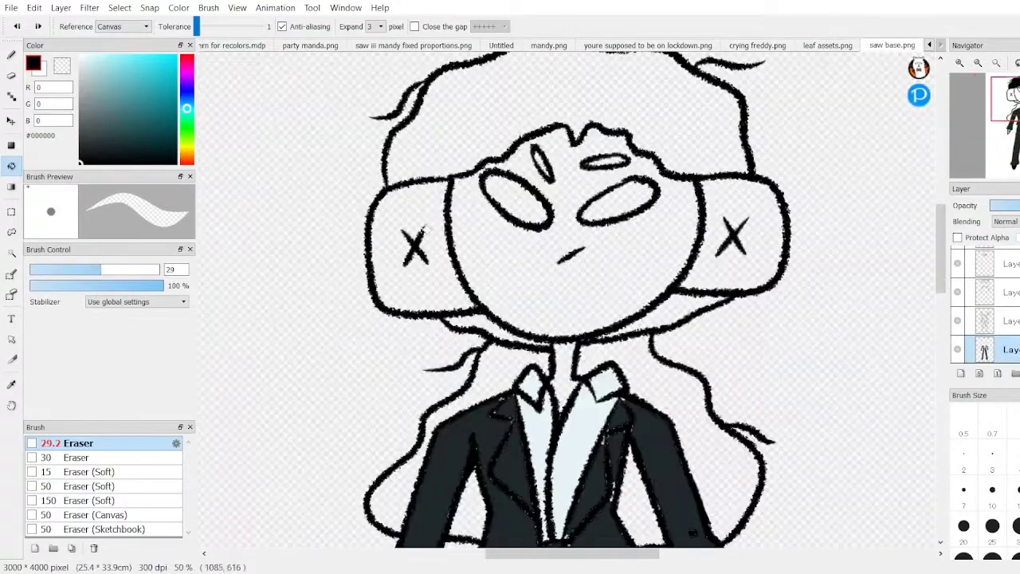
{"action": "left_click", "coordinate": [466, 109]}
{"action": "left_click", "coordinate": [415, 479]}
Step: Fill the face and both cheeks with a light beige skin colour
{"action": "scroll", "coordinate": [496, 449], "scroll_direction": "down", "scroll_amount": 4}
{"action": "scroll", "coordinate": [497, 449], "scroll_direction": "up", "scroll_amount": 5}
{"action": "left_click", "coordinate": [96, 66]}
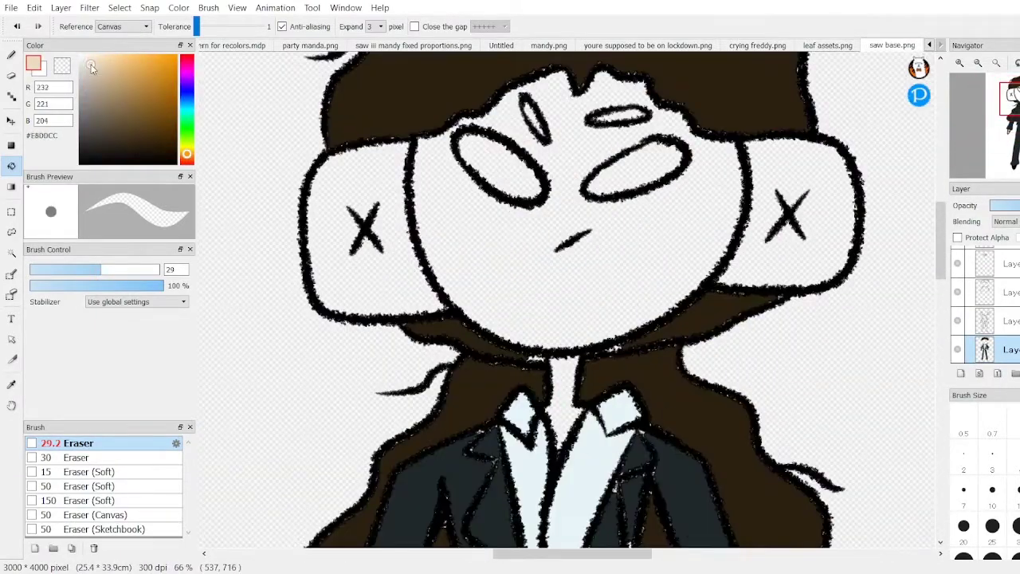
{"action": "left_click", "coordinate": [557, 255]}
{"action": "left_click", "coordinate": [398, 263]}
{"action": "left_click", "coordinate": [745, 239]}
Step: Choose a dark olive eye colour, then sample the dark brown from the hair
{"action": "scroll", "coordinate": [568, 383], "scroll_direction": "down", "scroll_amount": 5}
{"action": "scroll", "coordinate": [474, 289], "scroll_direction": "up", "scroll_amount": 2}
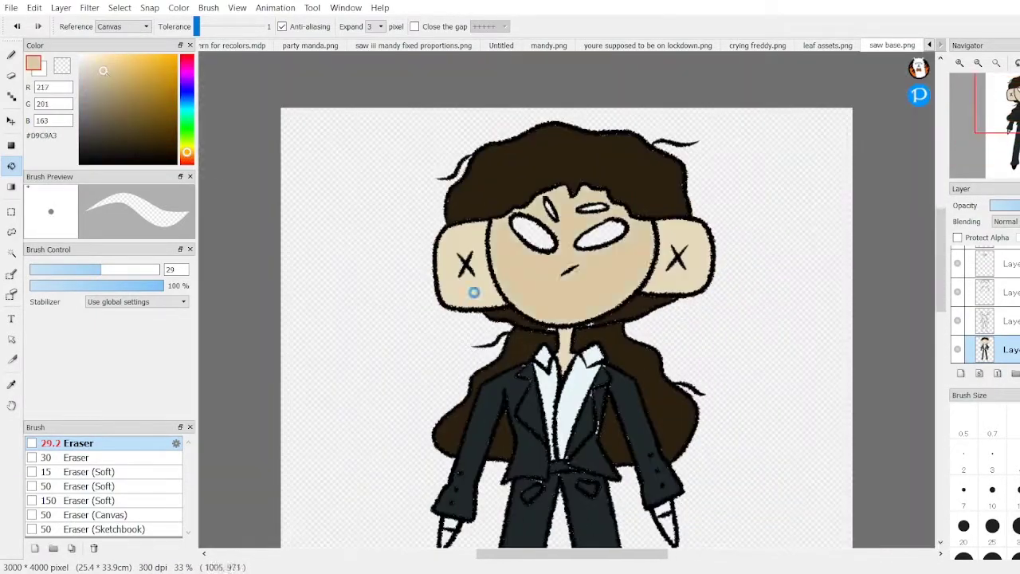
{"action": "scroll", "coordinate": [576, 359], "scroll_direction": "down", "scroll_amount": 3}
{"action": "scroll", "coordinate": [524, 289], "scroll_direction": "up", "scroll_amount": 4}
{"action": "scroll", "coordinate": [524, 289], "scroll_direction": "down", "scroll_amount": 2}
{"action": "scroll", "coordinate": [433, 360], "scroll_direction": "down", "scroll_amount": 1}
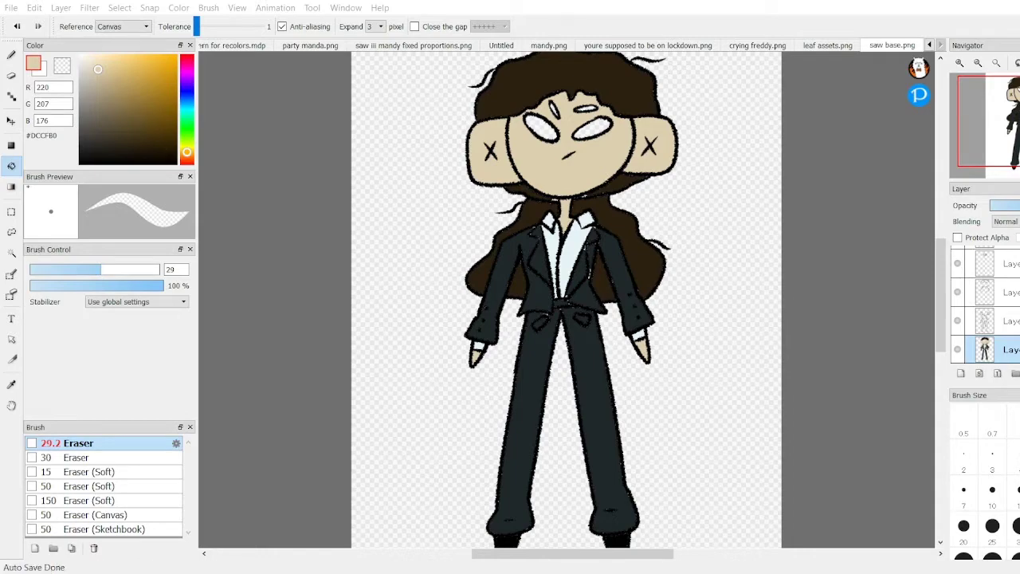
{"action": "left_click", "coordinate": [116, 134]}
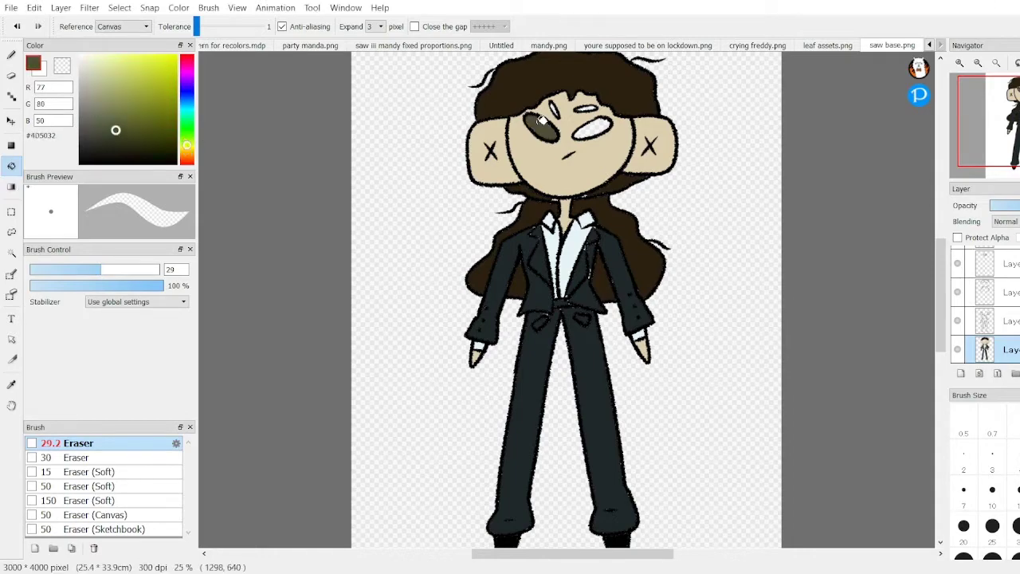
{"action": "scroll", "coordinate": [541, 120], "scroll_direction": "up", "scroll_amount": 1}
{"action": "scroll", "coordinate": [574, 95], "scroll_direction": "down", "scroll_amount": 1}
{"action": "scroll", "coordinate": [603, 68], "scroll_direction": "up", "scroll_amount": 1}
{"action": "left_click", "coordinate": [603, 69], "text": "alt"}
{"action": "scroll", "coordinate": [550, 182], "scroll_direction": "up", "scroll_amount": 1}
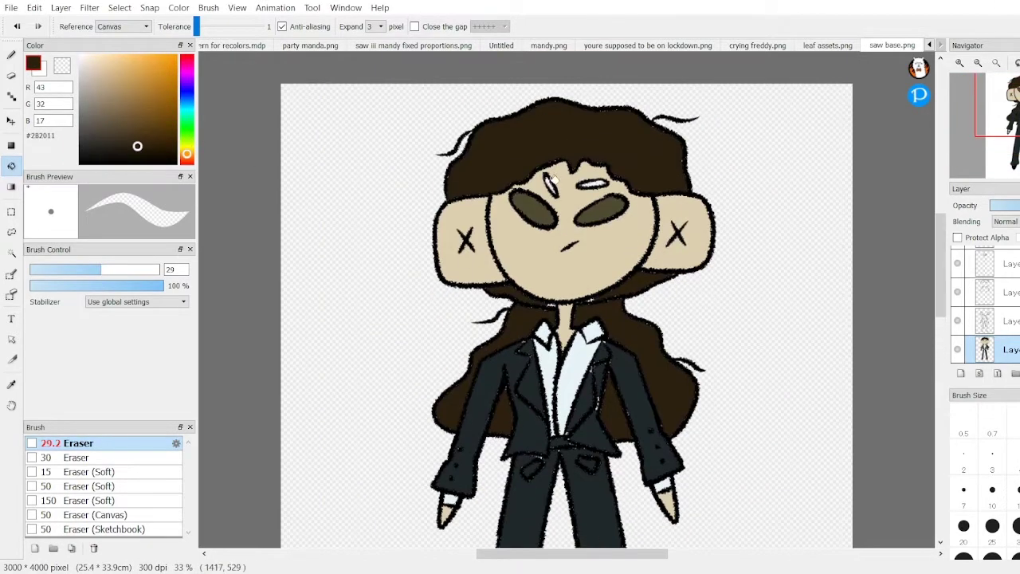
{"action": "scroll", "coordinate": [598, 180], "scroll_direction": "down", "scroll_amount": 2}
{"action": "scroll", "coordinate": [565, 328], "scroll_direction": "up", "scroll_amount": 4}
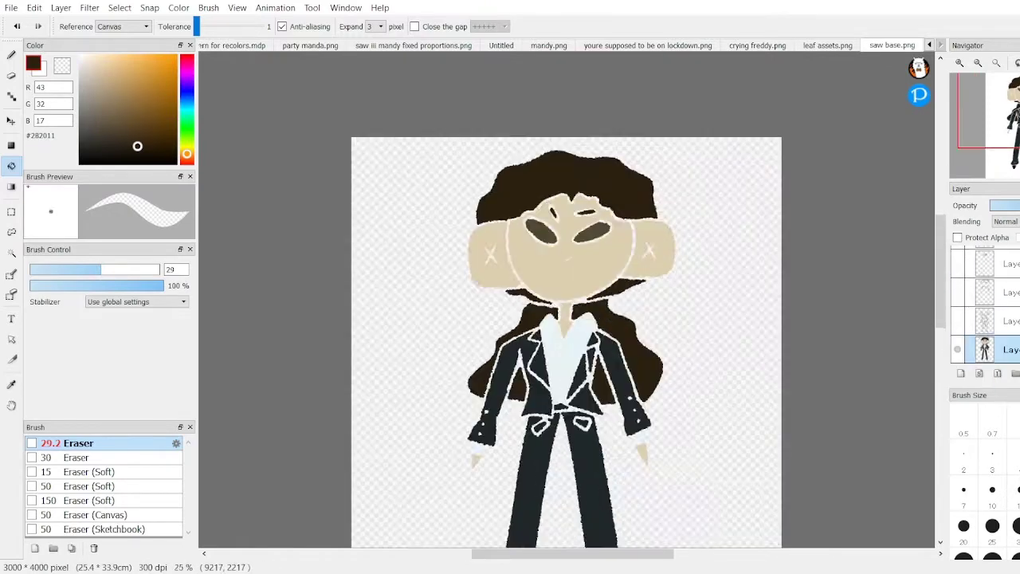
Step: Fill white gaps around the face, ears and neck with the sampled skin colour
{"action": "left_click", "coordinate": [565, 328], "text": "alt"}
{"action": "left_click", "coordinate": [733, 215]}
{"action": "left_click", "coordinate": [557, 223]}
{"action": "left_click", "coordinate": [478, 84], "text": "alt"}
{"action": "left_click", "coordinate": [478, 84]}
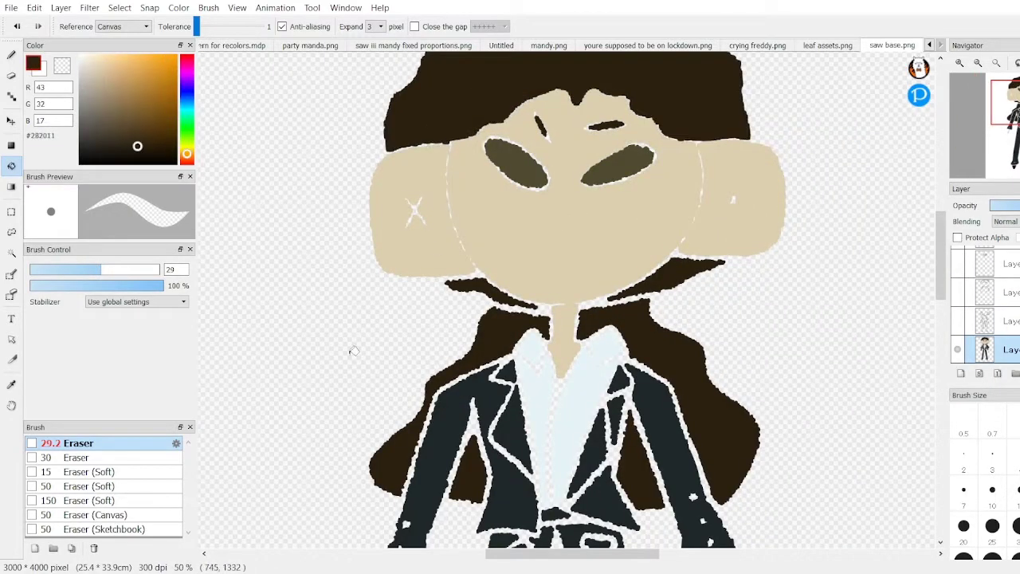
Step: Fill leftover white gaps in the hair, jacket, mouth, nose, eyes and collar
{"action": "left_click", "coordinate": [447, 383]}
{"action": "left_click", "coordinate": [648, 322]}
{"action": "left_click", "coordinate": [642, 462]}
{"action": "left_click", "coordinate": [468, 471]}
{"action": "left_click", "coordinate": [606, 125]}
{"action": "left_click", "coordinate": [541, 126]}
{"action": "left_click", "coordinate": [518, 167], "text": "alt"}
{"action": "left_click", "coordinate": [515, 163]}
{"action": "left_click", "coordinate": [618, 163]}
Step: Fill the remaining white gaps on both jacket sides with the sampled shirt colour
{"action": "left_click", "coordinate": [541, 388], "text": "alt"}
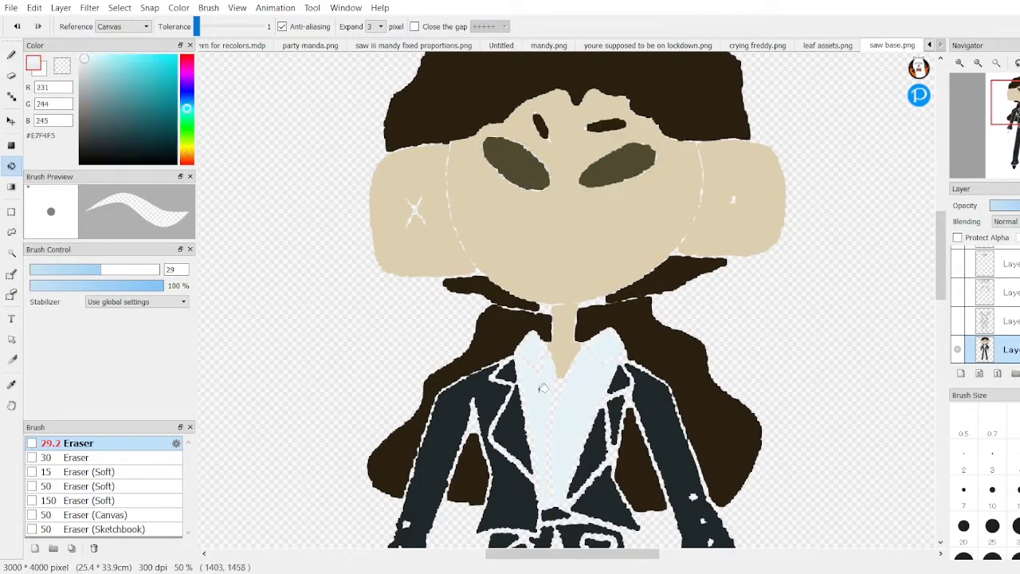
{"action": "left_click", "coordinate": [639, 395]}
{"action": "left_click", "coordinate": [620, 396]}
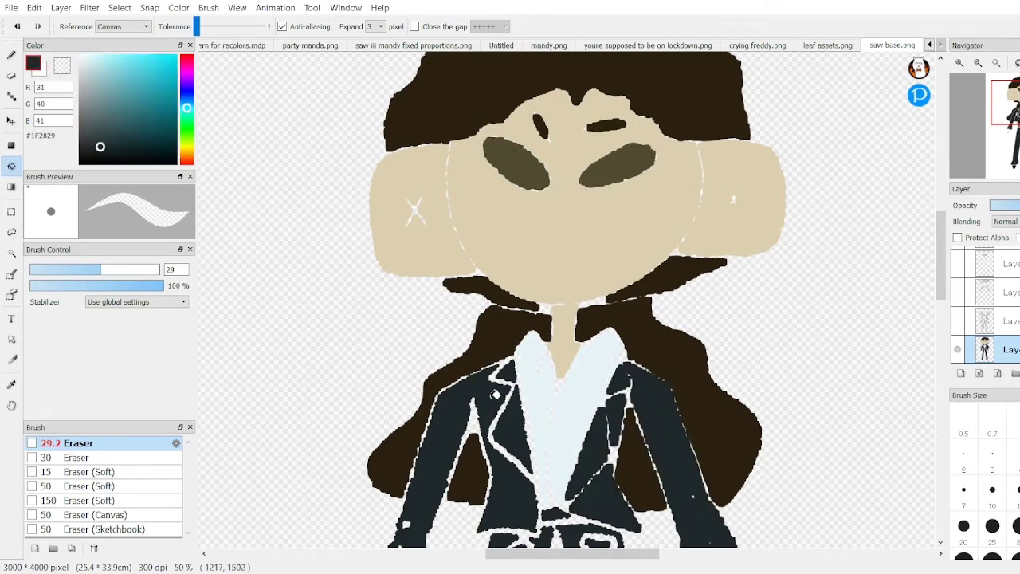
{"action": "left_click", "coordinate": [495, 394]}
{"action": "key", "text": "ctrl+minus"}
{"action": "left_click", "coordinate": [562, 441]}
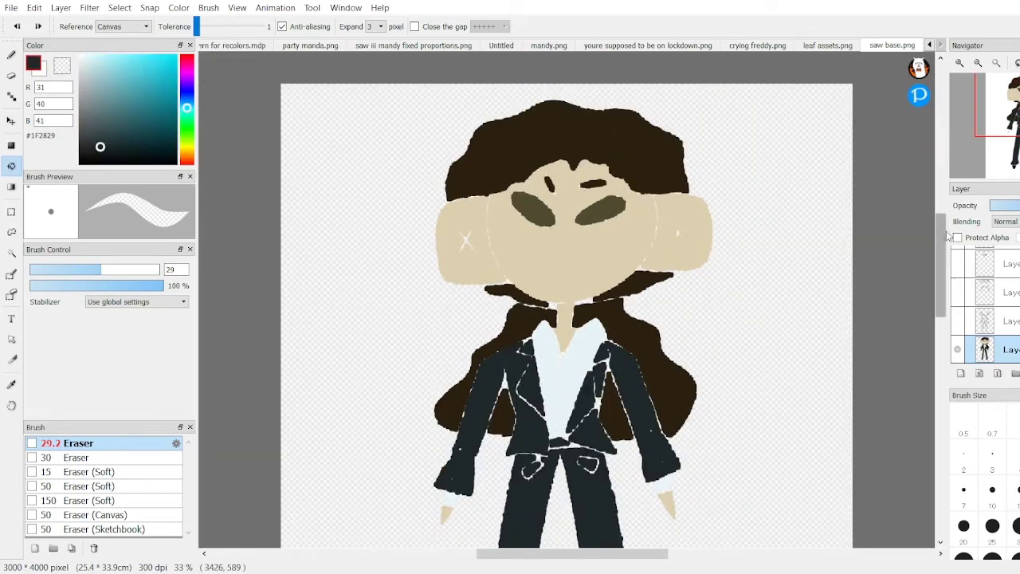
Step: Sample black from the drawing and fill the right shoe black
{"action": "key", "text": "ctrl+plus"}
{"action": "key", "text": "ctrl+plus"}
{"action": "left_click", "coordinate": [775, 313], "text": "alt"}
{"action": "scroll", "coordinate": [915, 300], "scroll_direction": "down", "scroll_amount": 5}
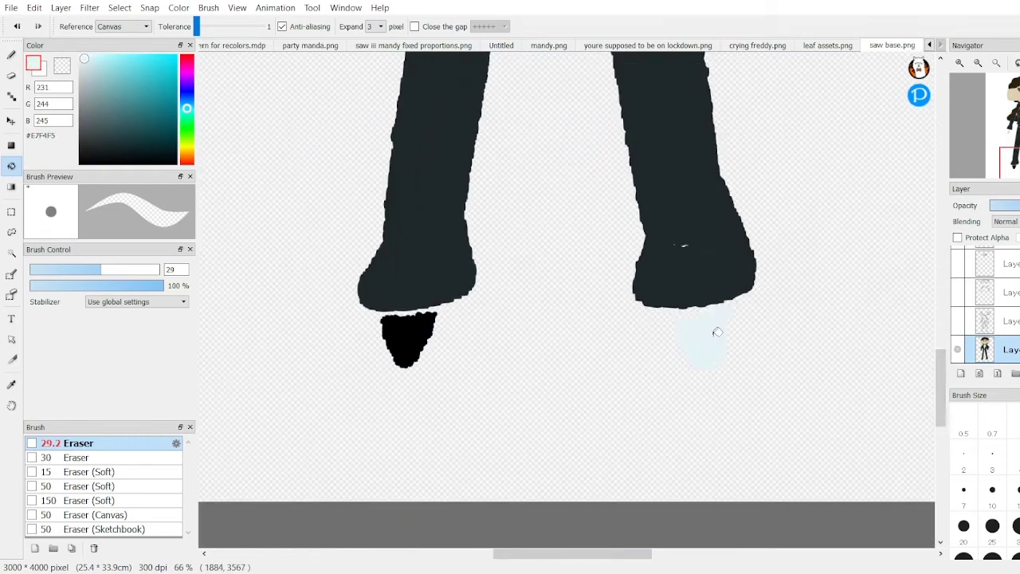
{"action": "left_click", "coordinate": [410, 343], "text": "alt"}
{"action": "left_click", "coordinate": [712, 332]}
{"action": "key", "text": "ctrl+minus"}
{"action": "key", "text": "ctrl+minus"}
{"action": "key", "text": "ctrl+minus"}
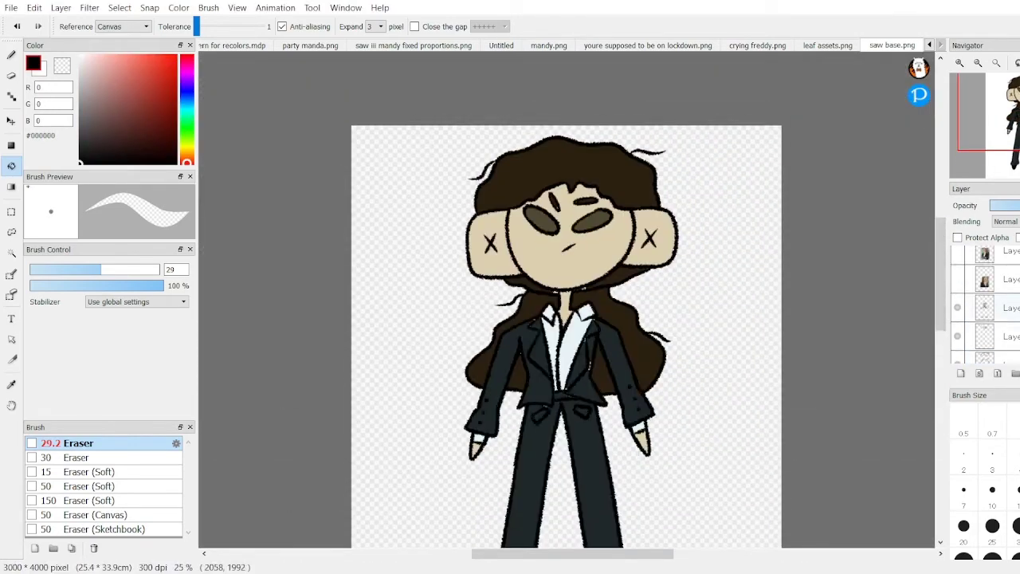
{"action": "key", "text": "ctrl+plus"}
{"action": "key", "text": "ctrl+plus"}
{"action": "key", "text": "ctrl+plus"}
{"action": "key", "text": "ctrl+plus"}
{"action": "key", "text": "ctrl+plus"}
{"action": "left_click", "coordinate": [733, 275], "text": "alt"}
Step: Paint over the white specks on the hair outline with the pen
{"action": "key", "text": "b"}
{"action": "left_click_drag", "start_coordinate": [660, 231], "coordinate": [678, 232]}
{"action": "key", "text": "ctrl+minus"}
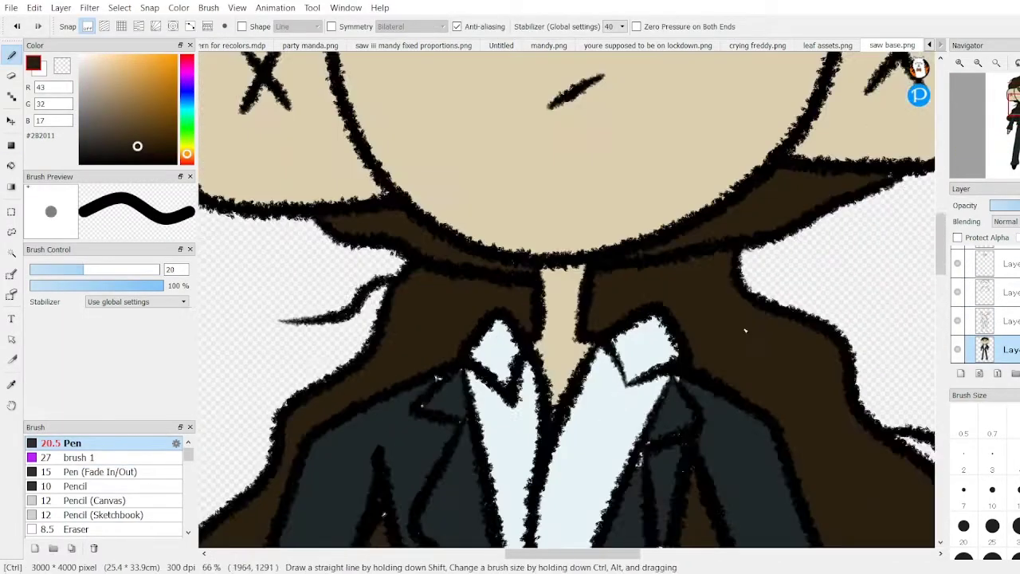
{"action": "key", "text": "ctrl+plus"}
{"action": "left_click", "coordinate": [380, 426], "text": "alt"}
{"action": "scroll", "coordinate": [702, 431], "scroll_direction": "down", "scroll_amount": 5}
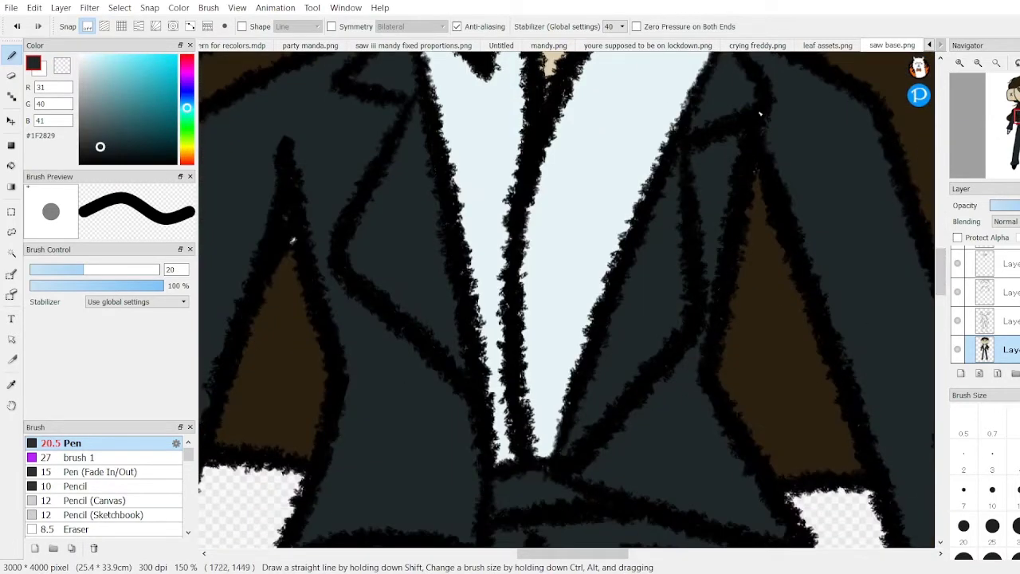
Step: Erase the stray specks from the lower jacket
{"action": "key", "text": "e"}
{"action": "key", "text": "ctrl+minus"}
{"action": "scroll", "coordinate": [482, 372], "scroll_direction": "down", "scroll_amount": 2}
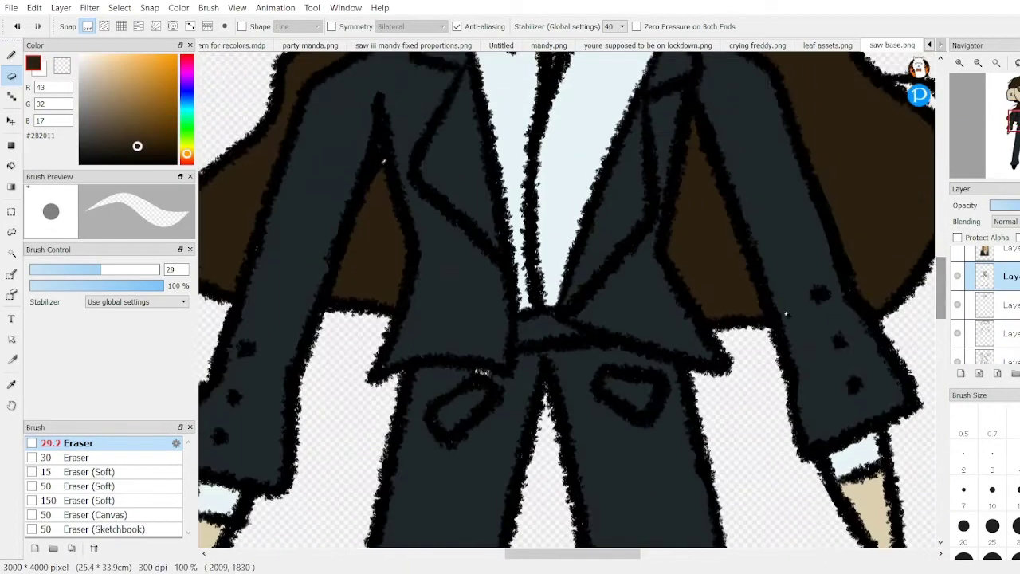
{"action": "key", "text": "b"}
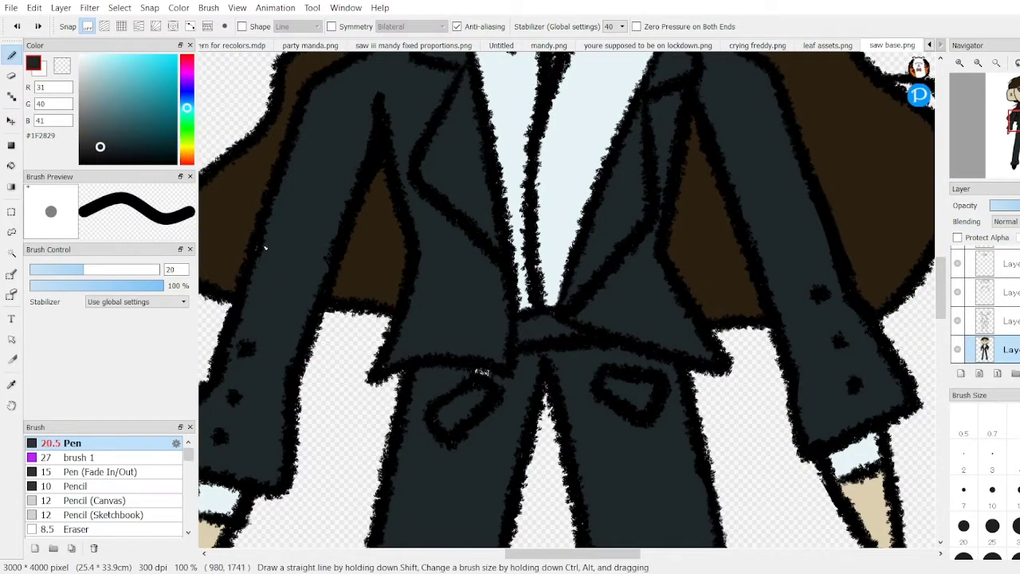
{"action": "scroll", "coordinate": [266, 248], "scroll_direction": "down", "scroll_amount": 3}
{"action": "scroll", "coordinate": [266, 248], "scroll_direction": "up", "scroll_amount": 3}
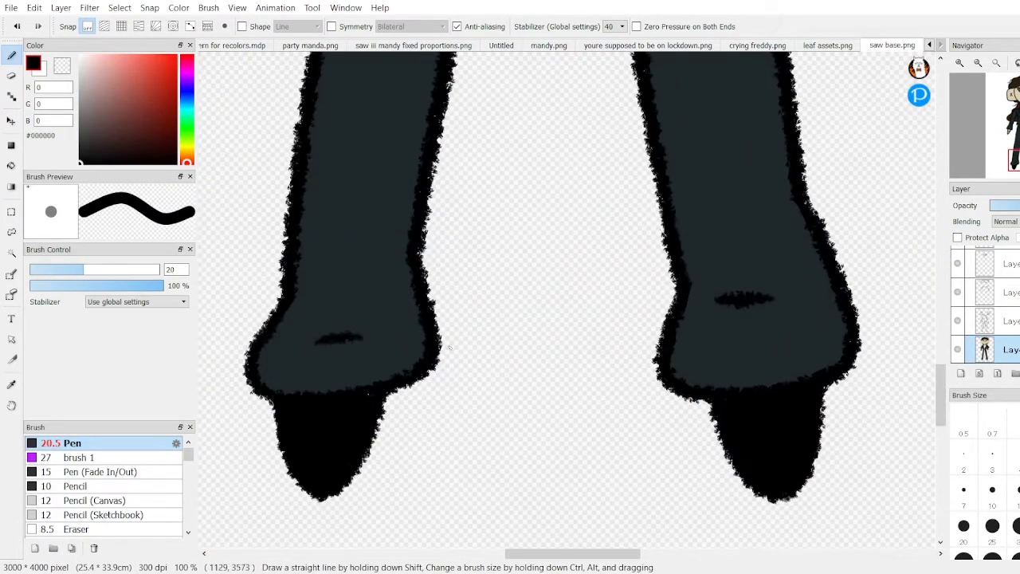
{"action": "scroll", "coordinate": [943, 313], "scroll_direction": "down", "scroll_amount": 4}
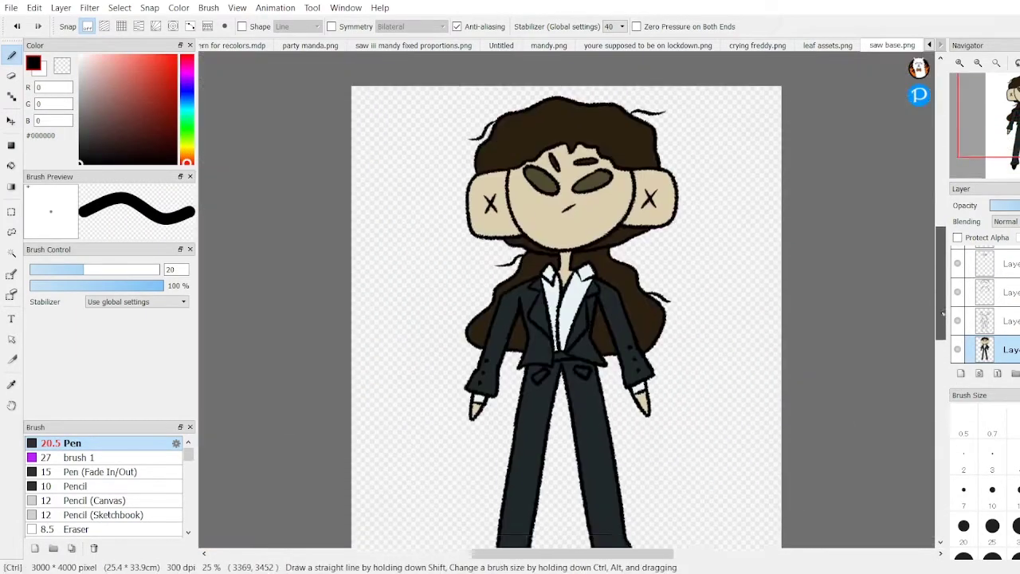
{"action": "scroll", "coordinate": [570, 263], "scroll_direction": "up", "scroll_amount": 3}
Step: Refill the face and ears with a slightly darker beige (C3B698)
{"action": "left_click", "coordinate": [100, 80]}
{"action": "key", "text": "g"}
{"action": "scroll", "coordinate": [569, 263], "scroll_direction": "down", "scroll_amount": 3}
{"action": "left_click", "coordinate": [576, 249]}
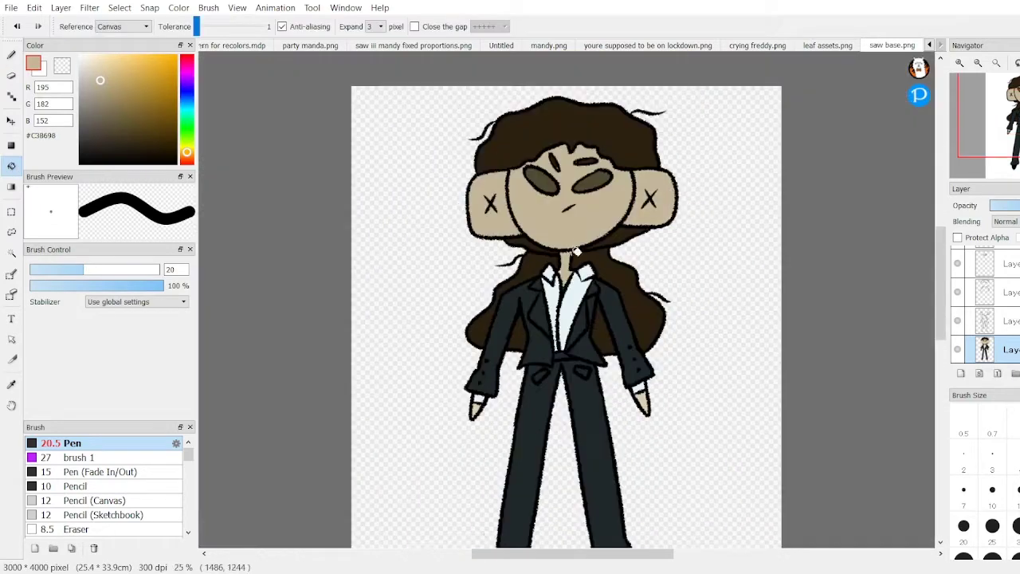
{"action": "scroll", "coordinate": [576, 249], "scroll_direction": "up", "scroll_amount": 1}
{"action": "left_click", "coordinate": [102, 81]}
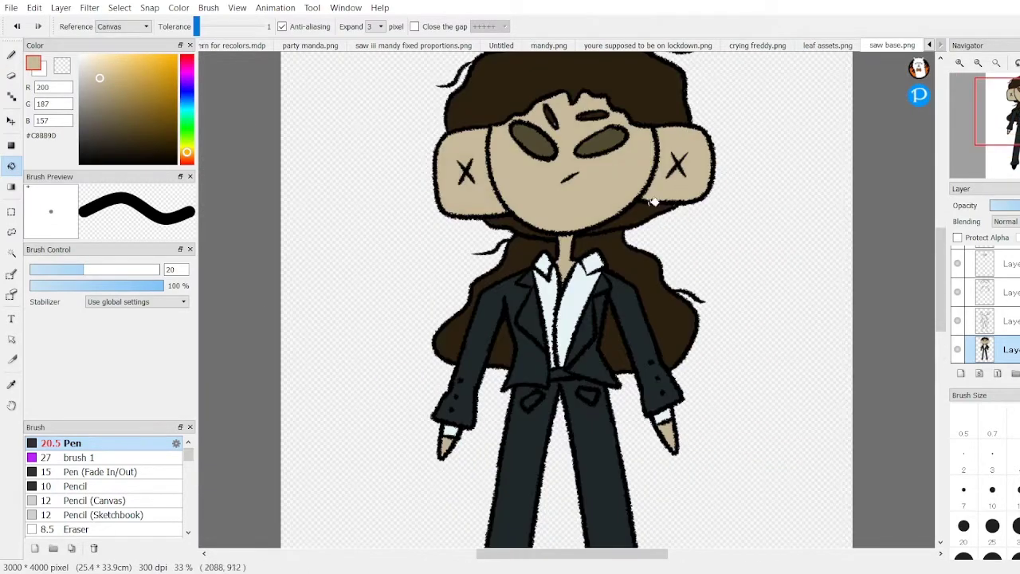
{"action": "scroll", "coordinate": [483, 406], "scroll_direction": "down", "scroll_amount": 2}
{"action": "scroll", "coordinate": [506, 406], "scroll_direction": "up", "scroll_amount": 4}
Step: Prepare the blank shading layer with the sampled dark colour and textured brush 1
{"action": "key", "text": "ctrl+shift+n"}
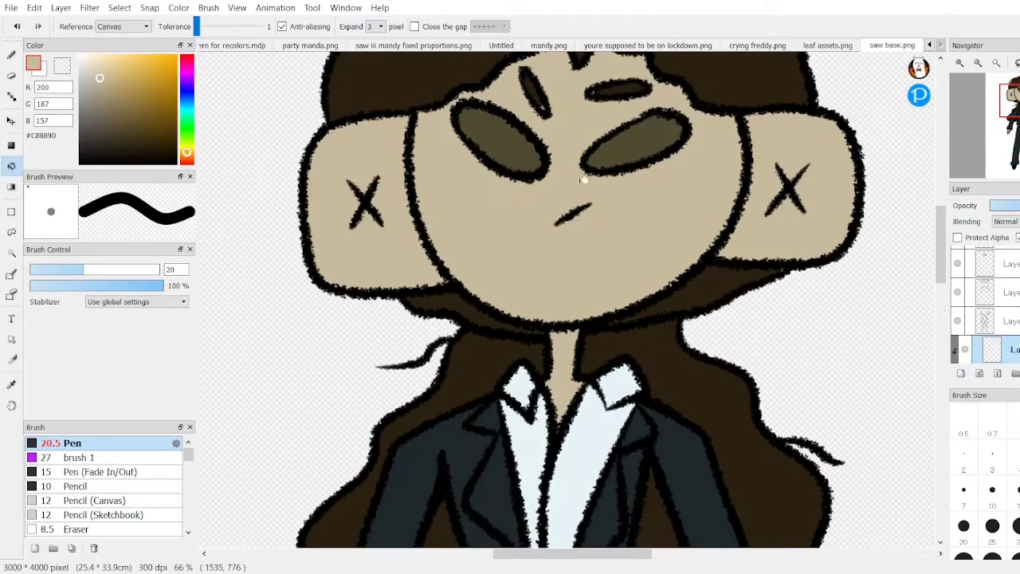
{"action": "scroll", "coordinate": [582, 179], "scroll_direction": "down", "scroll_amount": 1}
{"action": "scroll", "coordinate": [765, 246], "scroll_direction": "up", "scroll_amount": 3}
{"action": "left_click", "coordinate": [765, 246], "text": "alt"}
{"action": "key", "text": "b"}
{"action": "scroll", "coordinate": [765, 247], "scroll_direction": "down", "scroll_amount": 4}
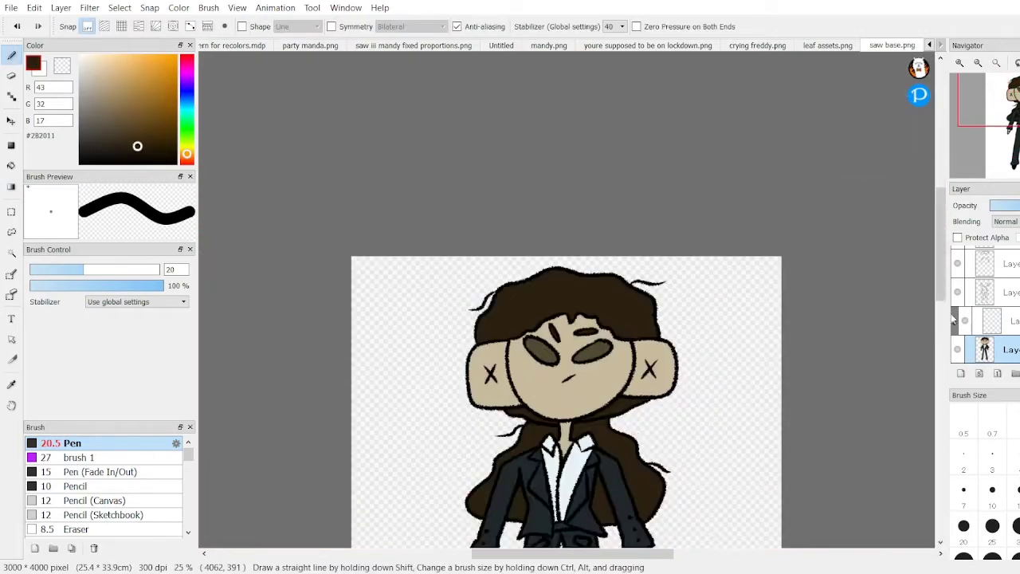
{"action": "left_click", "coordinate": [954, 319]}
{"action": "scroll", "coordinate": [558, 359], "scroll_direction": "up", "scroll_amount": 2}
{"action": "left_click", "coordinate": [80, 456]}
Step: Shade both cheeks with a slightly darker tan sampled from the face skin
{"action": "scroll", "coordinate": [724, 431], "scroll_direction": "down", "scroll_amount": 4}
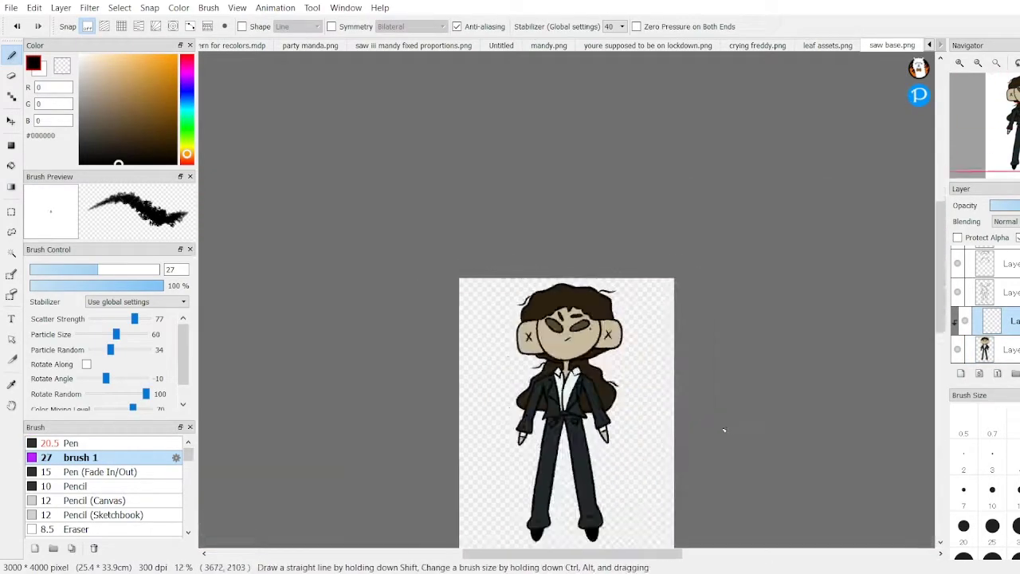
{"action": "scroll", "coordinate": [566, 306], "scroll_direction": "up", "scroll_amount": 4}
{"action": "left_click", "coordinate": [670, 448], "text": "alt"}
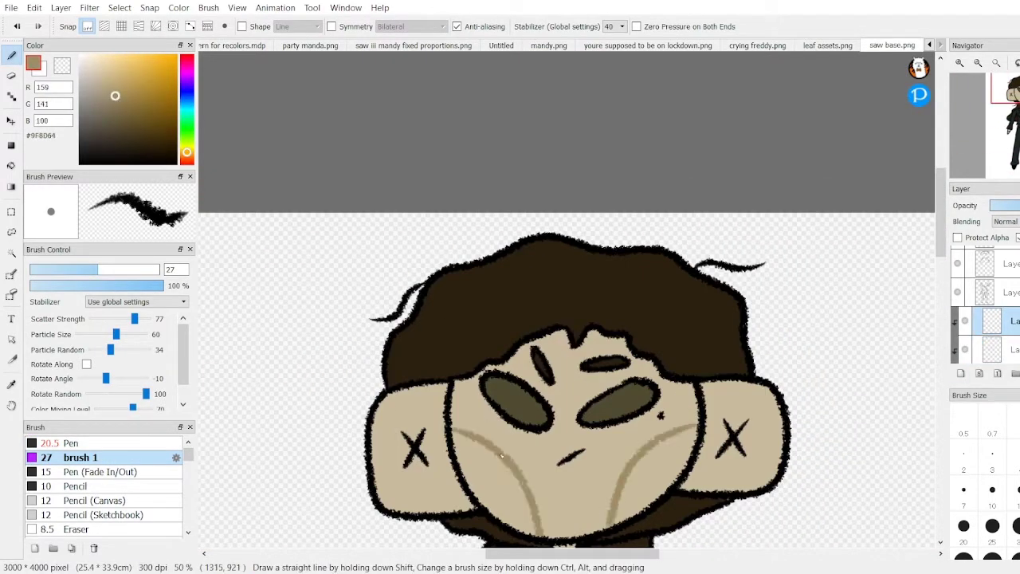
{"action": "left_click_drag", "start_coordinate": [705, 410], "coordinate": [781, 402]}
{"action": "key", "text": "g"}
{"action": "left_click", "coordinate": [494, 486]}
{"action": "left_click", "coordinate": [644, 476]}
{"action": "left_click", "coordinate": [745, 395]}
Step: Fill the ear shadows with the same tan and return to brush 1
{"action": "scroll", "coordinate": [444, 383], "scroll_direction": "down", "scroll_amount": 3}
{"action": "scroll", "coordinate": [444, 382], "scroll_direction": "up", "scroll_amount": 3}
{"action": "left_click", "coordinate": [187, 156]}
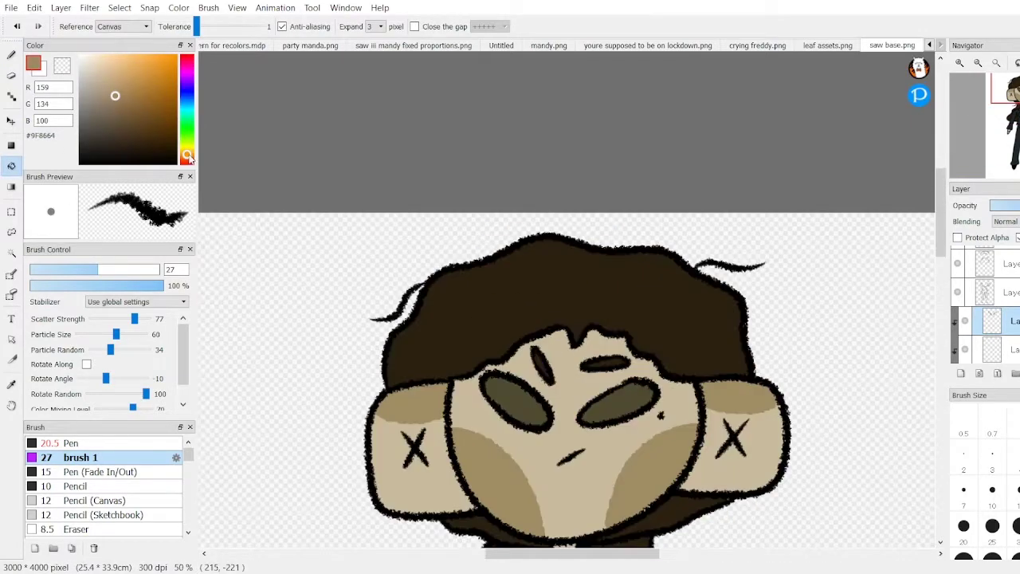
{"action": "scroll", "coordinate": [728, 350], "scroll_direction": "down", "scroll_amount": 4}
{"action": "scroll", "coordinate": [396, 446], "scroll_direction": "up", "scroll_amount": 5}
{"action": "key", "text": "b"}
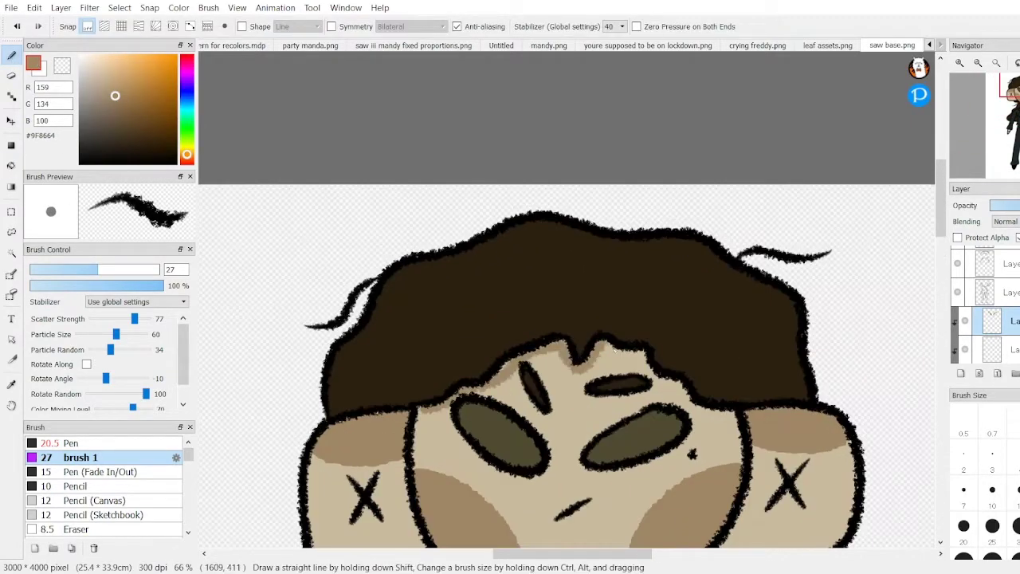
{"action": "scroll", "coordinate": [614, 349], "scroll_direction": "down", "scroll_amount": 4}
{"action": "scroll", "coordinate": [571, 363], "scroll_direction": "up", "scroll_amount": 6}
{"action": "scroll", "coordinate": [579, 348], "scroll_direction": "down", "scroll_amount": 4}
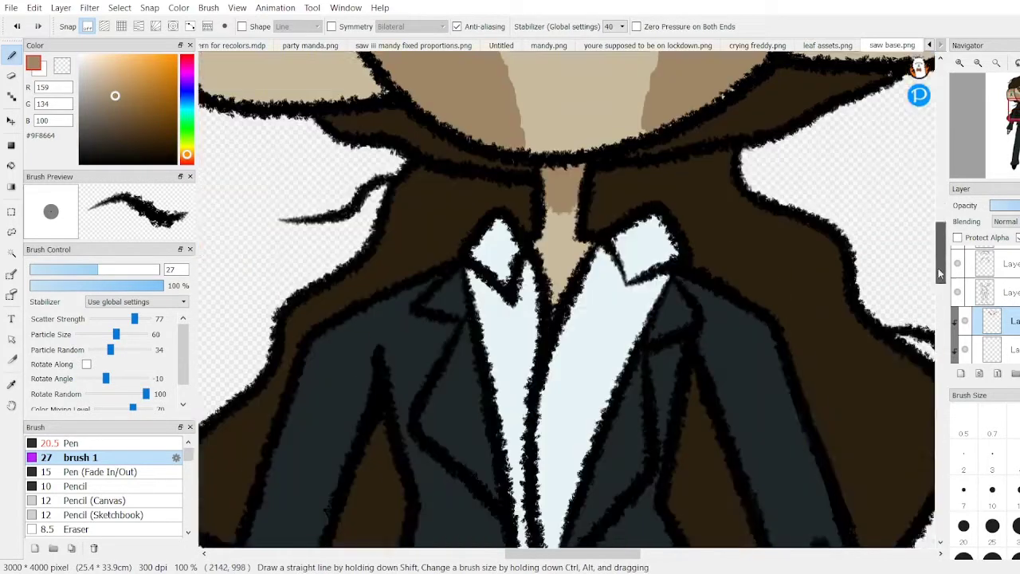
{"action": "scroll", "coordinate": [775, 222], "scroll_direction": "up", "scroll_amount": 3}
Step: Eyedrop the hair, tan shading, black outline and eye colours for shading the face
{"action": "left_click", "coordinate": [775, 222], "text": "alt"}
{"action": "scroll", "coordinate": [775, 221], "scroll_direction": "up", "scroll_amount": 3}
{"action": "left_click", "coordinate": [774, 221], "text": "alt"}
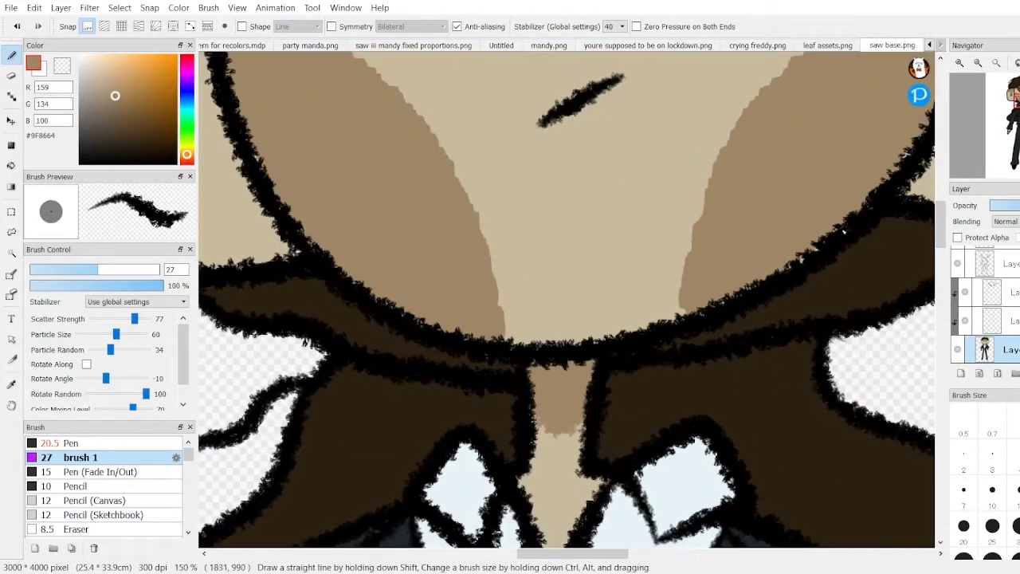
{"action": "scroll", "coordinate": [743, 296], "scroll_direction": "down", "scroll_amount": 2}
{"action": "left_click", "coordinate": [805, 258], "text": "alt"}
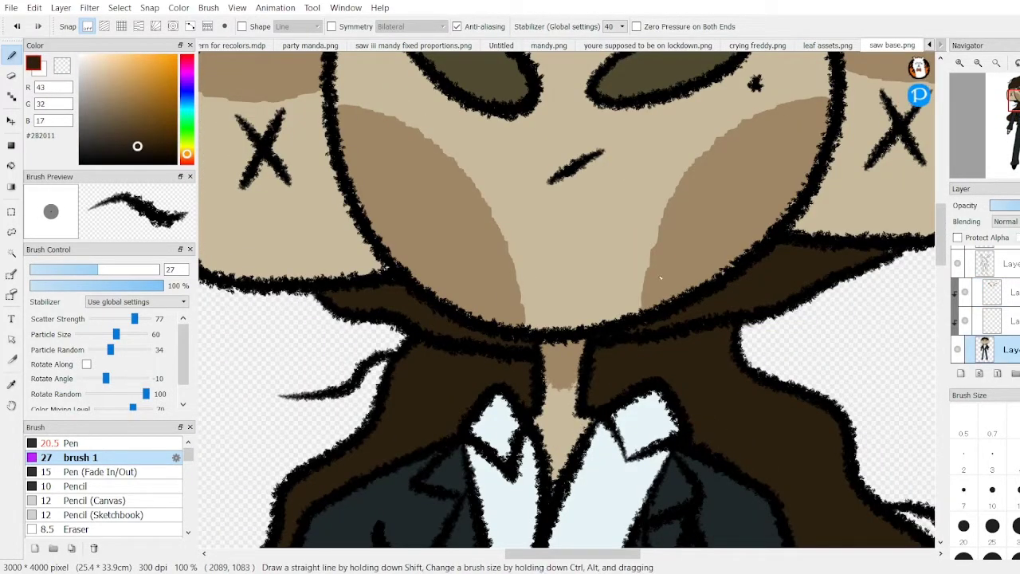
{"action": "scroll", "coordinate": [720, 209], "scroll_direction": "down", "scroll_amount": 2}
{"action": "left_click", "coordinate": [720, 208], "text": "alt"}
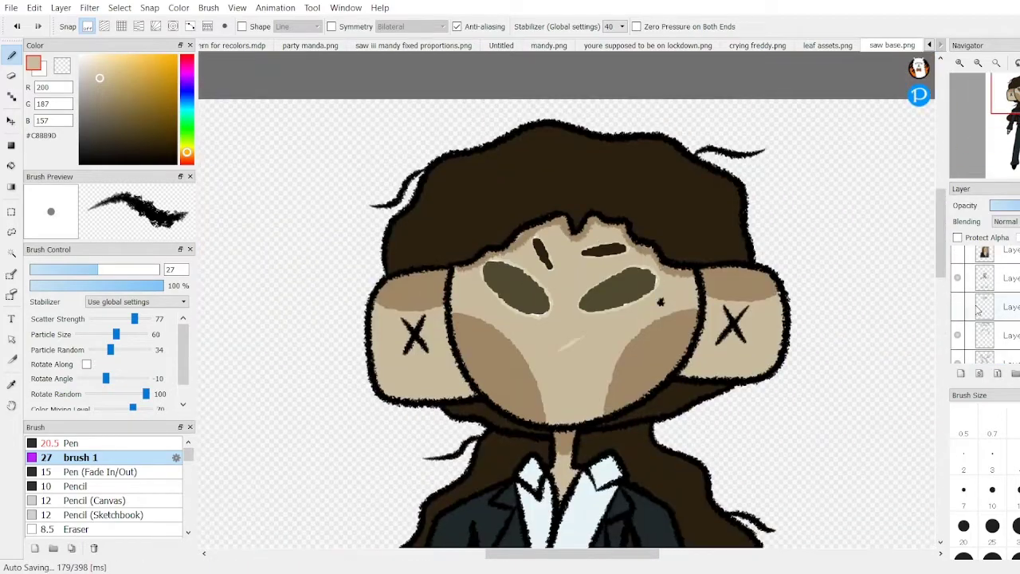
{"action": "scroll", "coordinate": [720, 208], "scroll_direction": "up", "scroll_amount": 4}
{"action": "scroll", "coordinate": [719, 209], "scroll_direction": "down", "scroll_amount": 3}
{"action": "scroll", "coordinate": [614, 296], "scroll_direction": "up", "scroll_amount": 2}
{"action": "scroll", "coordinate": [614, 296], "scroll_direction": "down", "scroll_amount": 2}
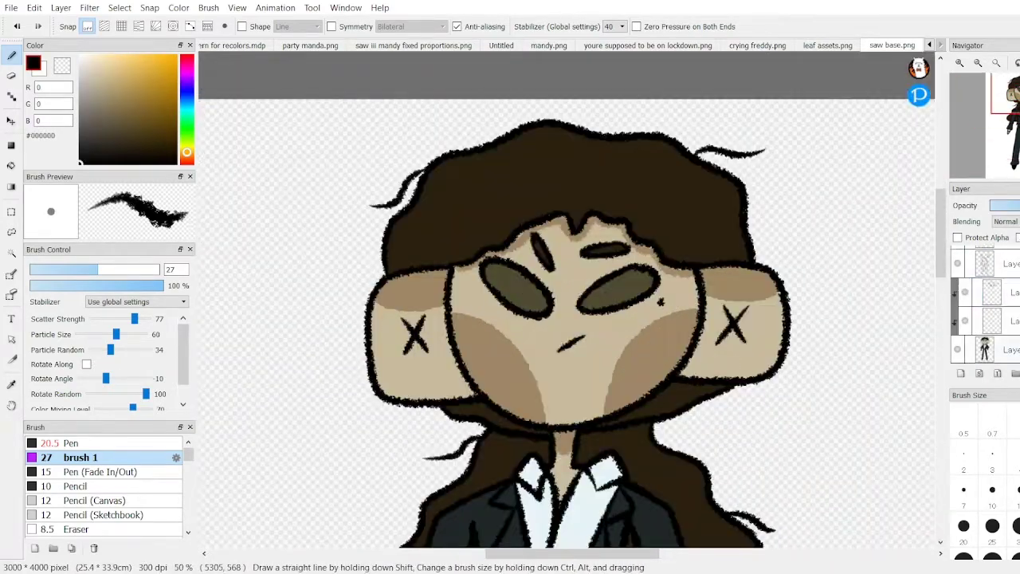
{"action": "scroll", "coordinate": [626, 289], "scroll_direction": "up", "scroll_amount": 2}
{"action": "left_click", "coordinate": [626, 289], "text": "alt"}
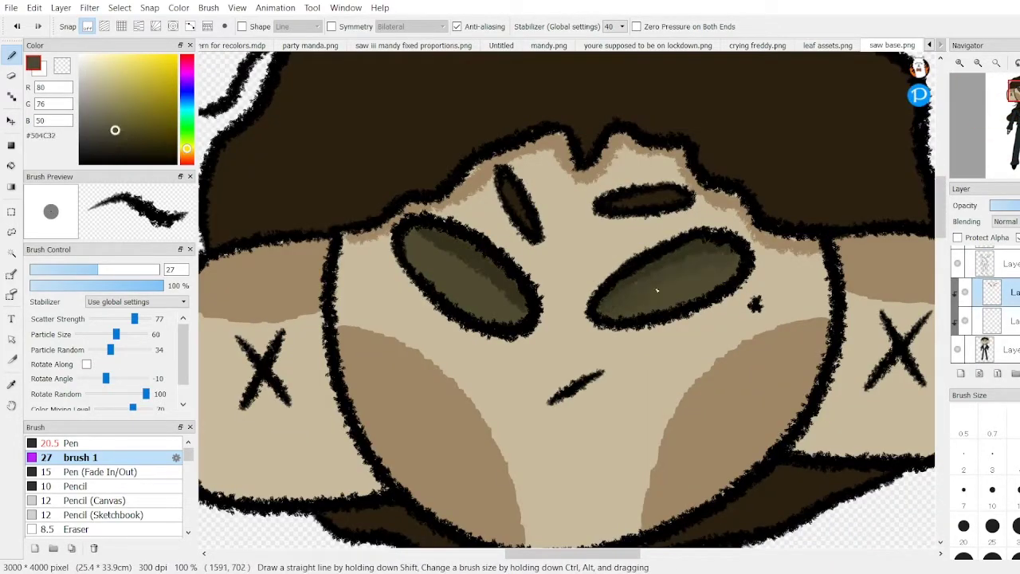
Step: Paint a dark suit-colour shadow down the left lapel
{"action": "scroll", "coordinate": [657, 291], "scroll_direction": "down", "scroll_amount": 3}
{"action": "scroll", "coordinate": [402, 319], "scroll_direction": "up", "scroll_amount": 2}
{"action": "left_click", "coordinate": [403, 319], "text": "alt"}
{"action": "scroll", "coordinate": [403, 319], "scroll_direction": "up", "scroll_amount": 1}
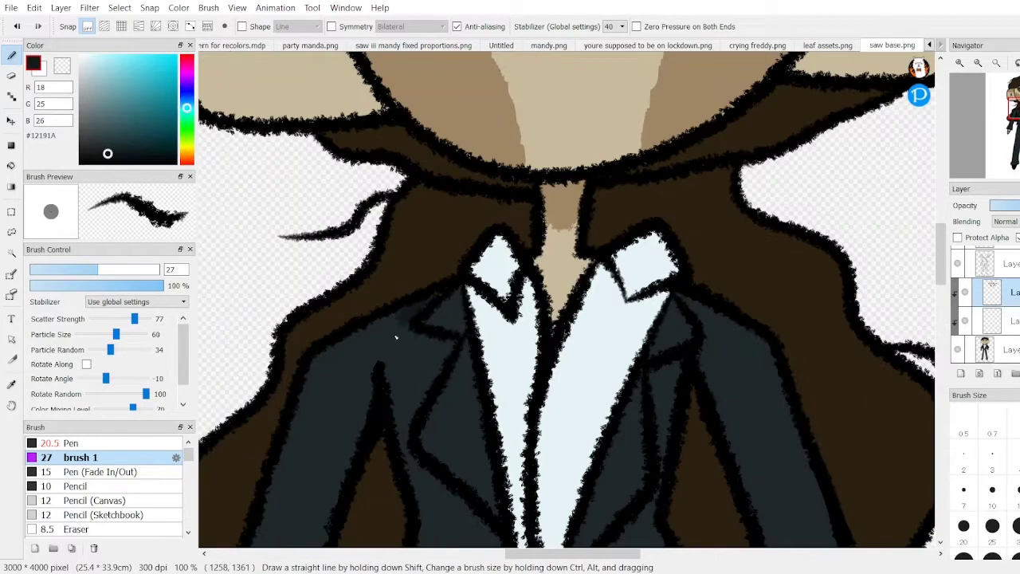
{"action": "left_click_drag", "start_coordinate": [395, 337], "coordinate": [446, 446]}
Step: Shade the right edge of the shirt with a pale blue-grey
{"action": "scroll", "coordinate": [448, 448], "scroll_direction": "down", "scroll_amount": 1}
{"action": "scroll", "coordinate": [632, 350], "scroll_direction": "down", "scroll_amount": 2}
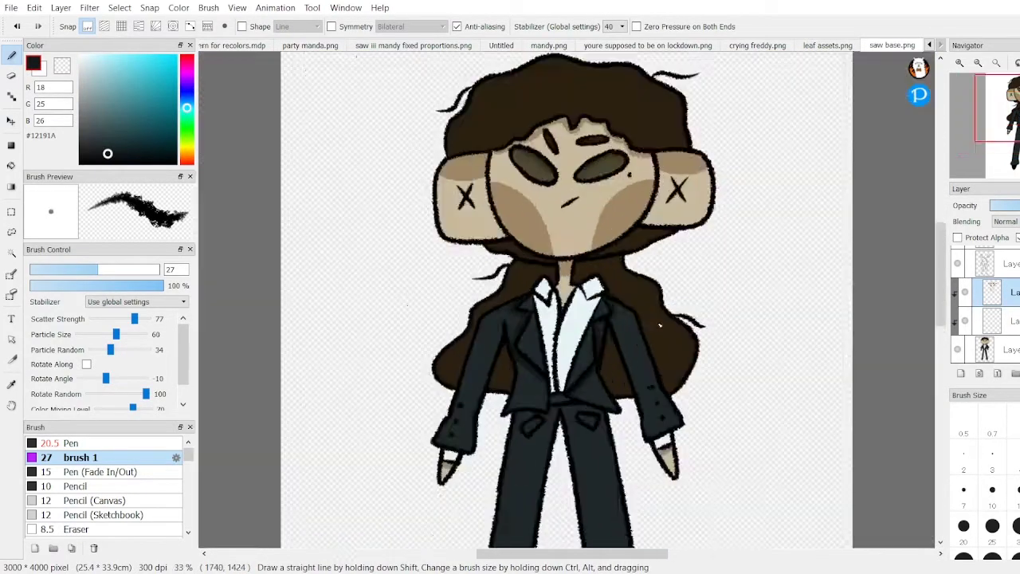
{"action": "scroll", "coordinate": [637, 343], "scroll_direction": "up", "scroll_amount": 3}
{"action": "left_click", "coordinate": [87, 67]}
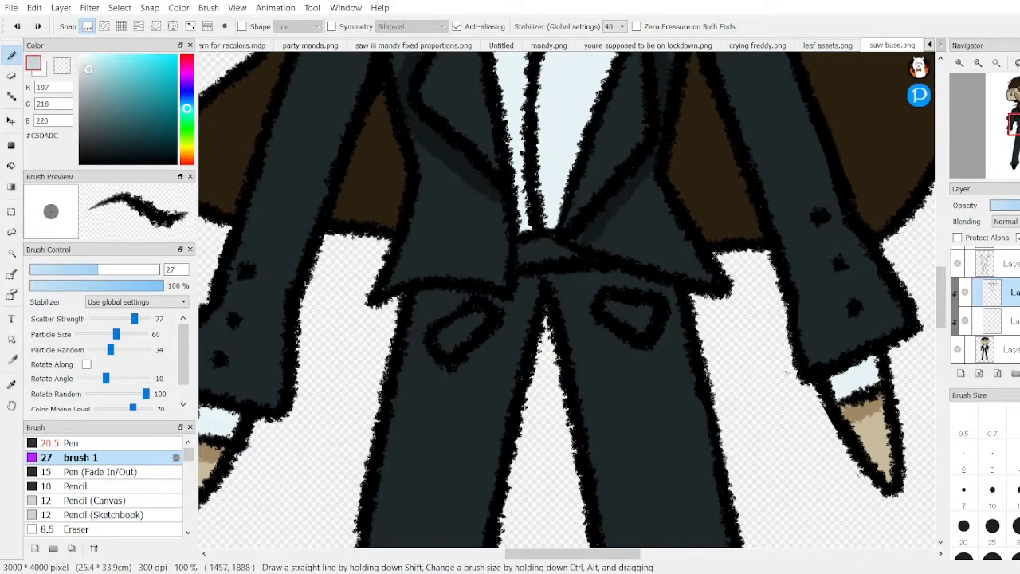
{"action": "left_click_drag", "start_coordinate": [941, 299], "coordinate": [940, 263]}
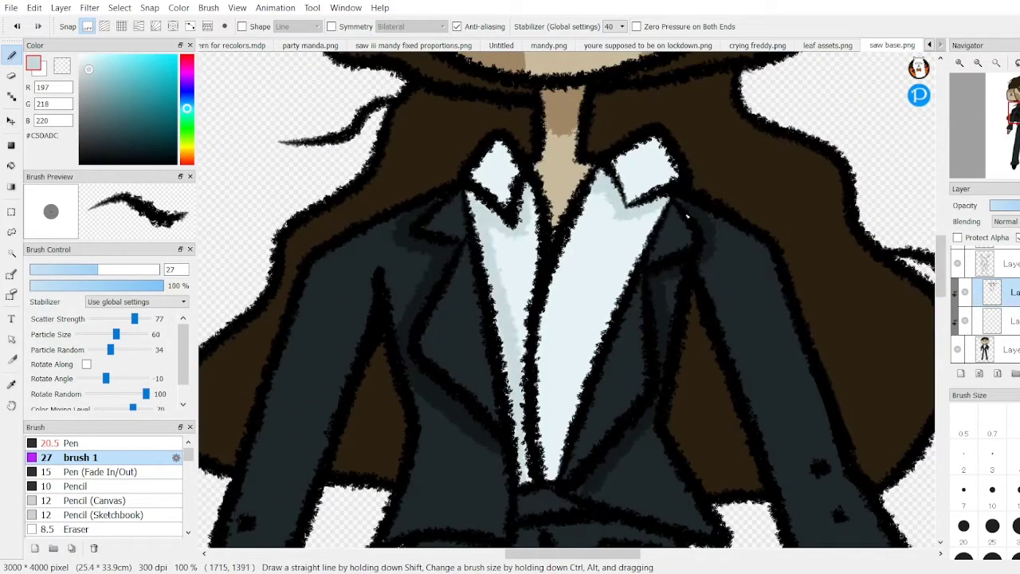
{"action": "left_click_drag", "start_coordinate": [674, 206], "coordinate": [549, 479]}
Step: Bucket-fill suit shading with the sampled suit colour, then return to the pen
{"action": "scroll", "coordinate": [549, 478], "scroll_direction": "down", "scroll_amount": 3}
{"action": "left_click", "coordinate": [626, 364], "text": "alt"}
{"action": "key", "text": "g"}
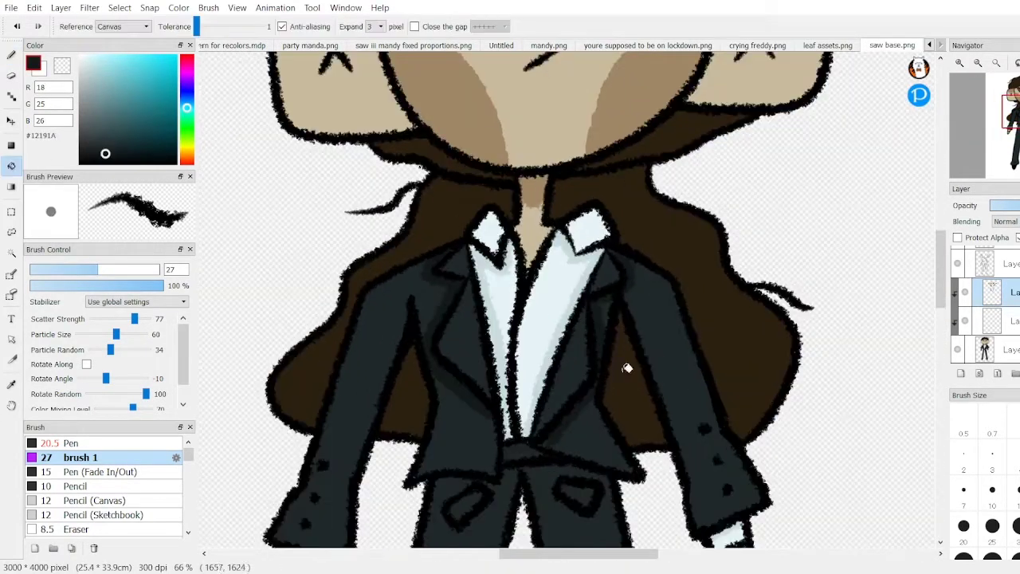
{"action": "scroll", "coordinate": [522, 487], "scroll_direction": "down", "scroll_amount": 3}
{"action": "key", "text": "p"}
{"action": "scroll", "coordinate": [523, 487], "scroll_direction": "up", "scroll_amount": 5}
{"action": "scroll", "coordinate": [522, 447], "scroll_direction": "down", "scroll_amount": 4}
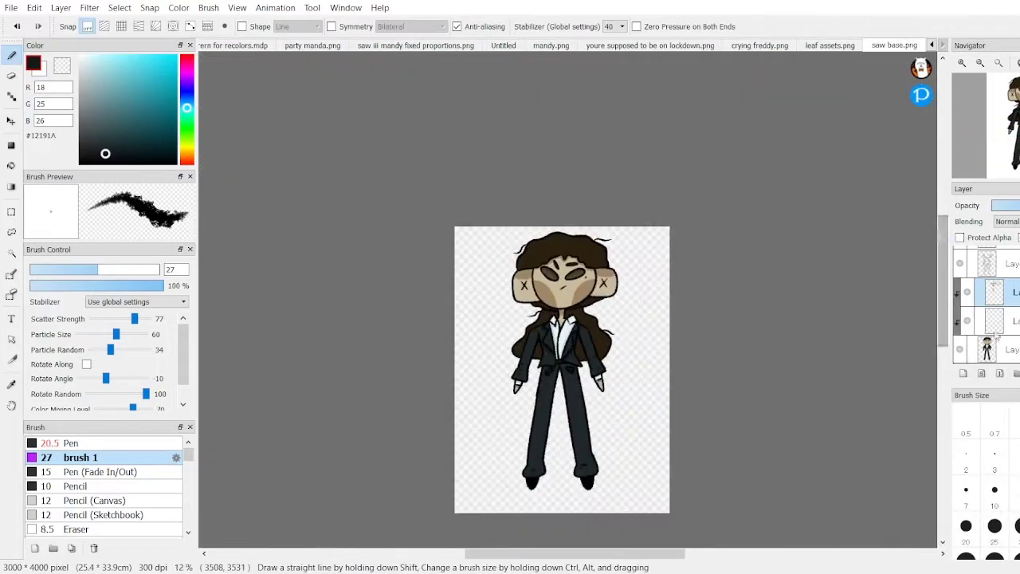
{"action": "scroll", "coordinate": [550, 255], "scroll_direction": "up", "scroll_amount": 3}
Step: Add short white highlight strokes on both cheeks and the ear patches
{"action": "left_click", "coordinate": [80, 55]}
{"action": "scroll", "coordinate": [550, 255], "scroll_direction": "up", "scroll_amount": 2}
{"action": "left_click_drag", "start_coordinate": [690, 204], "coordinate": [690, 260]}
{"action": "left_click_drag", "start_coordinate": [655, 237], "coordinate": [655, 279]}
{"action": "scroll", "coordinate": [550, 303], "scroll_direction": "down", "scroll_amount": 3}
{"action": "scroll", "coordinate": [550, 255], "scroll_direction": "up", "scroll_amount": 3}
{"action": "left_click_drag", "start_coordinate": [419, 244], "coordinate": [419, 279]}
{"action": "left_click_drag", "start_coordinate": [644, 241], "coordinate": [644, 275]}
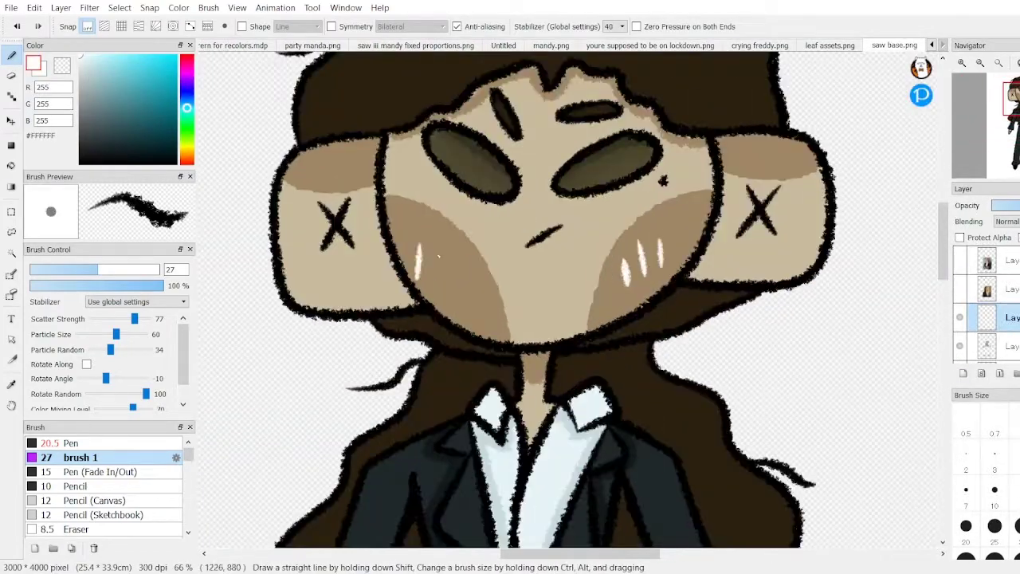
{"action": "left_click_drag", "start_coordinate": [446, 242], "coordinate": [445, 289]}
{"action": "left_click_drag", "start_coordinate": [337, 150], "coordinate": [337, 176]}
{"action": "left_click_drag", "start_coordinate": [789, 139], "coordinate": [788, 169]}
{"action": "left_click_drag", "start_coordinate": [769, 141], "coordinate": [769, 166]}
Step: Paint a highlight stroke on the hair, then switch to the saw base.png document
{"action": "scroll", "coordinate": [558, 255], "scroll_direction": "up", "scroll_amount": 2}
{"action": "left_click", "coordinate": [723, 209], "text": "alt"}
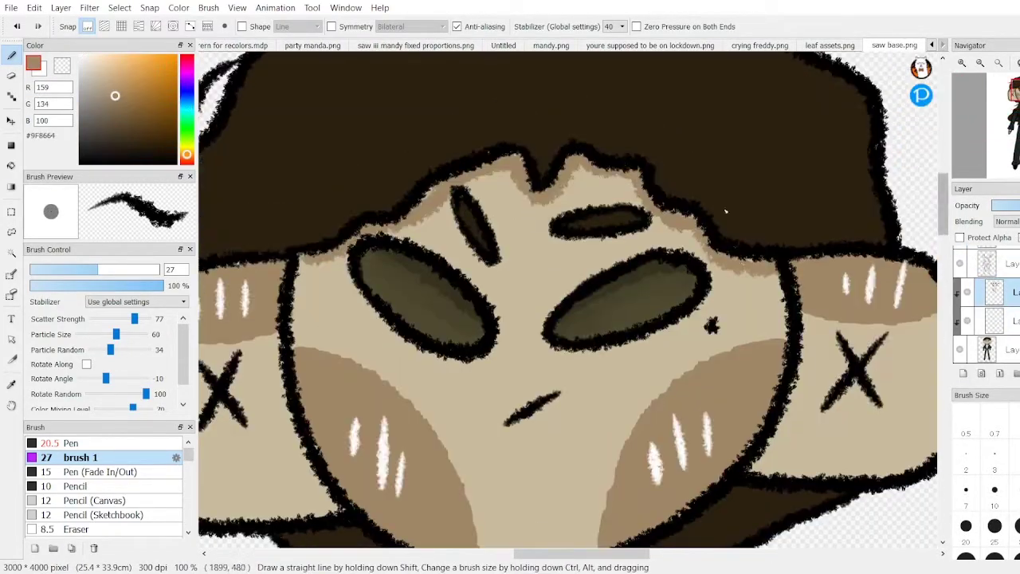
{"action": "key", "text": "e"}
{"action": "left_click", "coordinate": [14, 58]}
{"action": "scroll", "coordinate": [398, 176], "scroll_direction": "down", "scroll_amount": 2}
{"action": "left_click_drag", "start_coordinate": [368, 177], "coordinate": [415, 144]}
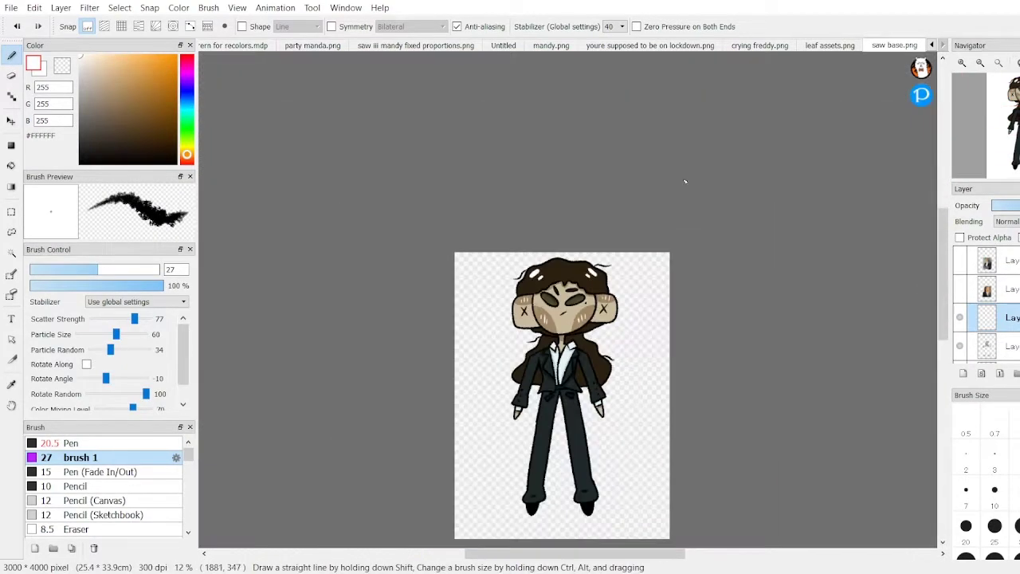
{"action": "scroll", "coordinate": [685, 191], "scroll_direction": "down", "scroll_amount": 5}
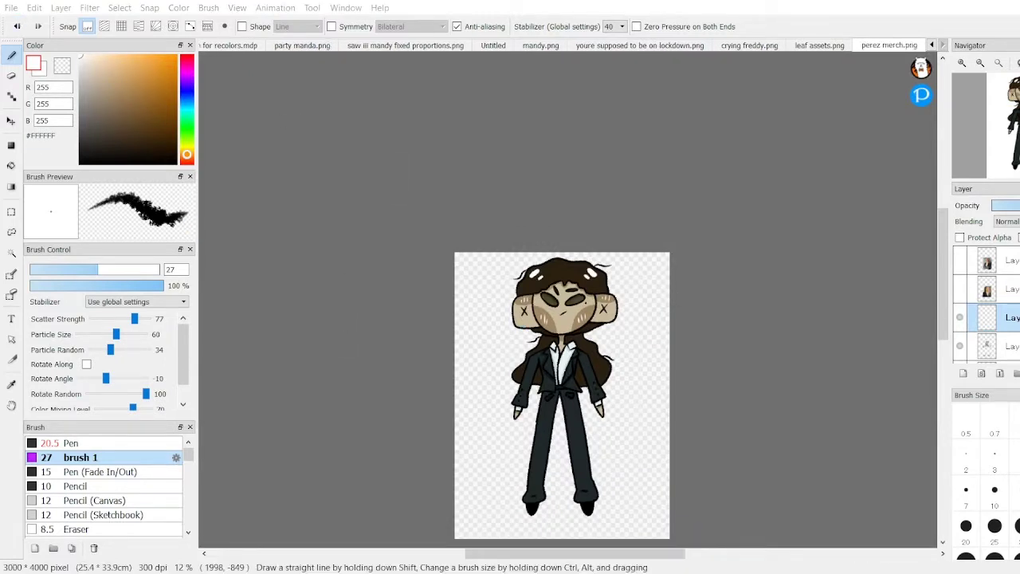
{"action": "key", "text": "ctrl+Tab"}
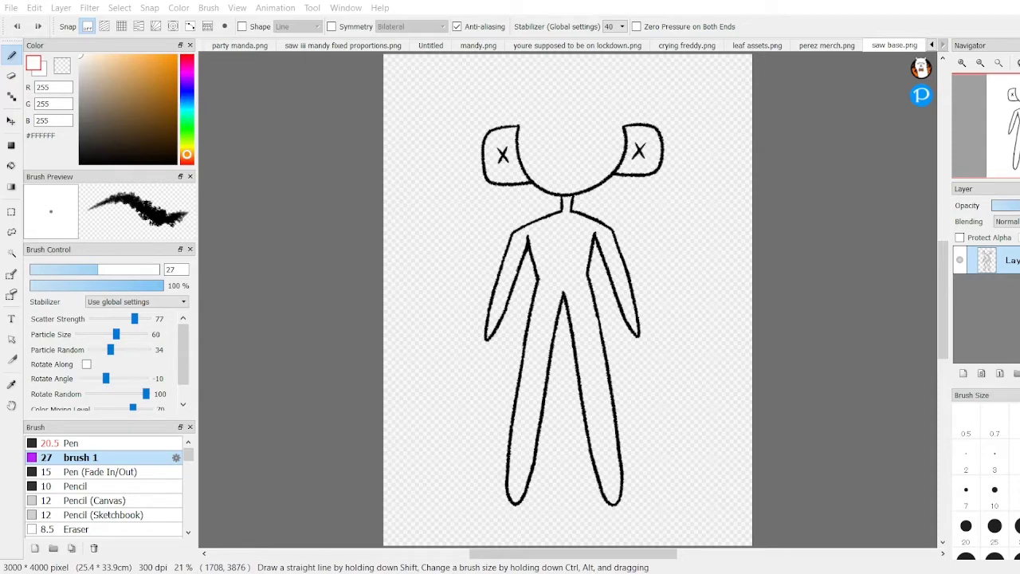
Step: Paste the reference photo, centre it on the canvas, and reselect the sketch layer for drawing
{"action": "key", "text": "ctrl+v"}
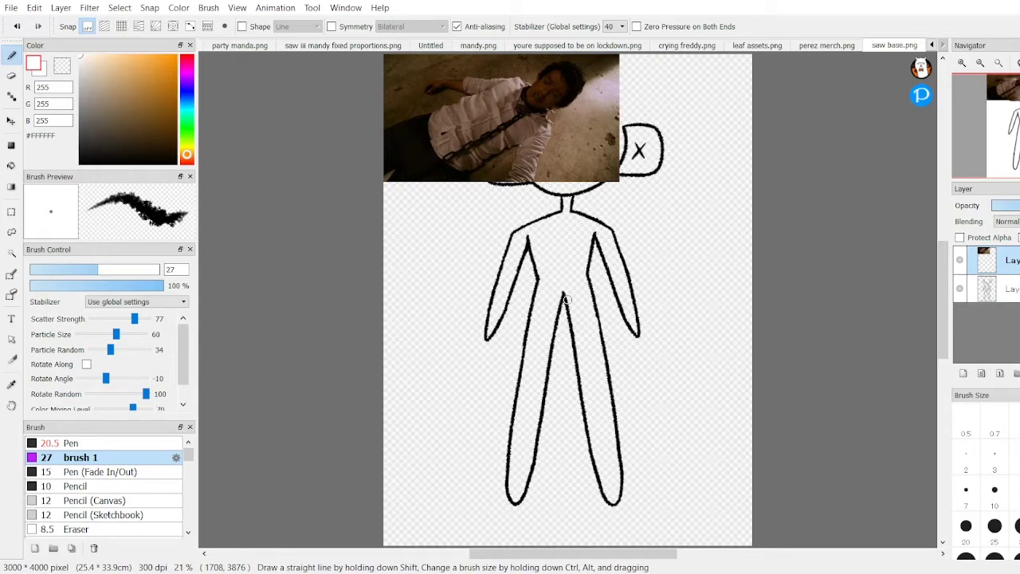
{"action": "key", "text": "v"}
{"action": "left_click_drag", "start_coordinate": [454, 159], "coordinate": [505, 365]}
{"action": "key", "text": "ctrl+plus"}
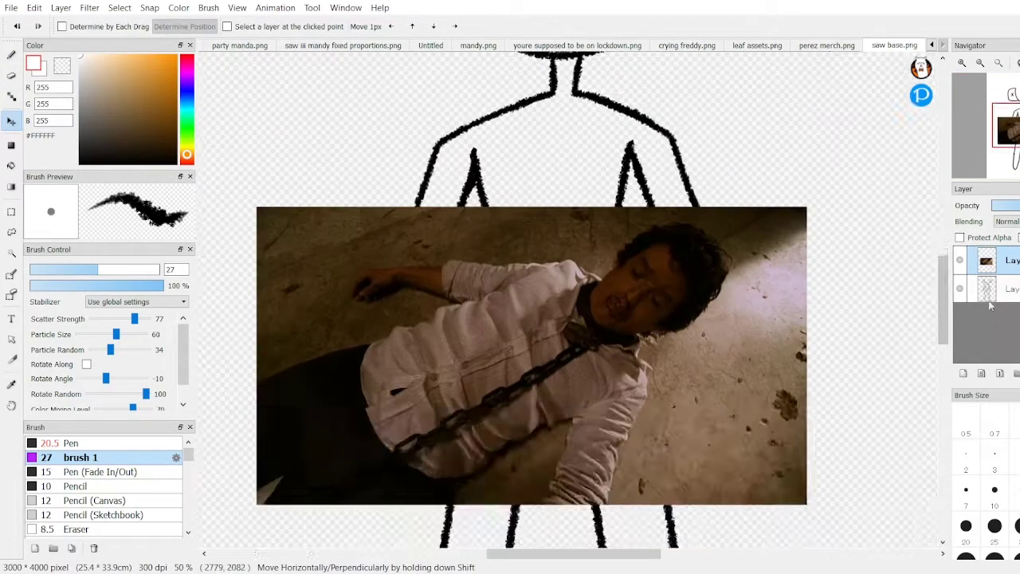
{"action": "left_click", "coordinate": [991, 291]}
{"action": "key", "text": "b"}
{"action": "scroll", "coordinate": [558, 318], "scroll_direction": "up", "scroll_amount": 5}
Step: Sketch trial curly-hair strokes over the head, undoing the oversized ones
{"action": "mouse_move", "coordinate": [461, 191]}
{"action": "left_mouse_down"}
{"action": "mouse_move", "coordinate": [581, 143]}
{"action": "mouse_move", "coordinate": [687, 176]}
{"action": "left_mouse_up"}
{"action": "left_click_drag", "start_coordinate": [399, 191], "coordinate": [728, 80]}
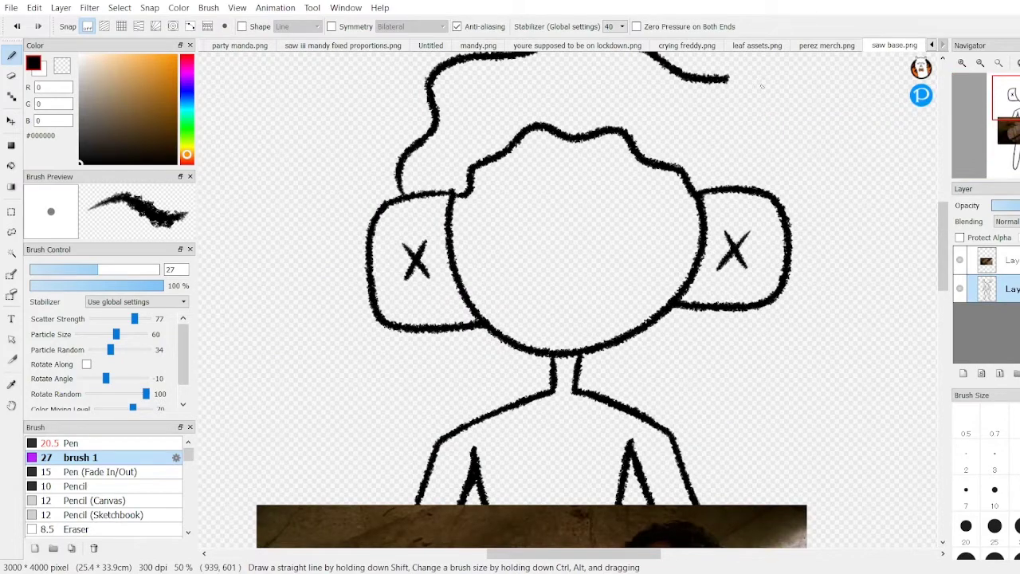
{"action": "key", "text": "ctrl+z"}
{"action": "left_click_drag", "start_coordinate": [518, 54], "coordinate": [371, 142]}
{"action": "key", "text": "ctrl+minus"}
{"action": "mouse_move", "coordinate": [383, 199]}
{"action": "left_mouse_down"}
{"action": "mouse_move", "coordinate": [614, 131]}
{"action": "mouse_move", "coordinate": [701, 196]}
{"action": "left_mouse_up"}
{"action": "key", "text": "ctrl+minus"}
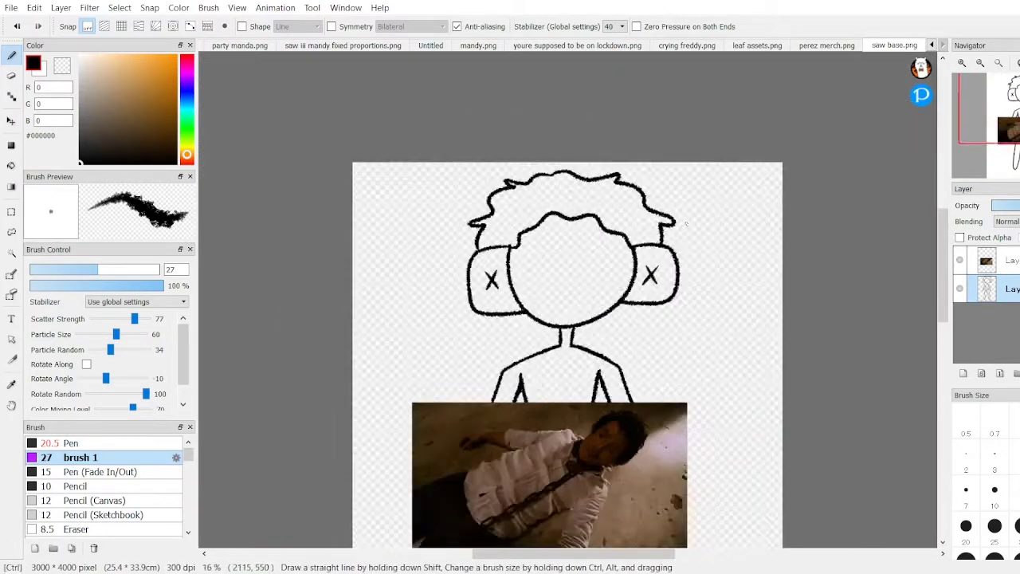
{"action": "key", "text": "ctrl+plus"}
{"action": "left_click_drag", "start_coordinate": [618, 329], "coordinate": [669, 315]}
{"action": "key", "text": "ctrl+z"}
{"action": "key", "text": "ctrl+z"}
{"action": "key", "text": "ctrl+z"}
Step: On a new layer, draw a bumpy hairline and curly hair outline down to the right ear
{"action": "key", "text": "ctrl+shift+n"}
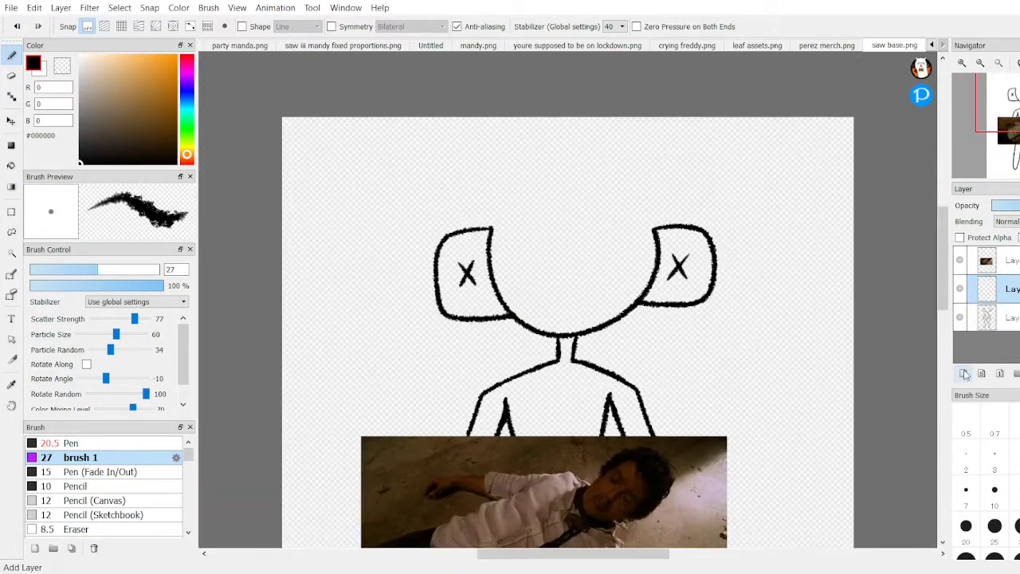
{"action": "key", "text": "ctrl+plus"}
{"action": "left_click_drag", "start_coordinate": [455, 296], "coordinate": [695, 298]}
{"action": "mouse_move", "coordinate": [399, 299]}
{"action": "left_mouse_down"}
{"action": "mouse_move", "coordinate": [422, 153]}
{"action": "mouse_move", "coordinate": [609, 141]}
{"action": "mouse_move", "coordinate": [430, 171]}
{"action": "mouse_move", "coordinate": [375, 303]}
{"action": "left_mouse_up"}
{"action": "key", "text": "ctrl+z"}
{"action": "mouse_move", "coordinate": [574, 142]}
{"action": "left_mouse_down"}
{"action": "mouse_move", "coordinate": [677, 171]}
{"action": "mouse_move", "coordinate": [751, 302]}
{"action": "left_mouse_up"}
{"action": "left_click_drag", "start_coordinate": [731, 414], "coordinate": [694, 448]}
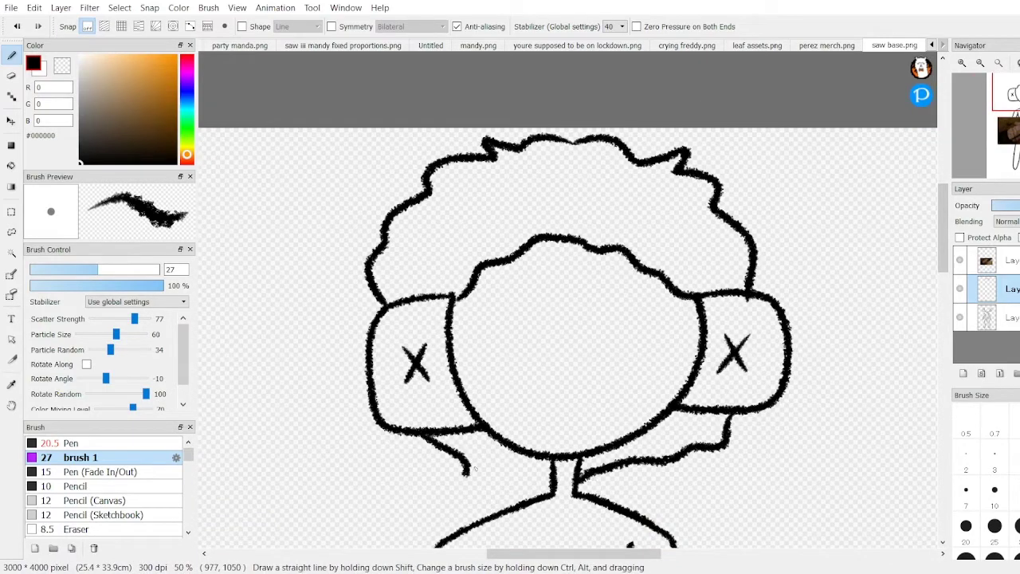
Step: On a fresh layer, draw and redraw the two oval eyes on the face
{"action": "key", "text": "ctrl+shift+n"}
{"action": "left_click_drag", "start_coordinate": [604, 317], "coordinate": [644, 336]}
{"action": "left_click_drag", "start_coordinate": [511, 320], "coordinate": [553, 342]}
{"action": "left_click_drag", "start_coordinate": [614, 303], "coordinate": [678, 323]}
{"action": "key", "text": "ctrl+z"}
{"action": "key", "text": "ctrl+z"}
{"action": "key", "text": "ctrl+z"}
{"action": "key", "text": "ctrl+plus"}
{"action": "left_click_drag", "start_coordinate": [499, 355], "coordinate": [550, 331]}
{"action": "left_click_drag", "start_coordinate": [565, 367], "coordinate": [614, 410]}
{"action": "key", "text": "ctrl+minus"}
{"action": "key", "text": "ctrl+plus"}
{"action": "key", "text": "ctrl+z"}
{"action": "key", "text": "ctrl+z"}
{"action": "left_click_drag", "start_coordinate": [487, 307], "coordinate": [548, 296]}
{"action": "left_click_drag", "start_coordinate": [590, 319], "coordinate": [655, 315]}
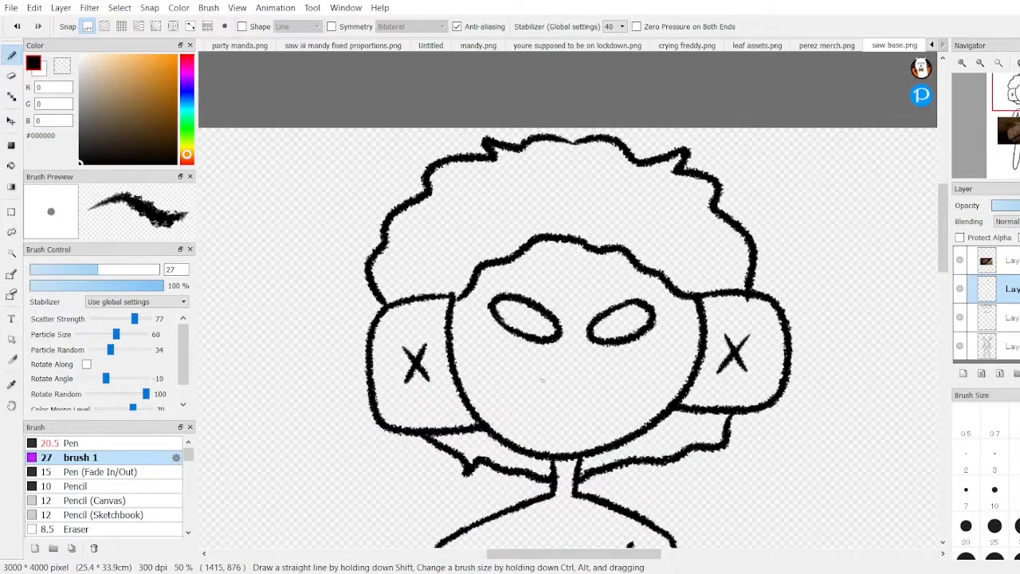
Step: Replace the trial smirk with a stitched mouth drawn across the face
{"action": "key", "text": "ctrl+minus"}
{"action": "key", "text": "ctrl+plus"}
{"action": "key", "text": "ctrl+z"}
{"action": "left_click_drag", "start_coordinate": [539, 381], "coordinate": [609, 361]}
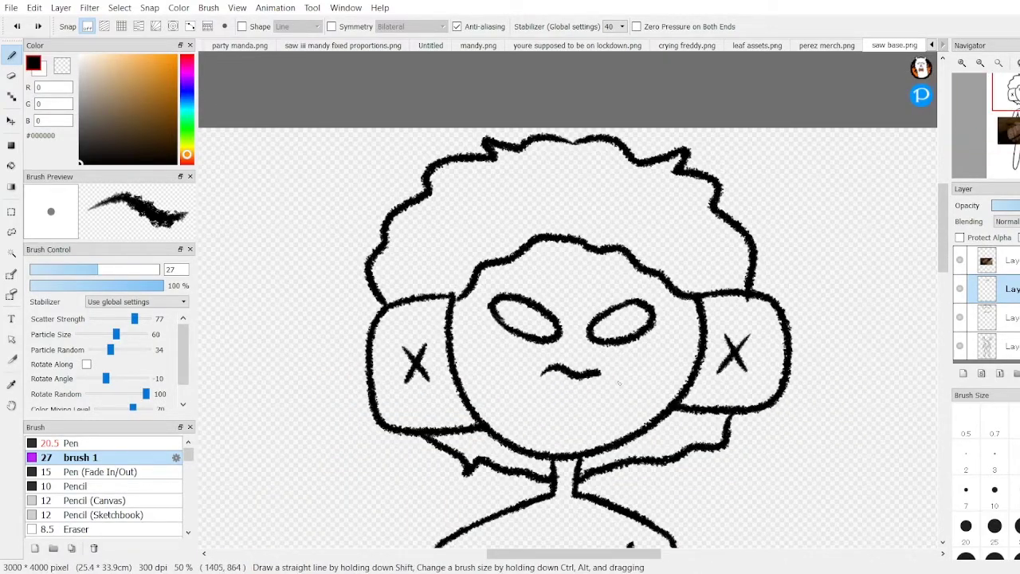
{"action": "key", "text": "ctrl+z"}
{"action": "key", "text": "ctrl+minus"}
{"action": "key", "text": "ctrl+plus"}
{"action": "key", "text": "ctrl+minus"}
{"action": "mouse_move", "coordinate": [484, 287]}
{"action": "left_mouse_down"}
{"action": "mouse_move", "coordinate": [548, 255]}
{"action": "mouse_move", "coordinate": [662, 285]}
{"action": "left_mouse_up"}
{"action": "key", "text": "ctrl+plus"}
{"action": "key", "text": "ctrl+minus"}
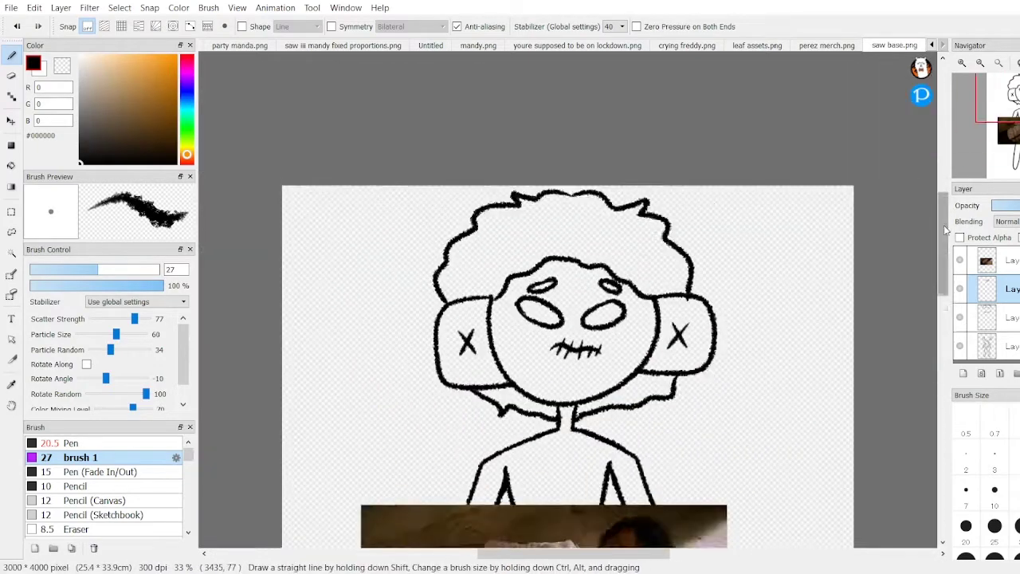
{"action": "key", "text": "ctrl+plus"}
{"action": "key", "text": "ctrl+plus"}
Step: Hide the reference photo layer and draw the bow collar's knot and two loops at the neck
{"action": "scroll", "coordinate": [558, 303], "scroll_direction": "up", "scroll_amount": 5}
{"action": "left_click", "coordinate": [959, 260]}
{"action": "left_click_drag", "start_coordinate": [550, 211], "coordinate": [539, 245]}
{"action": "left_click_drag", "start_coordinate": [573, 209], "coordinate": [562, 302]}
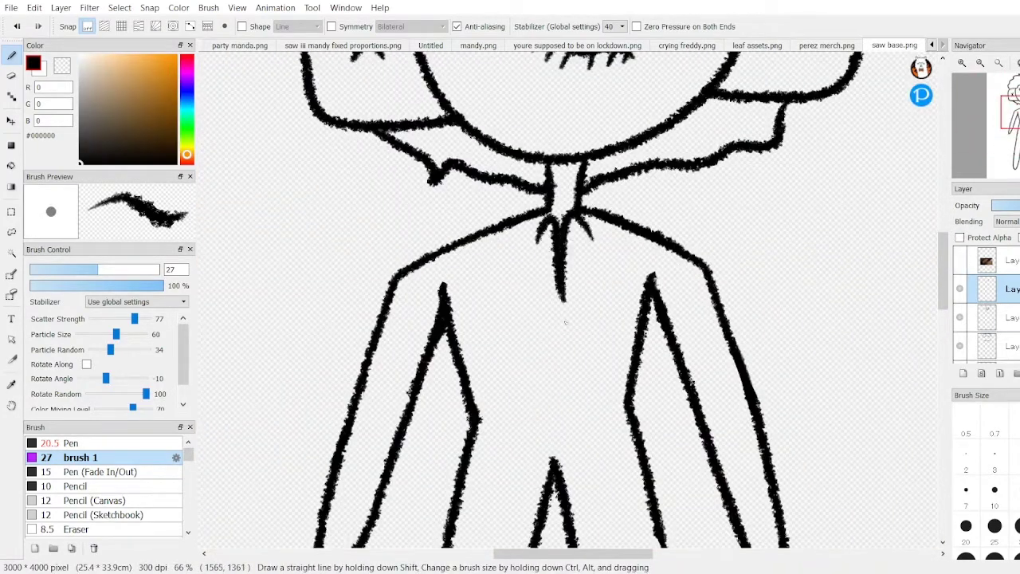
{"action": "left_click_drag", "start_coordinate": [597, 240], "coordinate": [619, 231]}
Step: Outline the shirt front and add two button dots down it
{"action": "scroll", "coordinate": [558, 303], "scroll_direction": "down", "scroll_amount": 4}
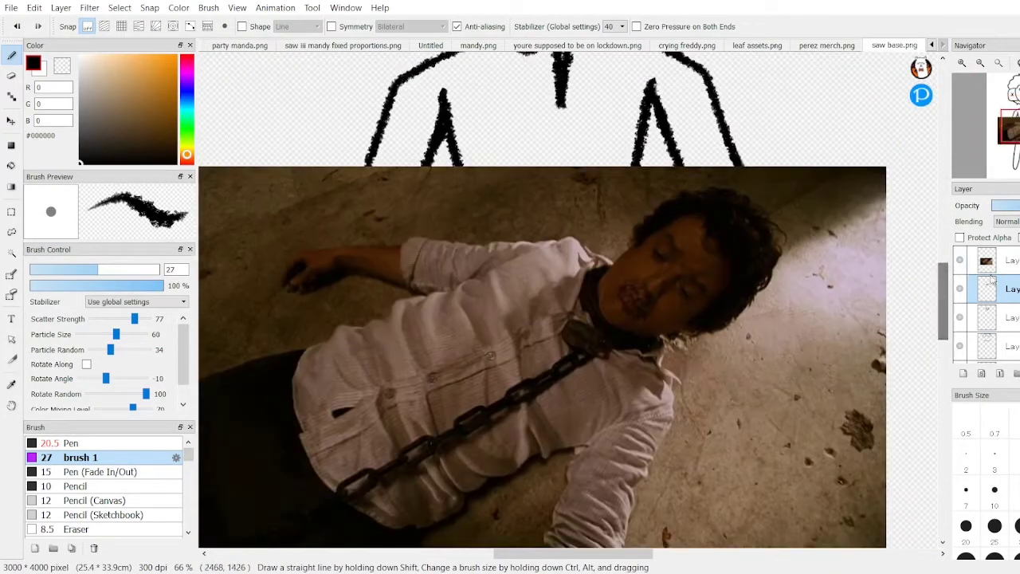
{"action": "left_click_drag", "start_coordinate": [563, 103], "coordinate": [449, 277]}
{"action": "left_click_drag", "start_coordinate": [451, 187], "coordinate": [447, 275]}
{"action": "left_click_drag", "start_coordinate": [539, 233], "coordinate": [663, 275]}
{"action": "key", "text": "ctrl+minus"}
{"action": "key", "text": "ctrl+plus"}
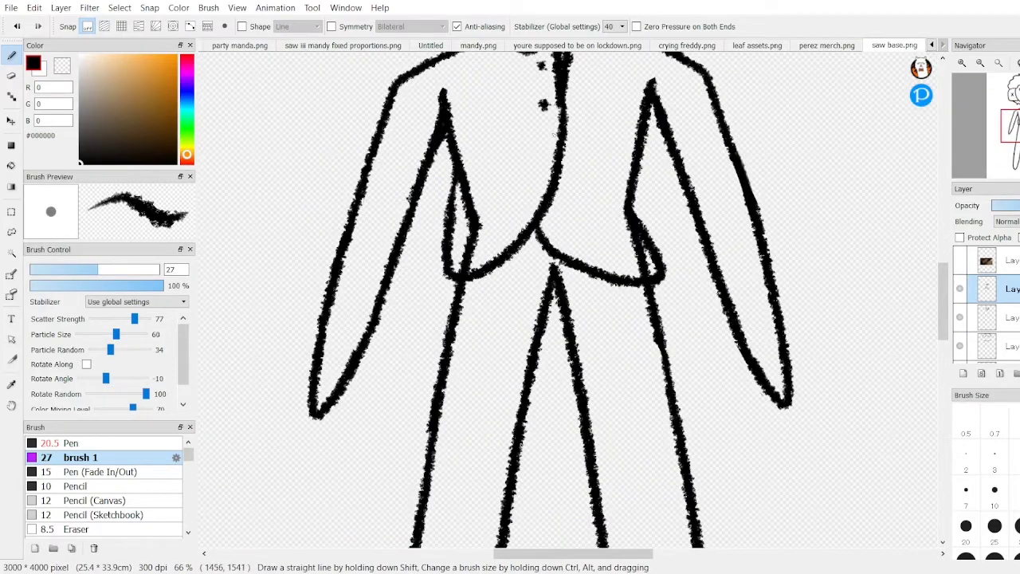
{"action": "left_click", "coordinate": [546, 148]}
{"action": "left_click", "coordinate": [530, 193]}
Step: Draw rolled cuffs on both sleeves, each with two fold lines
{"action": "left_click_drag", "start_coordinate": [408, 196], "coordinate": [423, 257]}
{"action": "left_click_drag", "start_coordinate": [360, 166], "coordinate": [335, 259]}
{"action": "left_click_drag", "start_coordinate": [372, 188], "coordinate": [403, 189]}
{"action": "left_click_drag", "start_coordinate": [363, 230], "coordinate": [389, 219]}
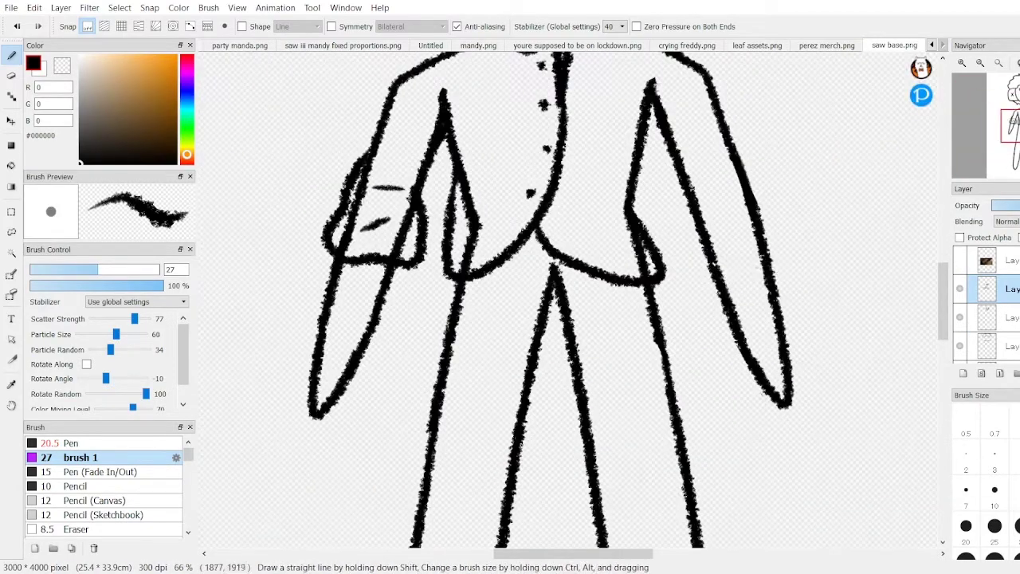
{"action": "left_click_drag", "start_coordinate": [789, 203], "coordinate": [721, 277]}
{"action": "left_click_drag", "start_coordinate": [733, 145], "coordinate": [786, 209]}
{"action": "left_click_drag", "start_coordinate": [701, 207], "coordinate": [706, 279]}
{"action": "left_click_drag", "start_coordinate": [726, 233], "coordinate": [754, 244]}
{"action": "key", "text": "ctrl+minus"}
{"action": "key", "text": "ctrl+plus"}
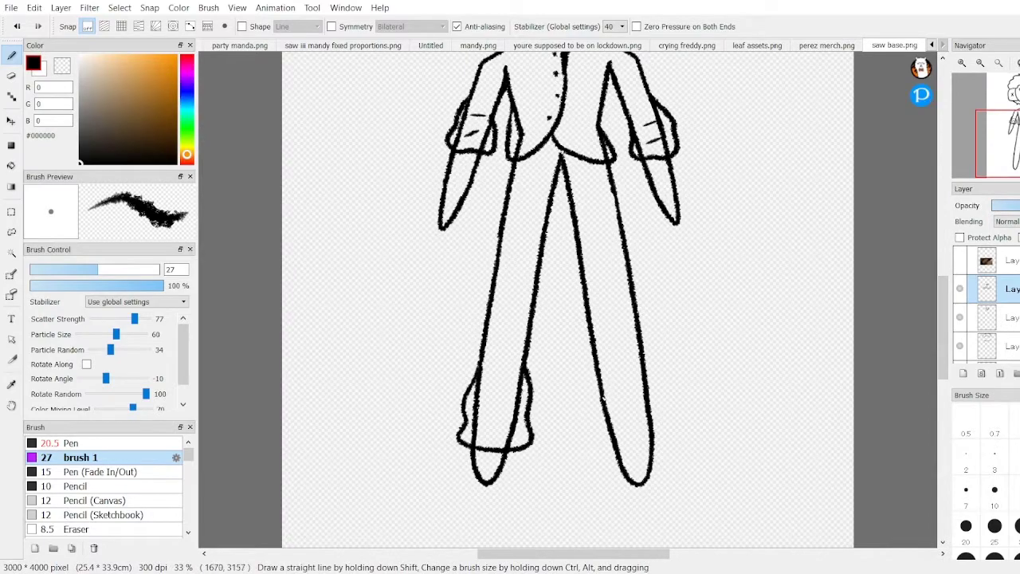
{"action": "key", "text": "ctrl+minus"}
{"action": "key", "text": "ctrl+plus"}
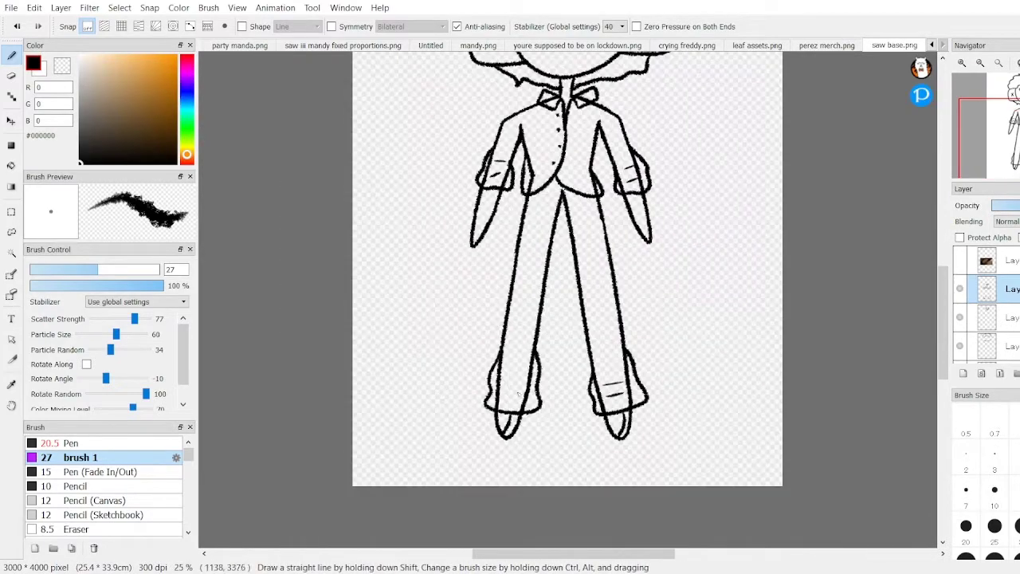
Step: Add two pocket ovals, extra leg strokes and rolled hems to the trousers
{"action": "scroll", "coordinate": [517, 254], "scroll_direction": "up", "scroll_amount": 3}
{"action": "key", "text": "ctrl+plus"}
{"action": "key", "text": "ctrl+plus"}
{"action": "key", "text": "ctrl+plus"}
{"action": "left_click_drag", "start_coordinate": [478, 287], "coordinate": [450, 326]}
{"action": "left_click_drag", "start_coordinate": [614, 299], "coordinate": [623, 336]}
{"action": "key", "text": "ctrl+minus"}
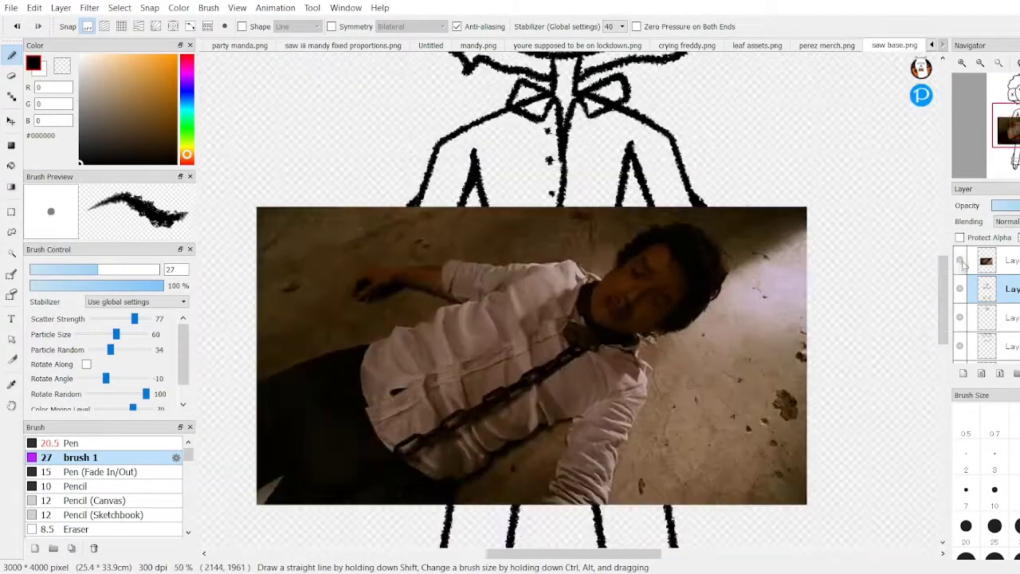
{"action": "left_click_drag", "start_coordinate": [512, 267], "coordinate": [470, 547]}
{"action": "key", "text": "ctrl+minus"}
{"action": "key", "text": "ctrl+minus"}
{"action": "key", "text": "ctrl+minus"}
{"action": "mouse_move", "coordinate": [550, 295]}
{"action": "left_mouse_down"}
{"action": "mouse_move", "coordinate": [530, 461]}
{"action": "mouse_move", "coordinate": [607, 438]}
{"action": "left_mouse_up"}
{"action": "key", "text": "ctrl+minus"}
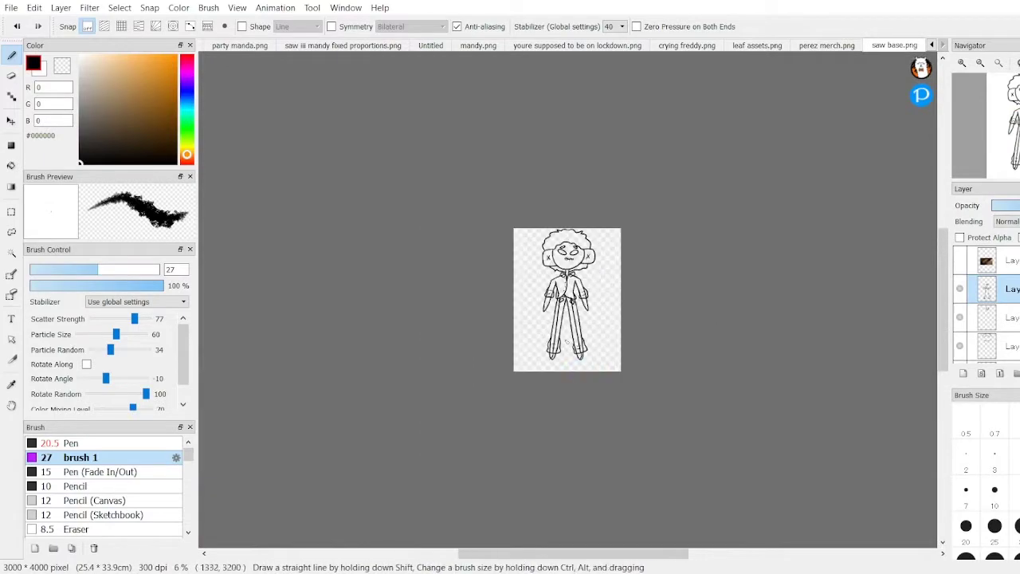
Step: Erase the trouser pocket ovals with the Eraser
{"action": "key", "text": "ctrl+plus"}
{"action": "key", "text": "ctrl+plus"}
{"action": "key", "text": "ctrl+plus"}
{"action": "left_click", "coordinate": [11, 76]}
{"action": "key", "text": "ctrl+minus"}
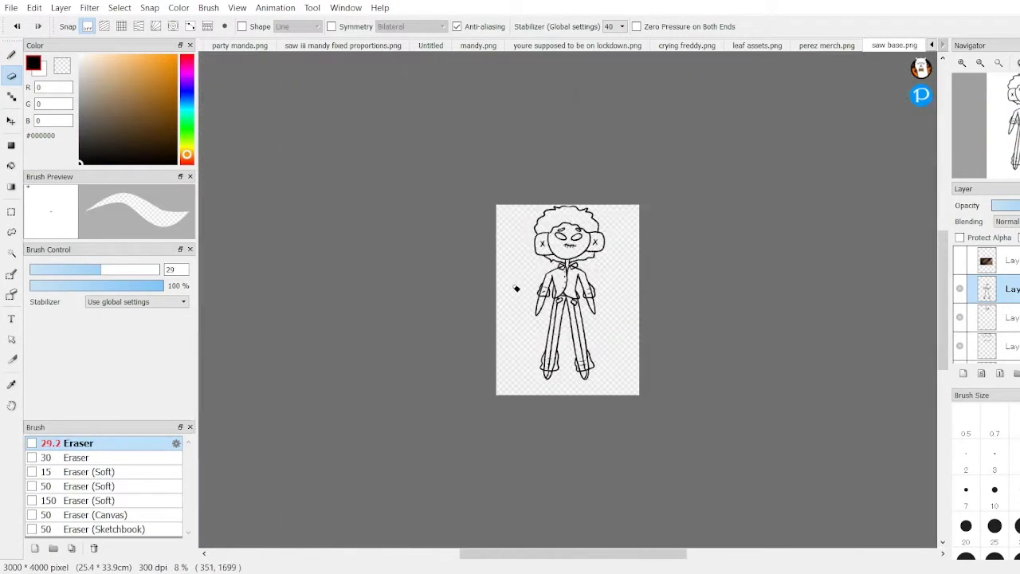
{"action": "key", "text": "ctrl+plus"}
{"action": "left_click_drag", "start_coordinate": [598, 299], "coordinate": [638, 343]}
{"action": "key", "text": "ctrl+minus"}
{"action": "key", "text": "ctrl+plus"}
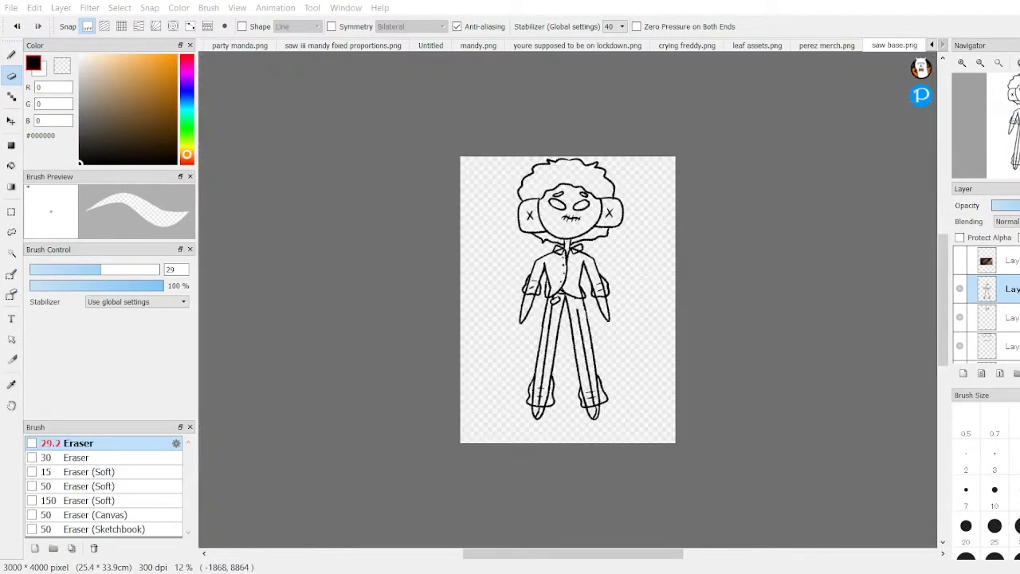
{"action": "key", "text": "ctrl+plus"}
{"action": "key", "text": "ctrl+plus"}
{"action": "key", "text": "ctrl+plus"}
{"action": "key", "text": "b"}
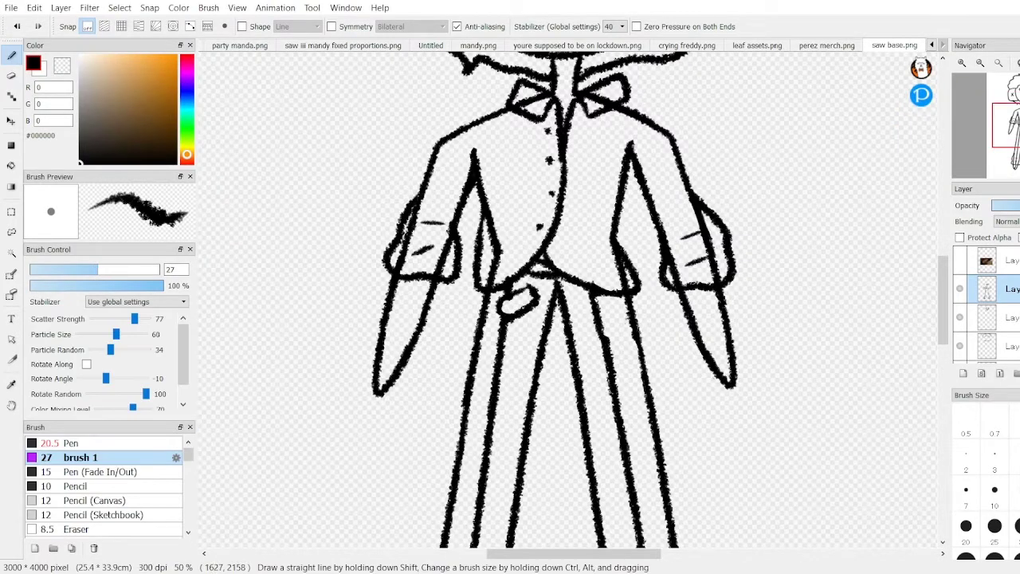
{"action": "key", "text": "ctrl+minus"}
{"action": "key", "text": "ctrl+minus"}
{"action": "key", "text": "ctrl+minus"}
{"action": "key", "text": "ctrl+minus"}
{"action": "key", "text": "ctrl+plus"}
{"action": "key", "text": "ctrl+plus"}
{"action": "key", "text": "ctrl+plus"}
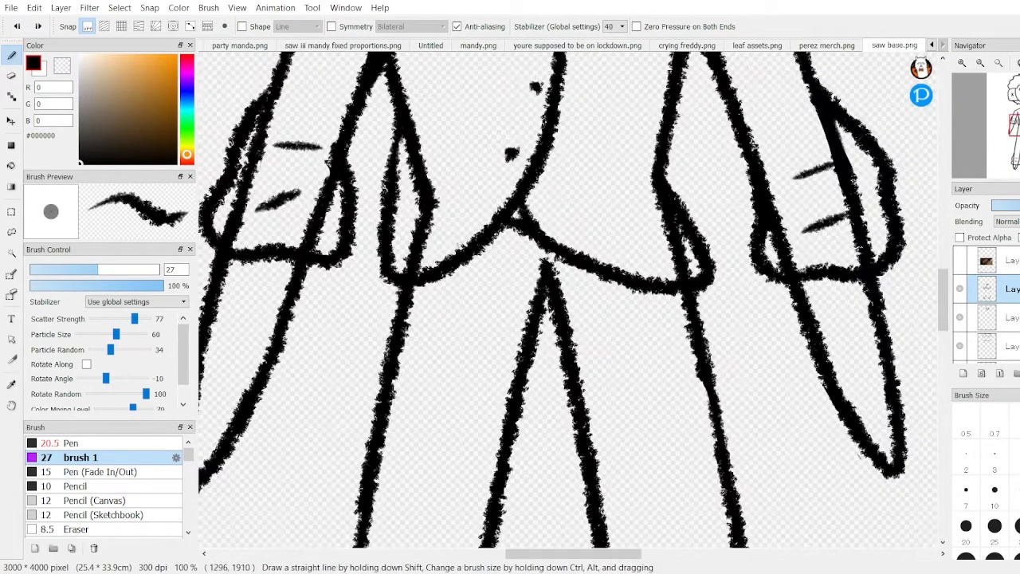
{"action": "key", "text": "ctrl+minus"}
{"action": "key", "text": "ctrl+minus"}
{"action": "key", "text": "ctrl+plus"}
{"action": "key", "text": "ctrl+plus"}
{"action": "key", "text": "ctrl+plus"}
{"action": "key", "text": "ctrl+plus"}
Step: Erase stray lines inside the trouser cuffs across layers, then hide the reference photo layer
{"action": "key", "text": "e"}
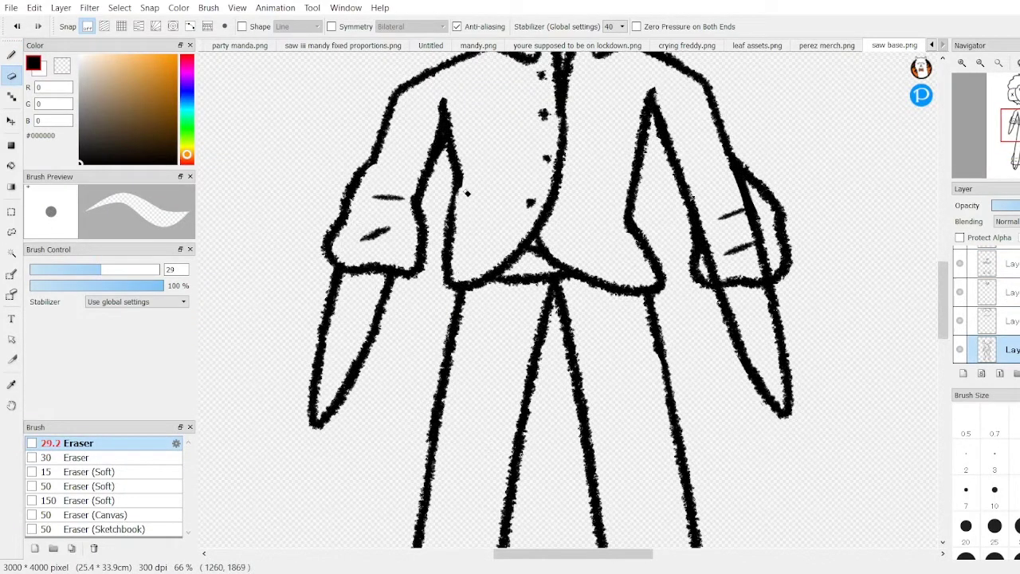
{"action": "key", "text": "ctrl+minus"}
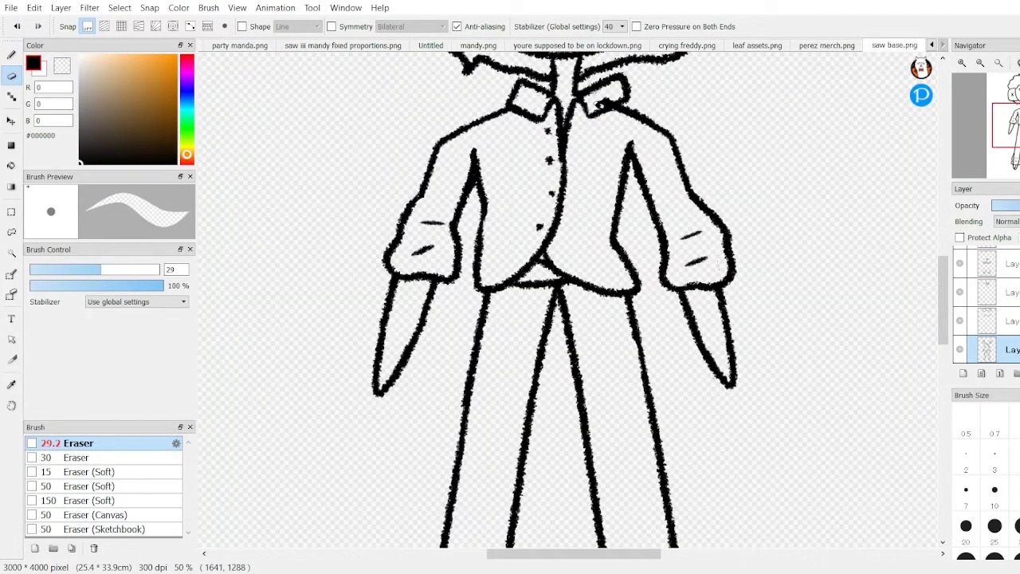
{"action": "scroll", "coordinate": [570, 299], "scroll_direction": "up", "scroll_amount": 4}
{"action": "key", "text": "ctrl+plus"}
{"action": "left_click", "coordinate": [987, 320]}
{"action": "key", "text": "b"}
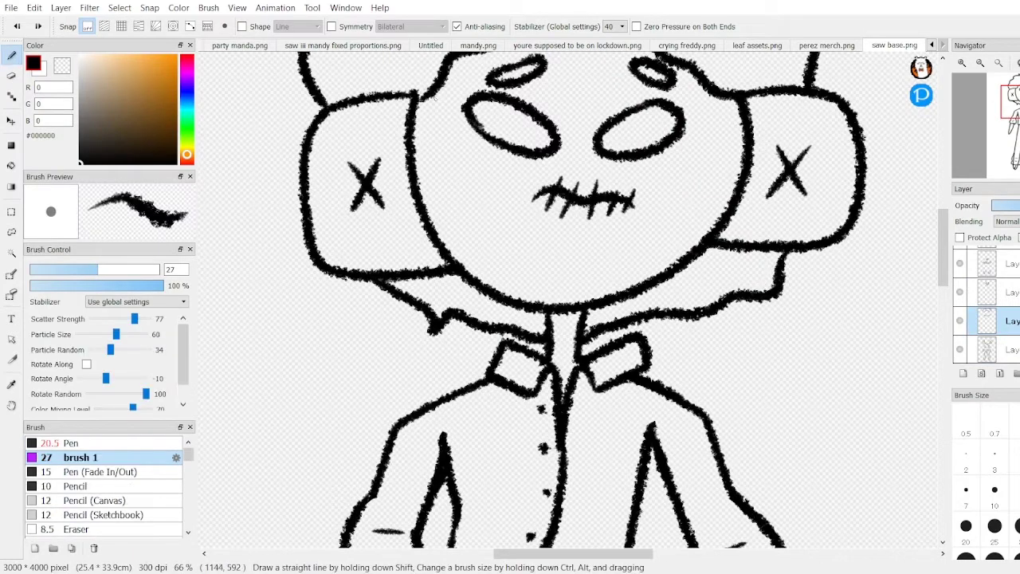
{"action": "key", "text": "ctrl+minus"}
{"action": "key", "text": "ctrl+minus"}
{"action": "key", "text": "ctrl+minus"}
{"action": "key", "text": "ctrl+minus"}
{"action": "left_click", "coordinate": [987, 349]}
{"action": "key", "text": "ctrl+plus"}
{"action": "key", "text": "ctrl+plus"}
{"action": "key", "text": "ctrl+plus"}
{"action": "key", "text": "ctrl+plus"}
{"action": "left_click", "coordinate": [10, 73]}
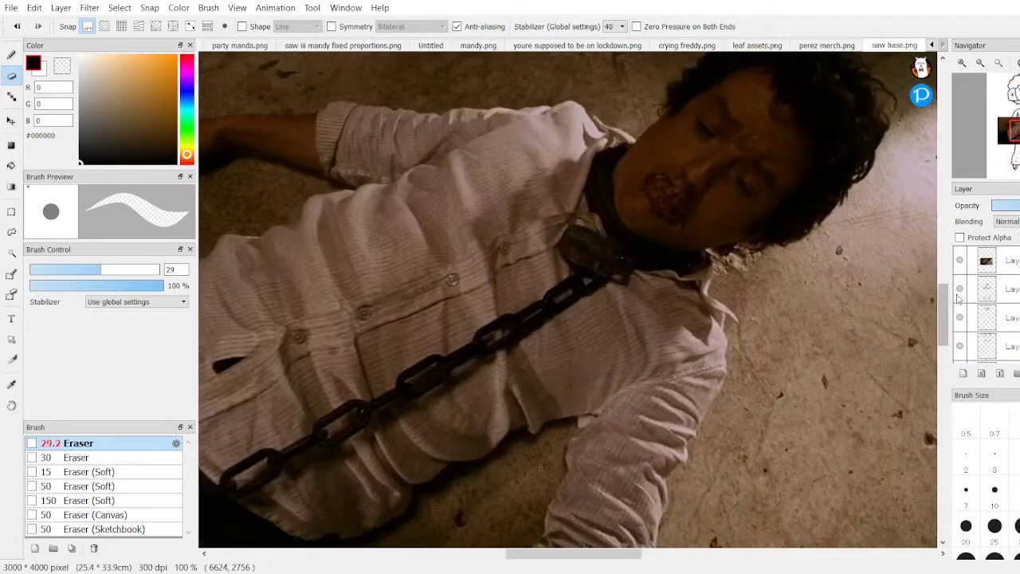
{"action": "left_click", "coordinate": [959, 260]}
Step: Bucket-fill the shirt body, sleeves and collar off-white and both trouser legs near-black
{"action": "scroll", "coordinate": [568, 303], "scroll_direction": "up", "scroll_amount": 5}
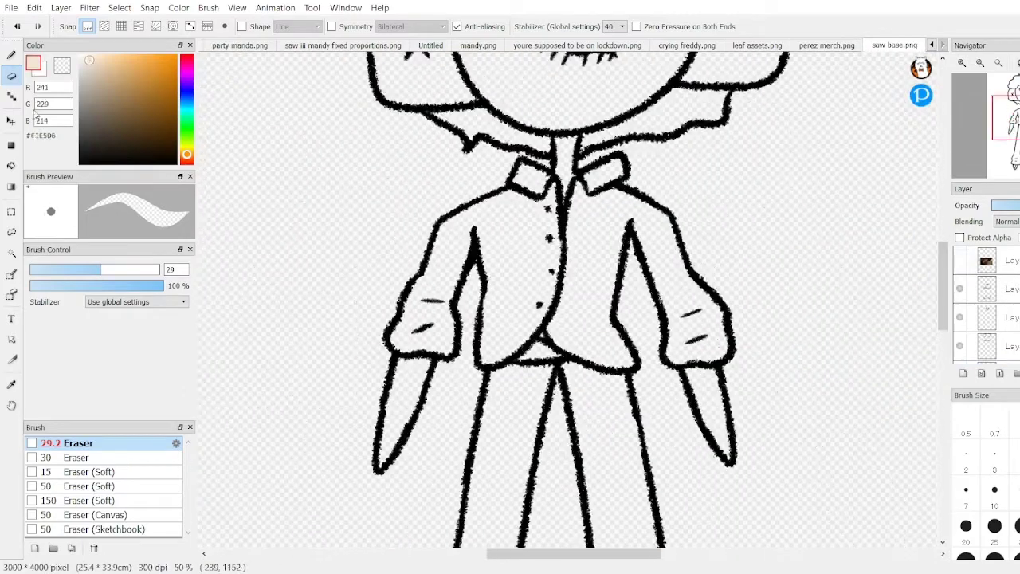
{"action": "left_click", "coordinate": [11, 165]}
{"action": "left_click", "coordinate": [83, 64]}
{"action": "left_click", "coordinate": [478, 279]}
{"action": "left_click", "coordinate": [638, 279]}
{"action": "key", "text": "ctrl+minus"}
{"action": "key", "text": "ctrl+minus"}
{"action": "key", "text": "ctrl+minus"}
{"action": "scroll", "coordinate": [585, 173], "scroll_direction": "up", "scroll_amount": 5}
{"action": "left_click", "coordinate": [87, 152]}
{"action": "left_click", "coordinate": [546, 358]}
{"action": "left_click", "coordinate": [588, 358]}
{"action": "key", "text": "ctrl+minus"}
{"action": "key", "text": "ctrl+minus"}
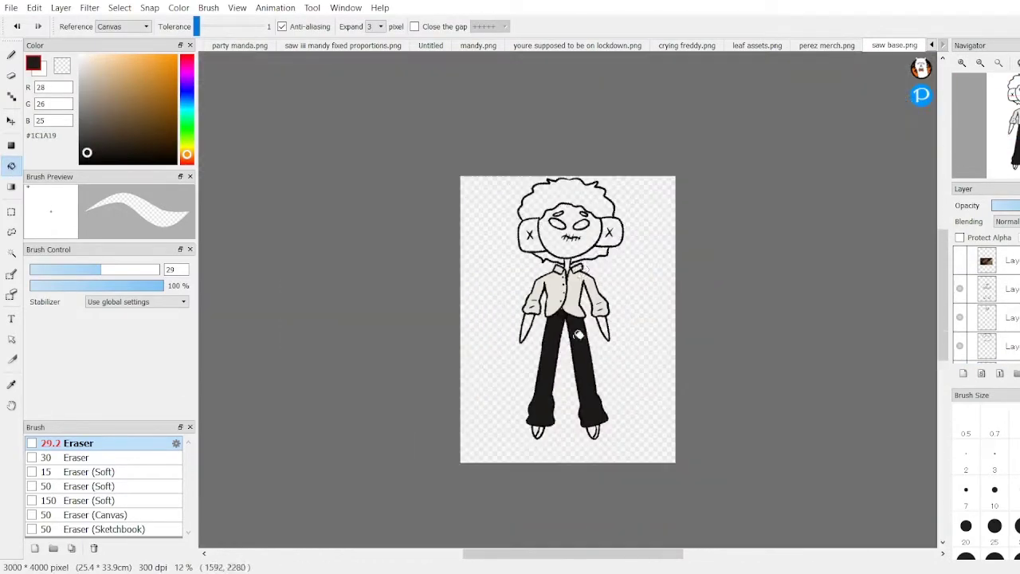
{"action": "key", "text": "ctrl+plus"}
{"action": "key", "text": "ctrl+plus"}
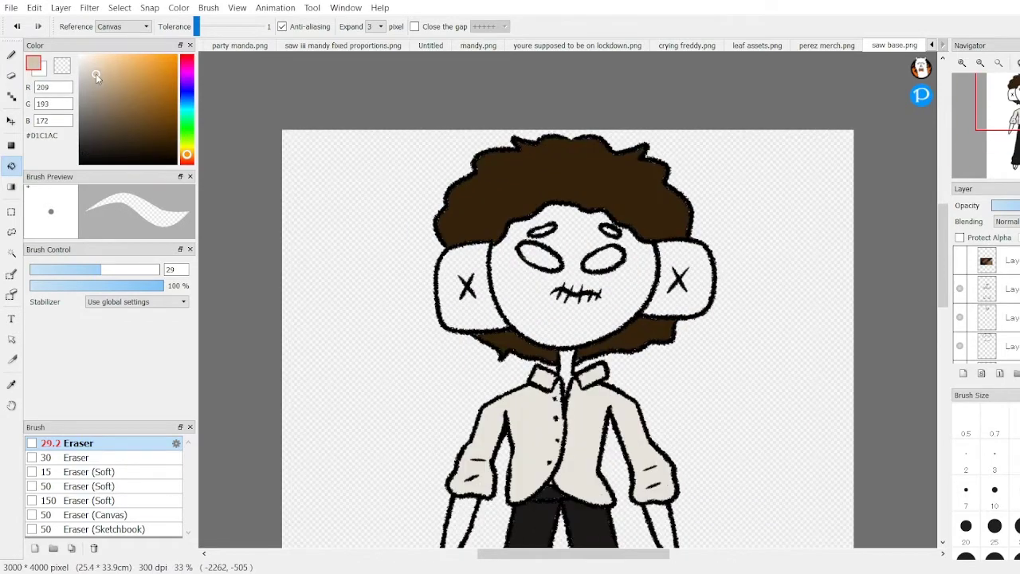
Step: Fill the hair brown, the face, ears and hands skin tone, and the shoe sole black
{"action": "left_click", "coordinate": [574, 319]}
{"action": "left_click", "coordinate": [466, 311]}
{"action": "left_click", "coordinate": [686, 306]}
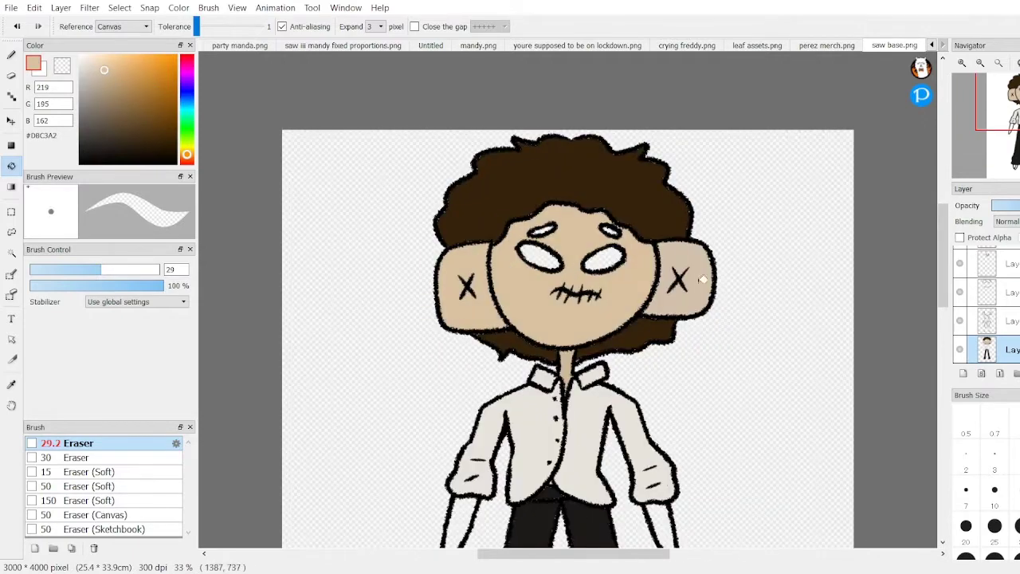
{"action": "left_click", "coordinate": [658, 516]}
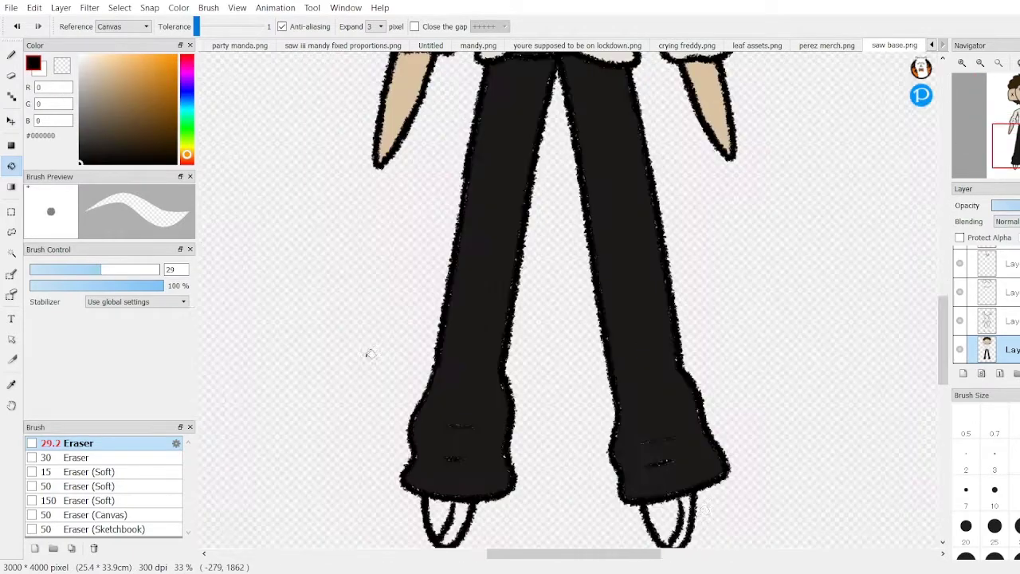
{"action": "left_click", "coordinate": [687, 485]}
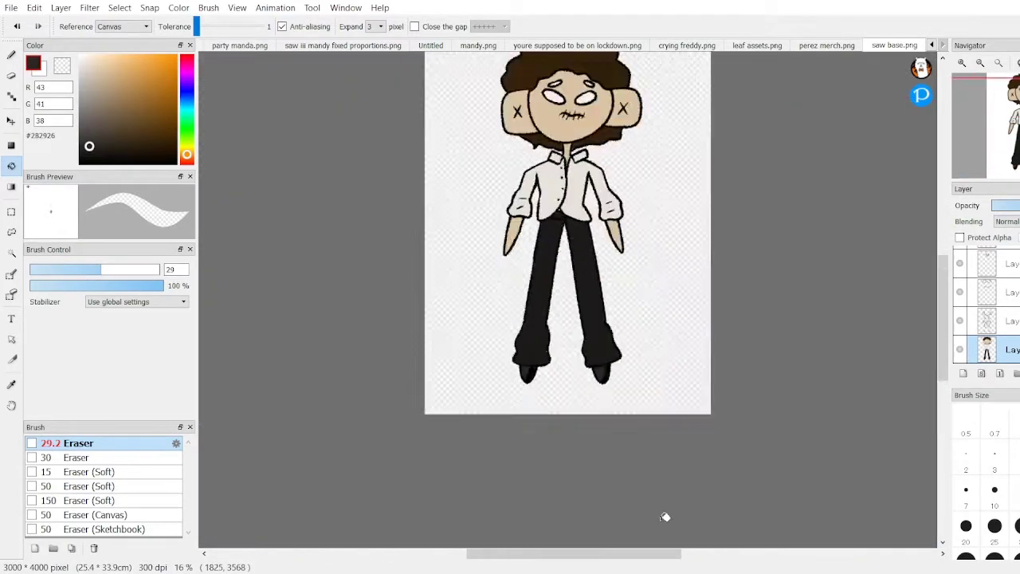
{"action": "scroll", "coordinate": [543, 273], "scroll_direction": "up", "scroll_amount": 3}
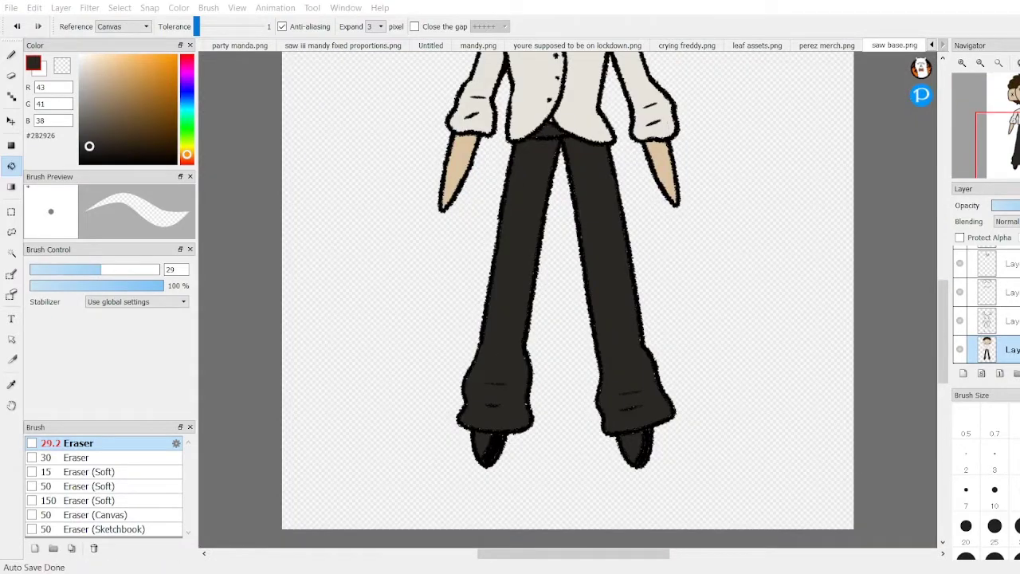
{"action": "scroll", "coordinate": [568, 300], "scroll_direction": "up", "scroll_amount": 5}
Step: Fill both eyes dark brown and recolour the hair with a warmer dark brown
{"action": "left_click", "coordinate": [538, 235]}
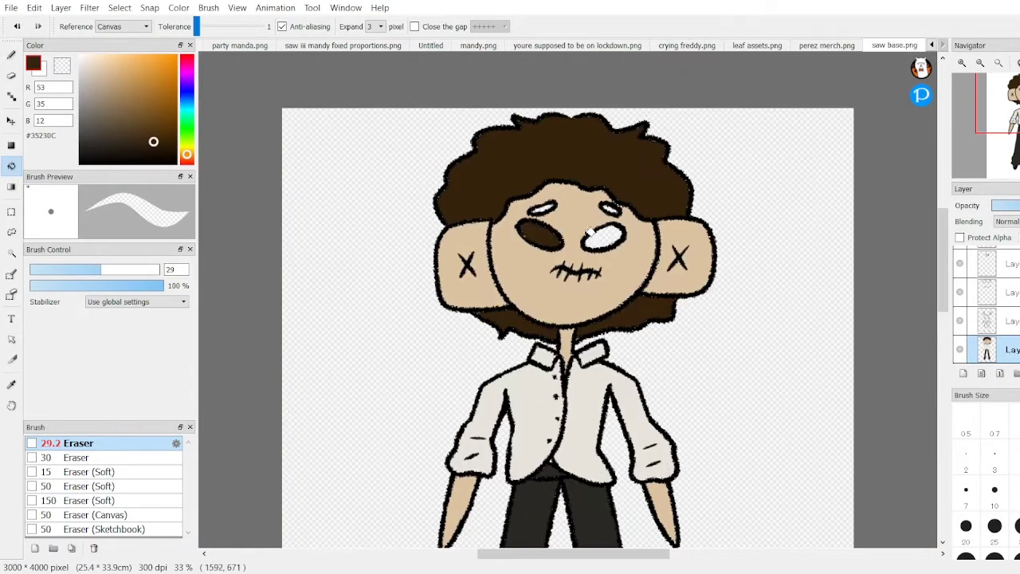
{"action": "left_click", "coordinate": [186, 160]}
{"action": "left_click", "coordinate": [604, 237]}
{"action": "left_click", "coordinate": [187, 164]}
{"action": "left_click", "coordinate": [187, 154]}
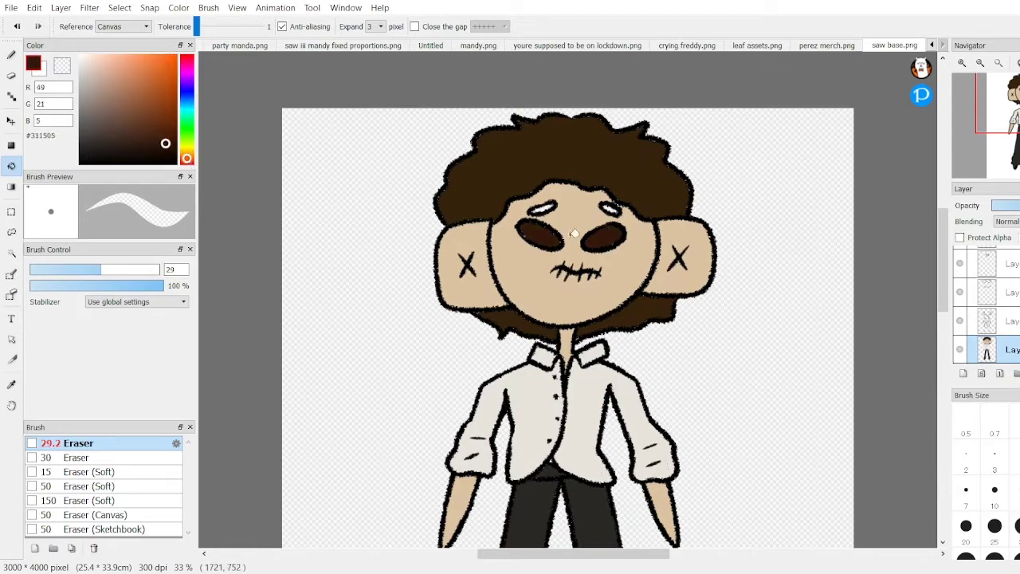
{"action": "left_click", "coordinate": [612, 208]}
{"action": "scroll", "coordinate": [614, 64], "scroll_direction": "up", "scroll_amount": 3}
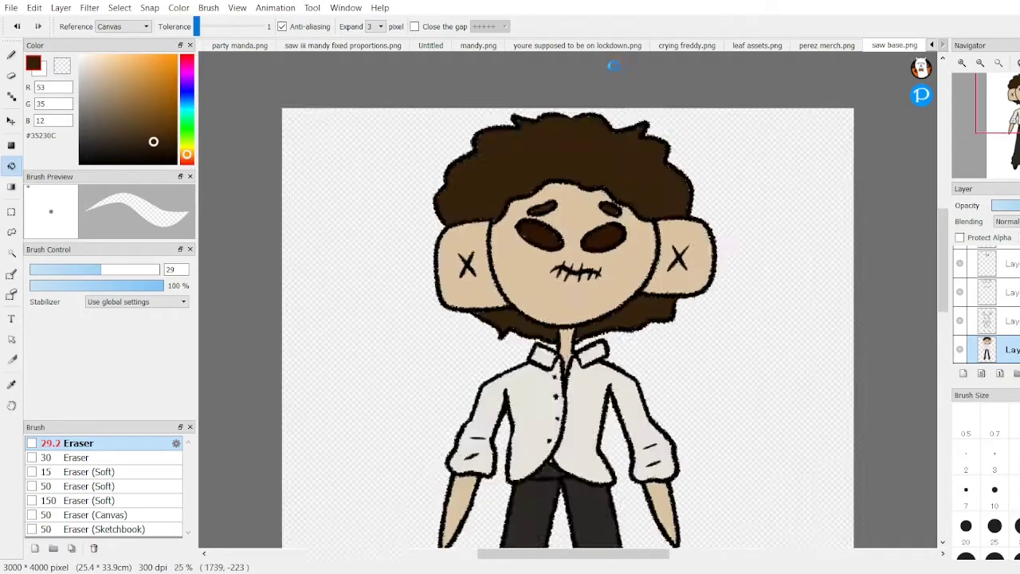
{"action": "scroll", "coordinate": [501, 95], "scroll_direction": "up", "scroll_amount": 3}
Step: Redraw the brown stitches across the mouth and darken both ends of the mouth line
{"action": "key", "text": "b"}
{"action": "left_click_drag", "start_coordinate": [533, 182], "coordinate": [558, 233]}
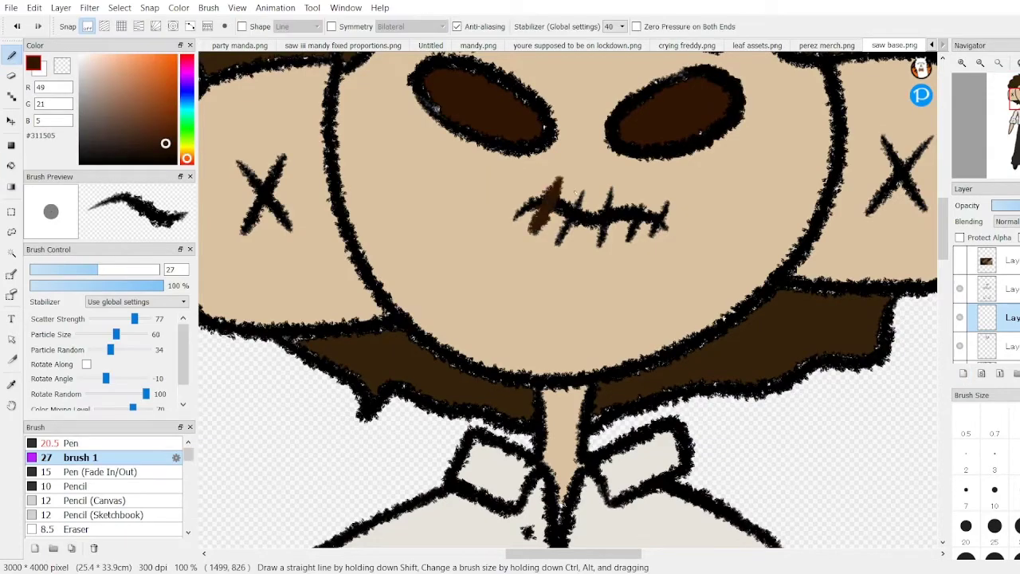
{"action": "left_click_drag", "start_coordinate": [630, 199], "coordinate": [656, 255]}
{"action": "key", "text": "ctrl+z"}
{"action": "scroll", "coordinate": [656, 255], "scroll_direction": "down", "scroll_amount": 1}
{"action": "scroll", "coordinate": [655, 255], "scroll_direction": "up", "scroll_amount": 2}
{"action": "mouse_move", "coordinate": [593, 188]}
{"action": "left_mouse_down"}
{"action": "mouse_move", "coordinate": [551, 252]}
{"action": "mouse_move", "coordinate": [591, 247]}
{"action": "left_mouse_up"}
{"action": "left_click_drag", "start_coordinate": [648, 196], "coordinate": [620, 242]}
{"action": "scroll", "coordinate": [620, 243], "scroll_direction": "down", "scroll_amount": 2}
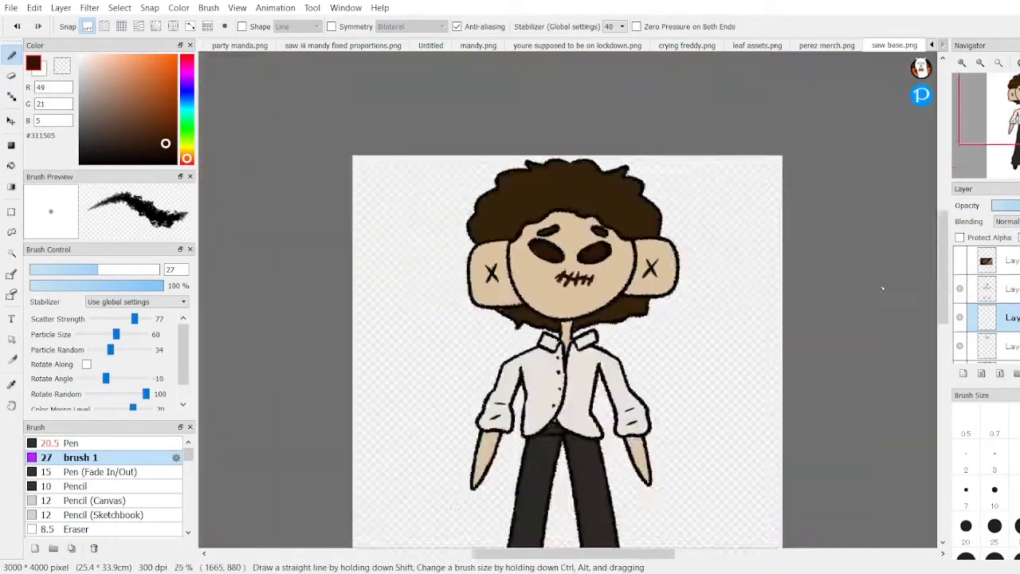
{"action": "scroll", "coordinate": [557, 239], "scroll_direction": "up", "scroll_amount": 2}
{"action": "scroll", "coordinate": [518, 191], "scroll_direction": "up", "scroll_amount": 1}
{"action": "left_click_drag", "start_coordinate": [745, 195], "coordinate": [476, 181]}
{"action": "scroll", "coordinate": [521, 151], "scroll_direction": "down", "scroll_amount": 3}
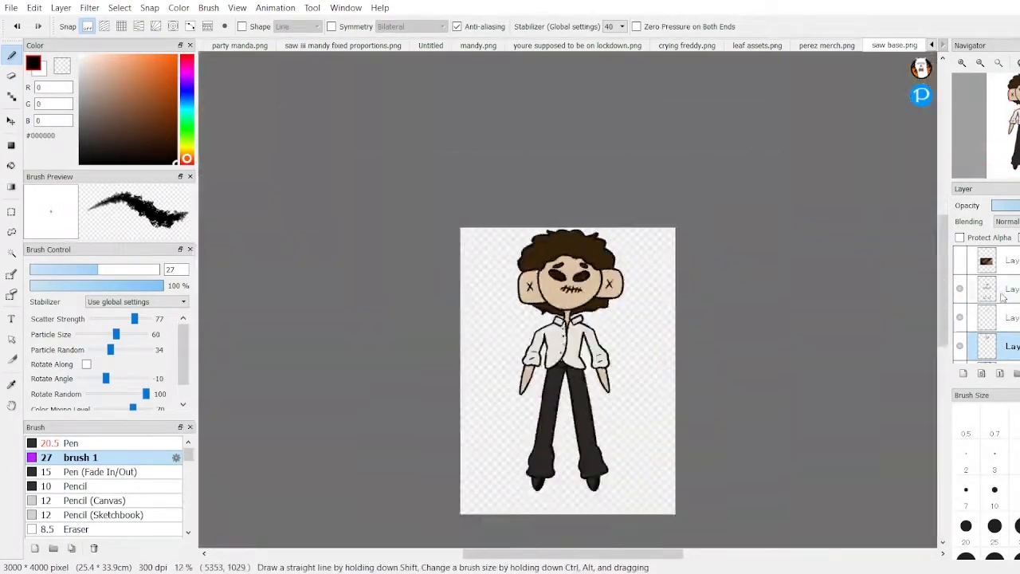
{"action": "scroll", "coordinate": [521, 151], "scroll_direction": "up", "scroll_amount": 4}
Step: Hide the outline and stitch layers and bucket-fill the face's white gaps with skin tone DBC3A2
{"action": "left_click", "coordinate": [959, 261]}
{"action": "left_click", "coordinate": [960, 287]}
{"action": "left_click", "coordinate": [719, 241], "text": "alt"}
{"action": "key", "text": "g"}
{"action": "scroll", "coordinate": [719, 241], "scroll_direction": "down", "scroll_amount": 3}
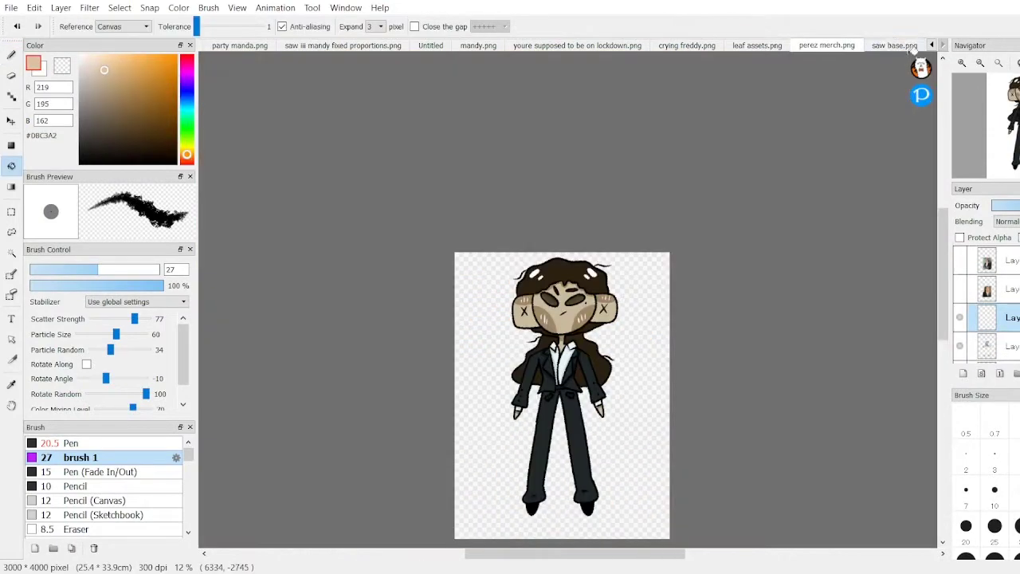
{"action": "scroll", "coordinate": [603, 370], "scroll_direction": "up", "scroll_amount": 3}
{"action": "left_click", "coordinate": [603, 370]}
{"action": "scroll", "coordinate": [774, 312], "scroll_direction": "down", "scroll_amount": 5}
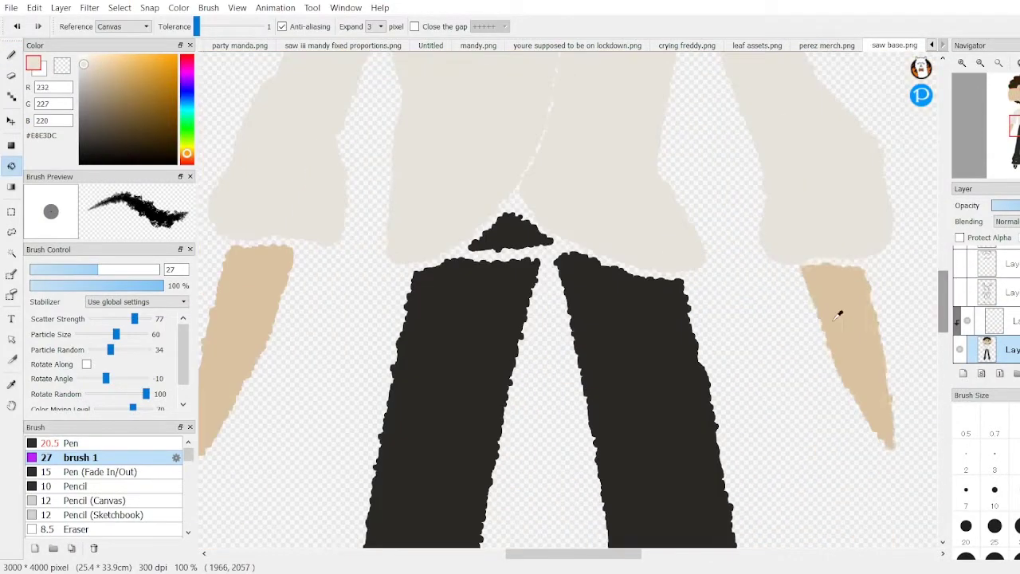
Step: Show the outline layer again and select the bottom colour layer
{"action": "left_click", "coordinate": [512, 228], "text": "alt"}
{"action": "scroll", "coordinate": [948, 383], "scroll_direction": "down", "scroll_amount": 3}
{"action": "scroll", "coordinate": [948, 383], "scroll_direction": "down", "scroll_amount": 3}
{"action": "scroll", "coordinate": [948, 383], "scroll_direction": "up", "scroll_amount": 4}
{"action": "left_click", "coordinate": [960, 263]}
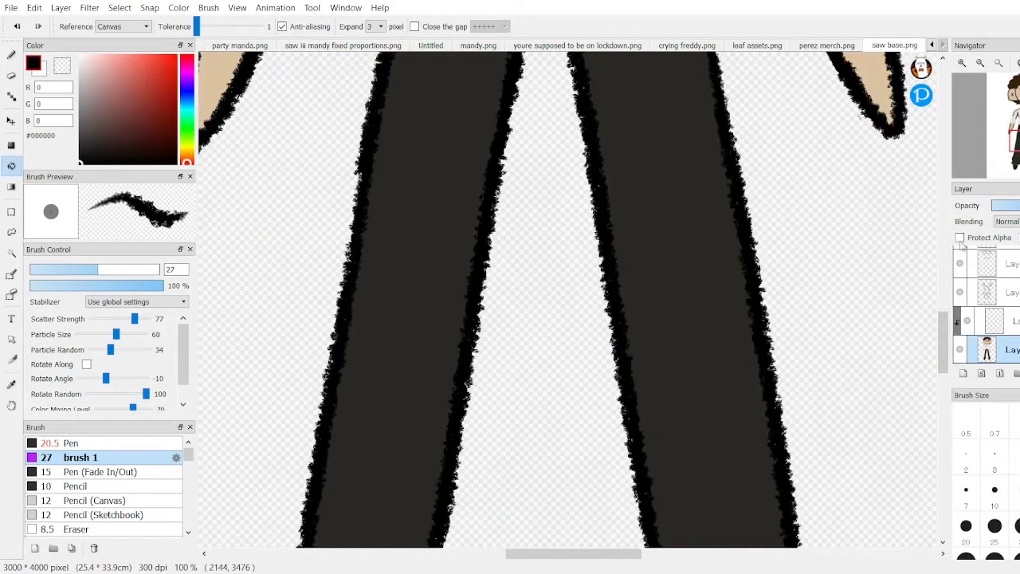
{"action": "scroll", "coordinate": [570, 299], "scroll_direction": "up", "scroll_amount": 5}
{"action": "scroll", "coordinate": [526, 319], "scroll_direction": "up", "scroll_amount": 2}
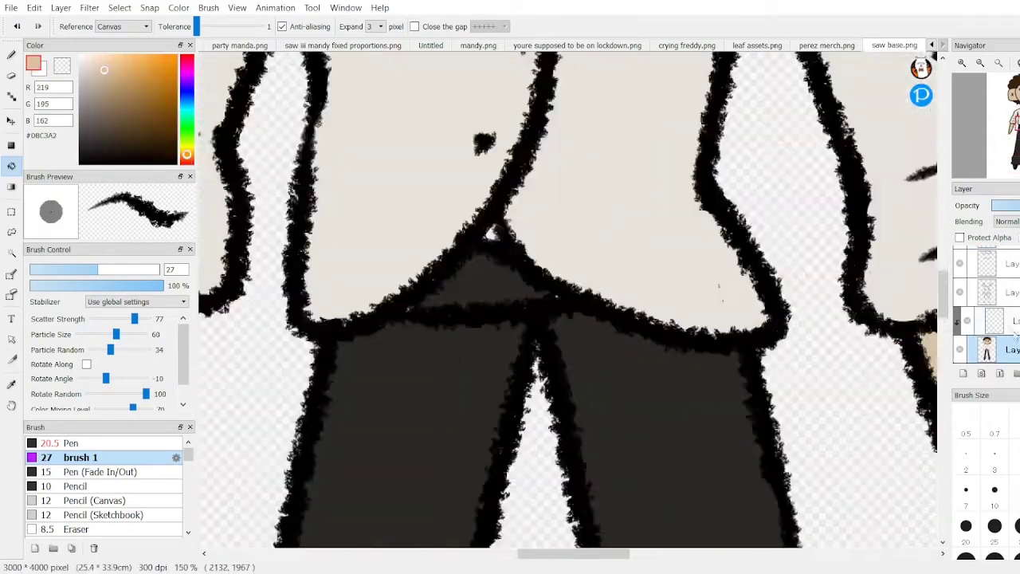
{"action": "key", "text": "e"}
{"action": "left_click", "coordinate": [1006, 291]}
{"action": "scroll", "coordinate": [707, 215], "scroll_direction": "down", "scroll_amount": 2}
{"action": "scroll", "coordinate": [708, 215], "scroll_direction": "up", "scroll_amount": 2}
{"action": "left_click", "coordinate": [1006, 349]}
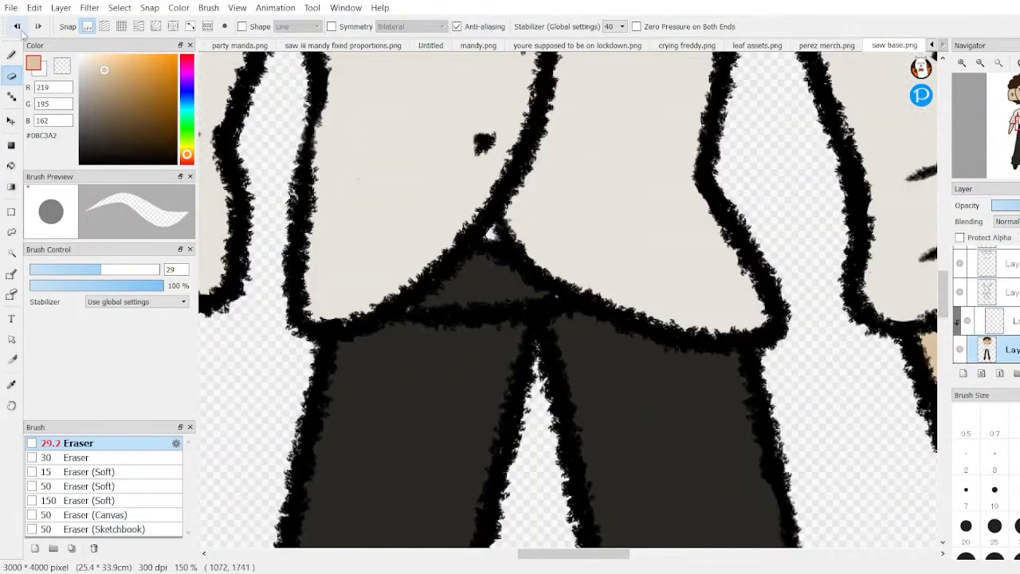
Step: Work on the bottom colour layer with dark brown 35230C for the hair and eyes
{"action": "key", "text": "b"}
{"action": "left_click", "coordinate": [428, 299], "text": "alt"}
{"action": "scroll", "coordinate": [366, 336], "scroll_direction": "down", "scroll_amount": 2}
{"action": "scroll", "coordinate": [366, 336], "scroll_direction": "down", "scroll_amount": 4}
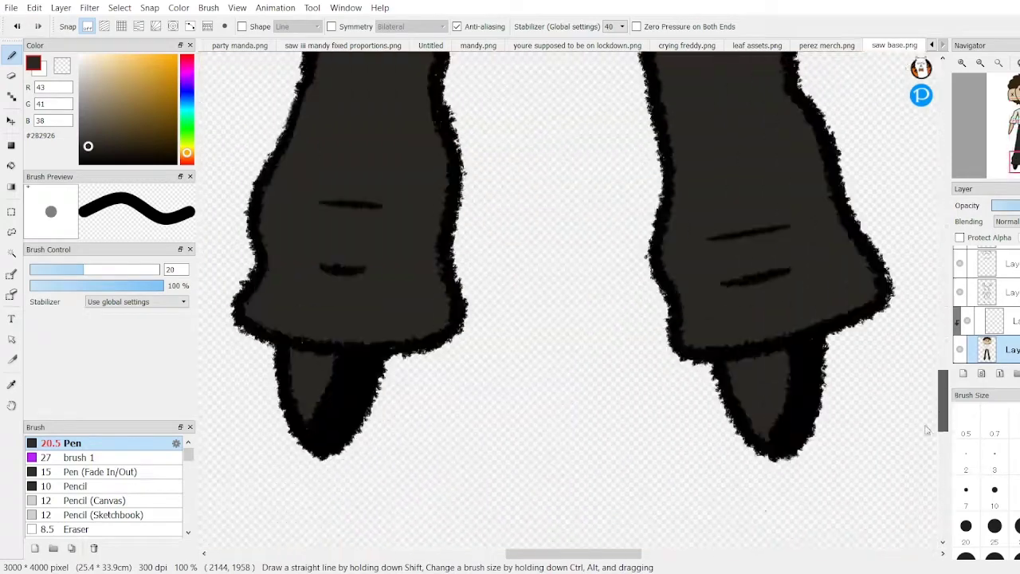
{"action": "scroll", "coordinate": [366, 335], "scroll_direction": "up", "scroll_amount": 8}
{"action": "left_click", "coordinate": [1006, 280]}
{"action": "left_click", "coordinate": [1006, 349]}
{"action": "key", "text": "g"}
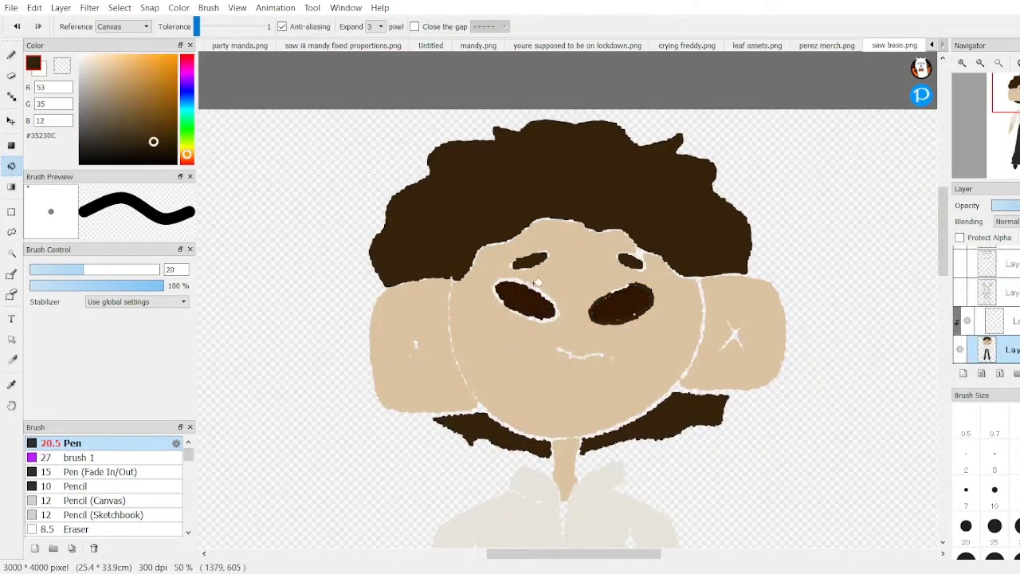
{"action": "scroll", "coordinate": [883, 359], "scroll_direction": "down", "scroll_amount": 2}
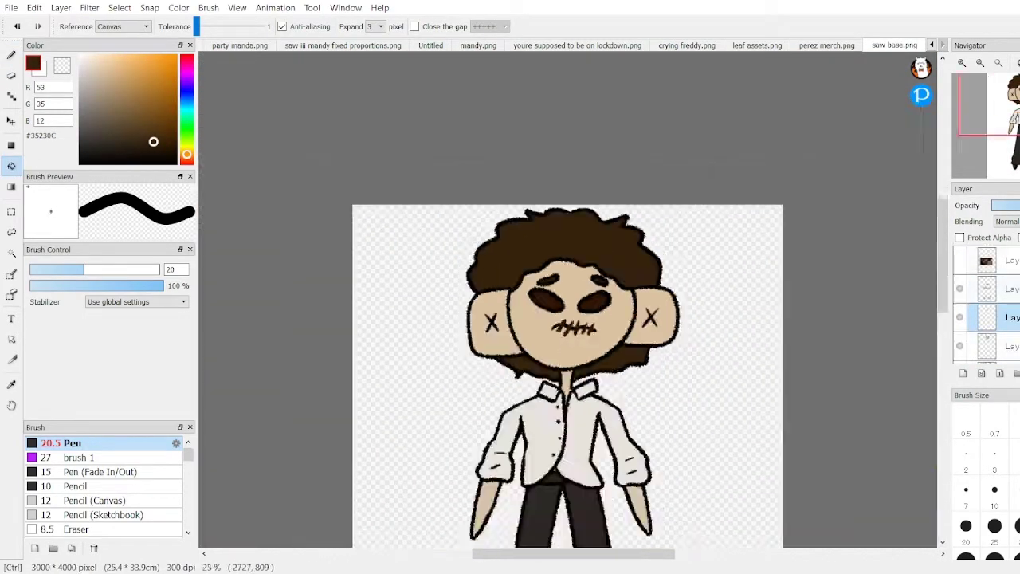
{"action": "scroll", "coordinate": [883, 360], "scroll_direction": "up", "scroll_amount": 4}
Step: Pick the tan shadow colour AF9674 with textured brush 1 for cheek shading
{"action": "left_click", "coordinate": [919, 256], "text": "alt"}
{"action": "key", "text": "e"}
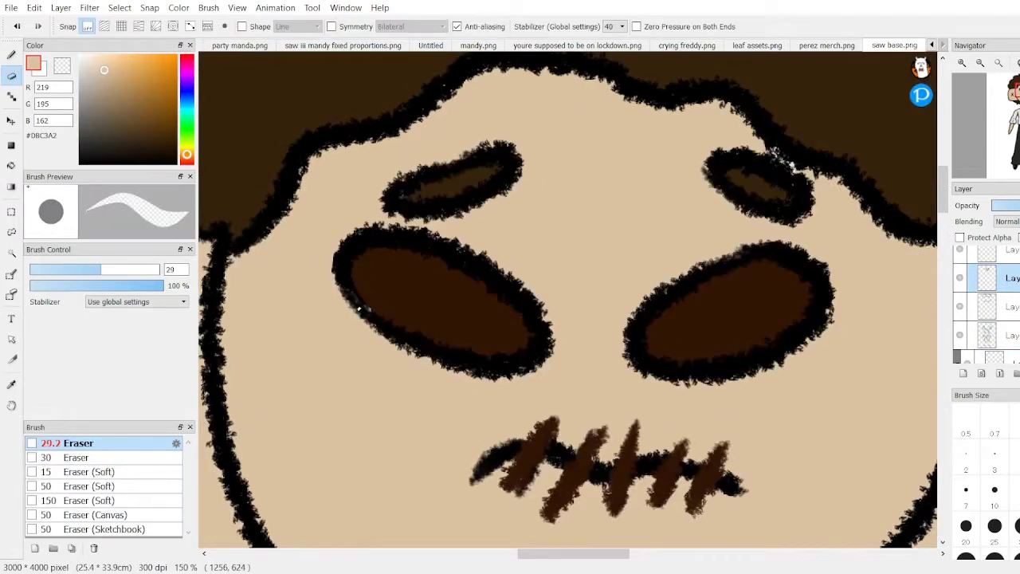
{"action": "left_click", "coordinate": [358, 308], "text": "alt"}
{"action": "key", "text": "b"}
{"action": "scroll", "coordinate": [359, 308], "scroll_direction": "down", "scroll_amount": 1}
{"action": "left_click", "coordinate": [441, 279], "text": "alt"}
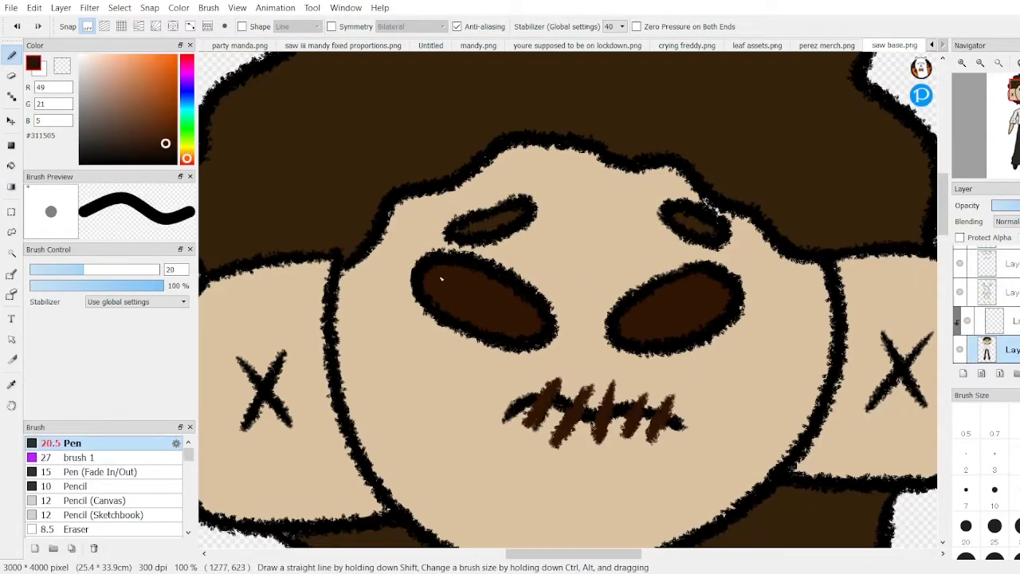
{"action": "key", "text": "e"}
{"action": "key", "text": "b"}
{"action": "left_click", "coordinate": [113, 88]}
{"action": "left_click", "coordinate": [80, 456]}
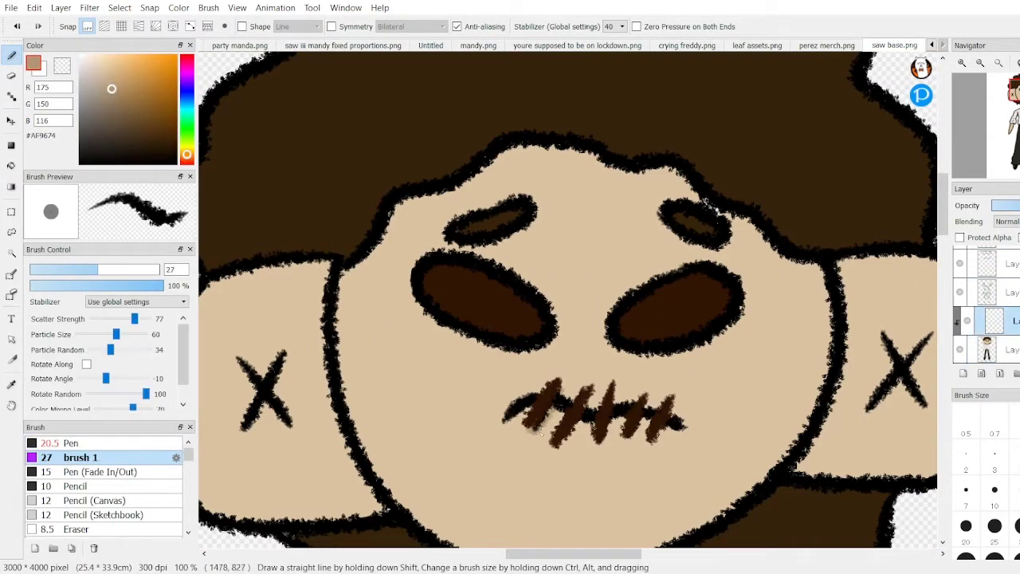
{"action": "scroll", "coordinate": [671, 401], "scroll_direction": "down", "scroll_amount": 1}
Step: Sketch and fill AF9674 shadows on both cheeks and the tops of both ears
{"action": "left_click_drag", "start_coordinate": [458, 335], "coordinate": [530, 430]}
{"action": "left_click_drag", "start_coordinate": [376, 313], "coordinate": [433, 308]}
{"action": "left_click_drag", "start_coordinate": [704, 308], "coordinate": [749, 298]}
{"action": "scroll", "coordinate": [357, 293], "scroll_direction": "up", "scroll_amount": 1}
{"action": "key", "text": "g"}
{"action": "left_click", "coordinate": [356, 294]}
{"action": "left_click", "coordinate": [466, 414]}
{"action": "left_click", "coordinate": [693, 399]}
{"action": "left_click", "coordinate": [797, 299]}
{"action": "scroll", "coordinate": [693, 399], "scroll_direction": "down", "scroll_amount": 2}
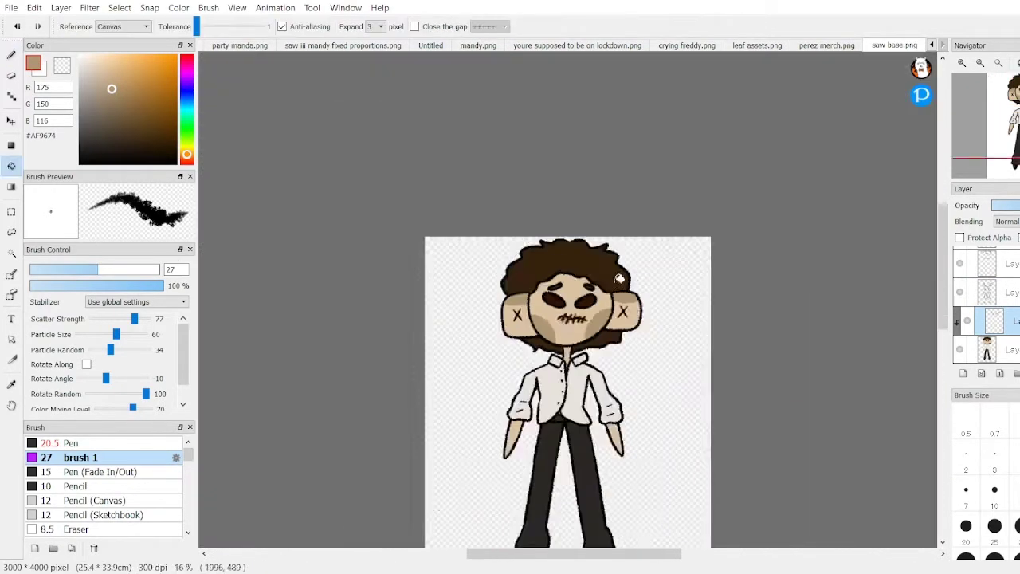
{"action": "scroll", "coordinate": [694, 399], "scroll_direction": "up", "scroll_amount": 2}
{"action": "key", "text": "p"}
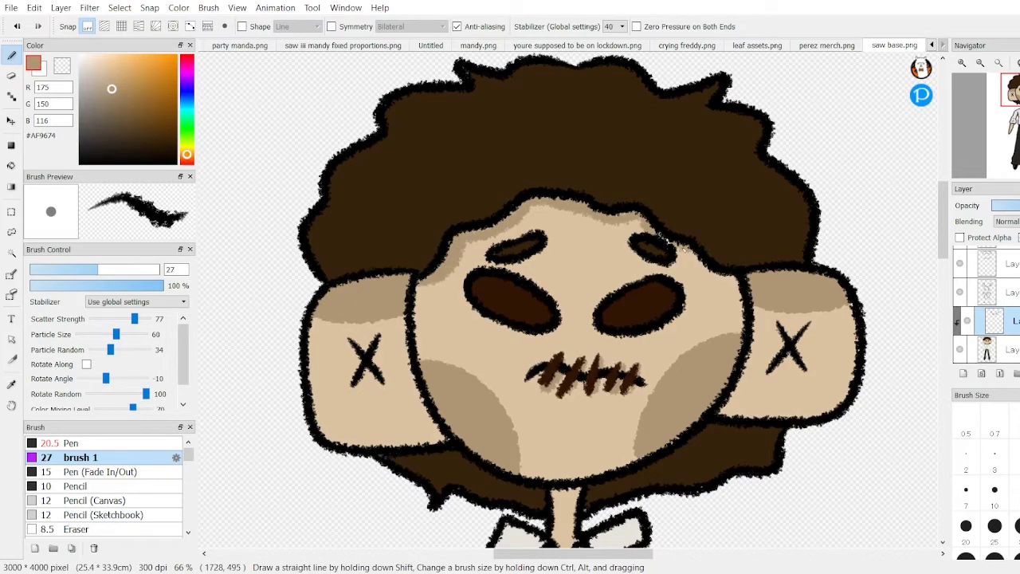
Step: Shadow the top of the neck, then grey-shade the shirt's centre line and right sleeve on the clipped layer
{"action": "scroll", "coordinate": [702, 271], "scroll_direction": "down", "scroll_amount": 2}
{"action": "scroll", "coordinate": [736, 282], "scroll_direction": "up", "scroll_amount": 4}
{"action": "left_click_drag", "start_coordinate": [536, 352], "coordinate": [574, 367]}
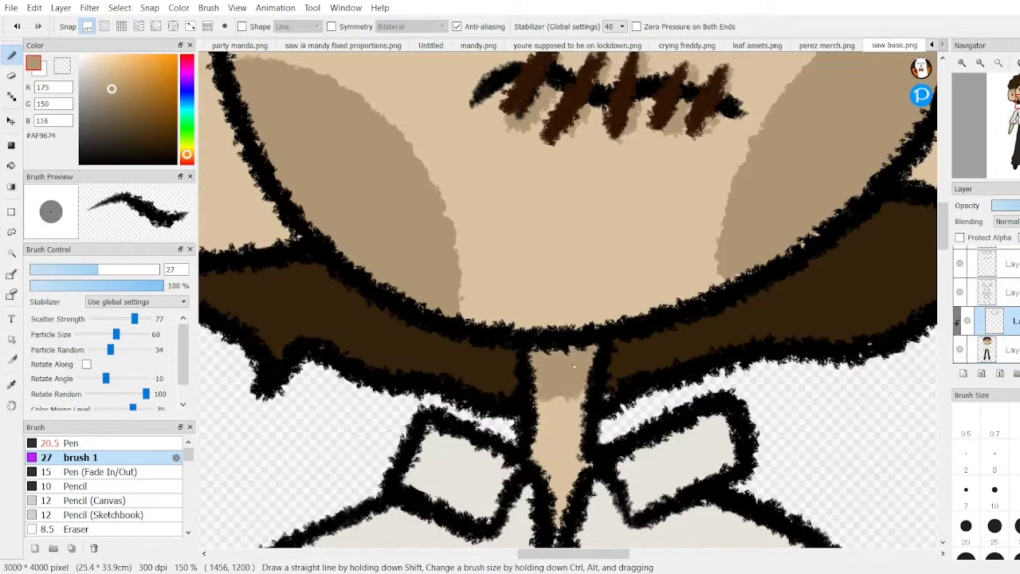
{"action": "scroll", "coordinate": [573, 366], "scroll_direction": "down", "scroll_amount": 2}
{"action": "scroll", "coordinate": [558, 494], "scroll_direction": "up", "scroll_amount": 2}
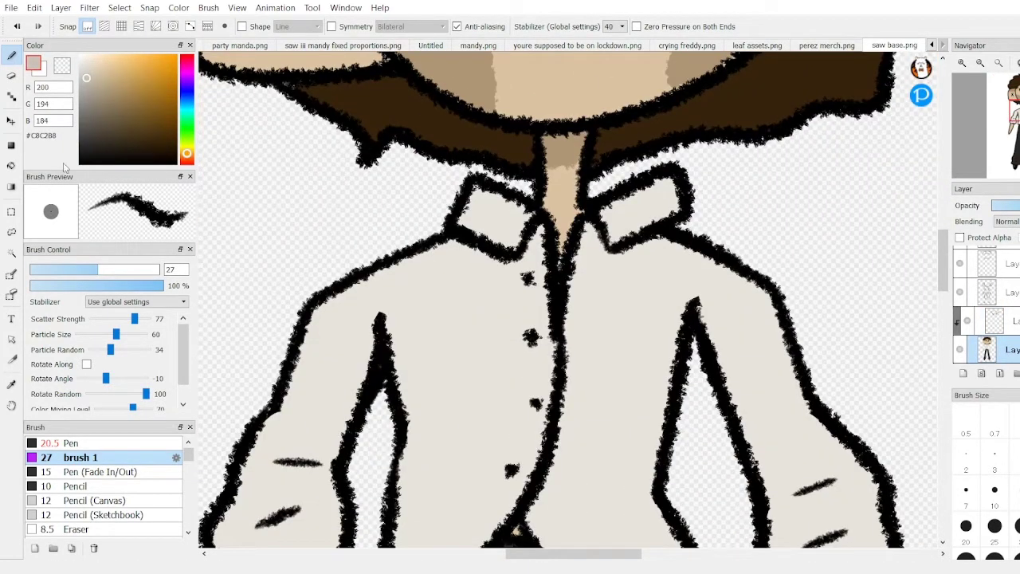
{"action": "left_click", "coordinate": [996, 321]}
{"action": "left_click_drag", "start_coordinate": [571, 309], "coordinate": [550, 510]}
{"action": "scroll", "coordinate": [506, 269], "scroll_direction": "down", "scroll_amount": 2}
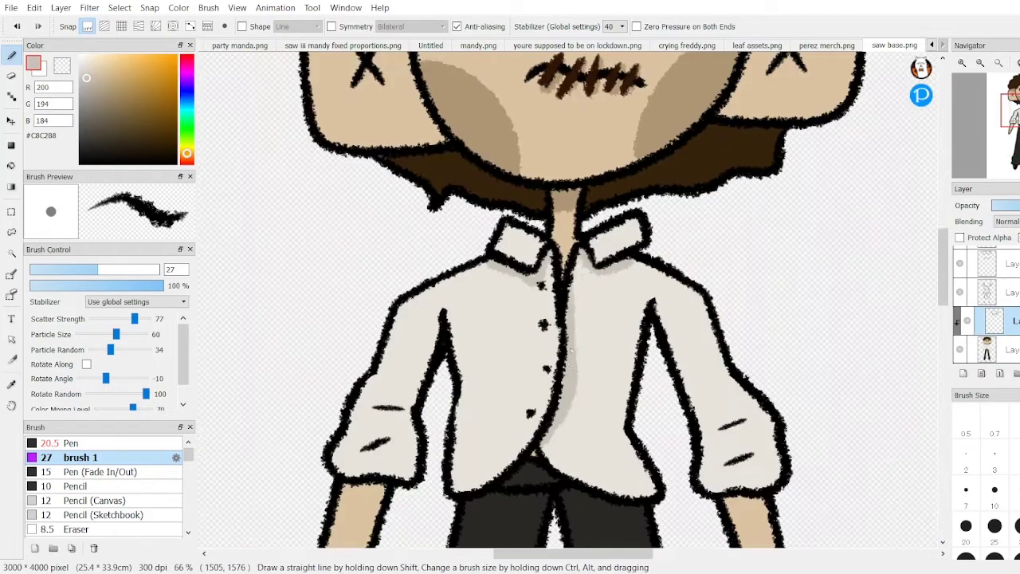
{"action": "scroll", "coordinate": [579, 342], "scroll_direction": "down", "scroll_amount": 1}
{"action": "mouse_move", "coordinate": [579, 263]}
{"action": "left_mouse_down"}
{"action": "mouse_move", "coordinate": [578, 342]}
{"action": "mouse_move", "coordinate": [575, 306]}
{"action": "left_mouse_up"}
{"action": "scroll", "coordinate": [578, 343], "scroll_direction": "up", "scroll_amount": 1}
{"action": "left_click_drag", "start_coordinate": [716, 439], "coordinate": [753, 422]}
{"action": "left_click_drag", "start_coordinate": [739, 464], "coordinate": [727, 470]}
{"action": "scroll", "coordinate": [361, 457], "scroll_direction": "down", "scroll_amount": 1}
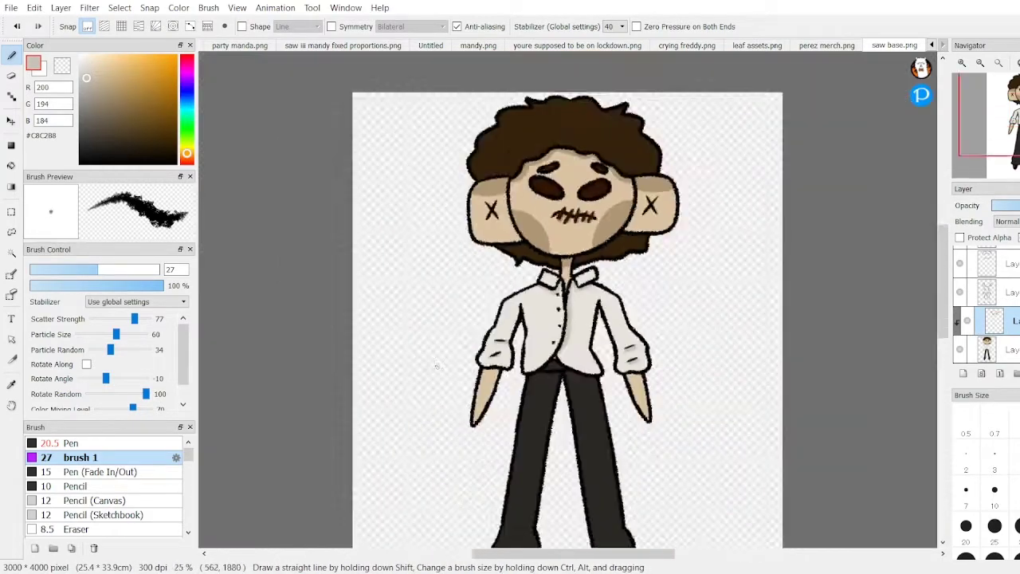
{"action": "scroll", "coordinate": [518, 150], "scroll_direction": "up", "scroll_amount": 1}
Step: Shade the left hand below the sleeve and add light grey creases on the shoes
{"action": "left_click", "coordinate": [518, 150], "text": "alt"}
{"action": "mouse_move", "coordinate": [375, 503]}
{"action": "left_mouse_down"}
{"action": "mouse_move", "coordinate": [343, 490]}
{"action": "mouse_move", "coordinate": [351, 501]}
{"action": "left_mouse_up"}
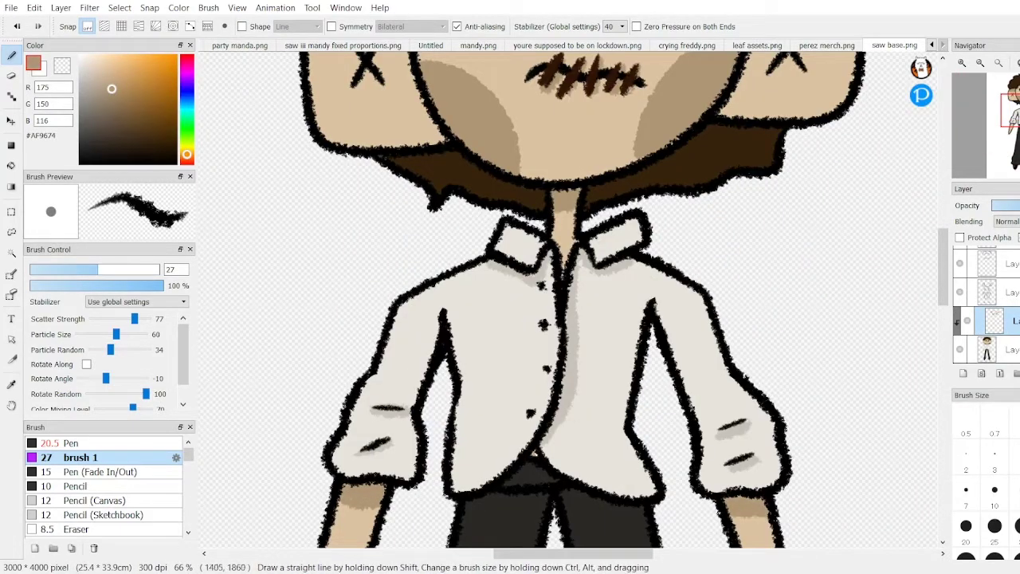
{"action": "left_click_drag", "start_coordinate": [943, 268], "coordinate": [943, 439]}
{"action": "left_click", "coordinate": [729, 308], "text": "alt"}
{"action": "left_click_drag", "start_coordinate": [402, 291], "coordinate": [447, 297]}
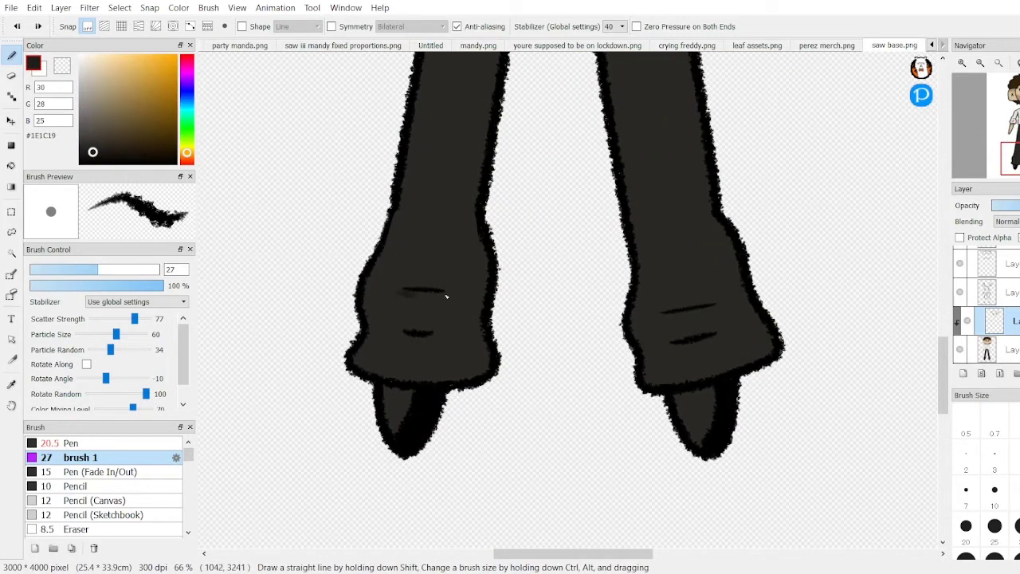
{"action": "left_click_drag", "start_coordinate": [684, 345], "coordinate": [718, 335]}
{"action": "left_click", "coordinate": [701, 339], "text": "alt"}
{"action": "scroll", "coordinate": [706, 416], "scroll_direction": "down", "scroll_amount": 3}
{"action": "scroll", "coordinate": [706, 417], "scroll_direction": "up", "scroll_amount": 4}
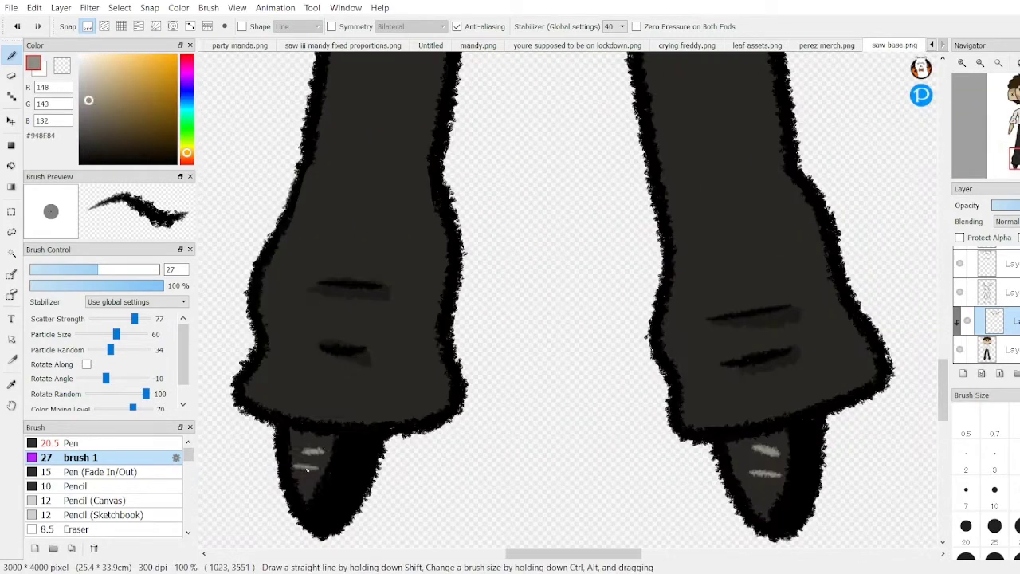
Step: Add a short black line near the right collar
{"action": "scroll", "coordinate": [706, 417], "scroll_direction": "down", "scroll_amount": 4}
{"action": "left_click_drag", "start_coordinate": [942, 271], "coordinate": [943, 215]}
{"action": "scroll", "coordinate": [928, 239], "scroll_direction": "up", "scroll_amount": 1}
{"action": "scroll", "coordinate": [668, 343], "scroll_direction": "up", "scroll_amount": 4}
{"action": "left_click", "coordinate": [668, 343], "text": "alt"}
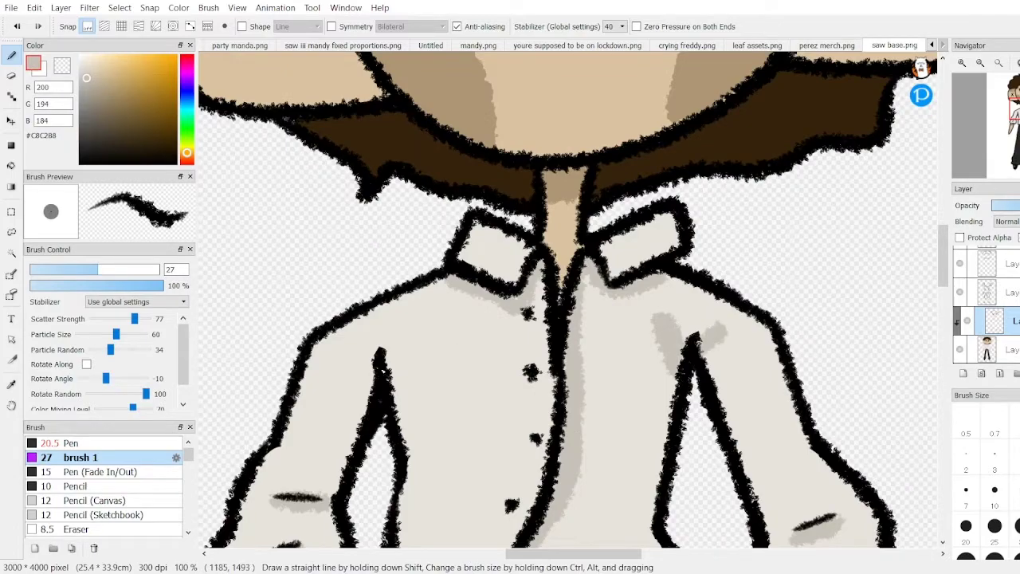
{"action": "scroll", "coordinate": [447, 385], "scroll_direction": "down", "scroll_amount": 5}
{"action": "scroll", "coordinate": [447, 385], "scroll_direction": "up", "scroll_amount": 5}
{"action": "left_click", "coordinate": [629, 319], "text": "alt"}
{"action": "left_click_drag", "start_coordinate": [633, 341], "coordinate": [678, 320]}
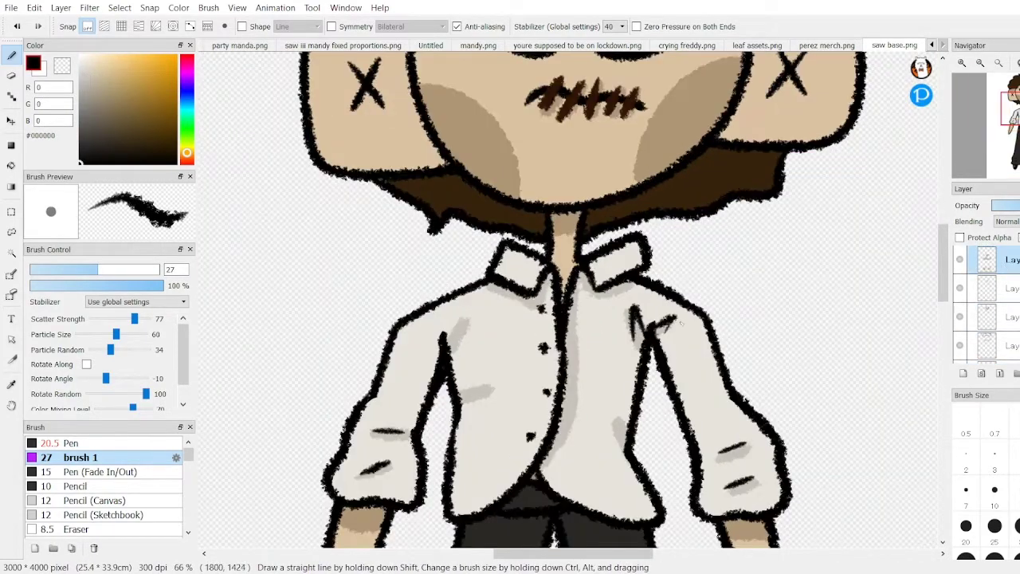
{"action": "scroll", "coordinate": [455, 345], "scroll_direction": "down", "scroll_amount": 4}
{"action": "scroll", "coordinate": [455, 345], "scroll_direction": "up", "scroll_amount": 2}
Step: Darken the inside of the left eye with deep brown #1F0C02
{"action": "scroll", "coordinate": [516, 369], "scroll_direction": "up", "scroll_amount": 3}
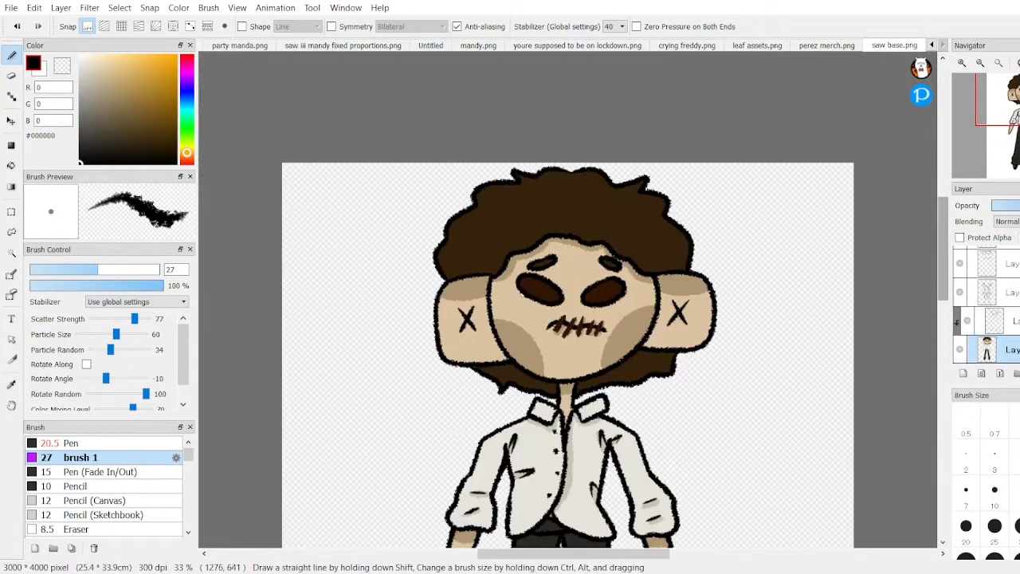
{"action": "left_click", "coordinate": [517, 369], "text": "alt"}
{"action": "key", "text": "g"}
{"action": "scroll", "coordinate": [516, 369], "scroll_direction": "up", "scroll_amount": 3}
{"action": "left_click", "coordinate": [446, 239], "text": "alt"}
{"action": "key", "text": "b"}
{"action": "left_click_drag", "start_coordinate": [534, 288], "coordinate": [440, 235]}
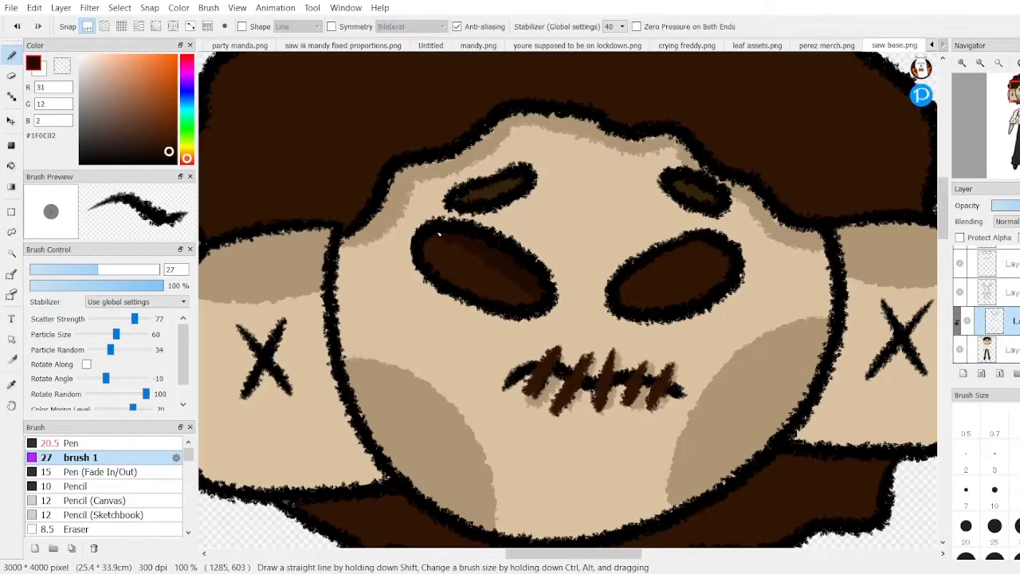
Step: Paint white #FFFFFF highlights on the left cheek and both sides of the hair
{"action": "scroll", "coordinate": [466, 263], "scroll_direction": "down", "scroll_amount": 3}
{"action": "left_click", "coordinate": [510, 399], "text": "alt"}
{"action": "scroll", "coordinate": [431, 382], "scroll_direction": "up", "scroll_amount": 3}
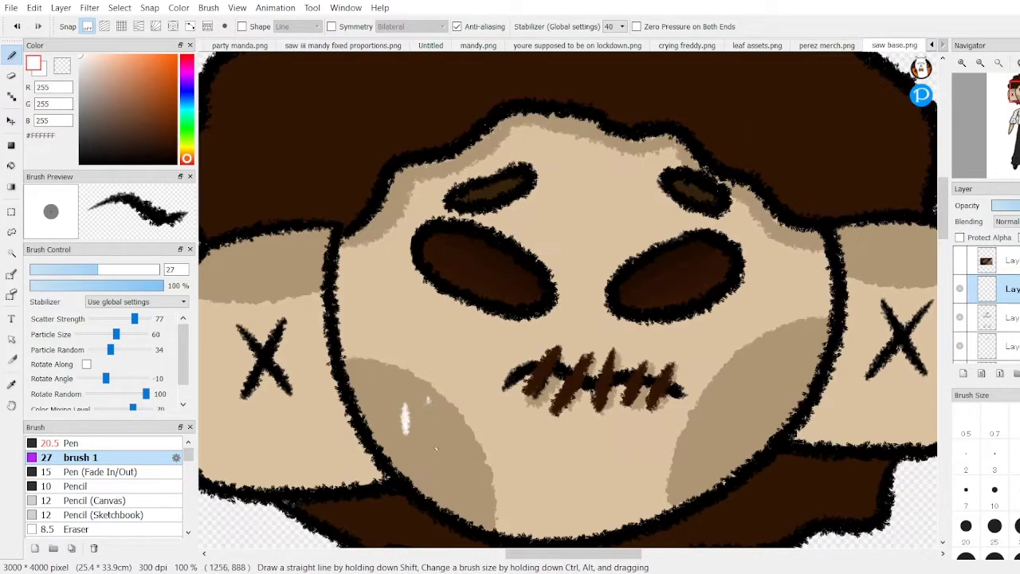
{"action": "left_click_drag", "start_coordinate": [395, 407], "coordinate": [393, 427]}
{"action": "scroll", "coordinate": [510, 303], "scroll_direction": "down", "scroll_amount": 3}
{"action": "scroll", "coordinate": [510, 303], "scroll_direction": "up", "scroll_amount": 2}
{"action": "left_click_drag", "start_coordinate": [404, 128], "coordinate": [457, 104]}
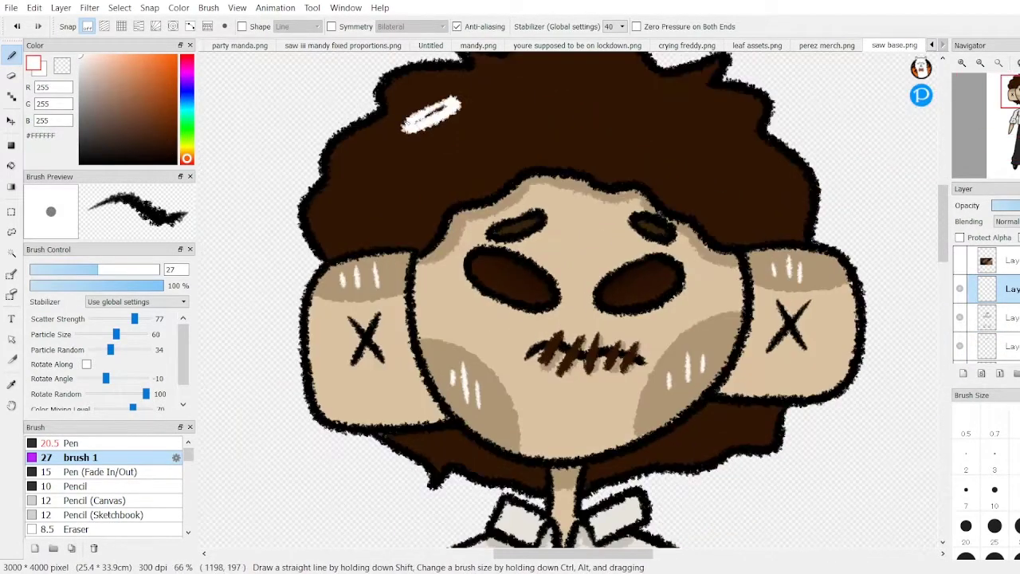
{"action": "left_click_drag", "start_coordinate": [727, 142], "coordinate": [700, 118]}
{"action": "left_click_drag", "start_coordinate": [701, 160], "coordinate": [682, 144]}
{"action": "scroll", "coordinate": [510, 303], "scroll_direction": "down", "scroll_amount": 3}
{"action": "scroll", "coordinate": [510, 303], "scroll_direction": "up", "scroll_amount": 2}
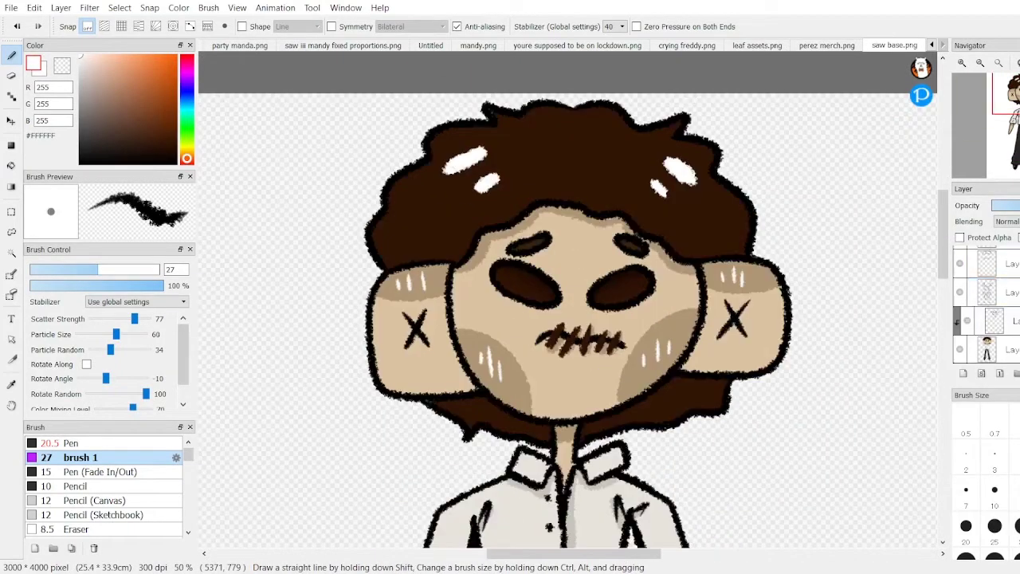
Step: Pick black for stray hair strands and save the drawing as art blank.mdp
{"action": "left_click", "coordinate": [319, 302], "text": "alt"}
{"action": "scroll", "coordinate": [510, 303], "scroll_direction": "down", "scroll_amount": 1}
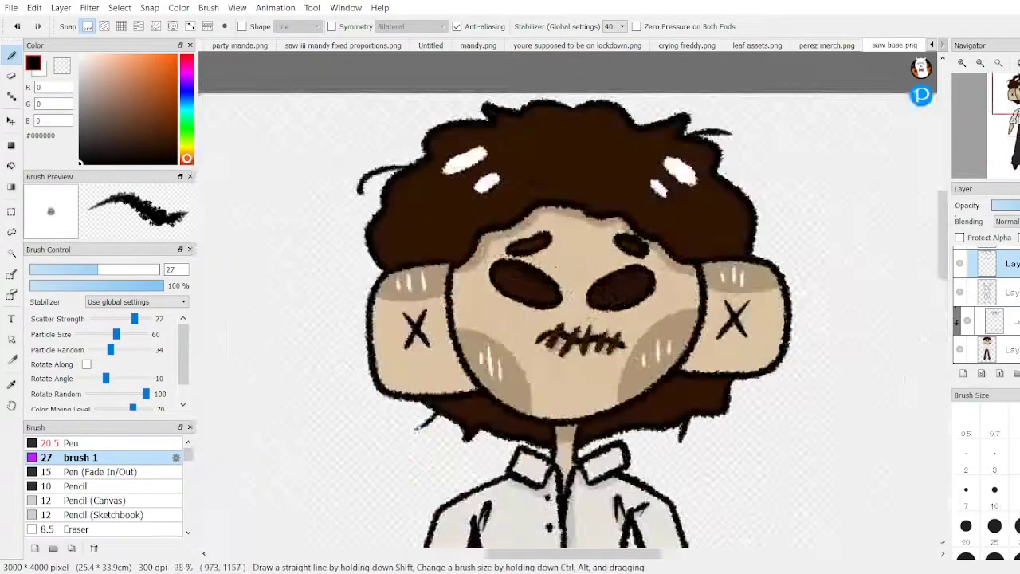
{"action": "scroll", "coordinate": [585, 201], "scroll_direction": "down", "scroll_amount": 4}
{"action": "scroll", "coordinate": [586, 201], "scroll_direction": "up", "scroll_amount": 3}
{"action": "scroll", "coordinate": [586, 215], "scroll_direction": "down", "scroll_amount": 3}
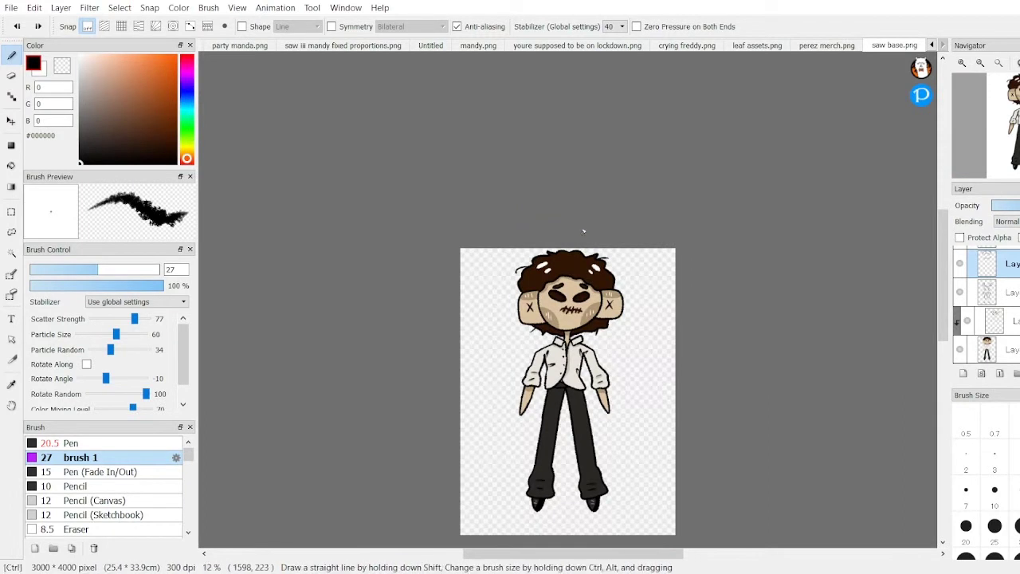
{"action": "key", "text": "ctrl+s"}
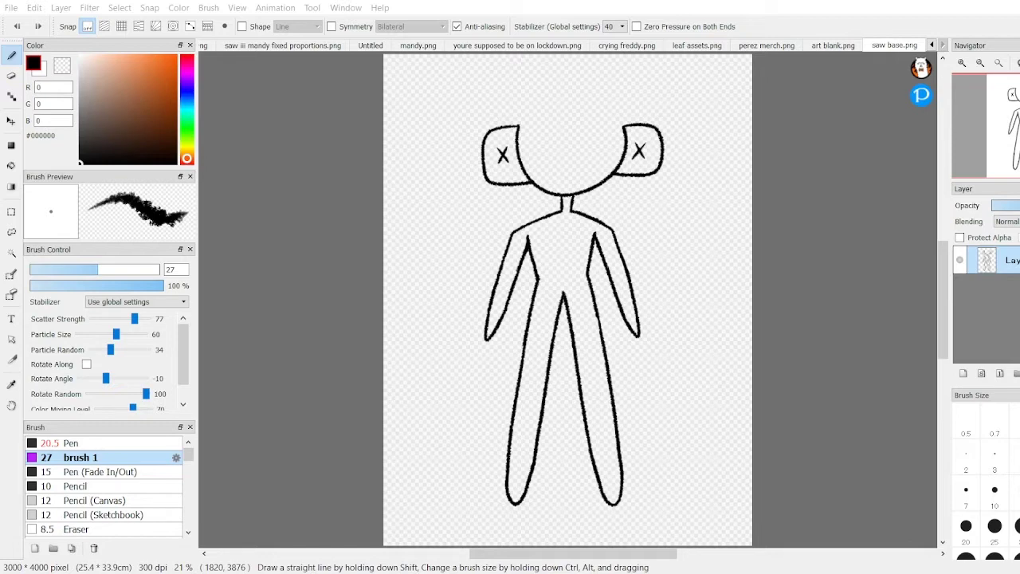
Step: Drop two reference photos onto saw base.png and confirm each placement
{"action": "left_click_drag", "start_coordinate": [387, 69], "coordinate": [390, 66]}
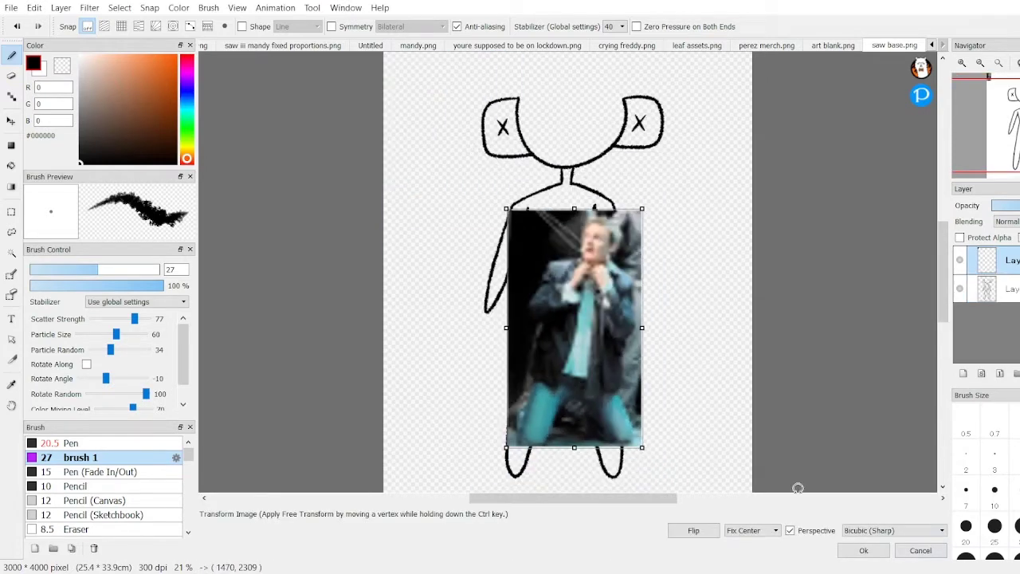
{"action": "left_click", "coordinate": [860, 549]}
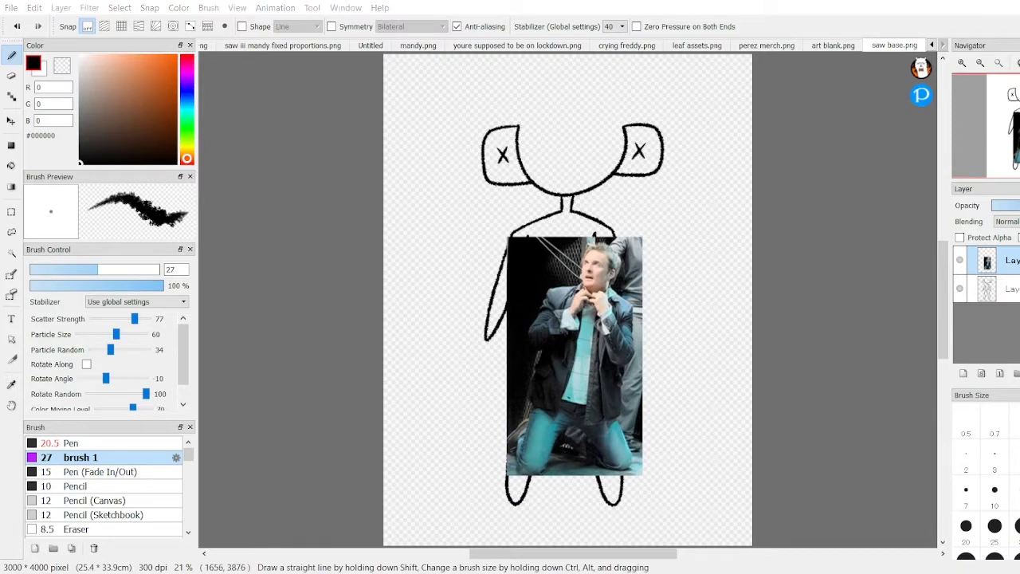
{"action": "left_click_drag", "start_coordinate": [388, 69], "coordinate": [414, 70]}
{"action": "left_click", "coordinate": [860, 553]}
Step: Commit the photo as a layer, zoom out and extend the hair outline to the left ear
{"action": "left_click", "coordinate": [988, 317]}
{"action": "scroll", "coordinate": [719, 411], "scroll_direction": "up", "scroll_amount": 2}
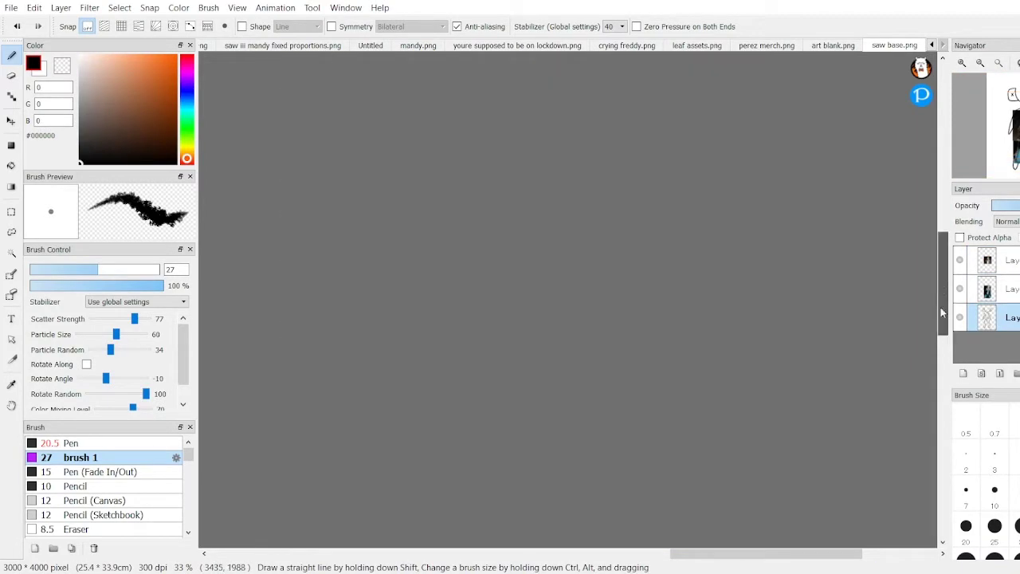
{"action": "scroll", "coordinate": [719, 412], "scroll_direction": "down", "scroll_amount": 3}
{"action": "scroll", "coordinate": [496, 173], "scroll_direction": "up", "scroll_amount": 1}
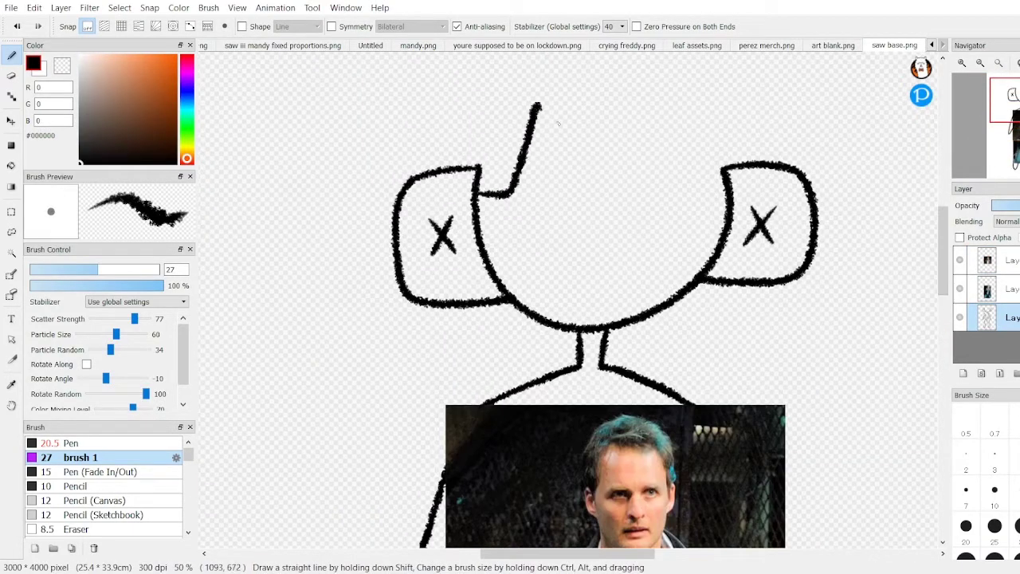
{"action": "key", "text": "ctrl+minus"}
{"action": "mouse_move", "coordinate": [533, 116]}
{"action": "left_mouse_down"}
{"action": "mouse_move", "coordinate": [456, 142]}
{"action": "mouse_move", "coordinate": [464, 219]}
{"action": "left_mouse_up"}
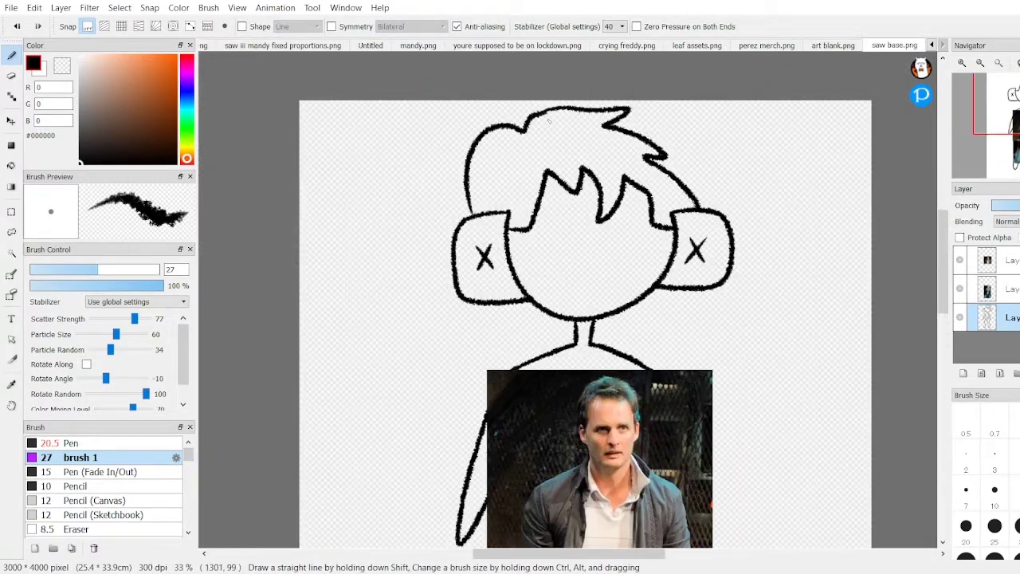
{"action": "key", "text": "ctrl+z"}
{"action": "key", "text": "ctrl+y"}
{"action": "scroll", "coordinate": [587, 284], "scroll_direction": "down", "scroll_amount": 4}
{"action": "scroll", "coordinate": [587, 284], "scroll_direction": "up", "scroll_amount": 4}
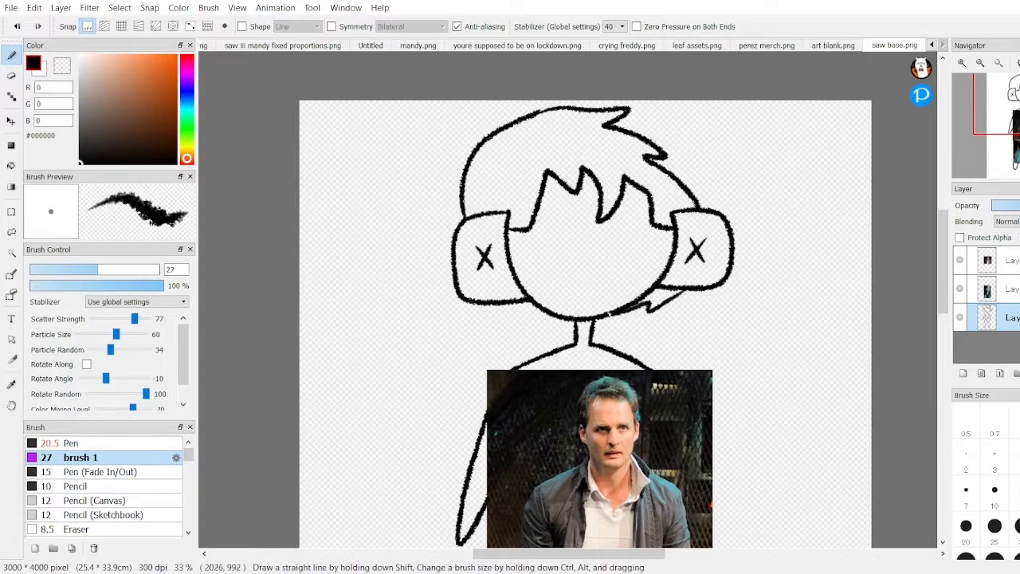
{"action": "scroll", "coordinate": [587, 285], "scroll_direction": "down", "scroll_amount": 3}
{"action": "scroll", "coordinate": [587, 285], "scroll_direction": "up", "scroll_amount": 2}
{"action": "scroll", "coordinate": [588, 285], "scroll_direction": "up", "scroll_amount": 2}
{"action": "scroll", "coordinate": [589, 285], "scroll_direction": "down", "scroll_amount": 5}
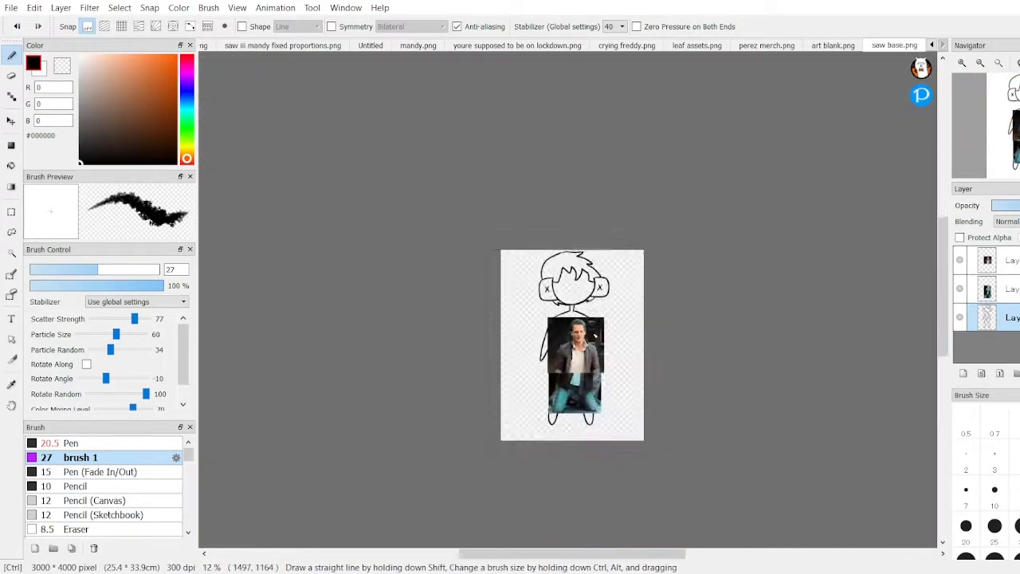
{"action": "scroll", "coordinate": [588, 285], "scroll_direction": "up", "scroll_amount": 4}
Step: Lasso the old hair outline, nudge it slightly down, then delete it
{"action": "key", "text": "l"}
{"action": "left_click_drag", "start_coordinate": [412, 198], "coordinate": [410, 199]}
{"action": "key", "text": "ctrl+t"}
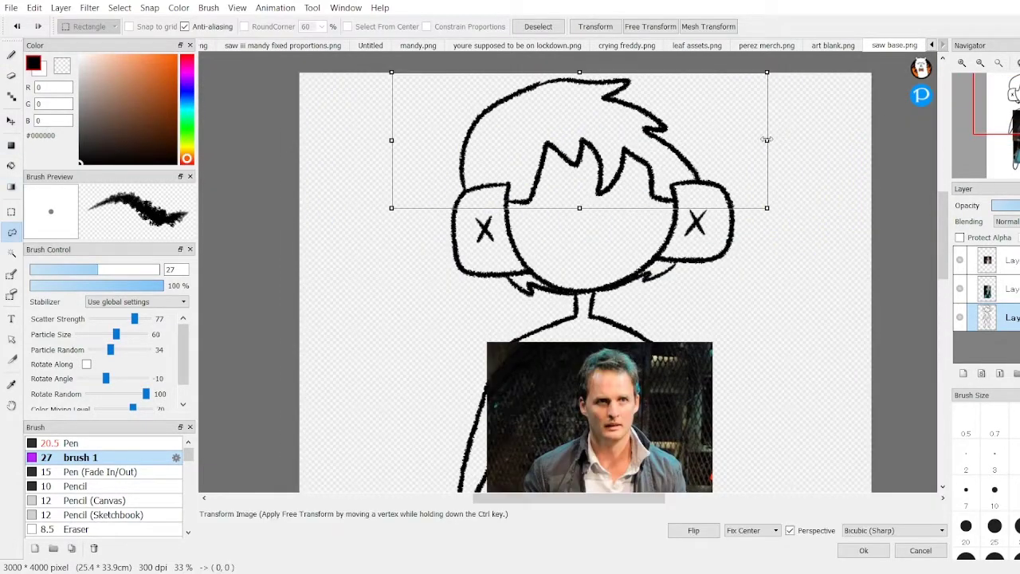
{"action": "left_click_drag", "start_coordinate": [583, 169], "coordinate": [583, 182]}
{"action": "scroll", "coordinate": [831, 455], "scroll_direction": "down", "scroll_amount": 3}
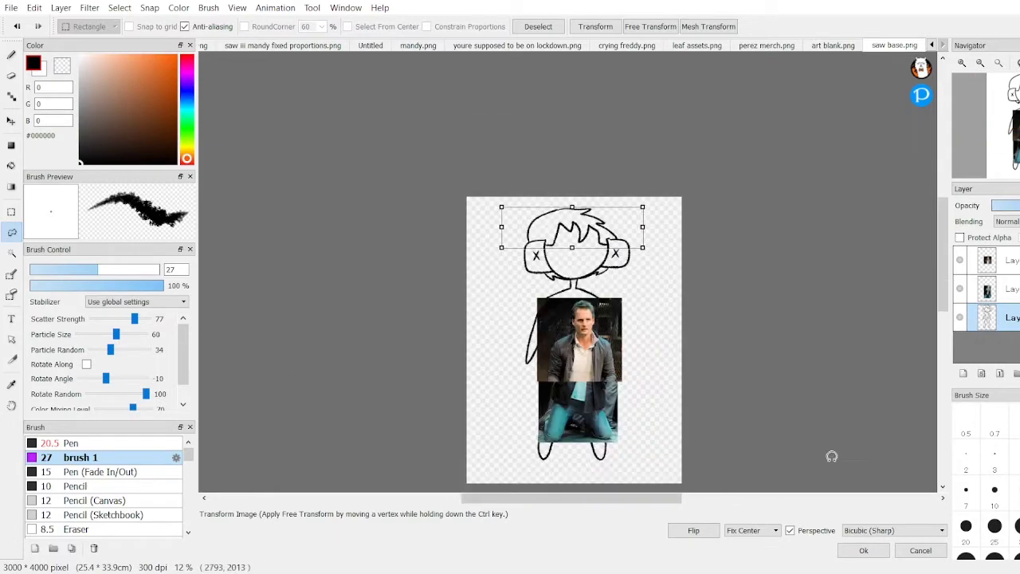
{"action": "key", "text": "Return"}
{"action": "key", "text": "ctrl+d"}
{"action": "key", "text": "m"}
{"action": "scroll", "coordinate": [398, 311], "scroll_direction": "down", "scroll_amount": 1}
{"action": "scroll", "coordinate": [397, 311], "scroll_direction": "up", "scroll_amount": 3}
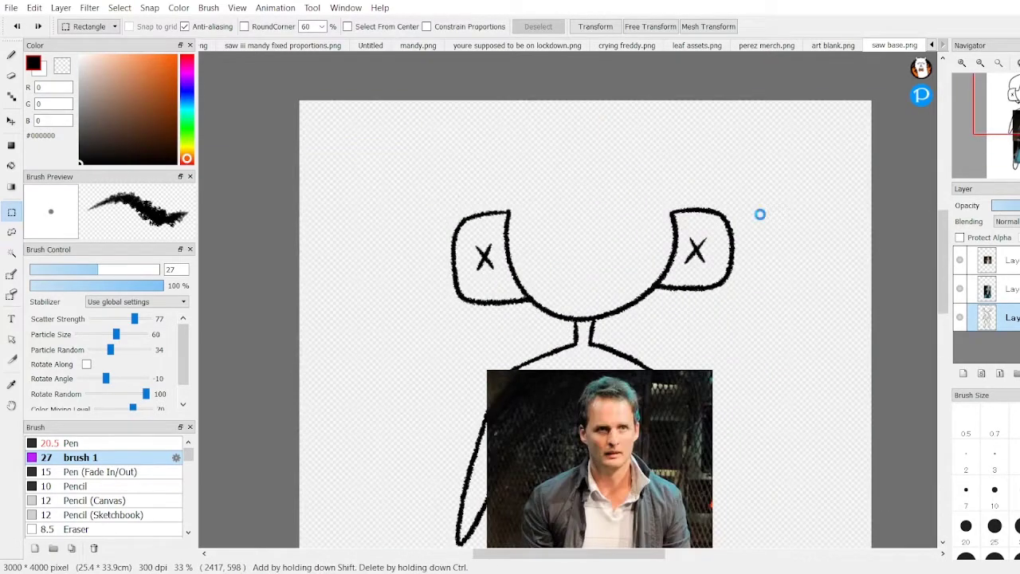
Step: Draw new spiky hair with a shorter curled right tail and an arc over the head
{"action": "key", "text": "b"}
{"action": "mouse_move", "coordinate": [523, 178]}
{"action": "left_mouse_down"}
{"action": "mouse_move", "coordinate": [581, 130]}
{"action": "mouse_move", "coordinate": [685, 159]}
{"action": "left_mouse_up"}
{"action": "scroll", "coordinate": [728, 194], "scroll_direction": "down", "scroll_amount": 2}
{"action": "scroll", "coordinate": [480, 204], "scroll_direction": "up", "scroll_amount": 2}
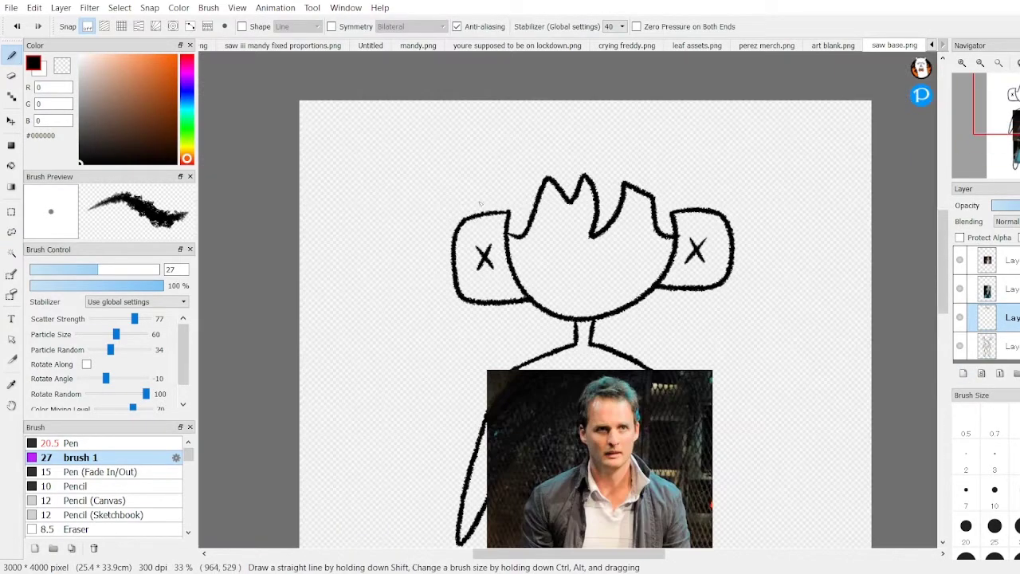
{"action": "key", "text": "ctrl+z"}
{"action": "scroll", "coordinate": [553, 115], "scroll_direction": "down", "scroll_amount": 1}
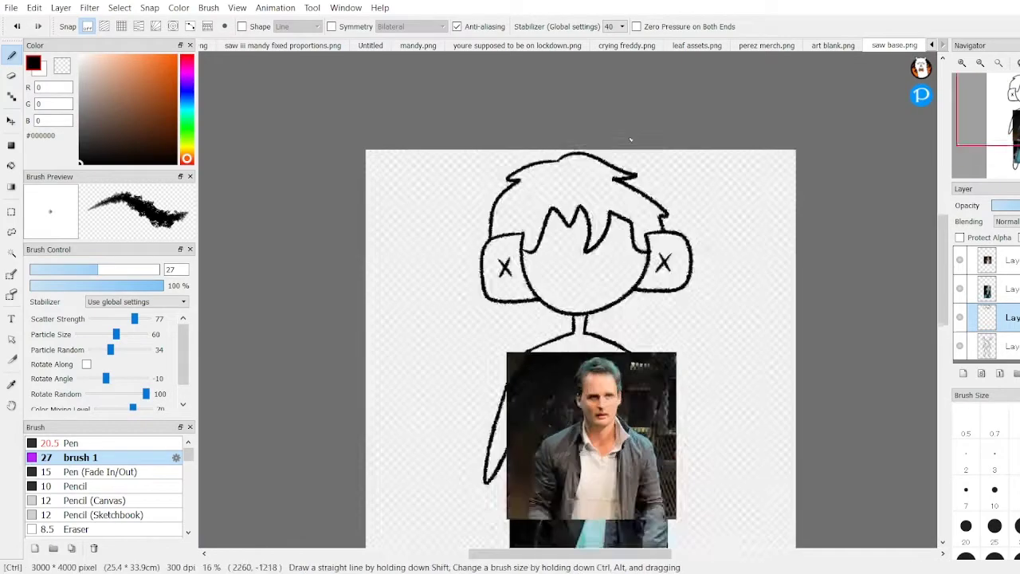
{"action": "scroll", "coordinate": [552, 114], "scroll_direction": "up", "scroll_amount": 1}
{"action": "left_click_drag", "start_coordinate": [612, 118], "coordinate": [554, 113]}
{"action": "scroll", "coordinate": [638, 310], "scroll_direction": "down", "scroll_amount": 2}
{"action": "scroll", "coordinate": [637, 311], "scroll_direction": "up", "scroll_amount": 3}
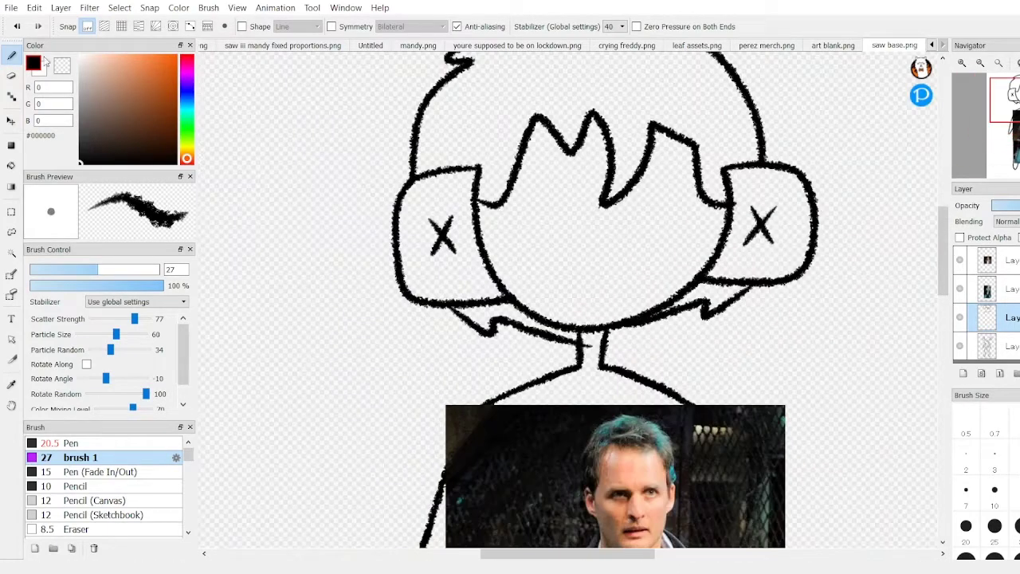
{"action": "key", "text": "e"}
{"action": "key", "text": "b"}
{"action": "scroll", "coordinate": [664, 133], "scroll_direction": "down", "scroll_amount": 3}
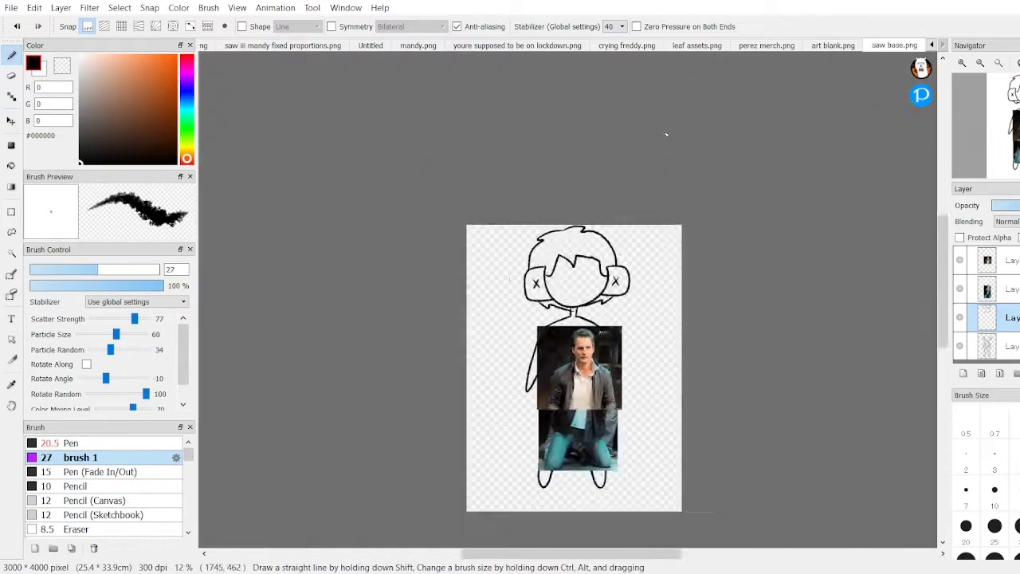
{"action": "scroll", "coordinate": [665, 133], "scroll_direction": "up", "scroll_amount": 3}
{"action": "left_click_drag", "start_coordinate": [532, 121], "coordinate": [676, 135]}
{"action": "scroll", "coordinate": [674, 136], "scroll_direction": "down", "scroll_amount": 3}
{"action": "scroll", "coordinate": [674, 136], "scroll_direction": "up", "scroll_amount": 3}
{"action": "left_click", "coordinate": [11, 76]}
{"action": "key", "text": "b"}
{"action": "scroll", "coordinate": [612, 174], "scroll_direction": "down", "scroll_amount": 1}
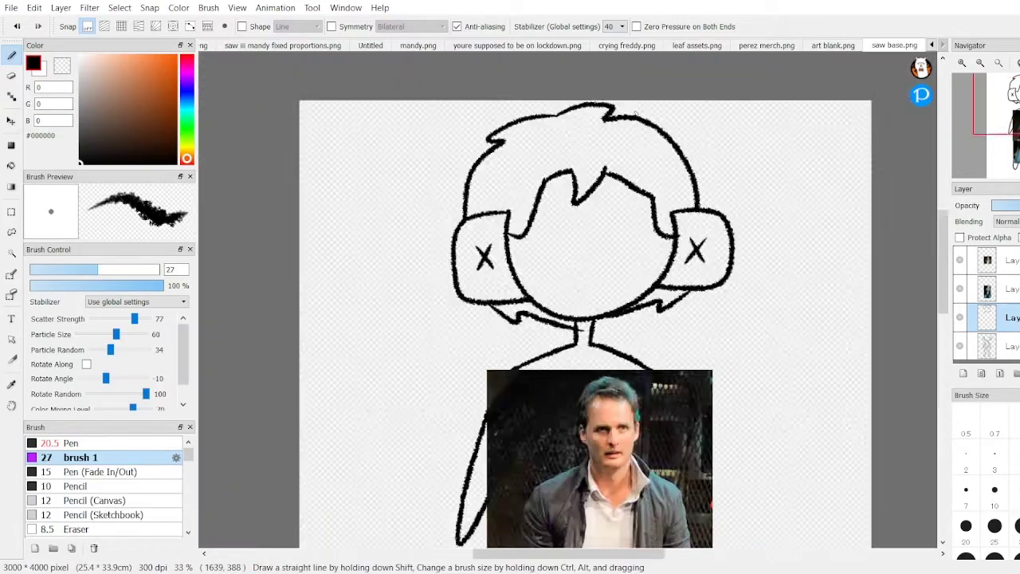
{"action": "scroll", "coordinate": [612, 174], "scroll_direction": "up", "scroll_amount": 1}
{"action": "scroll", "coordinate": [612, 174], "scroll_direction": "down", "scroll_amount": 4}
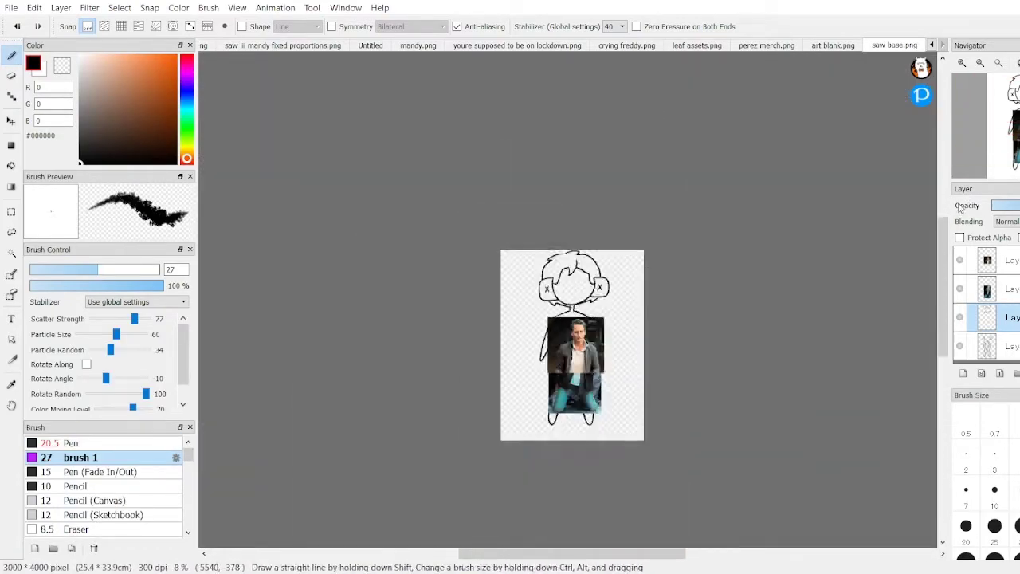
{"action": "scroll", "coordinate": [829, 277], "scroll_direction": "up", "scroll_amount": 5}
Step: Sketch the eye ovals and a wavy mouth, then hide the first reference photo
{"action": "left_click_drag", "start_coordinate": [641, 254], "coordinate": [651, 248]}
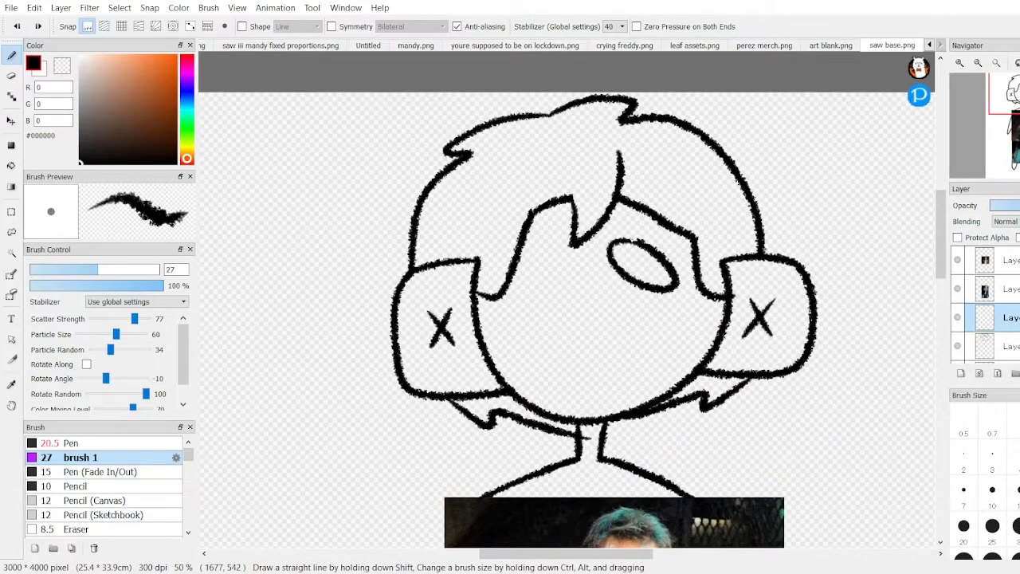
{"action": "key", "text": "ctrl+z"}
{"action": "key", "text": "ctrl+z"}
{"action": "scroll", "coordinate": [601, 328], "scroll_direction": "down", "scroll_amount": 3}
{"action": "scroll", "coordinate": [631, 227], "scroll_direction": "up", "scroll_amount": 4}
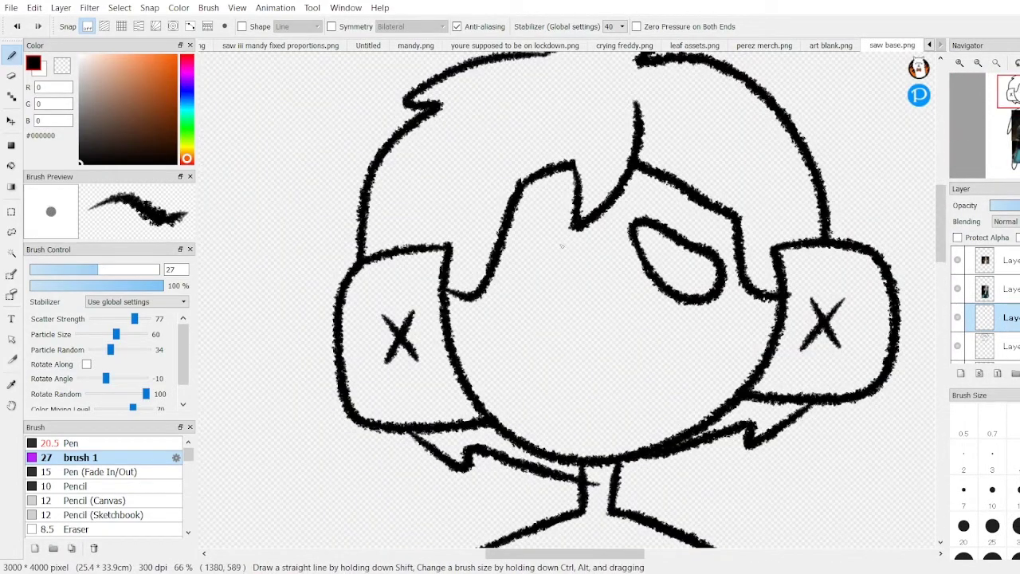
{"action": "scroll", "coordinate": [643, 356], "scroll_direction": "down", "scroll_amount": 2}
{"action": "scroll", "coordinate": [605, 351], "scroll_direction": "up", "scroll_amount": 2}
{"action": "left_click_drag", "start_coordinate": [586, 358], "coordinate": [594, 363]}
{"action": "scroll", "coordinate": [595, 364], "scroll_direction": "down", "scroll_amount": 4}
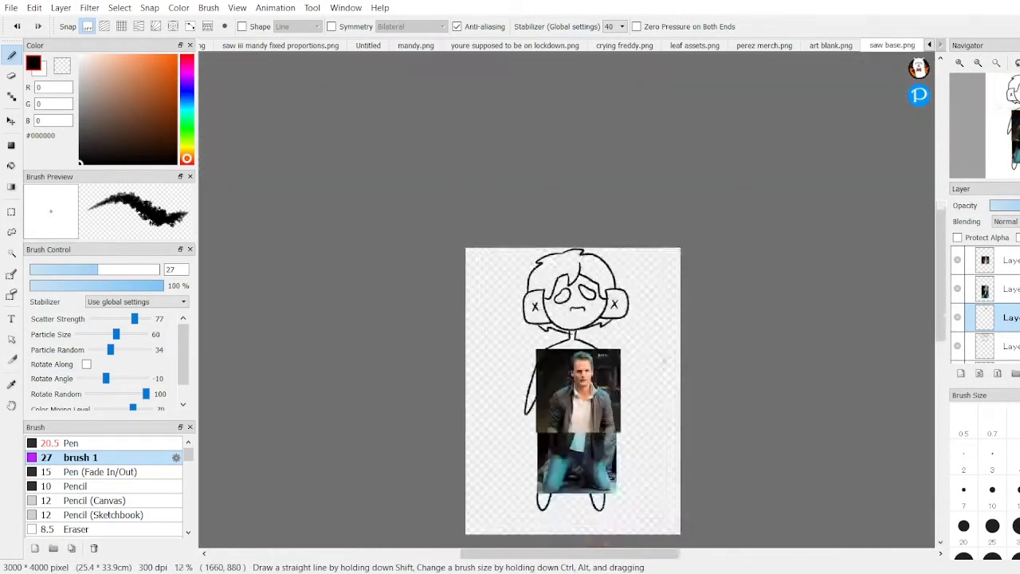
{"action": "scroll", "coordinate": [624, 327], "scroll_direction": "up", "scroll_amount": 3}
{"action": "scroll", "coordinate": [624, 326], "scroll_direction": "up", "scroll_amount": 2}
{"action": "scroll", "coordinate": [624, 326], "scroll_direction": "down", "scroll_amount": 2}
{"action": "scroll", "coordinate": [624, 327], "scroll_direction": "up", "scroll_amount": 2}
{"action": "left_click", "coordinate": [985, 346]}
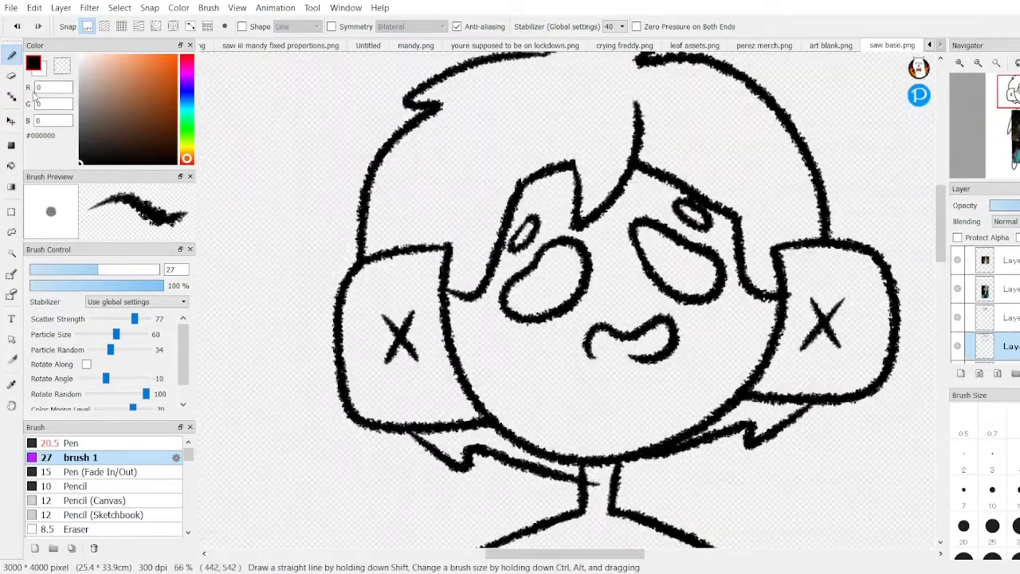
{"action": "key", "text": "e"}
{"action": "scroll", "coordinate": [624, 326], "scroll_direction": "up", "scroll_amount": 2}
{"action": "scroll", "coordinate": [938, 308], "scroll_direction": "down", "scroll_amount": 1}
{"action": "left_click", "coordinate": [957, 260]}
Step: Hide the second reference photo and sketch a bow tie at the neck on the line-art layer
{"action": "left_click", "coordinate": [957, 288]}
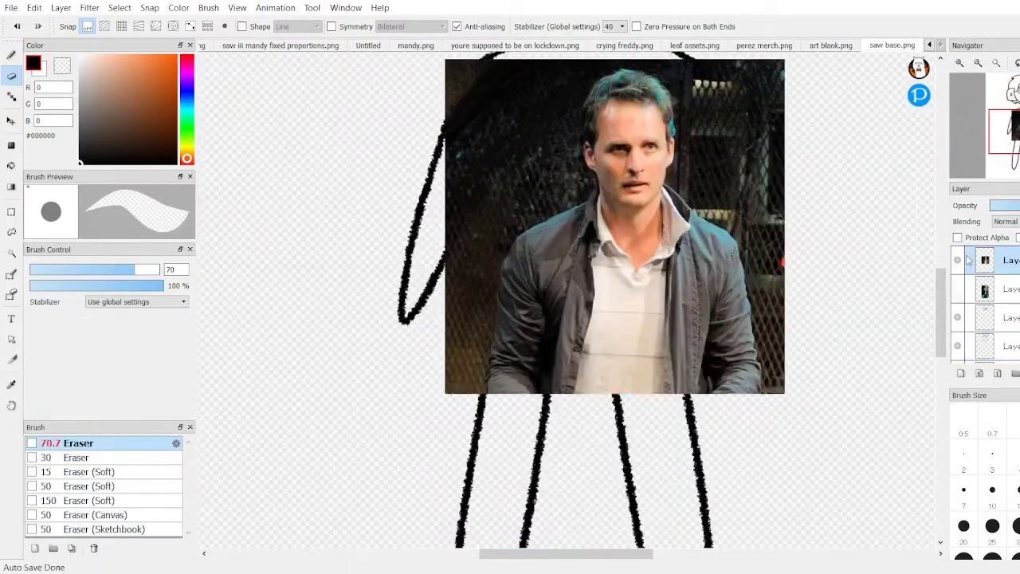
{"action": "left_click", "coordinate": [980, 317]}
{"action": "scroll", "coordinate": [940, 295], "scroll_direction": "up", "scroll_amount": 2}
{"action": "key", "text": "b"}
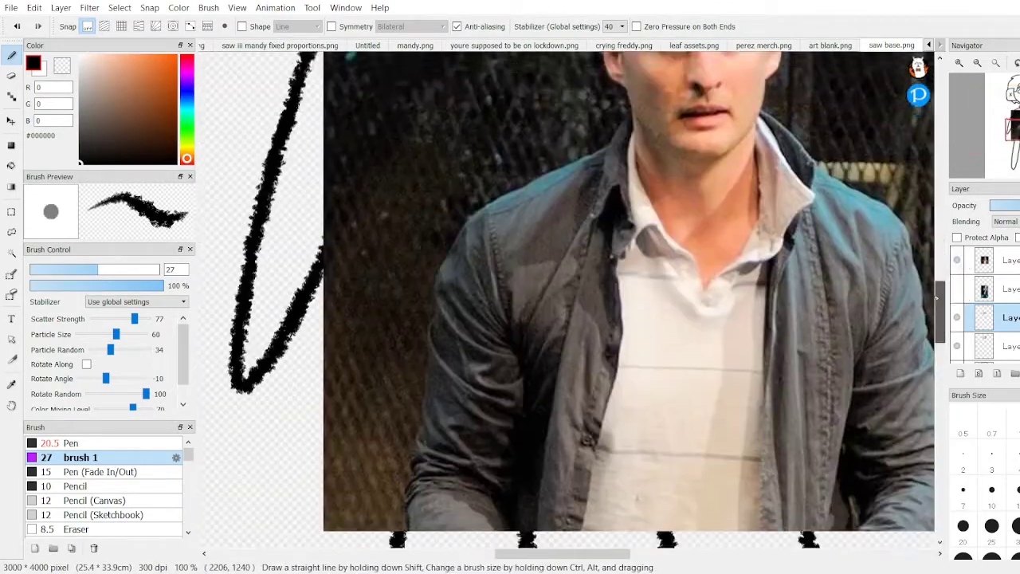
{"action": "scroll", "coordinate": [630, 299], "scroll_direction": "down", "scroll_amount": 2}
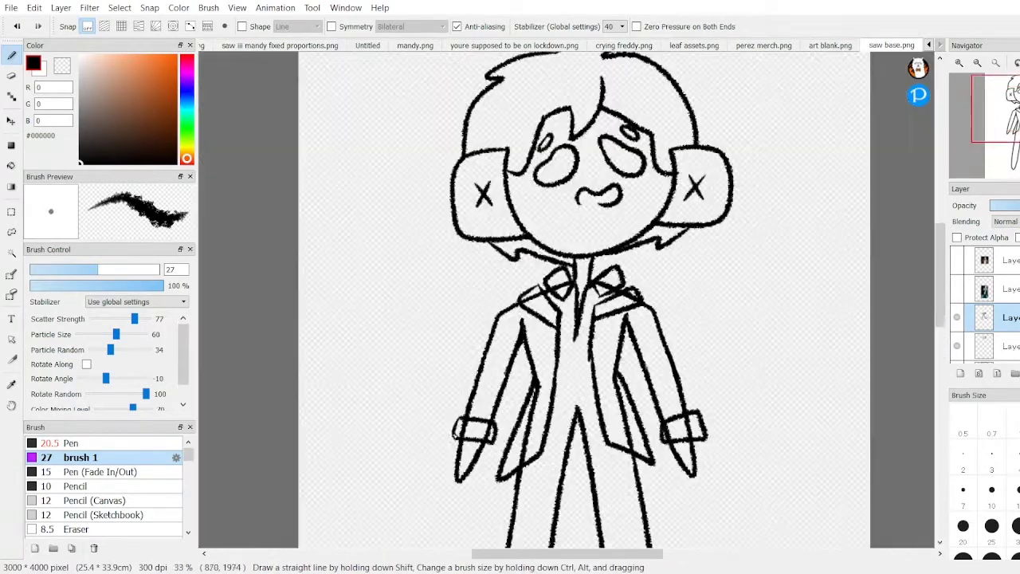
{"action": "scroll", "coordinate": [566, 319], "scroll_direction": "up", "scroll_amount": 3}
{"action": "scroll", "coordinate": [566, 319], "scroll_direction": "down", "scroll_amount": 3}
{"action": "scroll", "coordinate": [566, 319], "scroll_direction": "up", "scroll_amount": 2}
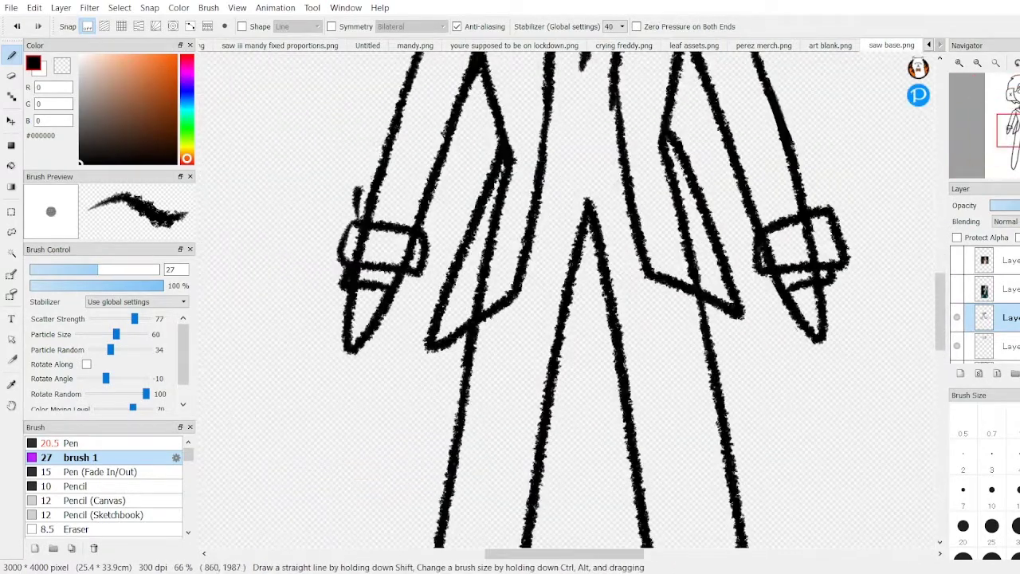
{"action": "scroll", "coordinate": [728, 250], "scroll_direction": "down", "scroll_amount": 2}
{"action": "scroll", "coordinate": [728, 249], "scroll_direction": "up", "scroll_amount": 2}
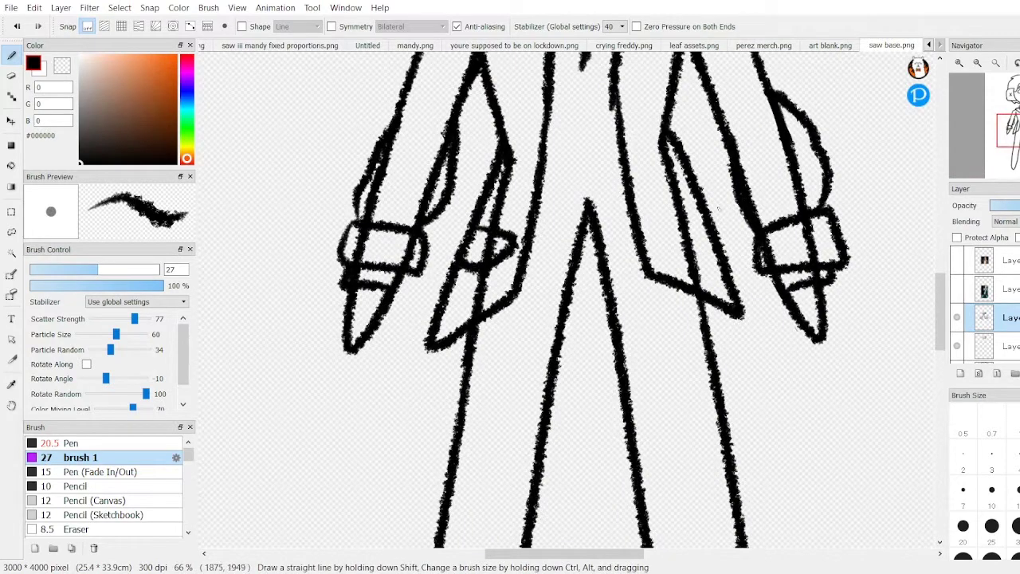
{"action": "scroll", "coordinate": [727, 250], "scroll_direction": "down", "scroll_amount": 4}
{"action": "scroll", "coordinate": [727, 249], "scroll_direction": "up", "scroll_amount": 4}
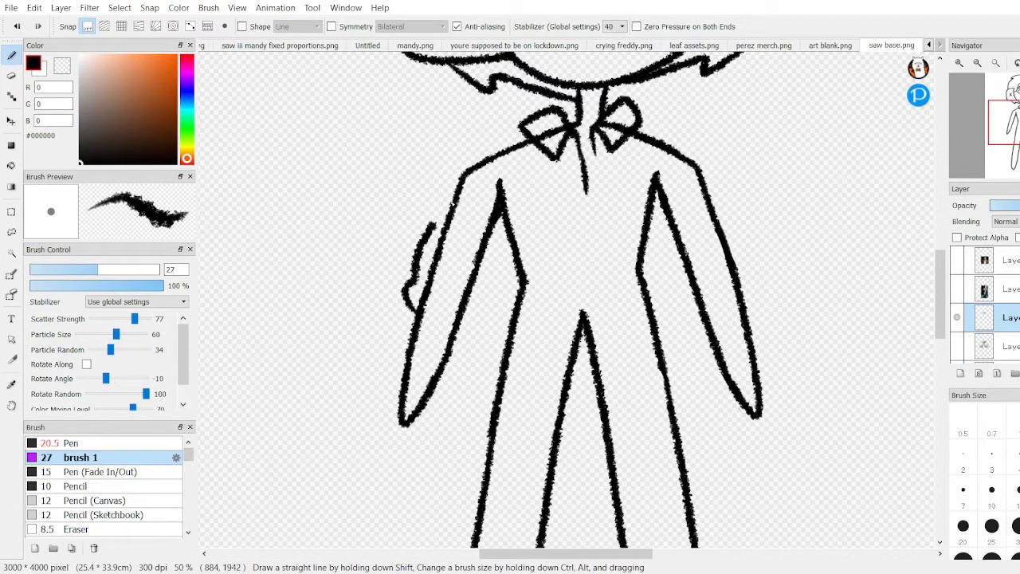
Step: Draw cuff lines on both sleeves and extend the centre line down the body
{"action": "left_click_drag", "start_coordinate": [437, 249], "coordinate": [475, 249]}
{"action": "left_click_drag", "start_coordinate": [436, 264], "coordinate": [475, 265]}
{"action": "left_click_drag", "start_coordinate": [435, 278], "coordinate": [475, 279]}
{"action": "left_click_drag", "start_coordinate": [749, 345], "coordinate": [762, 379]}
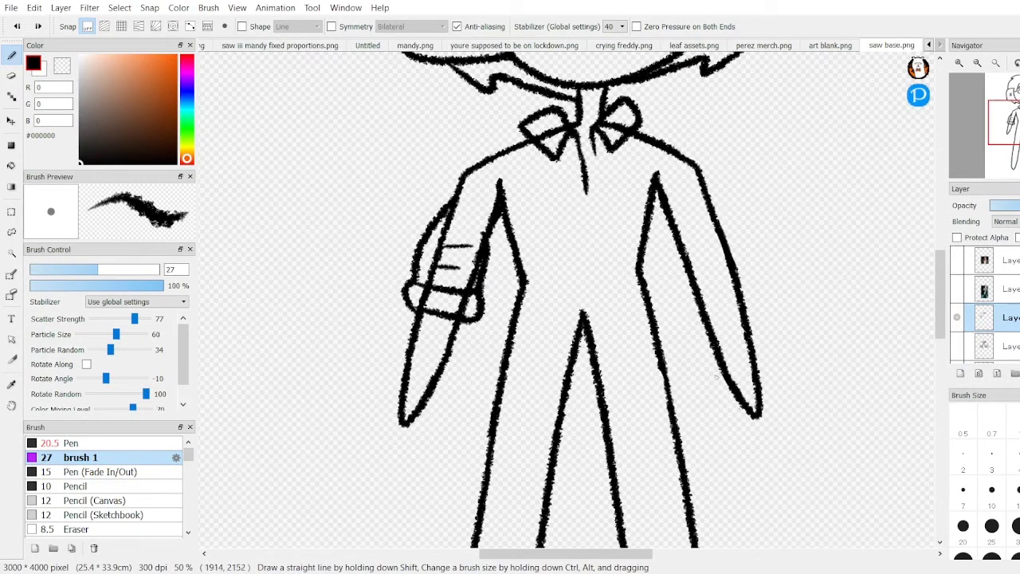
{"action": "left_click_drag", "start_coordinate": [741, 264], "coordinate": [753, 333]}
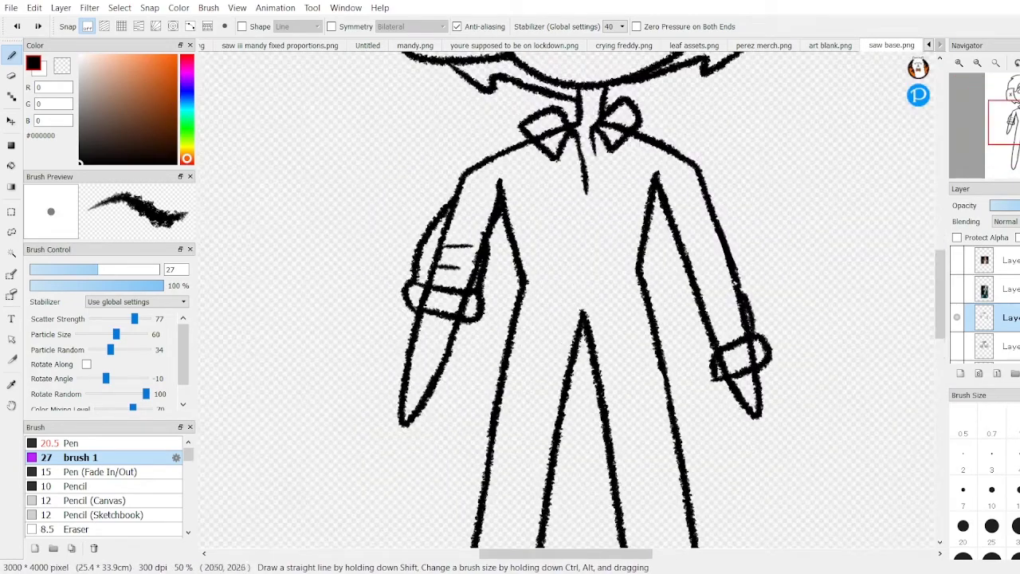
{"action": "left_click_drag", "start_coordinate": [690, 293], "coordinate": [711, 350]}
{"action": "left_click_drag", "start_coordinate": [586, 189], "coordinate": [584, 292]}
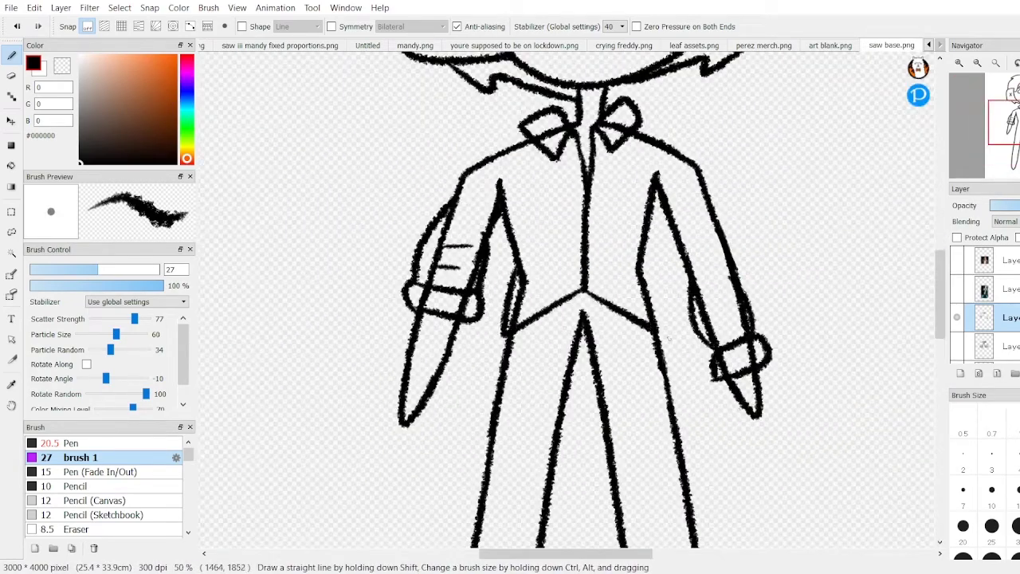
Step: Briefly show the reference photo again to compare the jacket, then hide it
{"action": "scroll", "coordinate": [572, 305], "scroll_direction": "down", "scroll_amount": 2}
{"action": "scroll", "coordinate": [572, 305], "scroll_direction": "up", "scroll_amount": 3}
{"action": "scroll", "coordinate": [572, 306], "scroll_direction": "up", "scroll_amount": 2}
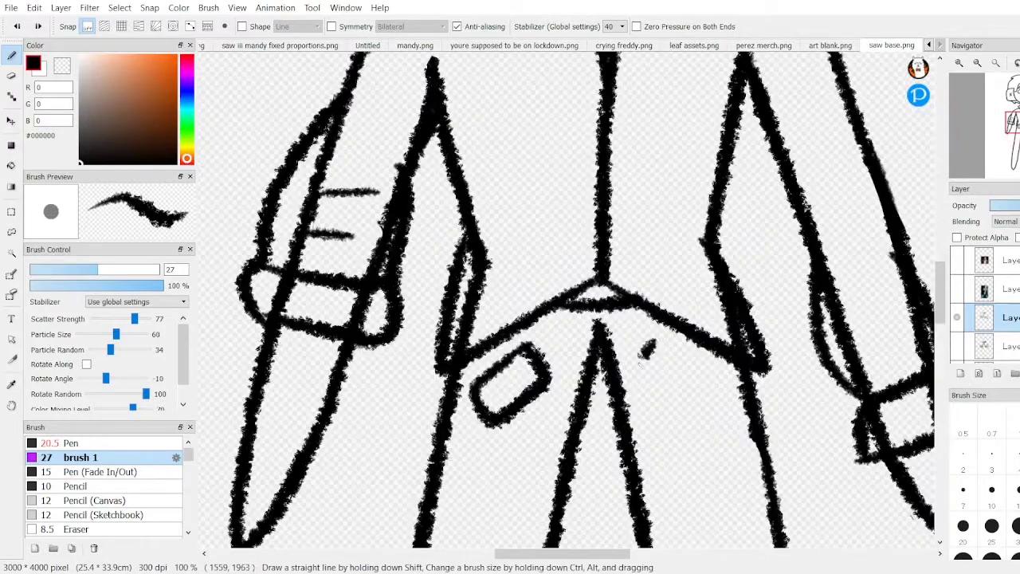
{"action": "scroll", "coordinate": [572, 305], "scroll_direction": "down", "scroll_amount": 5}
{"action": "scroll", "coordinate": [572, 306], "scroll_direction": "up", "scroll_amount": 5}
{"action": "scroll", "coordinate": [572, 305], "scroll_direction": "down", "scroll_amount": 3}
{"action": "left_click", "coordinate": [957, 290]}
{"action": "left_click", "coordinate": [957, 290]}
{"action": "scroll", "coordinate": [920, 311], "scroll_direction": "up", "scroll_amount": 2}
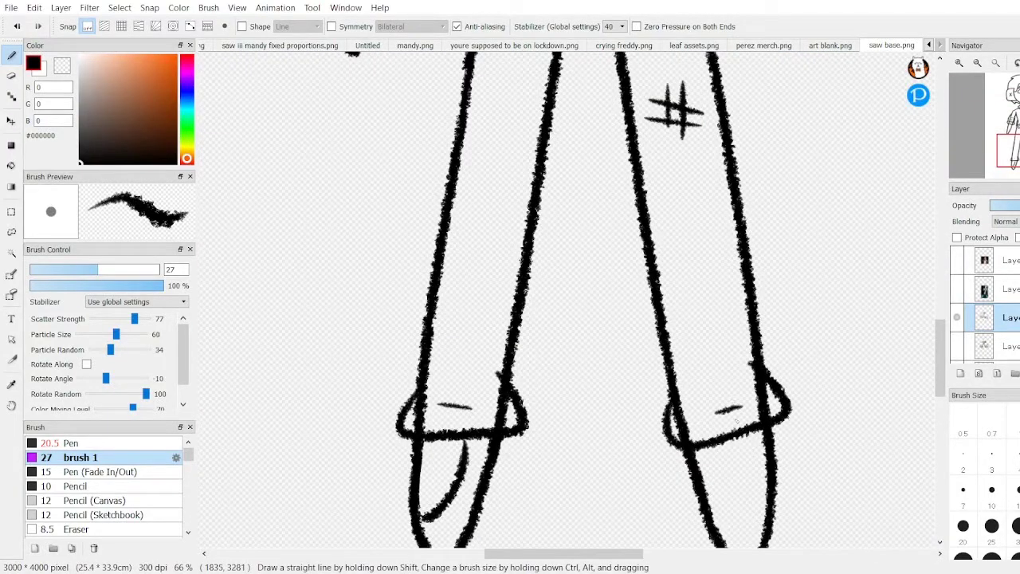
{"action": "scroll", "coordinate": [573, 305], "scroll_direction": "down", "scroll_amount": 4}
{"action": "scroll", "coordinate": [572, 305], "scroll_direction": "up", "scroll_amount": 4}
{"action": "scroll", "coordinate": [989, 319], "scroll_direction": "down", "scroll_amount": 1}
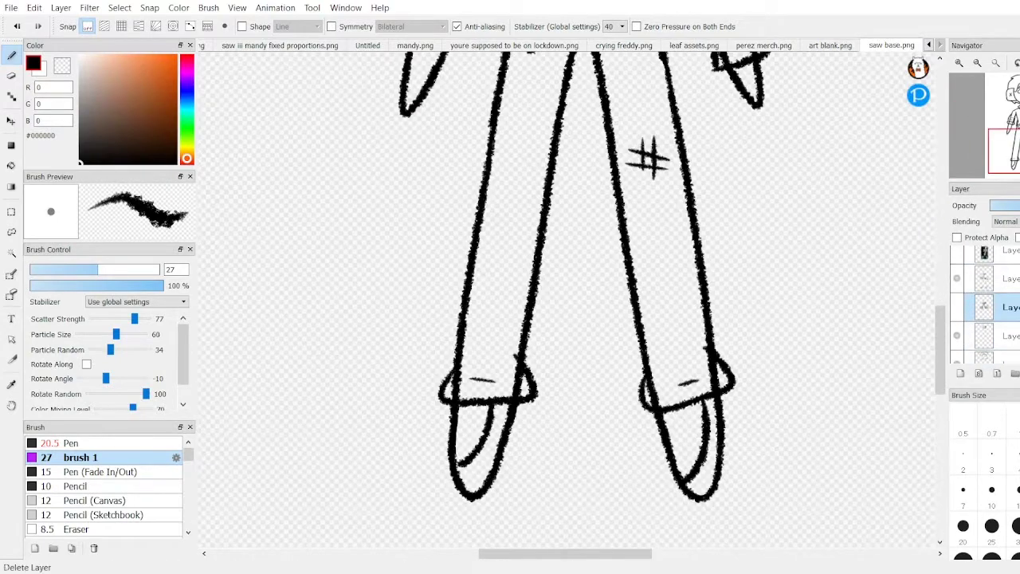
Step: On the bottom layer, erase a stray bit of line beside the sleeve
{"action": "key", "text": "e"}
{"action": "scroll", "coordinate": [456, 412], "scroll_direction": "up", "scroll_amount": 3}
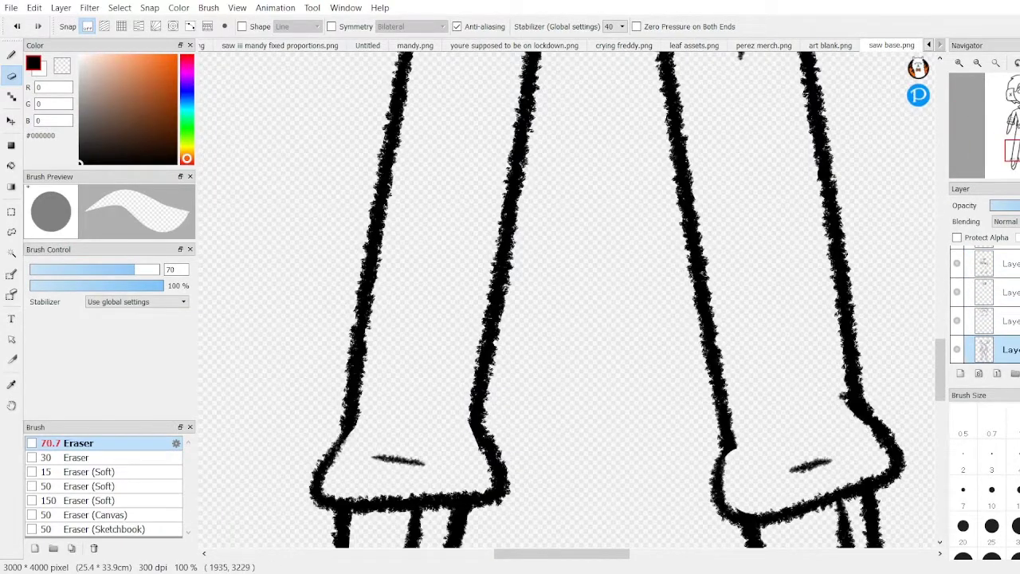
{"action": "scroll", "coordinate": [988, 319], "scroll_direction": "down", "scroll_amount": 2}
{"action": "left_click", "coordinate": [988, 349]}
{"action": "key", "text": "b"}
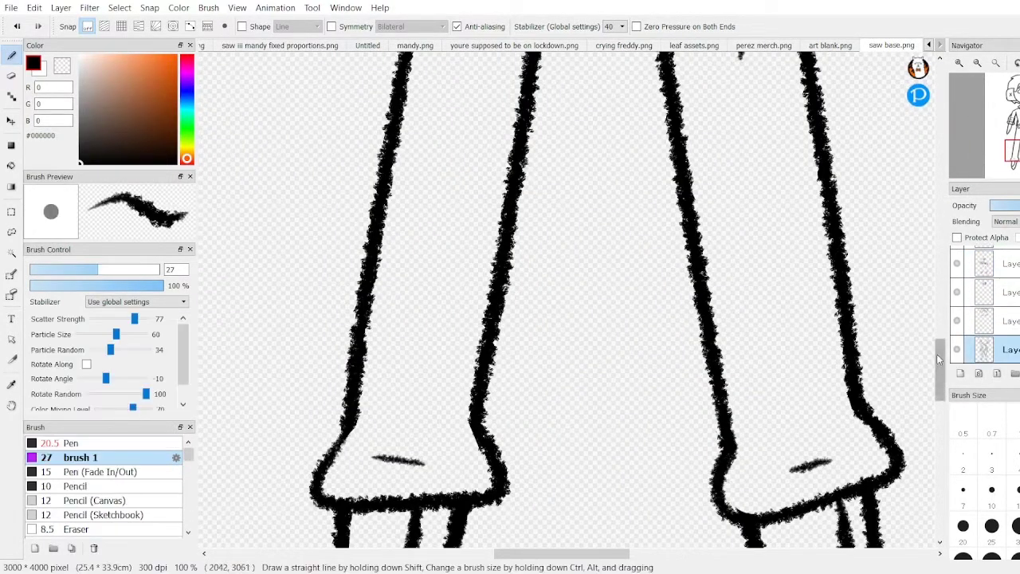
{"action": "key", "text": "e"}
{"action": "scroll", "coordinate": [566, 299], "scroll_direction": "up", "scroll_amount": 3}
{"action": "left_click", "coordinate": [113, 273]}
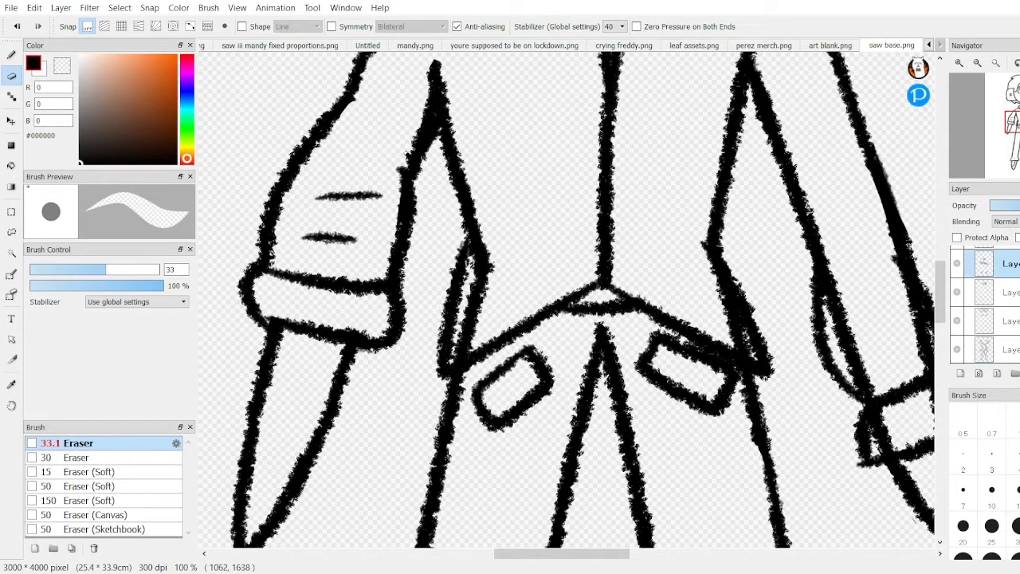
{"action": "key", "text": "b"}
{"action": "scroll", "coordinate": [550, 323], "scroll_direction": "down", "scroll_amount": 3}
{"action": "key", "text": "e"}
{"action": "key", "text": "b"}
{"action": "scroll", "coordinate": [550, 322], "scroll_direction": "up", "scroll_amount": 3}
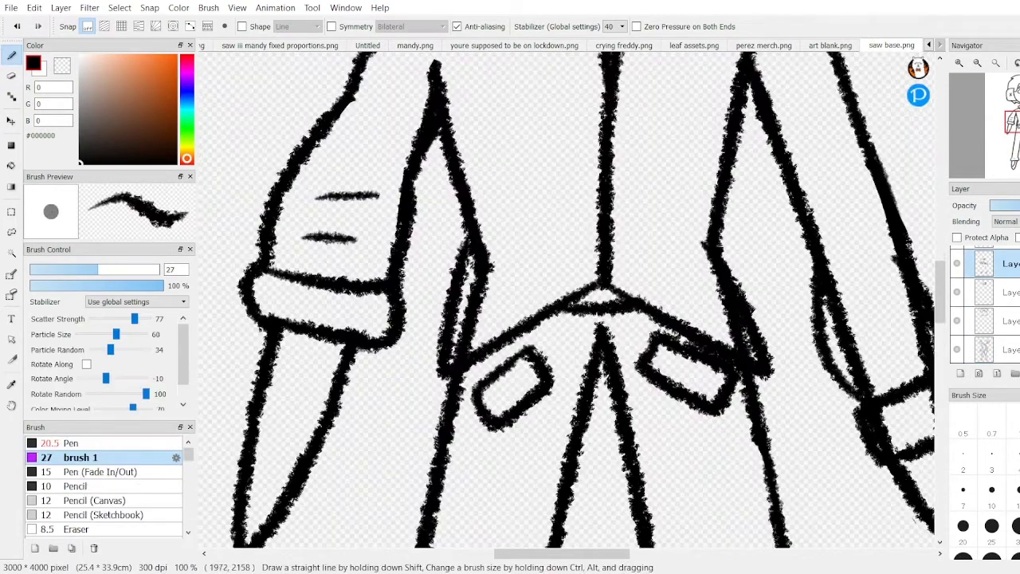
{"action": "left_click", "coordinate": [989, 349]}
{"action": "left_click_drag", "start_coordinate": [562, 553], "coordinate": [622, 553]}
{"action": "key", "text": "e"}
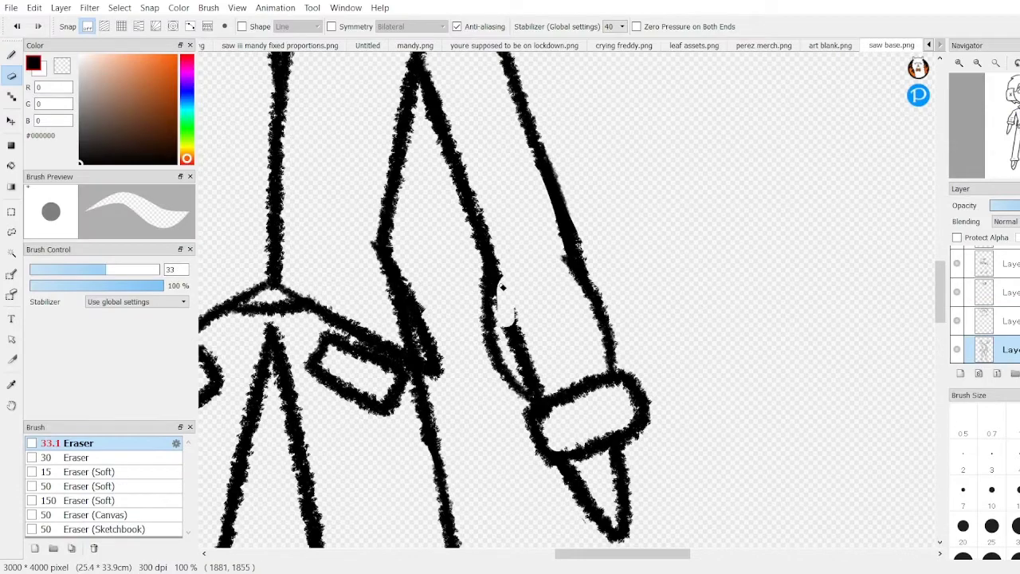
{"action": "left_click_drag", "start_coordinate": [499, 255], "coordinate": [530, 375]}
{"action": "scroll", "coordinate": [550, 322], "scroll_direction": "down", "scroll_amount": 3}
{"action": "scroll", "coordinate": [550, 322], "scroll_direction": "up", "scroll_amount": 2}
Step: On the line-art layer, draw a stroke down the coat and short strokes along the collar
{"action": "left_click", "coordinate": [988, 297]}
{"action": "key", "text": "b"}
{"action": "left_click_drag", "start_coordinate": [633, 553], "coordinate": [573, 553]}
{"action": "left_click_drag", "start_coordinate": [564, 89], "coordinate": [573, 282]}
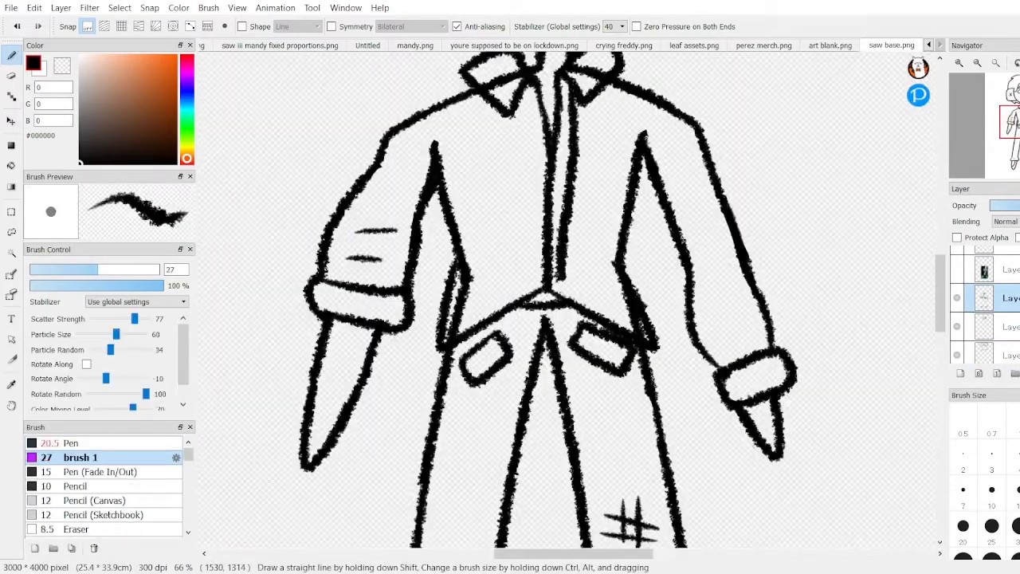
{"action": "left_click_drag", "start_coordinate": [520, 94], "coordinate": [532, 126]}
{"action": "scroll", "coordinate": [550, 319], "scroll_direction": "down", "scroll_amount": 3}
{"action": "scroll", "coordinate": [549, 318], "scroll_direction": "up", "scroll_amount": 3}
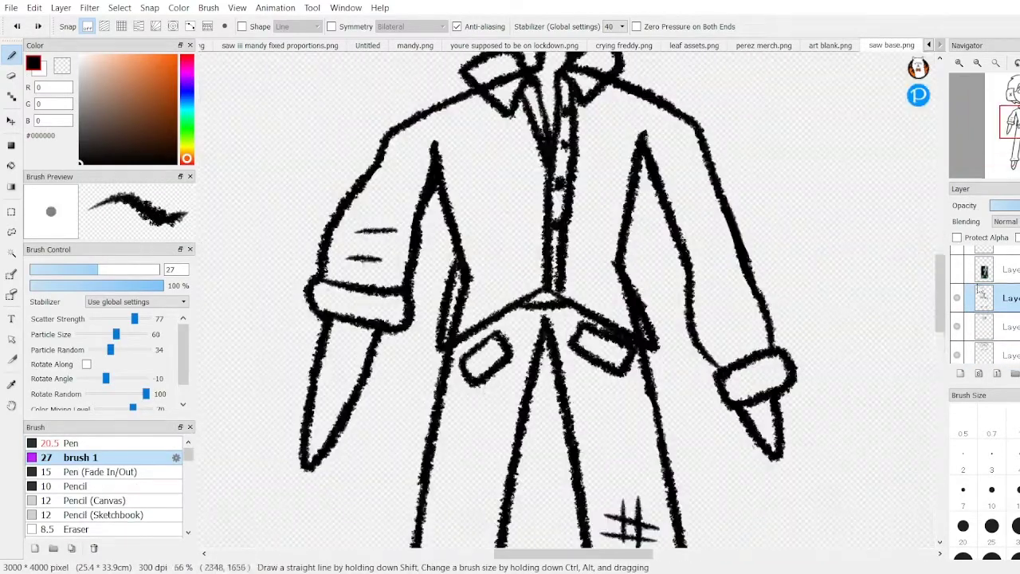
Step: Back on the bottom layer, redraw the tip of the left needle
{"action": "left_click", "coordinate": [988, 349]}
{"action": "key", "text": "e"}
{"action": "left_click", "coordinate": [988, 309]}
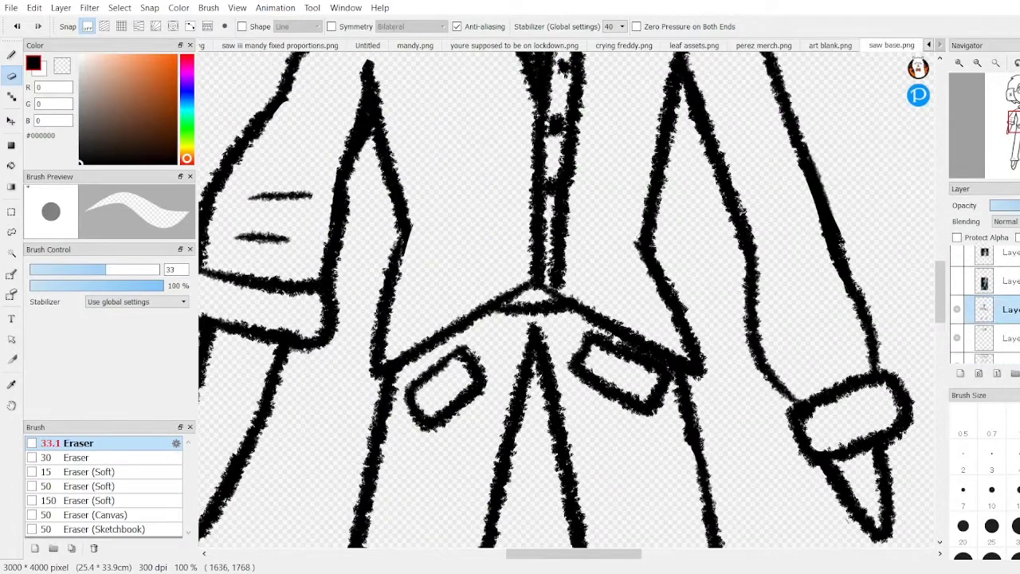
{"action": "left_click", "coordinate": [438, 200], "text": "ctrl"}
{"action": "scroll", "coordinate": [437, 200], "scroll_direction": "down", "scroll_amount": 3}
{"action": "scroll", "coordinate": [454, 274], "scroll_direction": "up", "scroll_amount": 3}
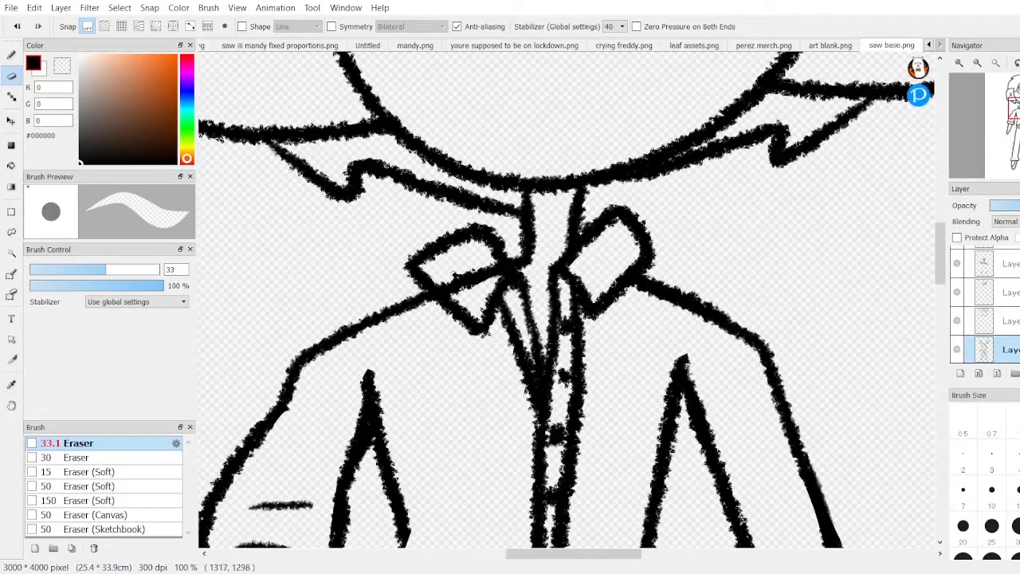
{"action": "scroll", "coordinate": [478, 263], "scroll_direction": "down", "scroll_amount": 4}
{"action": "scroll", "coordinate": [570, 363], "scroll_direction": "up", "scroll_amount": 5}
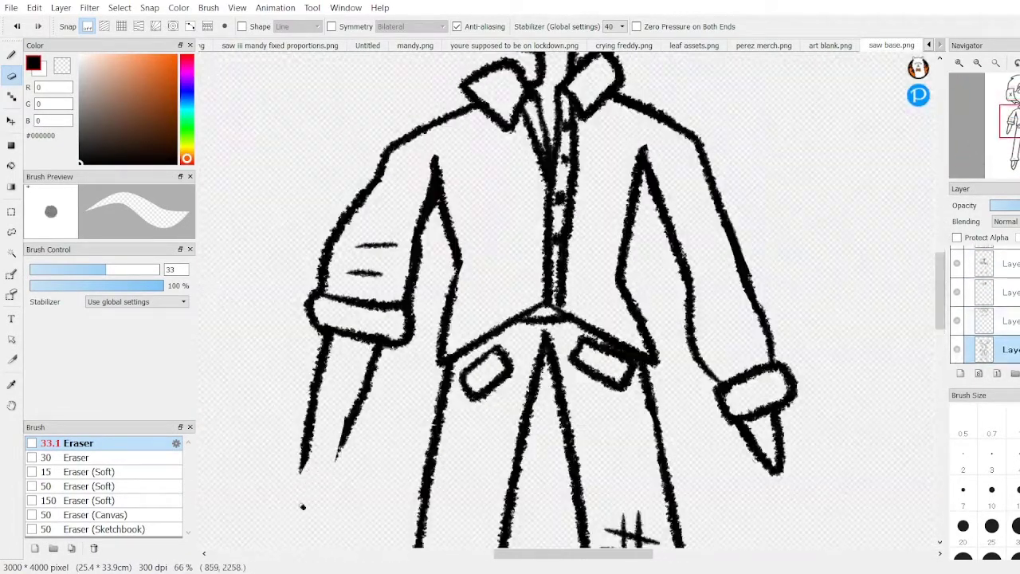
{"action": "key", "text": "b"}
{"action": "left_click_drag", "start_coordinate": [332, 470], "coordinate": [343, 418]}
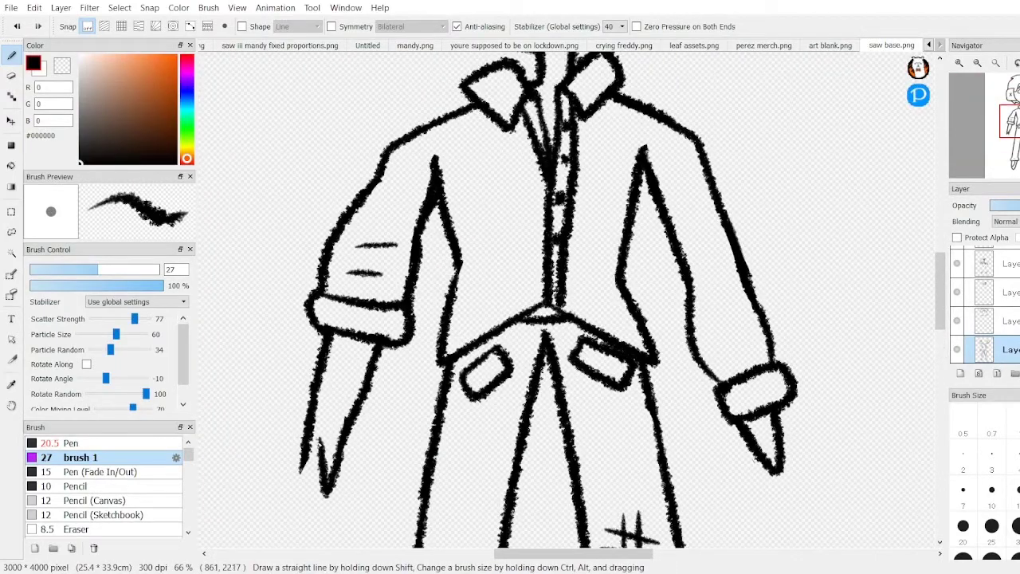
{"action": "scroll", "coordinate": [366, 442], "scroll_direction": "down", "scroll_amount": 2}
Step: Lay in flat fills of brown hair, cream skin, off-white shirt and dark blue jeans, alternating brush and eraser
{"action": "key", "text": "e"}
{"action": "scroll", "coordinate": [366, 442], "scroll_direction": "down", "scroll_amount": 2}
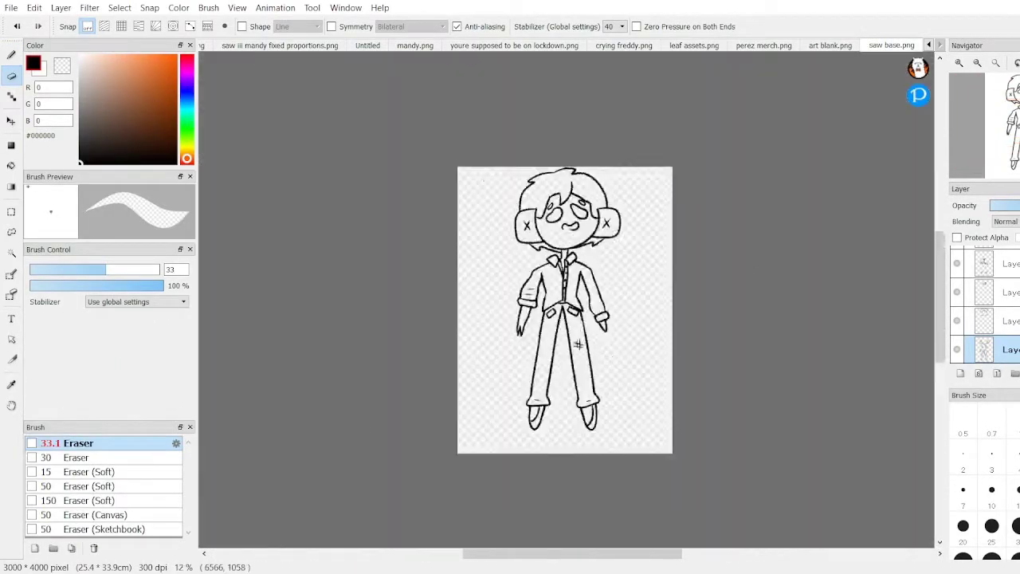
{"action": "scroll", "coordinate": [510, 303], "scroll_direction": "up", "scroll_amount": 2}
{"action": "key", "text": "b"}
{"action": "scroll", "coordinate": [386, 399], "scroll_direction": "down", "scroll_amount": 2}
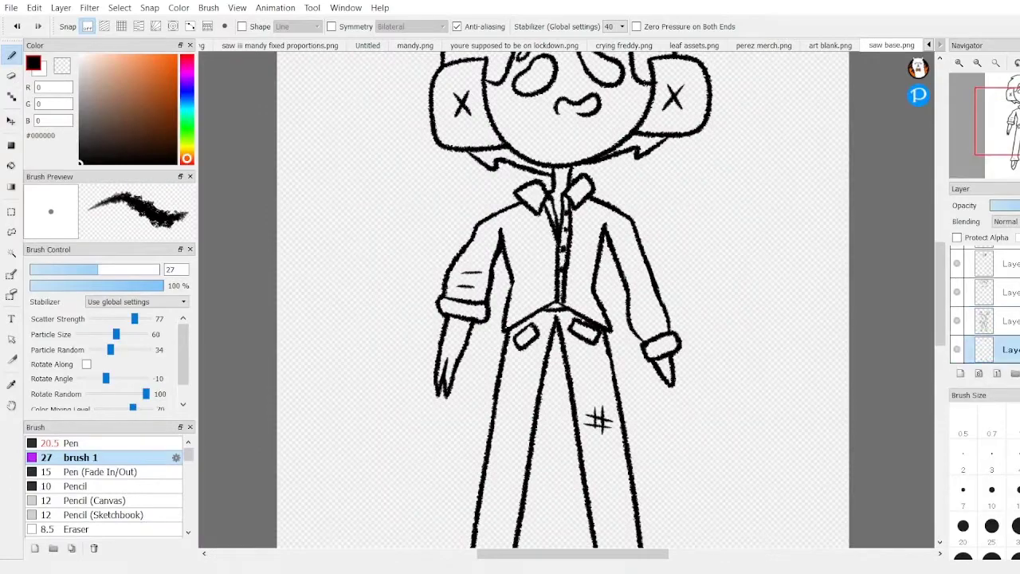
{"action": "scroll", "coordinate": [550, 208], "scroll_direction": "up", "scroll_amount": 3}
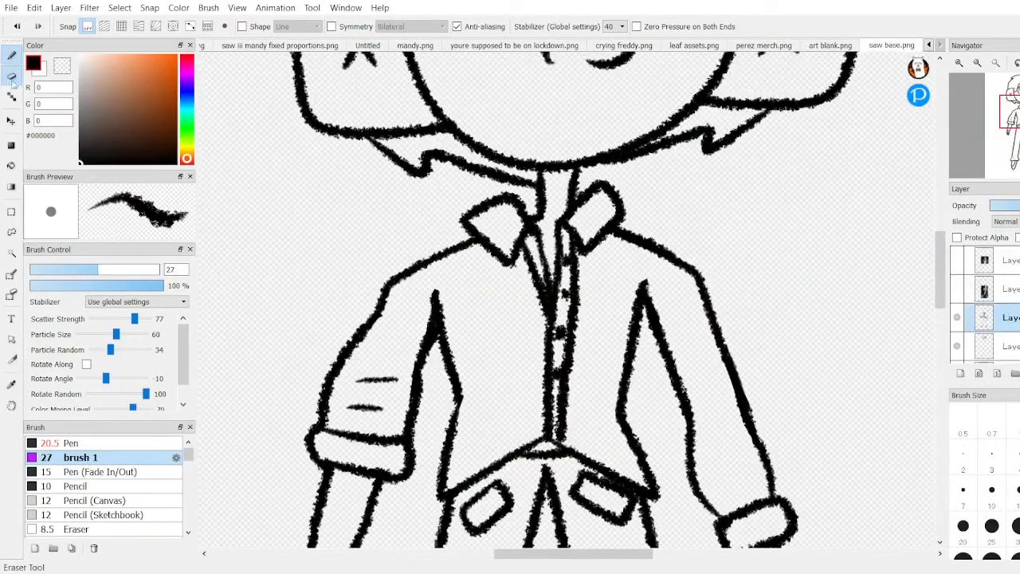
{"action": "left_click", "coordinate": [12, 76]}
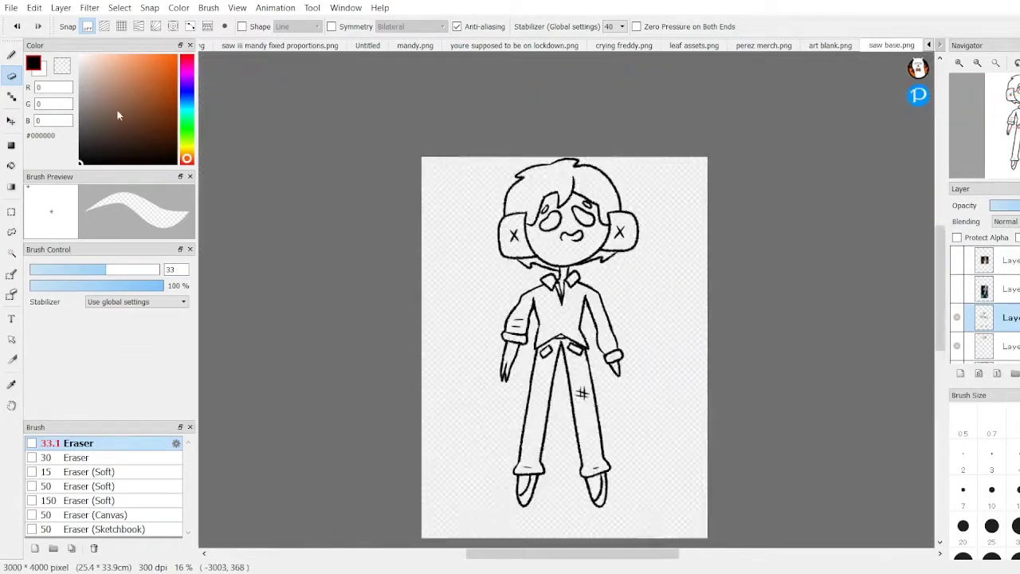
{"action": "key", "text": "b"}
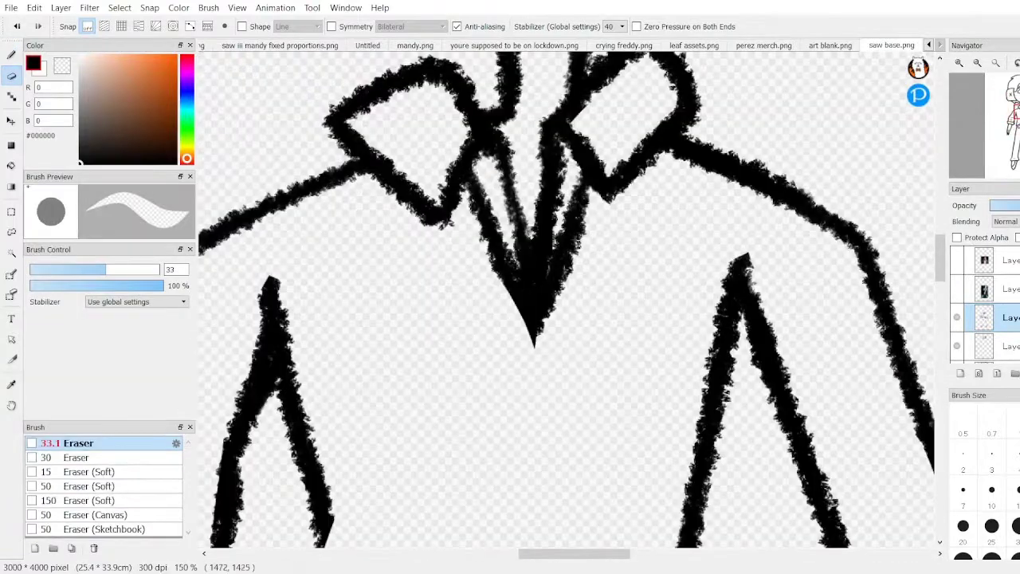
{"action": "key", "text": "b"}
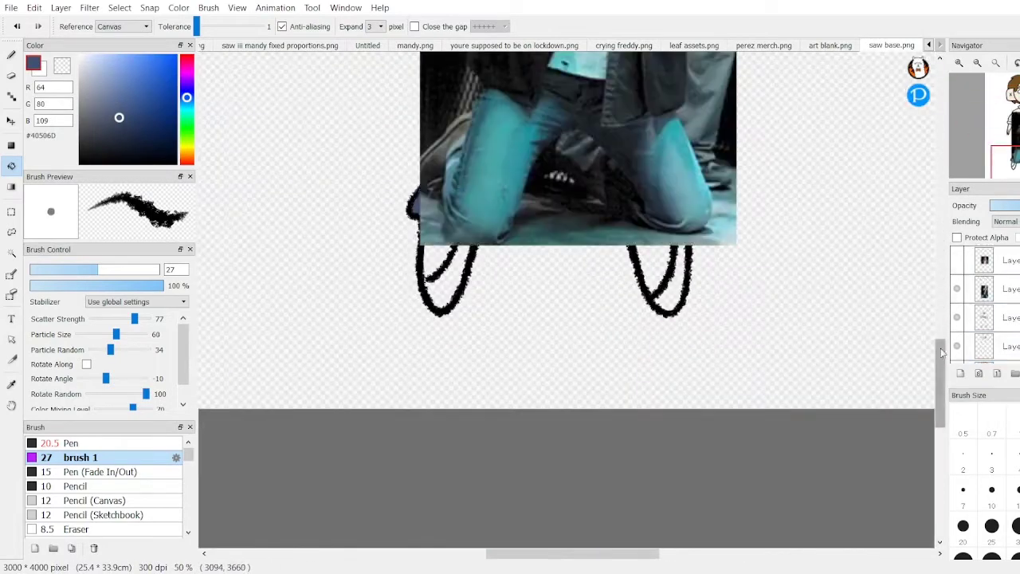
Step: Shade the eye bags blue-grey and hide the line art to inspect the flats
{"action": "left_click_drag", "start_coordinate": [88, 128], "coordinate": [64, 136]}
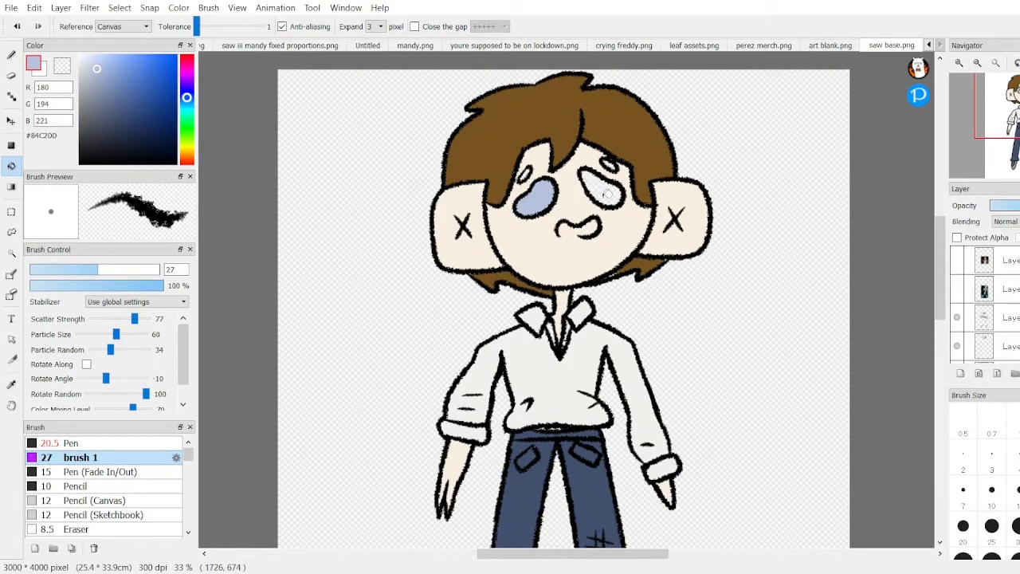
{"action": "scroll", "coordinate": [610, 191], "scroll_direction": "down", "scroll_amount": 1}
{"action": "left_click", "coordinate": [956, 260]}
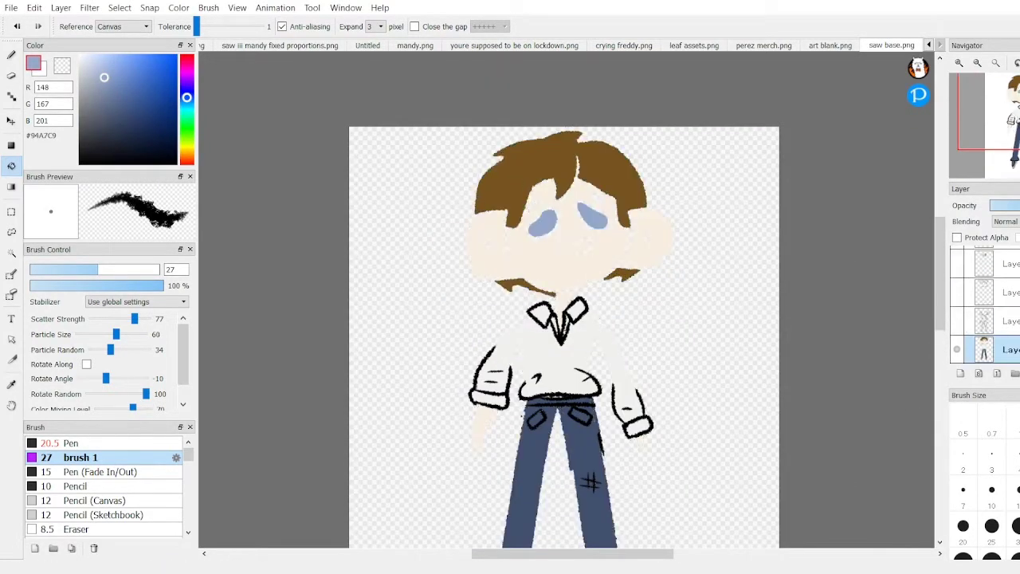
{"action": "left_click", "coordinate": [500, 271], "text": "alt"}
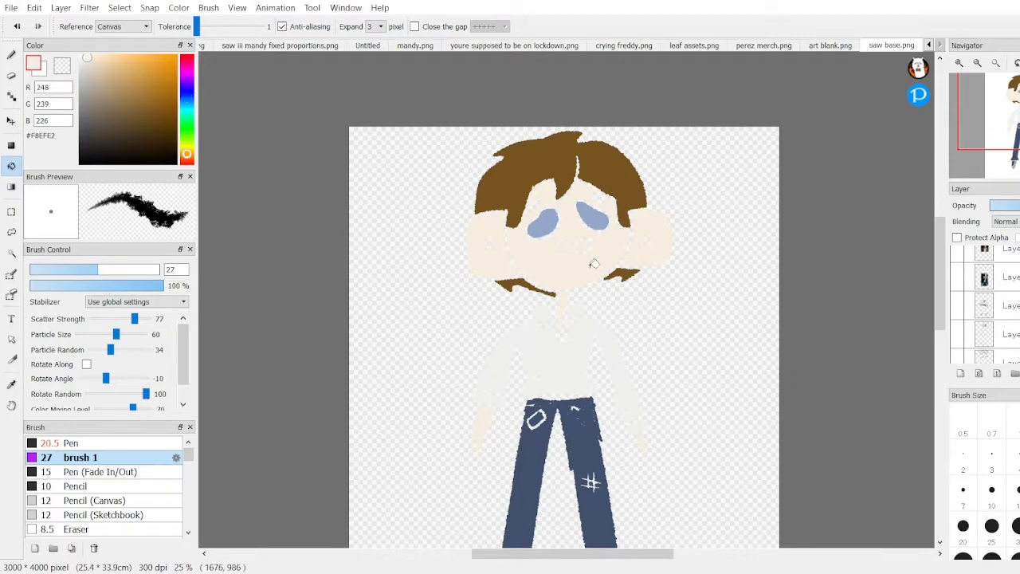
{"action": "scroll", "coordinate": [500, 274], "scroll_direction": "up", "scroll_amount": 2}
{"action": "scroll", "coordinate": [740, 220], "scroll_direction": "down", "scroll_amount": 2}
{"action": "scroll", "coordinate": [418, 256], "scroll_direction": "up", "scroll_amount": 3}
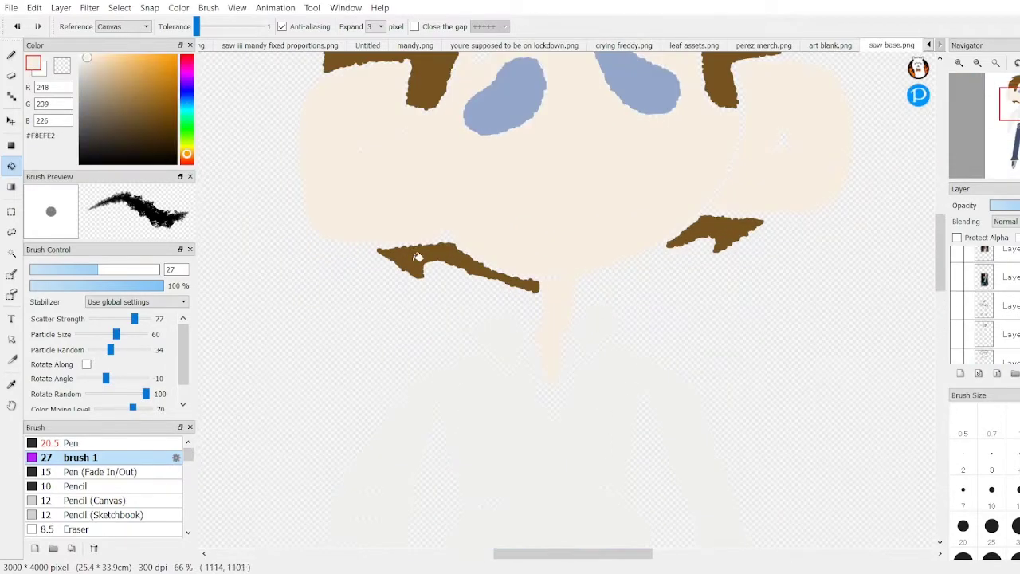
{"action": "left_click_drag", "start_coordinate": [939, 283], "coordinate": [931, 313]}
{"action": "scroll", "coordinate": [984, 311], "scroll_direction": "down", "scroll_amount": 2}
Step: Fill around the figure brown to expose gaps, then refill the shirt off-white
{"action": "left_click", "coordinate": [72, 442]}
{"action": "left_click", "coordinate": [462, 171]}
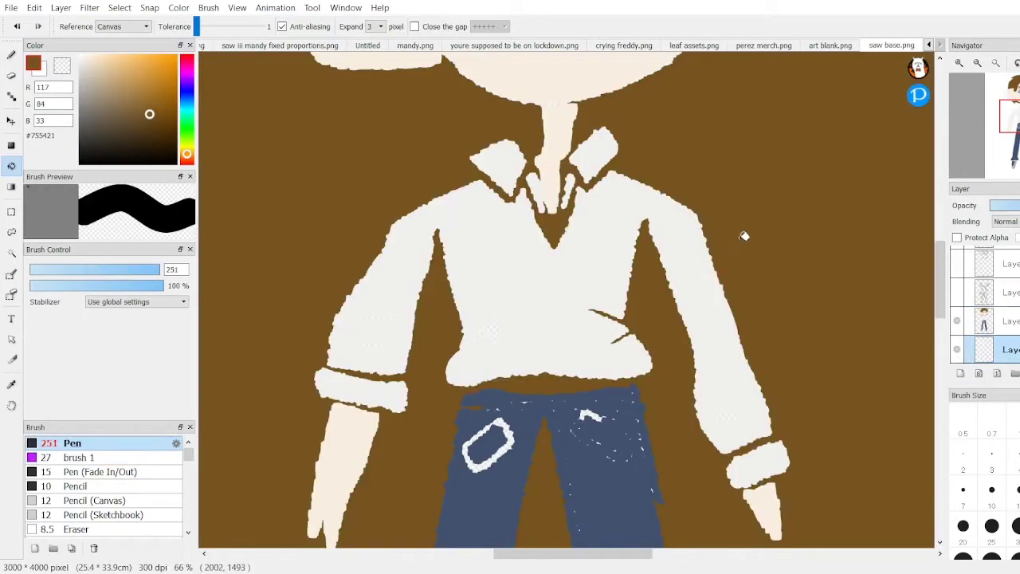
{"action": "left_click", "coordinate": [502, 161], "text": "alt"}
{"action": "left_click", "coordinate": [571, 181]}
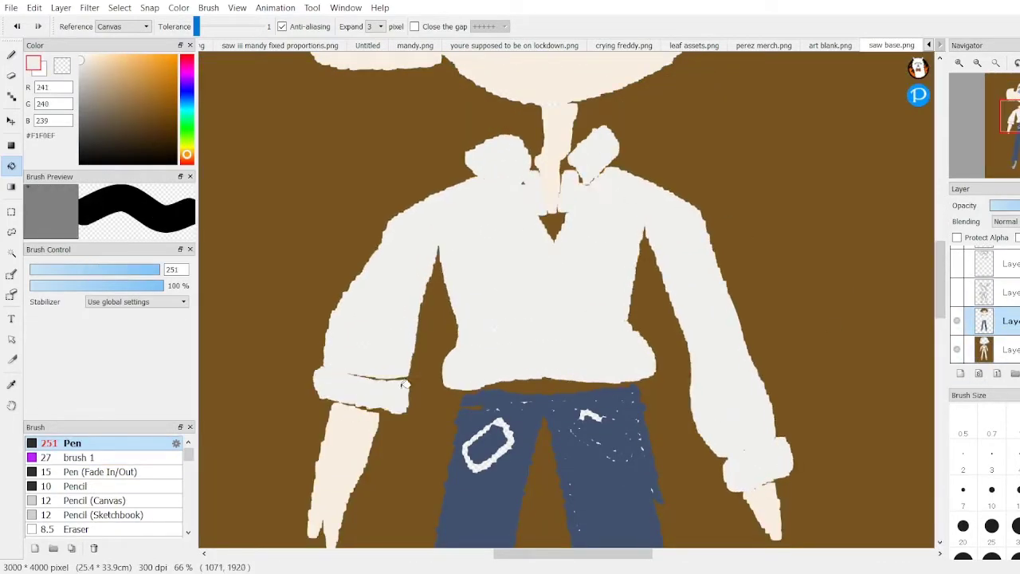
Step: Hide the brown check layer, colour the shoes grey, and show the line art again
{"action": "left_click", "coordinate": [510, 478], "text": "alt"}
{"action": "left_click", "coordinate": [956, 349]}
{"action": "scroll", "coordinate": [691, 269], "scroll_direction": "down", "scroll_amount": 5}
{"action": "left_click", "coordinate": [690, 270], "text": "alt"}
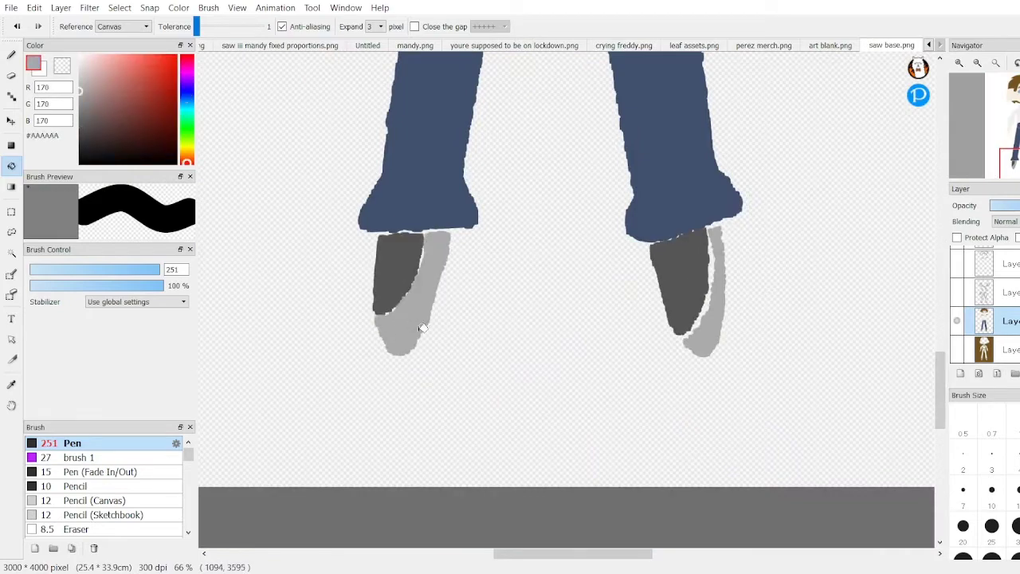
{"action": "left_click", "coordinate": [957, 291]}
{"action": "scroll", "coordinate": [251, 480], "scroll_direction": "up", "scroll_amount": 5}
Step: Undo the grey forearm fill and paint over the white waistband speck in jeans blue
{"action": "scroll", "coordinate": [251, 480], "scroll_direction": "up", "scroll_amount": 2}
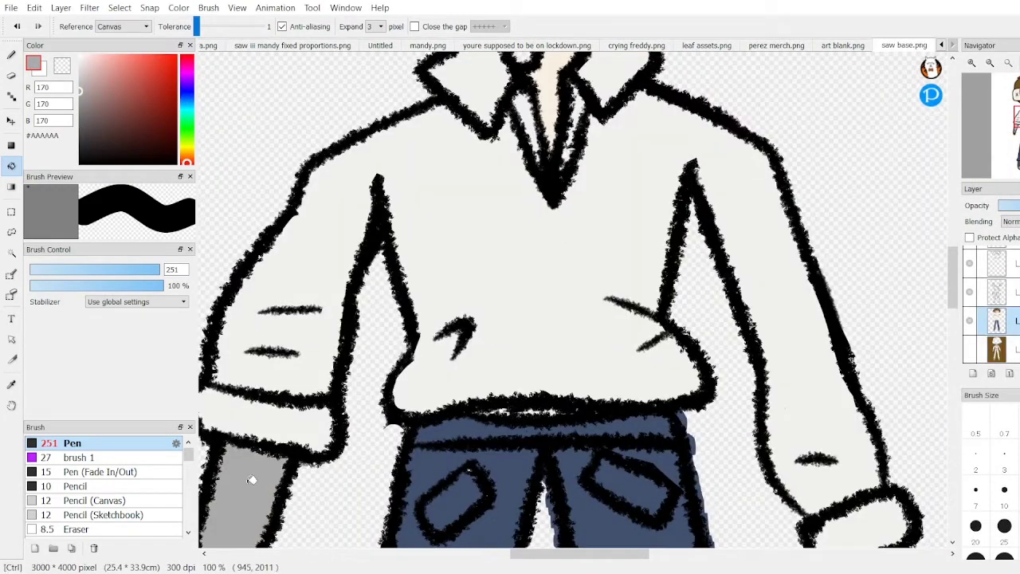
{"action": "key", "text": "ctrl+z"}
{"action": "left_click", "coordinate": [251, 480], "text": "alt"}
{"action": "key", "text": "b"}
{"action": "left_click", "coordinate": [638, 441], "text": "alt"}
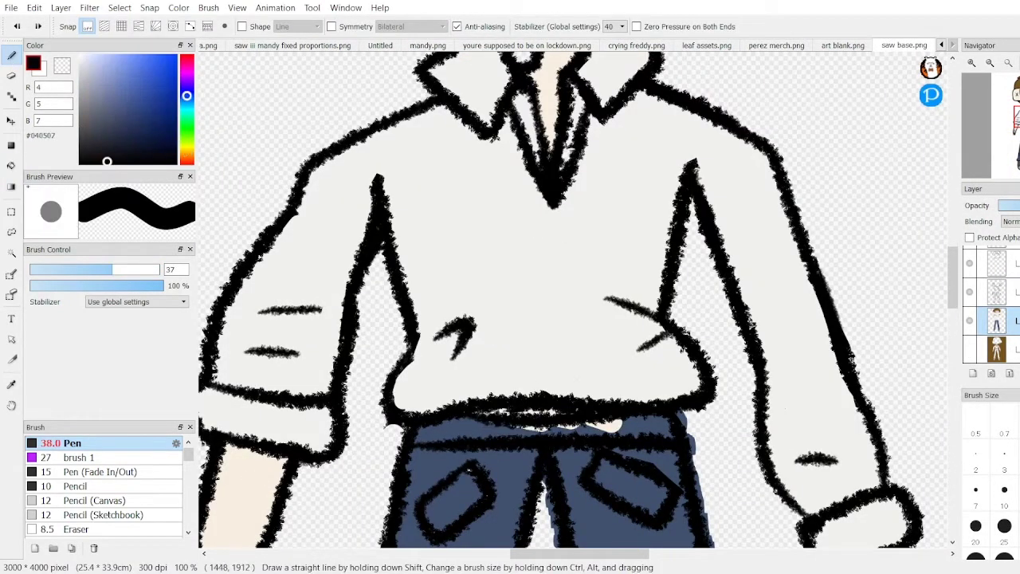
{"action": "key", "text": "ctrl+plus"}
{"action": "left_click_drag", "start_coordinate": [610, 484], "coordinate": [644, 485]}
{"action": "scroll", "coordinate": [629, 494], "scroll_direction": "down", "scroll_amount": 3}
{"action": "scroll", "coordinate": [739, 192], "scroll_direction": "up", "scroll_amount": 3}
{"action": "key", "text": "e"}
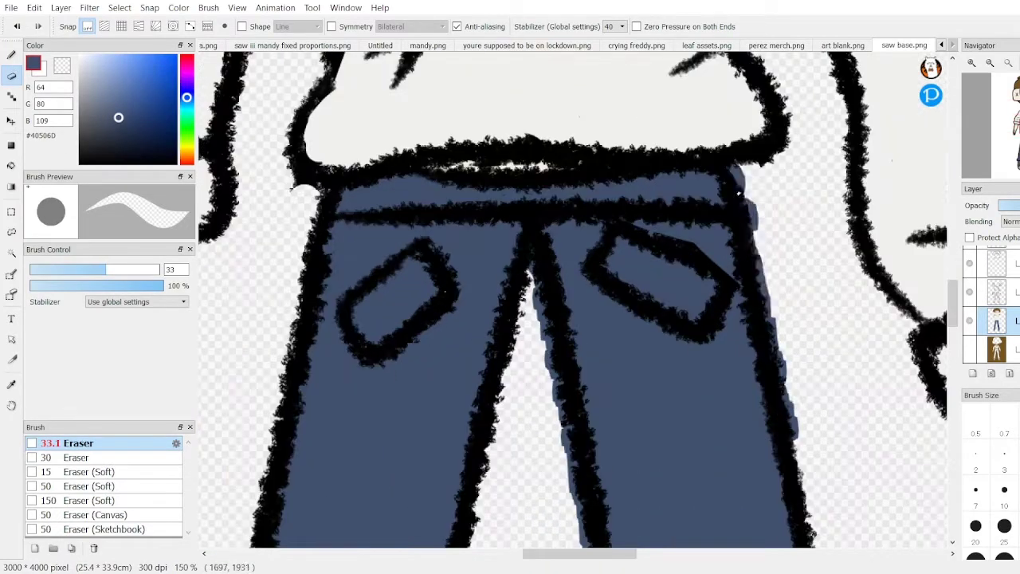
{"action": "scroll", "coordinate": [690, 137], "scroll_direction": "up", "scroll_amount": 3}
{"action": "key", "text": "b"}
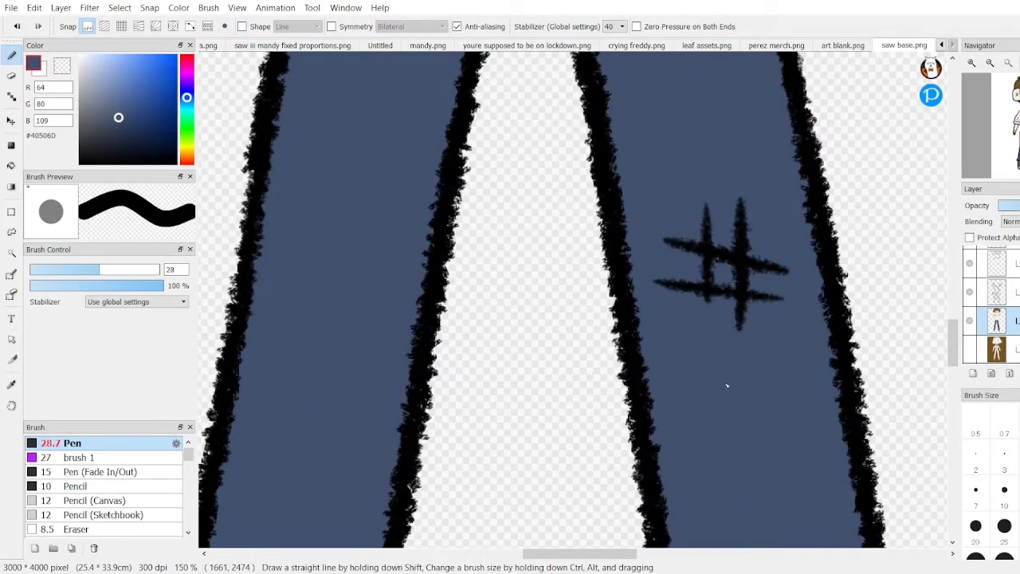
{"action": "scroll", "coordinate": [728, 387], "scroll_direction": "down", "scroll_amount": 4}
{"action": "scroll", "coordinate": [826, 442], "scroll_direction": "up", "scroll_amount": 3}
Step: On a new blank layer, fill the teeth white
{"action": "left_click", "coordinate": [826, 442], "text": "alt"}
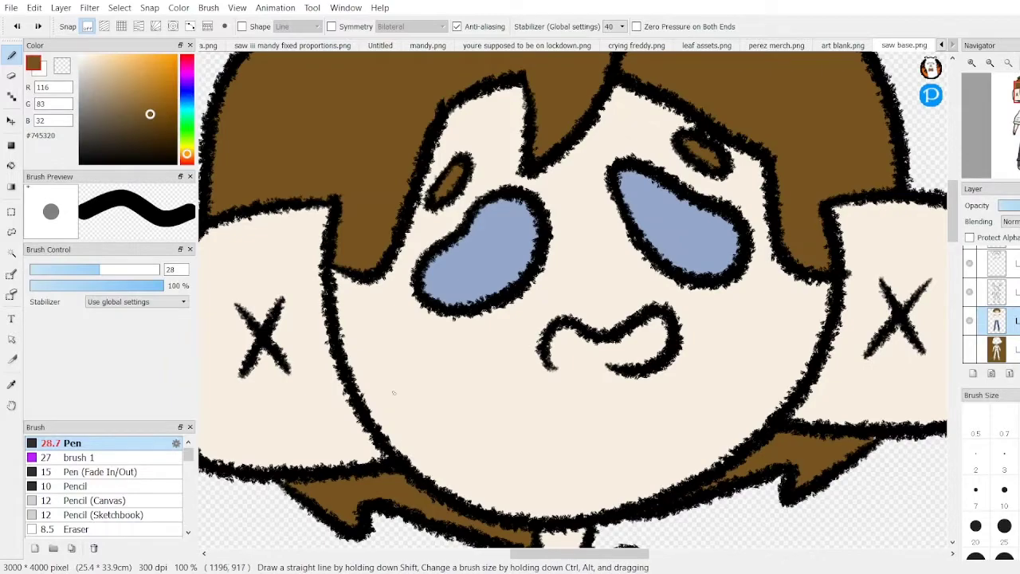
{"action": "key", "text": "ctrl+shift+n"}
{"action": "key", "text": "x"}
{"action": "scroll", "coordinate": [564, 351], "scroll_direction": "up", "scroll_amount": 2}
{"action": "left_click", "coordinate": [80, 456]}
{"action": "key", "text": "g"}
{"action": "scroll", "coordinate": [564, 351], "scroll_direction": "down", "scroll_amount": 4}
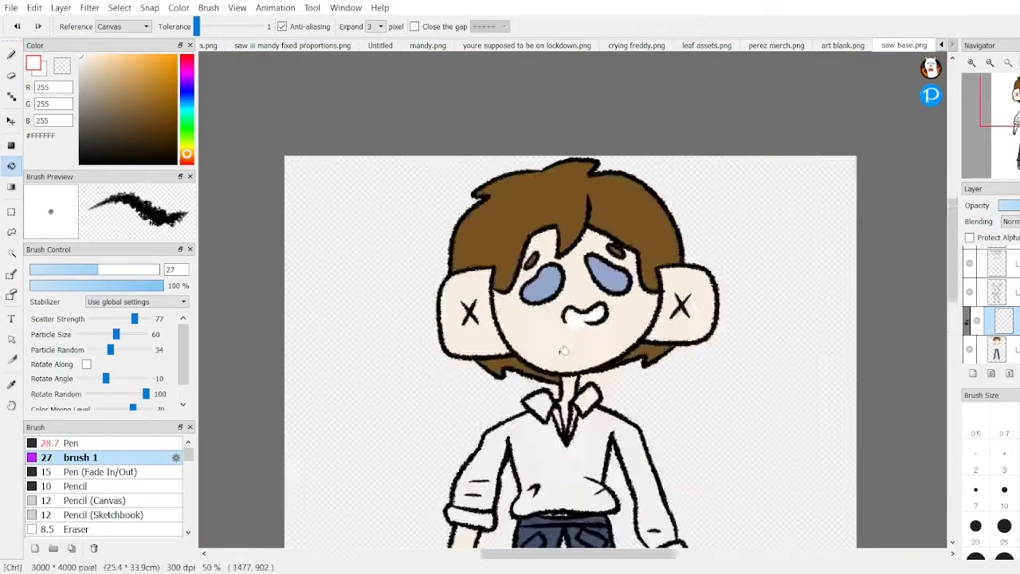
{"action": "scroll", "coordinate": [563, 351], "scroll_direction": "up", "scroll_amount": 5}
{"action": "key", "text": "e"}
{"action": "key", "text": "b"}
{"action": "scroll", "coordinate": [574, 302], "scroll_direction": "down", "scroll_amount": 4}
{"action": "scroll", "coordinate": [574, 303], "scroll_direction": "up", "scroll_amount": 3}
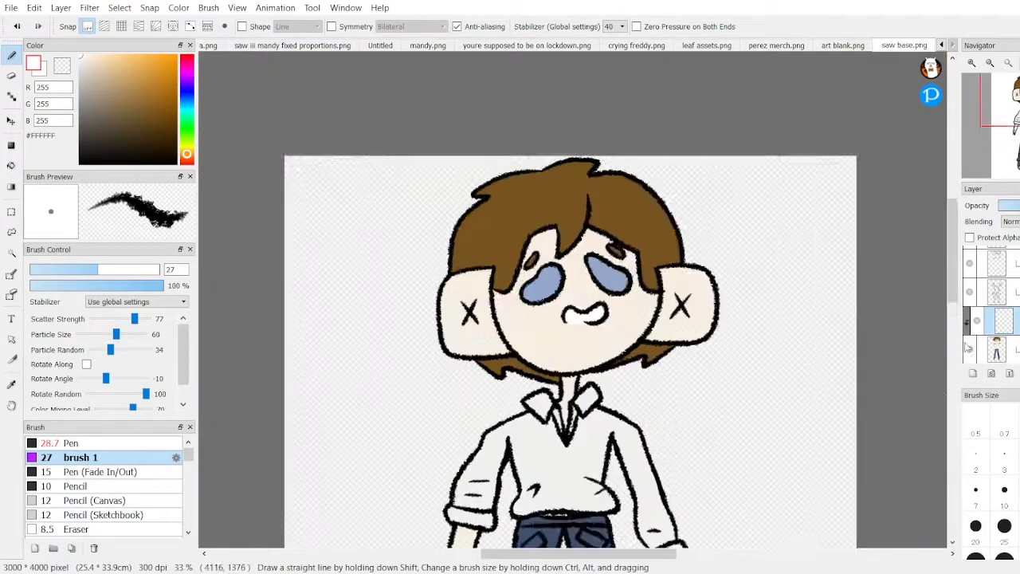
{"action": "scroll", "coordinate": [574, 302], "scroll_direction": "down", "scroll_amount": 5}
Step: Paint blood-red smears on the sleeve cuff and the left needle
{"action": "left_click", "coordinate": [126, 68]}
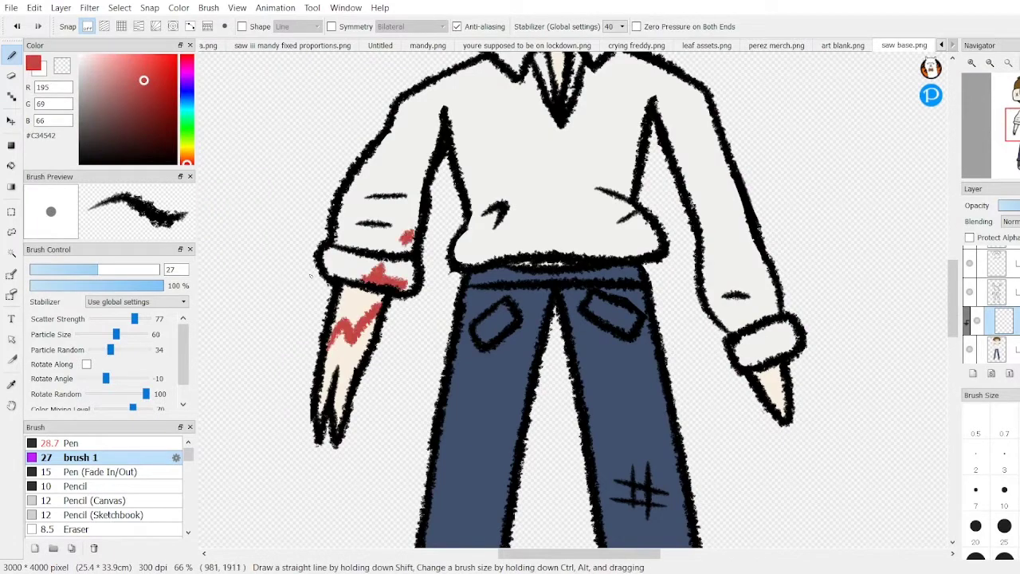
{"action": "left_click", "coordinate": [370, 199]}
{"action": "key", "text": "g"}
{"action": "left_click", "coordinate": [351, 374]}
{"action": "key", "text": "b"}
{"action": "scroll", "coordinate": [379, 392], "scroll_direction": "down", "scroll_amount": 3}
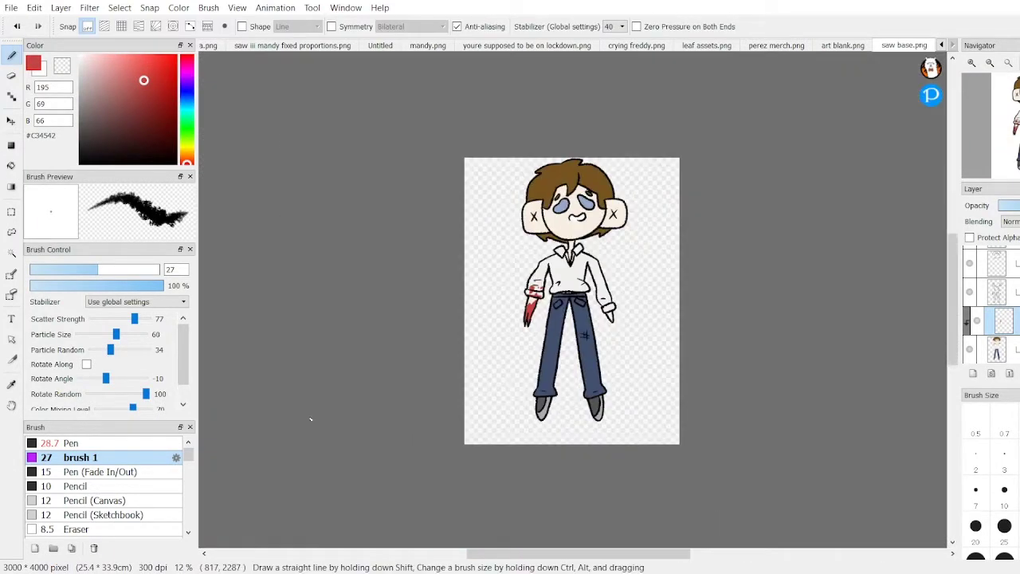
{"action": "scroll", "coordinate": [379, 392], "scroll_direction": "up", "scroll_amount": 3}
{"action": "scroll", "coordinate": [574, 303], "scroll_direction": "down", "scroll_amount": 3}
{"action": "scroll", "coordinate": [573, 303], "scroll_direction": "up", "scroll_amount": 3}
Step: Select the shading layer and pick light grey for the shirt
{"action": "left_click", "coordinate": [1003, 322]}
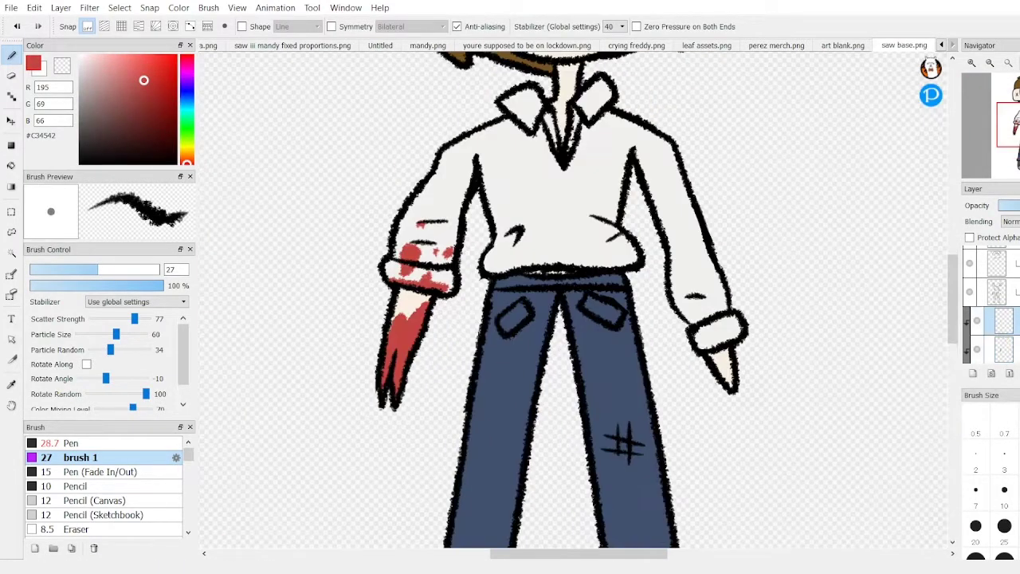
{"action": "scroll", "coordinate": [574, 303], "scroll_direction": "up", "scroll_amount": 2}
{"action": "left_click", "coordinate": [80, 76]}
Step: Shade the shirt creases, sleeves and left collar in light grey
{"action": "left_click_drag", "start_coordinate": [610, 136], "coordinate": [670, 177]}
{"action": "left_click_drag", "start_coordinate": [426, 198], "coordinate": [454, 169]}
{"action": "left_click_drag", "start_coordinate": [270, 153], "coordinate": [319, 148]}
{"action": "left_click_drag", "start_coordinate": [240, 192], "coordinate": [297, 188]}
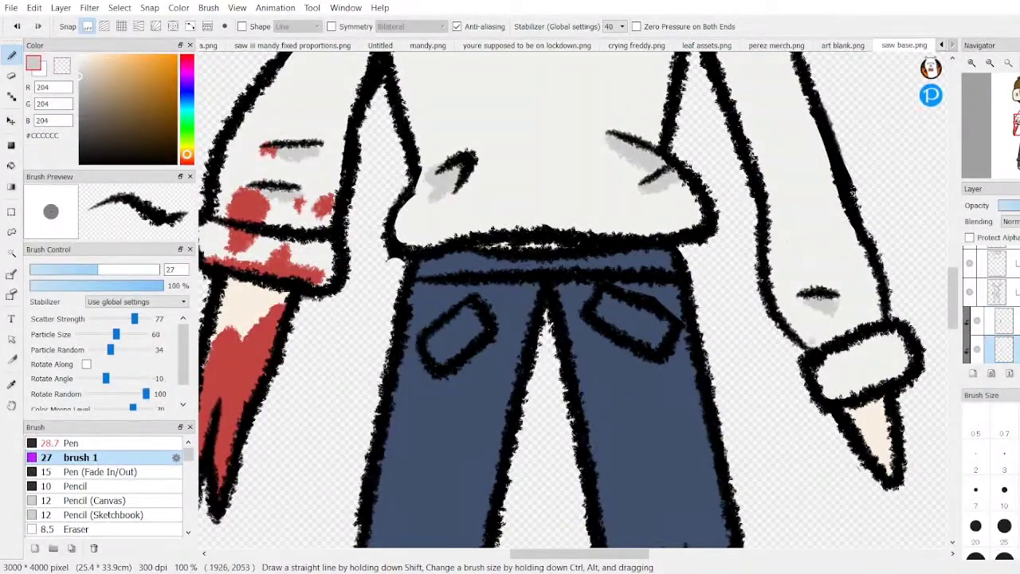
{"action": "scroll", "coordinate": [574, 303], "scroll_direction": "up", "scroll_amount": 5}
{"action": "left_click_drag", "start_coordinate": [520, 383], "coordinate": [535, 431]}
{"action": "scroll", "coordinate": [575, 215], "scroll_direction": "down", "scroll_amount": 2}
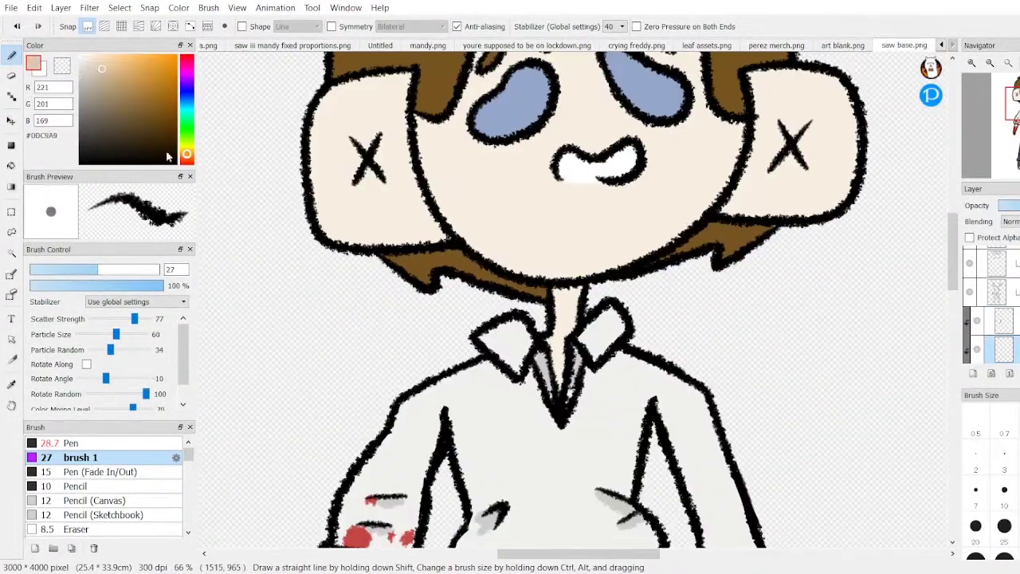
Step: Add tan blush to both cheeks and fill the ears with blush
{"action": "left_click_drag", "start_coordinate": [434, 180], "coordinate": [485, 221]}
{"action": "left_click_drag", "start_coordinate": [661, 184], "coordinate": [620, 236]}
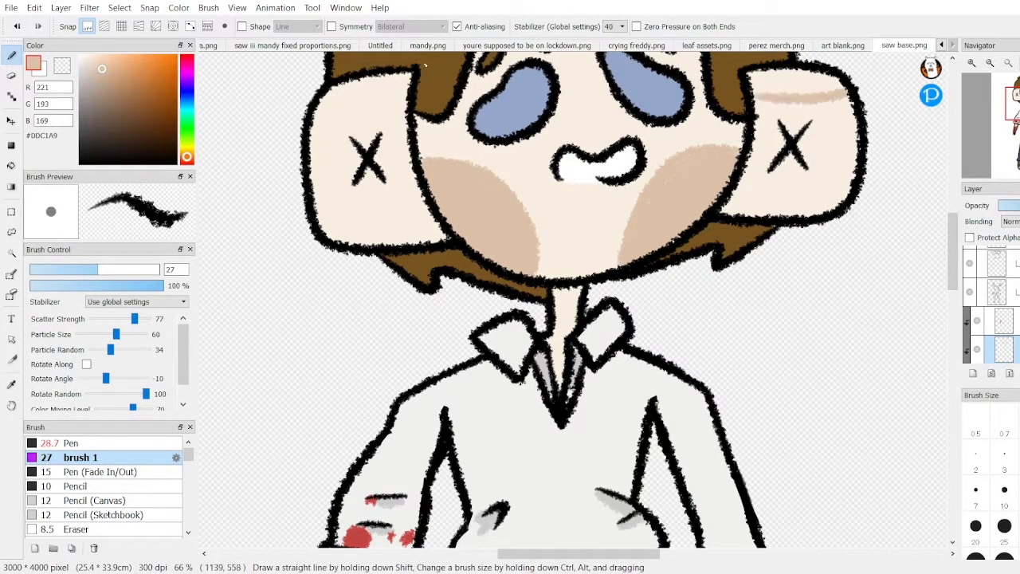
{"action": "key", "text": "e"}
{"action": "scroll", "coordinate": [758, 141], "scroll_direction": "down", "scroll_amount": 4}
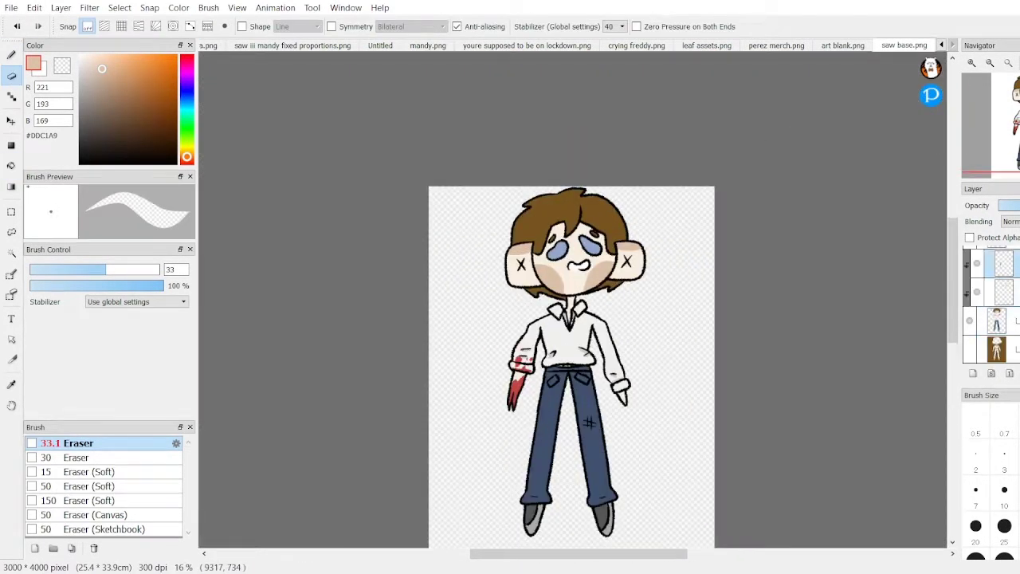
{"action": "key", "text": "g"}
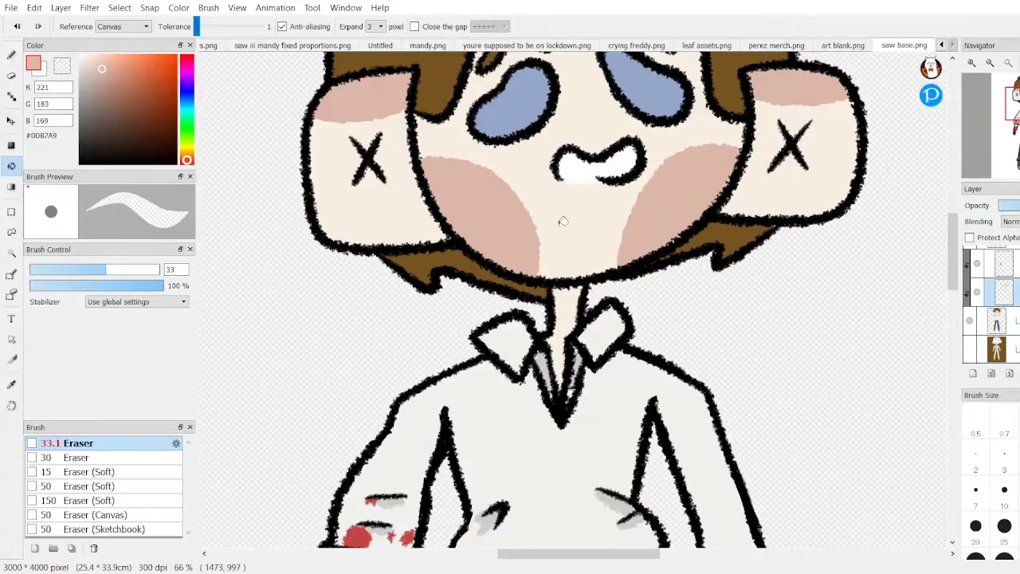
{"action": "key", "text": "b"}
{"action": "scroll", "coordinate": [563, 221], "scroll_direction": "up", "scroll_amount": 2}
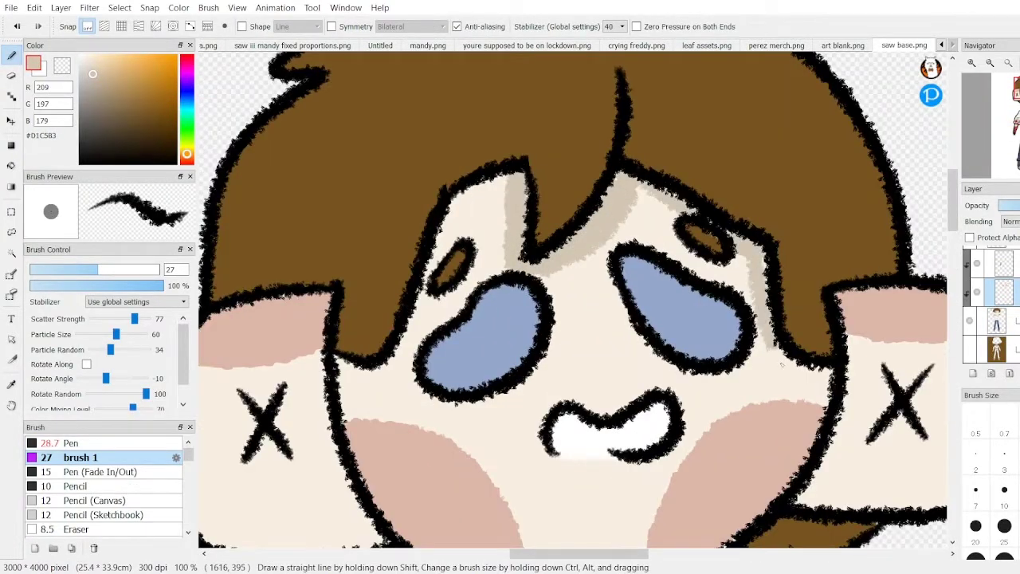
{"action": "key", "text": "e"}
Step: Shadow the forehead beneath the fringe with the dark hair brown
{"action": "left_click", "coordinate": [731, 139], "text": "alt"}
{"action": "key", "text": "b"}
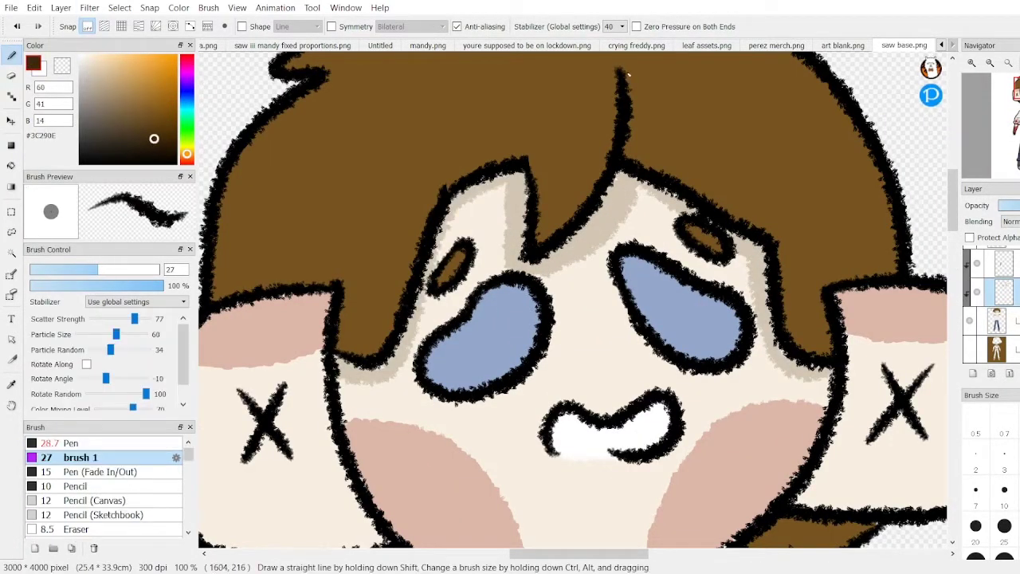
{"action": "scroll", "coordinate": [554, 278], "scroll_direction": "down", "scroll_amount": 5}
{"action": "scroll", "coordinate": [560, 334], "scroll_direction": "up", "scroll_amount": 5}
{"action": "scroll", "coordinate": [938, 285], "scroll_direction": "up", "scroll_amount": 1}
Step: Draw horizontal jeans-blue stripes across the shirt front on the figure layer
{"action": "left_click", "coordinate": [996, 320]}
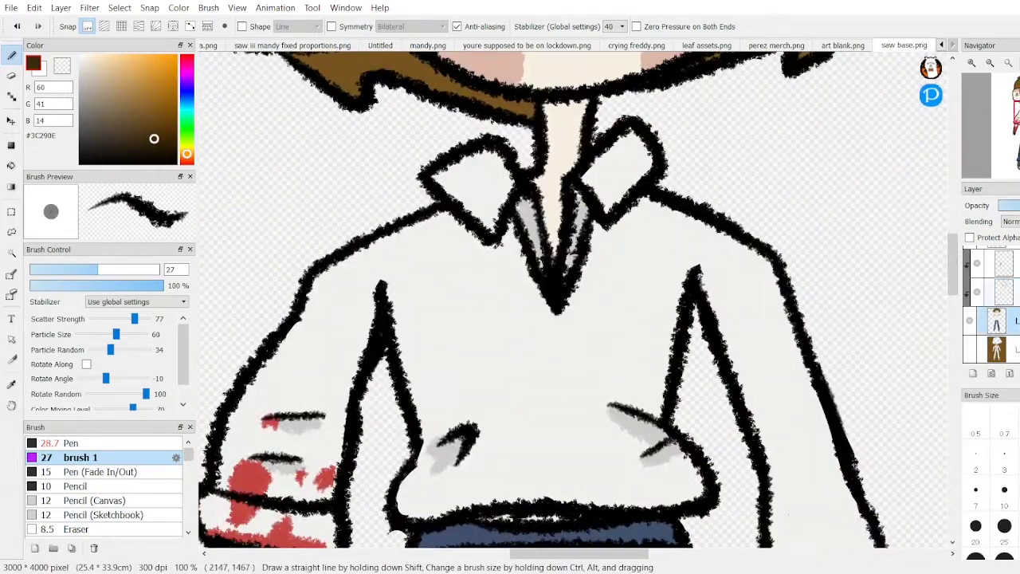
{"action": "scroll", "coordinate": [558, 318], "scroll_direction": "down", "scroll_amount": 5}
{"action": "scroll", "coordinate": [558, 319], "scroll_direction": "up", "scroll_amount": 4}
{"action": "scroll", "coordinate": [997, 313], "scroll_direction": "up", "scroll_amount": 1}
{"action": "left_click", "coordinate": [612, 528], "text": "alt"}
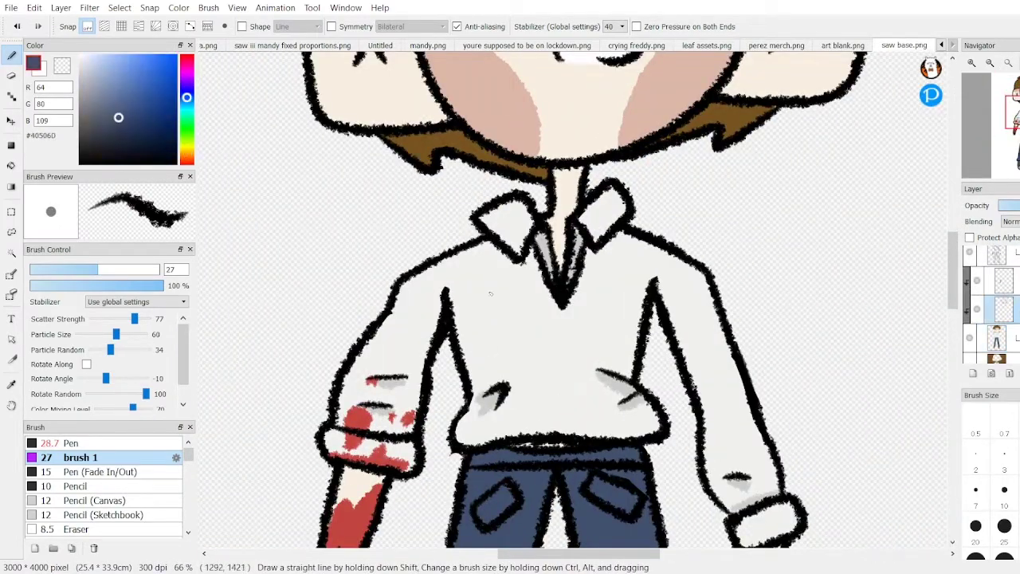
{"action": "left_click_drag", "start_coordinate": [667, 326], "coordinate": [459, 326]}
{"action": "left_click_drag", "start_coordinate": [645, 361], "coordinate": [465, 361]}
Step: Undo a stray lower stripe and lighten the shirt stripe layer
{"action": "mouse_move", "coordinate": [652, 293]}
{"action": "left_mouse_down"}
{"action": "mouse_move", "coordinate": [447, 293]}
{"action": "mouse_move", "coordinate": [655, 289]}
{"action": "left_mouse_up"}
{"action": "key", "text": "ctrl+z"}
{"action": "key", "text": "ctrl+z"}
{"action": "key", "text": "ctrl+z"}
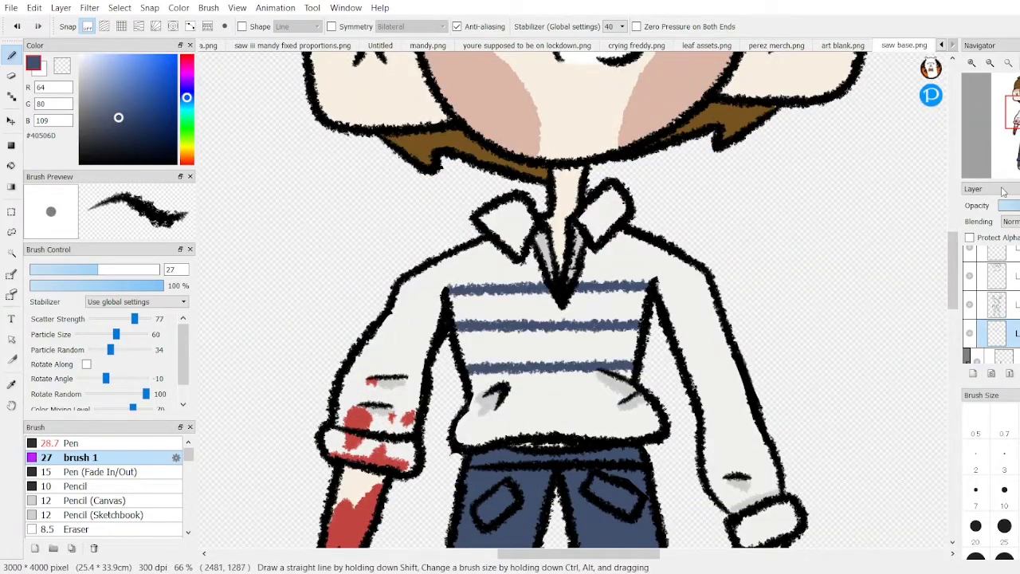
{"action": "key", "text": "ctrl+minus"}
{"action": "key", "text": "ctrl+minus"}
{"action": "key", "text": "ctrl+minus"}
{"action": "key", "text": "ctrl+minus"}
{"action": "key", "text": "ctrl+minus"}
{"action": "key", "text": "ctrl+plus"}
{"action": "key", "text": "ctrl+plus"}
{"action": "key", "text": "ctrl+plus"}
{"action": "key", "text": "ctrl+plus"}
{"action": "key", "text": "ctrl+plus"}
{"action": "scroll", "coordinate": [574, 303], "scroll_direction": "down", "scroll_amount": 3}
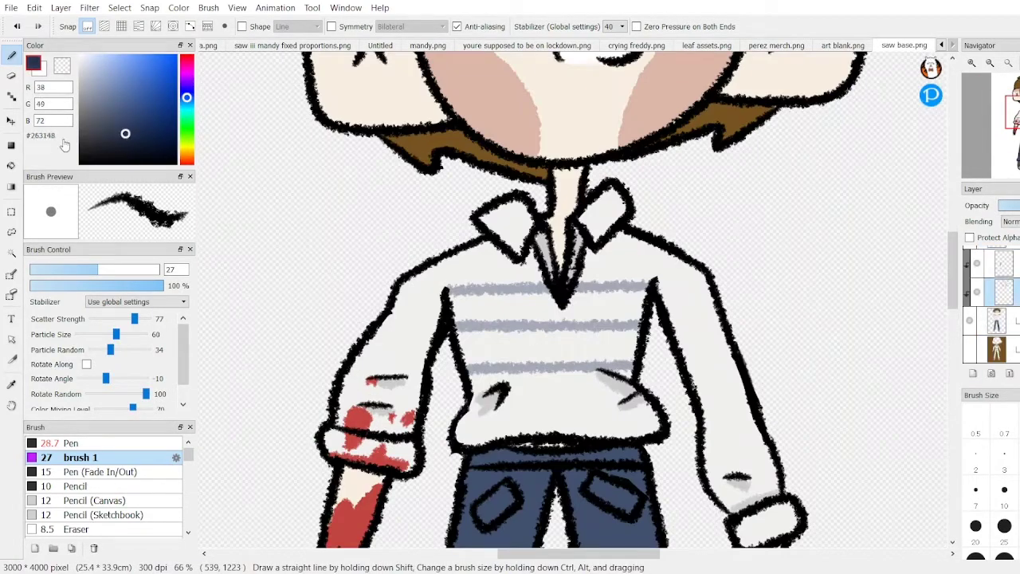
{"action": "left_click", "coordinate": [11, 165]}
{"action": "scroll", "coordinate": [574, 303], "scroll_direction": "down", "scroll_amount": 3}
Step: Shade inside both eyes with a darker blue
{"action": "key", "text": "b"}
{"action": "scroll", "coordinate": [688, 228], "scroll_direction": "down", "scroll_amount": 5}
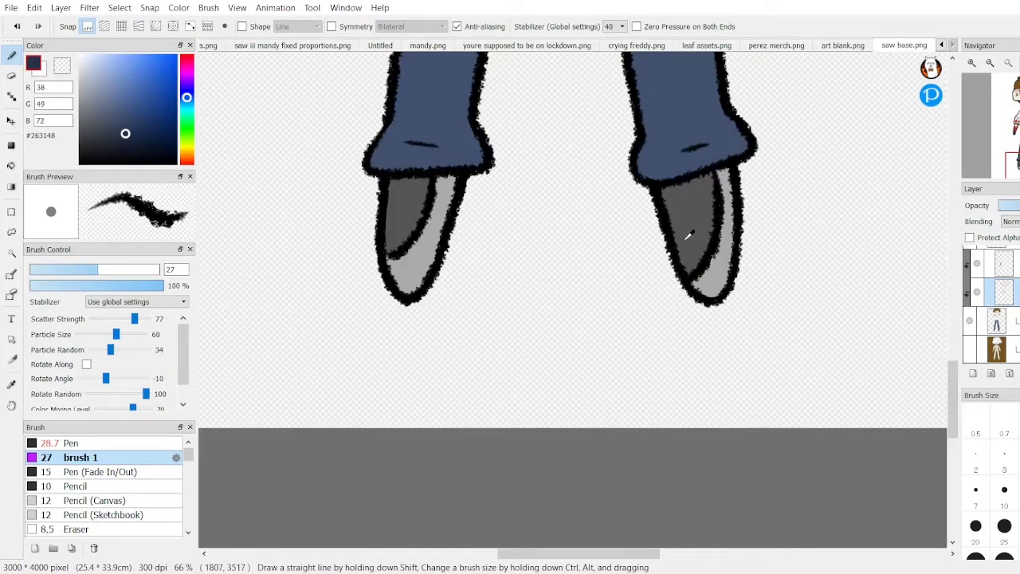
{"action": "left_click", "coordinate": [420, 180], "text": "alt"}
{"action": "left_click", "coordinate": [446, 180], "text": "alt"}
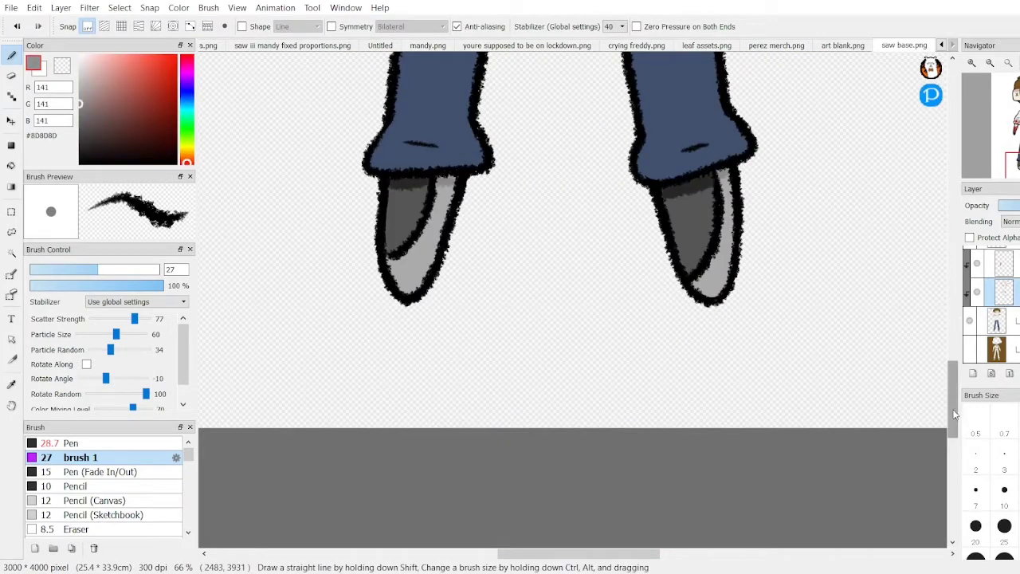
{"action": "left_click_drag", "start_coordinate": [954, 414], "coordinate": [954, 379]}
{"action": "left_click", "coordinate": [686, 360], "text": "alt"}
{"action": "scroll", "coordinate": [858, 386], "scroll_direction": "down", "scroll_amount": 3}
{"action": "scroll", "coordinate": [504, 133], "scroll_direction": "up", "scroll_amount": 6}
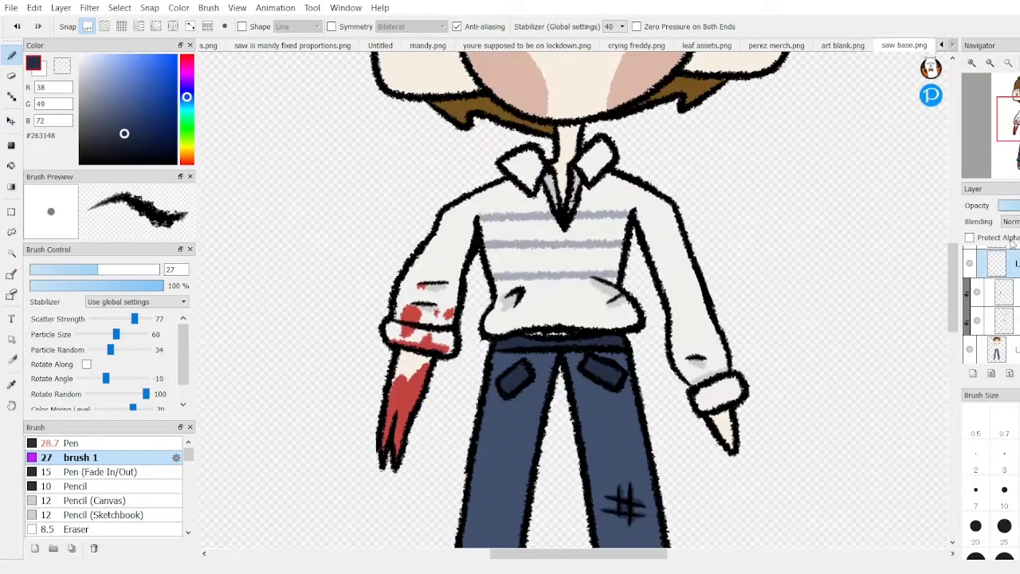
{"action": "left_click", "coordinate": [503, 133], "text": "alt"}
{"action": "left_click_drag", "start_coordinate": [504, 133], "coordinate": [478, 144]}
{"action": "left_click_drag", "start_coordinate": [629, 100], "coordinate": [744, 158]}
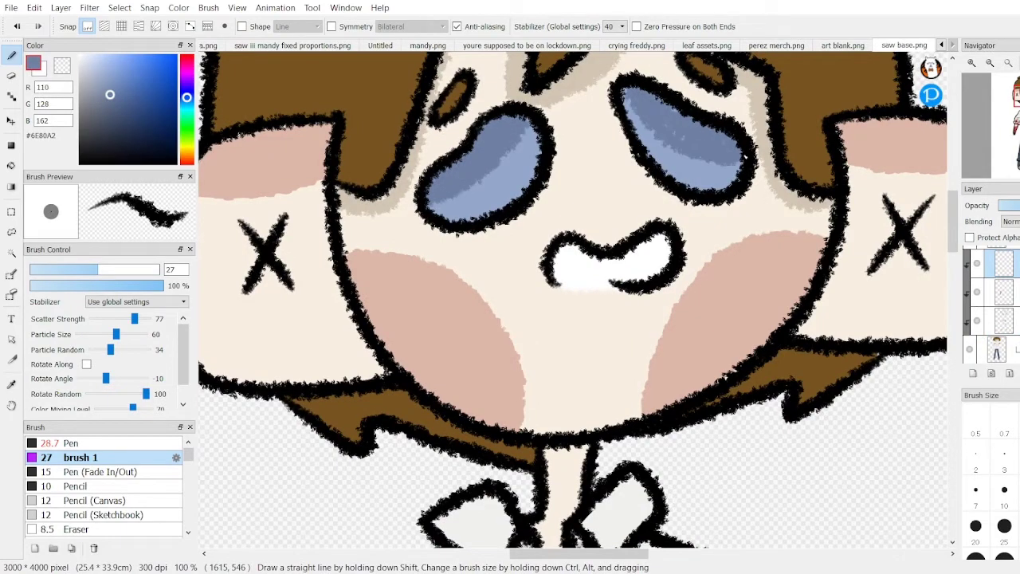
Step: Paint white highlights on the hair, both cheeks and the ear blush
{"action": "key", "text": "e"}
{"action": "scroll", "coordinate": [572, 150], "scroll_direction": "down", "scroll_amount": 3}
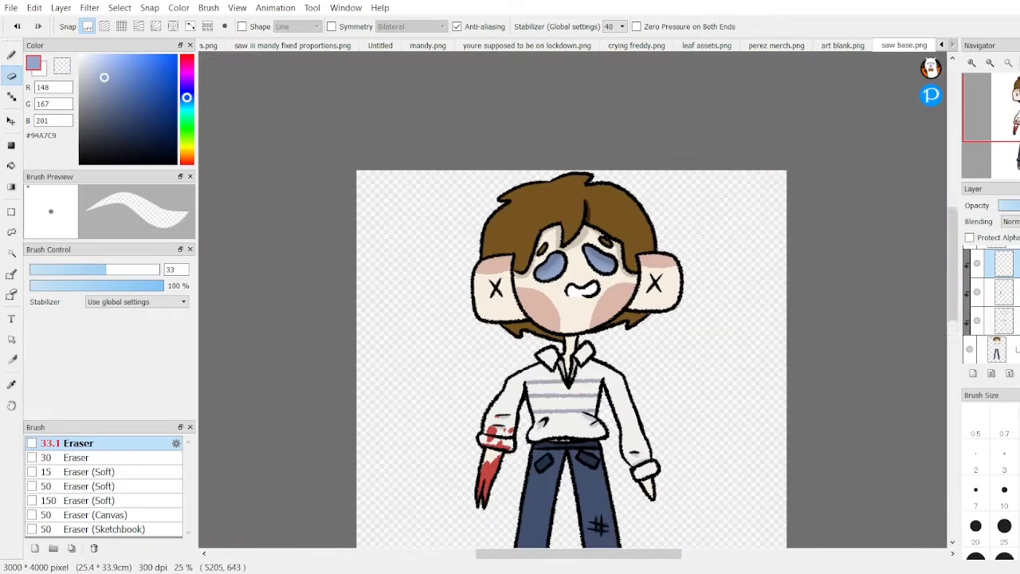
{"action": "scroll", "coordinate": [572, 151], "scroll_direction": "up", "scroll_amount": 2}
{"action": "key", "text": "b"}
{"action": "left_click_drag", "start_coordinate": [442, 144], "coordinate": [483, 116]}
{"action": "scroll", "coordinate": [482, 118], "scroll_direction": "down", "scroll_amount": 3}
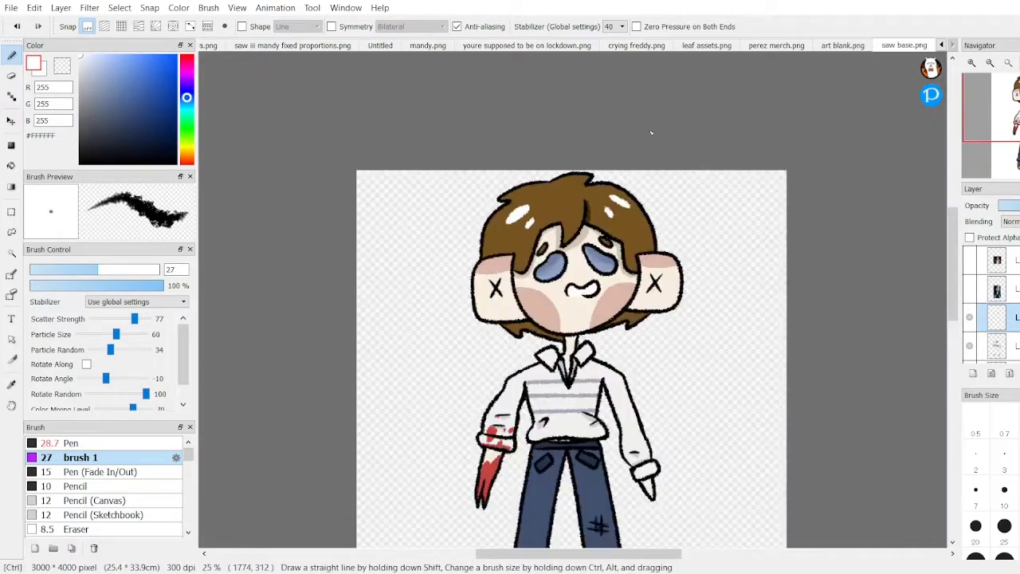
{"action": "scroll", "coordinate": [558, 239], "scroll_direction": "up", "scroll_amount": 3}
{"action": "left_click_drag", "start_coordinate": [464, 299], "coordinate": [466, 329]}
{"action": "left_click_drag", "start_coordinate": [481, 302], "coordinate": [483, 331]}
{"action": "left_click_drag", "start_coordinate": [497, 305], "coordinate": [498, 334]}
{"action": "left_click_drag", "start_coordinate": [655, 307], "coordinate": [656, 327]}
{"action": "left_click_drag", "start_coordinate": [677, 288], "coordinate": [678, 293]}
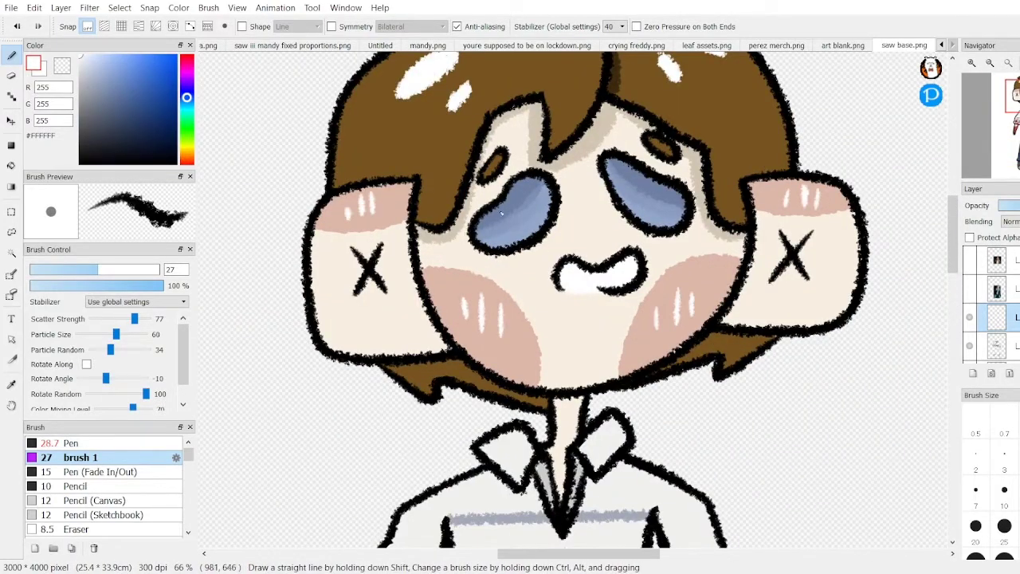
Step: Switch to the saw base.png tab showing its blank outline
{"action": "left_click", "coordinate": [672, 181], "text": "alt"}
{"action": "scroll", "coordinate": [672, 181], "scroll_direction": "down", "scroll_amount": 4}
{"action": "scroll", "coordinate": [672, 181], "scroll_direction": "down", "scroll_amount": 1}
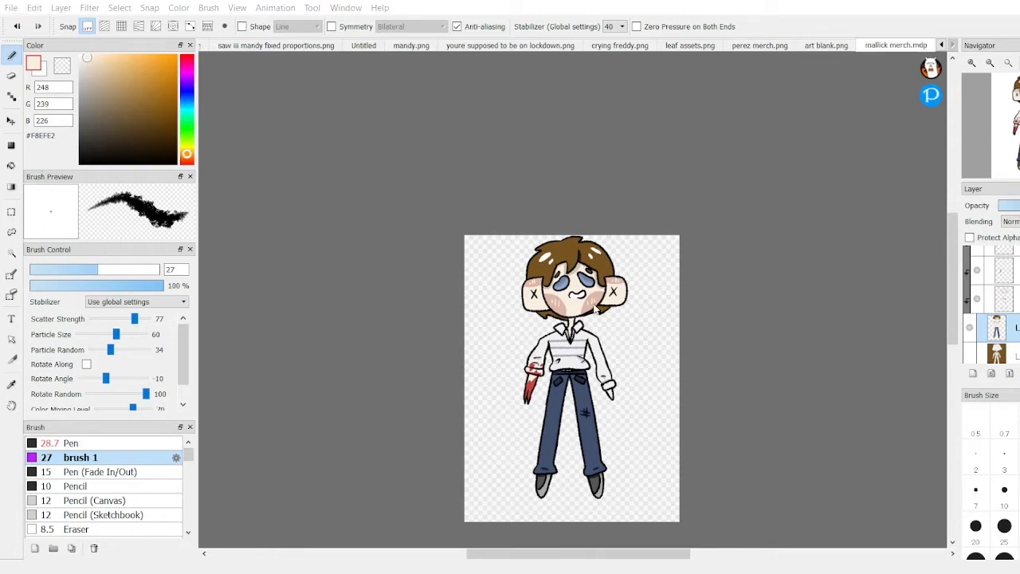
{"action": "key", "text": "ctrl+Tab"}
{"action": "key", "text": "ctrl+Tab"}
{"action": "key", "text": "ctrl+Tab"}
{"action": "key", "text": "ctrl+Tab"}
{"action": "key", "text": "ctrl+Tab"}
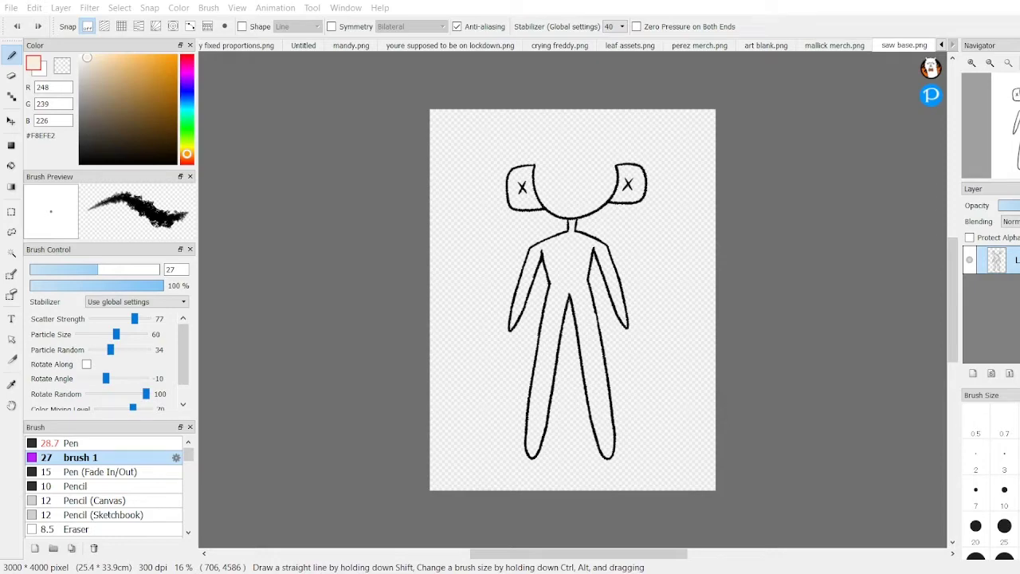
Step: Paste the character reference photo onto saw base.png and undo stray hair strokes
{"action": "key", "text": "ctrl+v"}
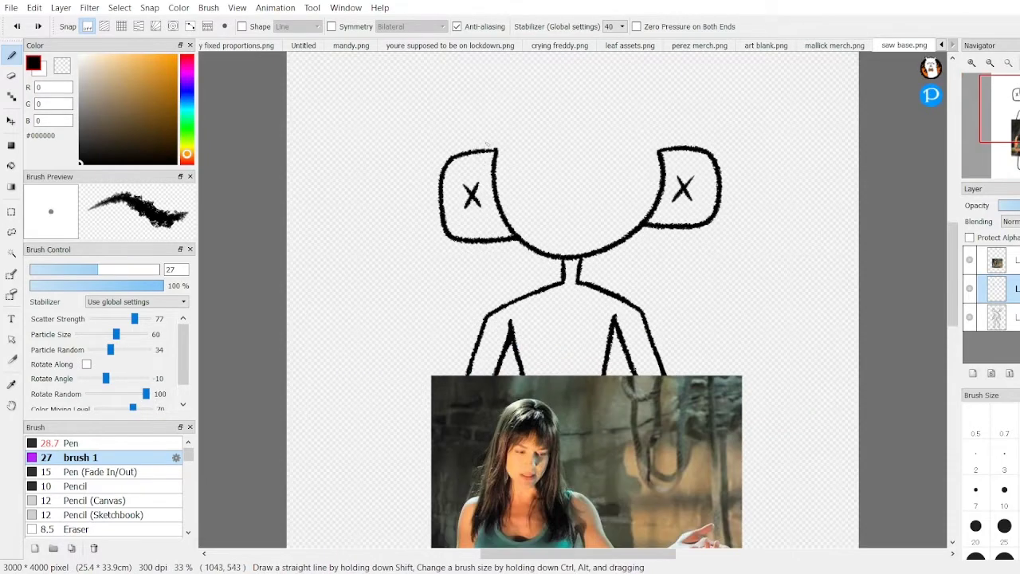
{"action": "key", "text": "ctrl+z"}
{"action": "key", "text": "ctrl+z"}
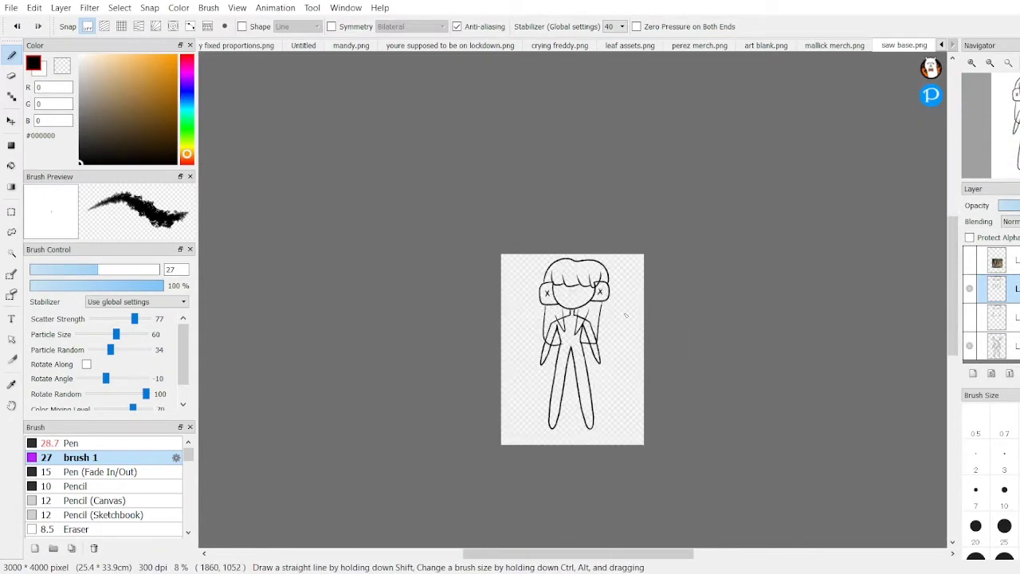
Step: Draw a hair strand with a small flick on the right side of the head
{"action": "key", "text": "e"}
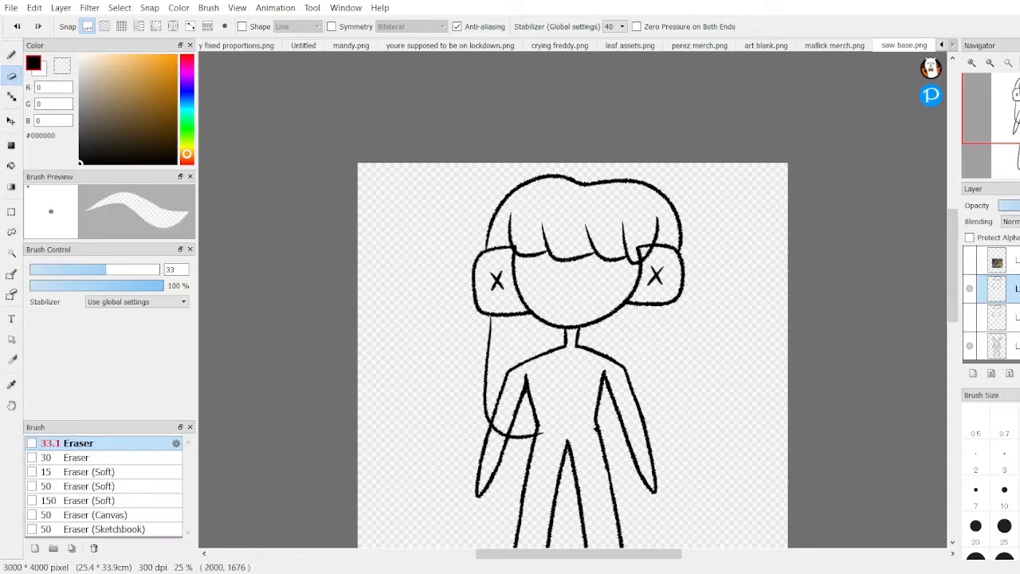
{"action": "key", "text": "b"}
{"action": "left_click_drag", "start_coordinate": [660, 308], "coordinate": [654, 428]}
{"action": "scroll", "coordinate": [572, 355], "scroll_direction": "down", "scroll_amount": 2}
{"action": "scroll", "coordinate": [573, 355], "scroll_direction": "up", "scroll_amount": 3}
{"action": "left_click_drag", "start_coordinate": [654, 357], "coordinate": [672, 394]}
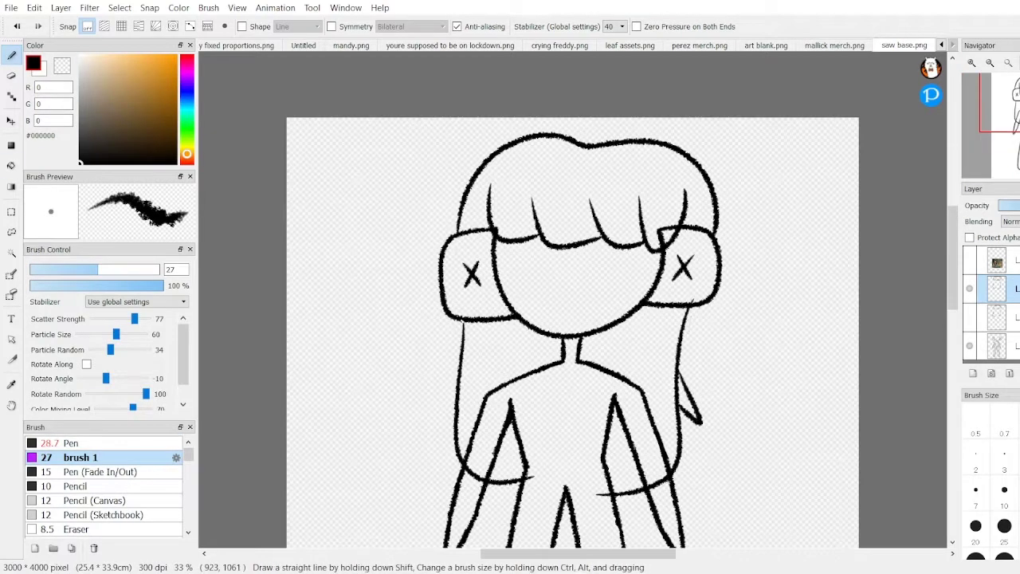
{"action": "scroll", "coordinate": [413, 412], "scroll_direction": "down", "scroll_amount": 1}
{"action": "scroll", "coordinate": [412, 412], "scroll_direction": "up", "scroll_amount": 2}
Step: Add a new centre bang stroke to the hair
{"action": "key", "text": "e"}
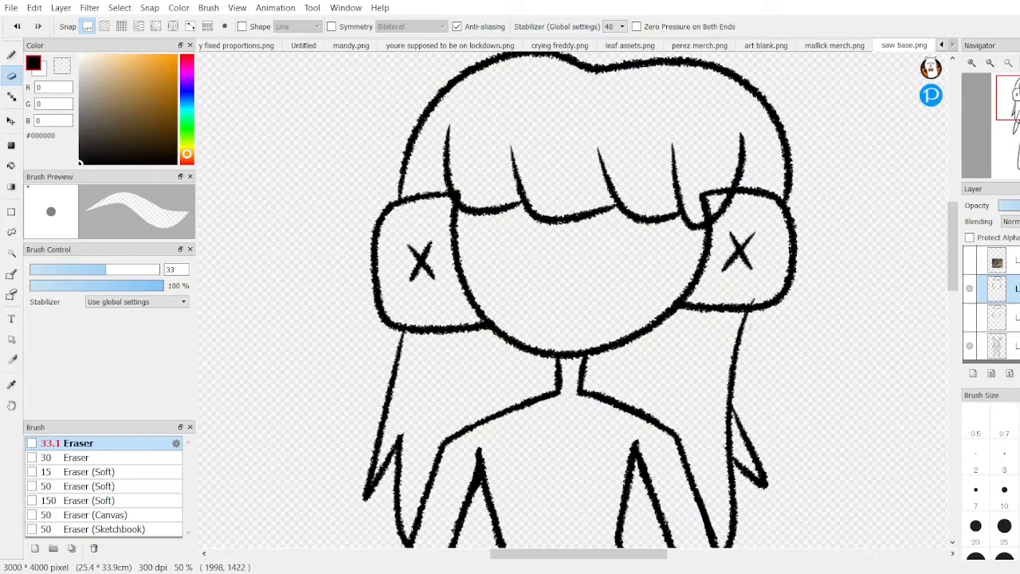
{"action": "key", "text": "b"}
{"action": "scroll", "coordinate": [573, 215], "scroll_direction": "down", "scroll_amount": 2}
{"action": "scroll", "coordinate": [574, 215], "scroll_direction": "up", "scroll_amount": 2}
{"action": "left_click_drag", "start_coordinate": [556, 219], "coordinate": [586, 212]}
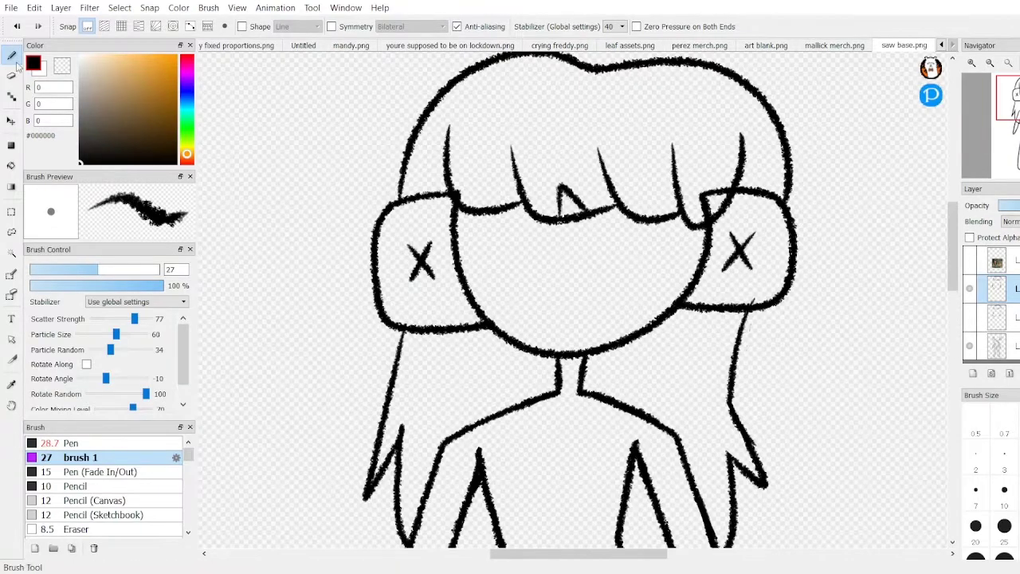
{"action": "key", "text": "e"}
{"action": "scroll", "coordinate": [589, 229], "scroll_direction": "down", "scroll_amount": 2}
{"action": "scroll", "coordinate": [589, 228], "scroll_direction": "up", "scroll_amount": 2}
Step: Draw a zigzag bang line, trim its left part and fill the gap in the bangs
{"action": "key", "text": "b"}
{"action": "left_click_drag", "start_coordinate": [496, 211], "coordinate": [710, 204]}
{"action": "scroll", "coordinate": [589, 215], "scroll_direction": "down", "scroll_amount": 2}
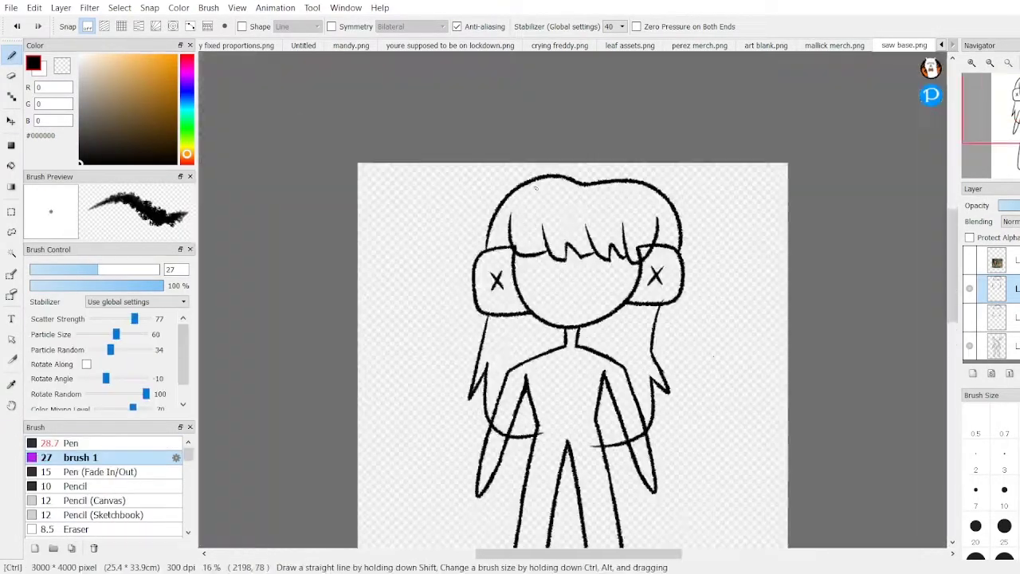
{"action": "scroll", "coordinate": [590, 216], "scroll_direction": "up", "scroll_amount": 2}
{"action": "key", "text": "e"}
{"action": "left_click_drag", "start_coordinate": [474, 208], "coordinate": [500, 210]}
{"action": "key", "text": "b"}
{"action": "scroll", "coordinate": [494, 211], "scroll_direction": "down", "scroll_amount": 2}
{"action": "scroll", "coordinate": [558, 359], "scroll_direction": "up", "scroll_amount": 3}
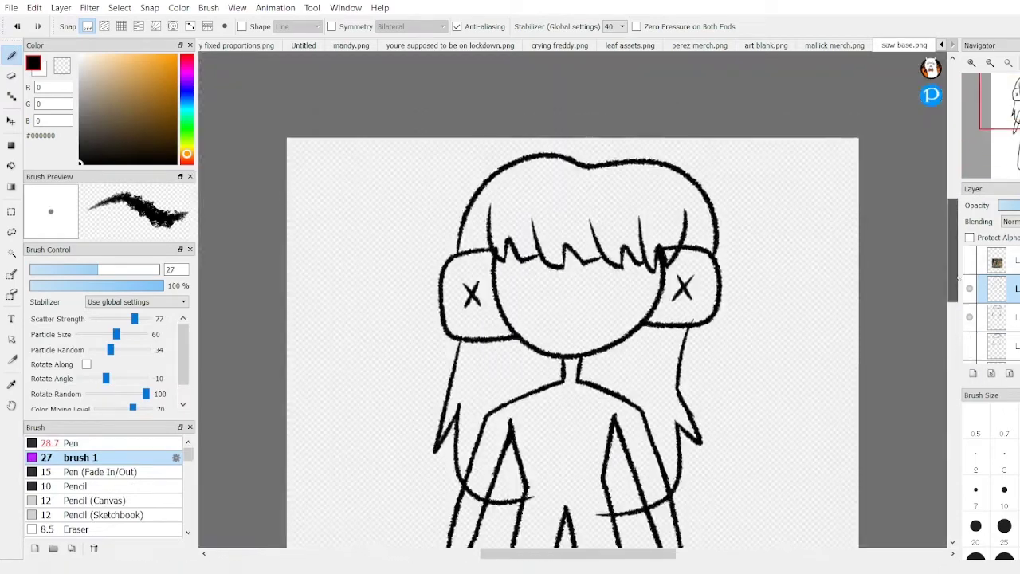
{"action": "left_click_drag", "start_coordinate": [478, 398], "coordinate": [481, 400]}
Step: Draw an oval eye and redraw the mouth as a small arch
{"action": "left_click_drag", "start_coordinate": [600, 400], "coordinate": [611, 412]}
{"action": "left_click_drag", "start_coordinate": [659, 441], "coordinate": [676, 407]}
{"action": "key", "text": "ctrl+z"}
{"action": "scroll", "coordinate": [574, 343], "scroll_direction": "down", "scroll_amount": 2}
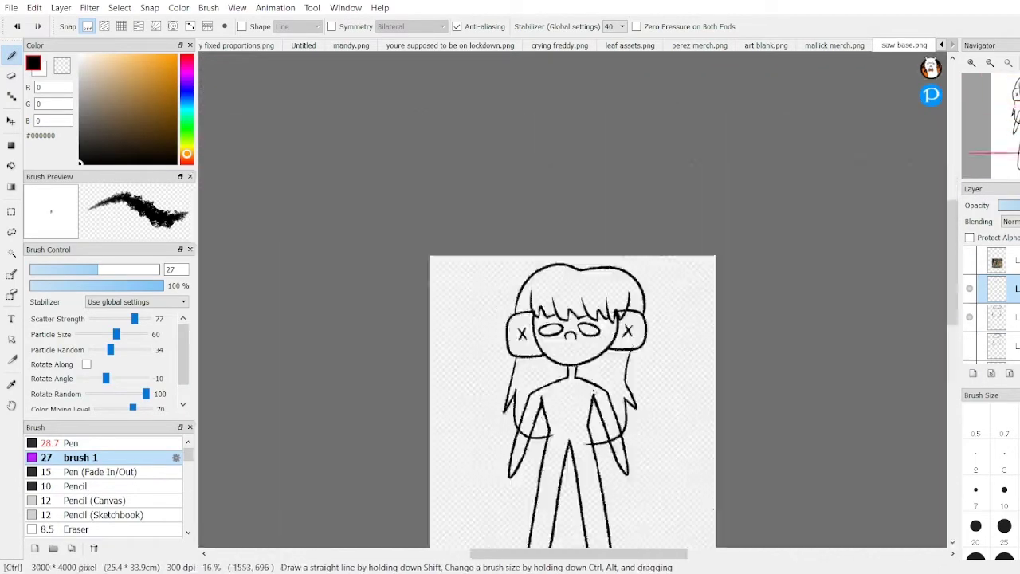
{"action": "scroll", "coordinate": [574, 342], "scroll_direction": "up", "scroll_amount": 2}
{"action": "left_click_drag", "start_coordinate": [540, 459], "coordinate": [587, 458]}
Step: Add two more short strokes to the bangs
{"action": "left_click_drag", "start_coordinate": [448, 387], "coordinate": [477, 370]}
{"action": "scroll", "coordinate": [574, 343], "scroll_direction": "down", "scroll_amount": 2}
{"action": "scroll", "coordinate": [574, 343], "scroll_direction": "up", "scroll_amount": 2}
{"action": "left_click_drag", "start_coordinate": [647, 378], "coordinate": [675, 342]}
{"action": "scroll", "coordinate": [574, 343], "scroll_direction": "down", "scroll_amount": 4}
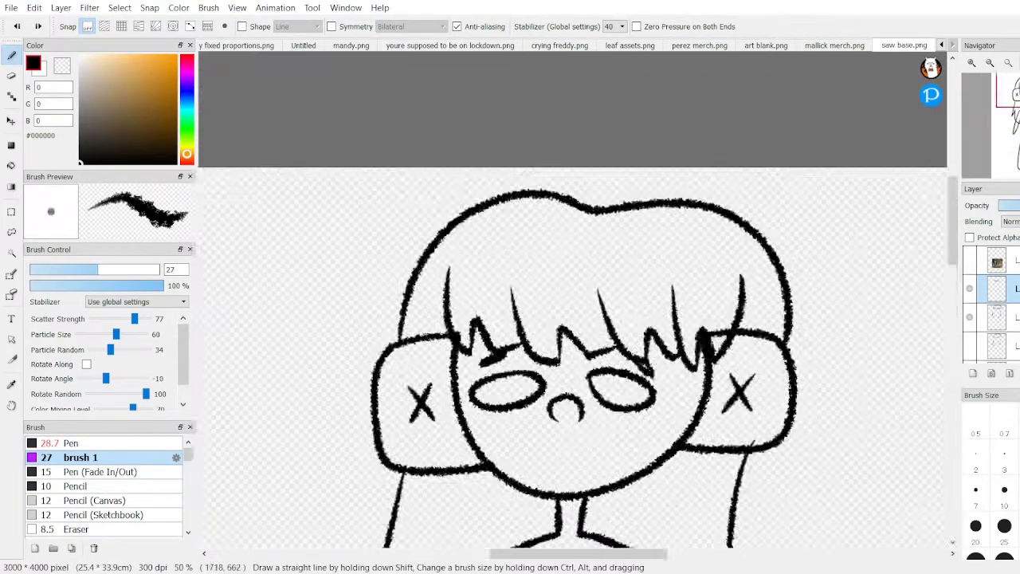
{"action": "scroll", "coordinate": [550, 446], "scroll_direction": "up", "scroll_amount": 3}
{"action": "scroll", "coordinate": [550, 447], "scroll_direction": "down", "scroll_amount": 1}
{"action": "scroll", "coordinate": [562, 303], "scroll_direction": "up", "scroll_amount": 1}
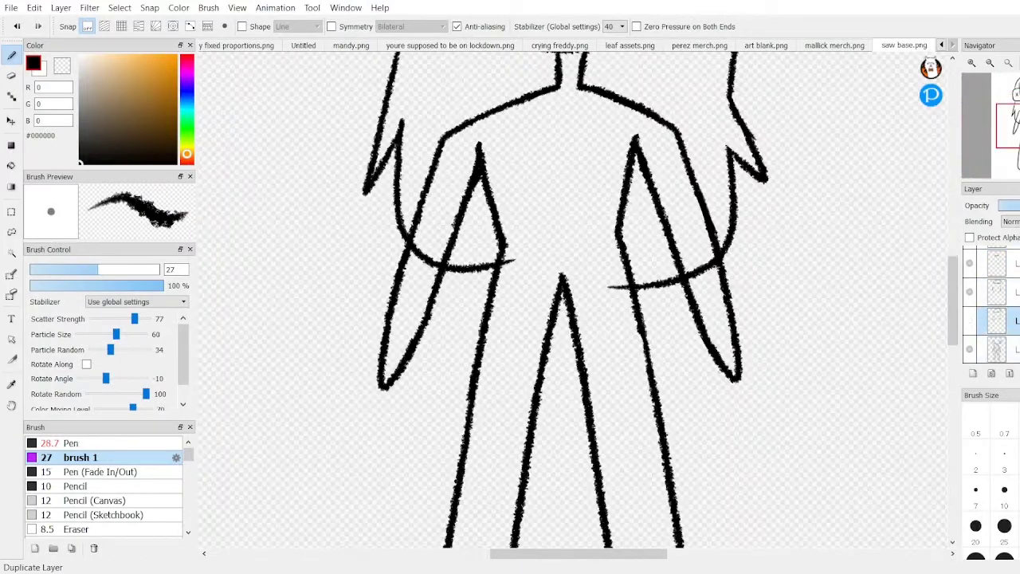
Step: Zoom in on the torso and erase part of the belt's right end
{"action": "left_click", "coordinate": [11, 75]}
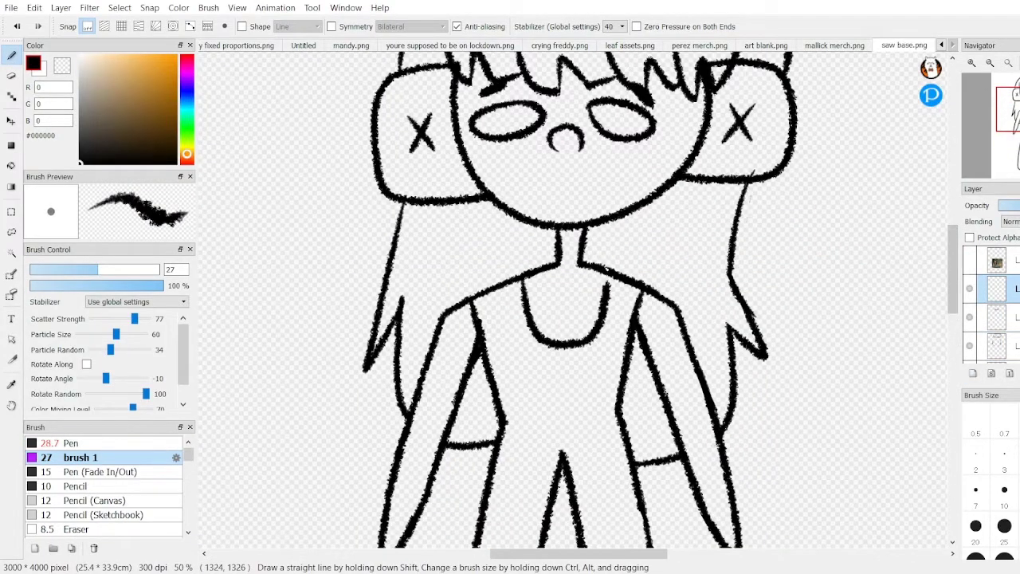
{"action": "key", "text": "ctrl+plus"}
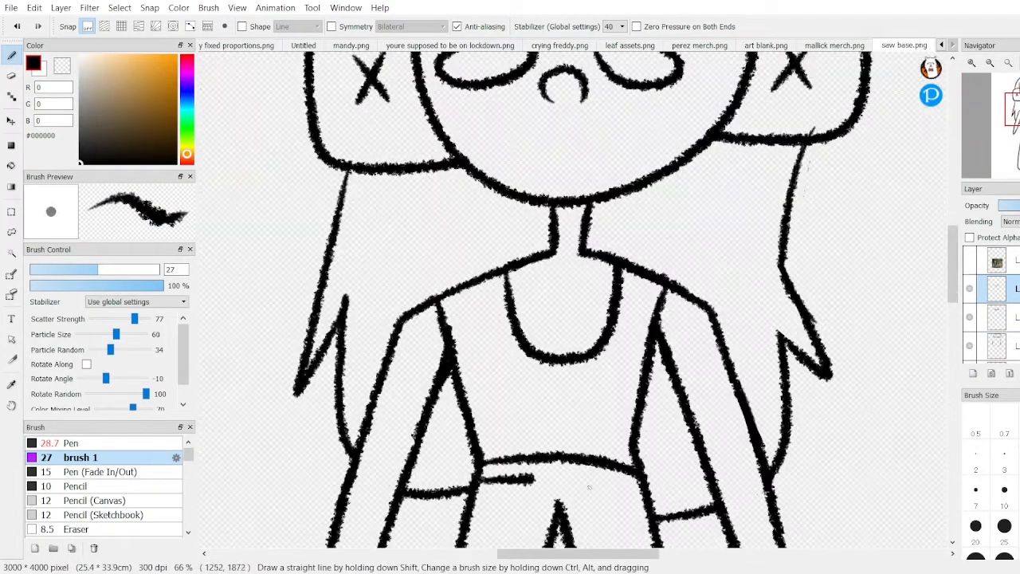
{"action": "key", "text": "ctrl+minus"}
{"action": "key", "text": "ctrl+minus"}
{"action": "key", "text": "ctrl+minus"}
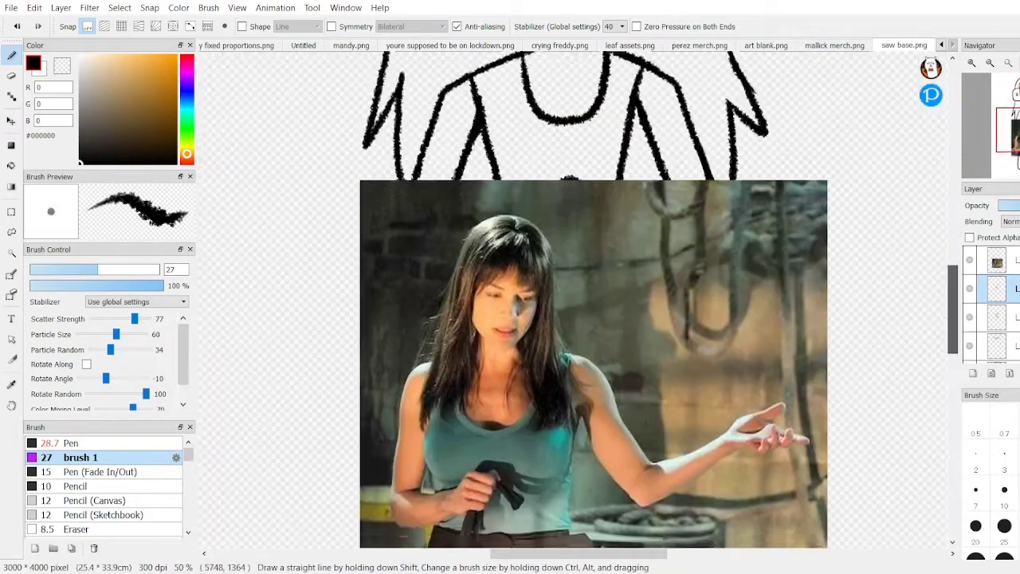
{"action": "key", "text": "ctrl+plus"}
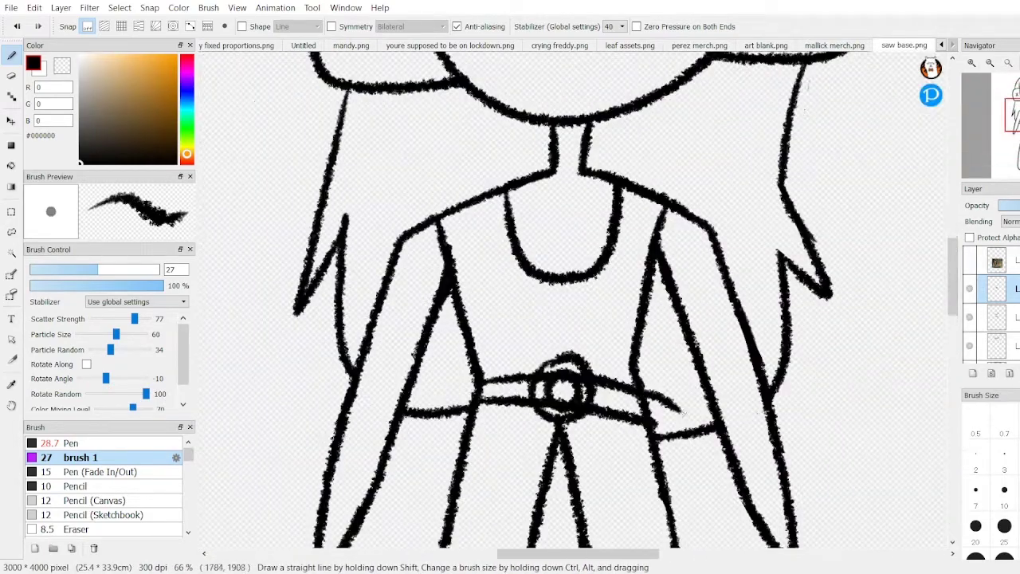
{"action": "key", "text": "ctrl+z"}
{"action": "left_click", "coordinate": [12, 75]}
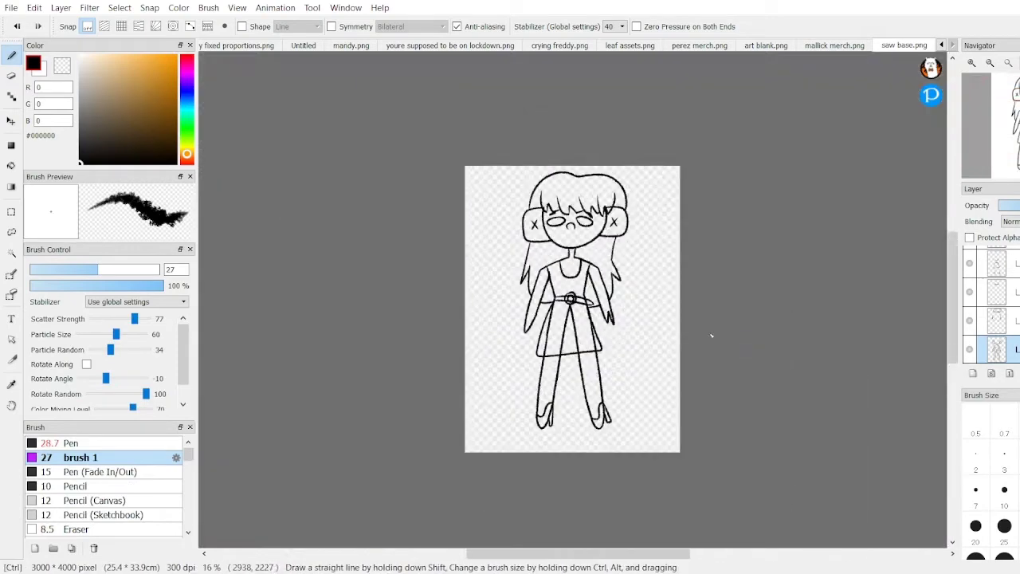
Step: Erase stray line art with a much smaller eraser, then return to the brush
{"action": "scroll", "coordinate": [711, 336], "scroll_direction": "up", "scroll_amount": 3}
{"action": "key", "text": "e"}
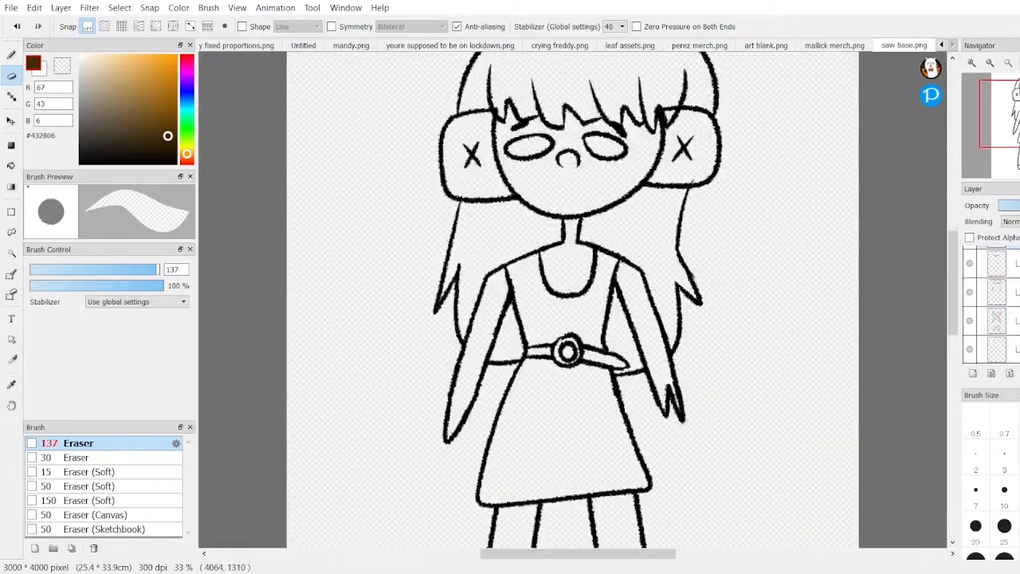
{"action": "key", "text": "["}
{"action": "key", "text": "["}
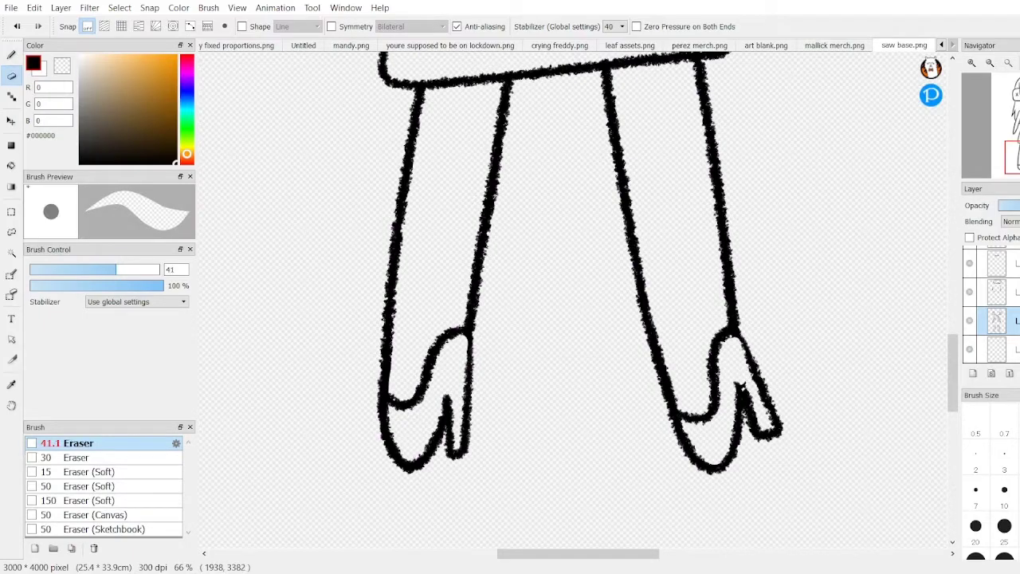
{"action": "left_click", "coordinate": [11, 55]}
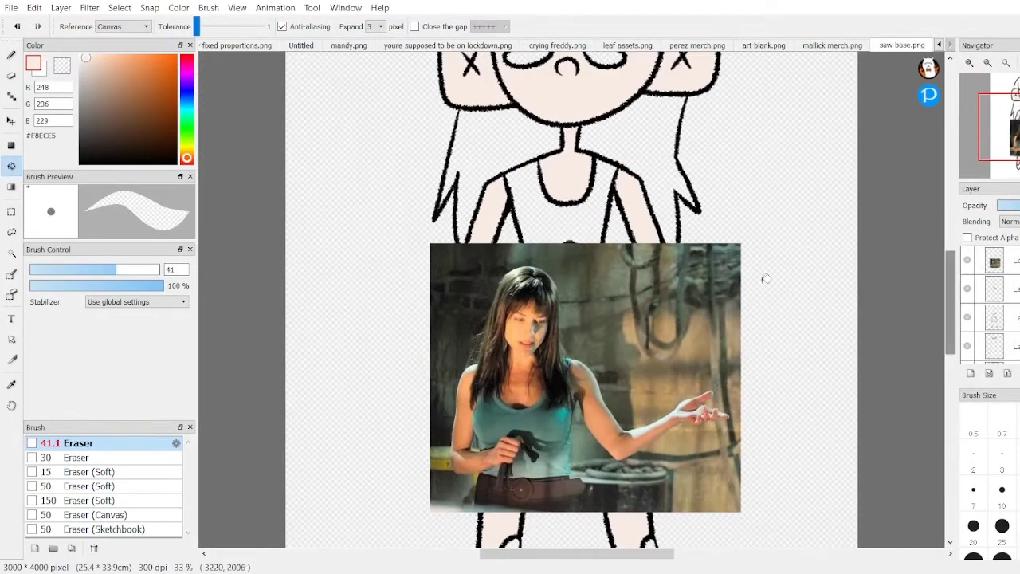
Step: Pick grey for the tank top and bucket-fill the skirt with brown
{"action": "left_click", "coordinate": [89, 104]}
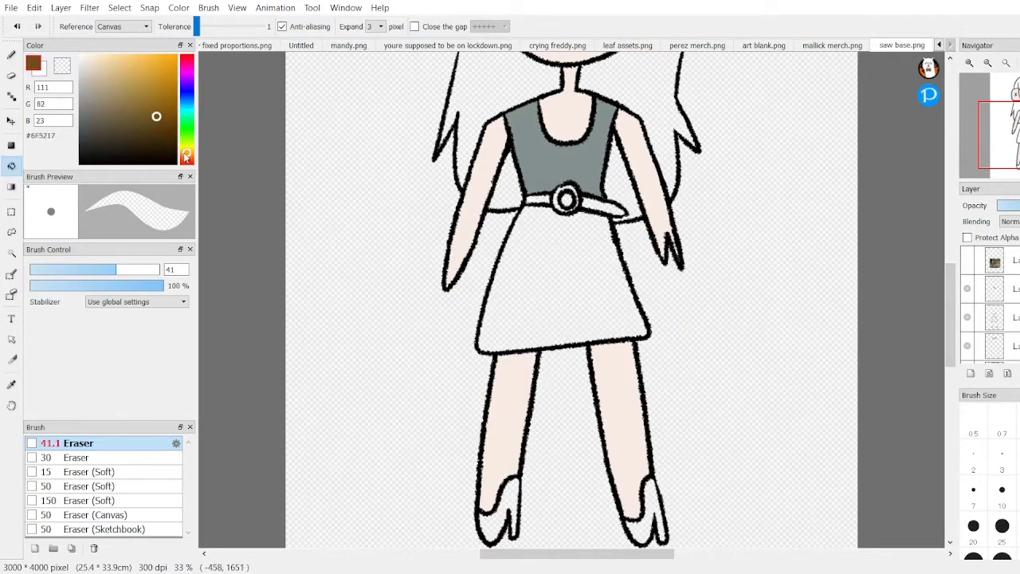
{"action": "left_click", "coordinate": [566, 264]}
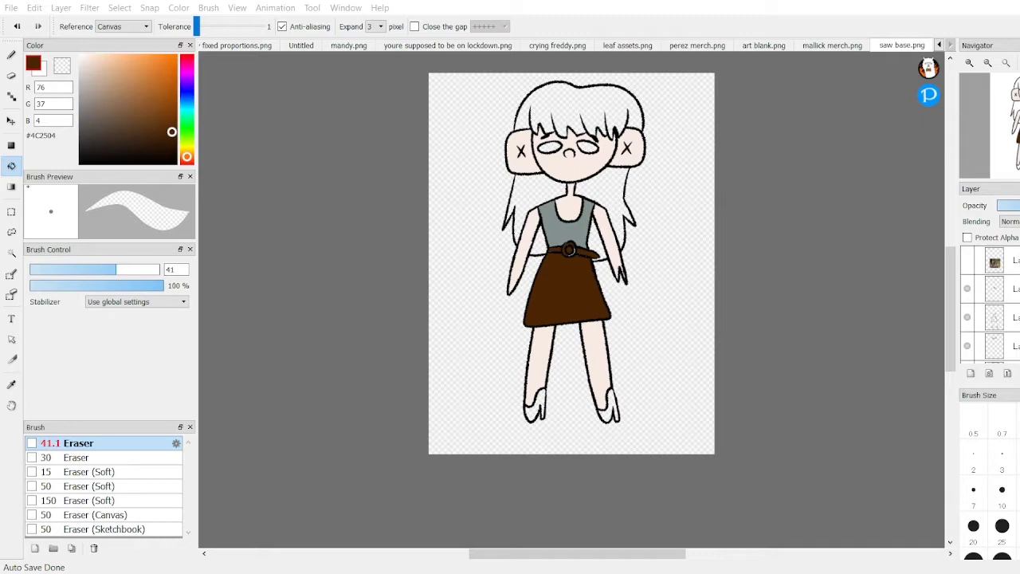
Step: Choose a brown in the Color panel and bucket-fill the hair
{"action": "left_click", "coordinate": [161, 126]}
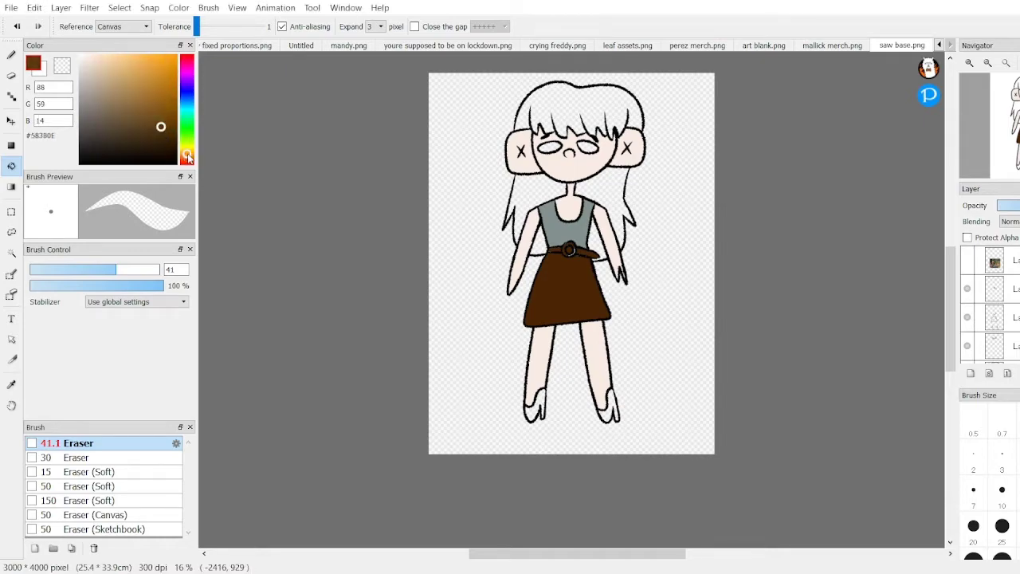
{"action": "left_click", "coordinate": [557, 111]}
{"action": "scroll", "coordinate": [317, 194], "scroll_direction": "up", "scroll_amount": 1}
{"action": "scroll", "coordinate": [600, 237], "scroll_direction": "down", "scroll_amount": 2}
{"action": "scroll", "coordinate": [599, 237], "scroll_direction": "up", "scroll_amount": 1}
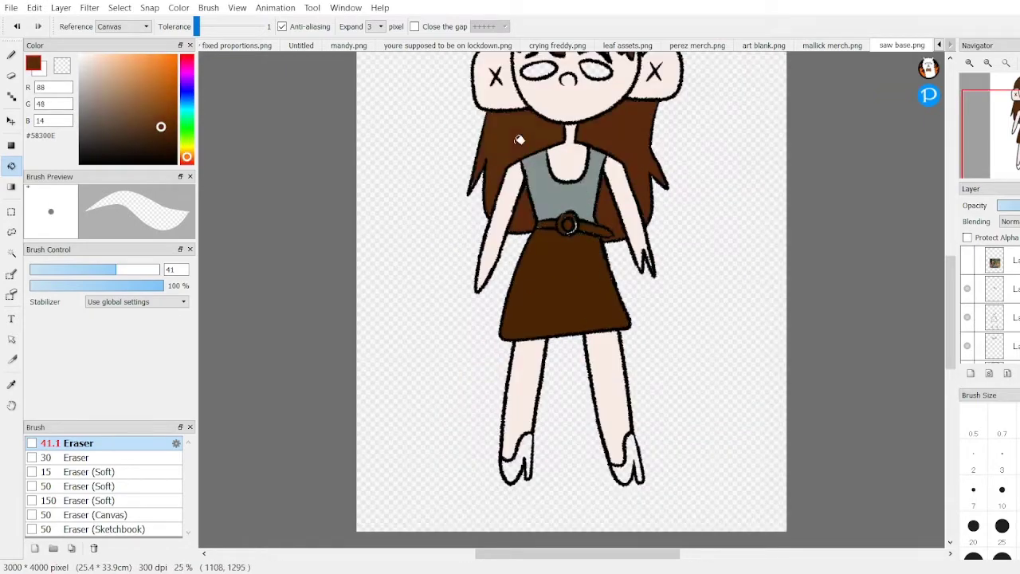
{"action": "scroll", "coordinate": [519, 136], "scroll_direction": "down", "scroll_amount": 1}
{"action": "scroll", "coordinate": [555, 159], "scroll_direction": "up", "scroll_amount": 1}
Step: Shift the colour to a muted grey-brown and fill both eyes with it
{"action": "left_click", "coordinate": [186, 158]}
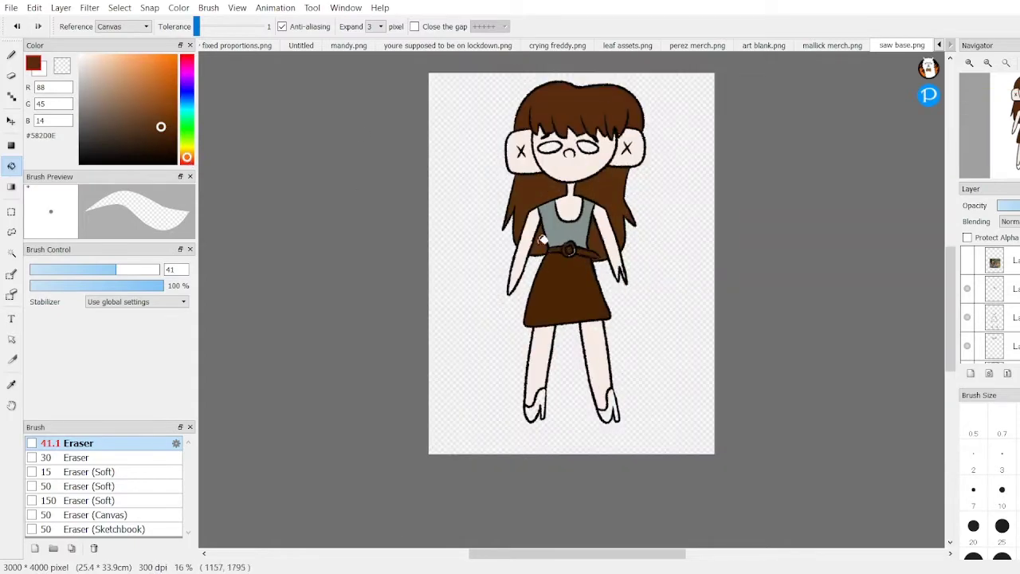
{"action": "left_click", "coordinate": [186, 152]}
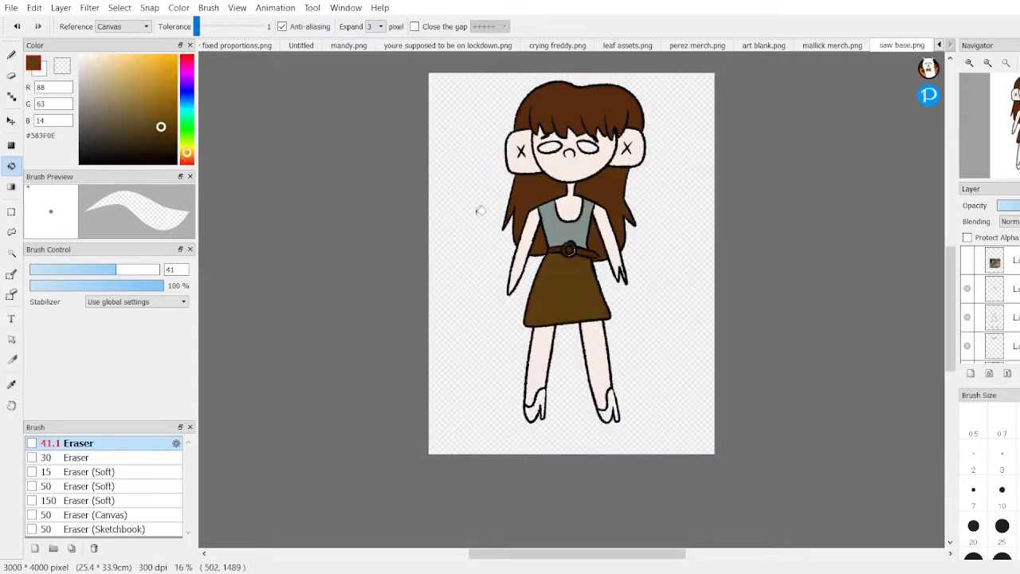
{"action": "left_click", "coordinate": [108, 129]}
{"action": "left_click", "coordinate": [186, 149]}
{"action": "left_click", "coordinate": [551, 148]}
{"action": "left_click", "coordinate": [593, 148]}
{"action": "scroll", "coordinate": [606, 63], "scroll_direction": "down", "scroll_amount": 1}
{"action": "scroll", "coordinate": [561, 198], "scroll_direction": "up", "scroll_amount": 2}
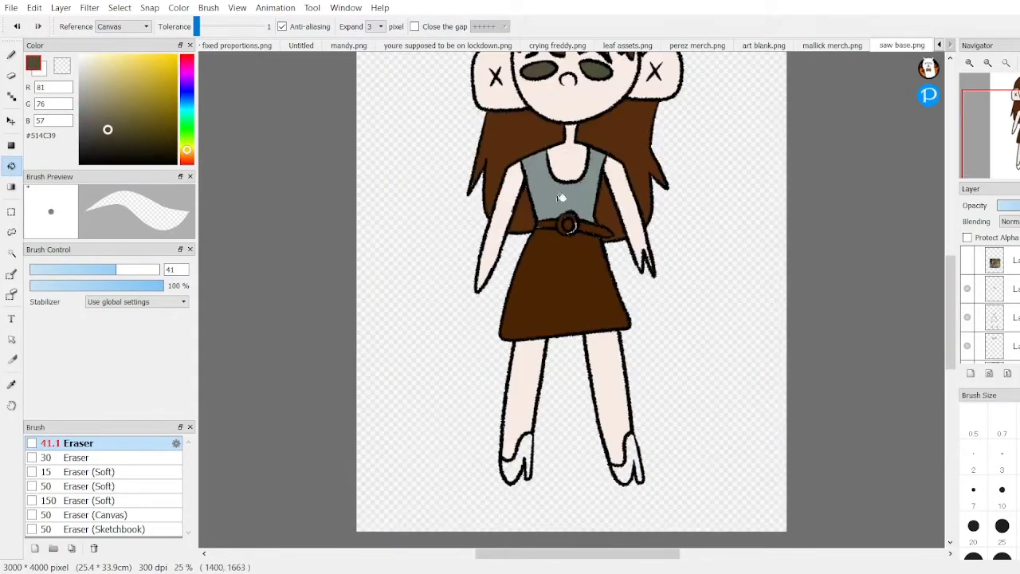
Step: Fill the left shoe black and the right shoe a very dark brown
{"action": "left_click", "coordinate": [534, 440]}
{"action": "scroll", "coordinate": [593, 313], "scroll_direction": "up", "scroll_amount": 1}
{"action": "left_click", "coordinate": [187, 156]}
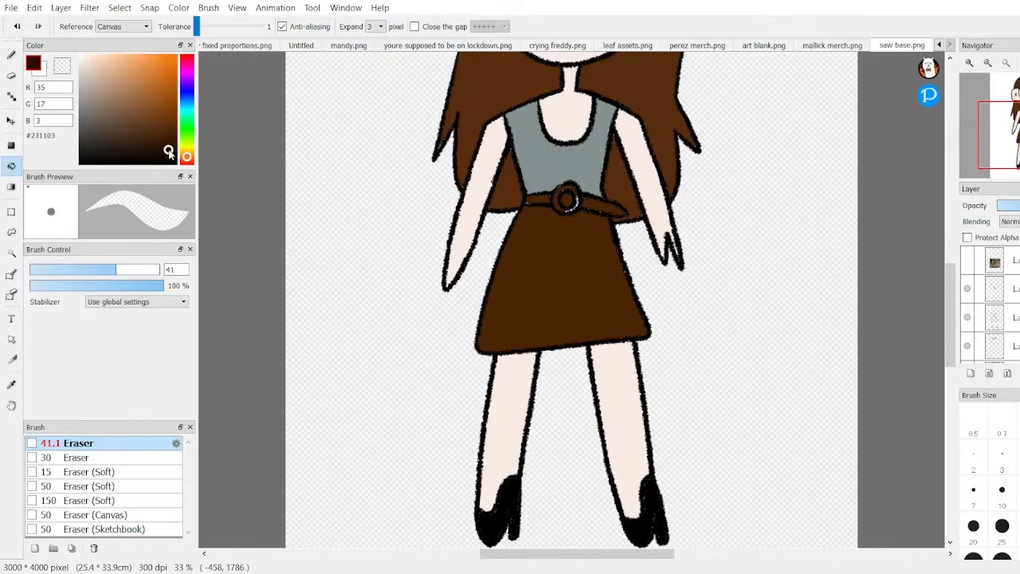
{"action": "left_click", "coordinate": [174, 152]}
{"action": "left_click", "coordinate": [644, 522]}
{"action": "scroll", "coordinate": [645, 524], "scroll_direction": "down", "scroll_amount": 1}
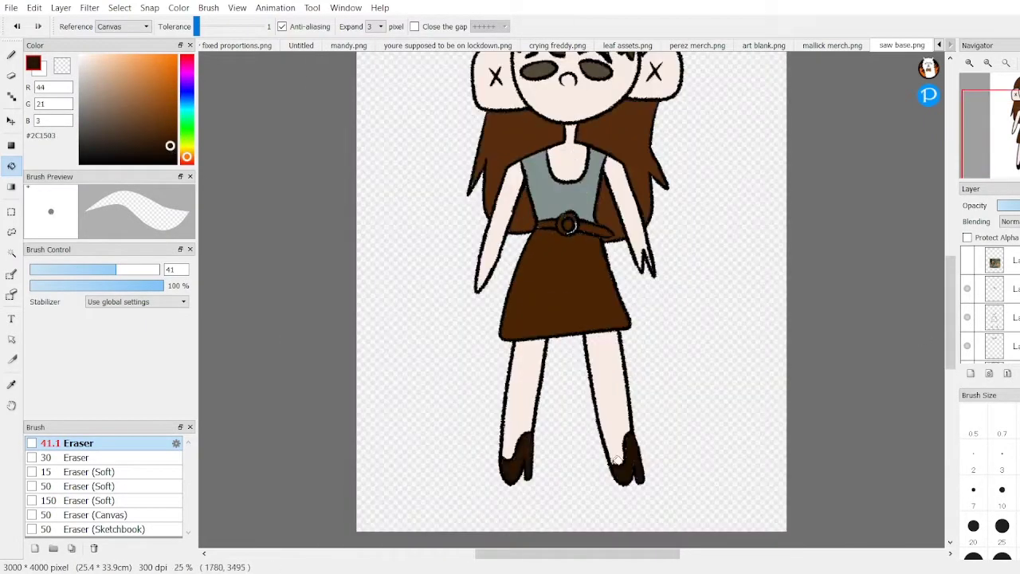
{"action": "scroll", "coordinate": [616, 461], "scroll_direction": "down", "scroll_amount": 1}
Step: Hide the line art layers, sample the skin, eye and hair colours, then show the lines again
{"action": "left_click", "coordinate": [973, 310]}
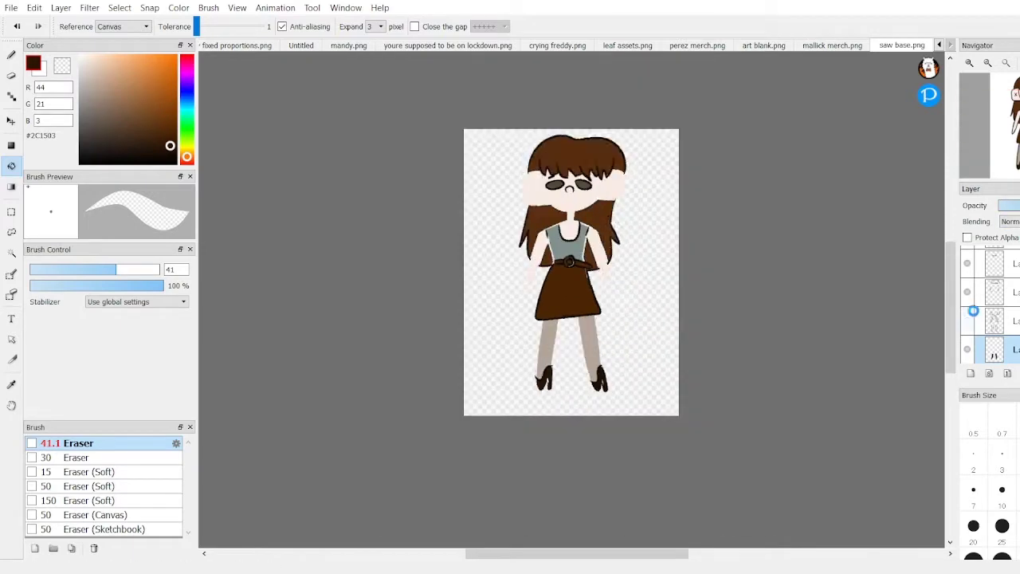
{"action": "left_click", "coordinate": [967, 292]}
{"action": "scroll", "coordinate": [562, 319], "scroll_direction": "up", "scroll_amount": 3}
{"action": "left_click", "coordinate": [557, 326], "text": "alt"}
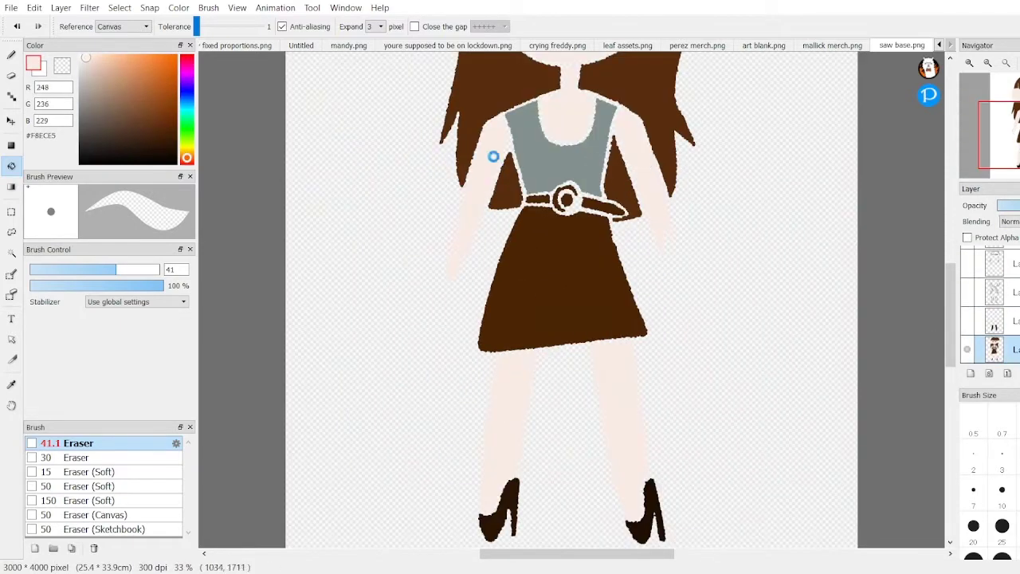
{"action": "scroll", "coordinate": [494, 156], "scroll_direction": "up", "scroll_amount": 1}
{"action": "left_click", "coordinate": [510, 201], "text": "alt"}
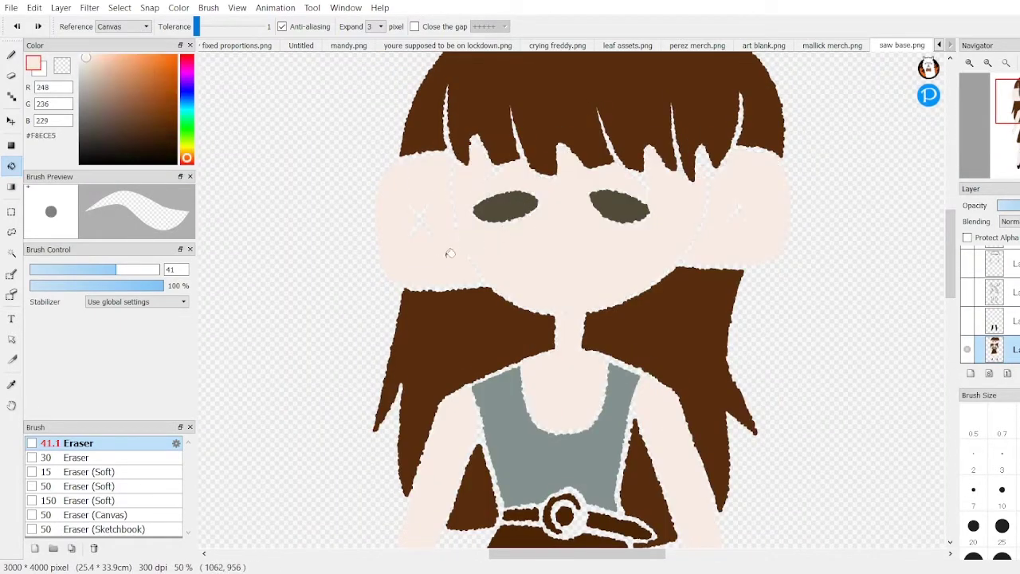
{"action": "left_click", "coordinate": [628, 134], "text": "alt"}
{"action": "scroll", "coordinate": [602, 363], "scroll_direction": "down", "scroll_amount": 3}
{"action": "scroll", "coordinate": [569, 257], "scroll_direction": "down", "scroll_amount": 6}
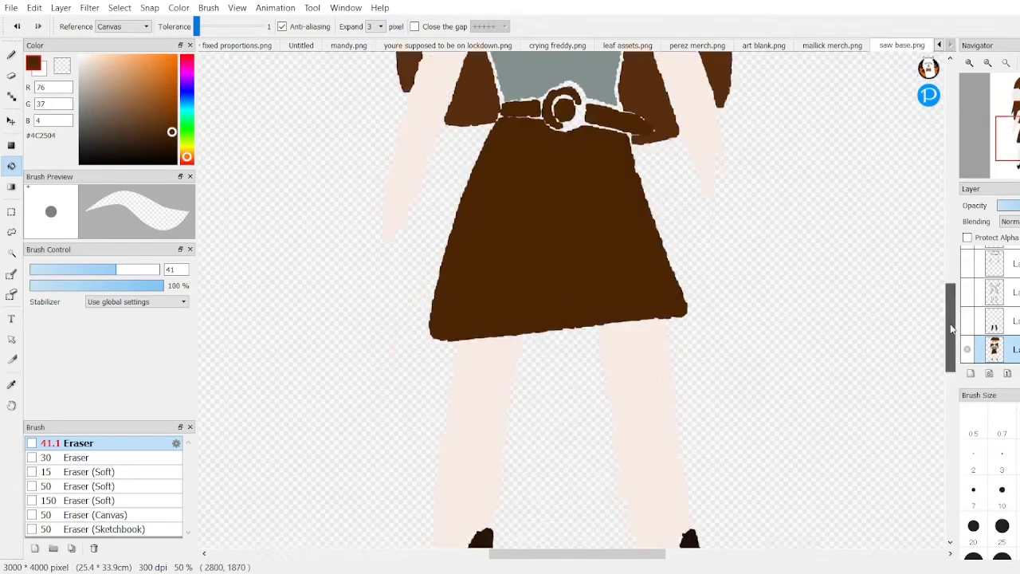
{"action": "left_click", "coordinate": [967, 288]}
{"action": "key", "text": "ctrl+minus"}
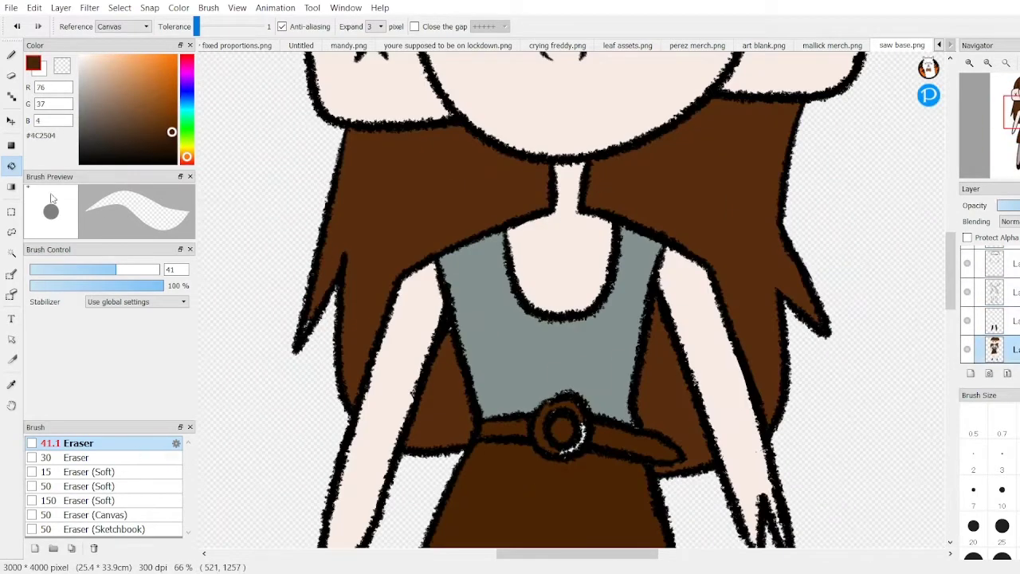
Step: On a blank layer, paint a white highlight on the girl's nose with the pen
{"action": "key", "text": "b"}
{"action": "left_click", "coordinate": [558, 446], "text": "alt"}
{"action": "scroll", "coordinate": [558, 319], "scroll_direction": "up", "scroll_amount": 5}
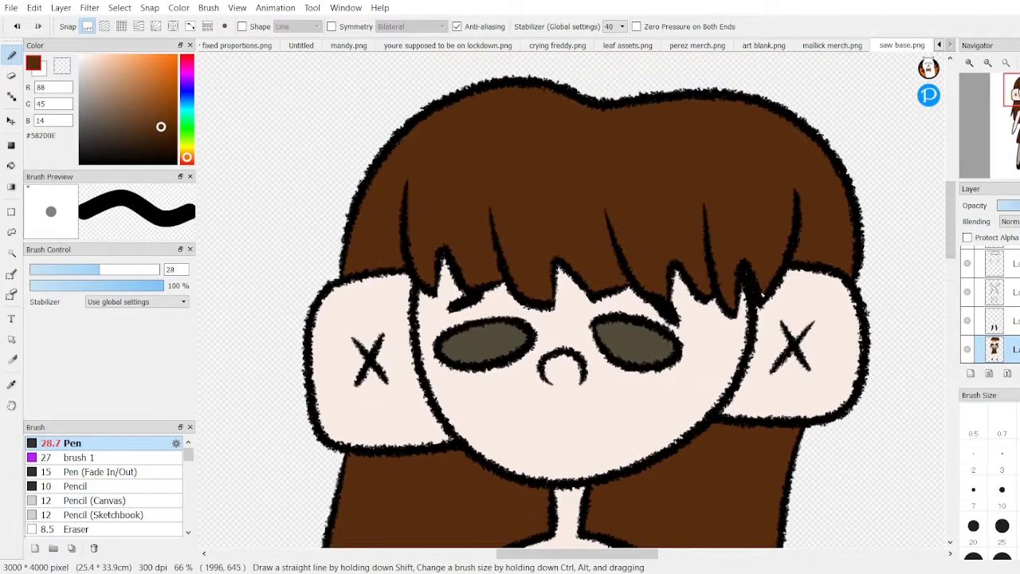
{"action": "left_click", "coordinate": [994, 349]}
{"action": "left_click", "coordinate": [79, 456]}
{"action": "left_click_drag", "start_coordinate": [562, 375], "coordinate": [565, 370]}
Step: Add pink blush strokes to both cheeks and fill the cheeks and ear tops pink
{"action": "key", "text": "ctrl+minus"}
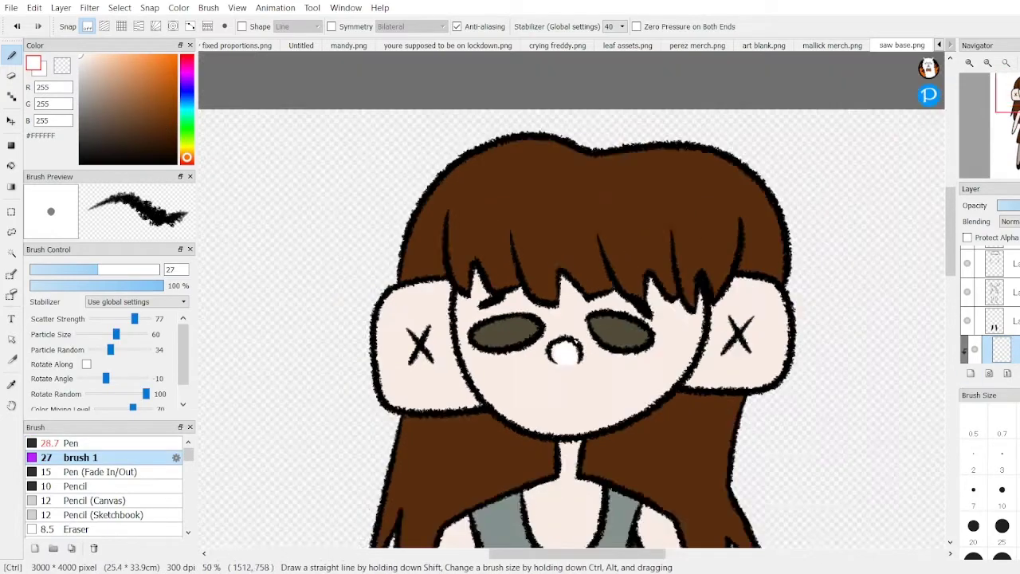
{"action": "left_click_drag", "start_coordinate": [136, 88], "coordinate": [105, 64]}
{"action": "left_click_drag", "start_coordinate": [700, 337], "coordinate": [682, 345]}
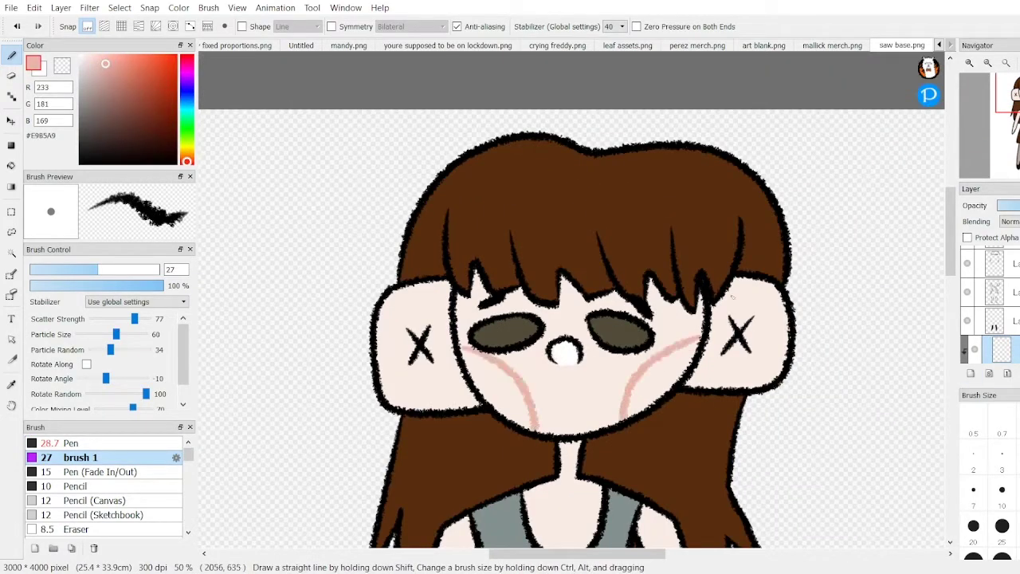
{"action": "left_click_drag", "start_coordinate": [384, 315], "coordinate": [451, 303]}
{"action": "key", "text": "g"}
{"action": "left_click", "coordinate": [494, 382]}
{"action": "left_click", "coordinate": [415, 295]}
{"action": "scroll", "coordinate": [740, 274], "scroll_direction": "down", "scroll_amount": 5}
{"action": "scroll", "coordinate": [740, 273], "scroll_direction": "up", "scroll_amount": 5}
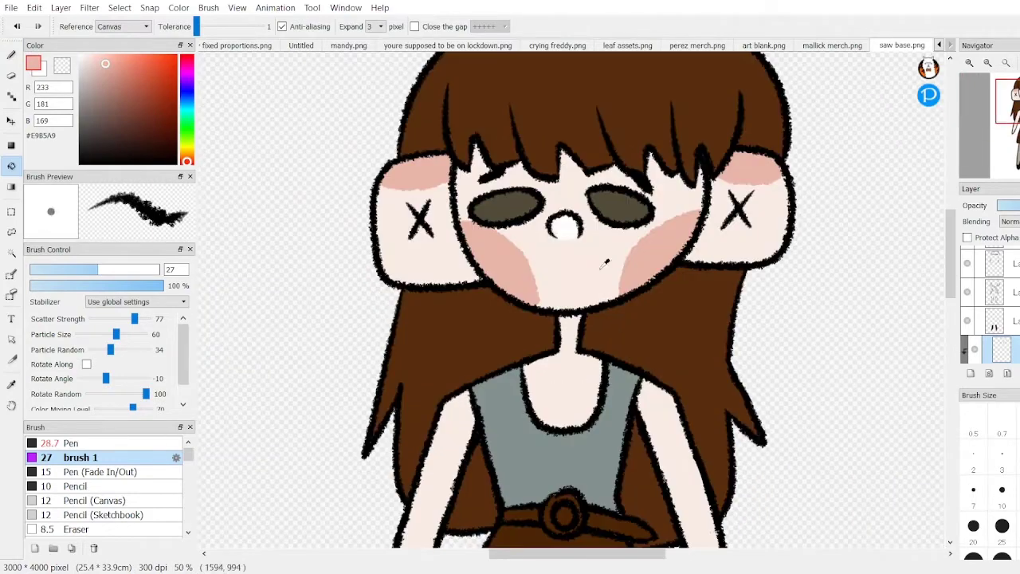
Step: Shade the forehead under the bangs, the neck and the upper chest in darker beige
{"action": "left_click", "coordinate": [606, 263], "text": "alt"}
{"action": "key", "text": "b"}
{"action": "key", "text": "ctrl+plus"}
{"action": "key", "text": "ctrl+z"}
{"action": "key", "text": "ctrl+minus"}
{"action": "key", "text": "ctrl+plus"}
{"action": "left_click", "coordinate": [434, 135], "text": "alt"}
{"action": "left_click_drag", "start_coordinate": [424, 133], "coordinate": [446, 141]}
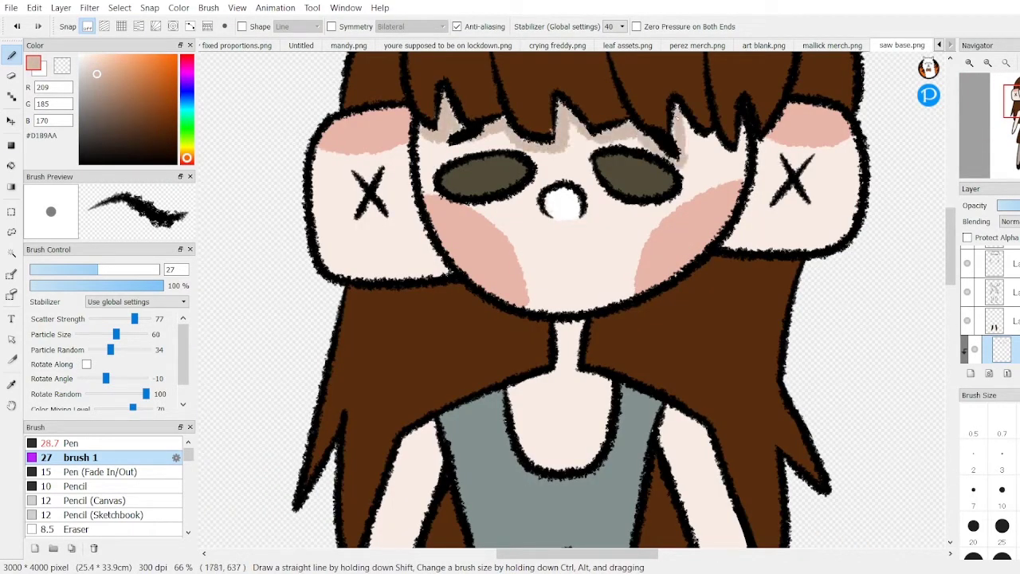
{"action": "left_click_drag", "start_coordinate": [563, 326], "coordinate": [571, 343]}
{"action": "left_click_drag", "start_coordinate": [518, 422], "coordinate": [606, 466]}
Step: Erase stray shading, then paint strokes down both sides of the hair
{"action": "key", "text": "ctrl+minus"}
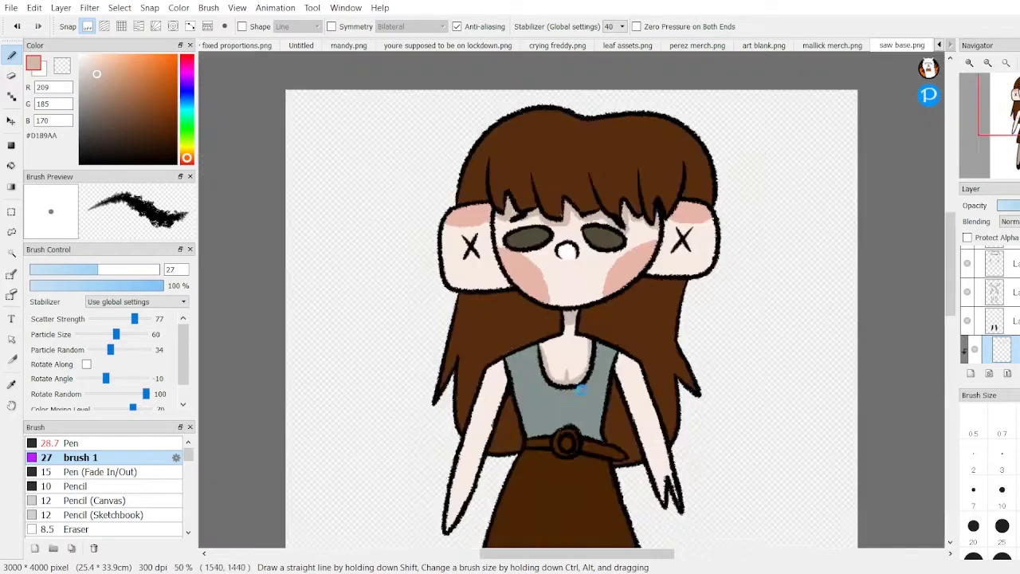
{"action": "key", "text": "ctrl+plus"}
{"action": "key", "text": "ctrl+plus"}
{"action": "key", "text": "e"}
{"action": "scroll", "coordinate": [948, 257], "scroll_direction": "up", "scroll_amount": 5}
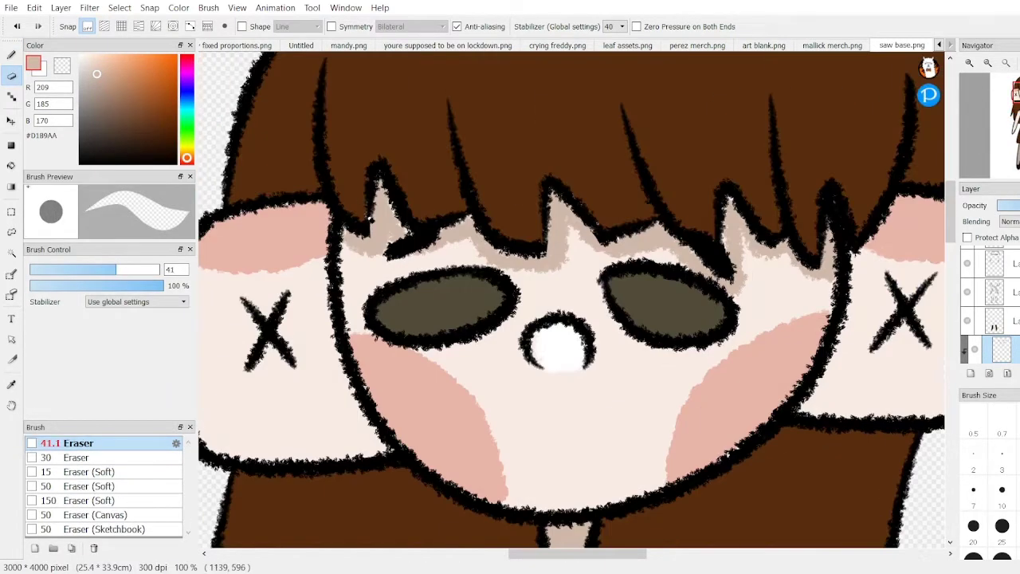
{"action": "key", "text": "b"}
{"action": "key", "text": "ctrl+minus"}
{"action": "left_click_drag", "start_coordinate": [404, 148], "coordinate": [392, 227]}
{"action": "left_click_drag", "start_coordinate": [803, 154], "coordinate": [796, 221]}
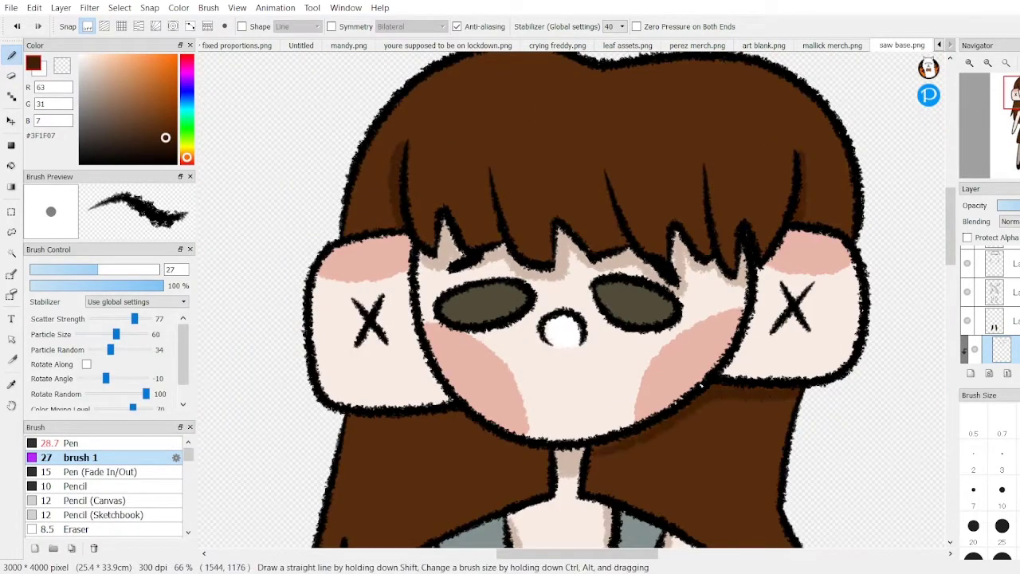
Step: Fill the lower right forearm with blood red
{"action": "key", "text": "ctrl+minus"}
{"action": "scroll", "coordinate": [948, 263], "scroll_direction": "down", "scroll_amount": 3}
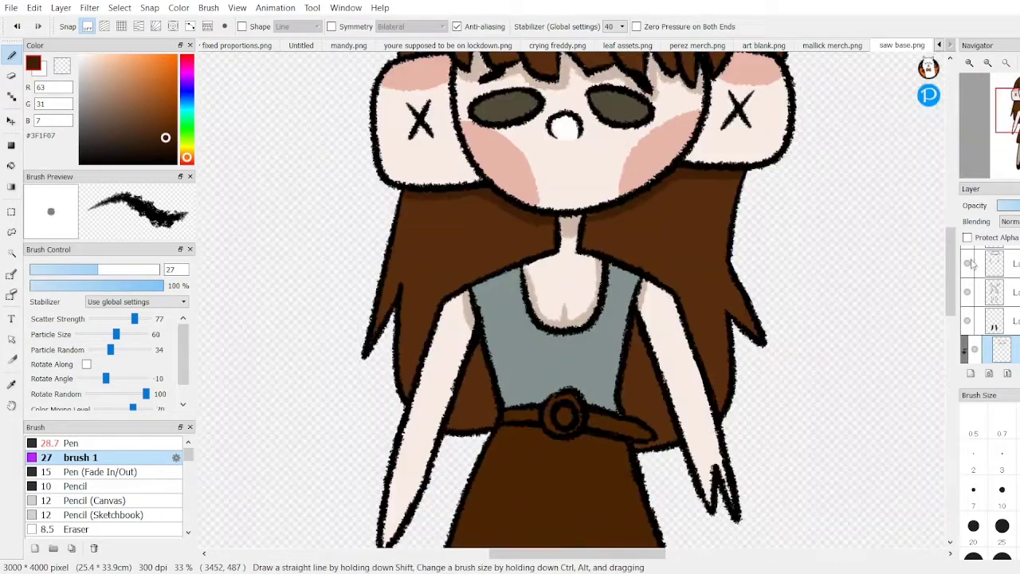
{"action": "key", "text": "ctrl+plus"}
{"action": "key", "text": "ctrl+minus"}
{"action": "key", "text": "ctrl+minus"}
{"action": "key", "text": "ctrl+plus"}
{"action": "key", "text": "ctrl+plus"}
{"action": "scroll", "coordinate": [573, 303], "scroll_direction": "down", "scroll_amount": 1}
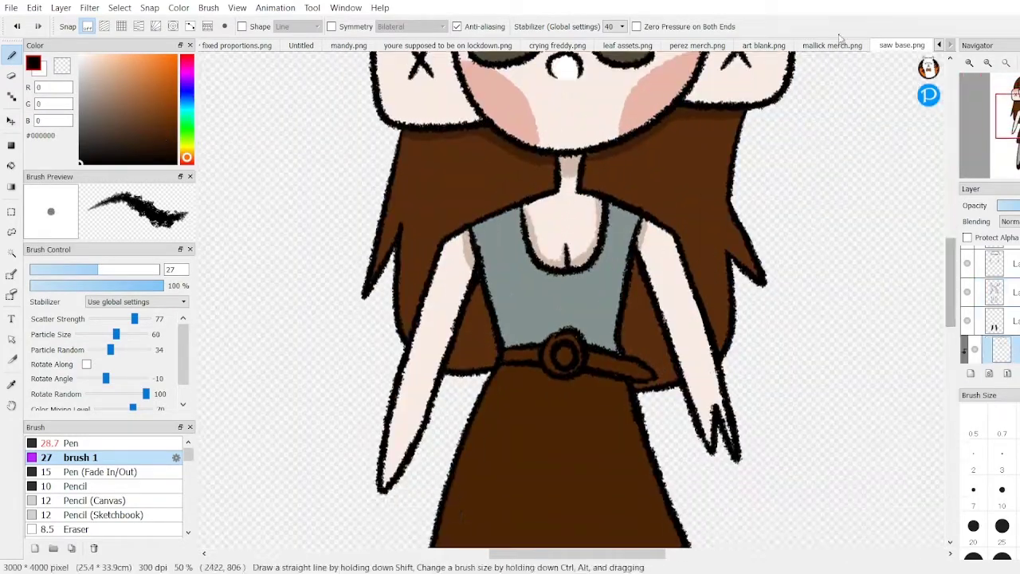
{"action": "left_click", "coordinate": [143, 80]}
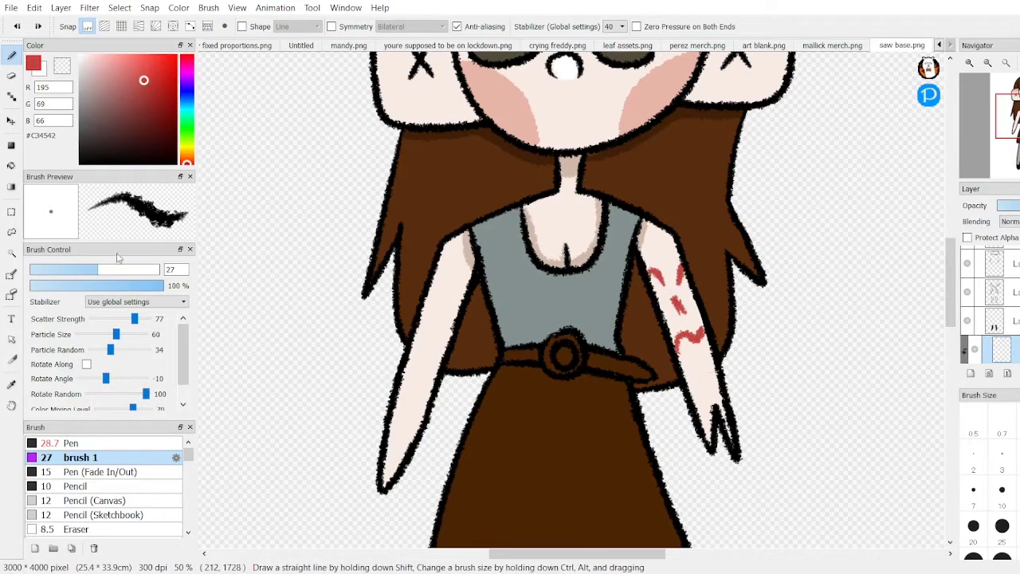
{"action": "key", "text": "g"}
{"action": "key", "text": "ctrl+minus"}
{"action": "key", "text": "ctrl+plus"}
{"action": "left_click", "coordinate": [695, 374]}
Step: Scatter red blood specks along the right arm, erasing the stray ones
{"action": "key", "text": "e"}
{"action": "key", "text": "b"}
{"action": "left_click_drag", "start_coordinate": [681, 263], "coordinate": [677, 317]}
{"action": "key", "text": "ctrl+minus"}
{"action": "key", "text": "ctrl+plus"}
{"action": "left_click", "coordinate": [996, 292]}
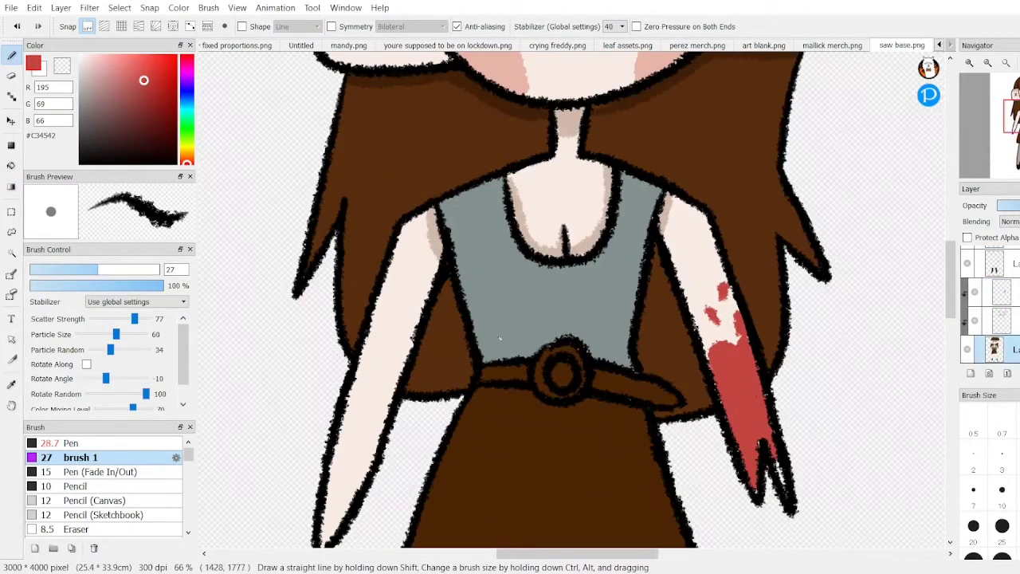
Step: Add a small blood dab on the shirt on the layer above the base
{"action": "left_click", "coordinate": [758, 405], "text": "alt"}
{"action": "left_click", "coordinate": [761, 393], "text": "alt"}
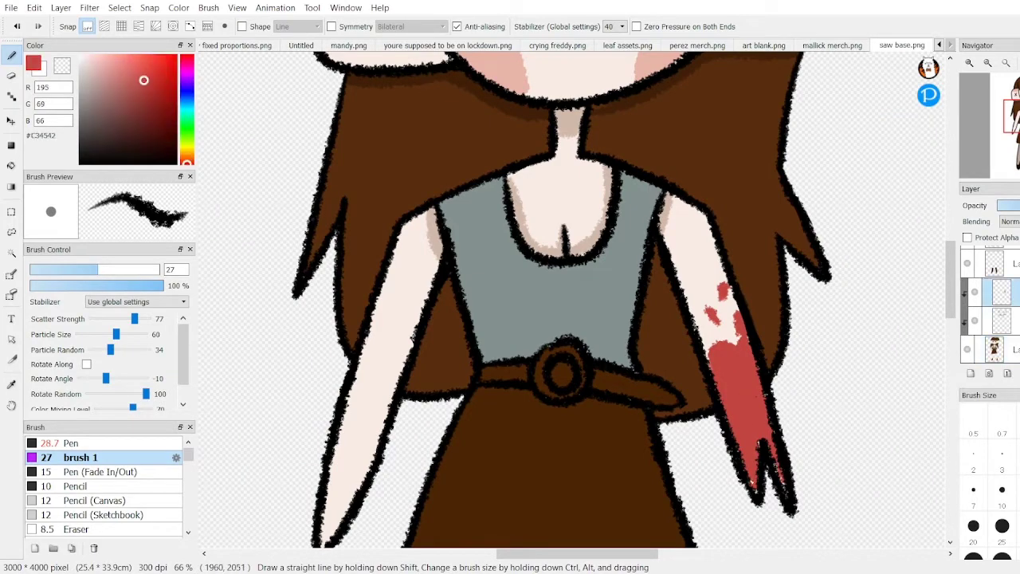
{"action": "scroll", "coordinate": [576, 291], "scroll_direction": "up", "scroll_amount": 2}
{"action": "left_click", "coordinate": [12, 75]}
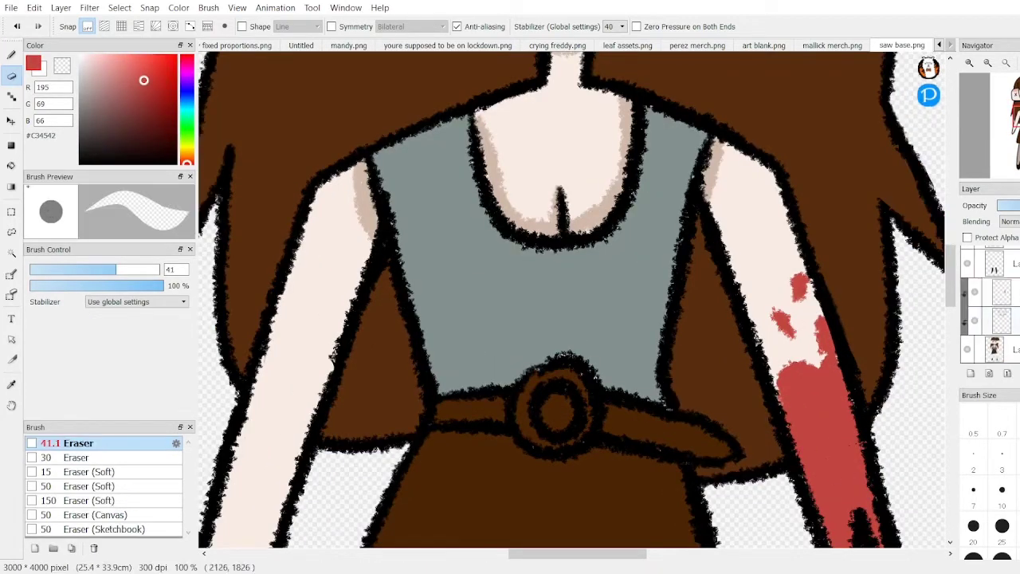
{"action": "left_click", "coordinate": [12, 54]}
{"action": "left_click", "coordinate": [649, 307]}
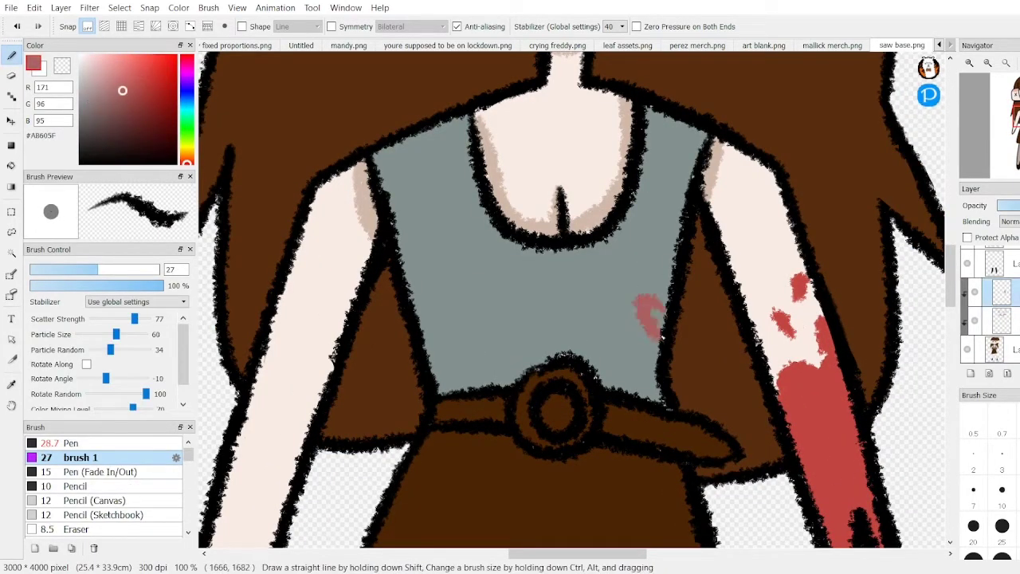
{"action": "scroll", "coordinate": [576, 300], "scroll_direction": "down", "scroll_amount": 2}
{"action": "scroll", "coordinate": [576, 301], "scroll_direction": "down", "scroll_amount": 5}
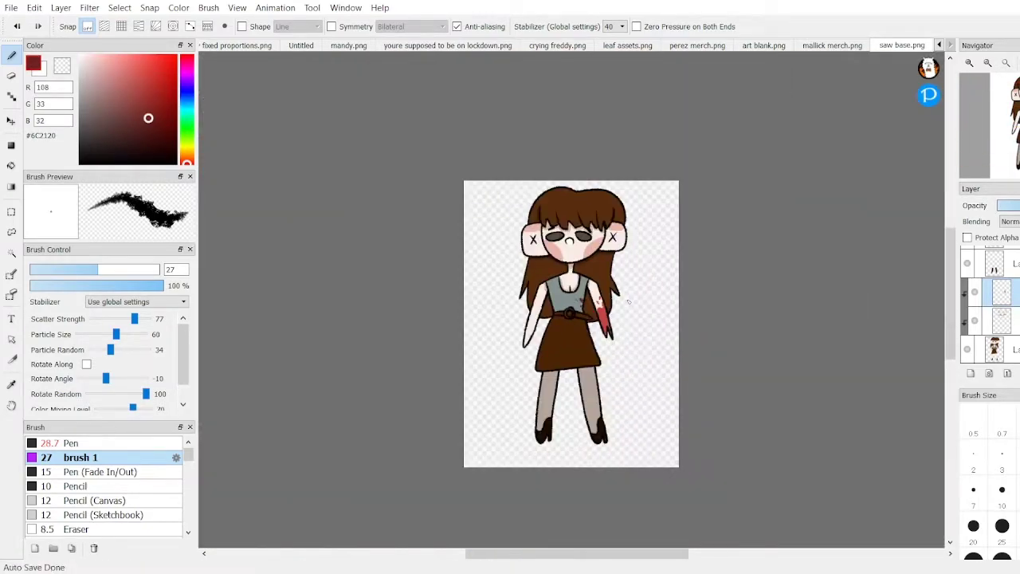
Step: Shade the belt strap in dark brown
{"action": "left_click", "coordinate": [857, 46]}
{"action": "left_click", "coordinate": [901, 46]}
{"action": "left_click", "coordinate": [173, 140]}
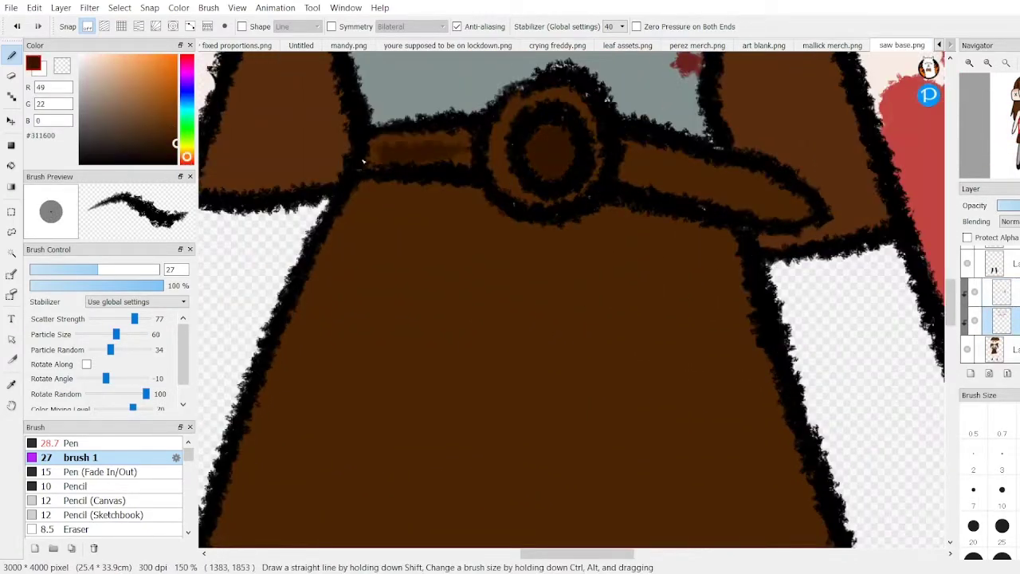
{"action": "left_click_drag", "start_coordinate": [643, 188], "coordinate": [678, 153]}
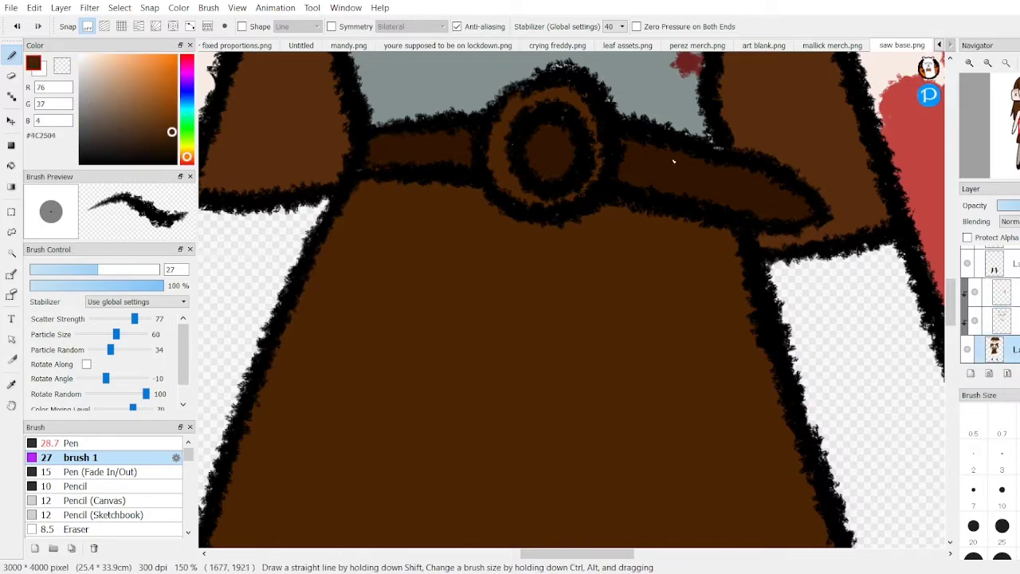
Step: Sample the grey-blue shirt colour and fit the whole drawing in view
{"action": "left_click", "coordinate": [616, 82], "text": "alt"}
{"action": "key", "text": "ctrl+0"}
{"action": "scroll", "coordinate": [596, 94], "scroll_direction": "up", "scroll_amount": 4}
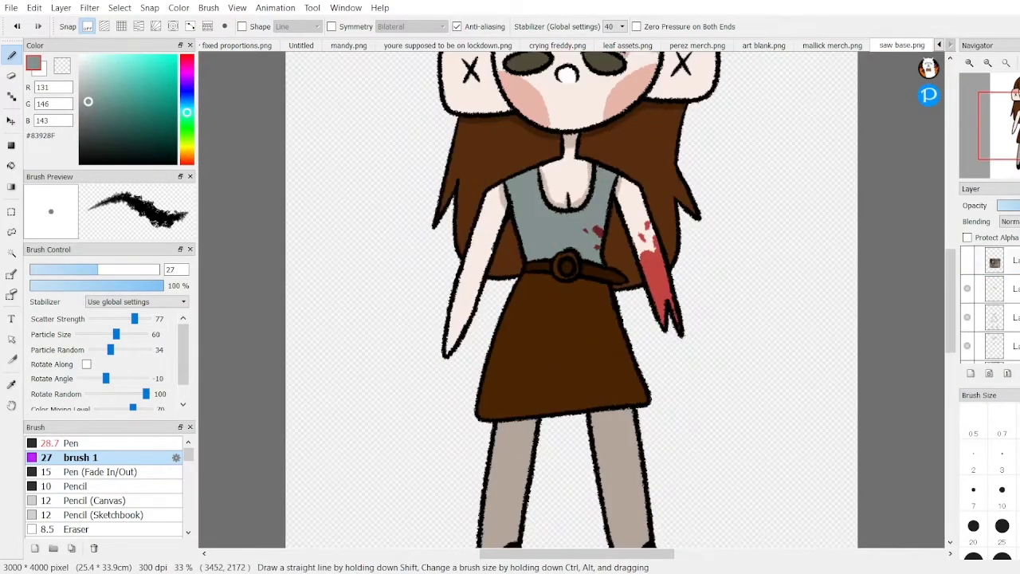
{"action": "scroll", "coordinate": [746, 390], "scroll_direction": "down", "scroll_amount": 1}
{"action": "scroll", "coordinate": [728, 375], "scroll_direction": "up", "scroll_amount": 2}
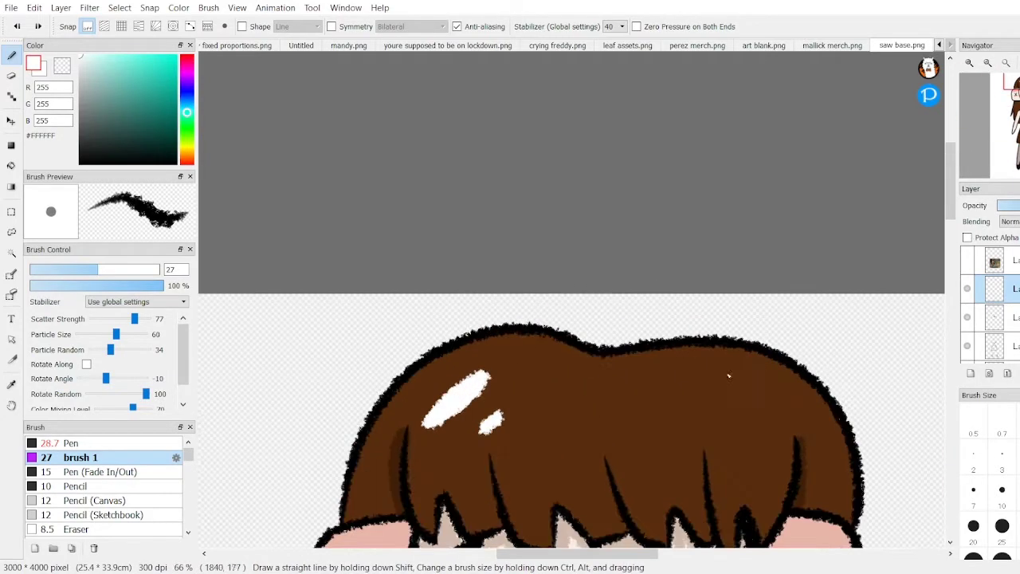
{"action": "scroll", "coordinate": [557, 335], "scroll_direction": "down", "scroll_amount": 1}
{"action": "scroll", "coordinate": [462, 350], "scroll_direction": "up", "scroll_amount": 1}
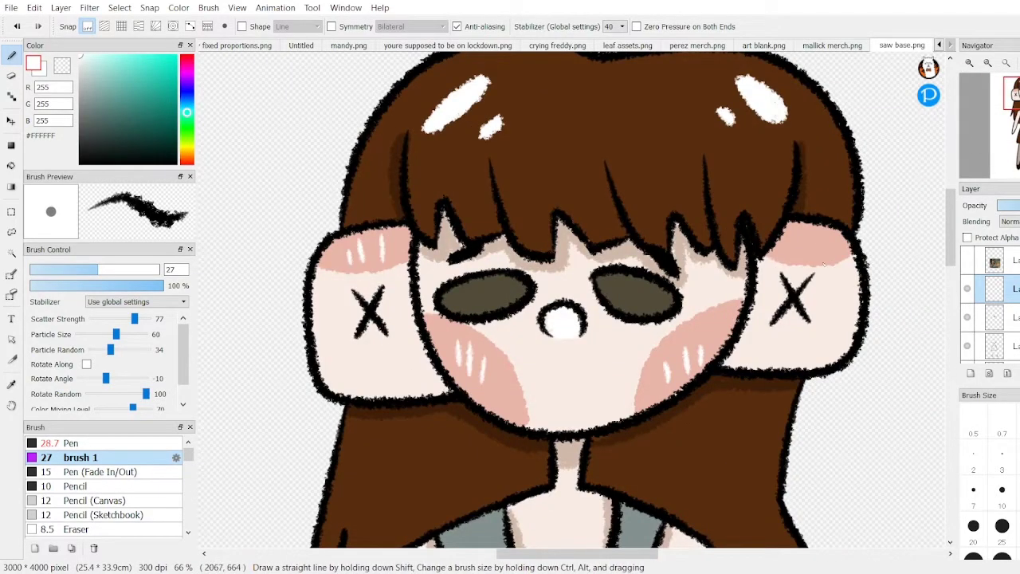
{"action": "scroll", "coordinate": [829, 255], "scroll_direction": "up", "scroll_amount": 1}
Step: Touch up the eyes with a dark colour and the eraser, then bring up saw base.png
{"action": "key", "text": "e"}
{"action": "left_click", "coordinate": [845, 239], "text": "alt"}
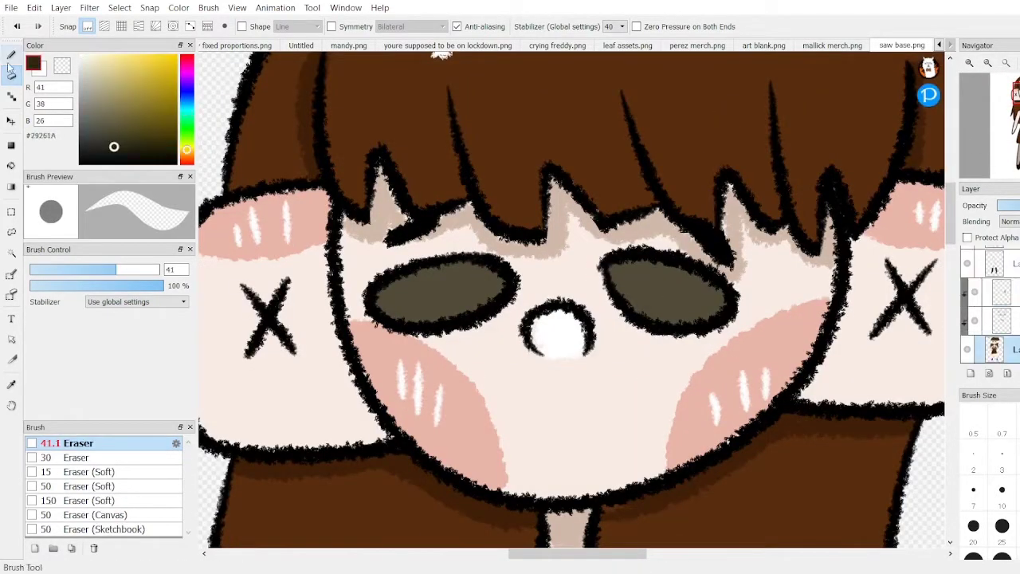
{"action": "left_click", "coordinate": [9, 64]}
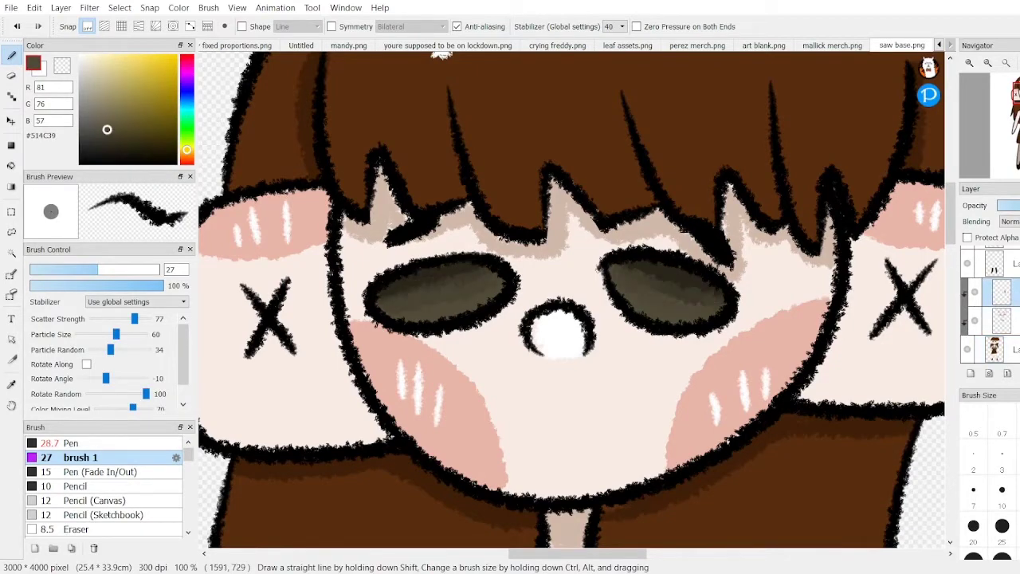
{"action": "key", "text": "e"}
{"action": "scroll", "coordinate": [544, 243], "scroll_direction": "down", "scroll_amount": 6}
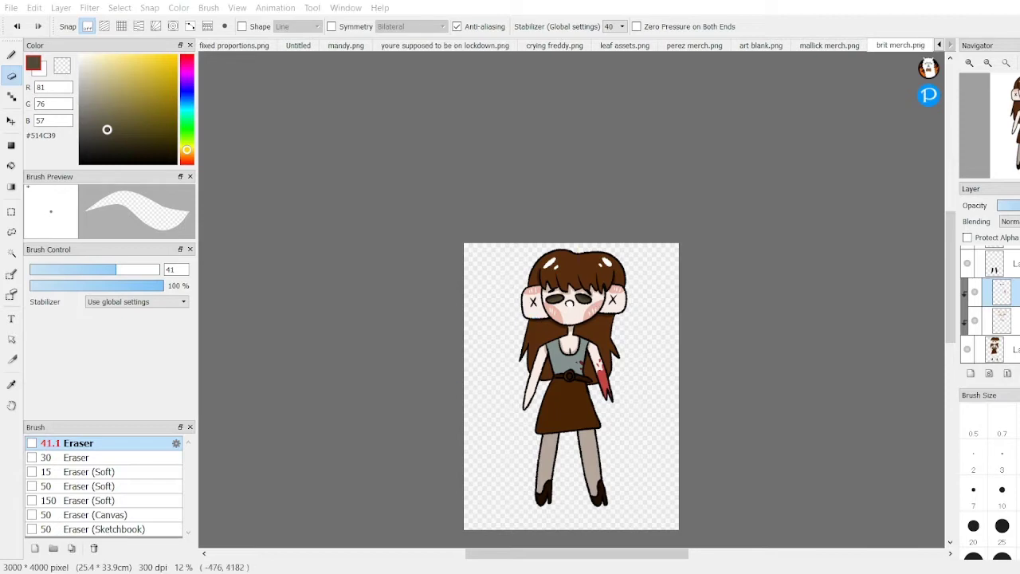
{"action": "key", "text": "ctrl+Tab"}
Step: Draw a headband arc from ear to ear and body outlines under both ears
{"action": "scroll", "coordinate": [535, 100], "scroll_direction": "up", "scroll_amount": 3}
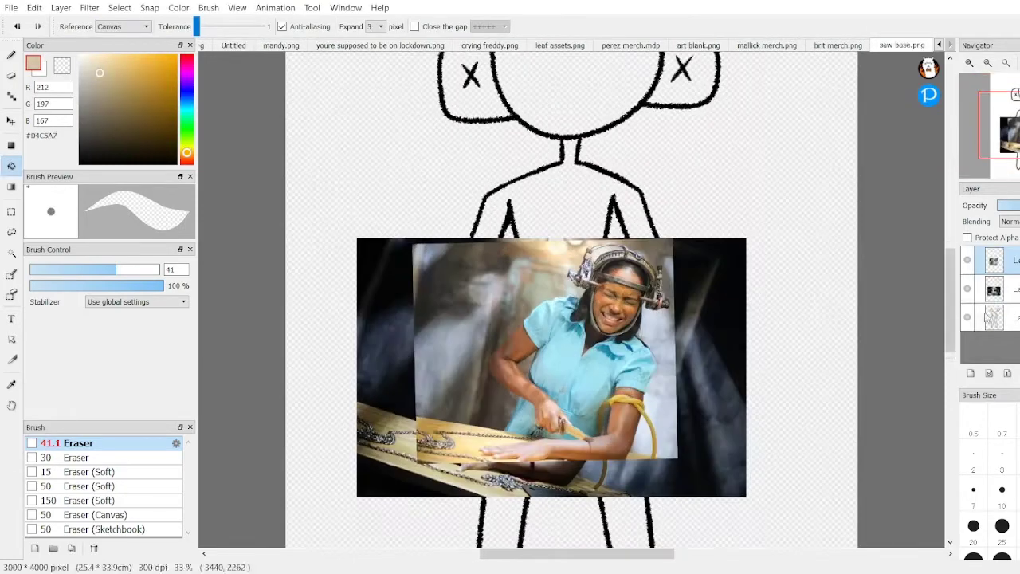
{"action": "key", "text": "b"}
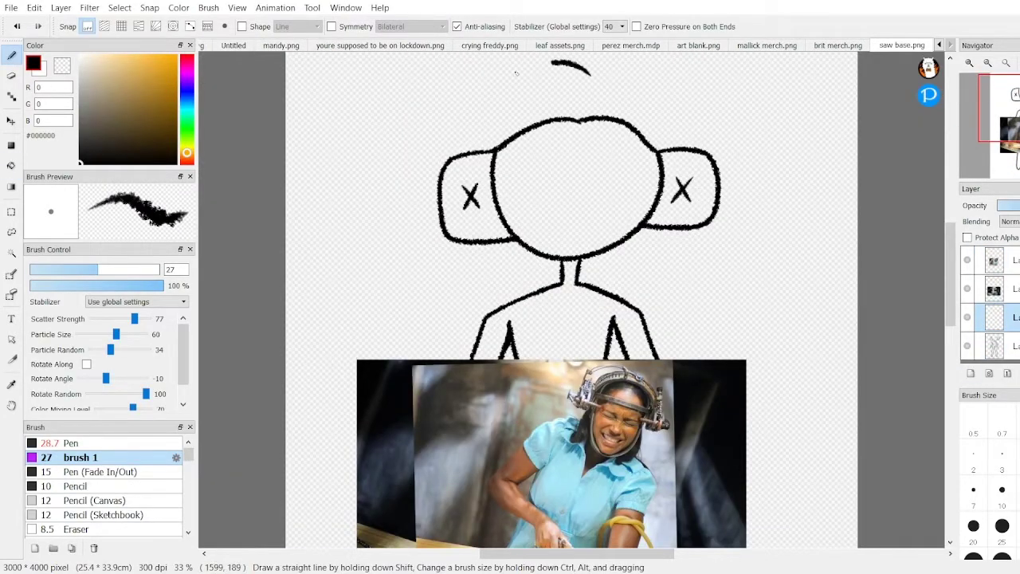
{"action": "key", "text": "ctrl+z"}
{"action": "left_click_drag", "start_coordinate": [462, 152], "coordinate": [691, 145]}
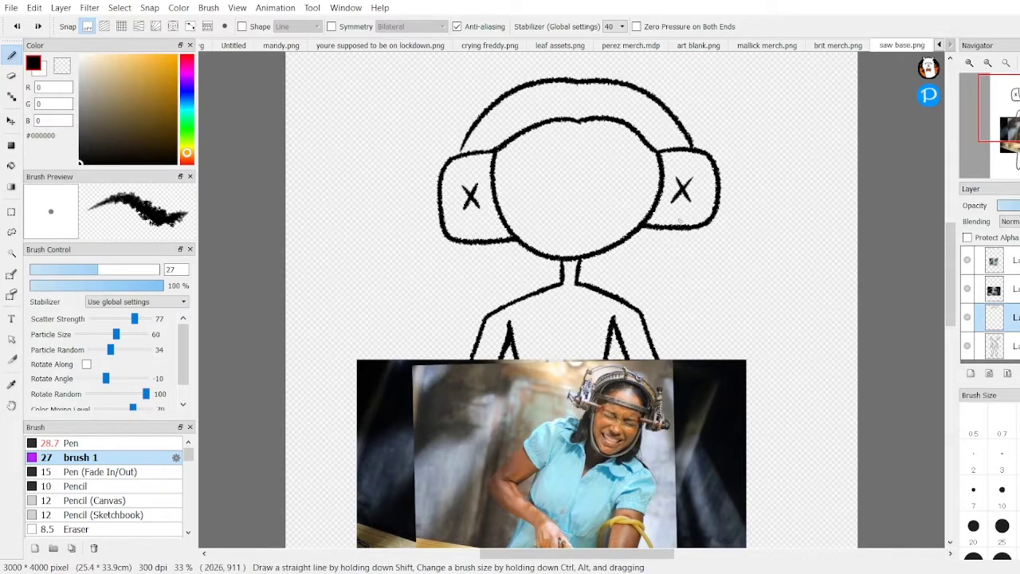
{"action": "left_click_drag", "start_coordinate": [679, 233], "coordinate": [658, 355]}
{"action": "left_click_drag", "start_coordinate": [465, 244], "coordinate": [472, 355]}
{"action": "scroll", "coordinate": [472, 355], "scroll_direction": "down", "scroll_amount": 1}
{"action": "scroll", "coordinate": [808, 231], "scroll_direction": "up", "scroll_amount": 1}
{"action": "scroll", "coordinate": [808, 231], "scroll_direction": "up", "scroll_amount": 1}
{"action": "key", "text": "e"}
{"action": "key", "text": "b"}
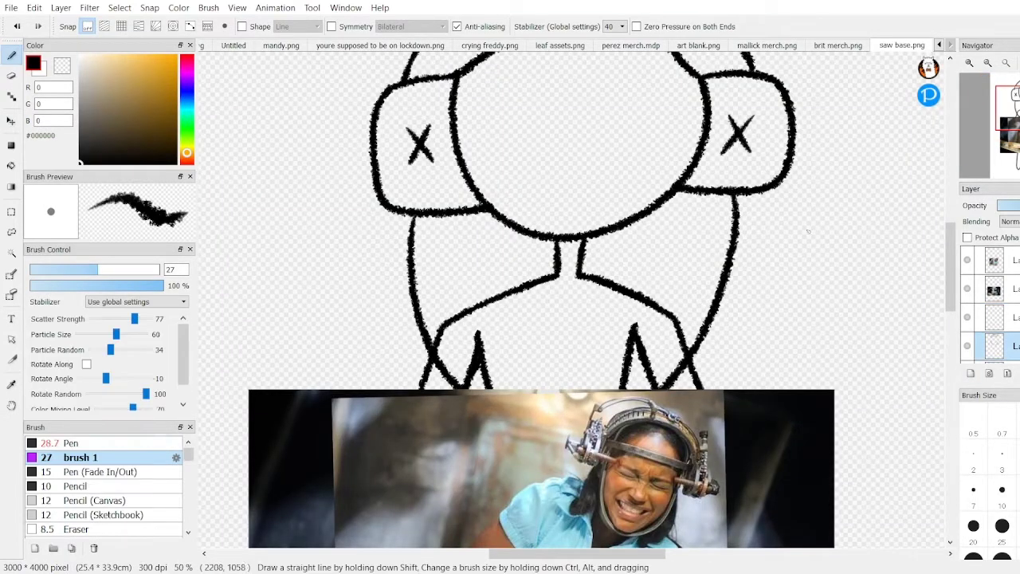
{"action": "scroll", "coordinate": [808, 231], "scroll_direction": "down", "scroll_amount": 3}
{"action": "scroll", "coordinate": [408, 114], "scroll_direction": "up", "scroll_amount": 5}
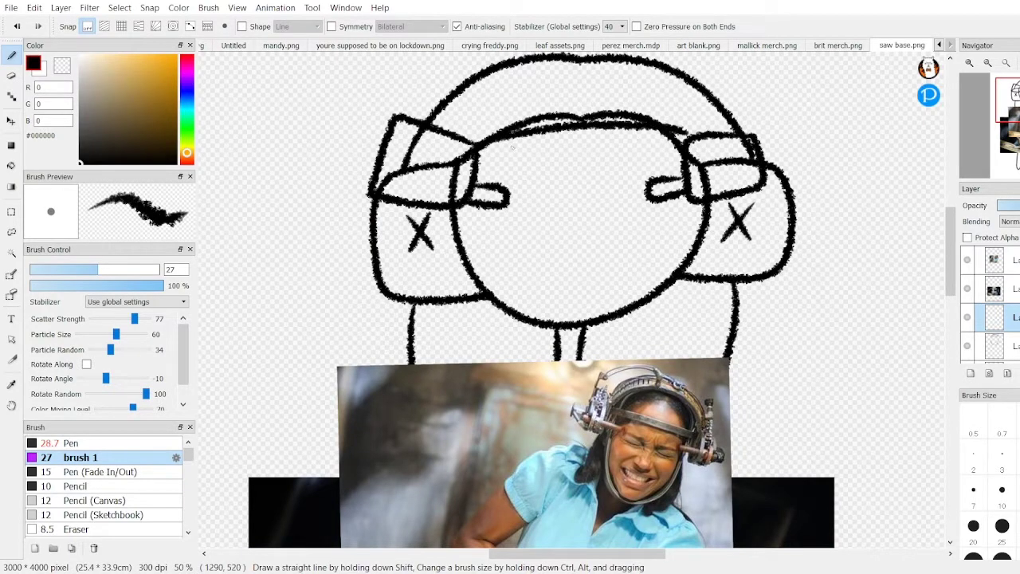
Step: Sketch the head trap's bands and outer arcs over the head
{"action": "left_click_drag", "start_coordinate": [478, 158], "coordinate": [684, 163]}
{"action": "scroll", "coordinate": [683, 162], "scroll_direction": "up", "scroll_amount": 1}
{"action": "scroll", "coordinate": [466, 207], "scroll_direction": "down", "scroll_amount": 1}
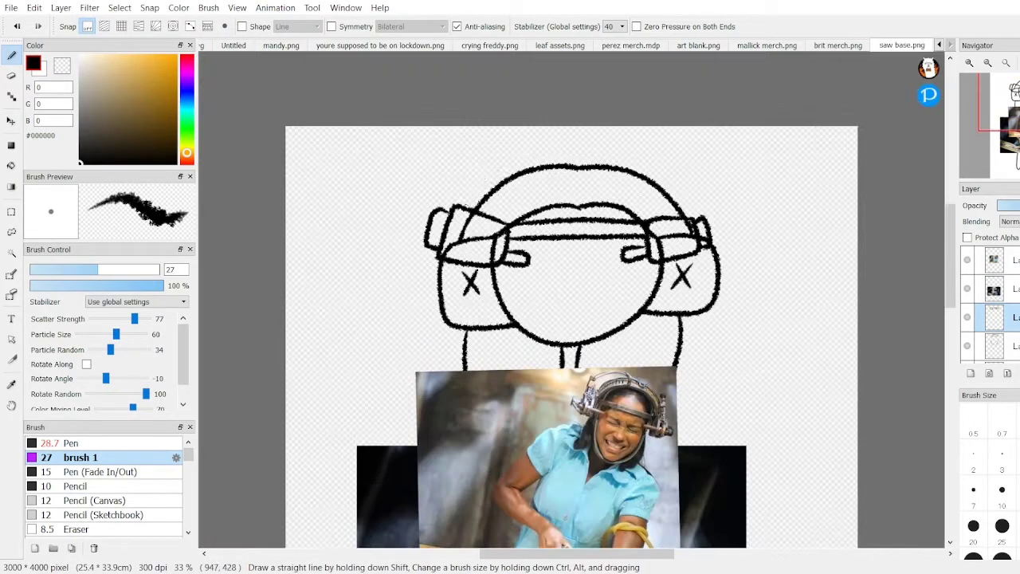
{"action": "mouse_move", "coordinate": [466, 207]}
{"action": "left_mouse_down"}
{"action": "mouse_move", "coordinate": [690, 209]}
{"action": "mouse_move", "coordinate": [682, 220]}
{"action": "left_mouse_up"}
{"action": "left_click_drag", "start_coordinate": [516, 176], "coordinate": [625, 164]}
{"action": "left_click_drag", "start_coordinate": [450, 203], "coordinate": [515, 152]}
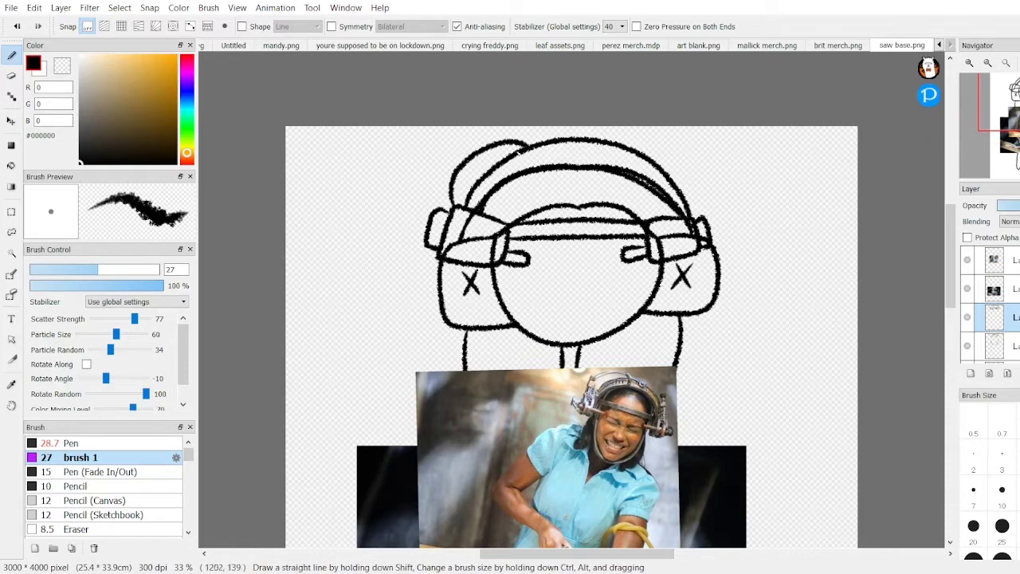
{"action": "scroll", "coordinate": [515, 152], "scroll_direction": "down", "scroll_amount": 1}
{"action": "left_click_drag", "start_coordinate": [500, 230], "coordinate": [666, 227]}
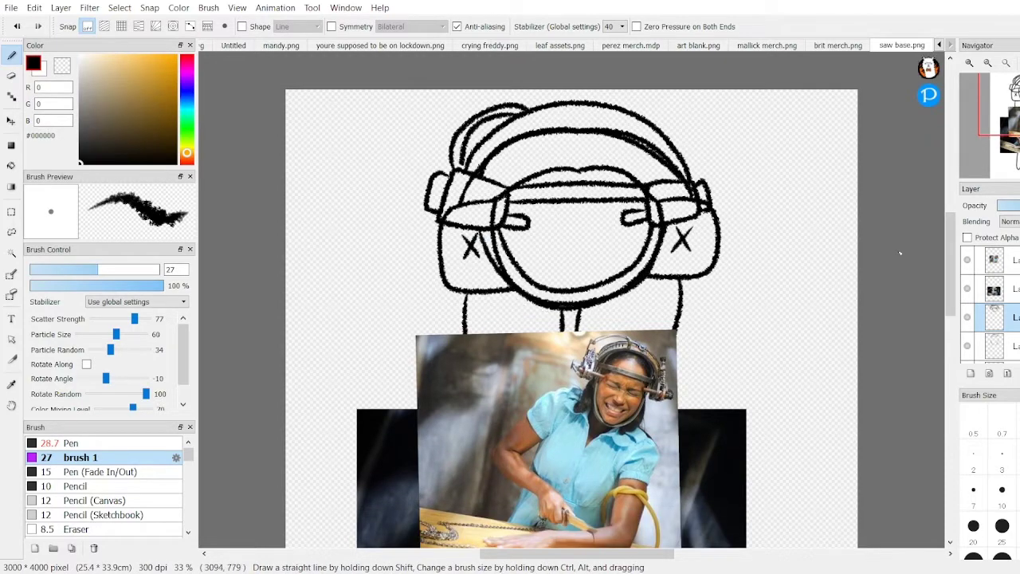
{"action": "scroll", "coordinate": [572, 303], "scroll_direction": "up", "scroll_amount": 2}
Step: Draw angry eyebrows over the eyes, redrawing one thinner
{"action": "left_click_drag", "start_coordinate": [494, 126], "coordinate": [558, 157]}
{"action": "key", "text": "ctrl+z"}
{"action": "key", "text": "ctrl+z"}
{"action": "scroll", "coordinate": [545, 205], "scroll_direction": "down", "scroll_amount": 2}
{"action": "scroll", "coordinate": [558, 191], "scroll_direction": "up", "scroll_amount": 2}
{"action": "left_click_drag", "start_coordinate": [660, 125], "coordinate": [603, 155]}
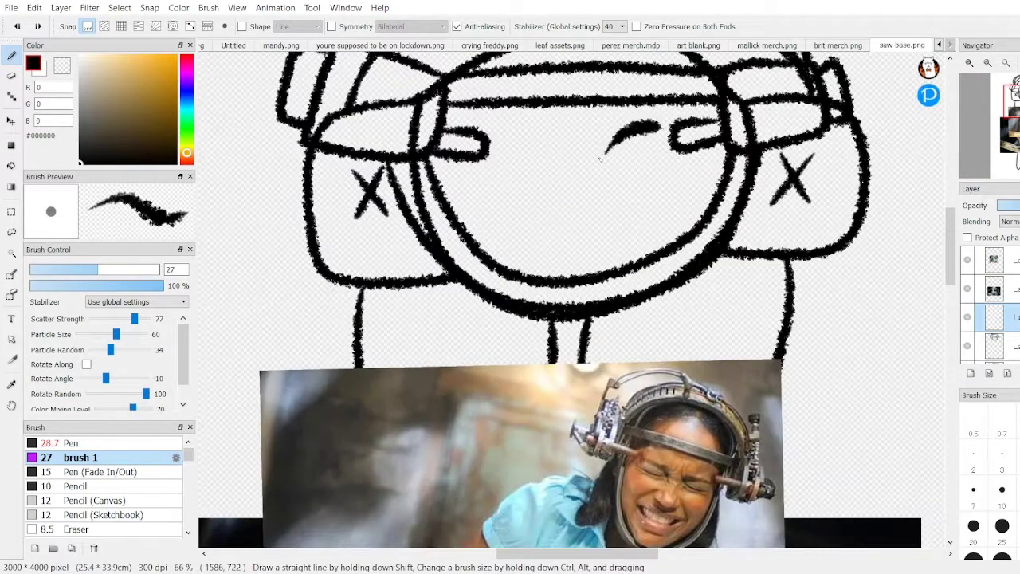
{"action": "scroll", "coordinate": [512, 202], "scroll_direction": "down", "scroll_amount": 2}
{"action": "scroll", "coordinate": [513, 201], "scroll_direction": "up", "scroll_amount": 2}
{"action": "scroll", "coordinate": [558, 200], "scroll_direction": "down", "scroll_amount": 5}
{"action": "scroll", "coordinate": [573, 199], "scroll_direction": "up", "scroll_amount": 5}
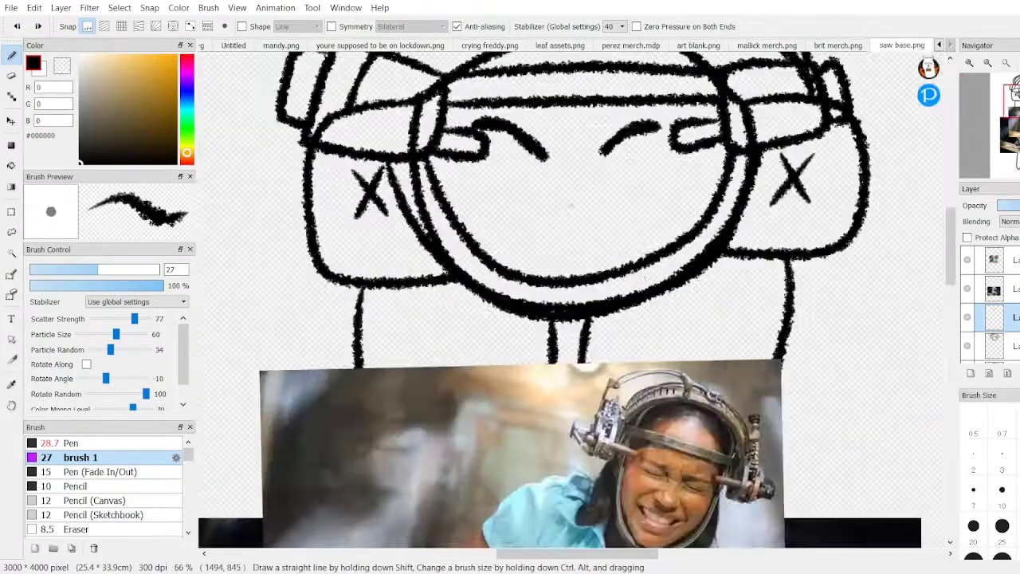
{"action": "scroll", "coordinate": [588, 201], "scroll_direction": "down", "scroll_amount": 5}
{"action": "scroll", "coordinate": [589, 200], "scroll_direction": "up", "scroll_amount": 5}
Step: Resize the face features with free transform (Ctrl+T)
{"action": "key", "text": "ctrl+t"}
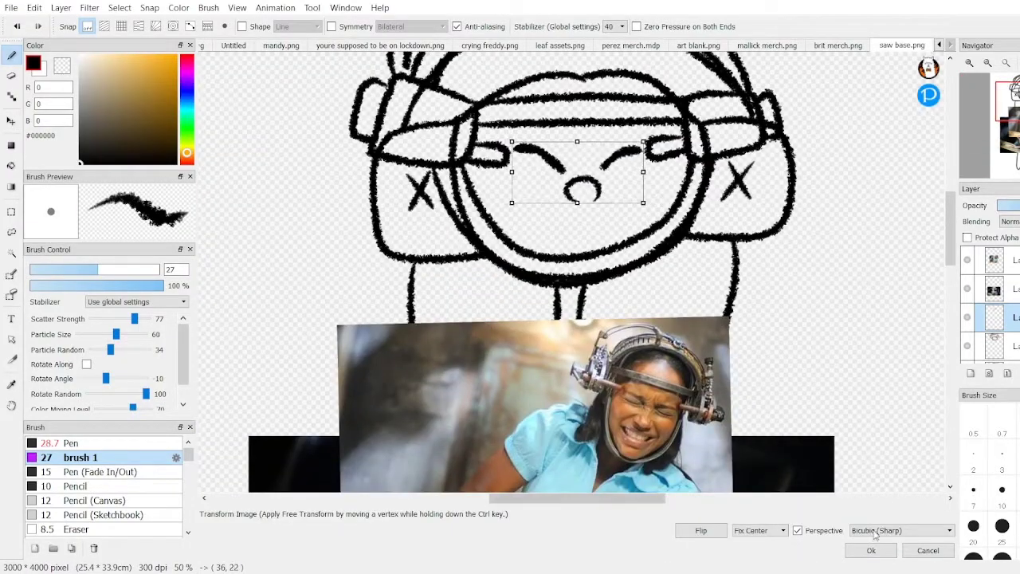
{"action": "key", "text": "Return"}
{"action": "scroll", "coordinate": [309, 160], "scroll_direction": "down", "scroll_amount": 4}
{"action": "scroll", "coordinate": [557, 160], "scroll_direction": "up", "scroll_amount": 4}
{"action": "scroll", "coordinate": [615, 155], "scroll_direction": "down", "scroll_amount": 4}
{"action": "scroll", "coordinate": [615, 154], "scroll_direction": "up", "scroll_amount": 4}
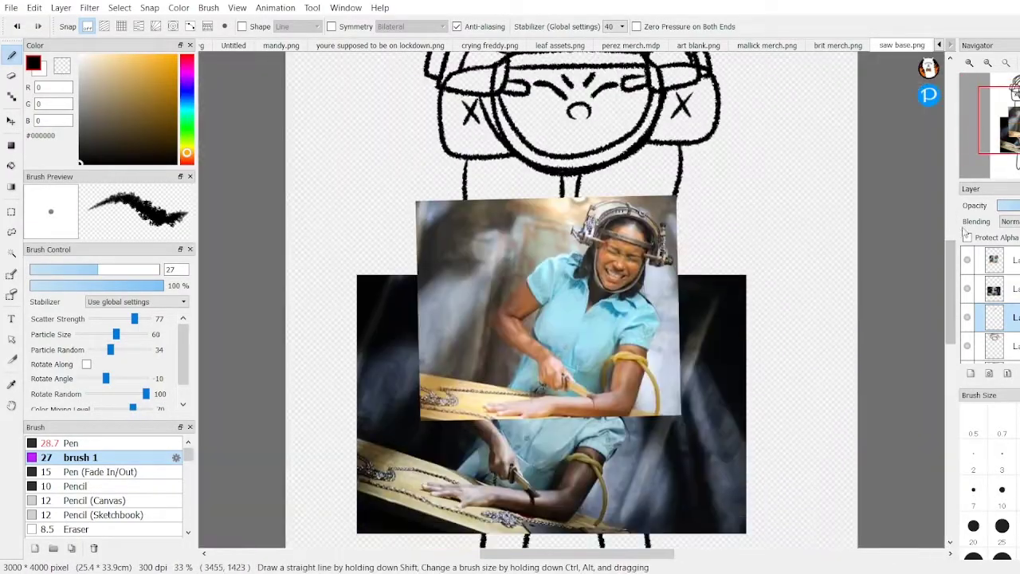
Step: Hide both reference photo layers
{"action": "left_click", "coordinate": [967, 260]}
{"action": "left_click", "coordinate": [967, 288]}
{"action": "scroll", "coordinate": [525, 236], "scroll_direction": "up", "scroll_amount": 1}
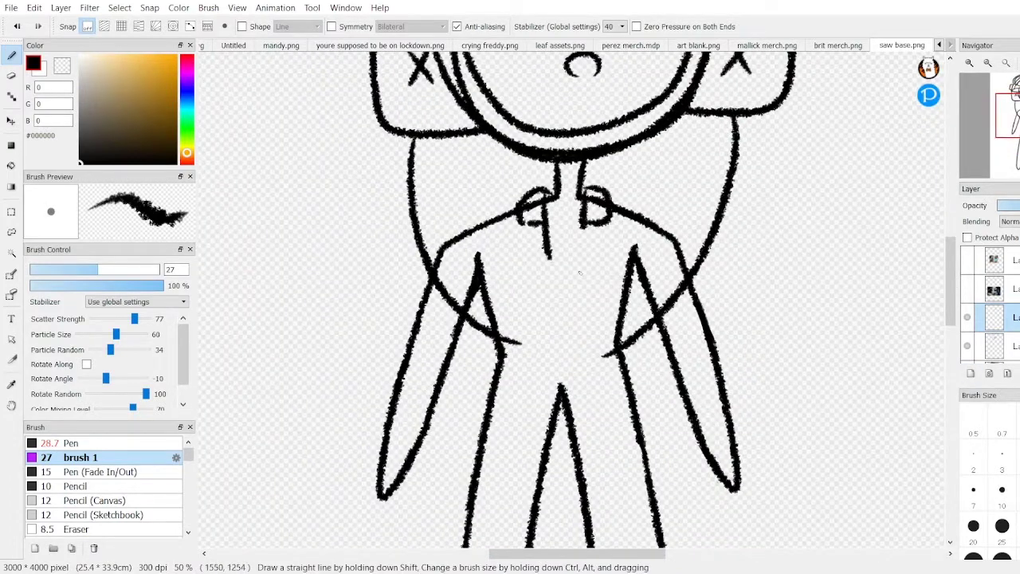
Step: Erase the short lines below the collar and draw the left sleeve with cuff bands
{"action": "key", "text": "e"}
{"action": "mouse_move", "coordinate": [547, 236]}
{"action": "left_mouse_down"}
{"action": "mouse_move", "coordinate": [605, 277]}
{"action": "mouse_move", "coordinate": [566, 250]}
{"action": "mouse_move", "coordinate": [568, 225]}
{"action": "left_mouse_up"}
{"action": "key", "text": "b"}
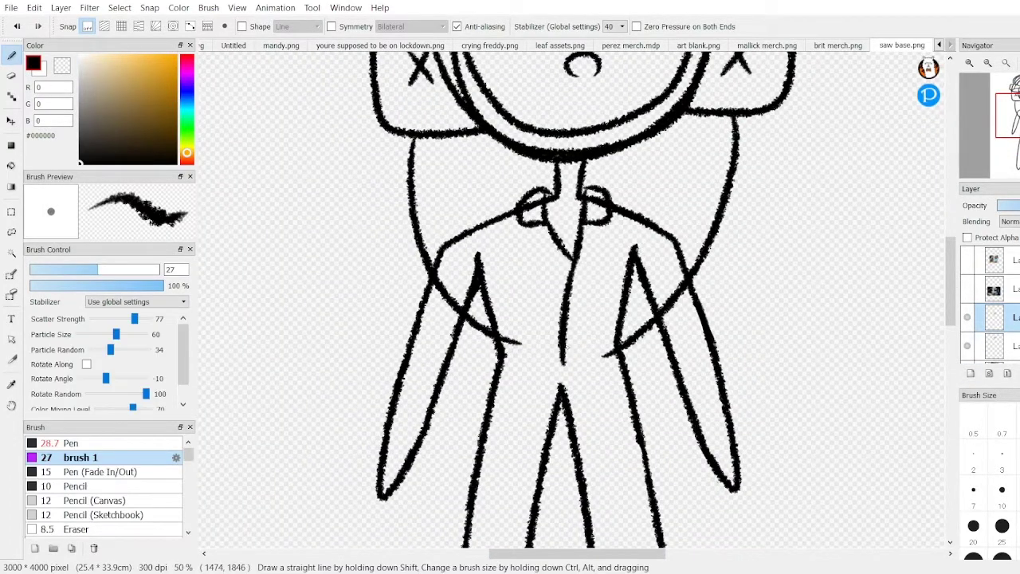
{"action": "mouse_move", "coordinate": [508, 210]}
{"action": "left_mouse_down"}
{"action": "mouse_move", "coordinate": [416, 280]}
{"action": "mouse_move", "coordinate": [458, 307]}
{"action": "left_mouse_up"}
{"action": "left_click_drag", "start_coordinate": [420, 320], "coordinate": [456, 331]}
{"action": "left_click", "coordinate": [11, 75]}
{"action": "left_click", "coordinate": [12, 56]}
{"action": "scroll", "coordinate": [566, 279], "scroll_direction": "down", "scroll_amount": 3}
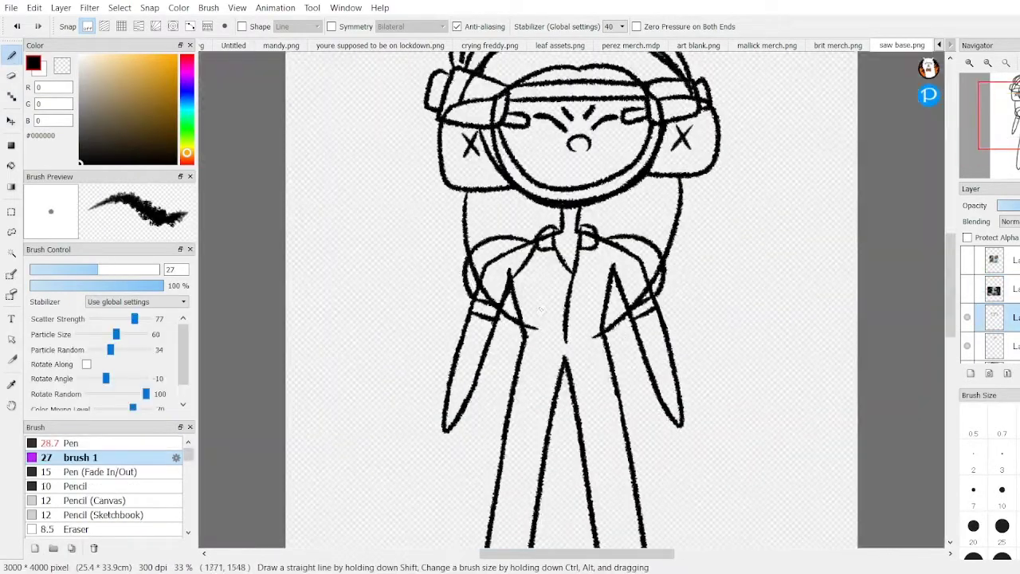
{"action": "scroll", "coordinate": [566, 279], "scroll_direction": "up", "scroll_amount": 4}
Step: Extend the belt's lower edge to the right and add a small button
{"action": "left_click_drag", "start_coordinate": [593, 383], "coordinate": [629, 370]}
{"action": "scroll", "coordinate": [558, 335], "scroll_direction": "down", "scroll_amount": 3}
{"action": "scroll", "coordinate": [558, 335], "scroll_direction": "up", "scroll_amount": 4}
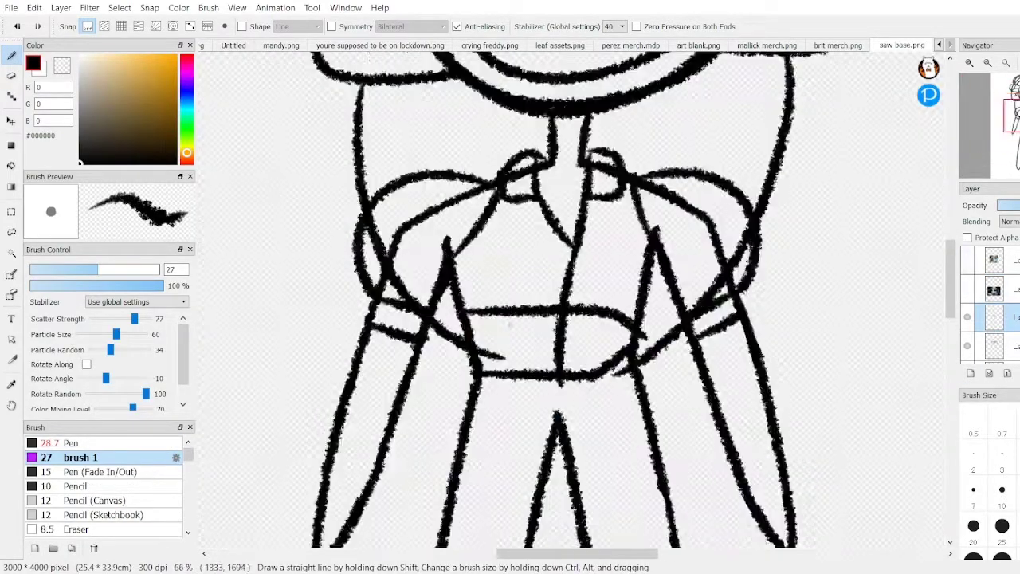
{"action": "scroll", "coordinate": [557, 335], "scroll_direction": "down", "scroll_amount": 2}
{"action": "scroll", "coordinate": [518, 343], "scroll_direction": "up", "scroll_amount": 1}
{"action": "left_click_drag", "start_coordinate": [526, 334], "coordinate": [516, 338]}
{"action": "scroll", "coordinate": [501, 403], "scroll_direction": "down", "scroll_amount": 2}
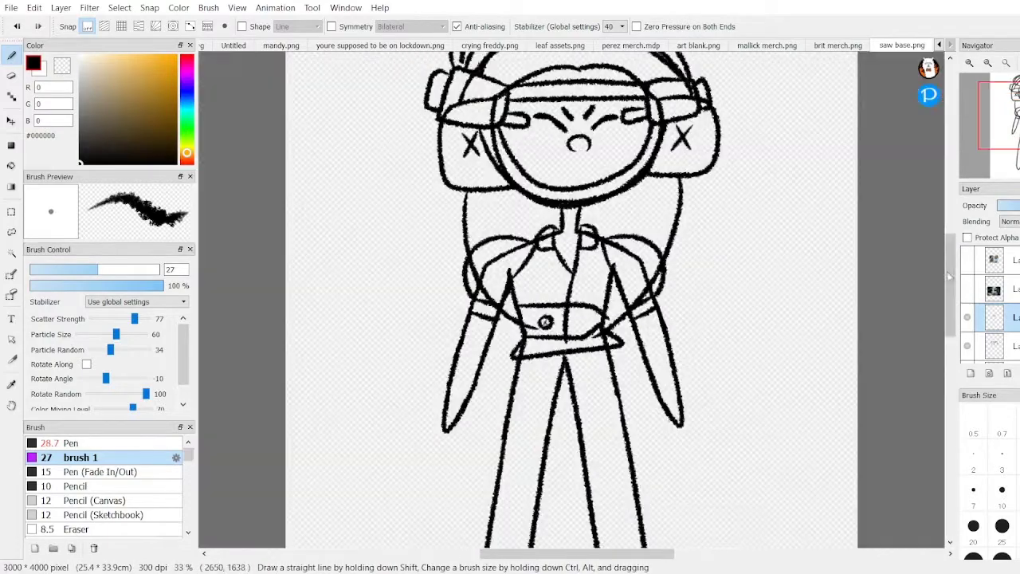
{"action": "scroll", "coordinate": [518, 446], "scroll_direction": "up", "scroll_amount": 2}
Step: Draw a cuff on the left pant leg
{"action": "left_click_drag", "start_coordinate": [430, 432], "coordinate": [520, 480]}
{"action": "scroll", "coordinate": [565, 416], "scroll_direction": "down", "scroll_amount": 5}
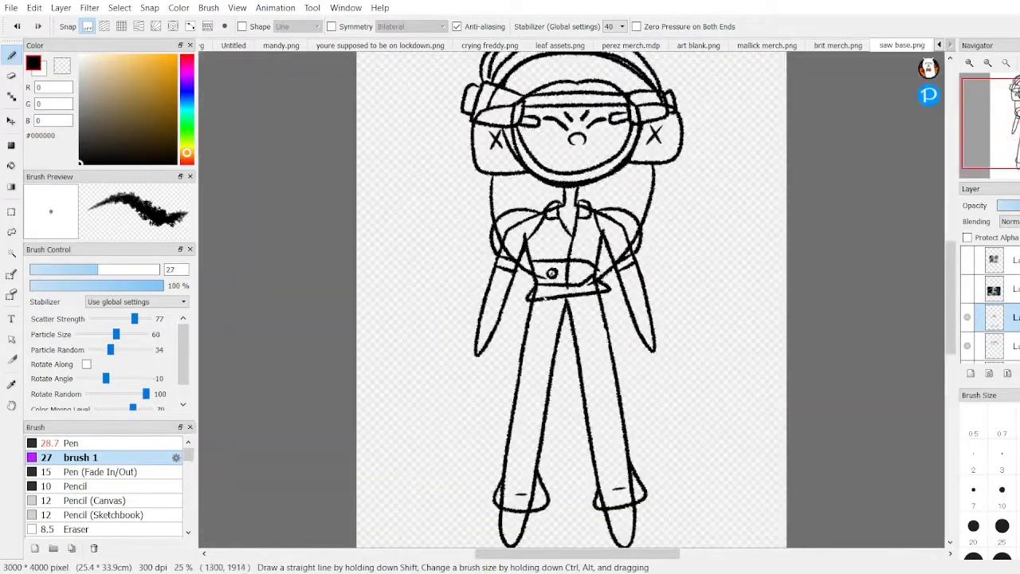
{"action": "scroll", "coordinate": [565, 416], "scroll_direction": "up", "scroll_amount": 3}
{"action": "scroll", "coordinate": [637, 343], "scroll_direction": "down", "scroll_amount": 3}
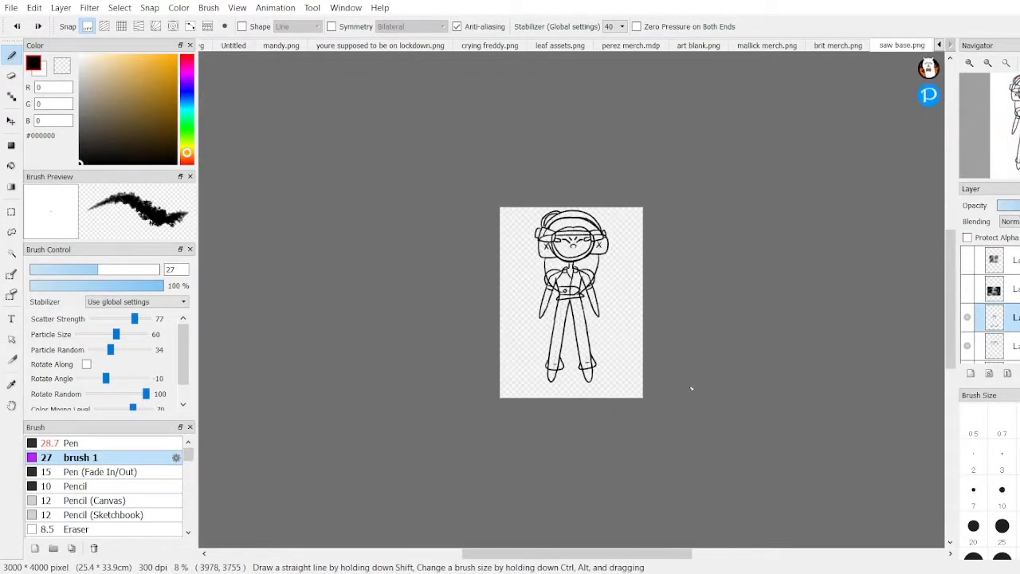
Step: Switch to the Eraser, select the fourth layer and zoom in on the belt
{"action": "scroll", "coordinate": [571, 303], "scroll_direction": "up", "scroll_amount": 5}
{"action": "key", "text": "e"}
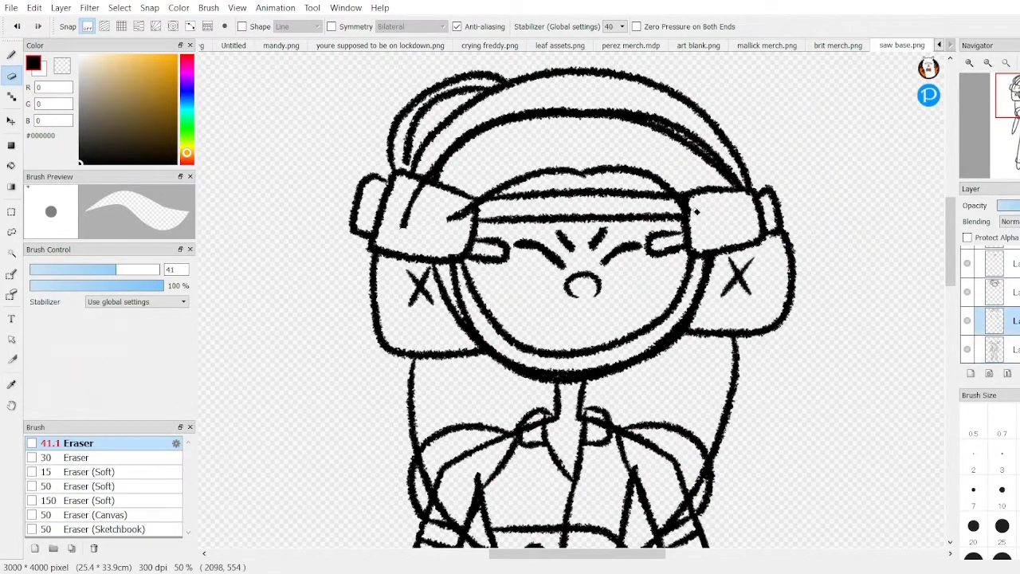
{"action": "scroll", "coordinate": [449, 220], "scroll_direction": "down", "scroll_amount": 5}
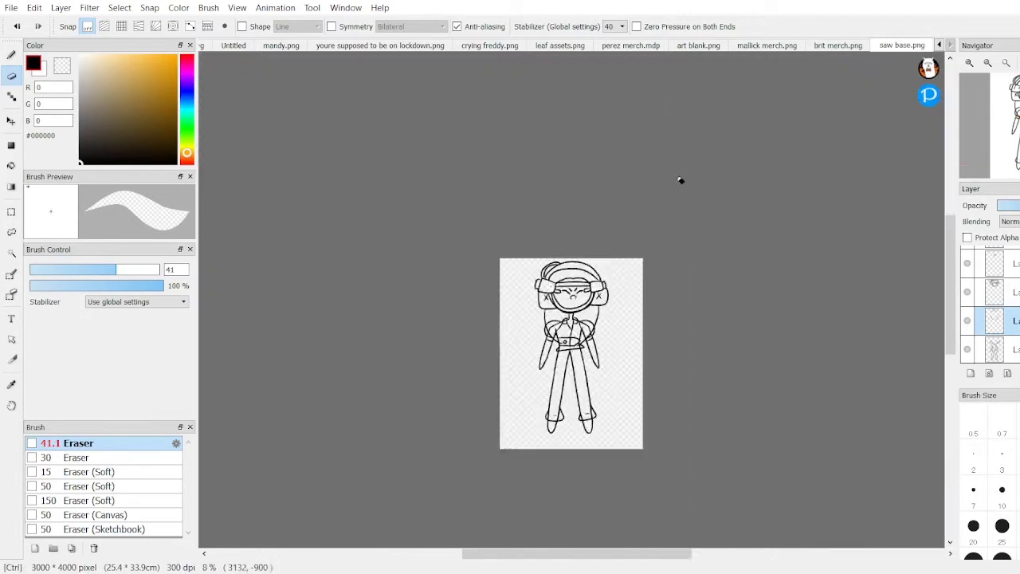
{"action": "scroll", "coordinate": [459, 223], "scroll_direction": "up", "scroll_amount": 5}
{"action": "scroll", "coordinate": [745, 171], "scroll_direction": "down", "scroll_amount": 5}
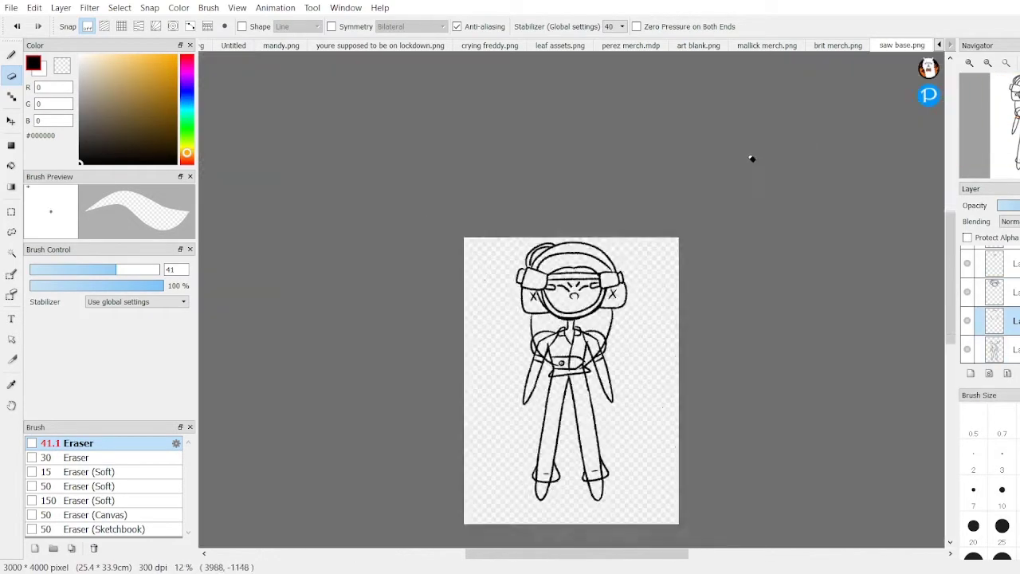
{"action": "scroll", "coordinate": [749, 160], "scroll_direction": "up", "scroll_amount": 6}
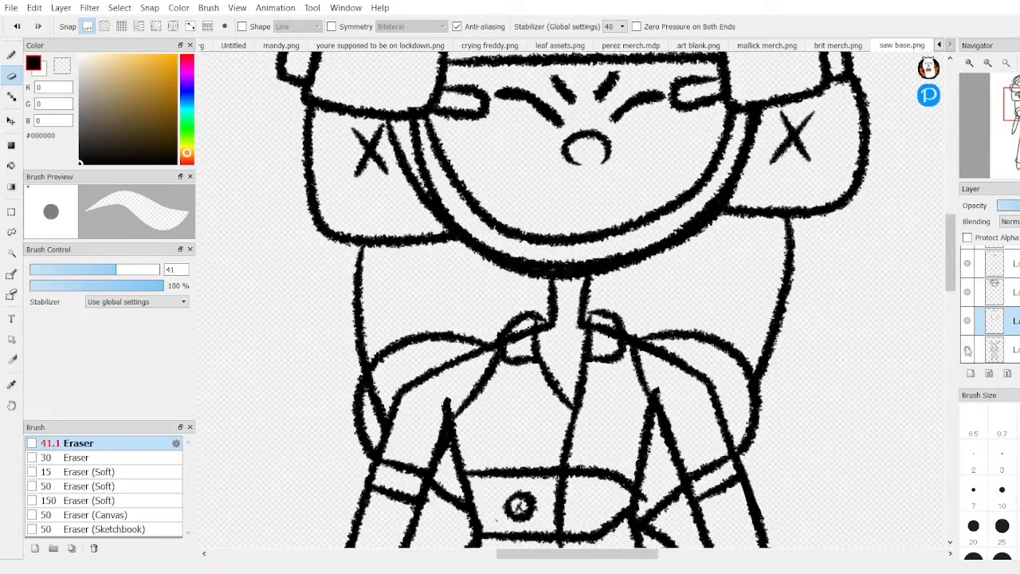
{"action": "left_click", "coordinate": [968, 351]}
{"action": "scroll", "coordinate": [547, 410], "scroll_direction": "down", "scroll_amount": 5}
{"action": "scroll", "coordinate": [475, 361], "scroll_direction": "up", "scroll_amount": 5}
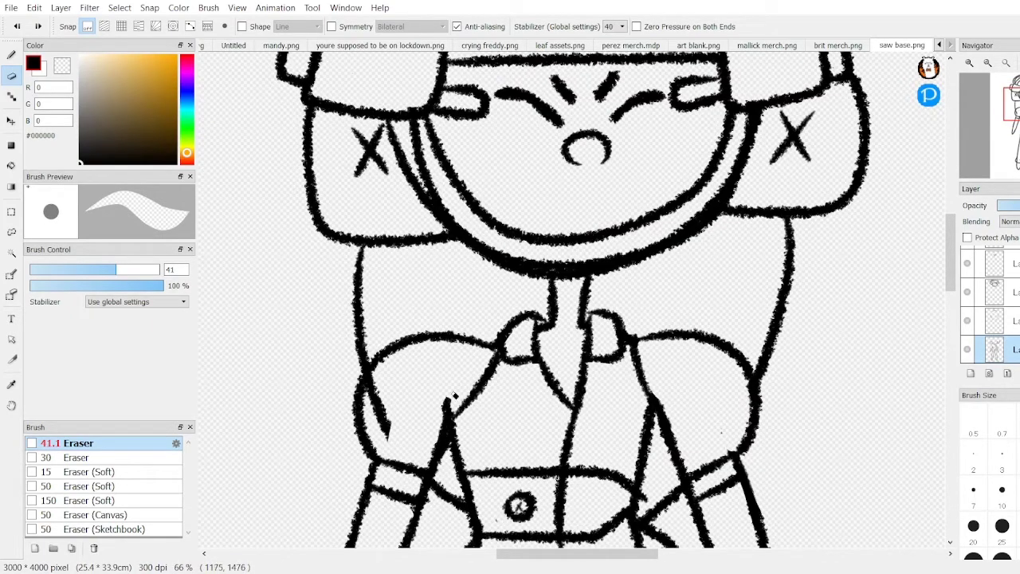
{"action": "scroll", "coordinate": [454, 396], "scroll_direction": "down", "scroll_amount": 5}
{"action": "scroll", "coordinate": [426, 374], "scroll_direction": "up", "scroll_amount": 6}
{"action": "scroll", "coordinate": [490, 380], "scroll_direction": "down", "scroll_amount": 3}
{"action": "scroll", "coordinate": [470, 377], "scroll_direction": "up", "scroll_amount": 3}
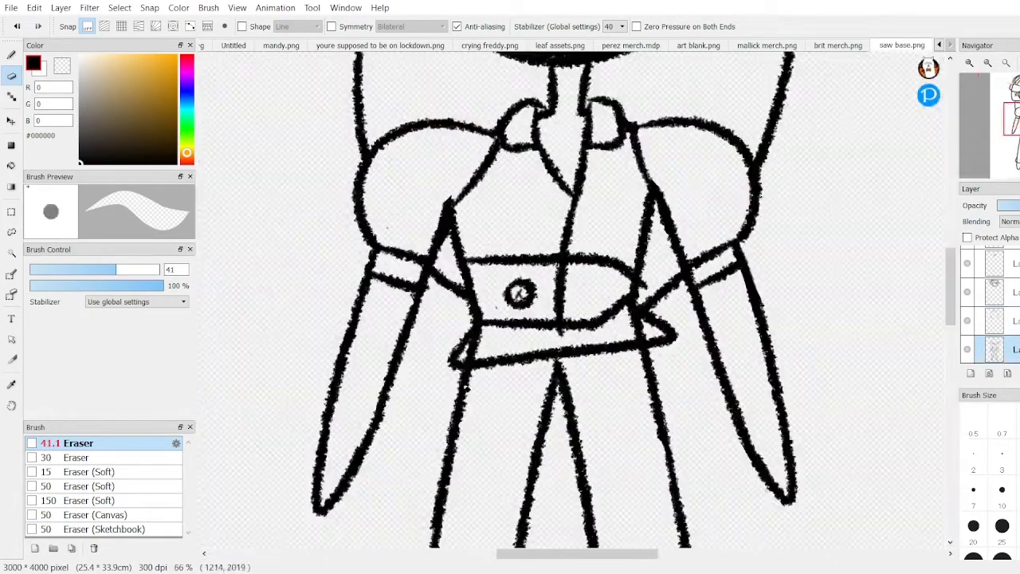
Step: Select the second layer, briefly trying the brush and scatter brush
{"action": "left_click", "coordinate": [968, 293]}
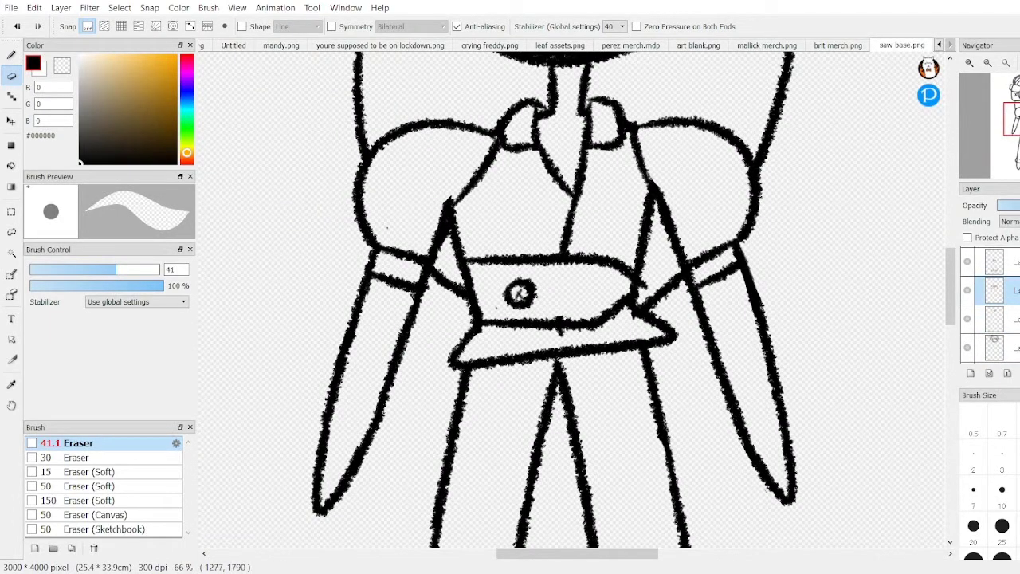
{"action": "scroll", "coordinate": [502, 297], "scroll_direction": "up", "scroll_amount": 3}
{"action": "key", "text": "b"}
{"action": "scroll", "coordinate": [478, 303], "scroll_direction": "down", "scroll_amount": 2}
{"action": "key", "text": "e"}
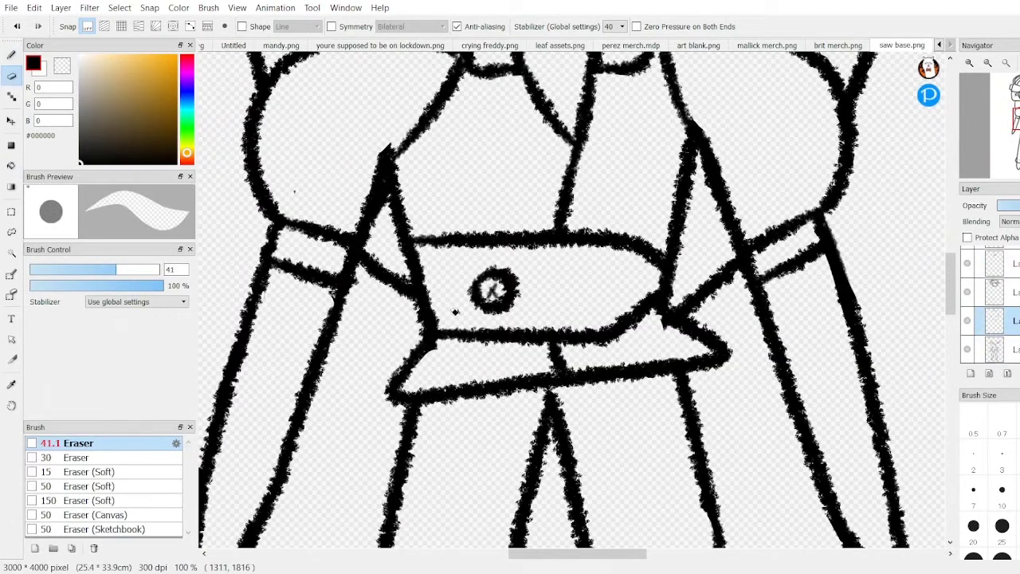
{"action": "scroll", "coordinate": [349, 202], "scroll_direction": "down", "scroll_amount": 2}
{"action": "left_click", "coordinate": [11, 54]}
Step: Select another layer and return to the Eraser to remove the stray belt line
{"action": "left_click", "coordinate": [1015, 297]}
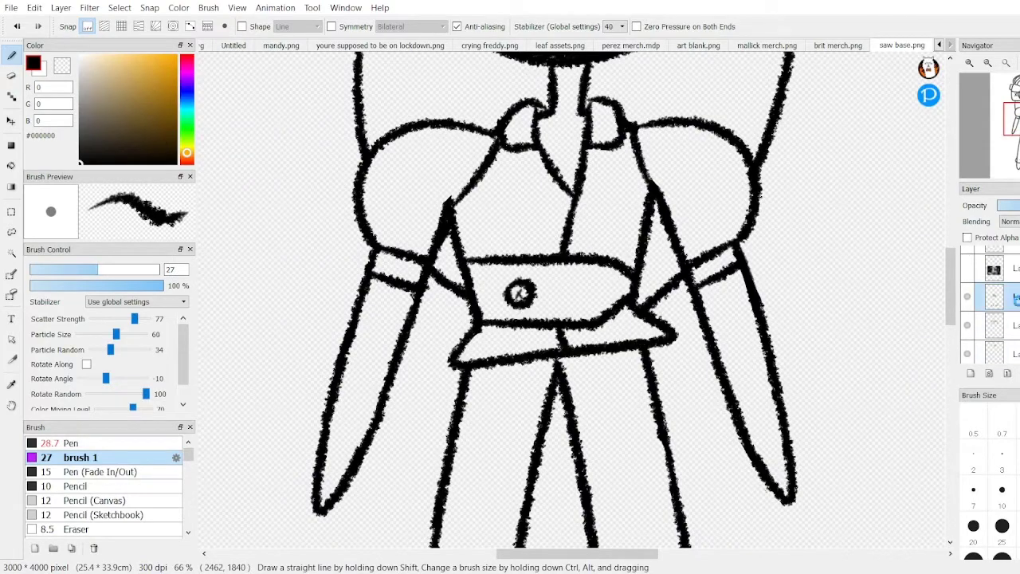
{"action": "scroll", "coordinate": [699, 178], "scroll_direction": "down", "scroll_amount": 5}
{"action": "scroll", "coordinate": [717, 207], "scroll_direction": "up", "scroll_amount": 4}
{"action": "scroll", "coordinate": [765, 268], "scroll_direction": "down", "scroll_amount": 4}
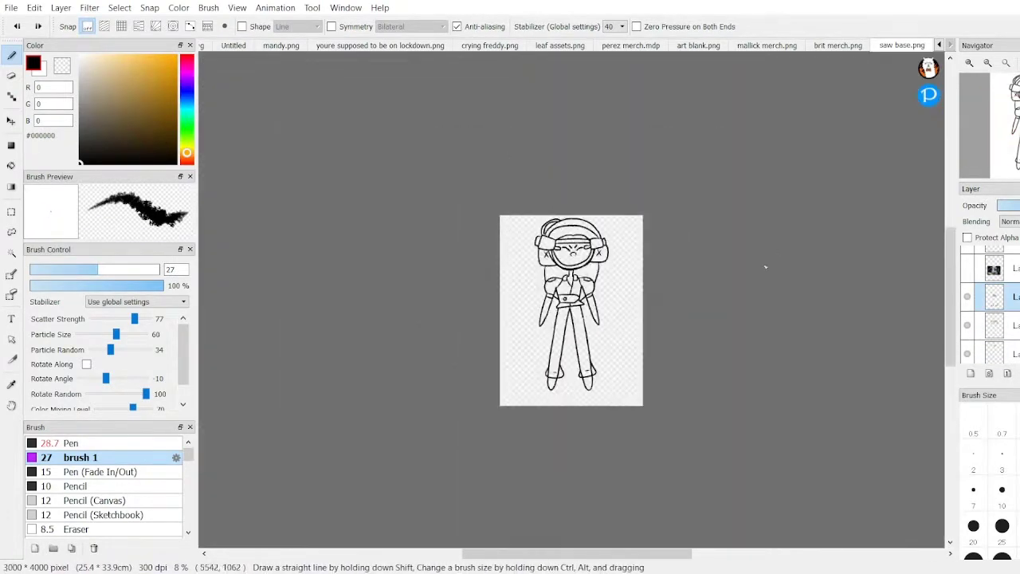
{"action": "scroll", "coordinate": [849, 272], "scroll_direction": "up", "scroll_amount": 2}
{"action": "scroll", "coordinate": [574, 518], "scroll_direction": "up", "scroll_amount": 3}
{"action": "key", "text": "e"}
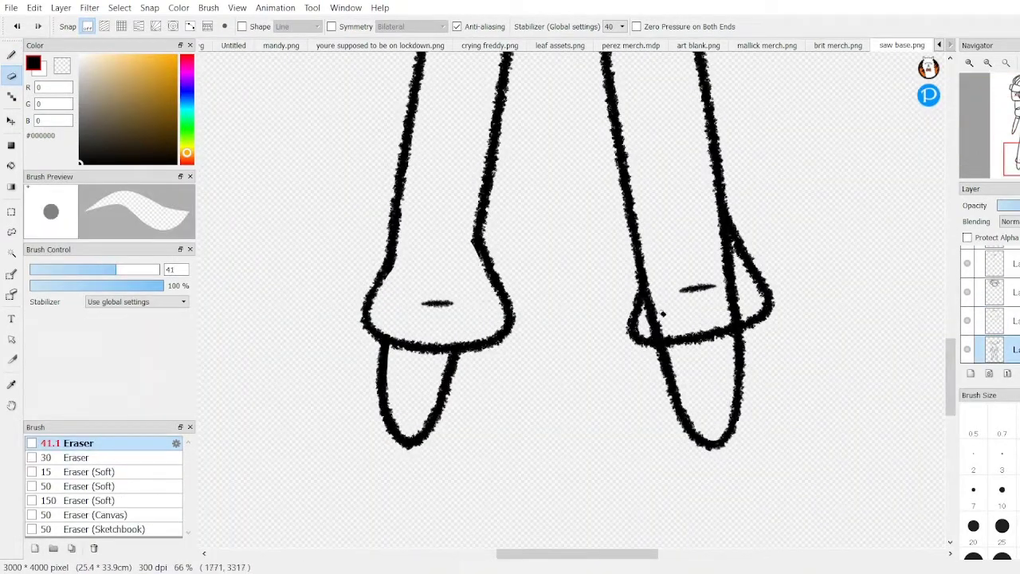
{"action": "scroll", "coordinate": [633, 298], "scroll_direction": "down", "scroll_amount": 3}
{"action": "scroll", "coordinate": [633, 298], "scroll_direction": "up", "scroll_amount": 2}
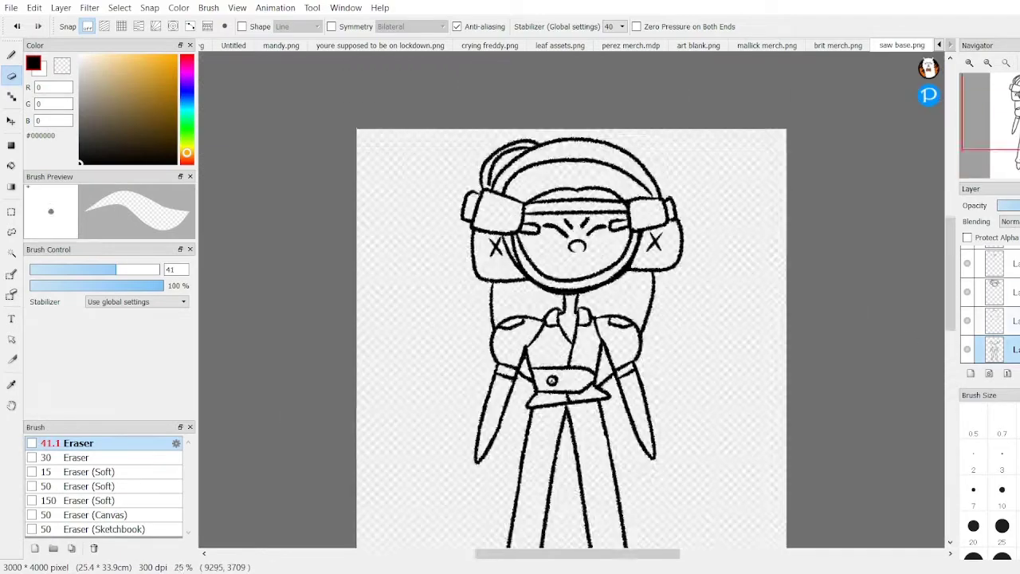
Step: Fill the face, ears, neck and left arm with brown skin colour
{"action": "left_click", "coordinate": [186, 158]}
{"action": "left_click", "coordinate": [130, 110]}
{"action": "left_click", "coordinate": [129, 110]}
{"action": "left_click", "coordinate": [12, 165]}
{"action": "left_click", "coordinate": [470, 239]}
{"action": "left_click", "coordinate": [574, 239]}
{"action": "left_click", "coordinate": [686, 236]}
{"action": "scroll", "coordinate": [574, 239], "scroll_direction": "down", "scroll_amount": 1}
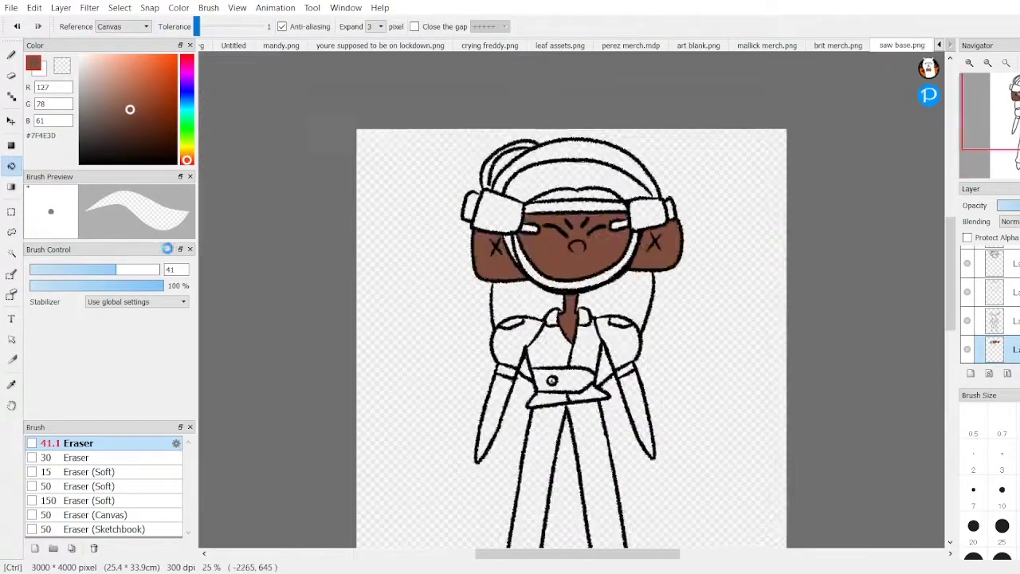
{"action": "scroll", "coordinate": [547, 212], "scroll_direction": "up", "scroll_amount": 2}
{"action": "left_click", "coordinate": [422, 494]}
Step: Draw black stripes around the right wrist and the hilt in the right hand
{"action": "scroll", "coordinate": [698, 482], "scroll_direction": "down", "scroll_amount": 2}
{"action": "scroll", "coordinate": [690, 464], "scroll_direction": "up", "scroll_amount": 1}
{"action": "key", "text": "b"}
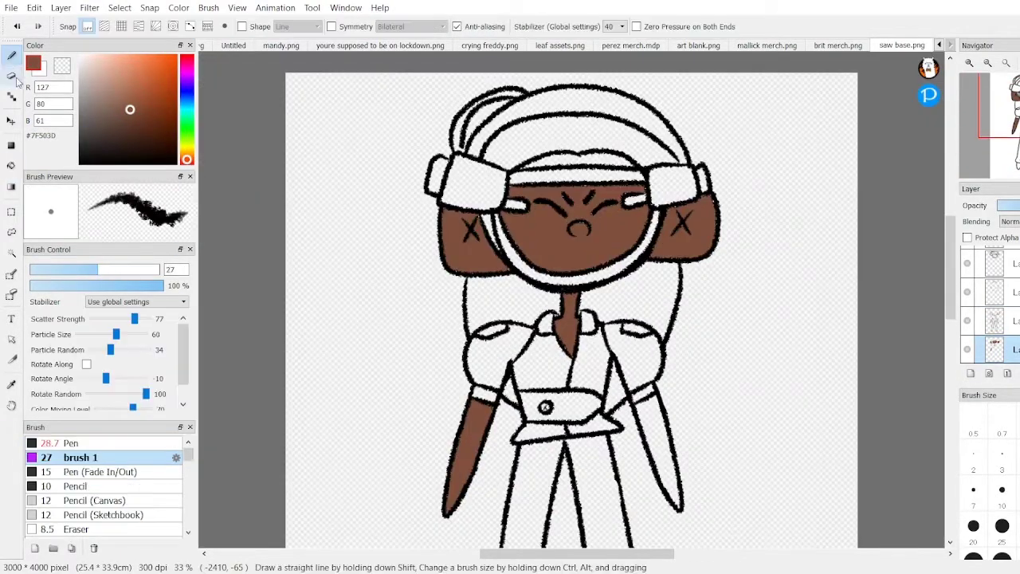
{"action": "key", "text": "e"}
{"action": "key", "text": "b"}
{"action": "scroll", "coordinate": [573, 239], "scroll_direction": "up", "scroll_amount": 2}
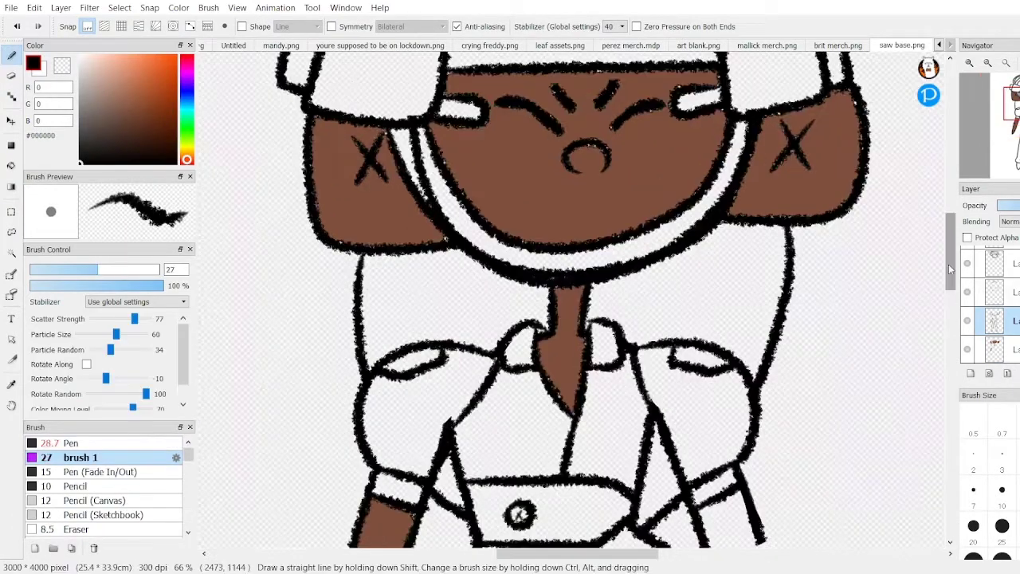
{"action": "mouse_move", "coordinate": [710, 323]}
{"action": "left_mouse_down"}
{"action": "mouse_move", "coordinate": [765, 295]}
{"action": "mouse_move", "coordinate": [757, 362]}
{"action": "left_mouse_up"}
{"action": "scroll", "coordinate": [769, 307], "scroll_direction": "down", "scroll_amount": 2}
{"action": "scroll", "coordinate": [769, 307], "scroll_direction": "up", "scroll_amount": 2}
{"action": "left_click_drag", "start_coordinate": [700, 253], "coordinate": [749, 275]}
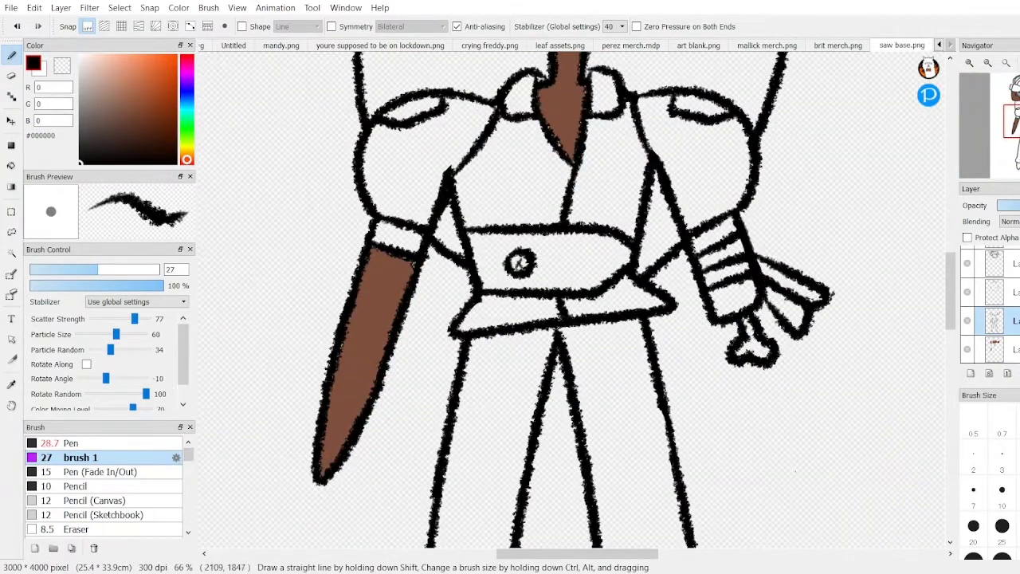
{"action": "scroll", "coordinate": [574, 303], "scroll_direction": "down", "scroll_amount": 2}
{"action": "scroll", "coordinate": [531, 274], "scroll_direction": "up", "scroll_amount": 1}
Step: Fill the right forearm between the stripes with brown
{"action": "left_click", "coordinate": [130, 110]}
{"action": "left_click", "coordinate": [11, 165]}
{"action": "left_click", "coordinate": [690, 299]}
{"action": "scroll", "coordinate": [558, 279], "scroll_direction": "down", "scroll_amount": 1}
{"action": "scroll", "coordinate": [487, 228], "scroll_direction": "up", "scroll_amount": 1}
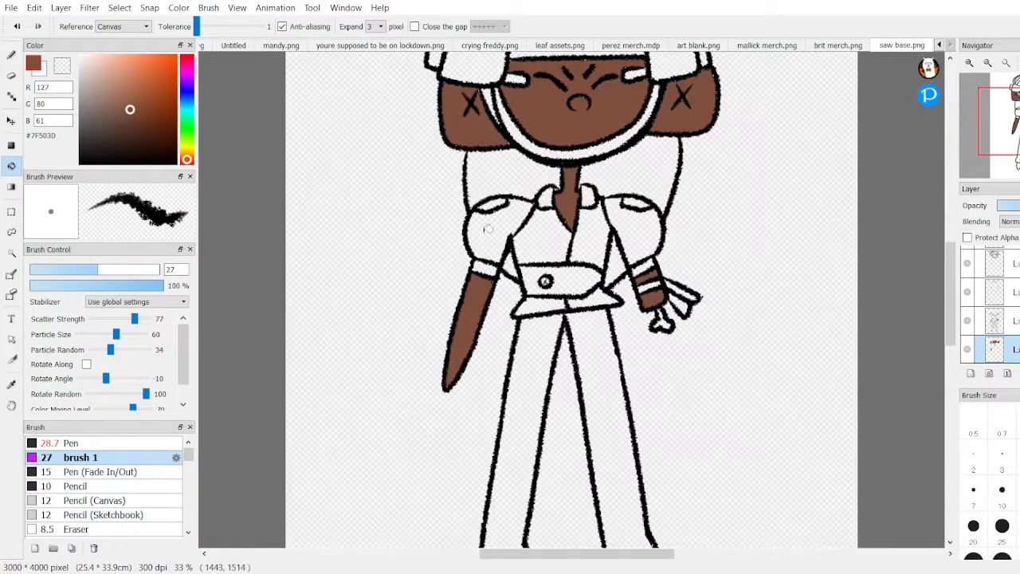
Step: Fill the hair behind the shoulders and inside the helmet black
{"action": "left_click", "coordinate": [485, 227], "text": "alt"}
{"action": "left_click", "coordinate": [486, 184]}
{"action": "scroll", "coordinate": [574, 239], "scroll_direction": "up", "scroll_amount": 3}
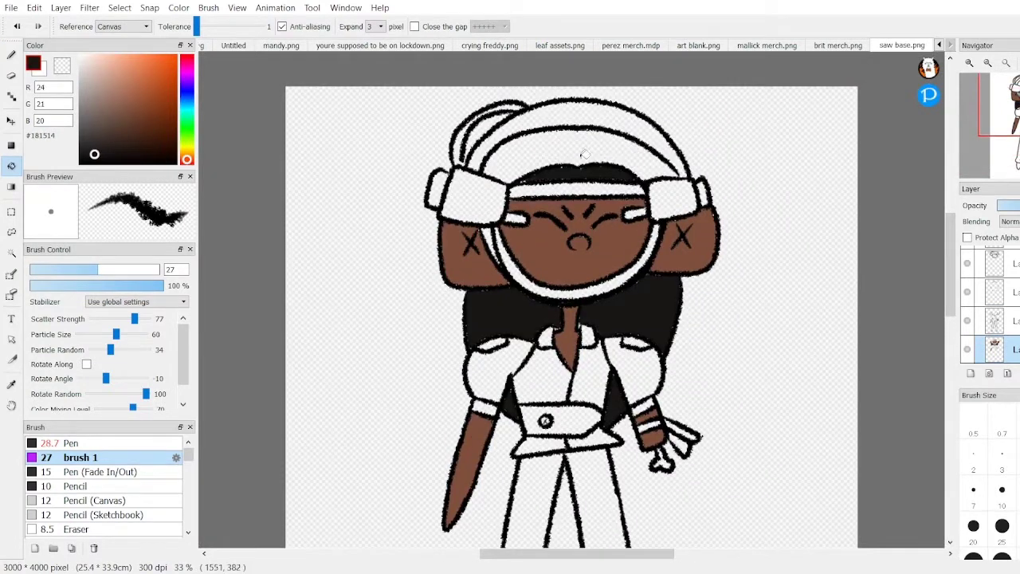
{"action": "left_click", "coordinate": [669, 165]}
{"action": "scroll", "coordinate": [574, 279], "scroll_direction": "down", "scroll_amount": 1}
Step: Fill the shirt front, both sleeves, belt and remaining shirt piece light blue
{"action": "left_click", "coordinate": [186, 108]}
{"action": "left_click", "coordinate": [97, 63]}
{"action": "left_click", "coordinate": [564, 357]}
{"action": "left_click", "coordinate": [510, 350]}
{"action": "left_click", "coordinate": [621, 350]}
{"action": "left_click", "coordinate": [568, 406]}
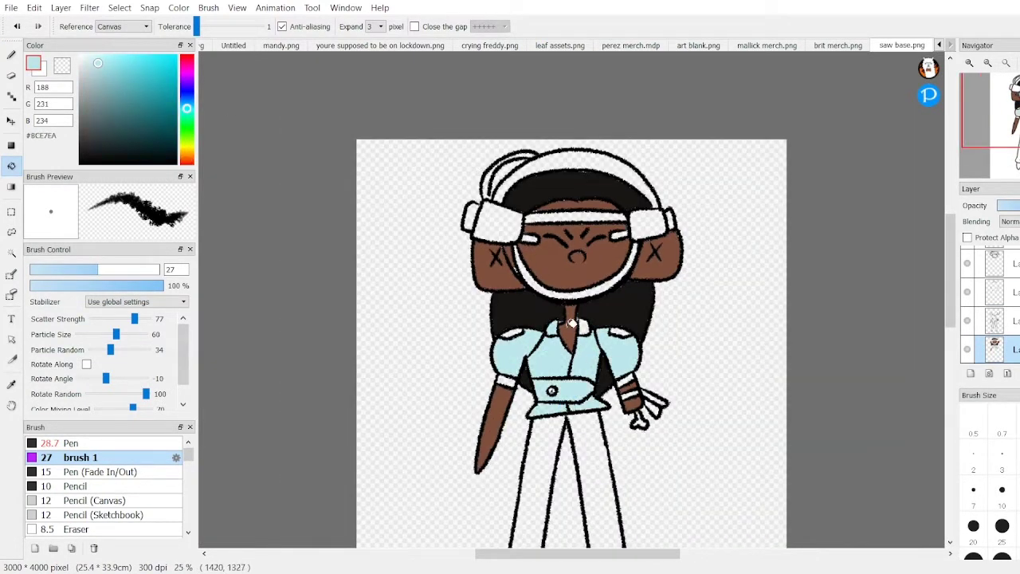
{"action": "scroll", "coordinate": [571, 322], "scroll_direction": "up", "scroll_amount": 1}
Step: Colour the wrist stripes yellow, then recolour them beige
{"action": "left_click", "coordinate": [187, 149]}
{"action": "left_click", "coordinate": [102, 75]}
{"action": "left_click", "coordinate": [682, 431]}
{"action": "scroll", "coordinate": [681, 430], "scroll_direction": "up", "scroll_amount": 1}
{"action": "scroll", "coordinate": [682, 431], "scroll_direction": "down", "scroll_amount": 1}
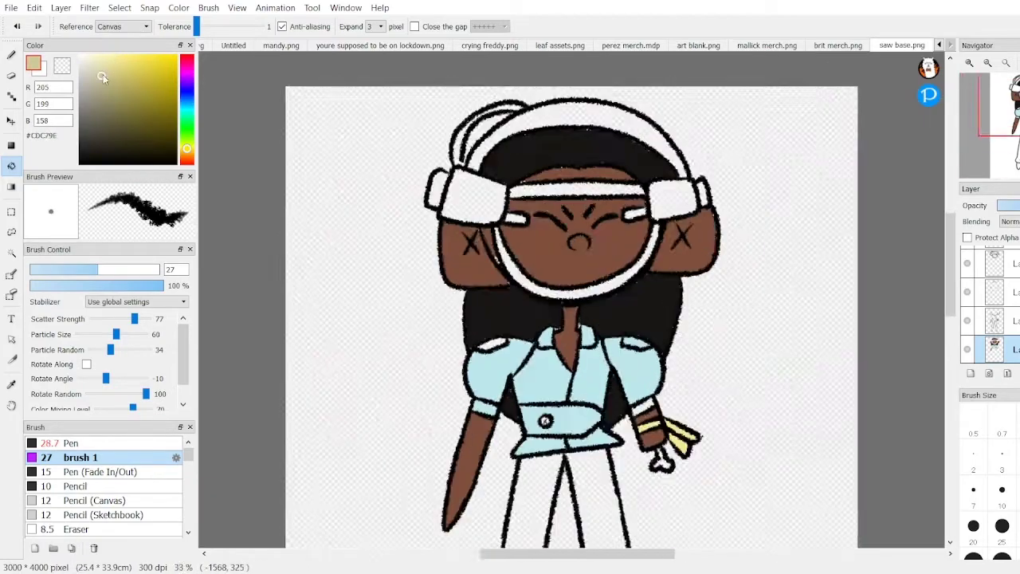
{"action": "left_click", "coordinate": [684, 431]}
{"action": "scroll", "coordinate": [558, 478], "scroll_direction": "up", "scroll_amount": 1}
Step: Fill both trouser legs grey and both shoes black
{"action": "left_click", "coordinate": [79, 120]}
{"action": "left_click", "coordinate": [490, 273]}
{"action": "scroll", "coordinate": [323, 276], "scroll_direction": "down", "scroll_amount": 2}
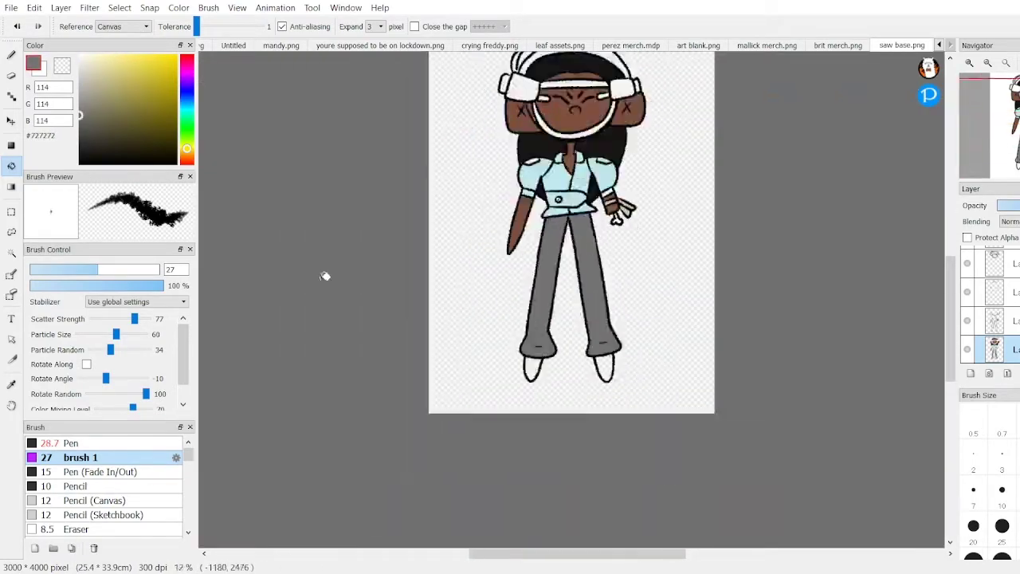
{"action": "scroll", "coordinate": [558, 398], "scroll_direction": "up", "scroll_amount": 2}
{"action": "left_click", "coordinate": [80, 152]}
{"action": "left_click", "coordinate": [489, 416]}
{"action": "left_click", "coordinate": [627, 417]}
Step: Fill the remaining gap in the shirt with the light blue
{"action": "scroll", "coordinate": [571, 239], "scroll_direction": "up", "scroll_amount": 3}
{"action": "left_click", "coordinate": [187, 109]}
{"action": "left_click", "coordinate": [98, 63]}
{"action": "scroll", "coordinate": [570, 239], "scroll_direction": "down", "scroll_amount": 3}
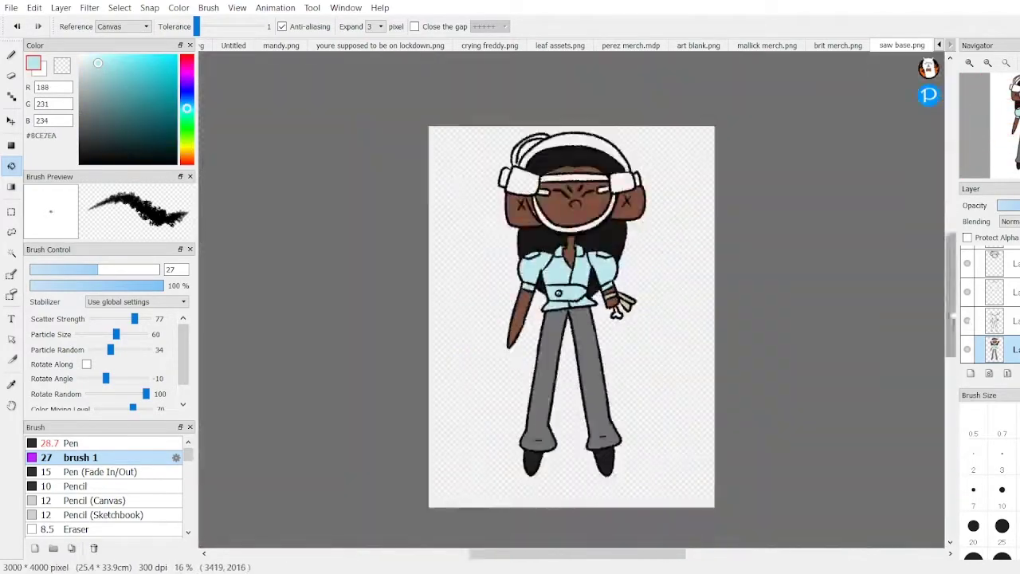
{"action": "scroll", "coordinate": [570, 199], "scroll_direction": "up", "scroll_amount": 3}
{"action": "scroll", "coordinate": [570, 239], "scroll_direction": "up", "scroll_amount": 1}
Step: Fill both headphones, the headband and the rim around the face with grey
{"action": "left_click", "coordinate": [574, 104]}
{"action": "left_click", "coordinate": [415, 231]}
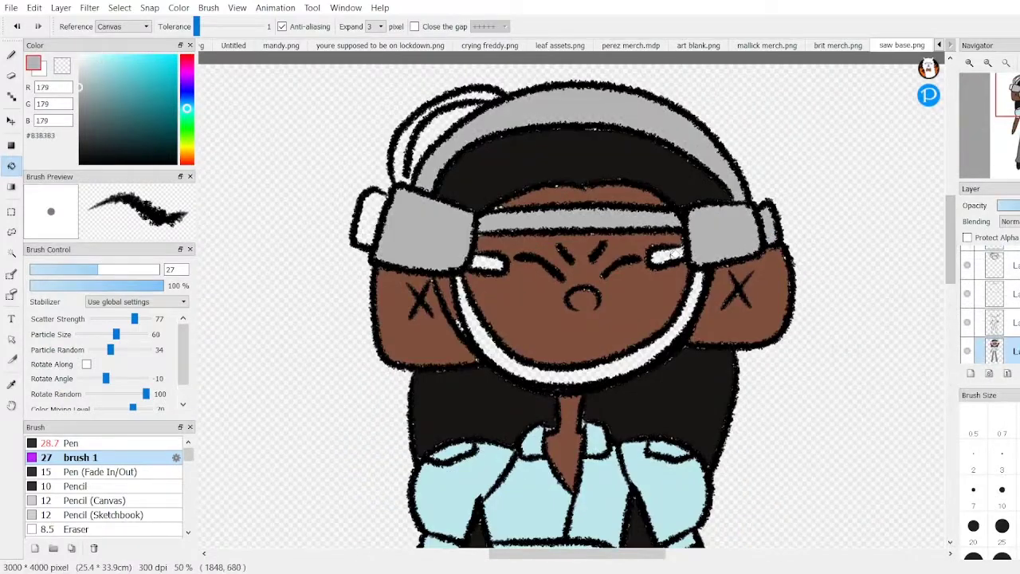
{"action": "left_click", "coordinate": [721, 231]}
{"action": "left_click", "coordinate": [582, 218]}
{"action": "left_click", "coordinate": [582, 366]}
Step: Return to black and alternate between pen and eraser to touch up the outlines
{"action": "left_click", "coordinate": [80, 163]}
{"action": "left_click", "coordinate": [11, 54]}
{"action": "scroll", "coordinate": [571, 302], "scroll_direction": "down", "scroll_amount": 3}
{"action": "scroll", "coordinate": [570, 303], "scroll_direction": "up", "scroll_amount": 3}
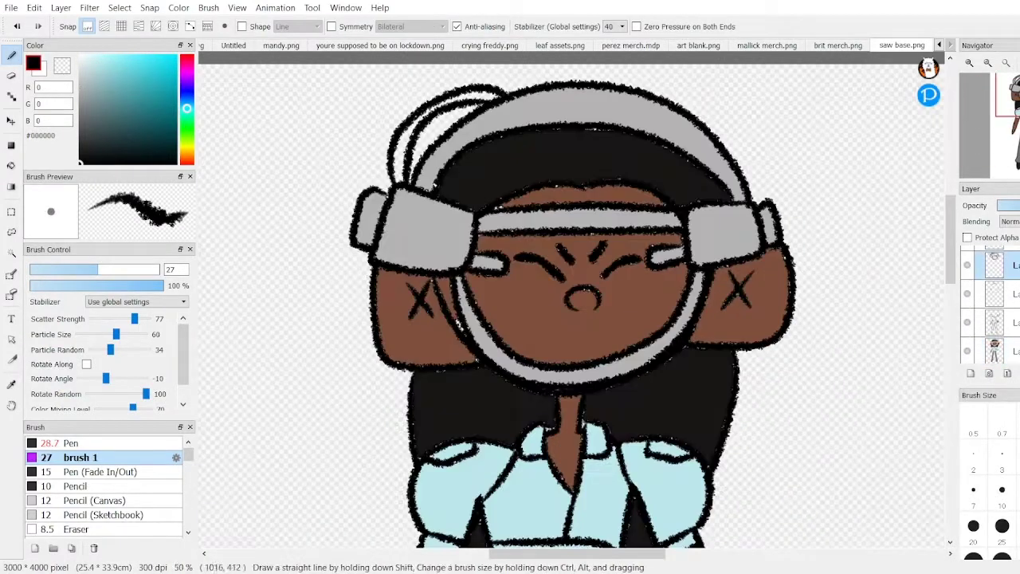
{"action": "key", "text": "e"}
{"action": "key", "text": "p"}
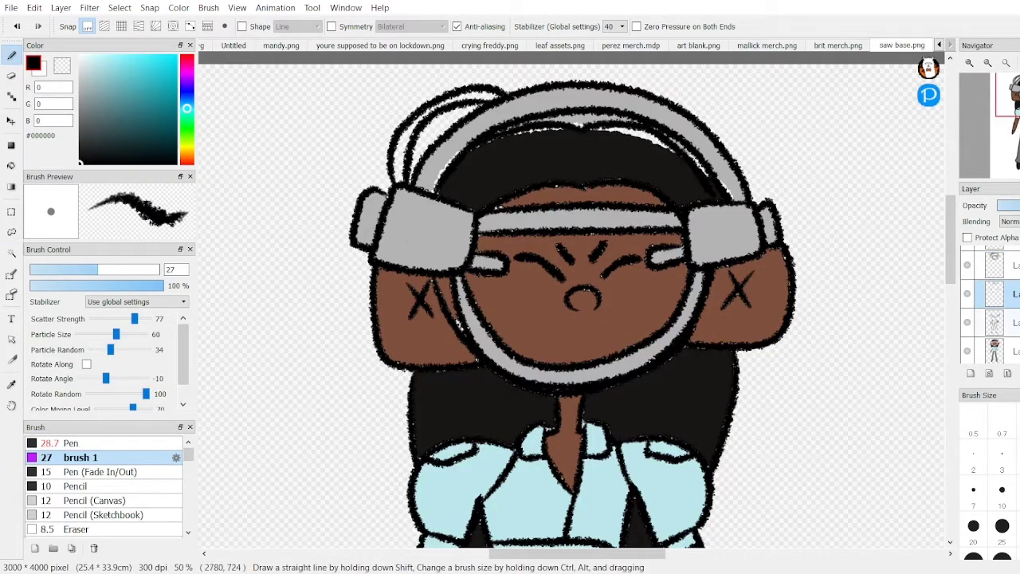
Step: Sample the near-black hair colour, erase stray lines, and hide the line art to check the flats
{"action": "left_click", "coordinate": [581, 104], "text": "alt"}
{"action": "key", "text": "e"}
{"action": "scroll", "coordinate": [582, 104], "scroll_direction": "up", "scroll_amount": 2}
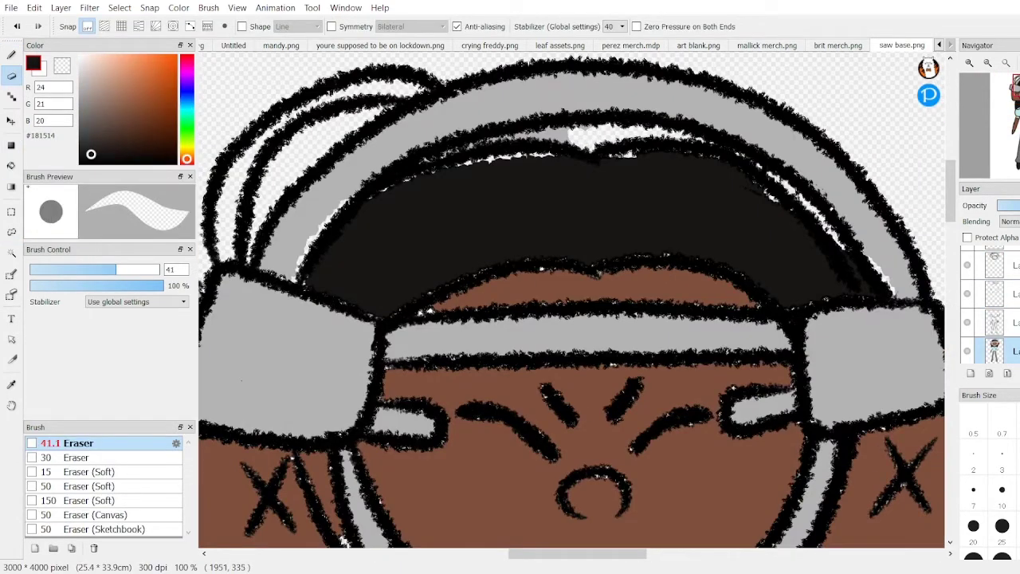
{"action": "scroll", "coordinate": [524, 221], "scroll_direction": "down", "scroll_amount": 3}
{"action": "scroll", "coordinate": [524, 221], "scroll_direction": "up", "scroll_amount": 2}
{"action": "key", "text": "Delete"}
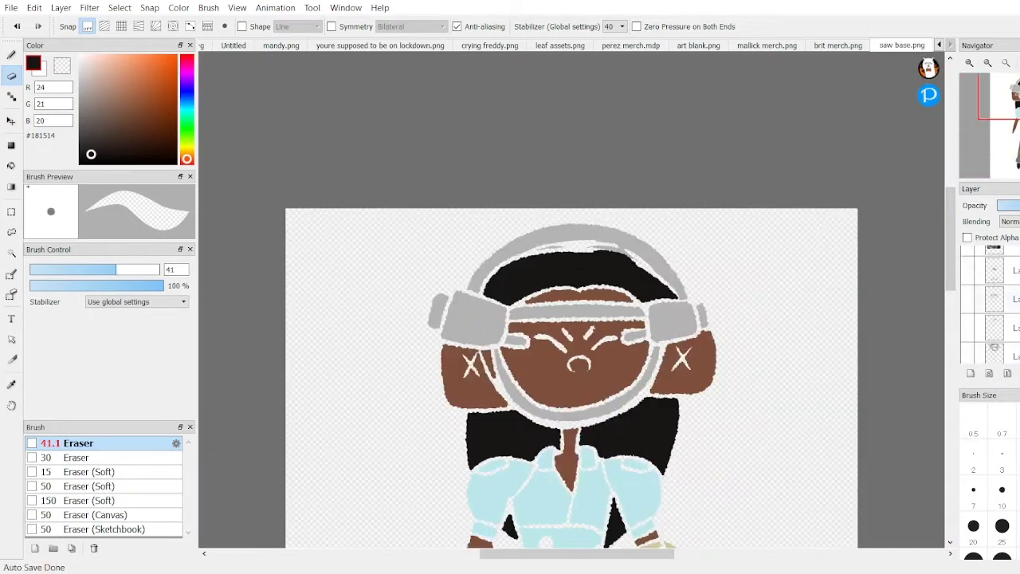
{"action": "scroll", "coordinate": [524, 221], "scroll_direction": "up", "scroll_amount": 1}
Step: Fill the remaining gaps in the shirt with light blue and the trousers with grey
{"action": "left_click", "coordinate": [11, 165]}
{"action": "scroll", "coordinate": [415, 268], "scroll_direction": "down", "scroll_amount": 5}
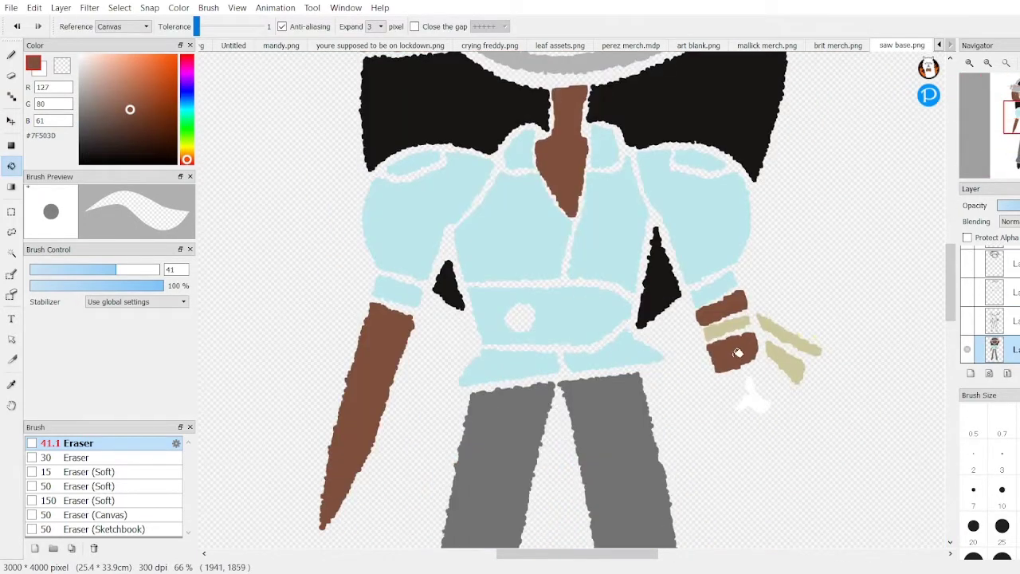
{"action": "left_click", "coordinate": [415, 268], "text": "alt"}
{"action": "left_click", "coordinate": [717, 228]}
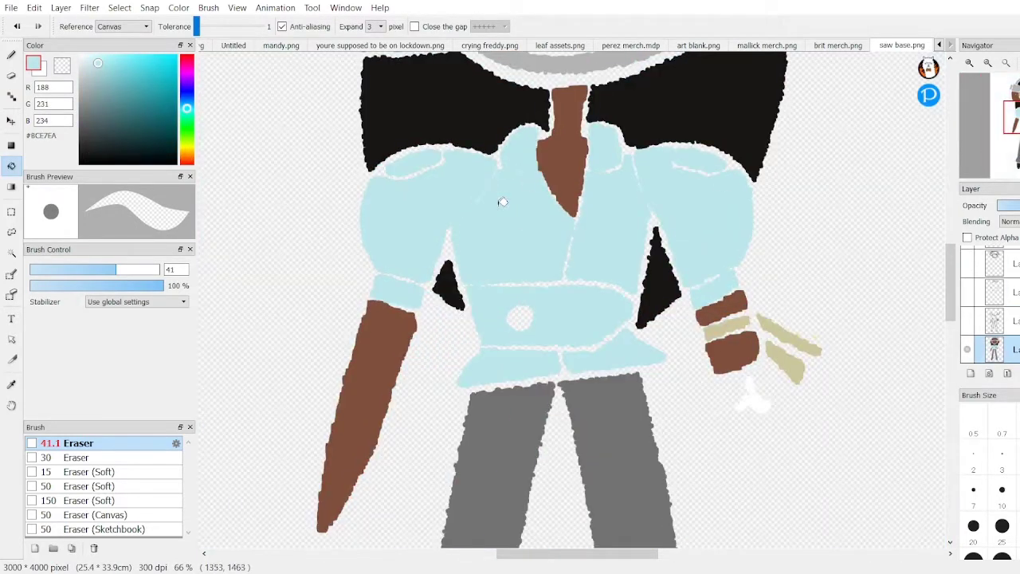
{"action": "left_click", "coordinate": [610, 415], "text": "alt"}
{"action": "left_click", "coordinate": [519, 438]}
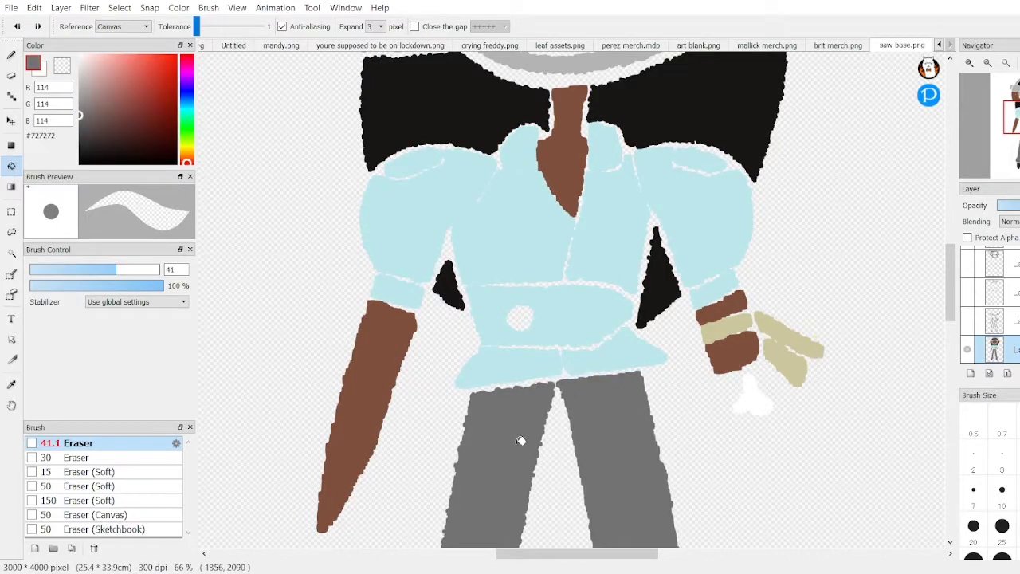
Step: Sample the light grey of the headphones and return to the black pen
{"action": "scroll", "coordinate": [519, 437], "scroll_direction": "down", "scroll_amount": 5}
{"action": "scroll", "coordinate": [708, 327], "scroll_direction": "down", "scroll_amount": 2}
{"action": "scroll", "coordinate": [708, 327], "scroll_direction": "up", "scroll_amount": 12}
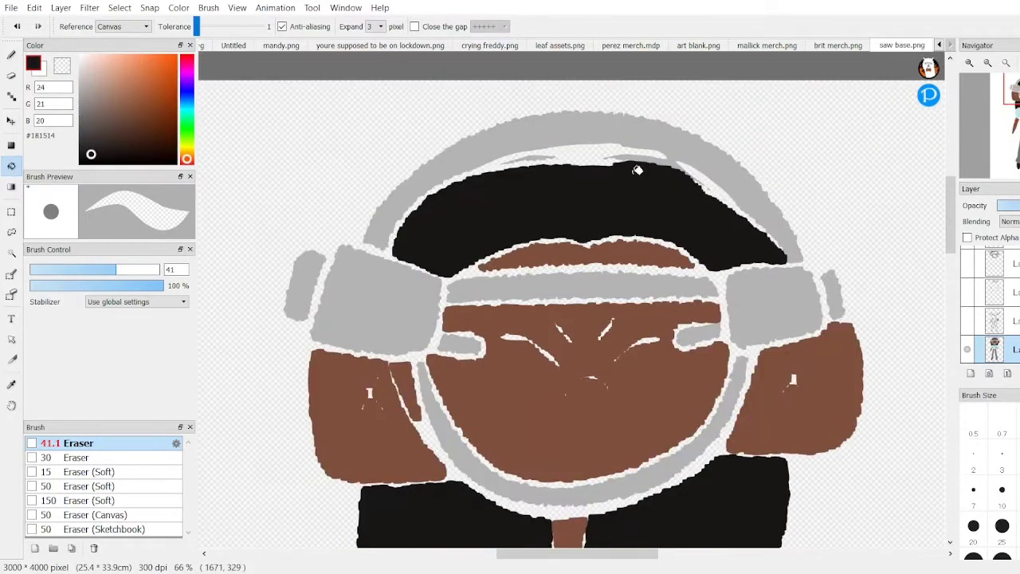
{"action": "left_click", "coordinate": [708, 327], "text": "alt"}
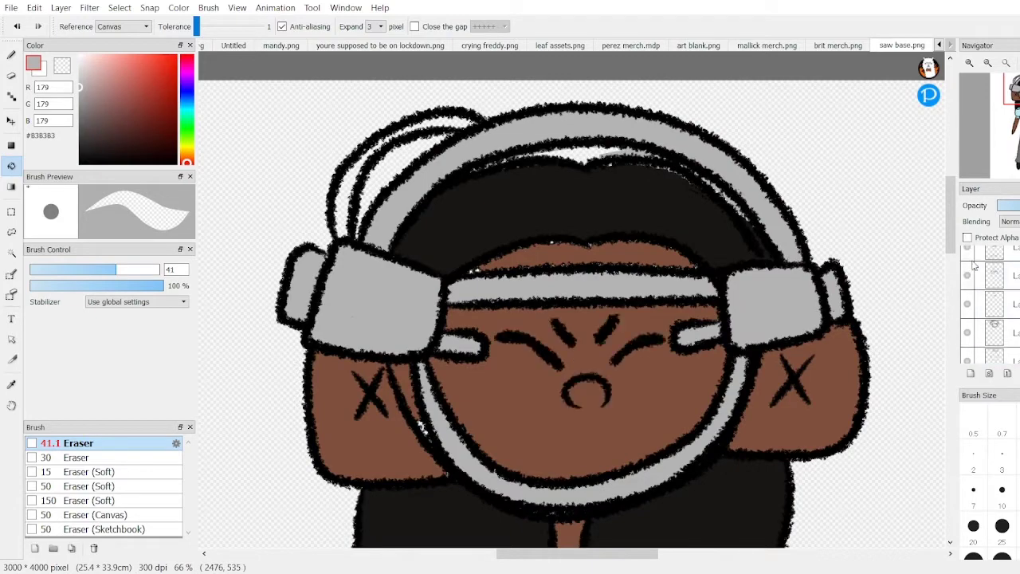
{"action": "scroll", "coordinate": [647, 195], "scroll_direction": "up", "scroll_amount": 4}
{"action": "key", "text": "b"}
{"action": "scroll", "coordinate": [862, 296], "scroll_direction": "up", "scroll_amount": 3}
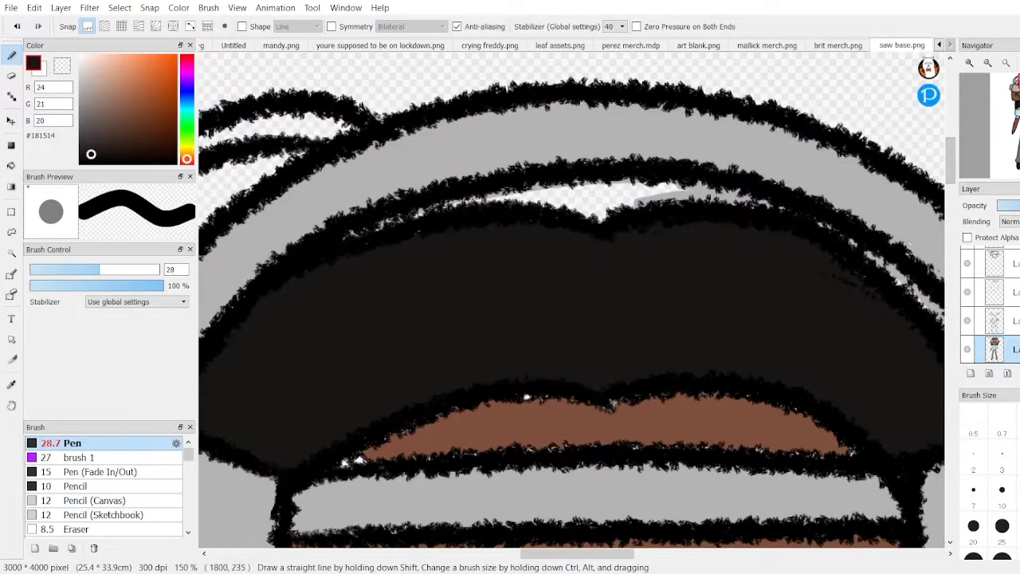
Step: On the bottom colour layer, erase a clean highlight gap between the hair outlines
{"action": "key", "text": "ctrl+Up"}
{"action": "key", "text": "e"}
{"action": "scroll", "coordinate": [817, 272], "scroll_direction": "down", "scroll_amount": 3}
{"action": "scroll", "coordinate": [817, 272], "scroll_direction": "up", "scroll_amount": 4}
{"action": "key", "text": "ctrl+Down"}
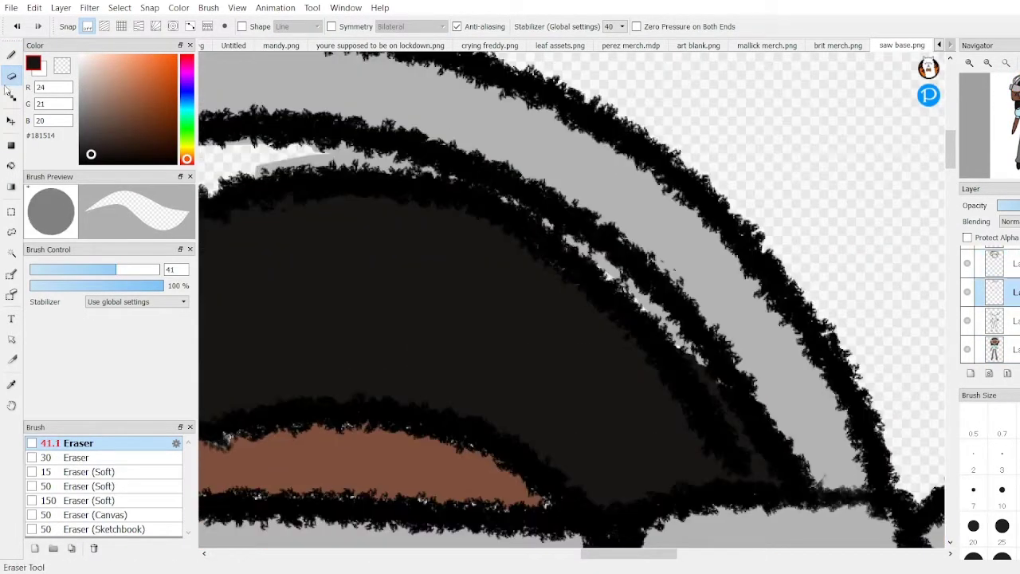
{"action": "key", "text": "b"}
{"action": "key", "text": "e"}
{"action": "mouse_move", "coordinate": [699, 324]}
{"action": "left_mouse_down"}
{"action": "mouse_move", "coordinate": [763, 439]}
{"action": "mouse_move", "coordinate": [772, 482]}
{"action": "left_mouse_up"}
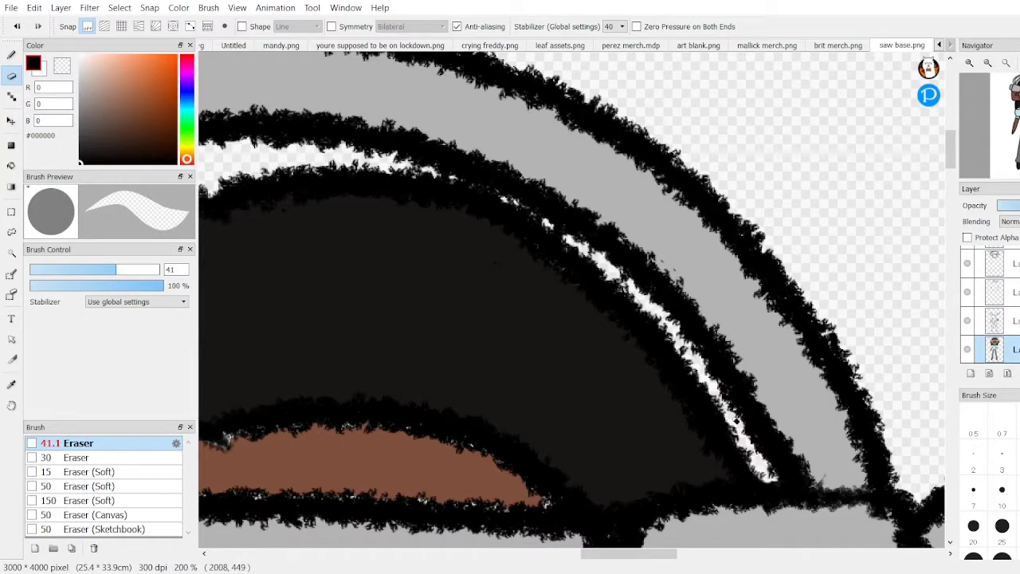
{"action": "left_click_drag", "start_coordinate": [659, 556], "coordinate": [570, 555]}
{"action": "scroll", "coordinate": [557, 319], "scroll_direction": "up", "scroll_amount": 2}
{"action": "scroll", "coordinate": [558, 319], "scroll_direction": "down", "scroll_amount": 2}
Step: Touch up the top of the headphones with brown skin colour, then sample the near-black outline
{"action": "key", "text": "b"}
{"action": "left_click", "coordinate": [737, 375], "text": "alt"}
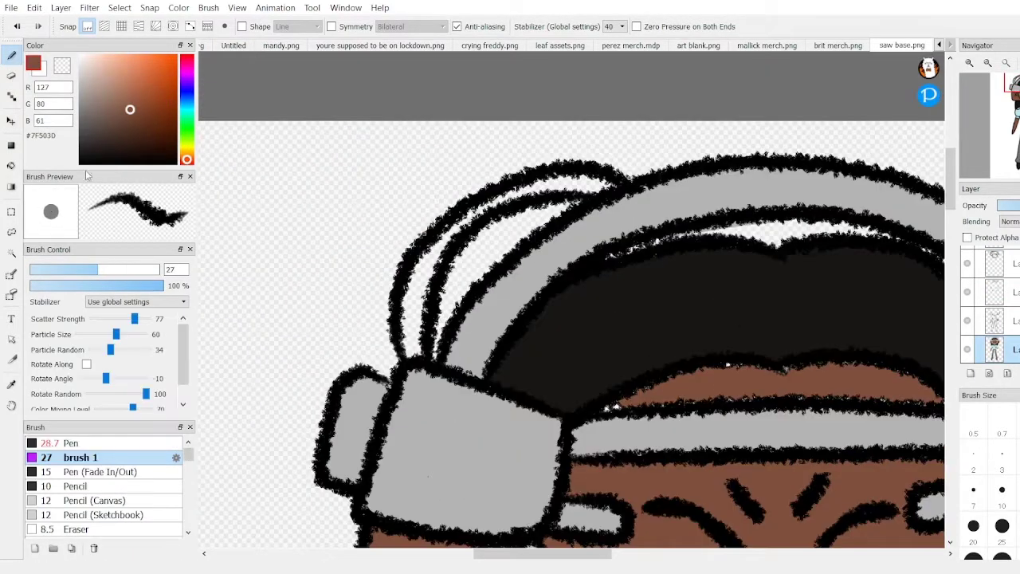
{"action": "left_click_drag", "start_coordinate": [586, 555], "coordinate": [642, 555]}
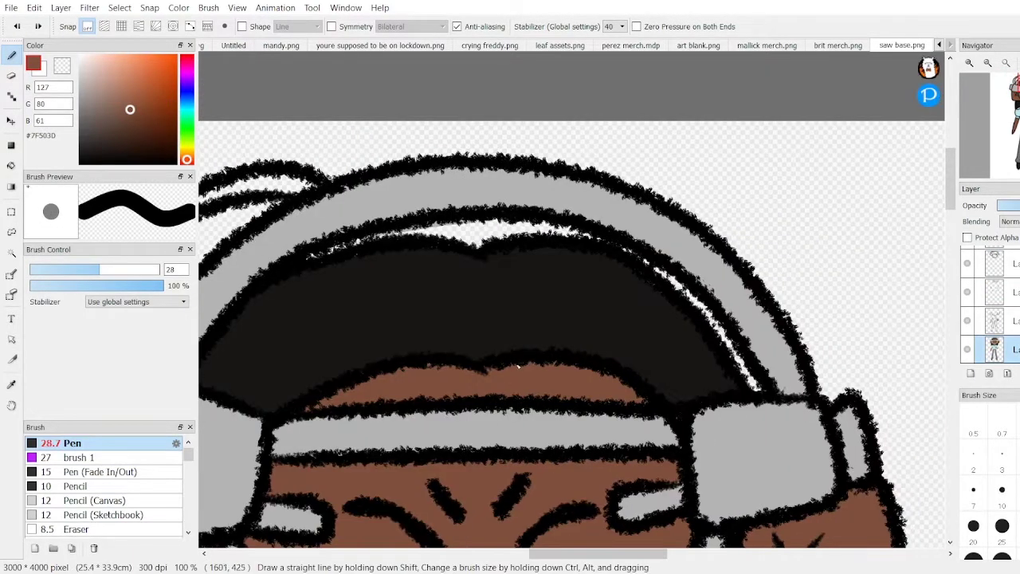
{"action": "scroll", "coordinate": [518, 366], "scroll_direction": "down", "scroll_amount": 2}
{"action": "scroll", "coordinate": [476, 402], "scroll_direction": "down", "scroll_amount": 3}
{"action": "left_click", "coordinate": [513, 455], "text": "alt"}
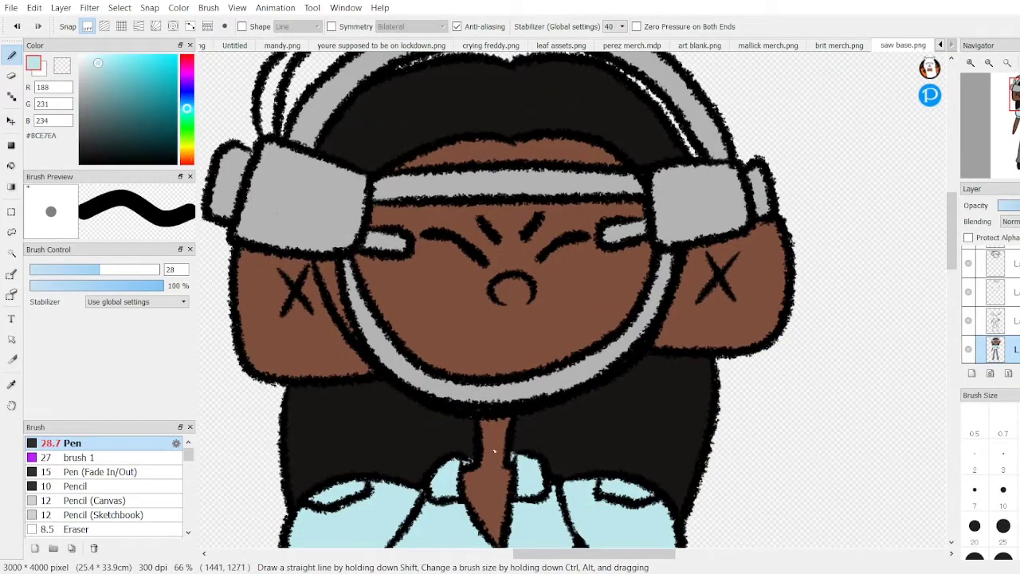
{"action": "left_click", "coordinate": [469, 454], "text": "alt"}
{"action": "scroll", "coordinate": [638, 359], "scroll_direction": "up", "scroll_amount": 3}
{"action": "scroll", "coordinate": [788, 361], "scroll_direction": "down", "scroll_amount": 1}
{"action": "scroll", "coordinate": [791, 360], "scroll_direction": "down", "scroll_amount": 3}
Step: Touch up with white and the jeans grey, then sample the shirt's light blue
{"action": "left_click", "coordinate": [791, 360], "text": "alt"}
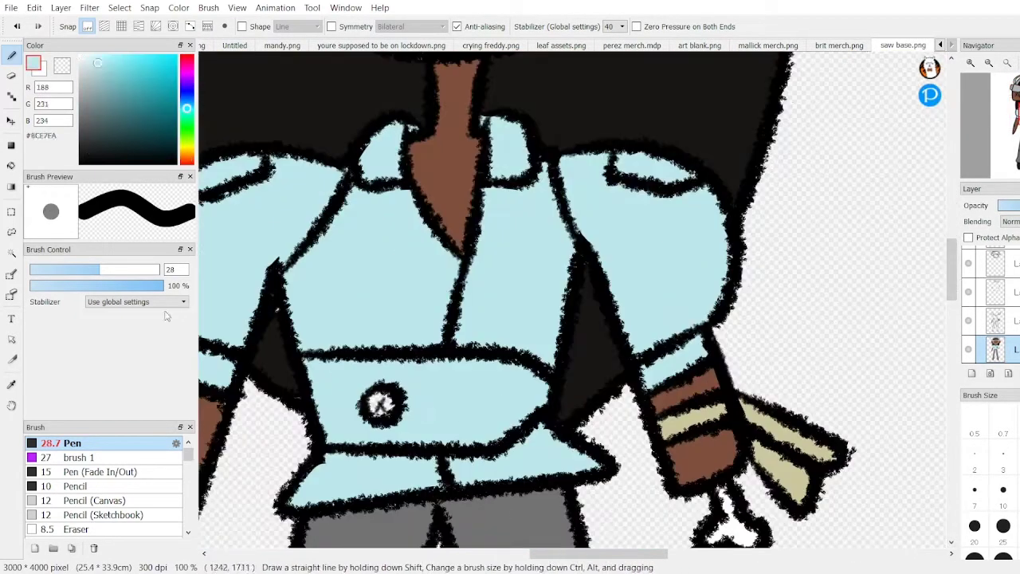
{"action": "key", "text": "g"}
{"action": "key", "text": "b"}
{"action": "scroll", "coordinate": [277, 351], "scroll_direction": "down", "scroll_amount": 1}
{"action": "left_click", "coordinate": [478, 494], "text": "alt"}
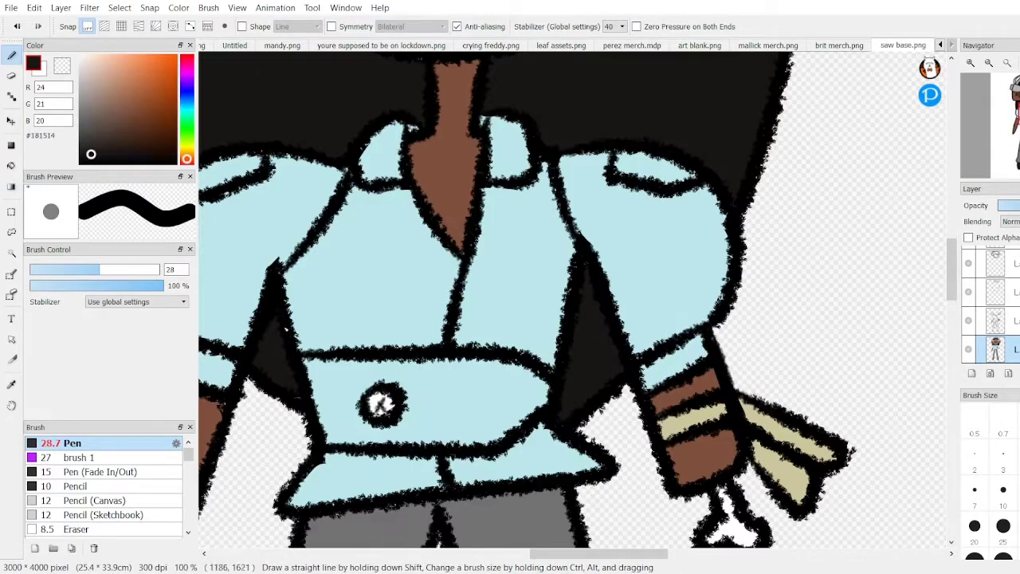
{"action": "scroll", "coordinate": [478, 495], "scroll_direction": "down", "scroll_amount": 5}
{"action": "key", "text": "e"}
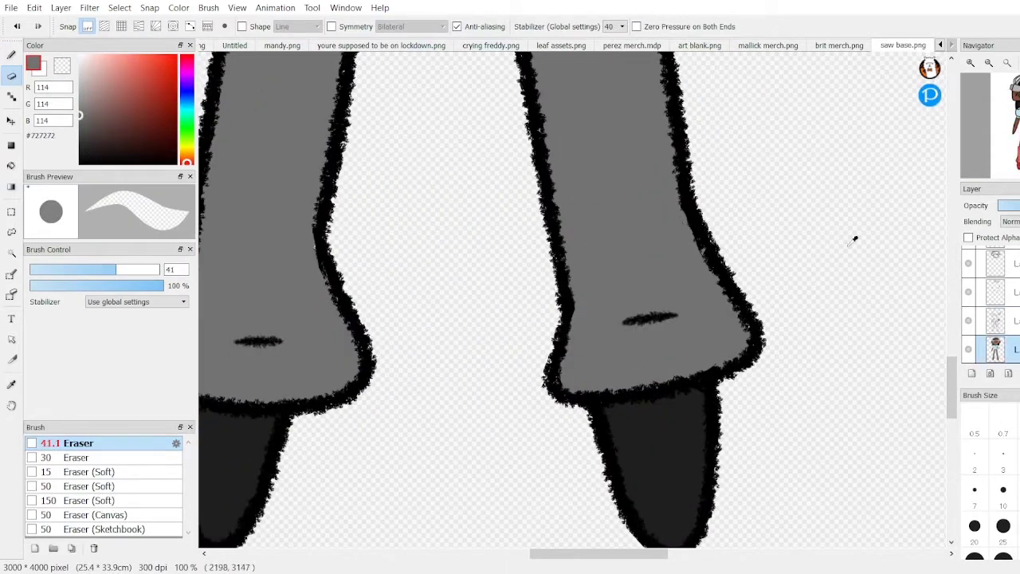
{"action": "key", "text": "b"}
{"action": "scroll", "coordinate": [558, 319], "scroll_direction": "down", "scroll_amount": 1}
{"action": "scroll", "coordinate": [558, 319], "scroll_direction": "up", "scroll_amount": 5}
{"action": "left_click", "coordinate": [423, 384], "text": "alt"}
Step: Paint the inside of the mouth white with brush 1
{"action": "key", "text": "g"}
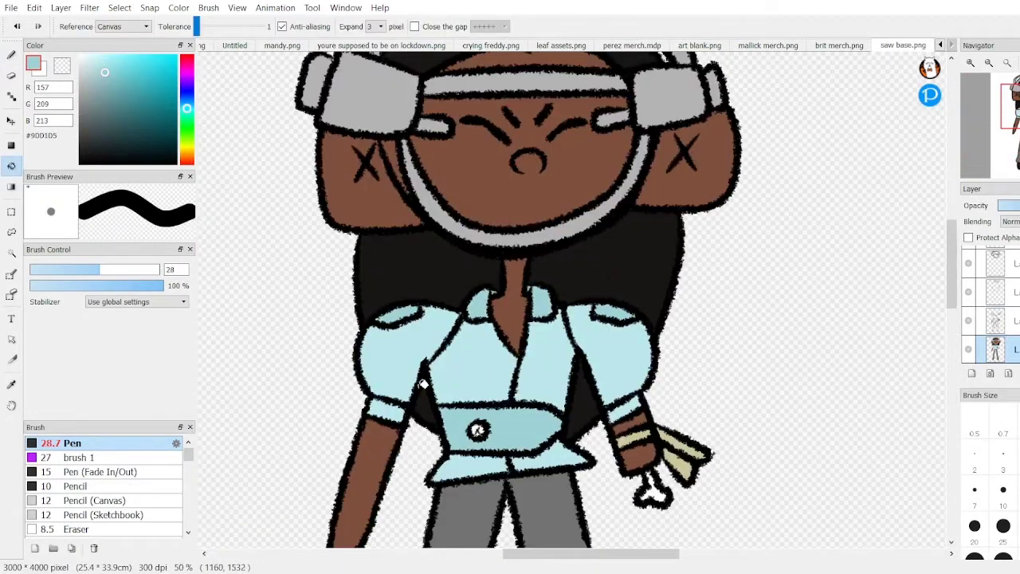
{"action": "scroll", "coordinate": [649, 365], "scroll_direction": "down", "scroll_amount": 3}
{"action": "scroll", "coordinate": [511, 319], "scroll_direction": "up", "scroll_amount": 5}
{"action": "key", "text": "b"}
{"action": "left_click", "coordinate": [80, 457]}
{"action": "left_click_drag", "start_coordinate": [509, 341], "coordinate": [528, 338]}
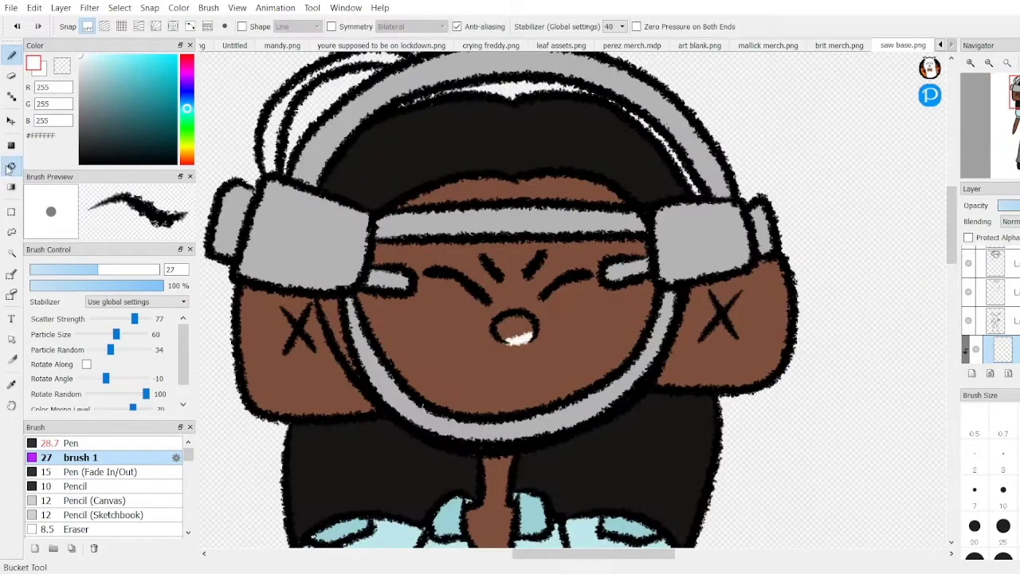
{"action": "scroll", "coordinate": [510, 319], "scroll_direction": "up", "scroll_amount": 3}
{"action": "scroll", "coordinate": [511, 318], "scroll_direction": "down", "scroll_amount": 4}
{"action": "scroll", "coordinate": [510, 319], "scroll_direction": "up", "scroll_amount": 3}
Step: Try a light grey, then choose a dark brown as the skin shading colour
{"action": "left_click", "coordinate": [510, 239], "text": "alt"}
{"action": "key", "text": "g"}
{"action": "scroll", "coordinate": [538, 308], "scroll_direction": "down", "scroll_amount": 3}
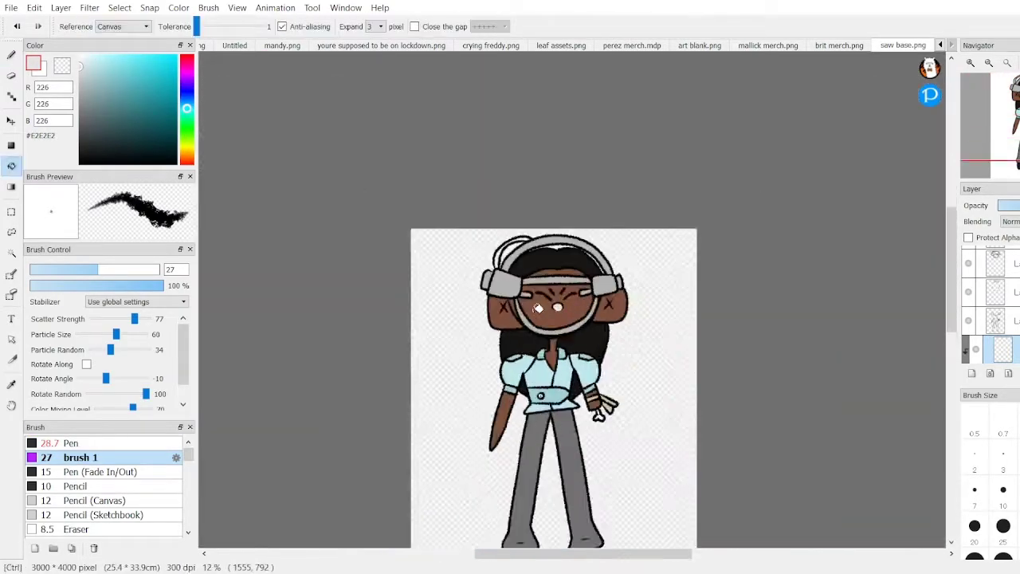
{"action": "scroll", "coordinate": [538, 308], "scroll_direction": "up", "scroll_amount": 5}
{"action": "left_click", "coordinate": [72, 443]}
{"action": "scroll", "coordinate": [510, 319], "scroll_direction": "down", "scroll_amount": 4}
{"action": "scroll", "coordinate": [510, 319], "scroll_direction": "up", "scroll_amount": 3}
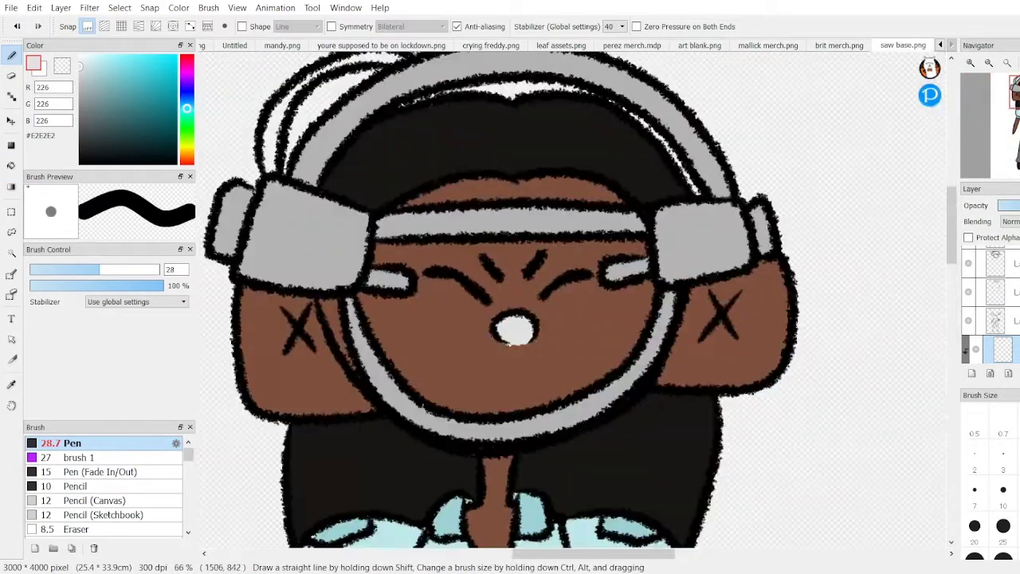
{"action": "left_click", "coordinate": [187, 159]}
{"action": "left_click", "coordinate": [147, 122]}
Step: Shade the face, cheeks and the area under the headphones in dark brown with brush 1
{"action": "left_click", "coordinate": [80, 458]}
{"action": "left_click_drag", "start_coordinate": [645, 305], "coordinate": [558, 393]}
{"action": "scroll", "coordinate": [285, 273], "scroll_direction": "down", "scroll_amount": 3}
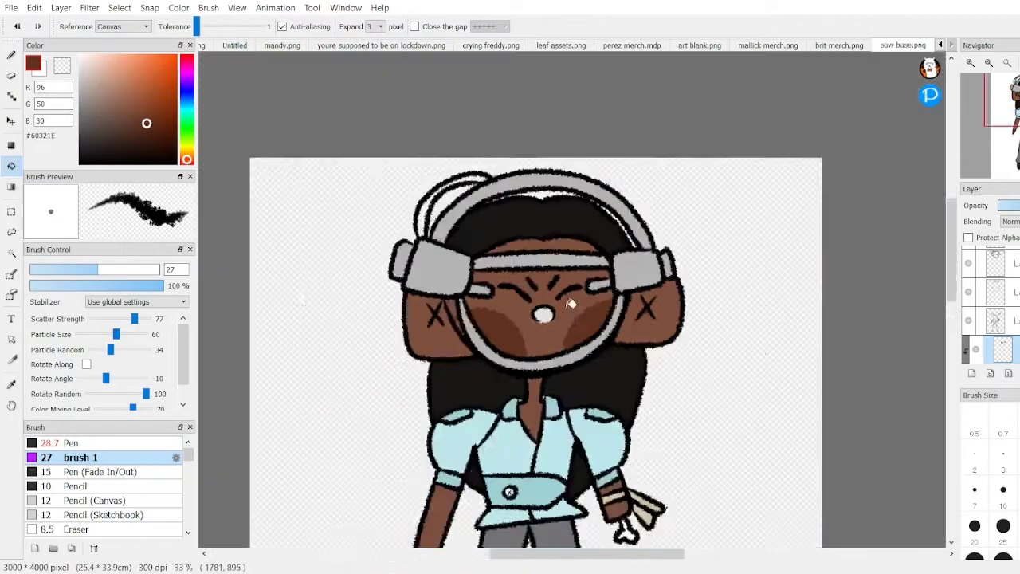
{"action": "scroll", "coordinate": [285, 274], "scroll_direction": "up", "scroll_amount": 3}
{"action": "left_click_drag", "start_coordinate": [242, 294], "coordinate": [314, 299]}
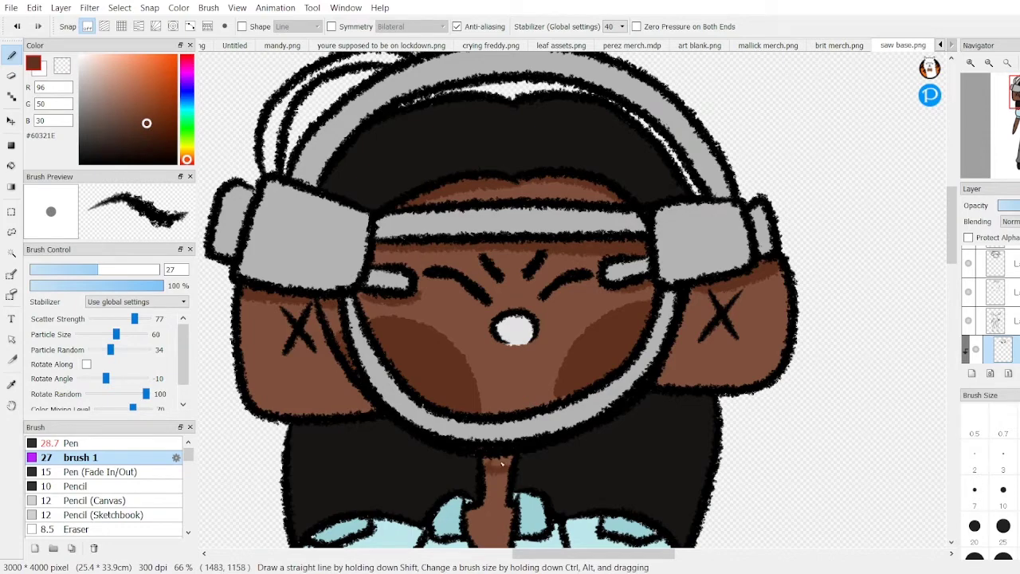
{"action": "scroll", "coordinate": [502, 462], "scroll_direction": "down", "scroll_amount": 5}
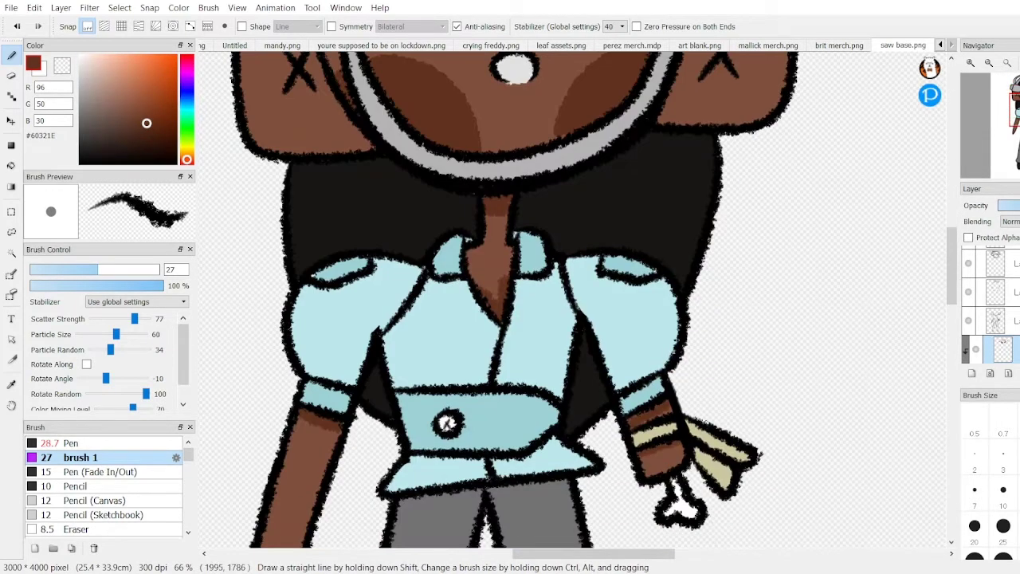
Step: Add a deeper blue shading stroke down the shirt
{"action": "left_click", "coordinate": [487, 351], "text": "alt"}
{"action": "left_click_drag", "start_coordinate": [489, 324], "coordinate": [483, 383]}
{"action": "scroll", "coordinate": [454, 285], "scroll_direction": "down", "scroll_amount": 3}
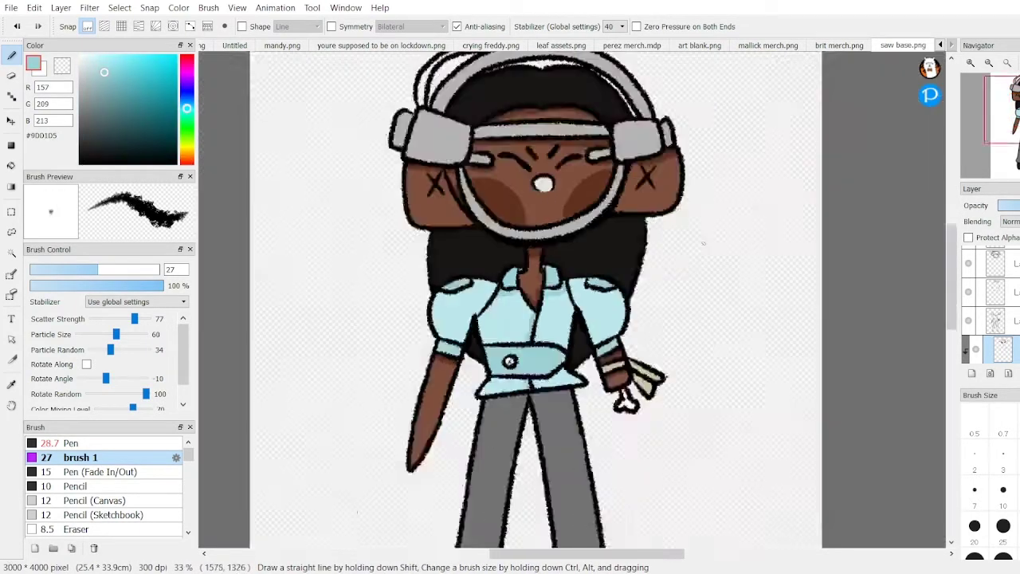
{"action": "scroll", "coordinate": [510, 359], "scroll_direction": "up", "scroll_amount": 3}
Step: Pick dark grey for the jeans shading, then mix a dark red for blood
{"action": "left_click", "coordinate": [479, 399], "text": "alt"}
{"action": "scroll", "coordinate": [956, 311], "scroll_direction": "down", "scroll_amount": 3}
{"action": "scroll", "coordinate": [510, 446], "scroll_direction": "up", "scroll_amount": 3}
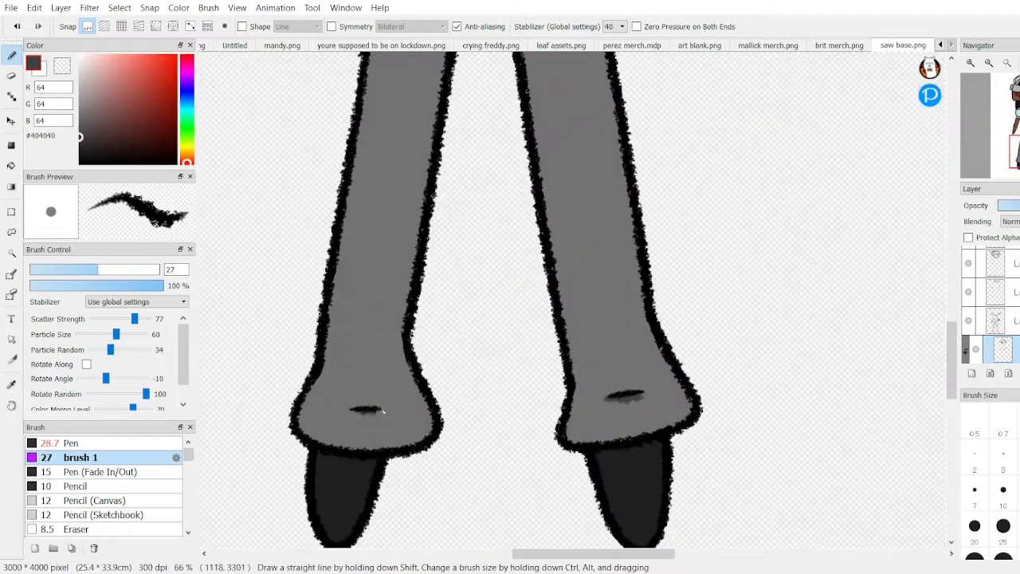
{"action": "scroll", "coordinate": [510, 359], "scroll_direction": "down", "scroll_amount": 3}
{"action": "scroll", "coordinate": [606, 263], "scroll_direction": "up", "scroll_amount": 2}
{"action": "left_click", "coordinate": [140, 103]}
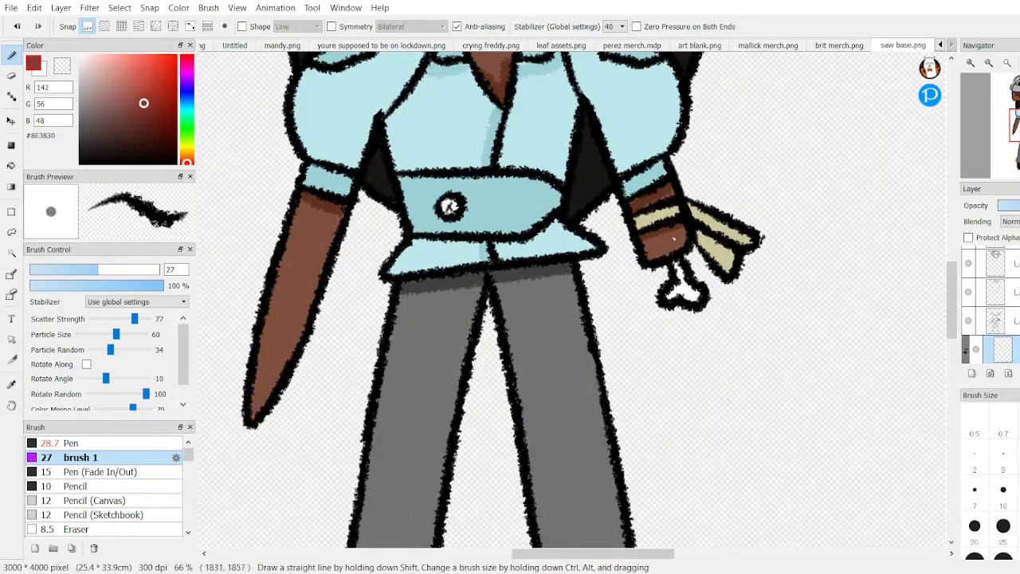
{"action": "left_click", "coordinate": [170, 118]}
Step: Splatter dark red blood over the needles, arm and belt
{"action": "left_click_drag", "start_coordinate": [622, 161], "coordinate": [652, 182]}
{"action": "scroll", "coordinate": [685, 210], "scroll_direction": "down", "scroll_amount": 2}
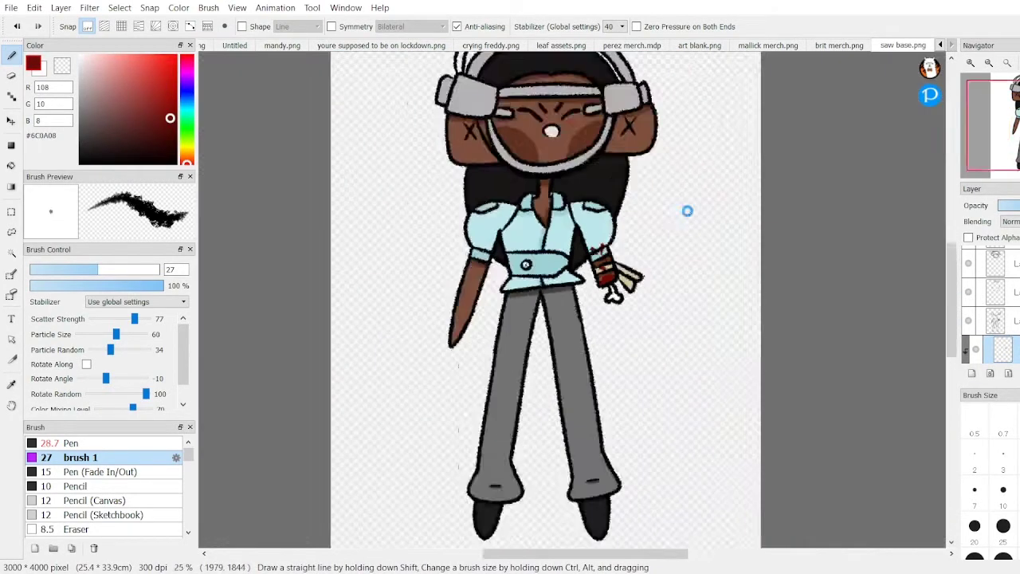
{"action": "scroll", "coordinate": [686, 210], "scroll_direction": "up", "scroll_amount": 2}
{"action": "left_click_drag", "start_coordinate": [550, 227], "coordinate": [589, 247]}
{"action": "scroll", "coordinate": [605, 239], "scroll_direction": "down", "scroll_amount": 2}
{"action": "scroll", "coordinate": [605, 240], "scroll_direction": "up", "scroll_amount": 2}
{"action": "left_click_drag", "start_coordinate": [610, 183], "coordinate": [641, 199]}
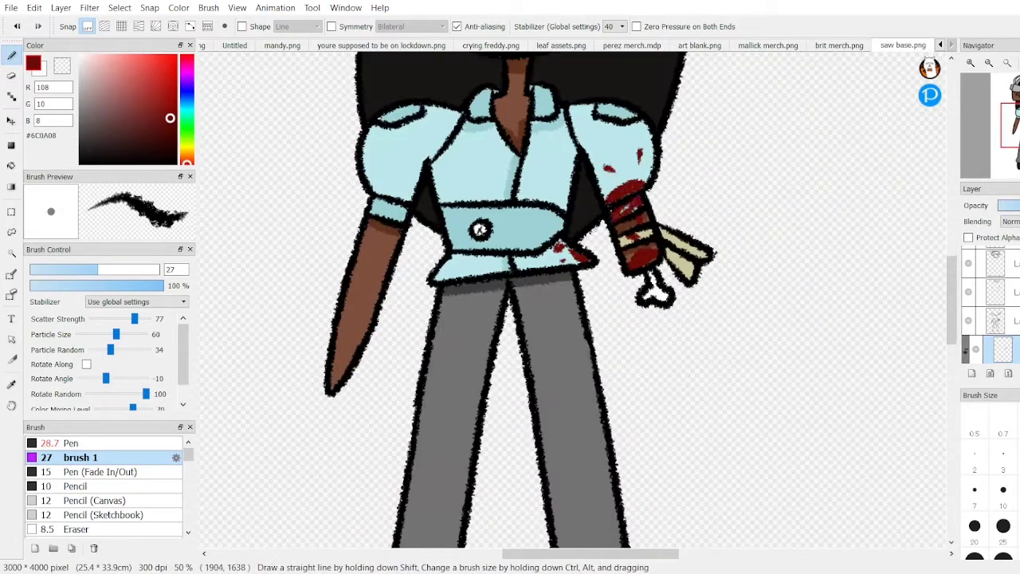
{"action": "scroll", "coordinate": [688, 238], "scroll_direction": "down", "scroll_amount": 5}
{"action": "scroll", "coordinate": [688, 238], "scroll_direction": "up", "scroll_amount": 5}
Step: Pick grey, add a new layer, and choose white for highlights
{"action": "left_click", "coordinate": [261, 64], "text": "alt"}
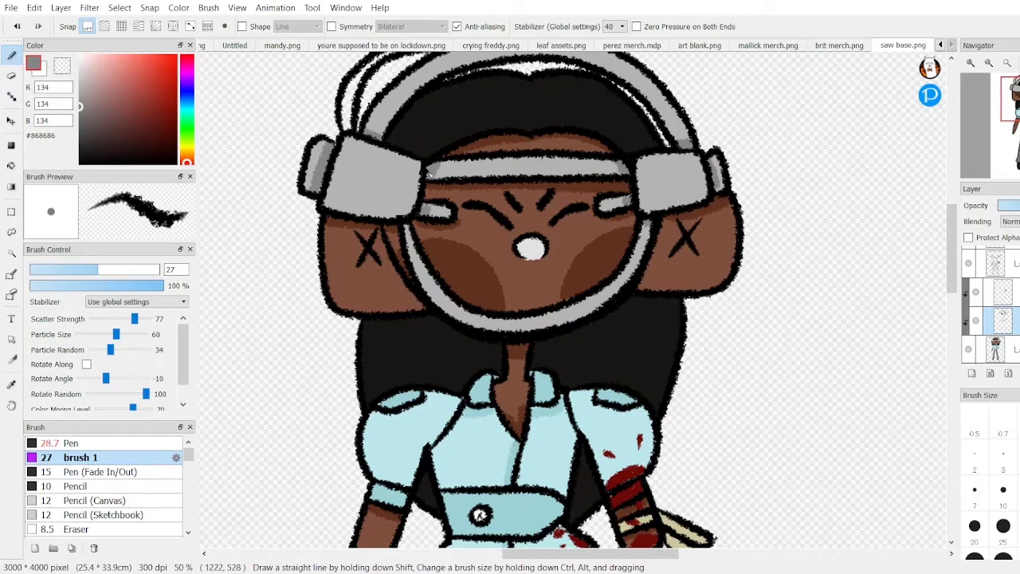
{"action": "scroll", "coordinate": [428, 173], "scroll_direction": "down", "scroll_amount": 3}
{"action": "scroll", "coordinate": [713, 114], "scroll_direction": "up", "scroll_amount": 4}
{"action": "scroll", "coordinate": [353, 114], "scroll_direction": "down", "scroll_amount": 3}
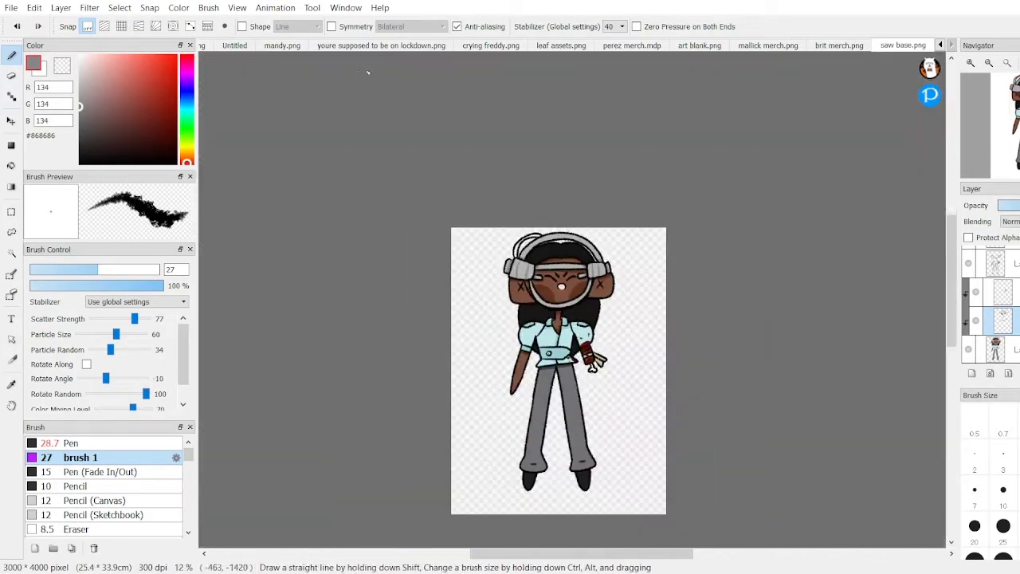
{"action": "scroll", "coordinate": [364, 68], "scroll_direction": "up", "scroll_amount": 4}
{"action": "left_click", "coordinate": [972, 373]}
{"action": "left_click", "coordinate": [466, 154], "text": "alt"}
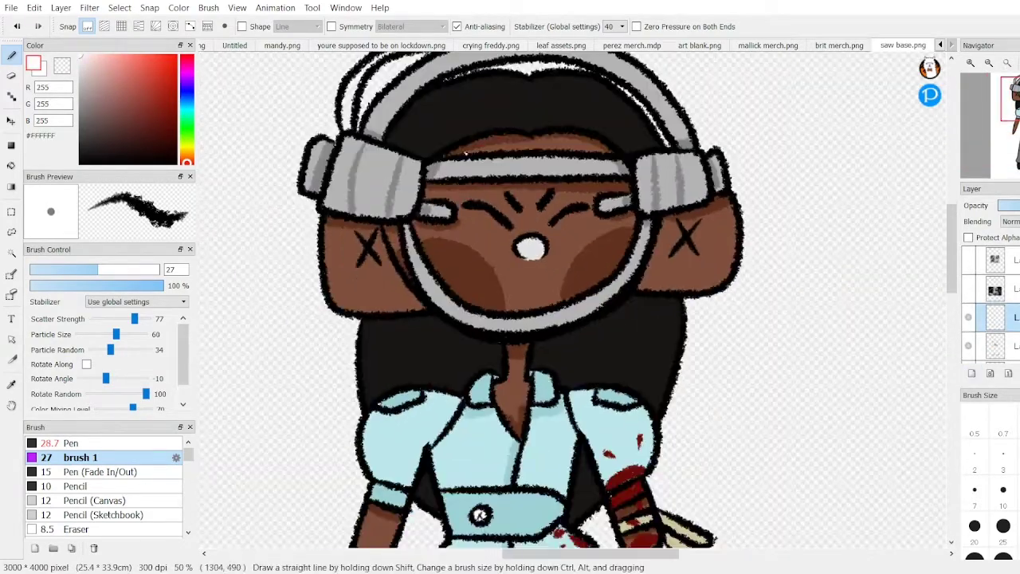
{"action": "scroll", "coordinate": [648, 225], "scroll_direction": "down", "scroll_amount": 4}
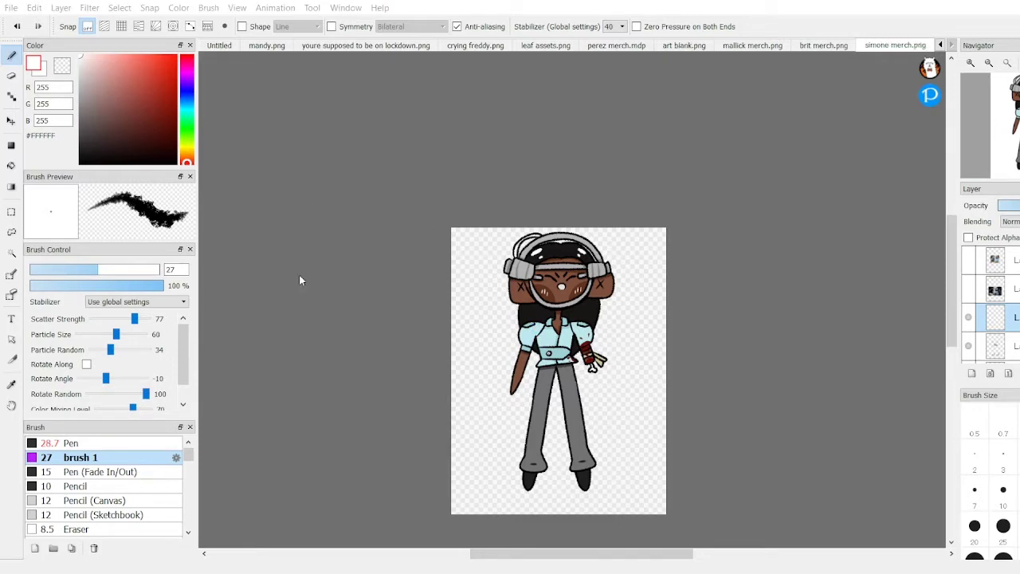
Step: Switch to the saw base.png document and paste the copied reference photo onto it
{"action": "key", "text": "ctrl+Tab"}
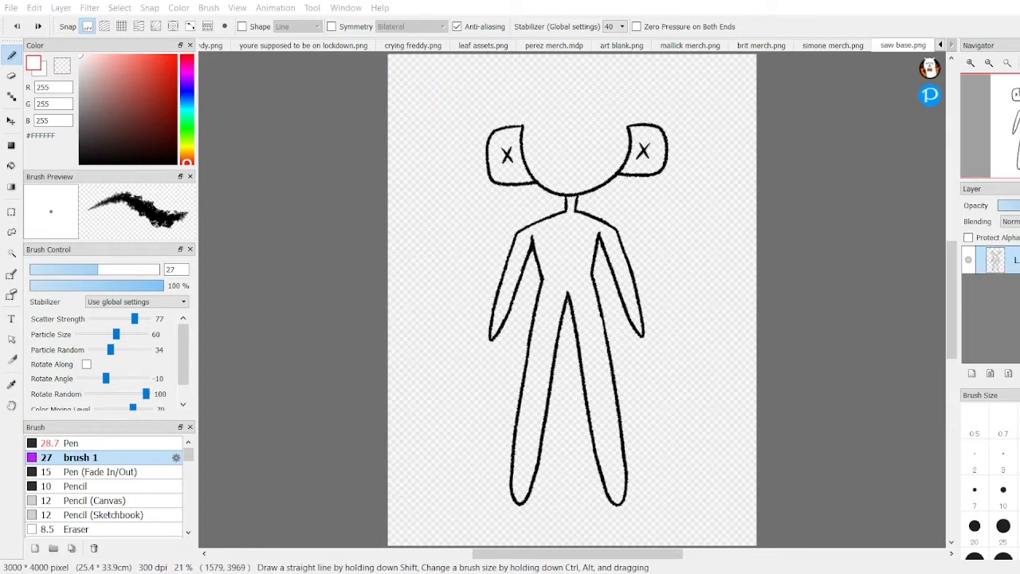
{"action": "key", "text": "ctrl+v"}
Step: Confirm the pasted reference photo and add a blank layer above the bottom sketch layer
{"action": "key", "text": "Return"}
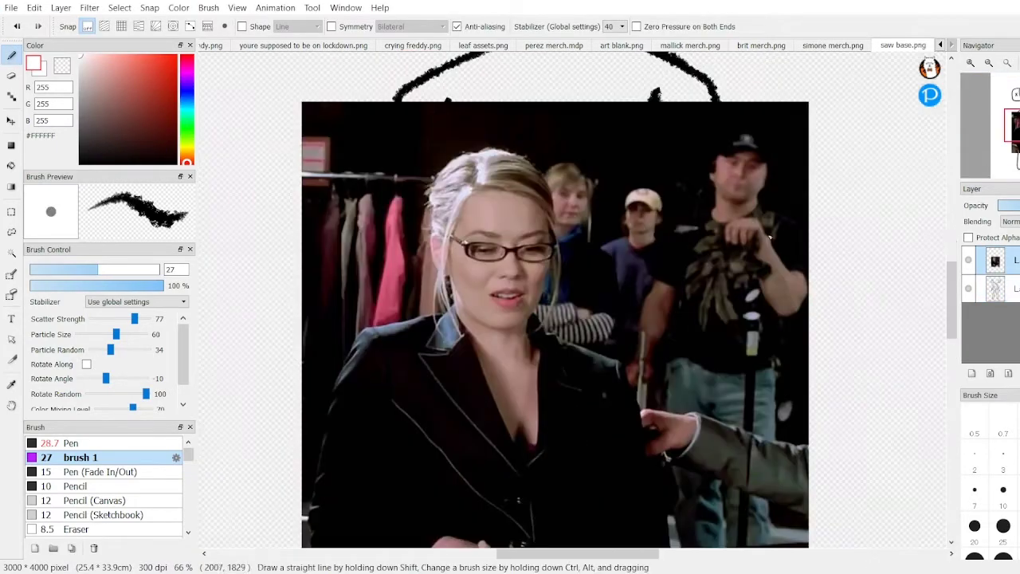
{"action": "left_click", "coordinate": [996, 288]}
{"action": "scroll", "coordinate": [558, 319], "scroll_direction": "up", "scroll_amount": 4}
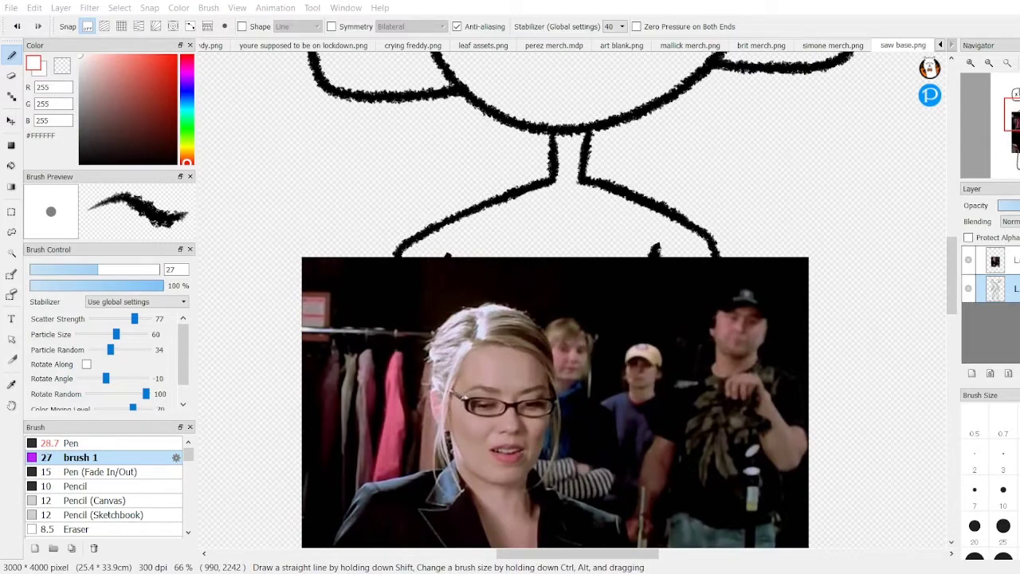
{"action": "key", "text": "ctrl+shift+n"}
{"action": "scroll", "coordinate": [557, 319], "scroll_direction": "down", "scroll_amount": 2}
Step: Draw the head and hair outline in black, redoing attempts until an outer left hair curve remains
{"action": "key", "text": "d"}
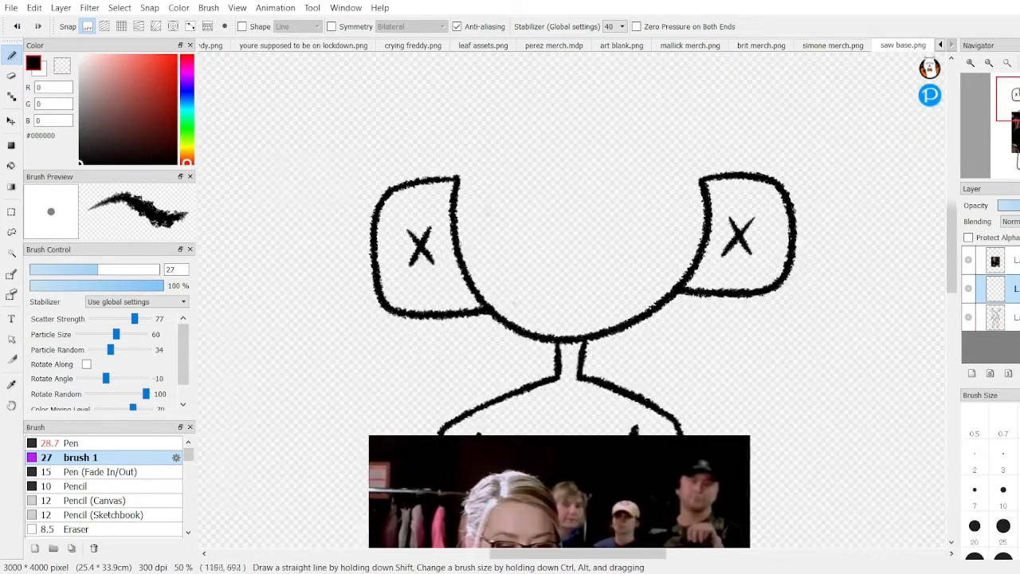
{"action": "scroll", "coordinate": [526, 295], "scroll_direction": "down", "scroll_amount": 1}
{"action": "mouse_move", "coordinate": [550, 156]}
{"action": "left_mouse_down"}
{"action": "mouse_move", "coordinate": [526, 295]}
{"action": "mouse_move", "coordinate": [668, 136]}
{"action": "left_mouse_up"}
{"action": "left_click_drag", "start_coordinate": [665, 140], "coordinate": [683, 286]}
{"action": "key", "text": "ctrl+z"}
{"action": "key", "text": "ctrl+z"}
{"action": "mouse_move", "coordinate": [553, 146]}
{"action": "left_mouse_down"}
{"action": "mouse_move", "coordinate": [668, 254]}
{"action": "mouse_move", "coordinate": [458, 220]}
{"action": "left_mouse_up"}
{"action": "key", "text": "ctrl+z"}
{"action": "left_click_drag", "start_coordinate": [548, 149], "coordinate": [693, 213]}
{"action": "key", "text": "ctrl+z"}
{"action": "mouse_move", "coordinate": [507, 148]}
{"action": "left_mouse_down"}
{"action": "mouse_move", "coordinate": [439, 173]}
{"action": "mouse_move", "coordinate": [444, 238]}
{"action": "left_mouse_up"}
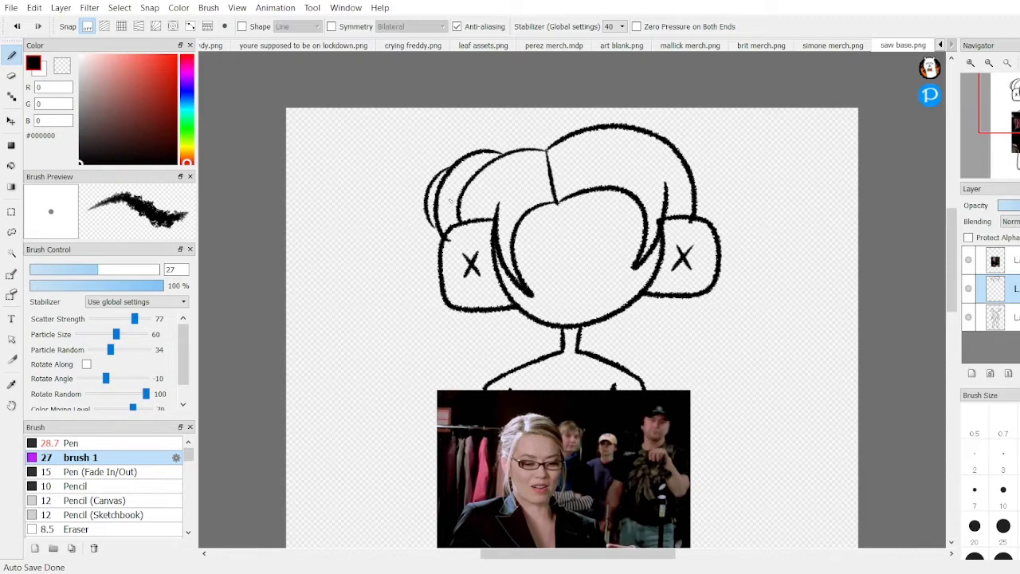
Step: Take the eraser onto the body line-art layer and hide the reference photo layer
{"action": "scroll", "coordinate": [450, 200], "scroll_direction": "up", "scroll_amount": 3}
{"action": "key", "text": "e"}
{"action": "key", "text": "b"}
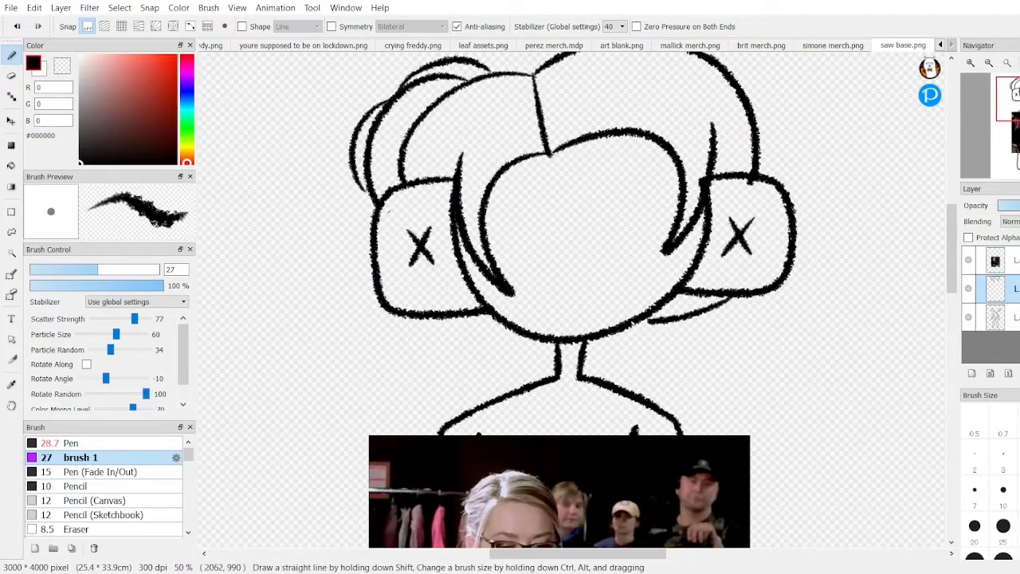
{"action": "scroll", "coordinate": [578, 302], "scroll_direction": "down", "scroll_amount": 2}
{"action": "scroll", "coordinate": [577, 302], "scroll_direction": "up", "scroll_amount": 2}
{"action": "key", "text": "e"}
{"action": "left_click", "coordinate": [994, 316]}
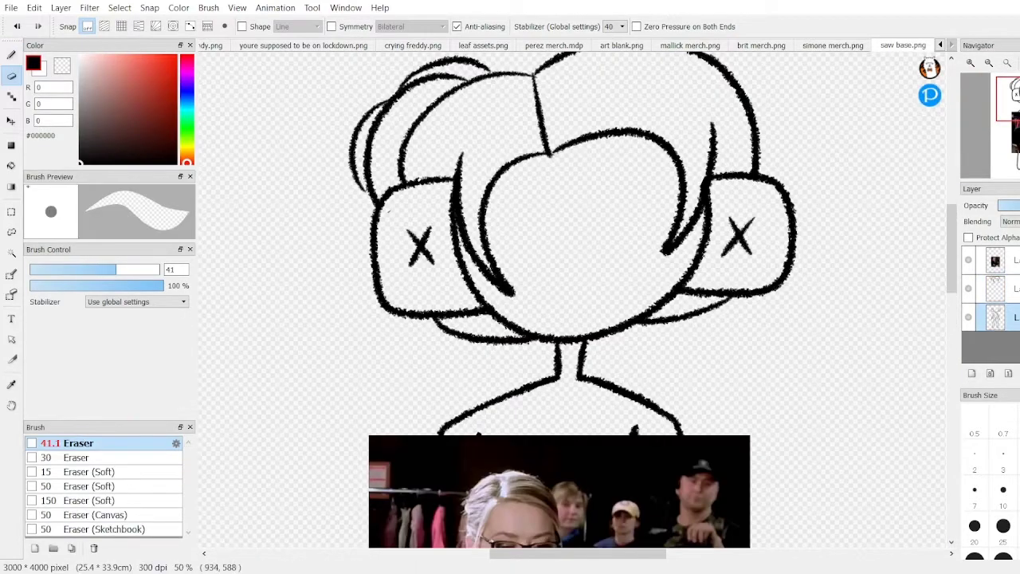
{"action": "scroll", "coordinate": [574, 310], "scroll_direction": "up", "scroll_amount": 1}
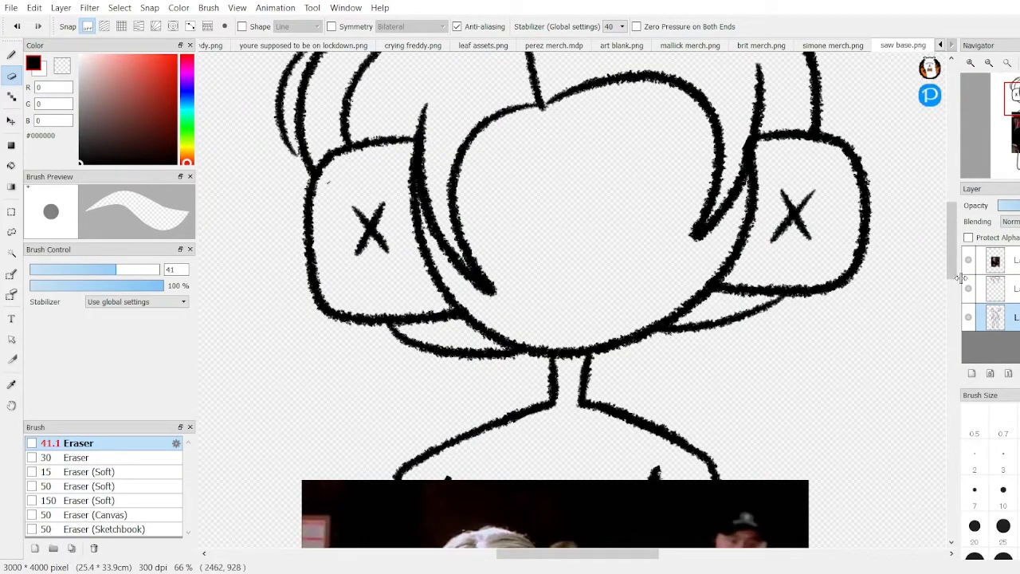
{"action": "left_click", "coordinate": [988, 288]}
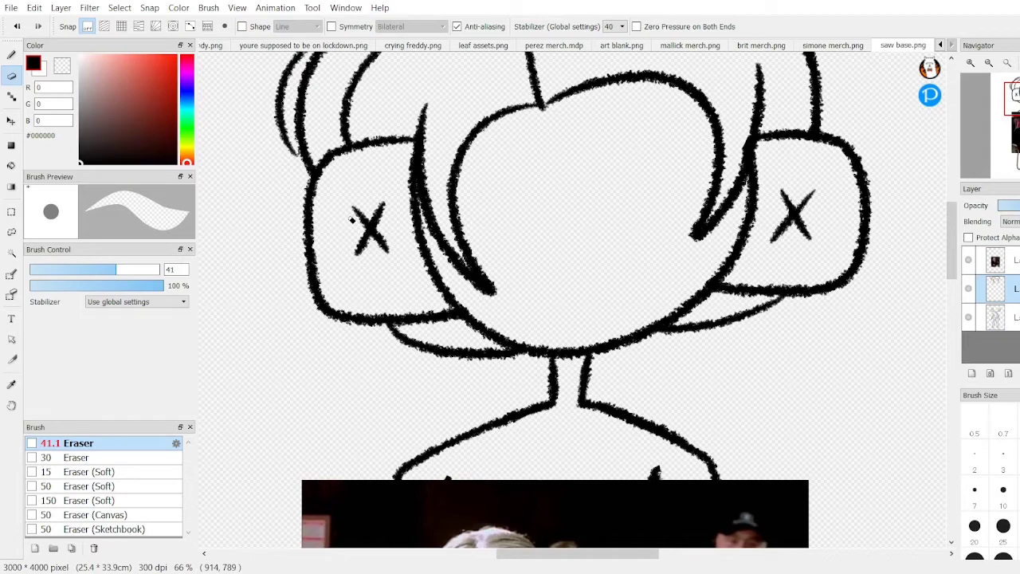
{"action": "scroll", "coordinate": [351, 220], "scroll_direction": "down", "scroll_amount": 4}
{"action": "scroll", "coordinate": [494, 279], "scroll_direction": "up", "scroll_amount": 3}
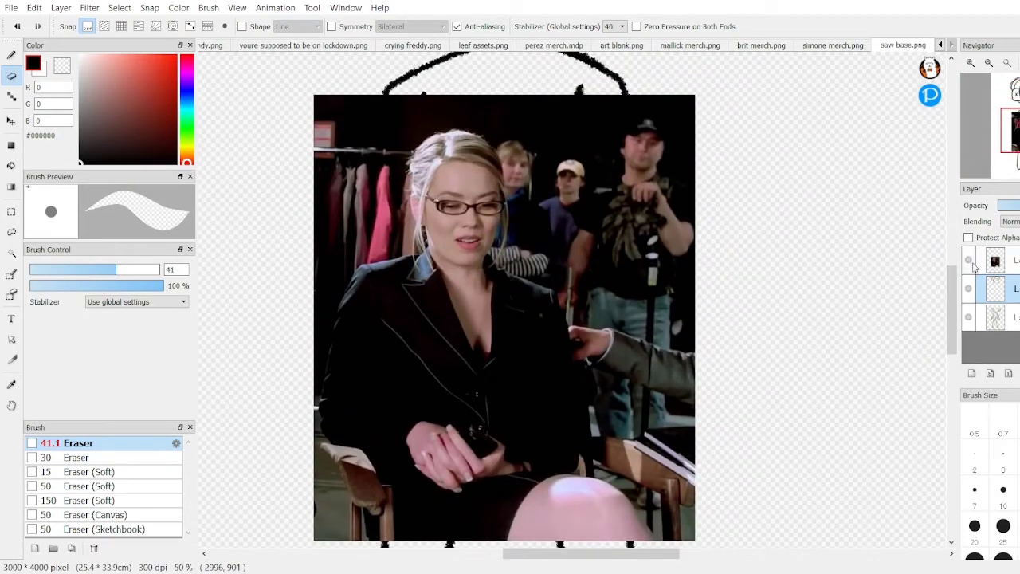
{"action": "left_click", "coordinate": [968, 259]}
Step: Draw the jacket's two lapels, waist hem, centre line and right pocket with brush 1
{"action": "key", "text": "b"}
{"action": "left_click_drag", "start_coordinate": [502, 79], "coordinate": [502, 181]}
{"action": "left_click_drag", "start_coordinate": [488, 147], "coordinate": [500, 292]}
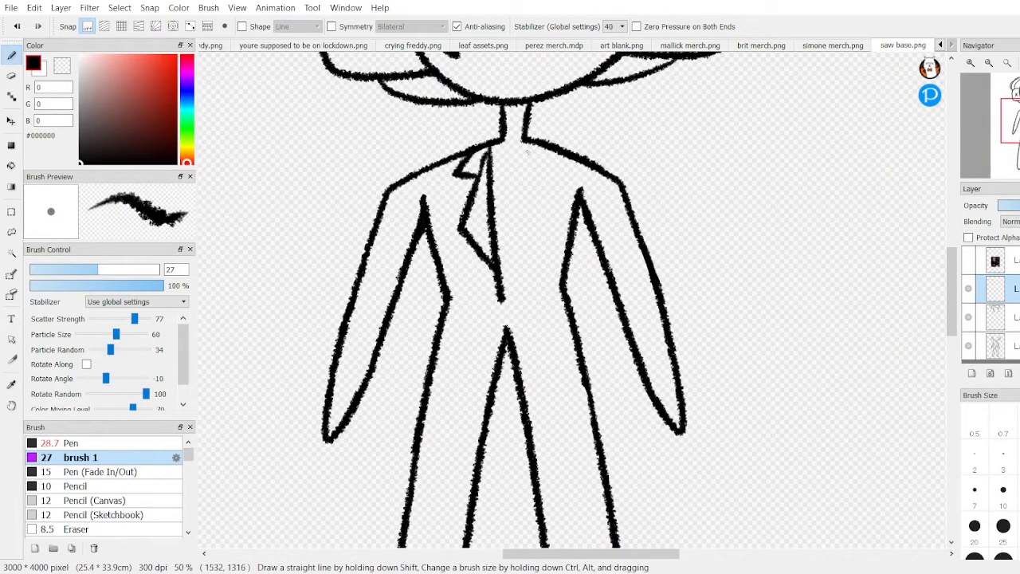
{"action": "left_click_drag", "start_coordinate": [556, 155], "coordinate": [528, 294]}
{"action": "key", "text": "ctrl+z"}
{"action": "key", "text": "ctrl+z"}
{"action": "left_click_drag", "start_coordinate": [487, 148], "coordinate": [530, 275]}
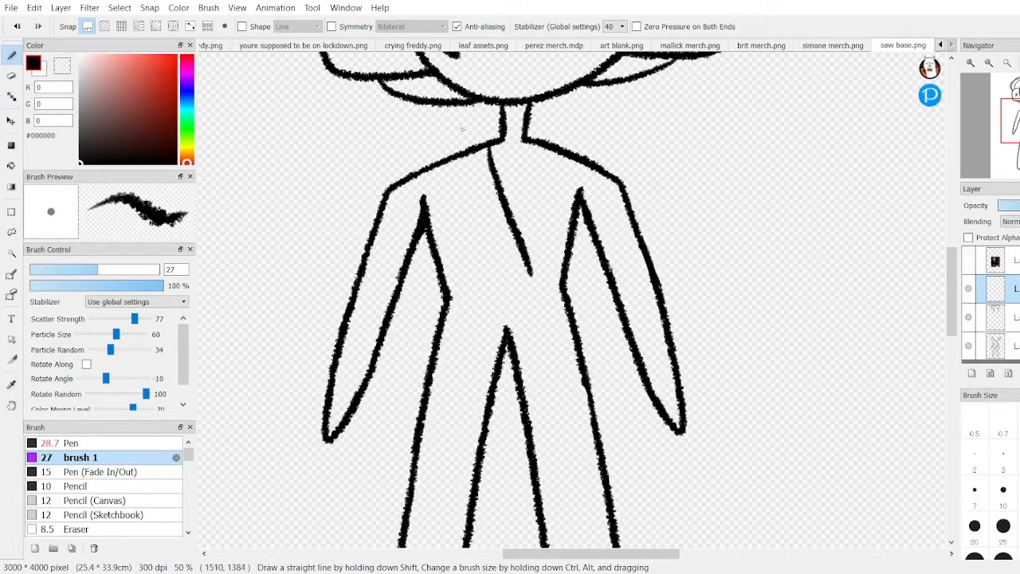
{"action": "left_click_drag", "start_coordinate": [481, 177], "coordinate": [533, 272]}
{"action": "left_click_drag", "start_coordinate": [530, 151], "coordinate": [551, 196]}
{"action": "left_click_drag", "start_coordinate": [529, 296], "coordinate": [536, 361]}
{"action": "left_click_drag", "start_coordinate": [445, 303], "coordinate": [564, 359]}
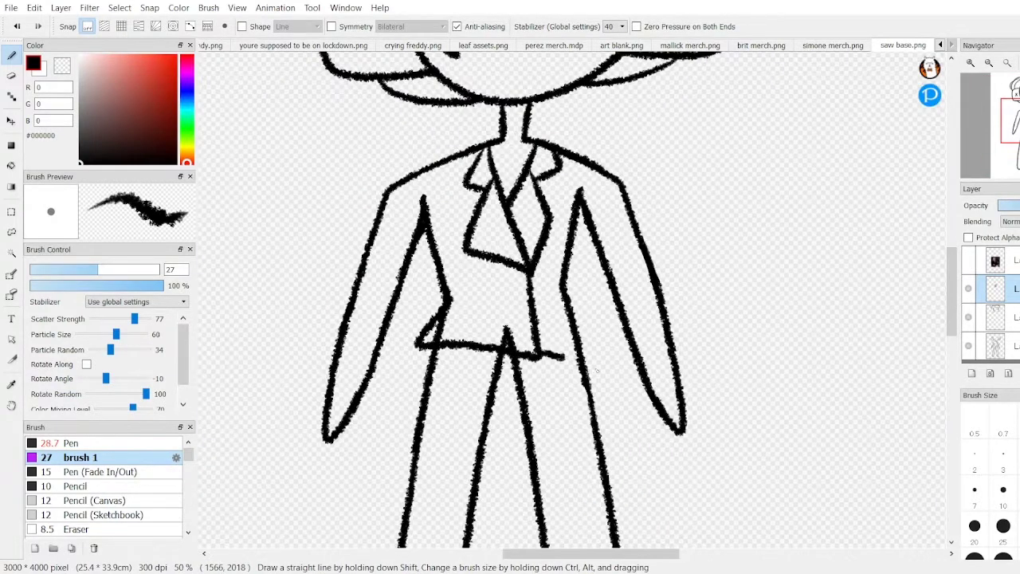
{"action": "left_click_drag", "start_coordinate": [552, 272], "coordinate": [565, 310]}
{"action": "scroll", "coordinate": [564, 315], "scroll_direction": "down", "scroll_amount": 2}
{"action": "scroll", "coordinate": [564, 314], "scroll_direction": "up", "scroll_amount": 3}
Step: Draw cuffs on the right and left sleeves
{"action": "left_click_drag", "start_coordinate": [652, 435], "coordinate": [711, 415]}
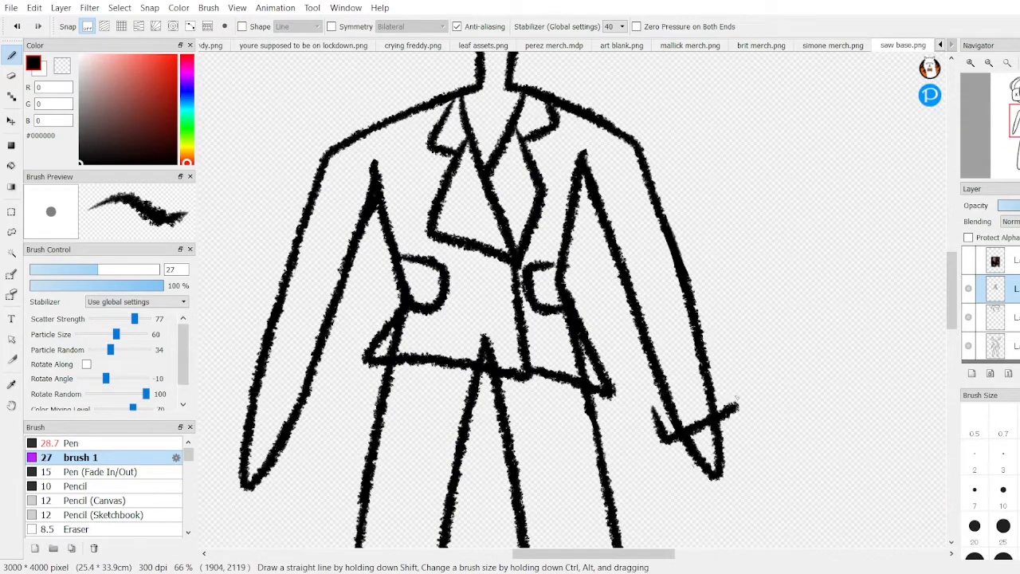
{"action": "left_click_drag", "start_coordinate": [638, 389], "coordinate": [658, 427]}
{"action": "left_click_drag", "start_coordinate": [708, 357], "coordinate": [741, 408]}
{"action": "left_click_drag", "start_coordinate": [257, 397], "coordinate": [323, 459]}
{"action": "scroll", "coordinate": [289, 377], "scroll_direction": "down", "scroll_amount": 5}
{"action": "scroll", "coordinate": [289, 378], "scroll_direction": "up", "scroll_amount": 3}
Step: Draw a short skirt below the jacket, redrawing its sides shorter and adding the bottom hem
{"action": "left_click_drag", "start_coordinate": [430, 354], "coordinate": [361, 507]}
{"action": "left_click_drag", "start_coordinate": [585, 358], "coordinate": [541, 494]}
{"action": "scroll", "coordinate": [604, 368], "scroll_direction": "down", "scroll_amount": 3}
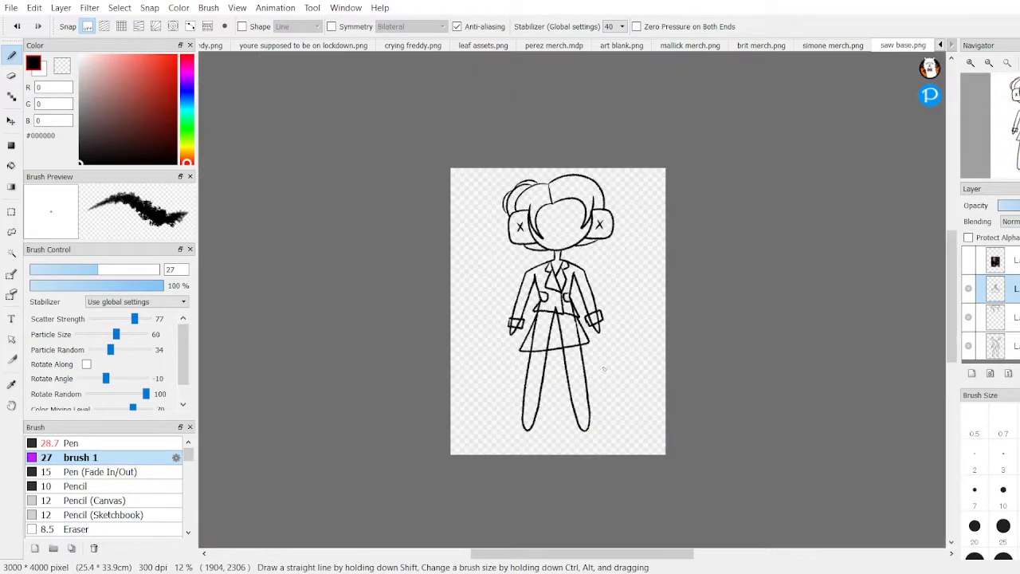
{"action": "scroll", "coordinate": [605, 368], "scroll_direction": "up", "scroll_amount": 3}
{"action": "key", "text": "ctrl+z"}
{"action": "key", "text": "ctrl+z"}
{"action": "left_click_drag", "start_coordinate": [476, 312], "coordinate": [456, 384]}
{"action": "scroll", "coordinate": [604, 368], "scroll_direction": "down", "scroll_amount": 3}
{"action": "scroll", "coordinate": [604, 368], "scroll_direction": "up", "scroll_amount": 3}
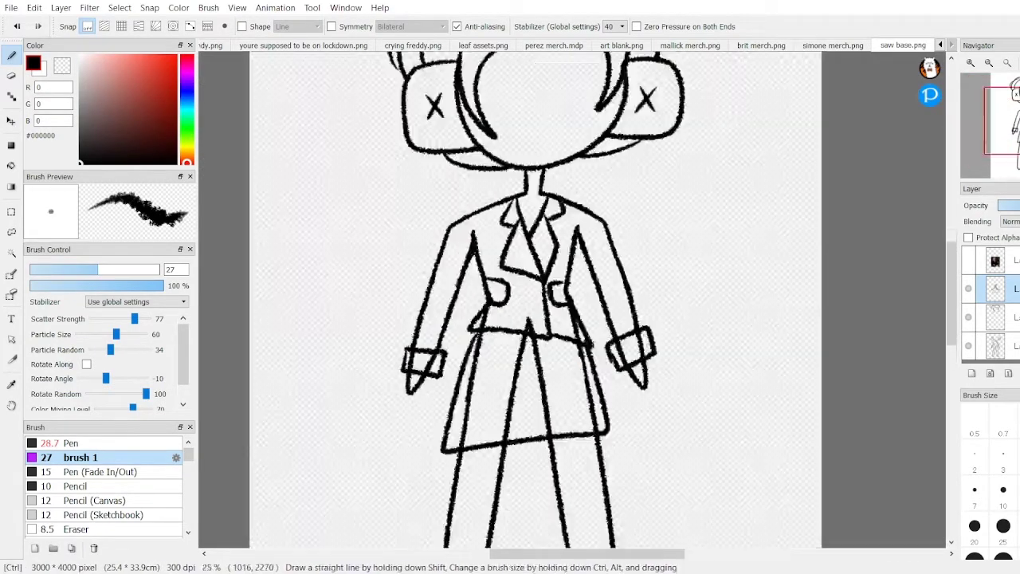
{"action": "left_click_drag", "start_coordinate": [570, 304], "coordinate": [592, 373]}
{"action": "left_click_drag", "start_coordinate": [455, 384], "coordinate": [590, 373]}
{"action": "scroll", "coordinate": [600, 371], "scroll_direction": "down", "scroll_amount": 3}
{"action": "scroll", "coordinate": [601, 372], "scroll_direction": "up", "scroll_amount": 3}
{"action": "left_click_drag", "start_coordinate": [476, 333], "coordinate": [441, 438]}
{"action": "scroll", "coordinate": [601, 371], "scroll_direction": "down", "scroll_amount": 3}
{"action": "scroll", "coordinate": [601, 371], "scroll_direction": "up", "scroll_amount": 3}
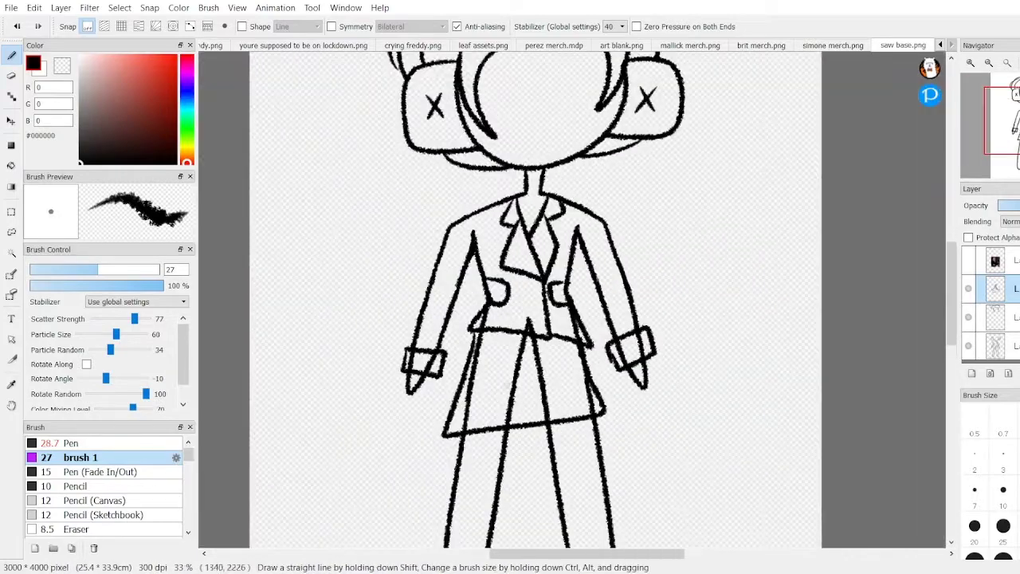
{"action": "scroll", "coordinate": [928, 337], "scroll_direction": "up", "scroll_amount": 1}
{"action": "scroll", "coordinate": [928, 336], "scroll_direction": "down", "scroll_amount": 5}
{"action": "scroll", "coordinate": [927, 336], "scroll_direction": "up", "scroll_amount": 1}
Step: Outline shoes on the left and right feet
{"action": "left_click_drag", "start_coordinate": [384, 311], "coordinate": [344, 356]}
{"action": "left_click_drag", "start_coordinate": [606, 289], "coordinate": [662, 368]}
{"action": "left_click_drag", "start_coordinate": [403, 315], "coordinate": [374, 418]}
{"action": "scroll", "coordinate": [677, 350], "scroll_direction": "down", "scroll_amount": 3}
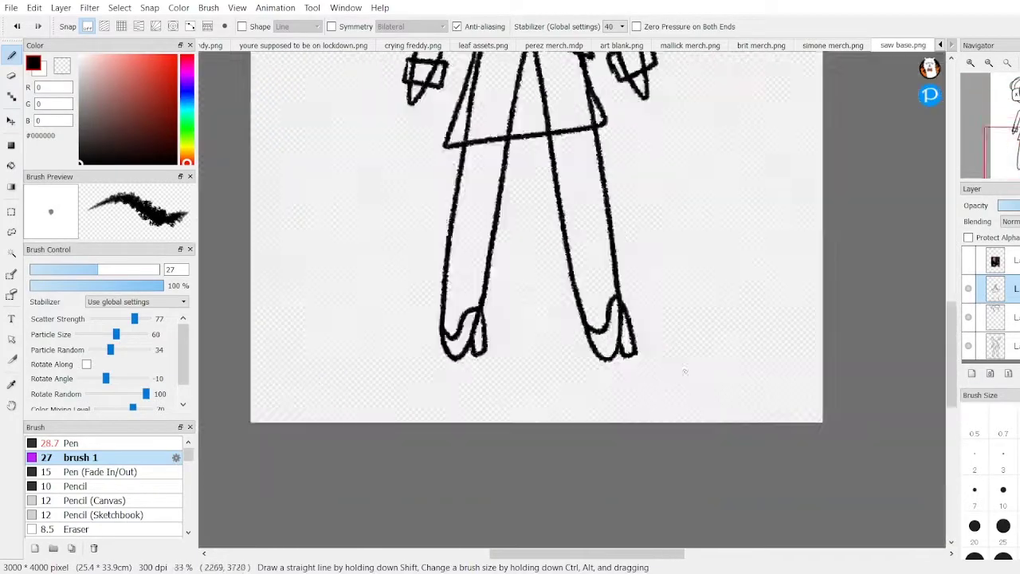
{"action": "scroll", "coordinate": [684, 370], "scroll_direction": "down", "scroll_amount": 2}
{"action": "scroll", "coordinate": [684, 370], "scroll_direction": "up", "scroll_amount": 3}
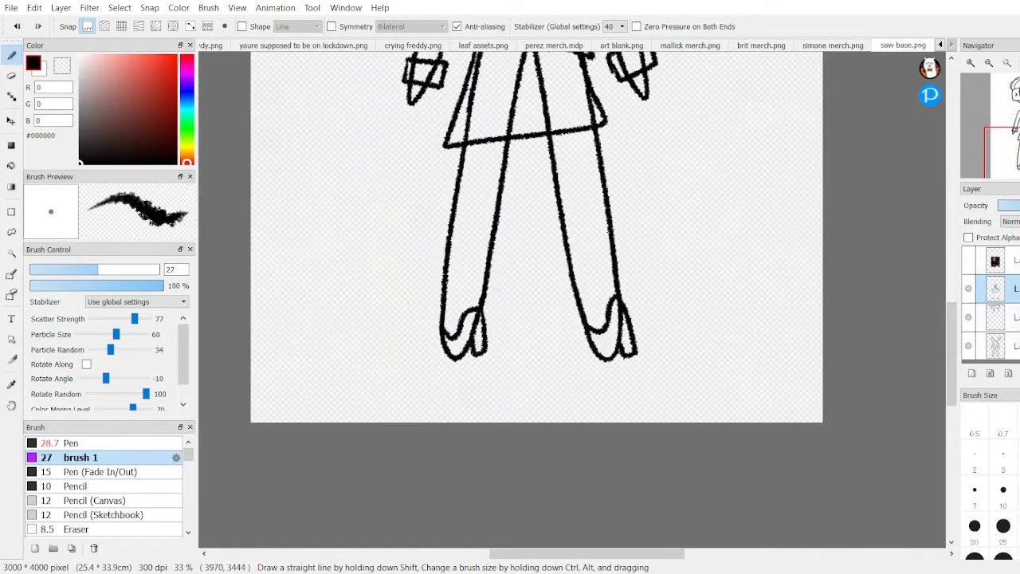
Step: Erase the extra vertical lines inside the skirt and a stray mark near the cuff
{"action": "left_click", "coordinate": [11, 75]}
{"action": "left_click_drag", "start_coordinate": [534, 363], "coordinate": [512, 233]}
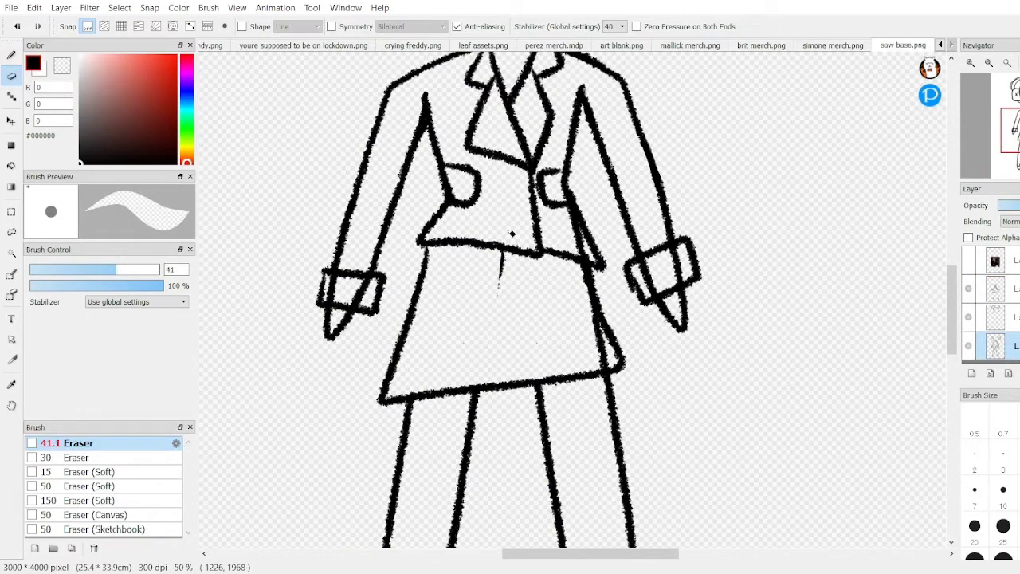
{"action": "key", "text": "b"}
{"action": "key", "text": "e"}
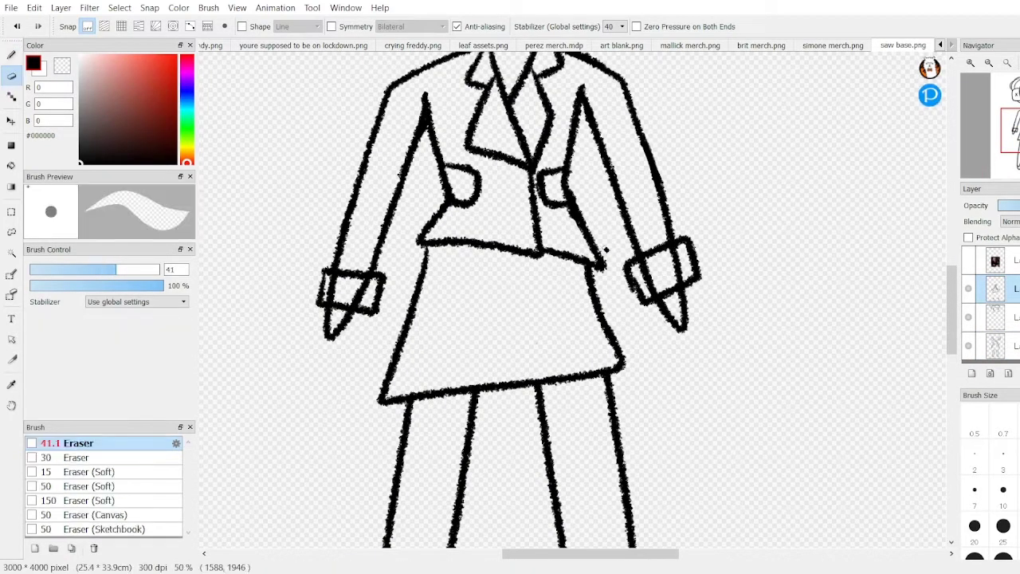
{"action": "left_click_drag", "start_coordinate": [374, 280], "coordinate": [359, 293]}
Step: Refine the shoe outlines on the line-art layer, alternating between pen and eraser
{"action": "left_click", "coordinate": [996, 288]}
{"action": "key", "text": "b"}
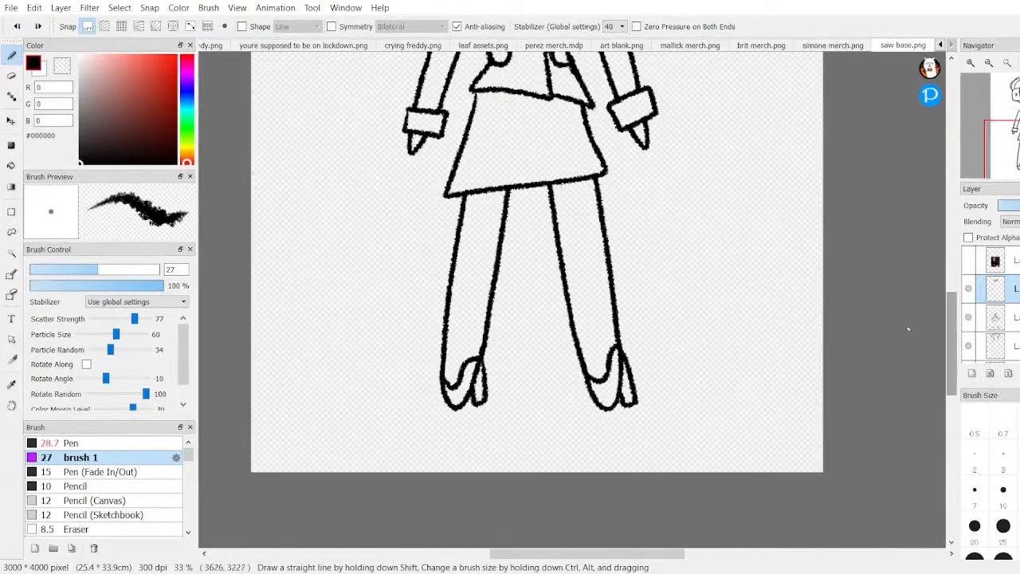
{"action": "key", "text": "e"}
{"action": "key", "text": "b"}
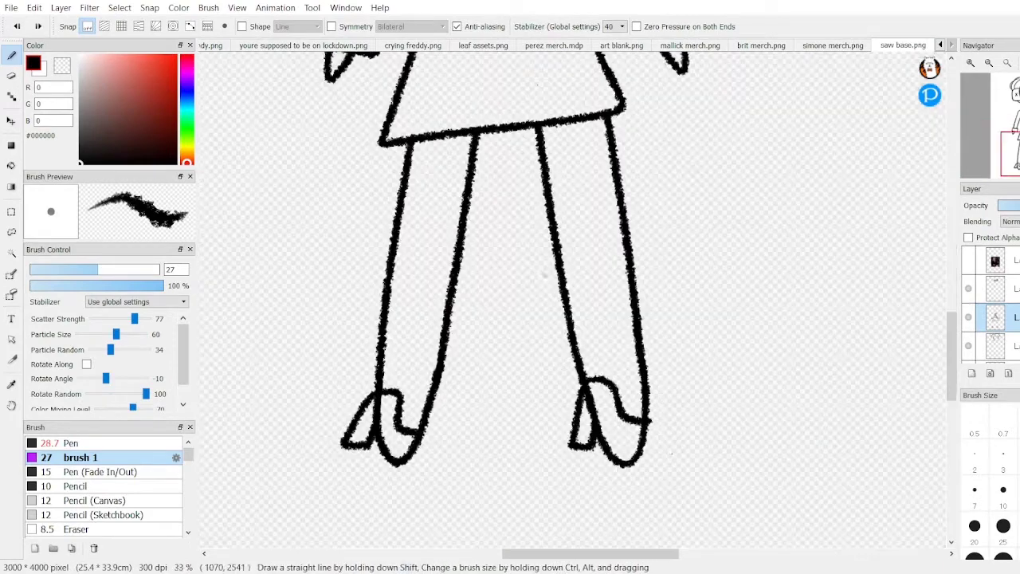
{"action": "key", "text": "e"}
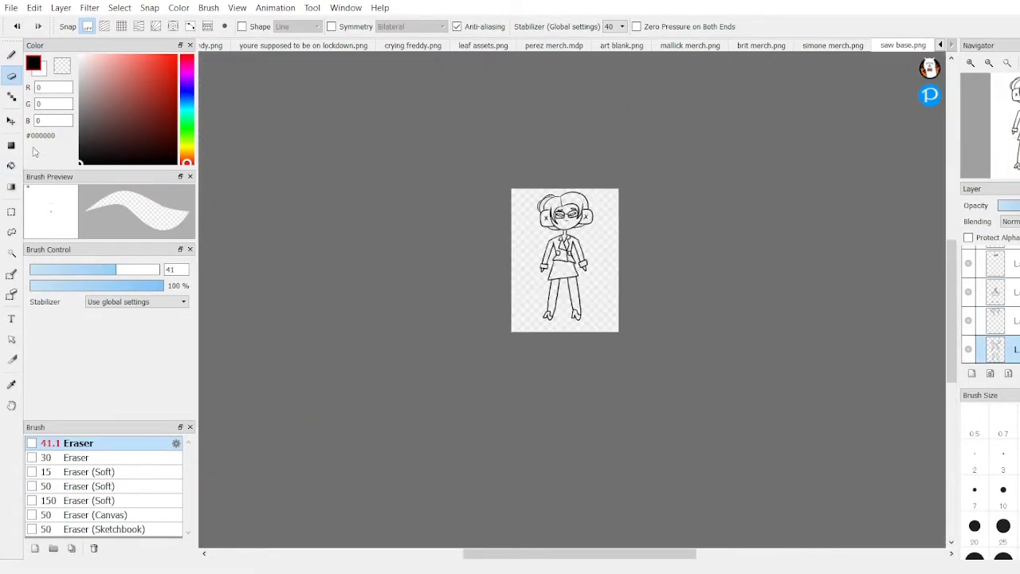
{"action": "key", "text": "ctrl+Up"}
{"action": "key", "text": "b"}
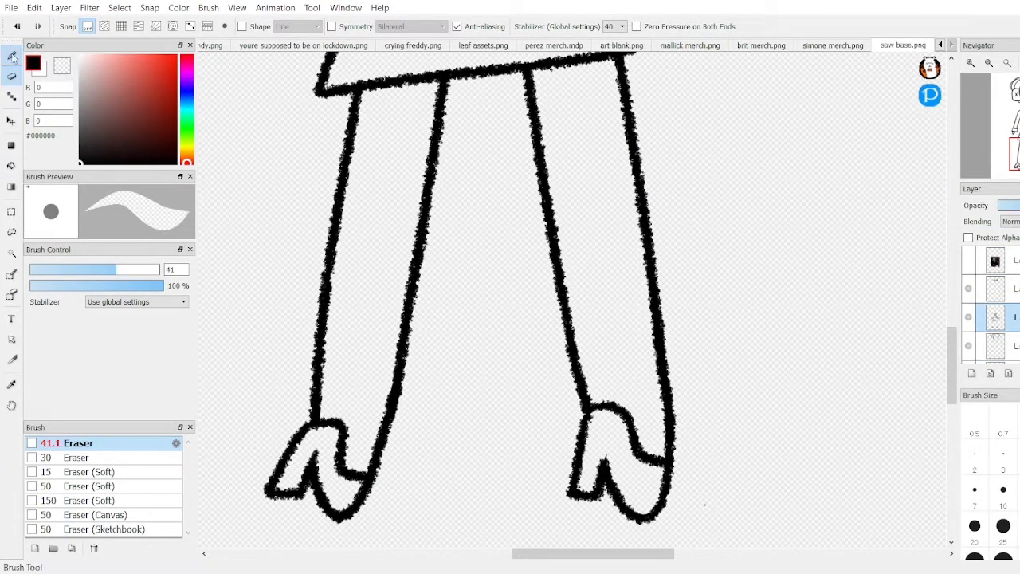
Step: Erase the stray marks beside the right foot
{"action": "scroll", "coordinate": [597, 421], "scroll_direction": "down", "scroll_amount": 6}
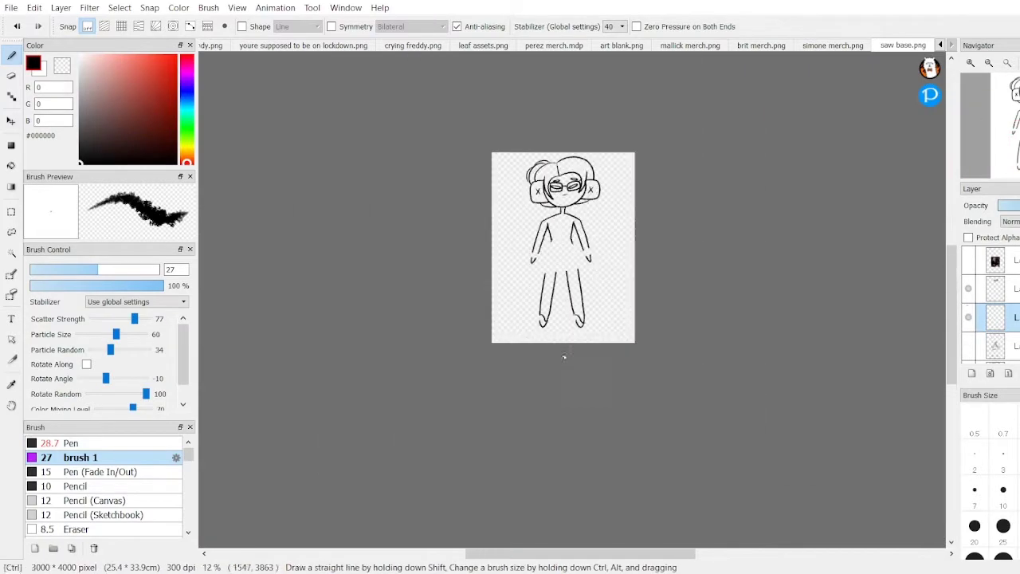
{"action": "scroll", "coordinate": [565, 353], "scroll_direction": "up", "scroll_amount": 2}
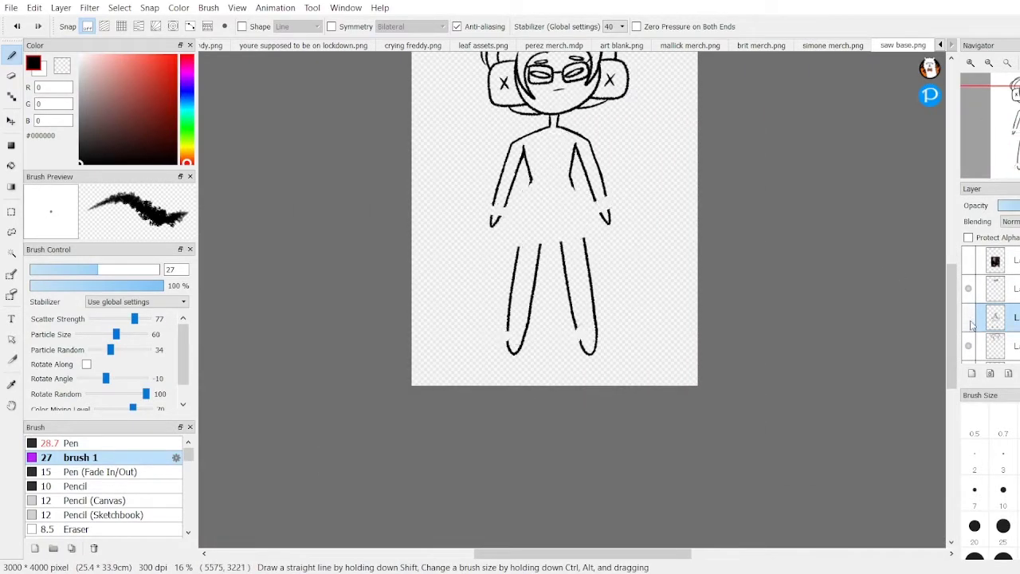
{"action": "scroll", "coordinate": [420, 382], "scroll_direction": "up", "scroll_amount": 1}
{"action": "key", "text": "e"}
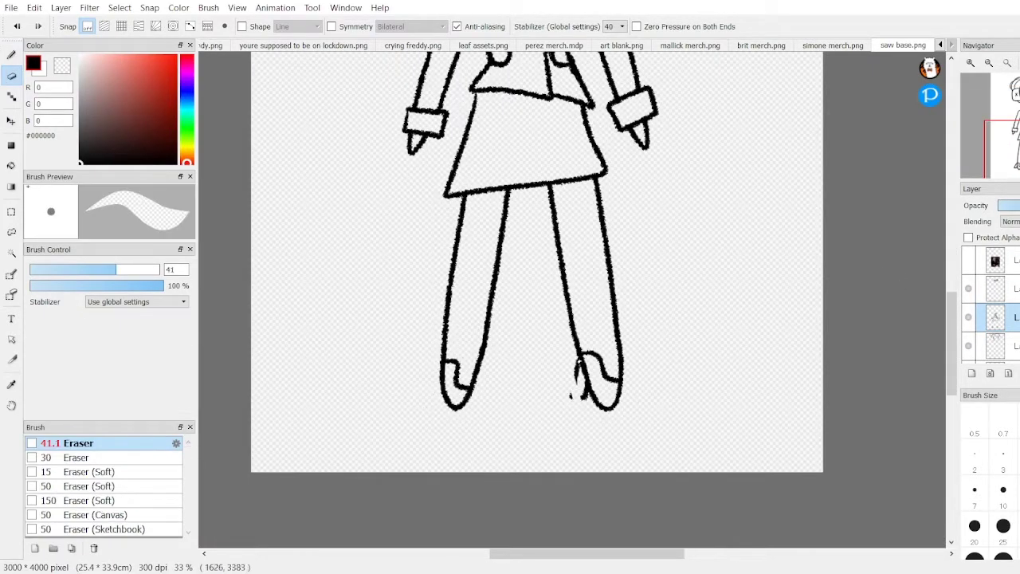
{"action": "left_click_drag", "start_coordinate": [571, 394], "coordinate": [580, 364]}
{"action": "scroll", "coordinate": [557, 366], "scroll_direction": "down", "scroll_amount": 1}
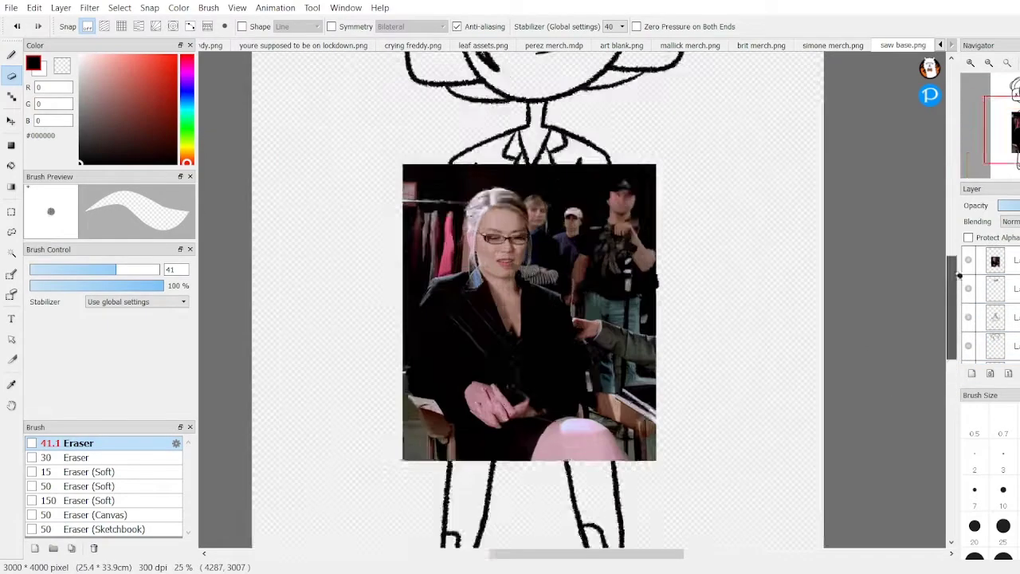
{"action": "scroll", "coordinate": [526, 303], "scroll_direction": "up", "scroll_amount": 2}
Step: Bucket-fill the hair sections blonde, then refill them with a darker blonde
{"action": "left_click", "coordinate": [93, 57]}
{"action": "key", "text": "g"}
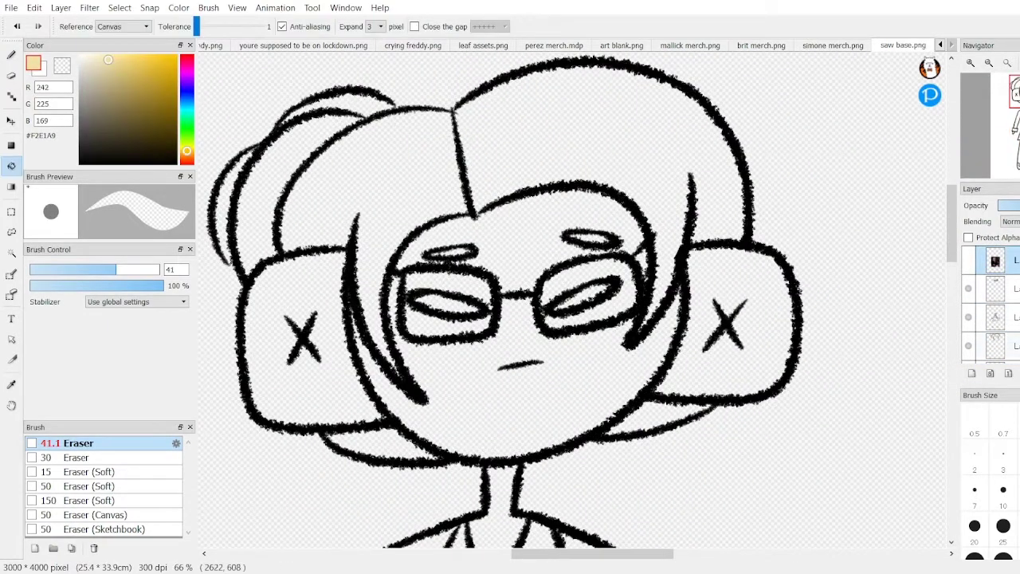
{"action": "left_click", "coordinate": [606, 119]}
{"action": "left_click", "coordinate": [382, 175]}
{"action": "scroll", "coordinate": [510, 303], "scroll_direction": "down", "scroll_amount": 2}
{"action": "left_click", "coordinate": [123, 66]}
{"action": "left_click", "coordinate": [547, 216]}
{"action": "left_click", "coordinate": [438, 240]}
{"action": "scroll", "coordinate": [498, 265], "scroll_direction": "down", "scroll_amount": 2}
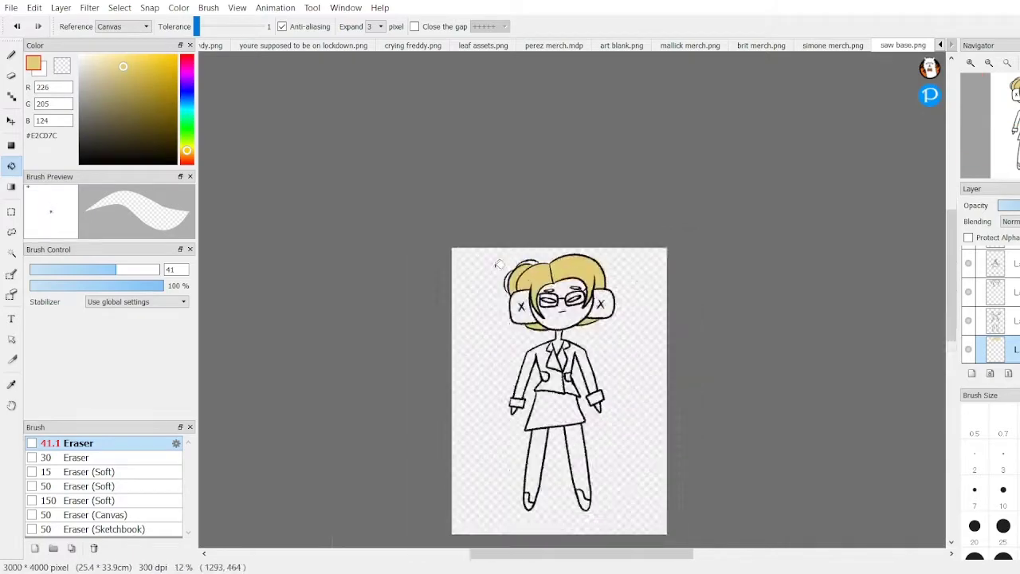
{"action": "scroll", "coordinate": [499, 265], "scroll_direction": "up", "scroll_amount": 3}
Step: Fill the face, remaining skin and legs with a pale peach skin colour
{"action": "left_click", "coordinate": [90, 58]}
{"action": "left_click", "coordinate": [186, 156]}
{"action": "left_click", "coordinate": [526, 398]}
{"action": "scroll", "coordinate": [510, 358], "scroll_direction": "down", "scroll_amount": 3}
{"action": "scroll", "coordinate": [508, 437], "scroll_direction": "up", "scroll_amount": 1}
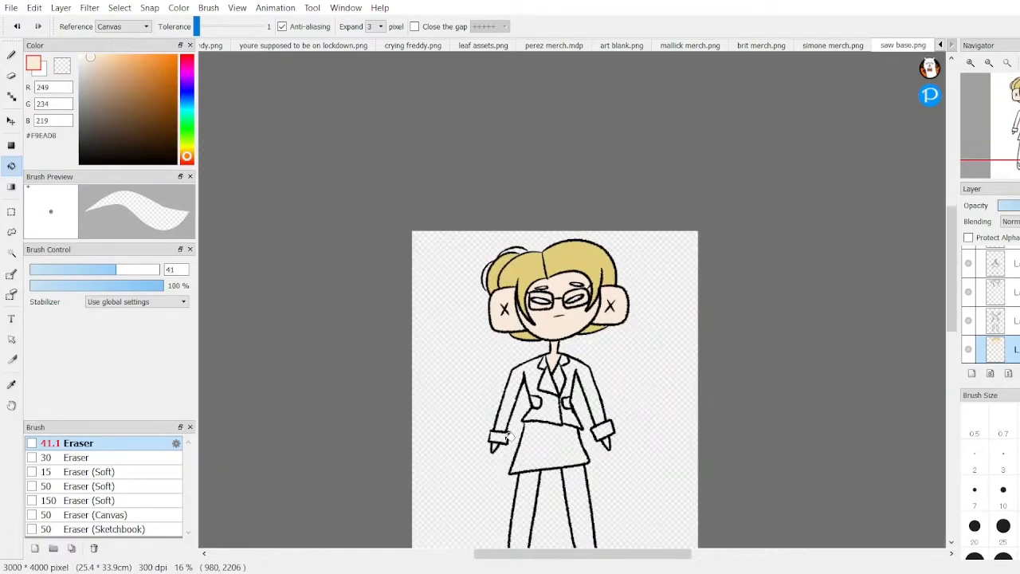
{"action": "scroll", "coordinate": [508, 437], "scroll_direction": "up", "scroll_amount": 3}
{"action": "scroll", "coordinate": [510, 358], "scroll_direction": "down", "scroll_amount": 3}
{"action": "left_click", "coordinate": [518, 415]}
{"action": "scroll", "coordinate": [510, 318], "scroll_direction": "up", "scroll_amount": 3}
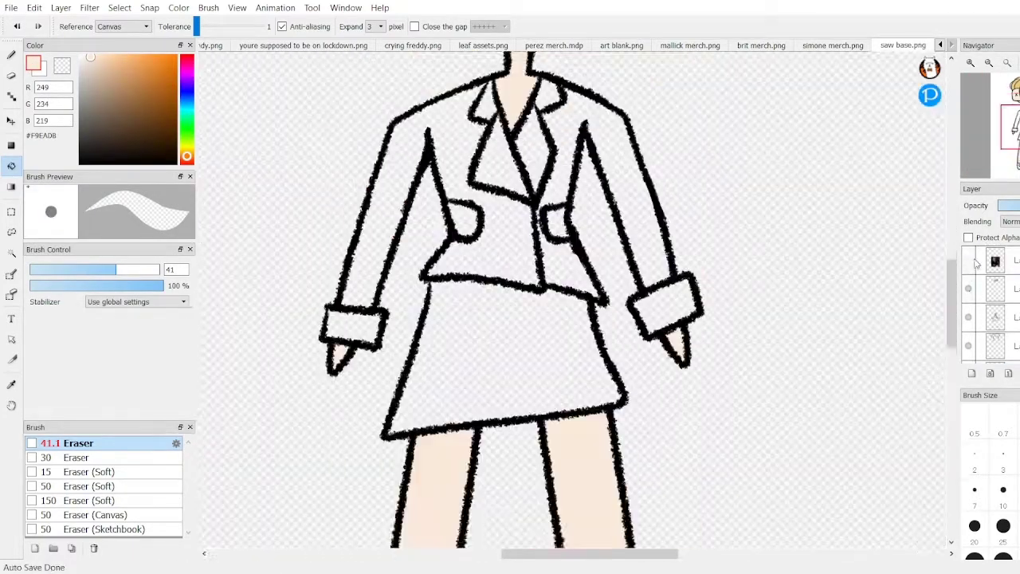
{"action": "scroll", "coordinate": [510, 318], "scroll_direction": "up", "scroll_amount": 1}
Step: On the bottom colour layer, fill the jacket, sleeves and skirt near-black
{"action": "left_click", "coordinate": [995, 345]}
{"action": "left_click", "coordinate": [90, 149]}
{"action": "left_click", "coordinate": [479, 444]}
{"action": "left_click", "coordinate": [387, 250]}
{"action": "left_click", "coordinate": [637, 250]}
{"action": "left_click", "coordinate": [542, 200]}
{"action": "scroll", "coordinate": [416, 369], "scroll_direction": "down", "scroll_amount": 2}
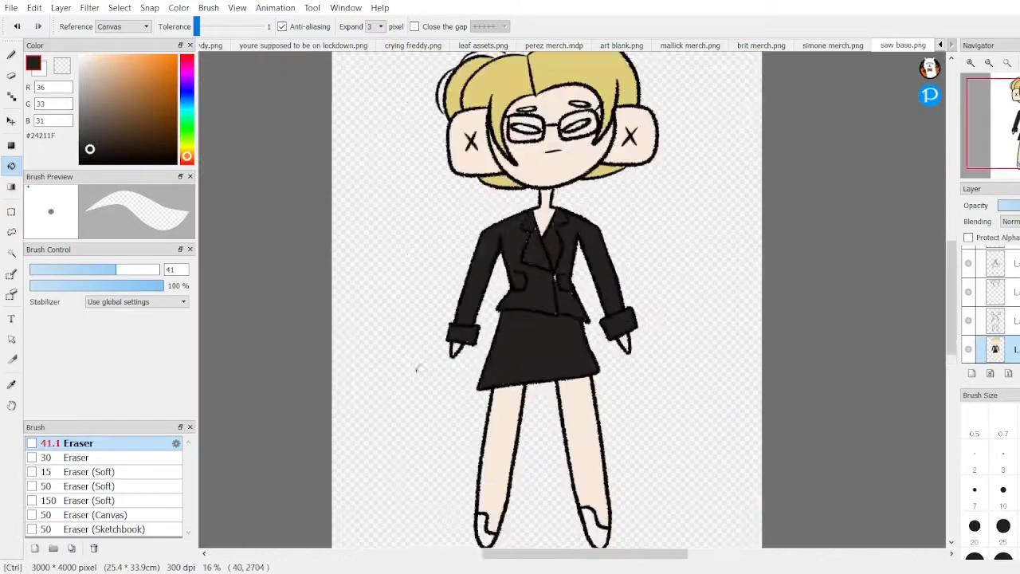
Step: Refill the jacket, skirt and remaining suit in dark grey and colour the legs as grey tights
{"action": "left_click", "coordinate": [88, 142]}
{"action": "scroll", "coordinate": [510, 319], "scroll_direction": "up", "scroll_amount": 3}
{"action": "left_click", "coordinate": [560, 289]}
{"action": "scroll", "coordinate": [510, 359], "scroll_direction": "down", "scroll_amount": 3}
{"action": "scroll", "coordinate": [511, 318], "scroll_direction": "up", "scroll_amount": 3}
{"action": "left_click", "coordinate": [510, 199]}
{"action": "left_click", "coordinate": [666, 346]}
{"action": "scroll", "coordinate": [522, 418], "scroll_direction": "down", "scroll_amount": 3}
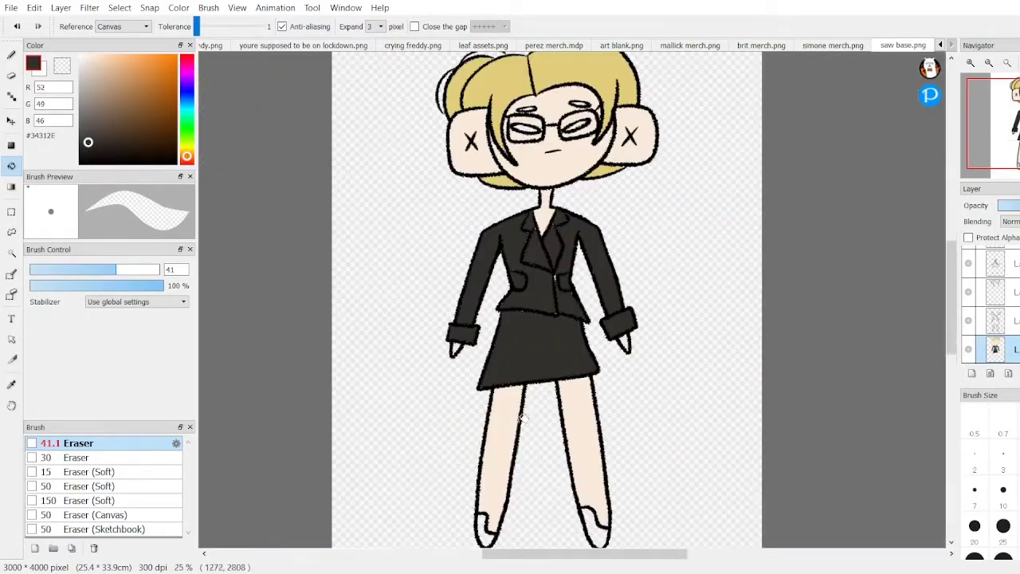
{"action": "left_click", "coordinate": [523, 417]}
{"action": "scroll", "coordinate": [523, 358], "scroll_direction": "down", "scroll_amount": 2}
{"action": "scroll", "coordinate": [511, 318], "scroll_direction": "up", "scroll_amount": 2}
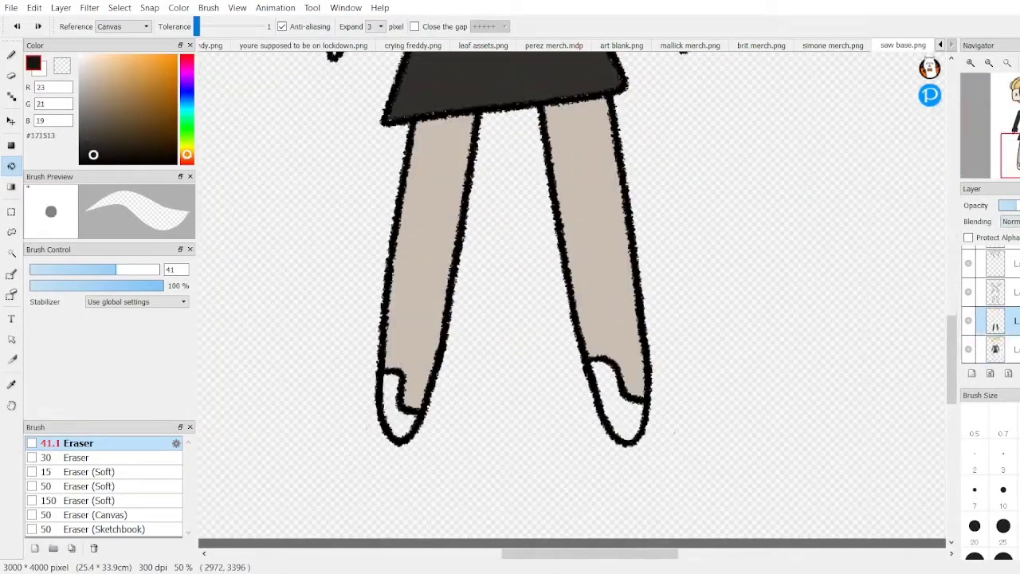
Step: Fill both glasses lenses brown on the bottom colour layer
{"action": "left_click", "coordinate": [995, 349]}
{"action": "scroll", "coordinate": [947, 310], "scroll_direction": "down", "scroll_amount": 3}
{"action": "scroll", "coordinate": [947, 310], "scroll_direction": "up", "scroll_amount": 2}
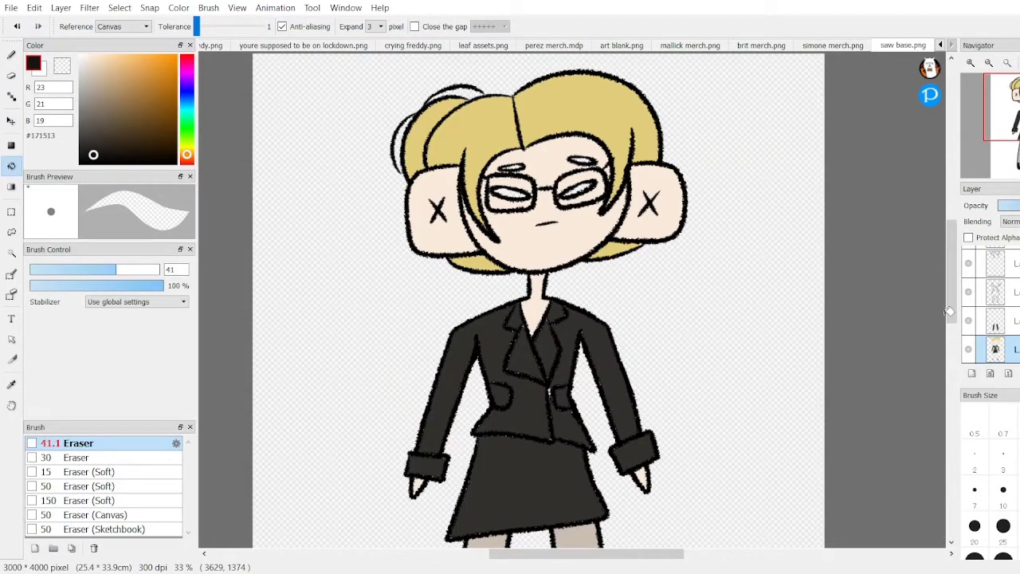
{"action": "scroll", "coordinate": [510, 191], "scroll_direction": "up", "scroll_amount": 3}
{"action": "left_click", "coordinate": [511, 189]}
{"action": "scroll", "coordinate": [510, 239], "scroll_direction": "down", "scroll_amount": 3}
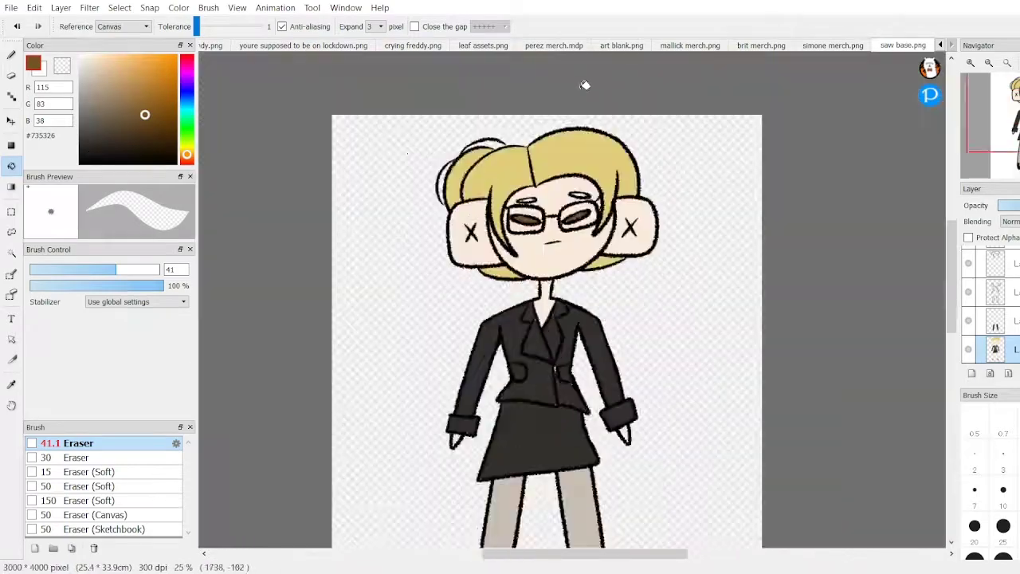
{"action": "scroll", "coordinate": [558, 159], "scroll_direction": "up", "scroll_amount": 3}
{"action": "left_click", "coordinate": [597, 85], "text": "alt"}
{"action": "left_click", "coordinate": [586, 189]}
{"action": "scroll", "coordinate": [597, 86], "scroll_direction": "down", "scroll_amount": 3}
{"action": "scroll", "coordinate": [542, 433], "scroll_direction": "up", "scroll_amount": 2}
Step: Sample the suit, skin and hair colours from the canvas and fill the leftover white gaps in the hair
{"action": "left_click", "coordinate": [542, 432], "text": "alt"}
{"action": "scroll", "coordinate": [826, 348], "scroll_direction": "down", "scroll_amount": 3}
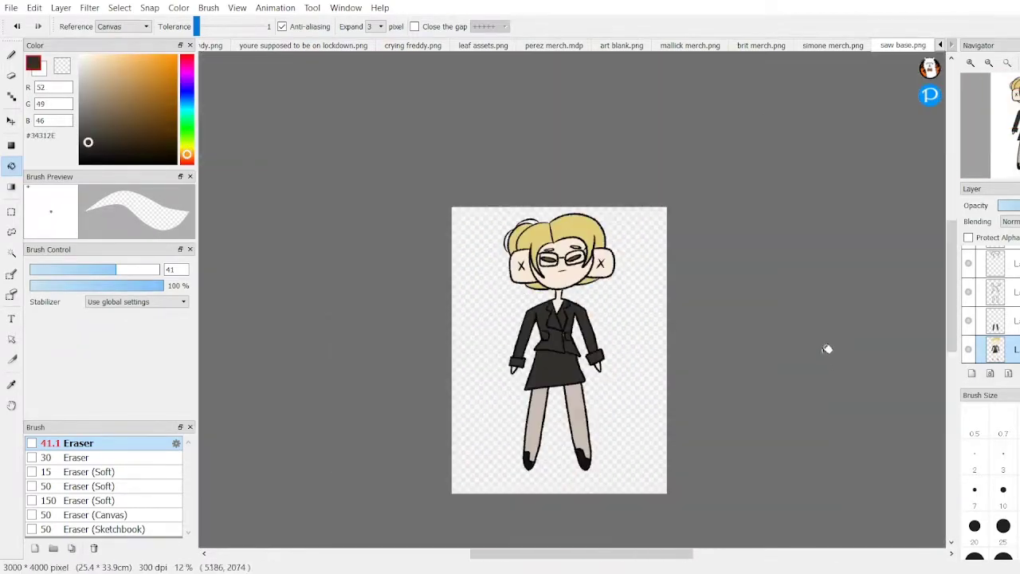
{"action": "scroll", "coordinate": [826, 348], "scroll_direction": "up", "scroll_amount": 2}
{"action": "scroll", "coordinate": [561, 238], "scroll_direction": "up", "scroll_amount": 2}
{"action": "left_click", "coordinate": [596, 130], "text": "alt"}
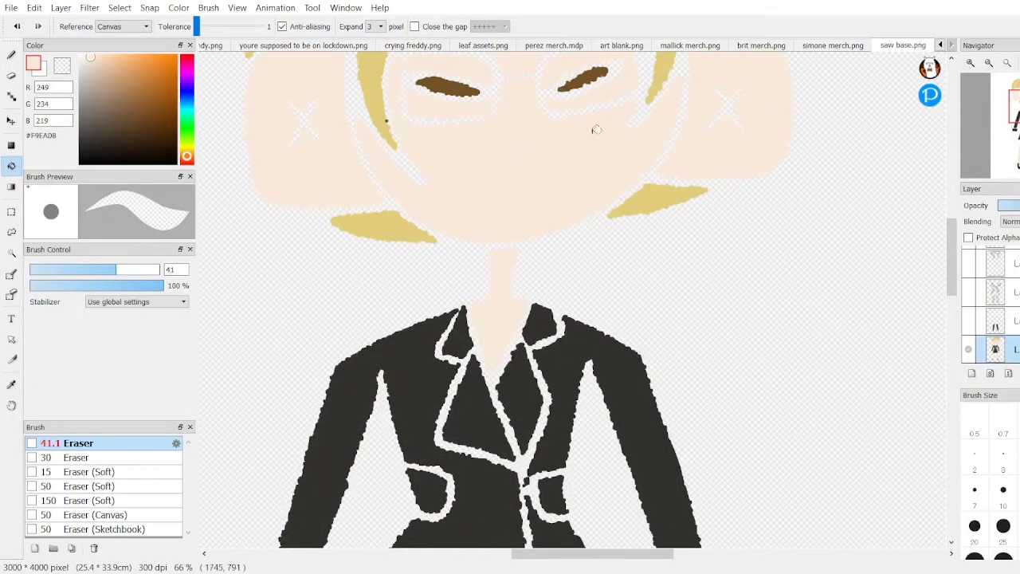
{"action": "scroll", "coordinate": [399, 295], "scroll_direction": "down", "scroll_amount": 3}
{"action": "left_click", "coordinate": [574, 407], "text": "alt"}
{"action": "scroll", "coordinate": [920, 323], "scroll_direction": "up", "scroll_amount": 2}
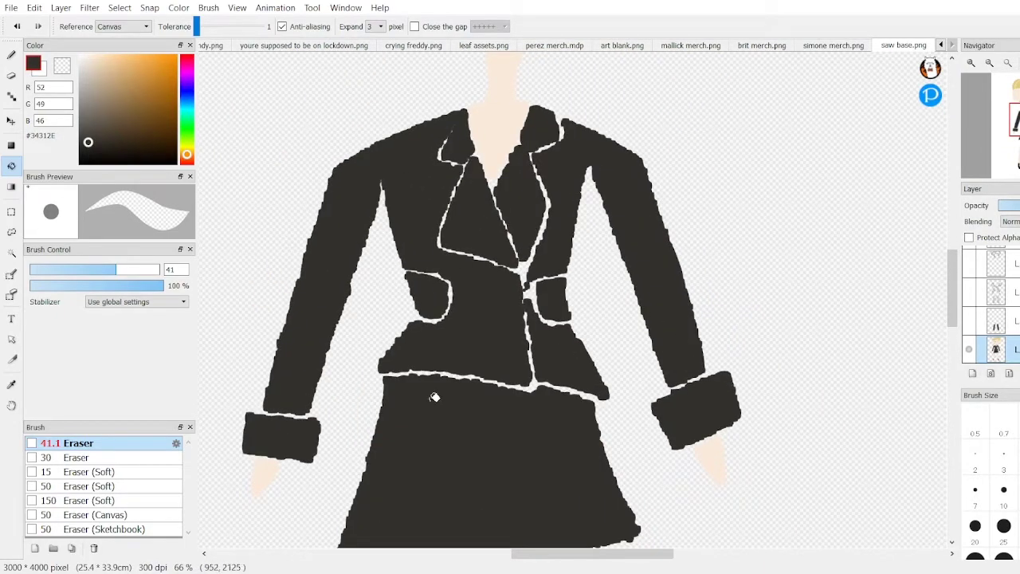
{"action": "scroll", "coordinate": [644, 339], "scroll_direction": "down", "scroll_amount": 5}
{"action": "scroll", "coordinate": [644, 339], "scroll_direction": "up", "scroll_amount": 5}
{"action": "left_click", "coordinate": [353, 114], "text": "alt"}
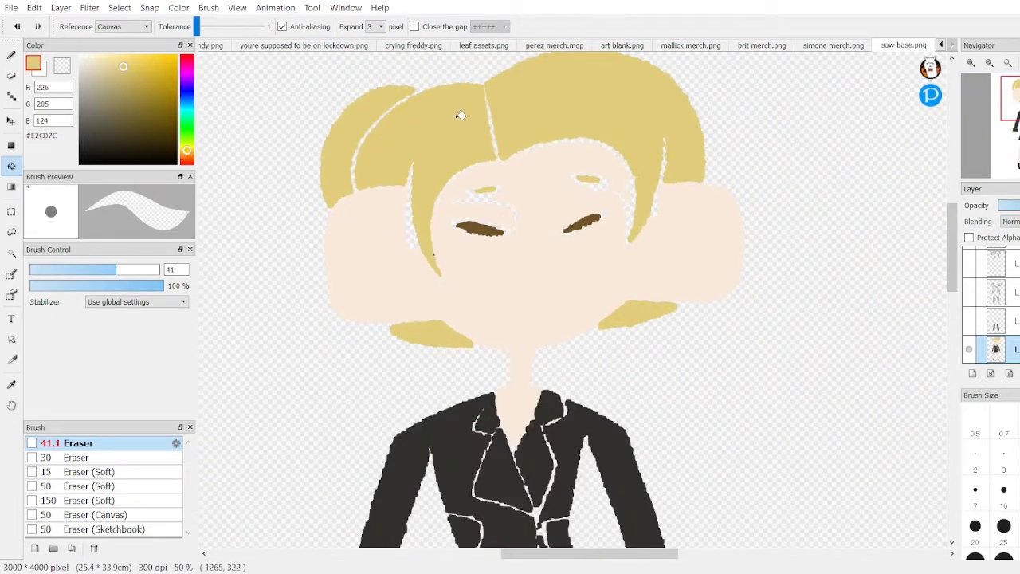
{"action": "left_click", "coordinate": [485, 190]}
{"action": "left_click", "coordinate": [590, 177]}
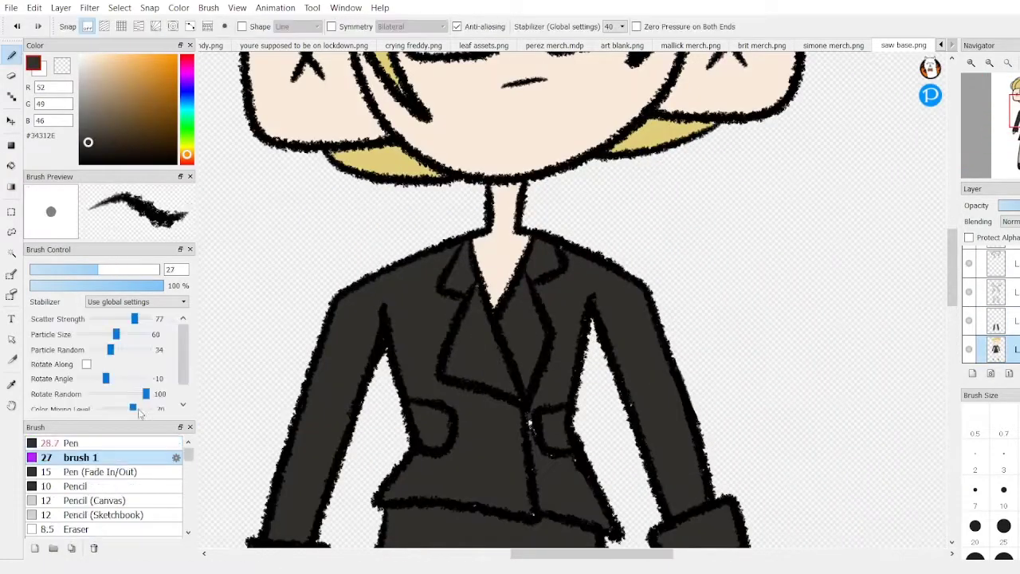
Step: Sample the skin and hair colours and add a new layer for face shading
{"action": "left_click", "coordinate": [72, 443]}
{"action": "scroll", "coordinate": [337, 303], "scroll_direction": "down", "scroll_amount": 2}
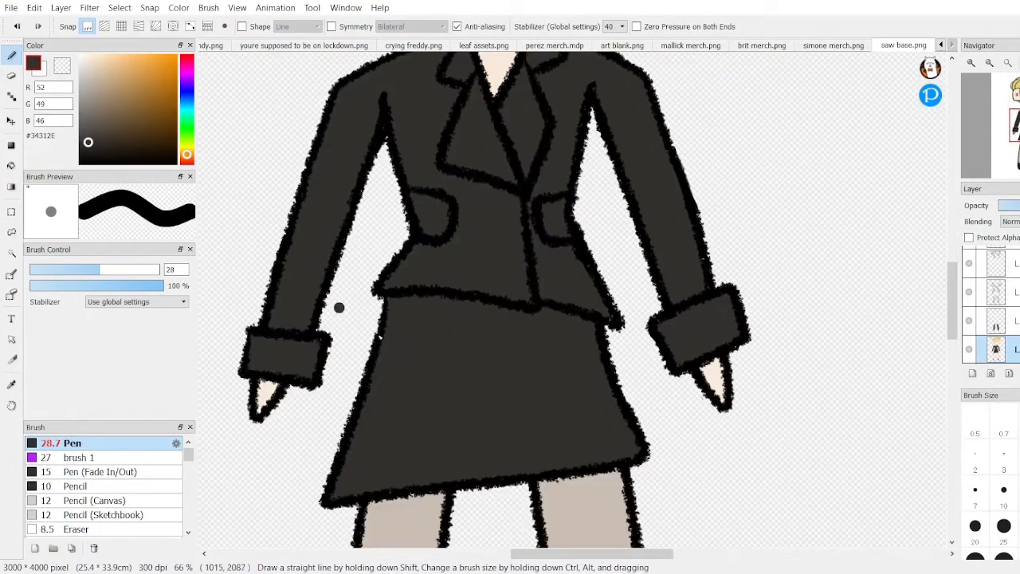
{"action": "scroll", "coordinate": [337, 302], "scroll_direction": "up", "scroll_amount": 6}
{"action": "left_click", "coordinate": [447, 276], "text": "alt"}
{"action": "left_click", "coordinate": [262, 258], "text": "alt"}
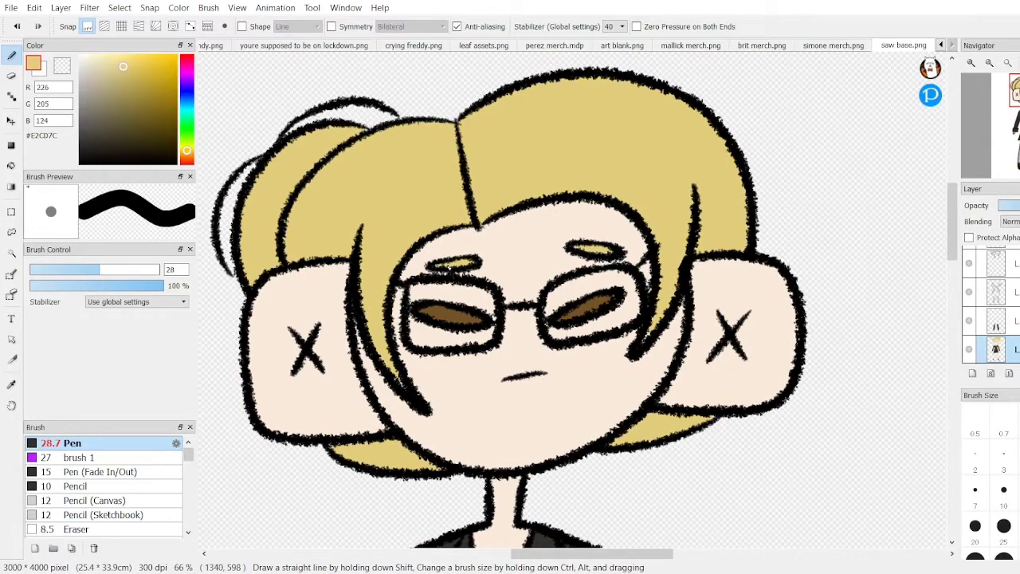
{"action": "left_click", "coordinate": [972, 373]}
Step: Outline and fill light shadow areas on both cheeks
{"action": "left_click", "coordinate": [99, 67]}
{"action": "left_click", "coordinate": [80, 456]}
{"action": "left_click_drag", "start_coordinate": [669, 328], "coordinate": [591, 438]}
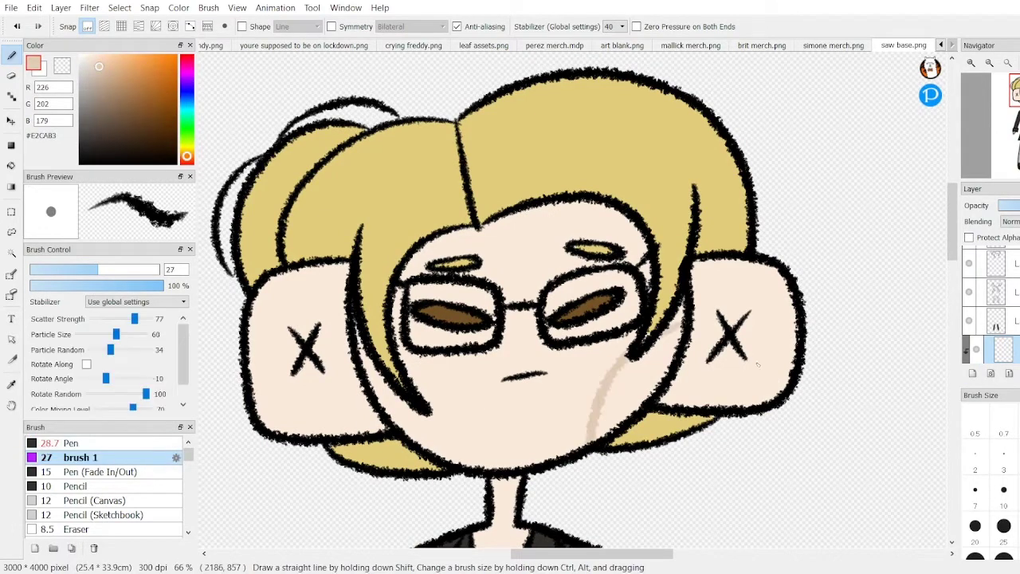
{"action": "left_click_drag", "start_coordinate": [370, 375], "coordinate": [490, 467]}
{"action": "left_click", "coordinate": [12, 165]}
{"action": "left_click", "coordinate": [398, 399]}
{"action": "left_click", "coordinate": [646, 375]}
{"action": "scroll", "coordinate": [319, 335], "scroll_direction": "down", "scroll_amount": 3}
{"action": "scroll", "coordinate": [319, 335], "scroll_direction": "up", "scroll_amount": 3}
Step: Shade the tops of both ears and the face edge under the hair with a darker skin tone
{"action": "key", "text": "b"}
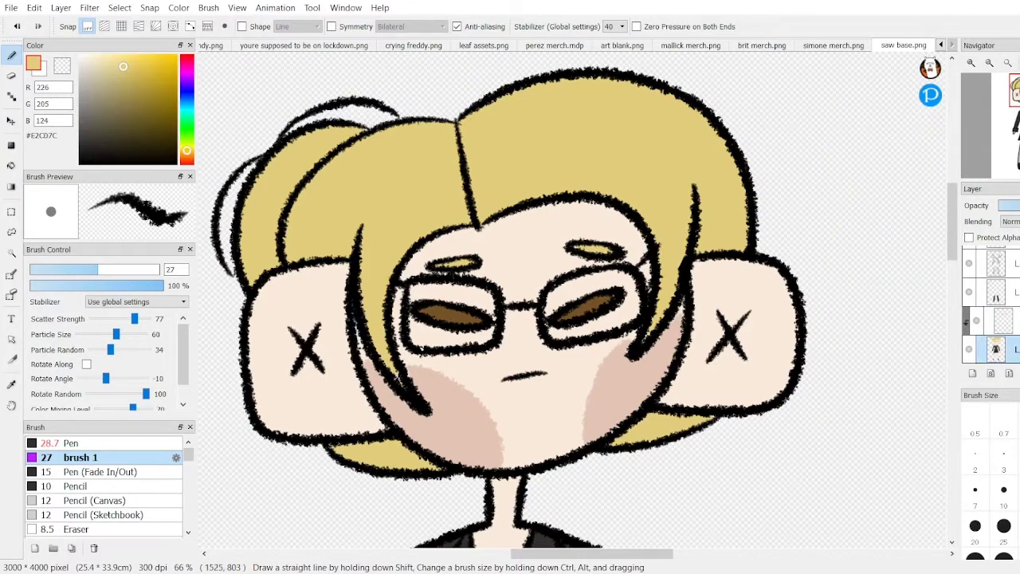
{"action": "left_click_drag", "start_coordinate": [692, 284], "coordinate": [789, 290]}
{"action": "left_click_drag", "start_coordinate": [253, 306], "coordinate": [348, 307]}
{"action": "scroll", "coordinate": [307, 284], "scroll_direction": "down", "scroll_amount": 2}
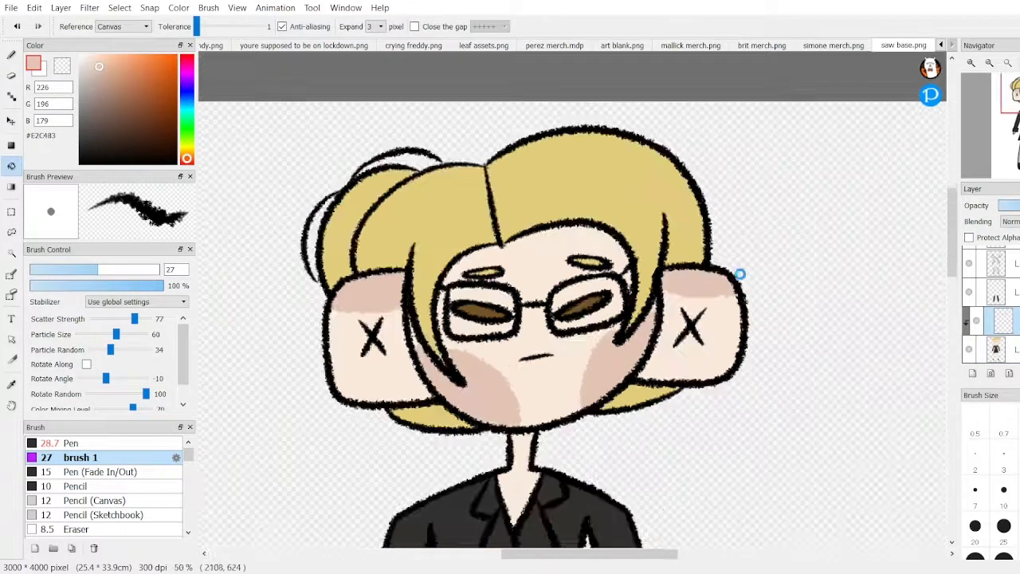
{"action": "scroll", "coordinate": [307, 284], "scroll_direction": "up", "scroll_amount": 4}
{"action": "left_click", "coordinate": [96, 74]}
{"action": "left_click_drag", "start_coordinate": [318, 394], "coordinate": [315, 279]}
{"action": "mouse_move", "coordinate": [314, 279]}
{"action": "left_mouse_down"}
{"action": "mouse_move", "coordinate": [430, 191]}
{"action": "mouse_move", "coordinate": [687, 247]}
{"action": "left_mouse_up"}
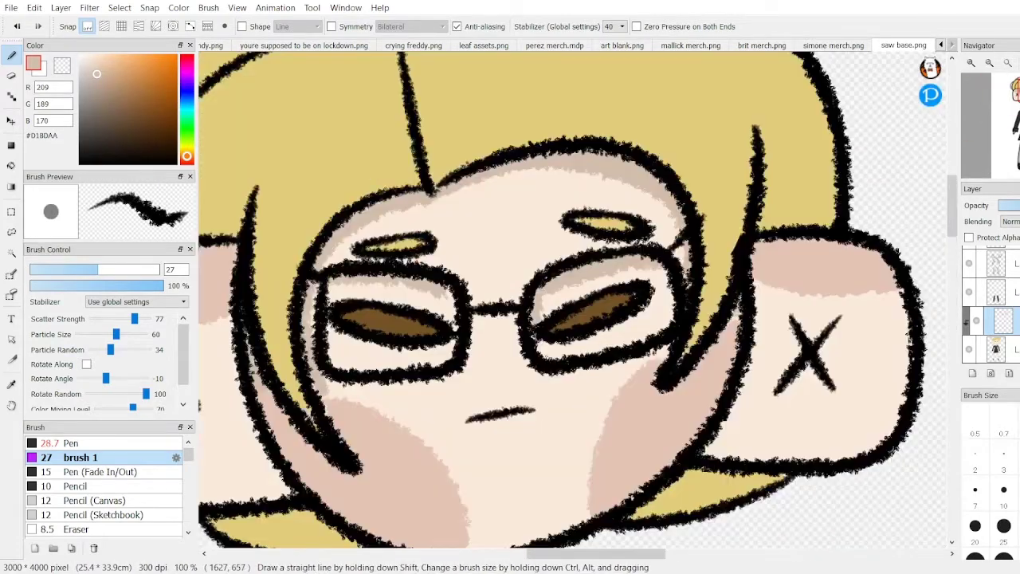
Step: Shade the legs and the skirt waistband below the jacket with darker tones
{"action": "scroll", "coordinate": [954, 285], "scroll_direction": "down", "scroll_amount": 3}
{"action": "scroll", "coordinate": [400, 115], "scroll_direction": "up", "scroll_amount": 3}
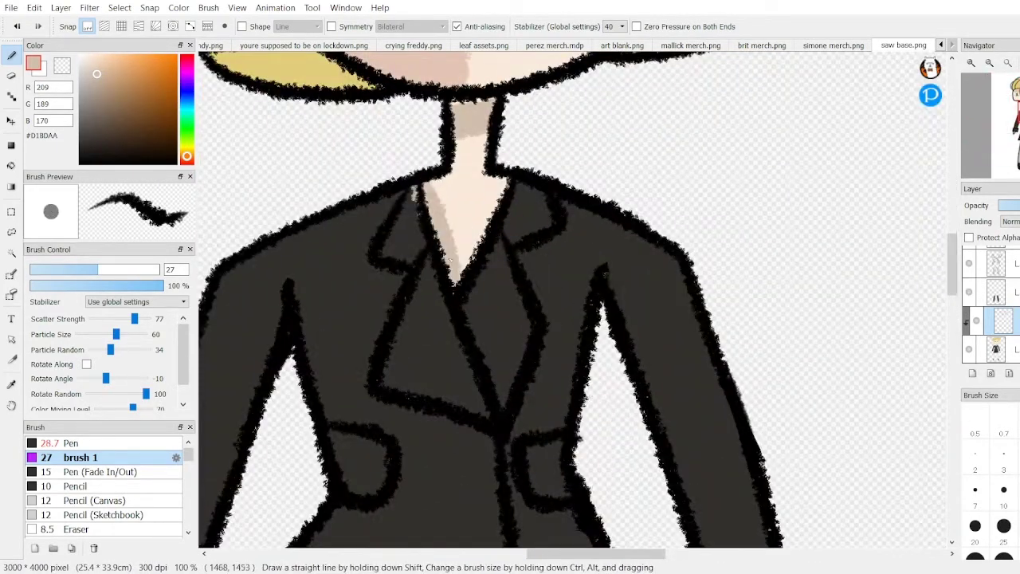
{"action": "scroll", "coordinate": [479, 223], "scroll_direction": "down", "scroll_amount": 5}
{"action": "scroll", "coordinate": [478, 279], "scroll_direction": "down", "scroll_amount": 1}
{"action": "left_click_drag", "start_coordinate": [368, 480], "coordinate": [443, 470]}
{"action": "left_click_drag", "start_coordinate": [539, 461], "coordinate": [622, 446]}
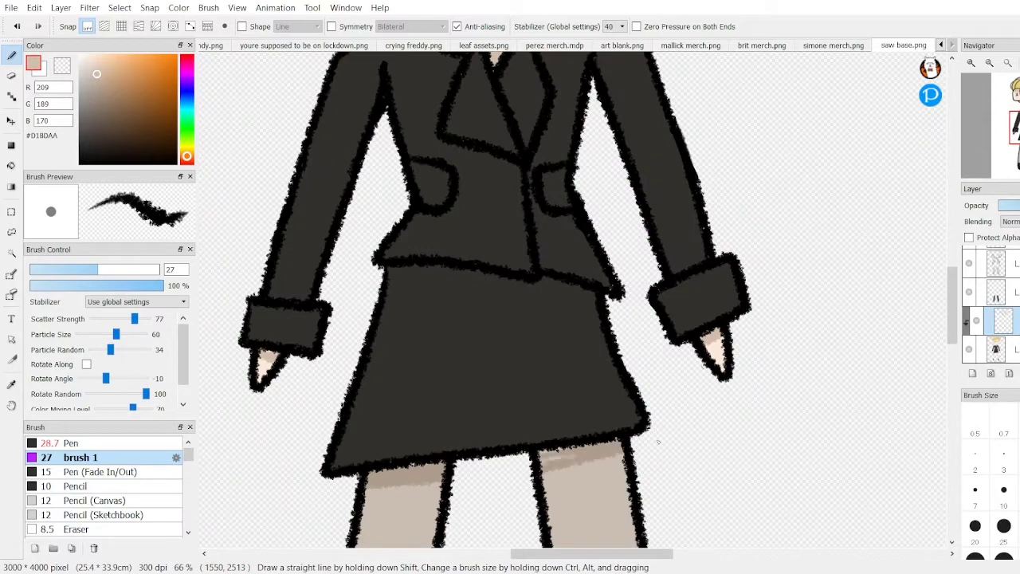
{"action": "left_click", "coordinate": [536, 281], "text": "alt"}
{"action": "left_click_drag", "start_coordinate": [597, 293], "coordinate": [392, 271]}
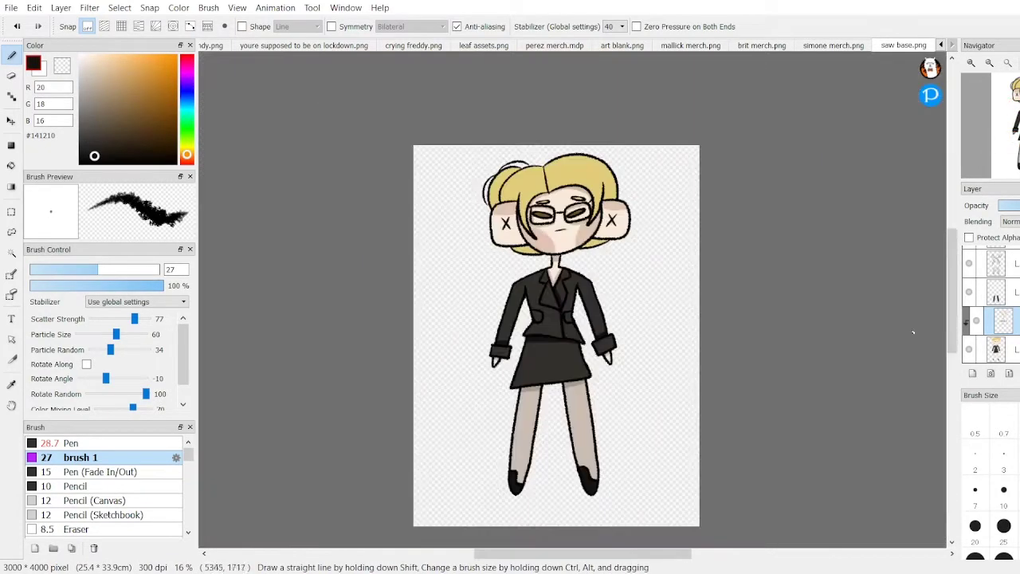
{"action": "left_click", "coordinate": [976, 265]}
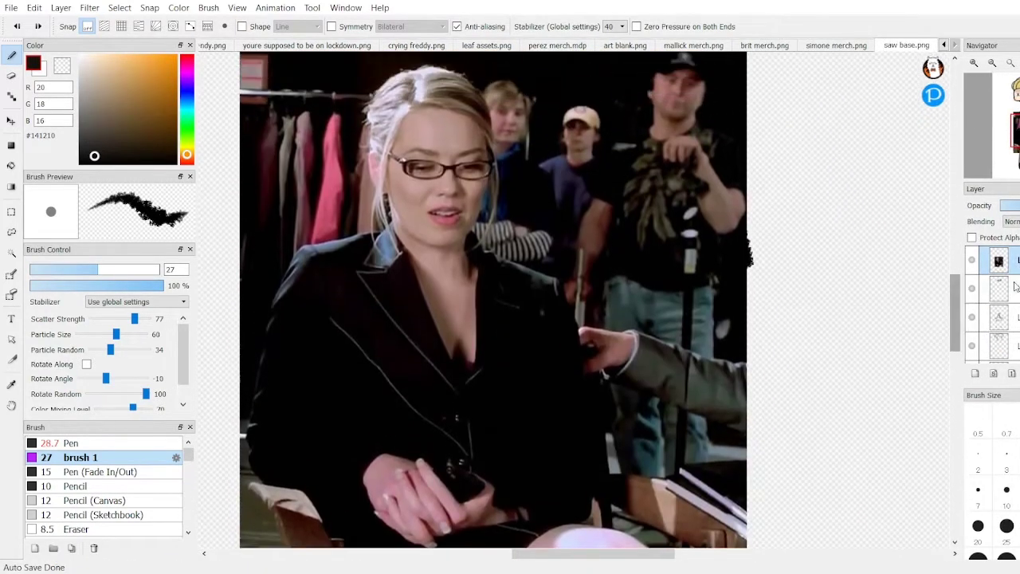
Step: Add a new layer for the jacket lapel highlights and zoom out to the whole character
{"action": "left_click", "coordinate": [975, 373]}
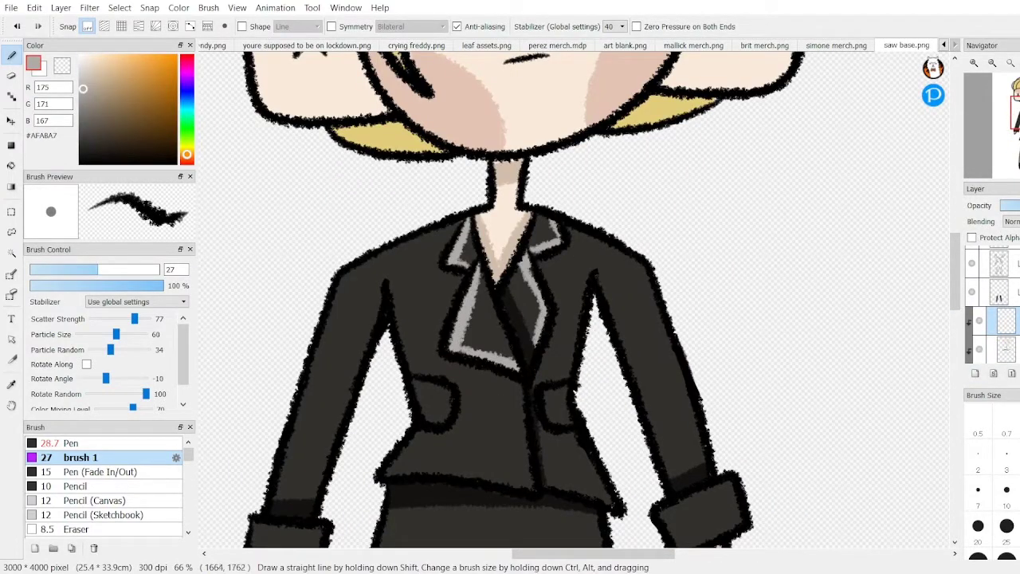
{"action": "key", "text": "e"}
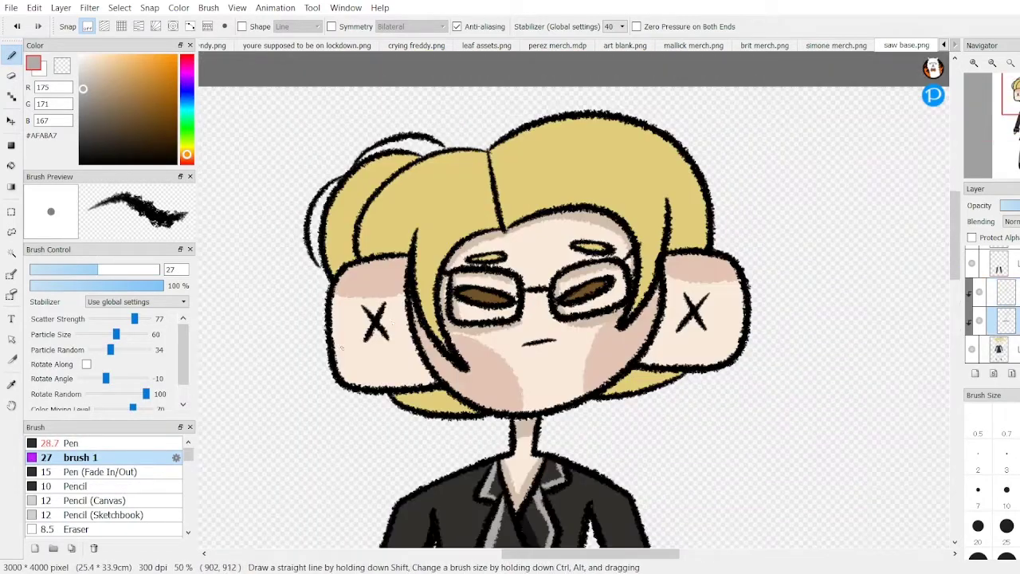
Step: Paint four darker yellow strand lines across the blonde hair
{"action": "left_click", "coordinate": [484, 380], "text": "alt"}
{"action": "key", "text": "g"}
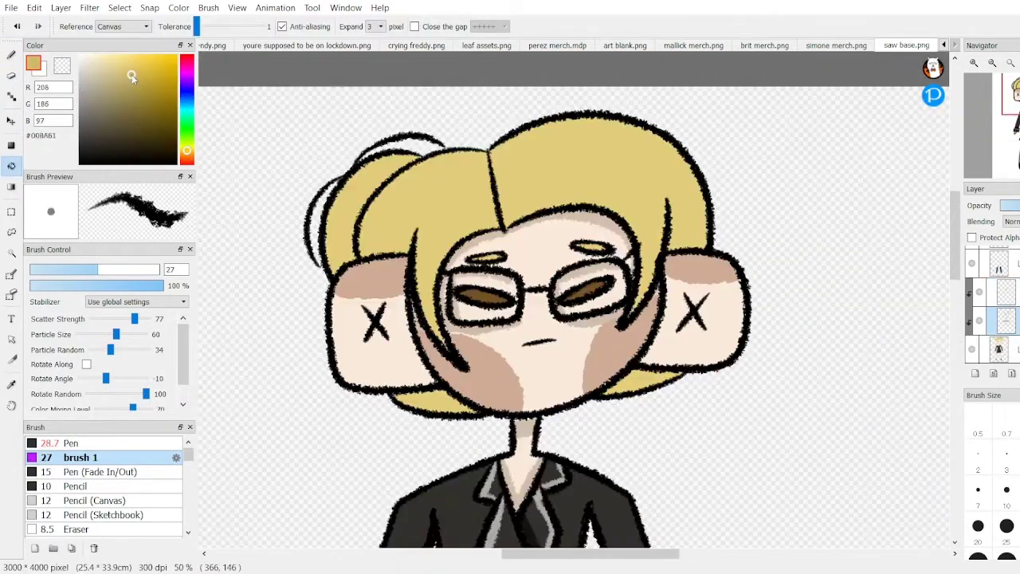
{"action": "key", "text": "b"}
{"action": "left_click_drag", "start_coordinate": [558, 136], "coordinate": [694, 182]}
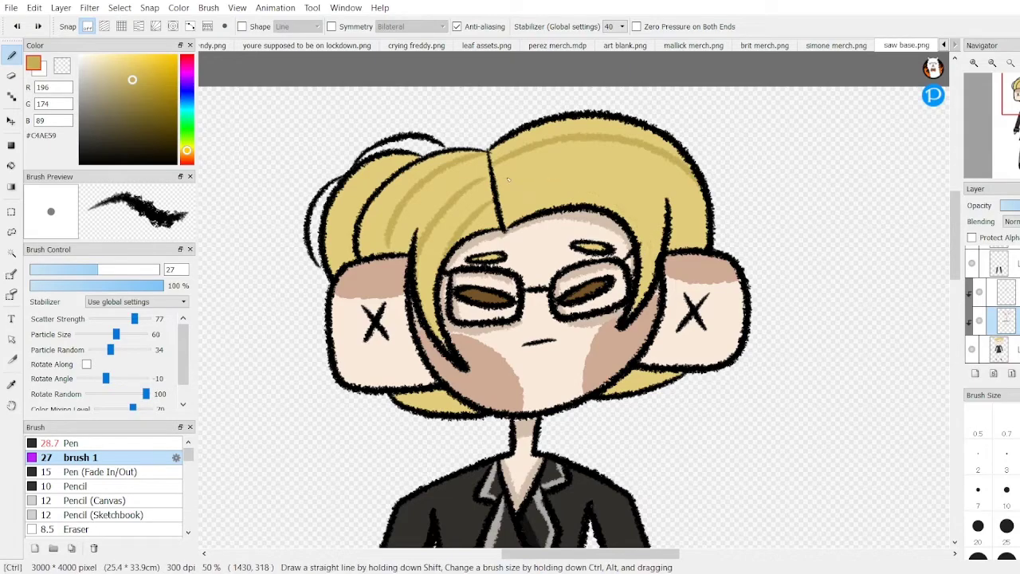
{"action": "left_click_drag", "start_coordinate": [502, 187], "coordinate": [706, 231]}
{"action": "left_click_drag", "start_coordinate": [415, 394], "coordinate": [462, 407]}
{"action": "left_click_drag", "start_coordinate": [622, 374], "coordinate": [657, 391]}
Step: Try filling both eyes white on the eye-colour layer, then undo it
{"action": "key", "text": "ctrl+plus"}
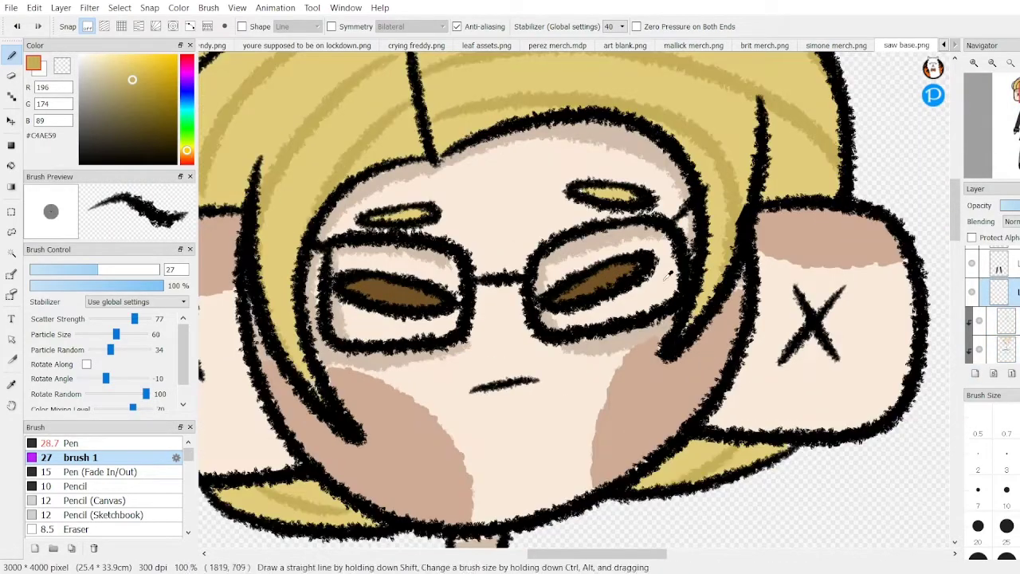
{"action": "key", "text": "g"}
{"action": "left_click", "coordinate": [399, 275]}
{"action": "left_click", "coordinate": [606, 271]}
{"action": "left_click", "coordinate": [377, 249]}
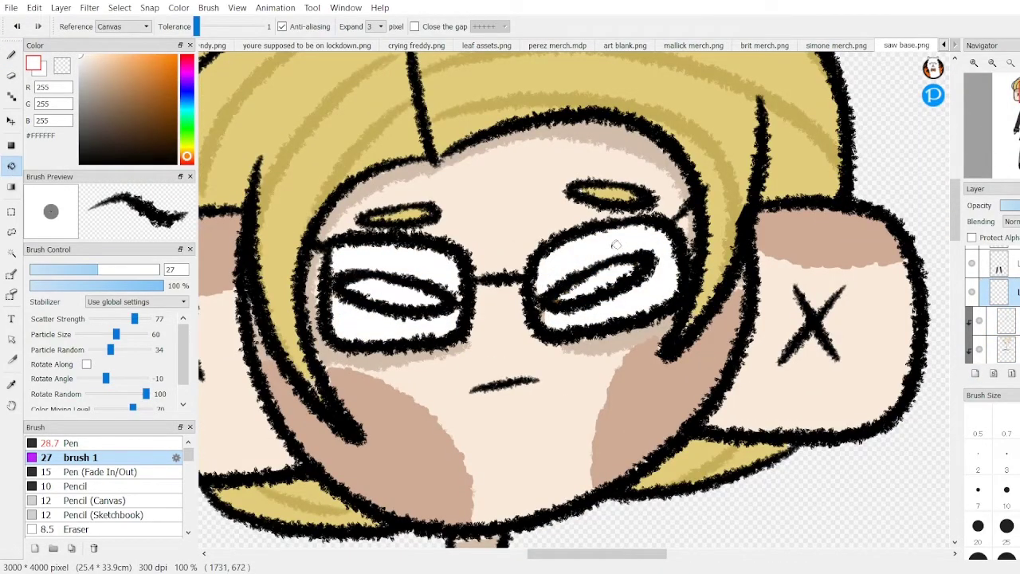
{"action": "key", "text": "ctrl+z"}
{"action": "key", "text": "ctrl+minus"}
{"action": "key", "text": "ctrl+plus"}
{"action": "key", "text": "b"}
Step: Dab light blue into the left eye, then erase the blue dabs
{"action": "left_click", "coordinate": [186, 104]}
{"action": "left_click", "coordinate": [116, 75]}
{"action": "left_click_drag", "start_coordinate": [395, 259], "coordinate": [435, 271]}
{"action": "left_click_drag", "start_coordinate": [351, 317], "coordinate": [381, 328]}
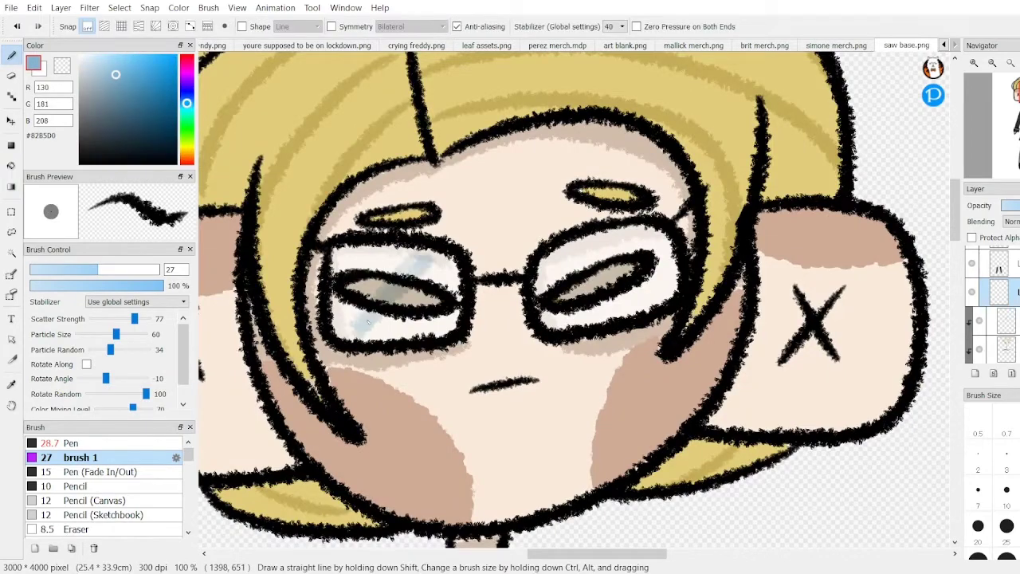
{"action": "key", "text": "ctrl+minus"}
{"action": "key", "text": "ctrl+plus"}
{"action": "key", "text": "e"}
{"action": "mouse_move", "coordinate": [350, 251]}
{"action": "left_mouse_down"}
{"action": "mouse_move", "coordinate": [410, 267]}
{"action": "mouse_move", "coordinate": [438, 299]}
{"action": "left_mouse_up"}
Step: Check the whole figure and undo the eye changes to restore the brown streaked fill
{"action": "key", "text": "ctrl+minus"}
{"action": "key", "text": "ctrl+minus"}
{"action": "key", "text": "ctrl+plus"}
{"action": "key", "text": "ctrl+plus"}
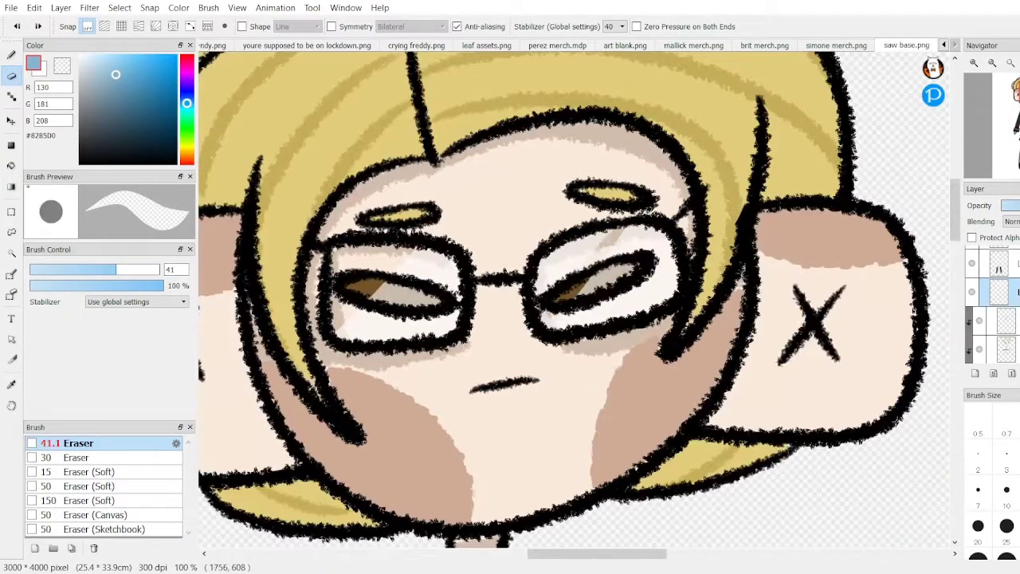
{"action": "key", "text": "ctrl+minus"}
{"action": "key", "text": "ctrl+minus"}
{"action": "key", "text": "ctrl+minus"}
{"action": "key", "text": "ctrl+plus"}
{"action": "key", "text": "ctrl+plus"}
{"action": "key", "text": "ctrl+minus"}
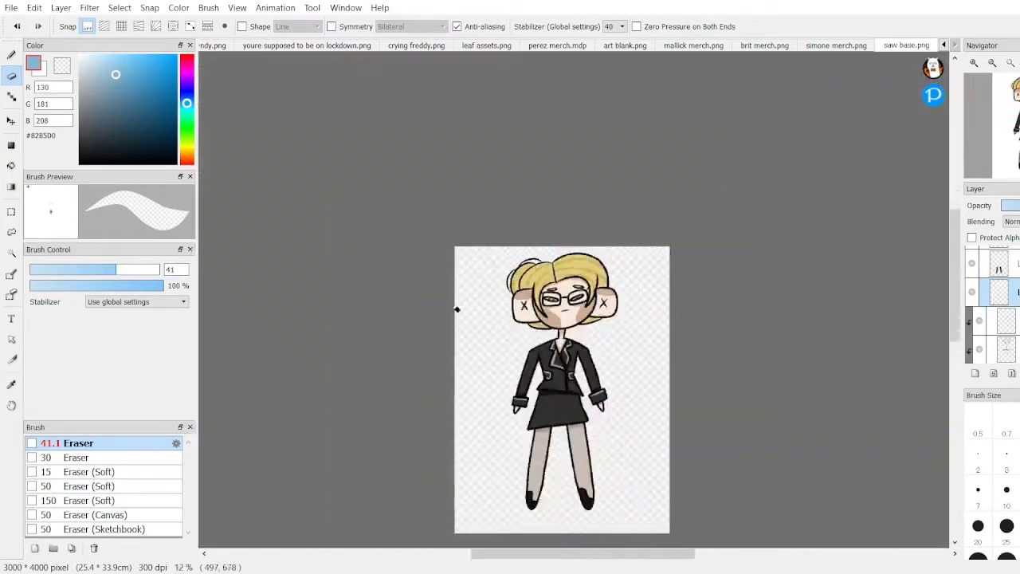
{"action": "key", "text": "ctrl+plus"}
{"action": "key", "text": "ctrl+z"}
Step: Undo the eye streaks and choose a darker brown for eye shading
{"action": "key", "text": "b"}
{"action": "left_click", "coordinate": [102, 67]}
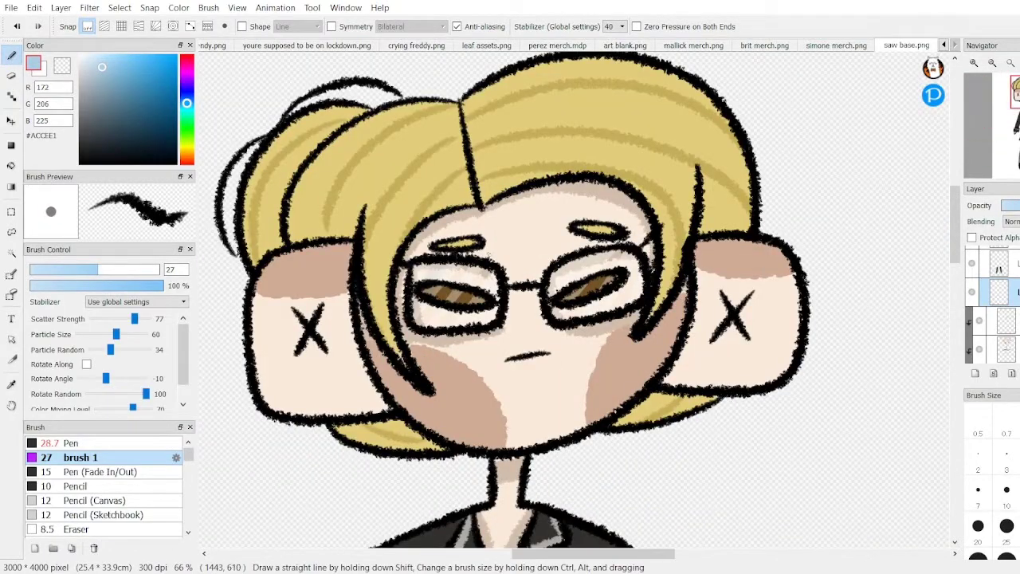
{"action": "key", "text": "ctrl+z"}
{"action": "key", "text": "ctrl+minus"}
{"action": "key", "text": "ctrl+minus"}
{"action": "key", "text": "ctrl+plus"}
{"action": "key", "text": "ctrl+plus"}
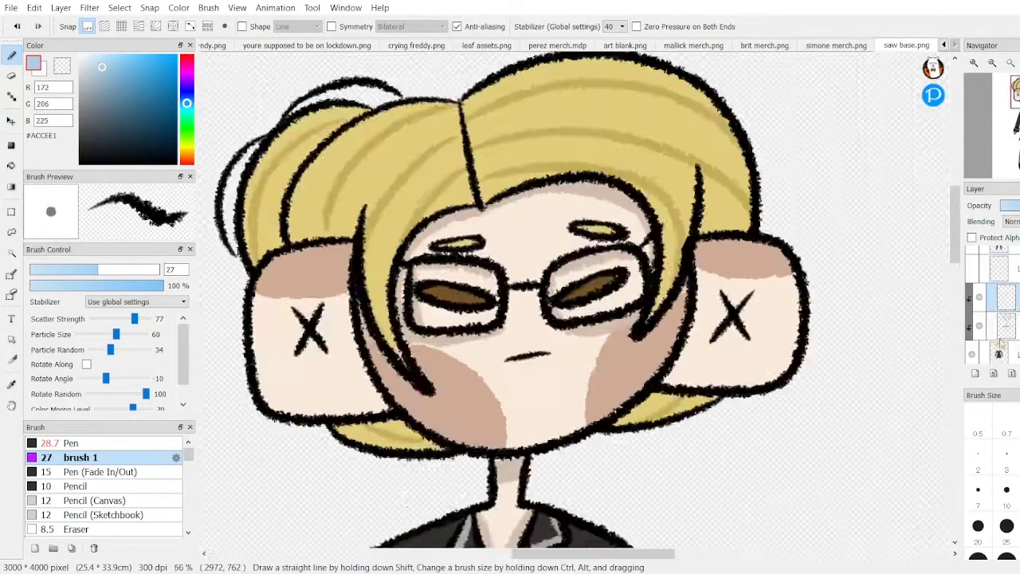
{"action": "key", "text": "ctrl+plus"}
{"action": "left_click", "coordinate": [154, 133]}
{"action": "left_click", "coordinate": [154, 128]}
{"action": "key", "text": "ctrl+minus"}
{"action": "key", "text": "ctrl+minus"}
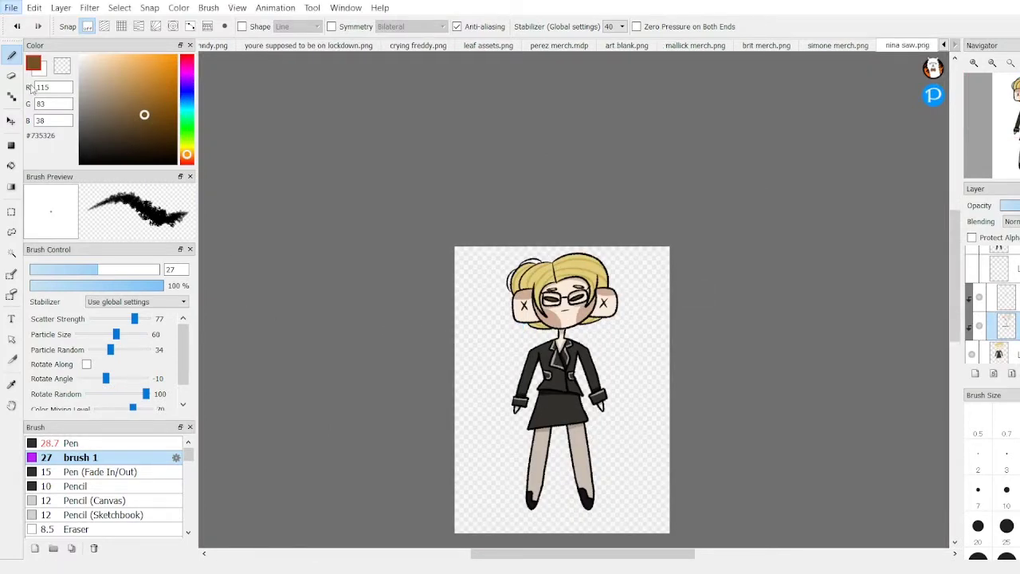
Step: Close the open menu before saving the file
{"action": "key", "text": "Escape"}
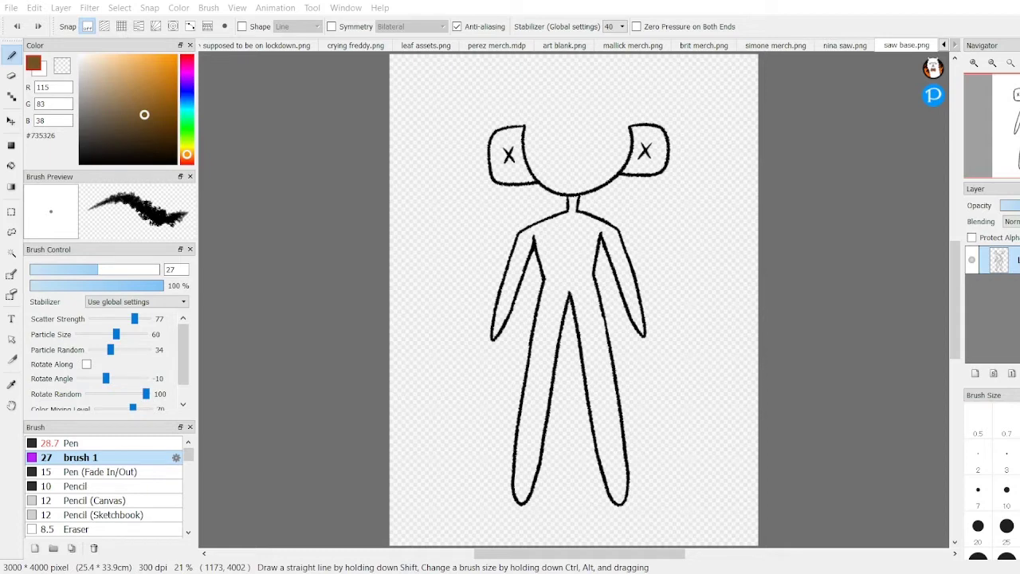
Step: Drop one reference photo of a man onto saw base.png, then paste and place a second one
{"action": "left_click_drag", "start_coordinate": [409, 80], "coordinate": [618, 367]}
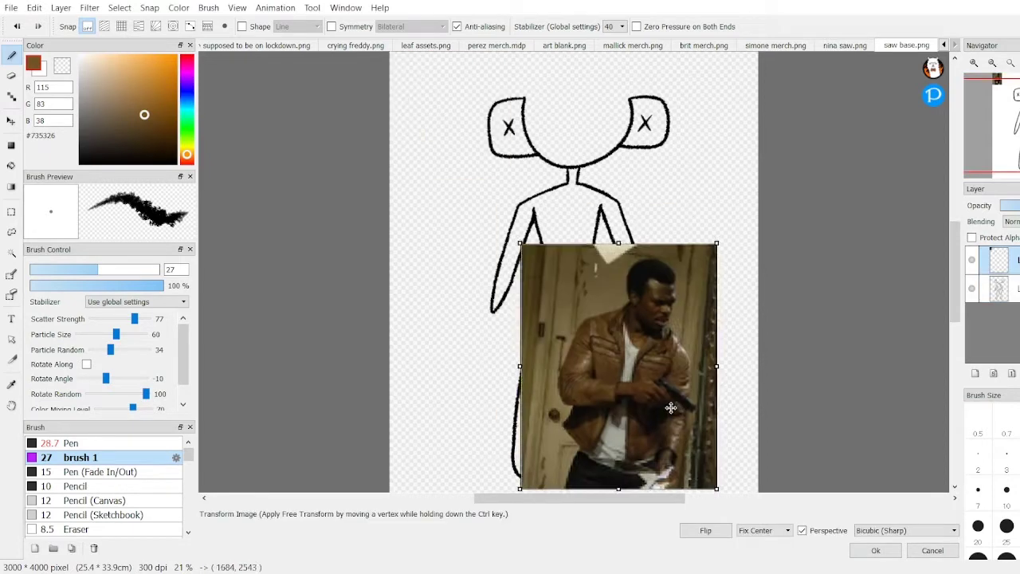
{"action": "key", "text": "Return"}
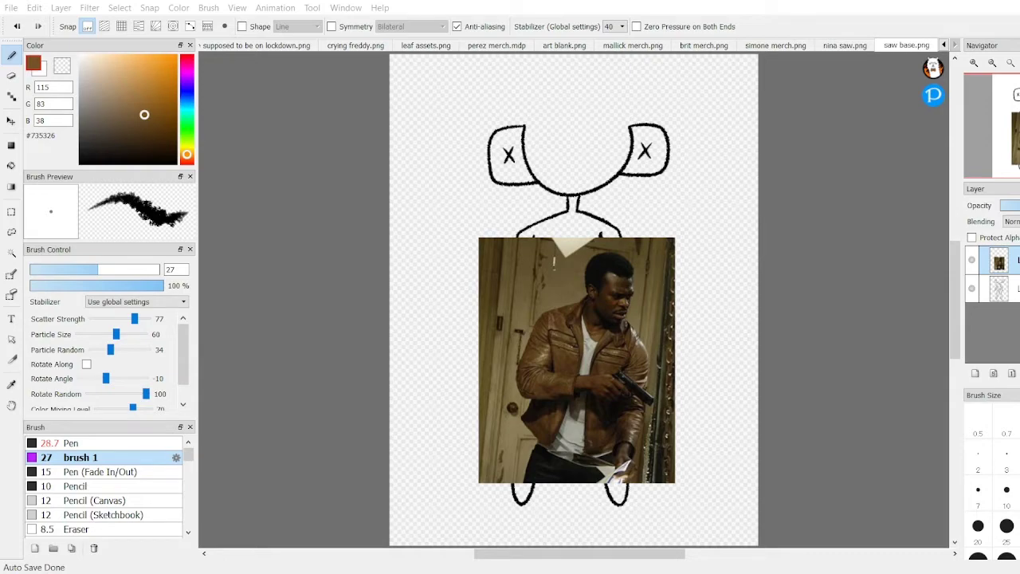
{"action": "key", "text": "ctrl+v"}
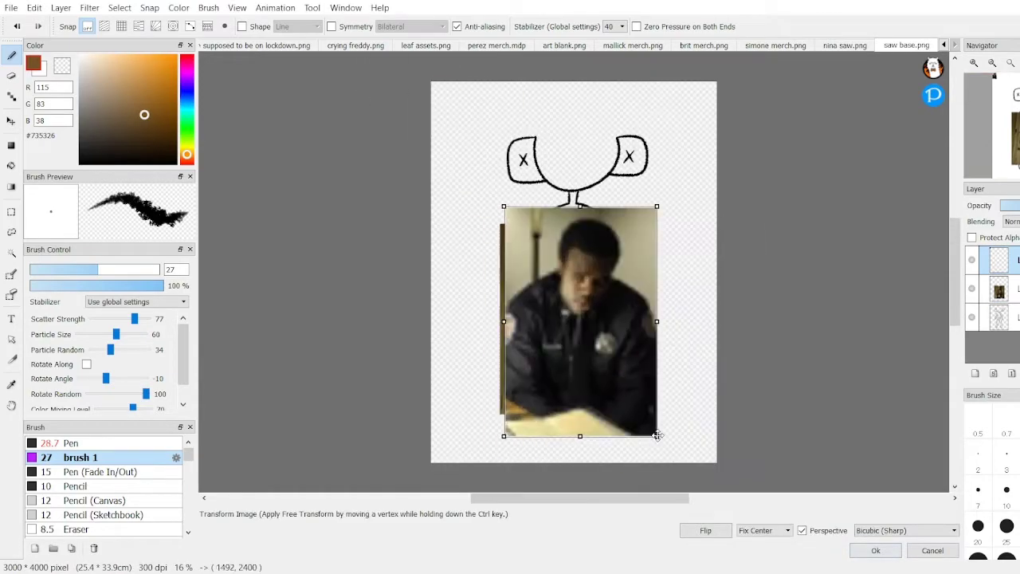
{"action": "left_click", "coordinate": [872, 558]}
{"action": "scroll", "coordinate": [574, 187], "scroll_direction": "up", "scroll_amount": 3}
Step: Redraw the hair line across the top of the head and add a stroke under the left puff
{"action": "mouse_move", "coordinate": [459, 147]}
{"action": "left_mouse_down"}
{"action": "mouse_move", "coordinate": [496, 92]}
{"action": "mouse_move", "coordinate": [490, 118]}
{"action": "mouse_move", "coordinate": [538, 98]}
{"action": "mouse_move", "coordinate": [559, 137]}
{"action": "mouse_move", "coordinate": [624, 109]}
{"action": "mouse_move", "coordinate": [658, 108]}
{"action": "left_mouse_up"}
{"action": "scroll", "coordinate": [659, 108], "scroll_direction": "down", "scroll_amount": 3}
{"action": "scroll", "coordinate": [552, 111], "scroll_direction": "up", "scroll_amount": 3}
{"action": "key", "text": "ctrl+z"}
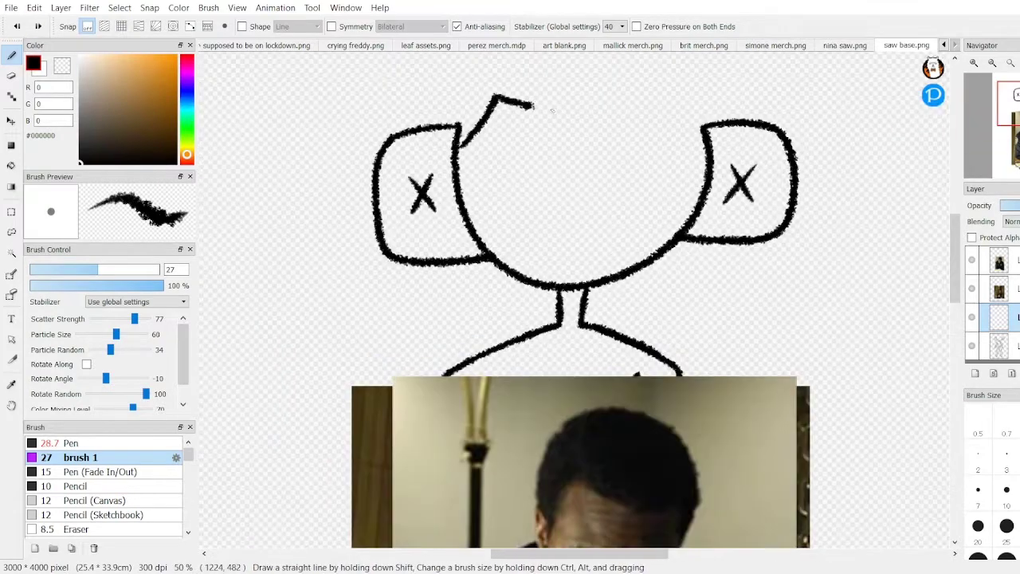
{"action": "scroll", "coordinate": [680, 117], "scroll_direction": "down", "scroll_amount": 2}
{"action": "left_click_drag", "start_coordinate": [567, 117], "coordinate": [658, 116]}
{"action": "key", "text": "ctrl+z"}
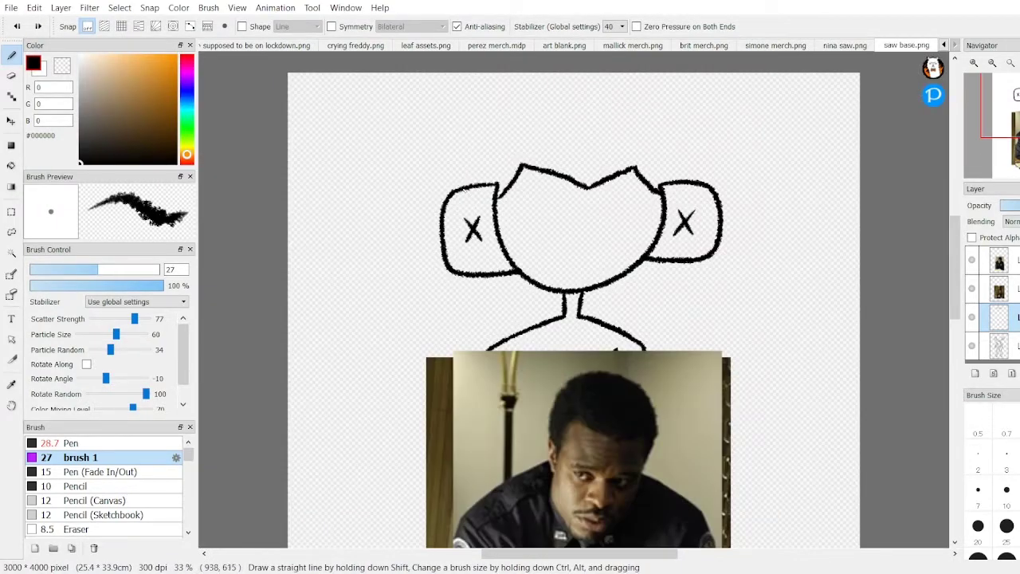
{"action": "mouse_move", "coordinate": [463, 185]}
{"action": "left_mouse_down"}
{"action": "mouse_move", "coordinate": [482, 131]}
{"action": "mouse_move", "coordinate": [540, 99]}
{"action": "left_mouse_up"}
{"action": "left_click_drag", "start_coordinate": [479, 278], "coordinate": [537, 287]}
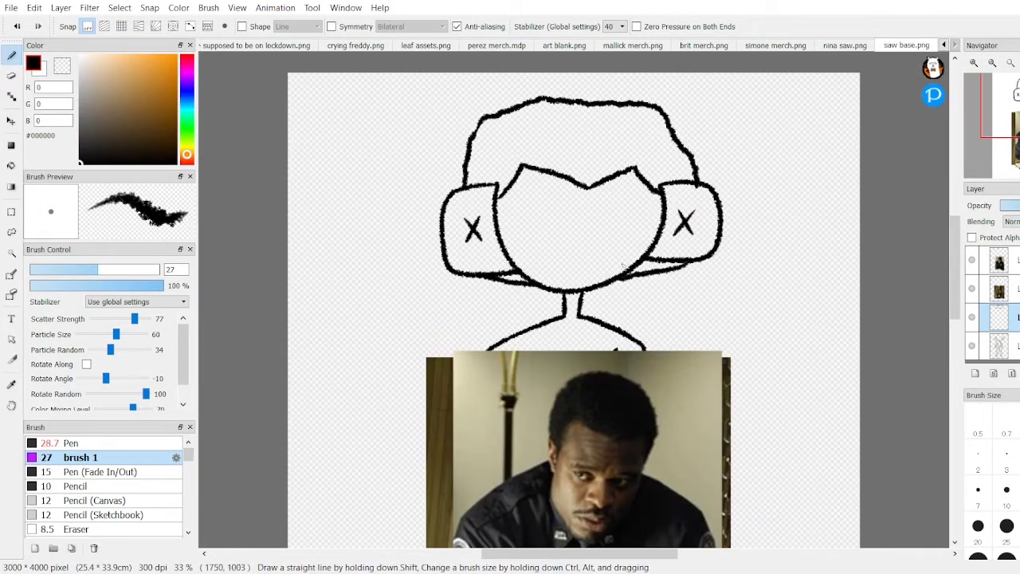
{"action": "scroll", "coordinate": [537, 287], "scroll_direction": "down", "scroll_amount": 3}
{"action": "scroll", "coordinate": [574, 239], "scroll_direction": "up", "scroll_amount": 5}
{"action": "scroll", "coordinate": [575, 294], "scroll_direction": "up", "scroll_amount": 1}
Step: Draw two oval eyes, angry eyebrows and a mouth on the blank face
{"action": "left_click_drag", "start_coordinate": [637, 171], "coordinate": [633, 177]}
{"action": "left_click_drag", "start_coordinate": [510, 179], "coordinate": [514, 181]}
{"action": "left_click_drag", "start_coordinate": [564, 255], "coordinate": [604, 235]}
{"action": "left_click_drag", "start_coordinate": [552, 157], "coordinate": [569, 179]}
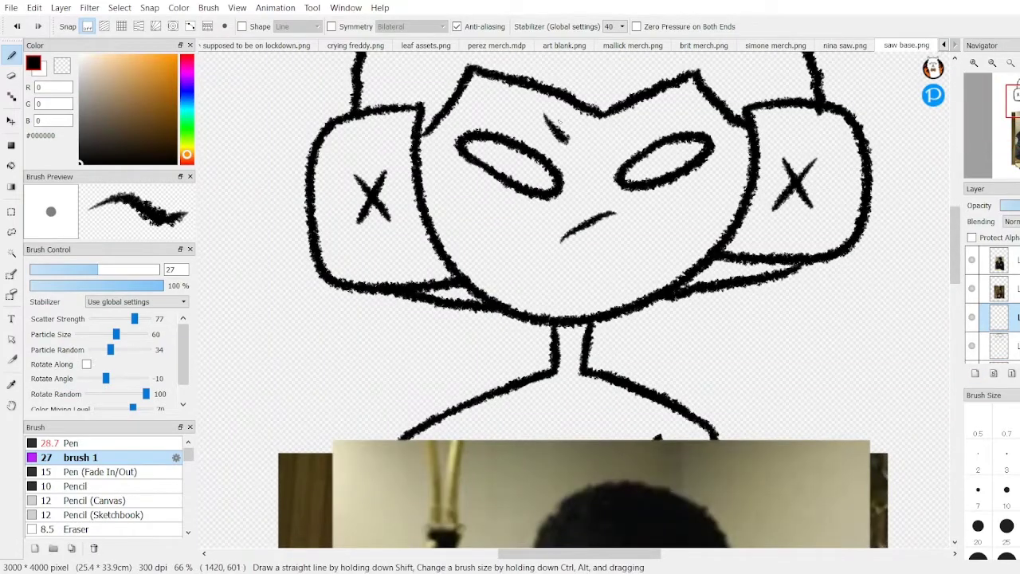
{"action": "left_click_drag", "start_coordinate": [627, 162], "coordinate": [607, 199]}
{"action": "scroll", "coordinate": [575, 293], "scroll_direction": "down", "scroll_amount": 1}
{"action": "scroll", "coordinate": [576, 293], "scroll_direction": "down", "scroll_amount": 1}
Step: Erase the mouth with the Eraser and redraw it as a small frown
{"action": "key", "text": "e"}
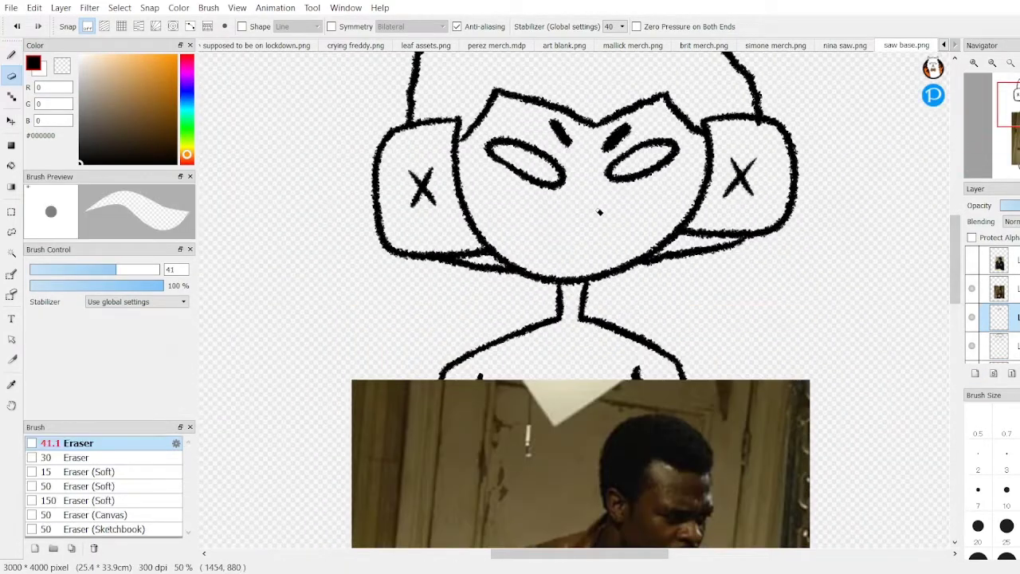
{"action": "key", "text": "b"}
{"action": "scroll", "coordinate": [642, 139], "scroll_direction": "down", "scroll_amount": 2}
{"action": "scroll", "coordinate": [642, 139], "scroll_direction": "up", "scroll_amount": 1}
{"action": "scroll", "coordinate": [641, 139], "scroll_direction": "up", "scroll_amount": 1}
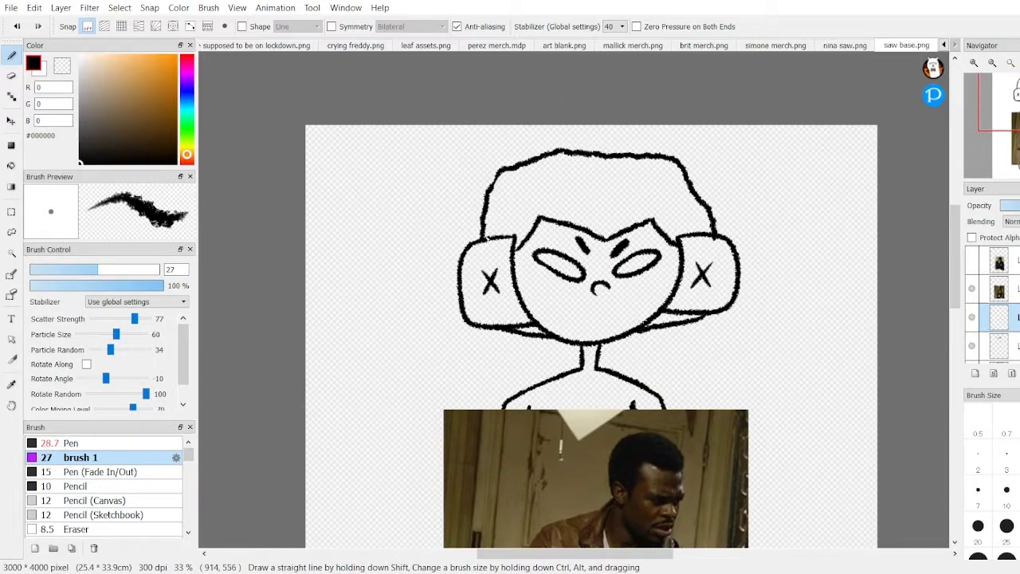
{"action": "scroll", "coordinate": [575, 319], "scroll_direction": "down", "scroll_amount": 2}
{"action": "scroll", "coordinate": [576, 319], "scroll_direction": "up", "scroll_amount": 2}
{"action": "scroll", "coordinate": [575, 319], "scroll_direction": "down", "scroll_amount": 3}
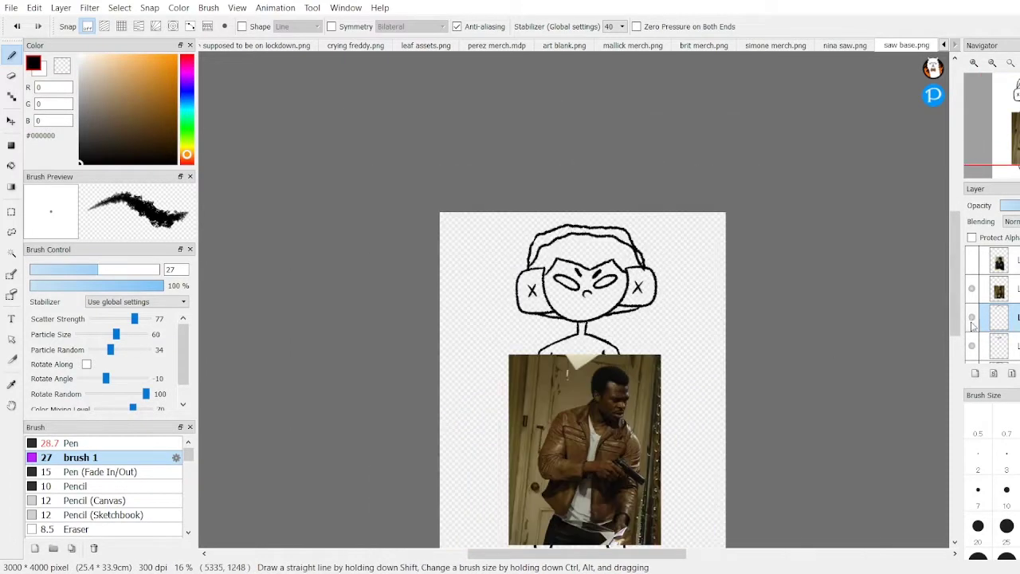
{"action": "scroll", "coordinate": [961, 325], "scroll_direction": "up", "scroll_amount": 2}
Step: Hide the layer holding the hair outline
{"action": "left_click", "coordinate": [972, 317]}
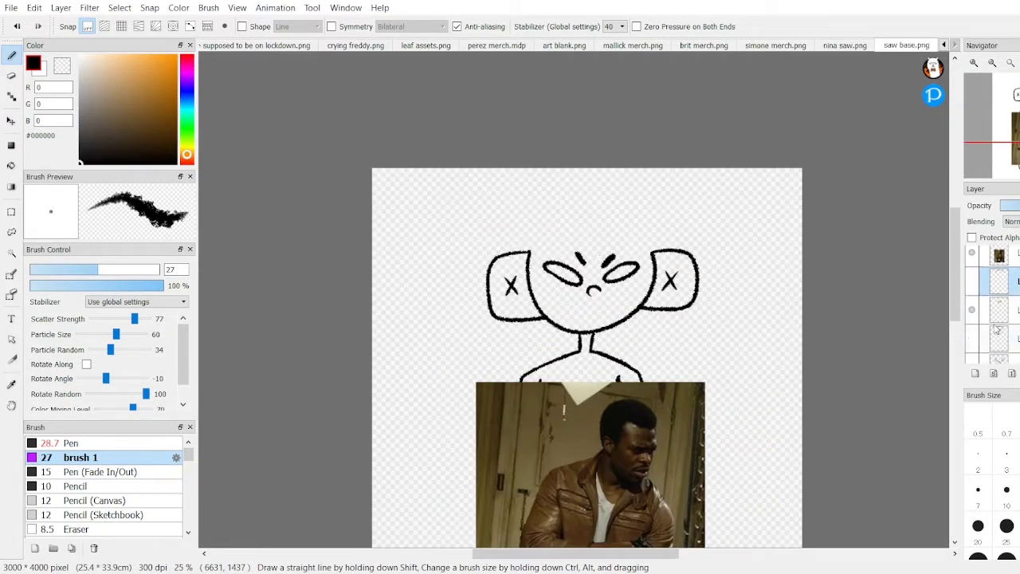
{"action": "scroll", "coordinate": [501, 294], "scroll_direction": "up", "scroll_amount": 2}
{"action": "scroll", "coordinate": [638, 285], "scroll_direction": "down", "scroll_amount": 3}
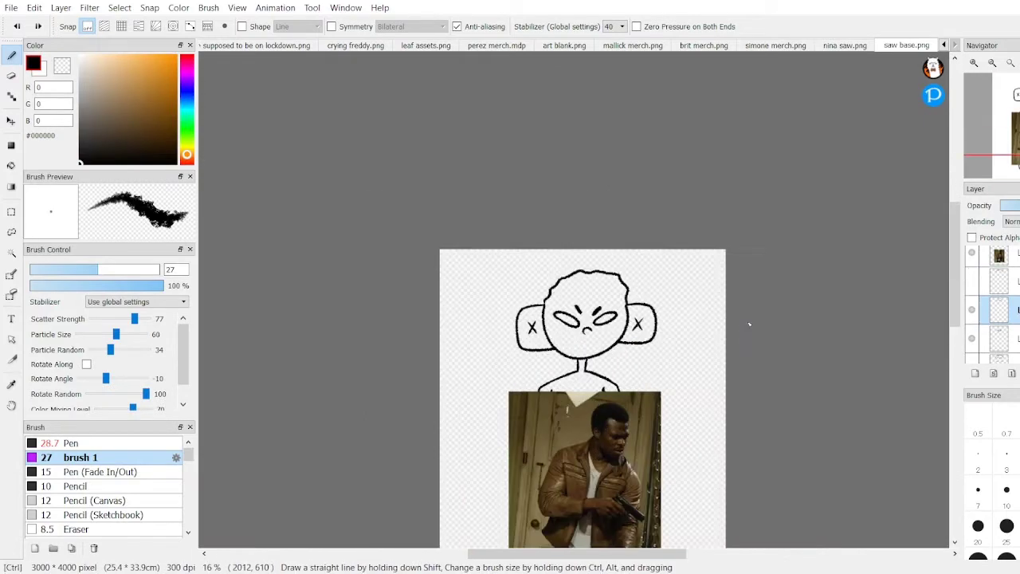
{"action": "scroll", "coordinate": [945, 308], "scroll_direction": "up", "scroll_amount": 2}
{"action": "scroll", "coordinate": [768, 312], "scroll_direction": "down", "scroll_amount": 2}
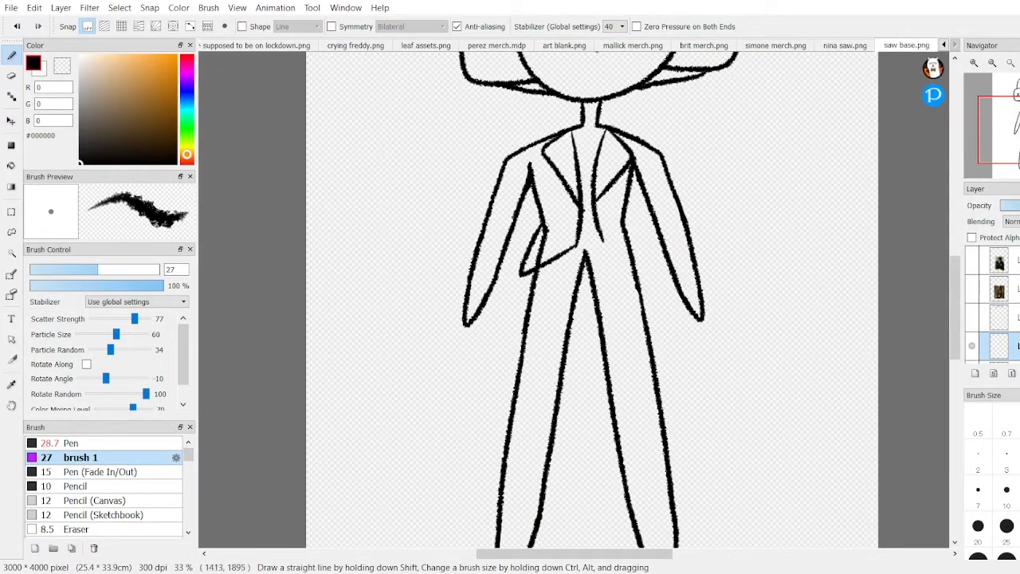
Step: Draw the jacket's two pocket flaps, sleeve cuffs and lapel, joining the lapels at the centre
{"action": "scroll", "coordinate": [576, 301], "scroll_direction": "up", "scroll_amount": 1}
{"action": "left_click_drag", "start_coordinate": [516, 151], "coordinate": [535, 237]}
{"action": "left_click_drag", "start_coordinate": [655, 146], "coordinate": [639, 224]}
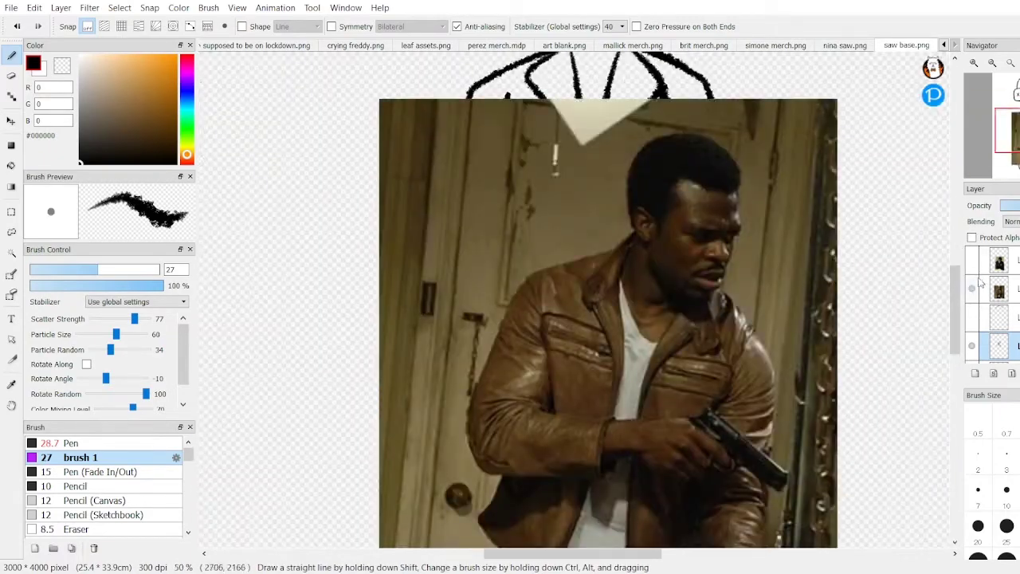
{"action": "left_click_drag", "start_coordinate": [446, 281], "coordinate": [411, 288]}
{"action": "left_click_drag", "start_coordinate": [738, 169], "coordinate": [738, 279]}
{"action": "mouse_move", "coordinate": [414, 281]}
{"action": "left_mouse_down"}
{"action": "mouse_move", "coordinate": [402, 293]}
{"action": "mouse_move", "coordinate": [432, 205]}
{"action": "left_mouse_up"}
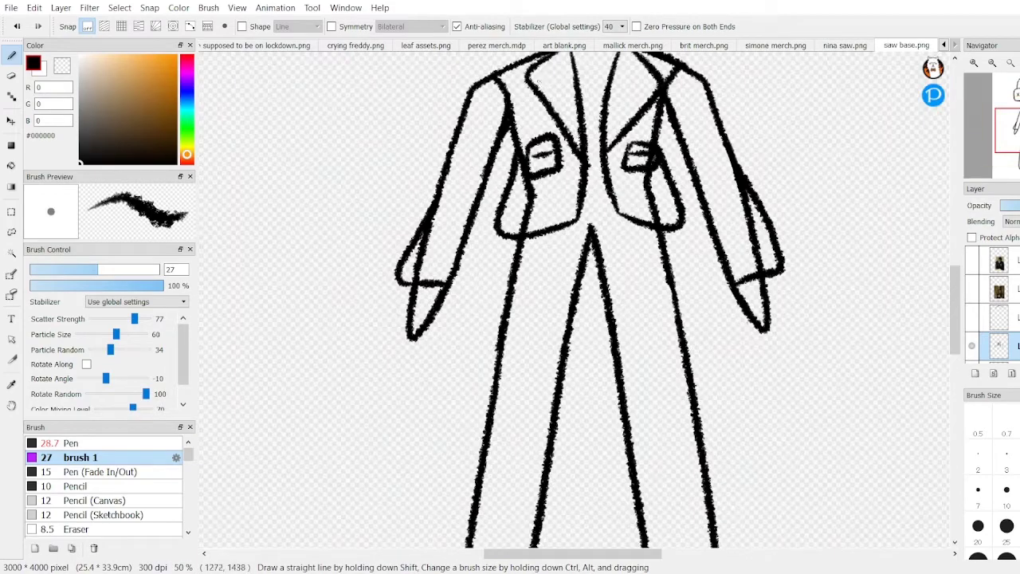
{"action": "left_click_drag", "start_coordinate": [535, 68], "coordinate": [582, 142]}
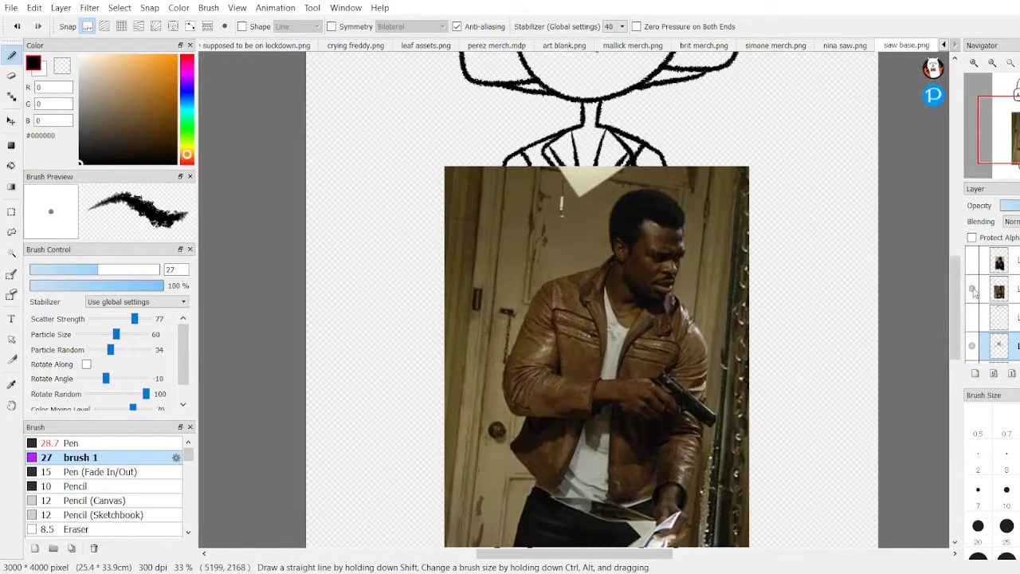
{"action": "key", "text": "e"}
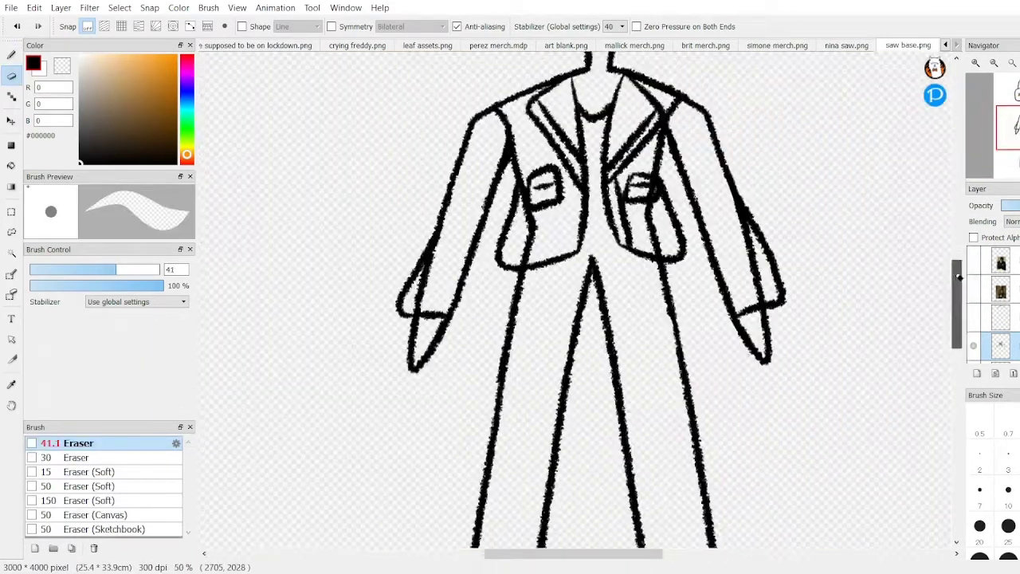
{"action": "key", "text": "b"}
{"action": "left_click_drag", "start_coordinate": [584, 257], "coordinate": [632, 233]}
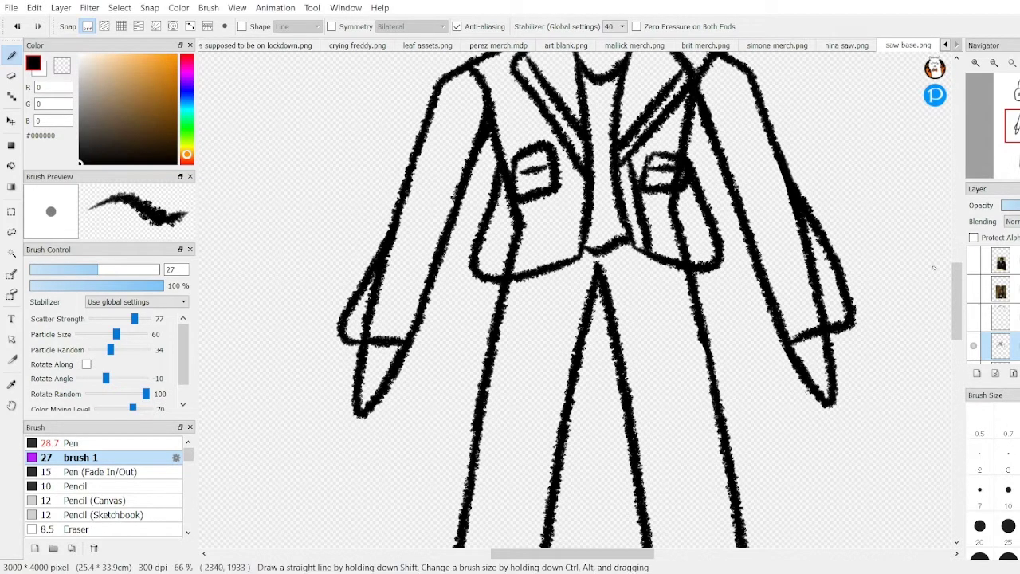
Step: Draw cuffs on both trouser legs
{"action": "scroll", "coordinate": [574, 303], "scroll_direction": "down", "scroll_amount": 10}
{"action": "left_click_drag", "start_coordinate": [673, 275], "coordinate": [785, 243]}
{"action": "left_click_drag", "start_coordinate": [398, 263], "coordinate": [502, 331]}
{"action": "scroll", "coordinate": [430, 231], "scroll_direction": "down", "scroll_amount": 5}
{"action": "scroll", "coordinate": [431, 232], "scroll_direction": "up", "scroll_amount": 5}
{"action": "key", "text": "ctrl+z"}
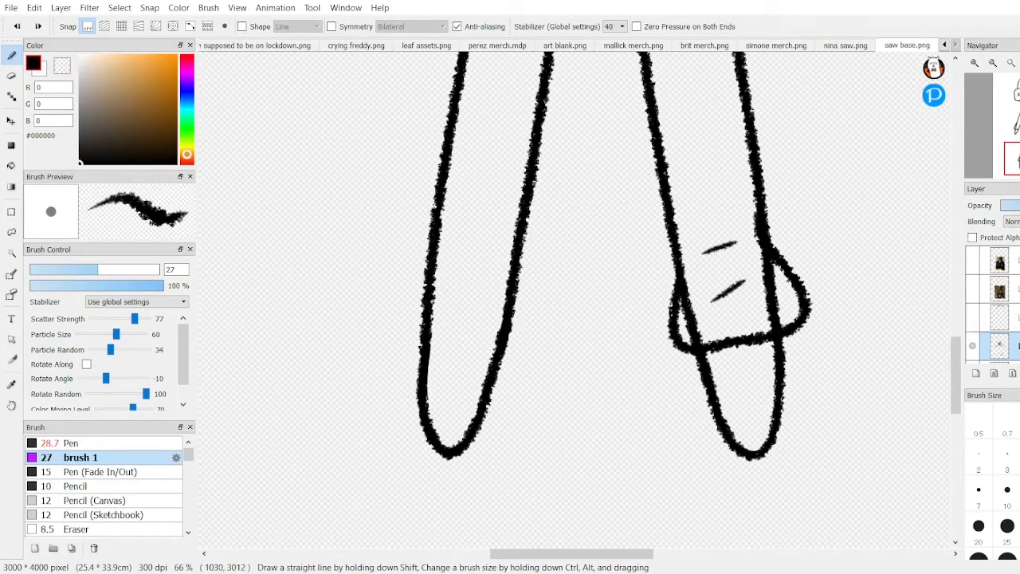
{"action": "key", "text": "ctrl+y"}
{"action": "key", "text": "ctrl+y"}
{"action": "key", "text": "ctrl+y"}
{"action": "key", "text": "ctrl+y"}
{"action": "key", "text": "ctrl+y"}
{"action": "scroll", "coordinate": [758, 416], "scroll_direction": "down", "scroll_amount": 2}
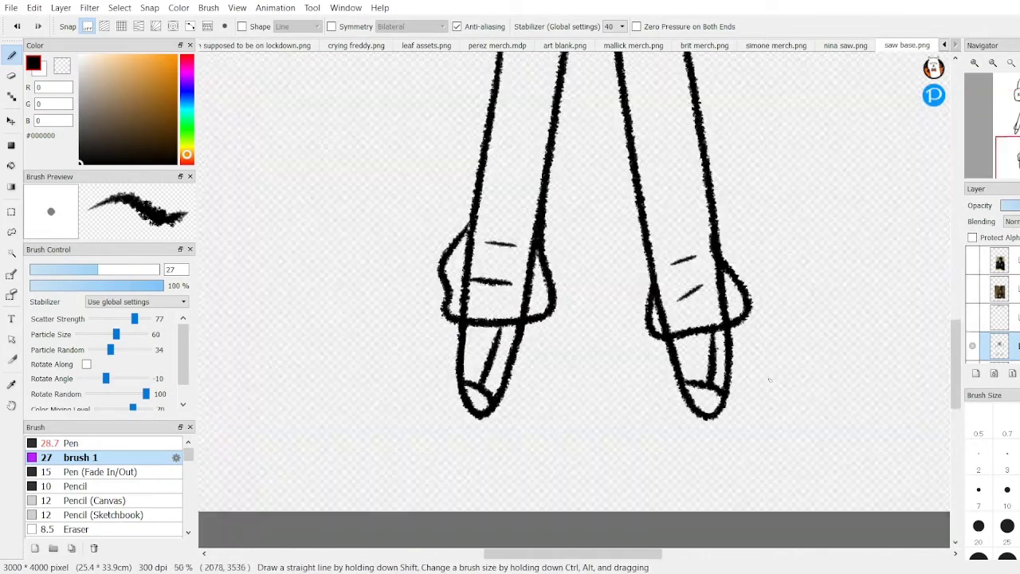
{"action": "scroll", "coordinate": [573, 319], "scroll_direction": "down", "scroll_amount": 4}
{"action": "scroll", "coordinate": [606, 216], "scroll_direction": "up", "scroll_amount": 6}
Step: Add the waist pockets and a # rip mark on the right trouser leg
{"action": "mouse_move", "coordinate": [577, 222]}
{"action": "left_mouse_down"}
{"action": "mouse_move", "coordinate": [625, 204]}
{"action": "mouse_move", "coordinate": [682, 223]}
{"action": "left_mouse_up"}
{"action": "left_click_drag", "start_coordinate": [500, 275], "coordinate": [571, 241]}
{"action": "left_click_drag", "start_coordinate": [674, 243], "coordinate": [738, 279]}
{"action": "scroll", "coordinate": [701, 255], "scroll_direction": "down", "scroll_amount": 5}
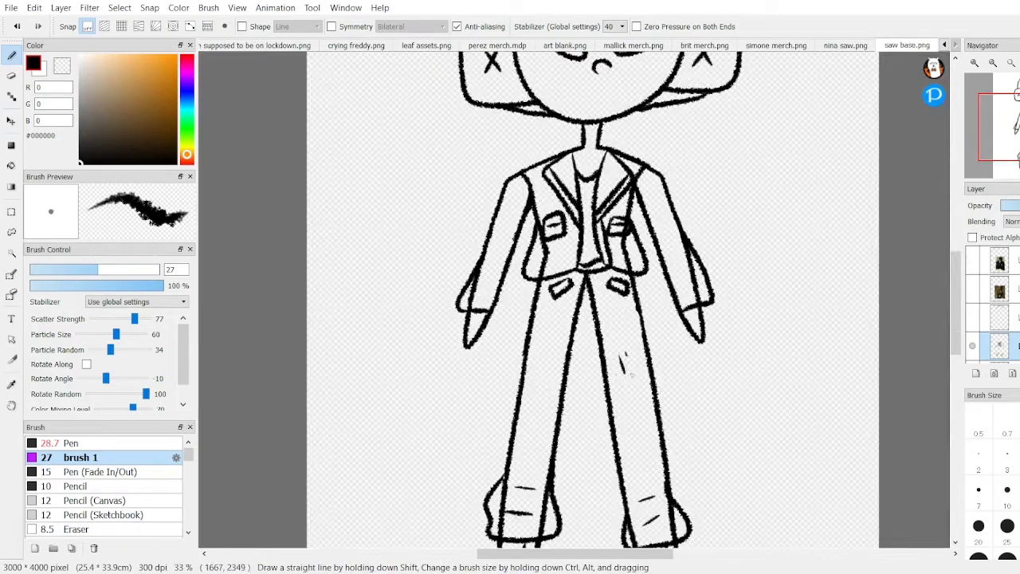
{"action": "scroll", "coordinate": [638, 382], "scroll_direction": "up", "scroll_amount": 4}
{"action": "left_click_drag", "start_coordinate": [637, 383], "coordinate": [666, 379]}
{"action": "left_click_drag", "start_coordinate": [650, 373], "coordinate": [646, 405]}
{"action": "scroll", "coordinate": [676, 423], "scroll_direction": "up", "scroll_amount": 2}
Step: Erase stray marks by both sleeves and the two lines inside the left cuff
{"action": "key", "text": "e"}
{"action": "left_click_drag", "start_coordinate": [370, 311], "coordinate": [395, 255]}
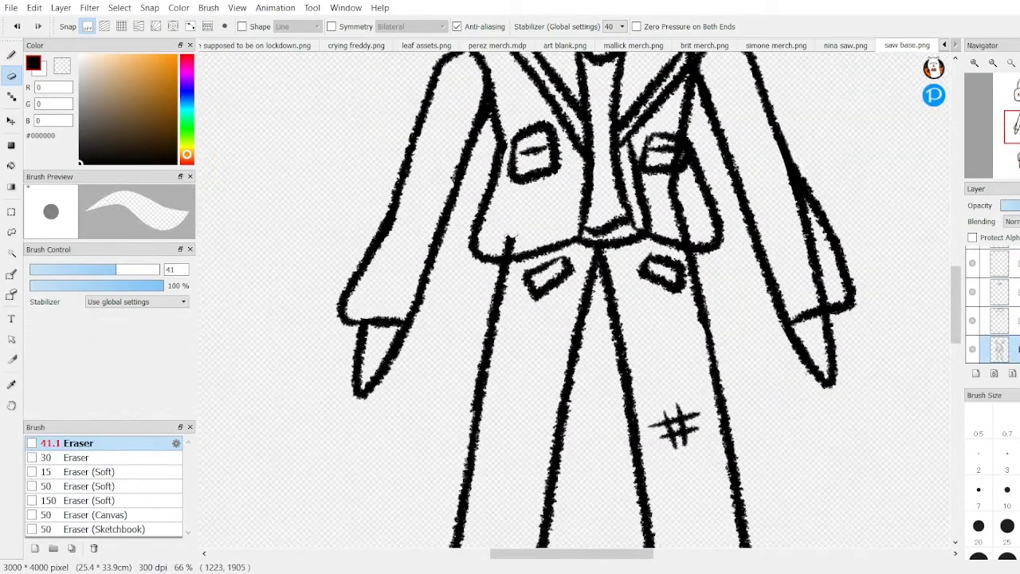
{"action": "left_click_drag", "start_coordinate": [800, 177], "coordinate": [812, 265]}
{"action": "scroll", "coordinate": [805, 263], "scroll_direction": "down", "scroll_amount": 5}
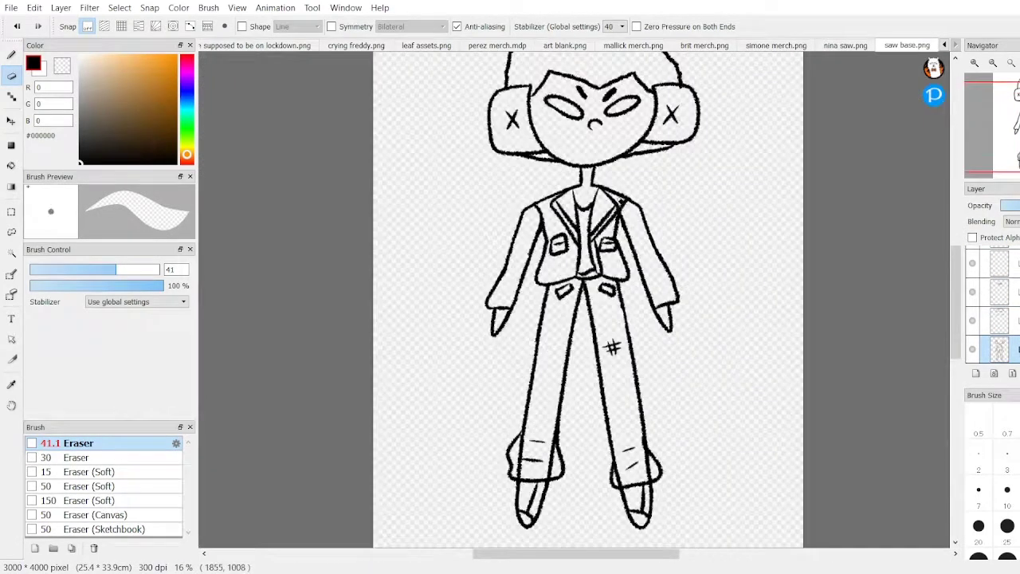
{"action": "scroll", "coordinate": [698, 380], "scroll_direction": "up", "scroll_amount": 5}
{"action": "left_click_drag", "start_coordinate": [433, 313], "coordinate": [428, 438]}
{"action": "left_click_drag", "start_coordinate": [514, 437], "coordinate": [522, 311]}
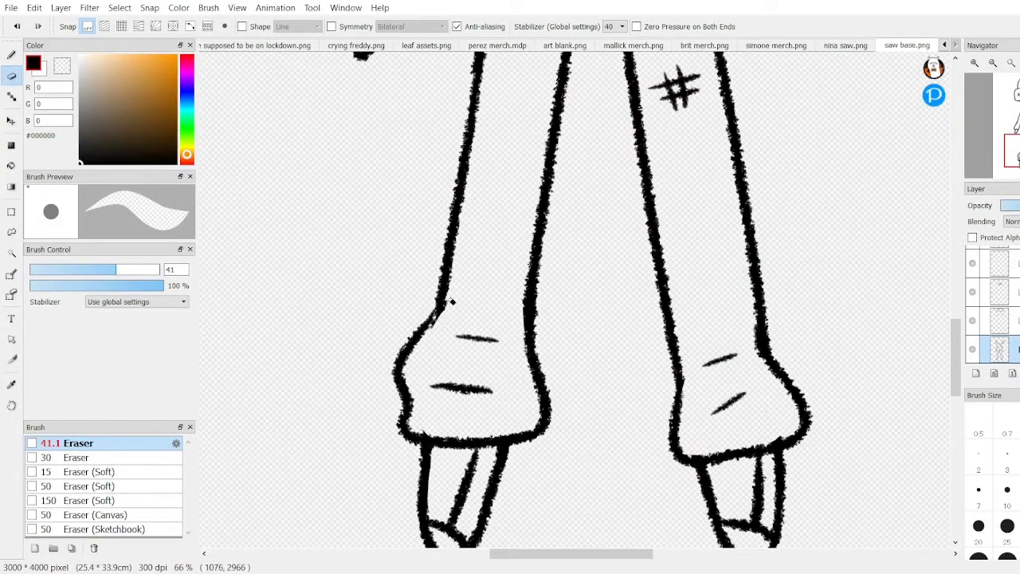
{"action": "key", "text": "b"}
{"action": "scroll", "coordinate": [452, 301], "scroll_direction": "up", "scroll_amount": 2}
{"action": "scroll", "coordinate": [453, 302], "scroll_direction": "down", "scroll_amount": 5}
{"action": "scroll", "coordinate": [582, 160], "scroll_direction": "up", "scroll_amount": 2}
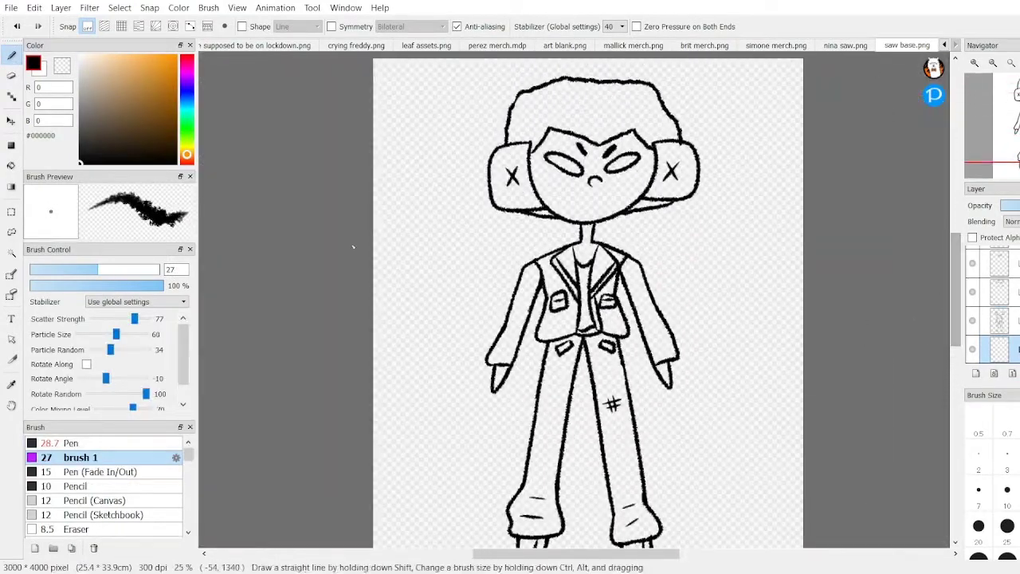
Step: Switch to the Bucket tool and pick a brown skin colour
{"action": "key", "text": "g"}
{"action": "scroll", "coordinate": [582, 199], "scroll_direction": "up", "scroll_amount": 2}
{"action": "left_click", "coordinate": [558, 263]}
Step: Fill the face, side puffs and neck with brown
{"action": "scroll", "coordinate": [558, 263], "scroll_direction": "down", "scroll_amount": 1}
{"action": "left_click", "coordinate": [702, 139]}
{"action": "left_click", "coordinate": [509, 167]}
{"action": "left_click", "coordinate": [587, 217]}
{"action": "scroll", "coordinate": [587, 217], "scroll_direction": "down", "scroll_amount": 3}
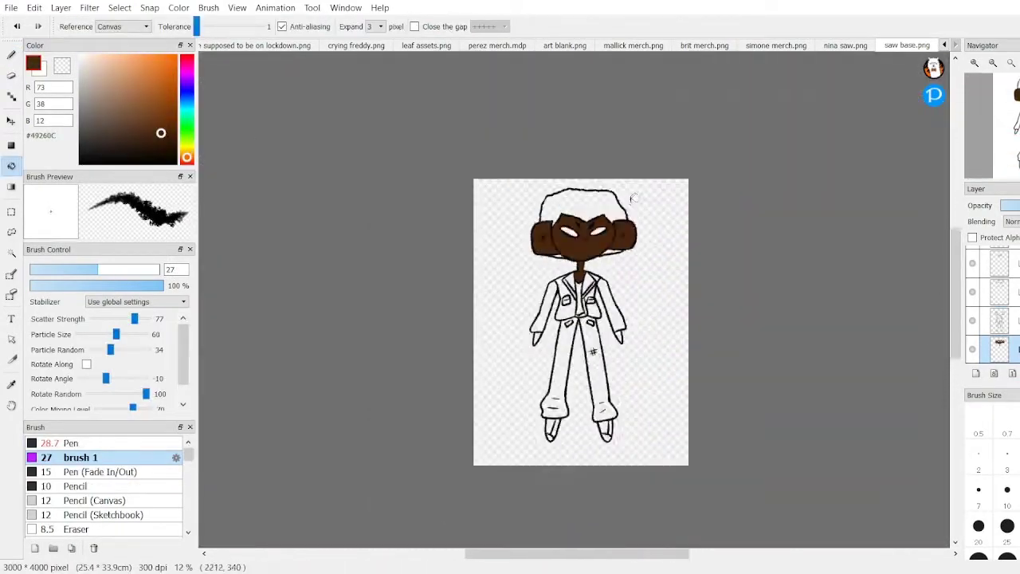
{"action": "scroll", "coordinate": [587, 217], "scroll_direction": "up", "scroll_amount": 3}
{"action": "scroll", "coordinate": [955, 268], "scroll_direction": "up", "scroll_amount": 3}
{"action": "scroll", "coordinate": [996, 303], "scroll_direction": "down", "scroll_amount": 2}
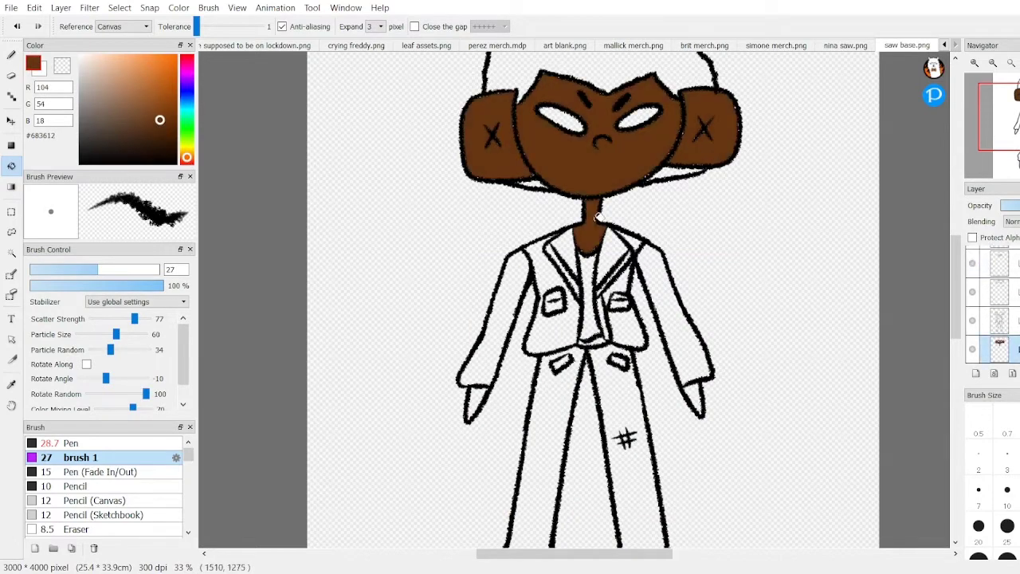
{"action": "scroll", "coordinate": [484, 403], "scroll_direction": "down", "scroll_amount": 1}
Step: Fill the hair with a near-black dark brown
{"action": "scroll", "coordinate": [558, 239], "scroll_direction": "up", "scroll_amount": 2}
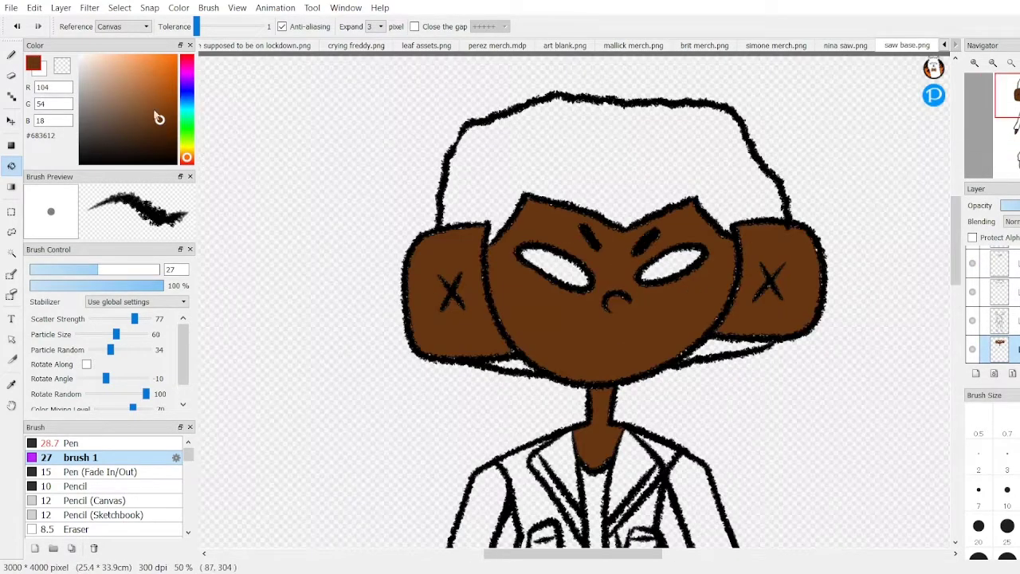
{"action": "left_click", "coordinate": [175, 155]}
{"action": "left_click", "coordinate": [606, 151]}
{"action": "scroll", "coordinate": [603, 234], "scroll_direction": "up", "scroll_amount": 1}
{"action": "scroll", "coordinate": [706, 228], "scroll_direction": "down", "scroll_amount": 3}
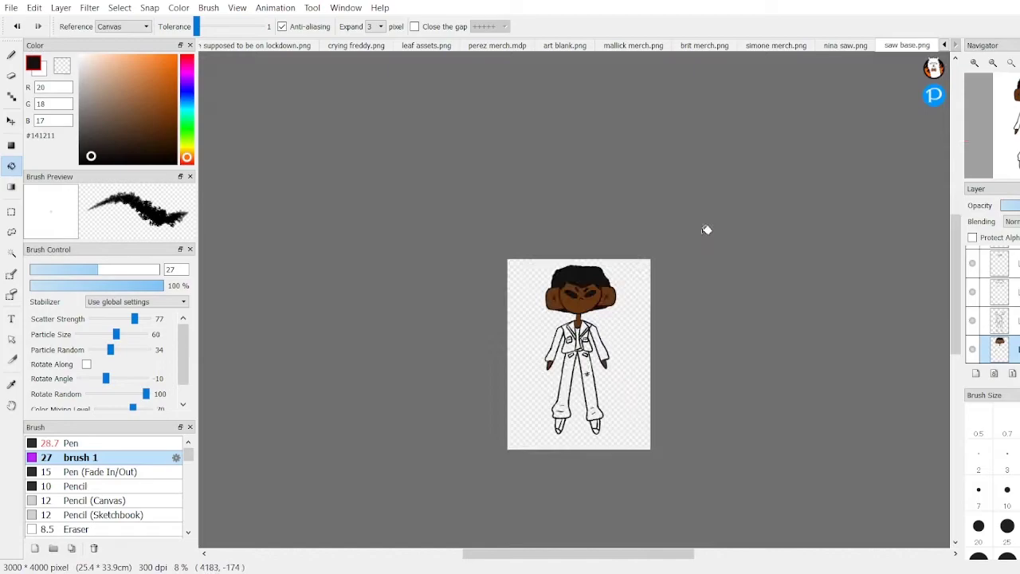
Step: Fill the left jacket panel brown and the sleeves a lighter brown
{"action": "scroll", "coordinate": [706, 228], "scroll_direction": "up", "scroll_amount": 3}
{"action": "left_click", "coordinate": [82, 56]}
{"action": "left_click", "coordinate": [159, 113]}
{"action": "left_click", "coordinate": [530, 153]}
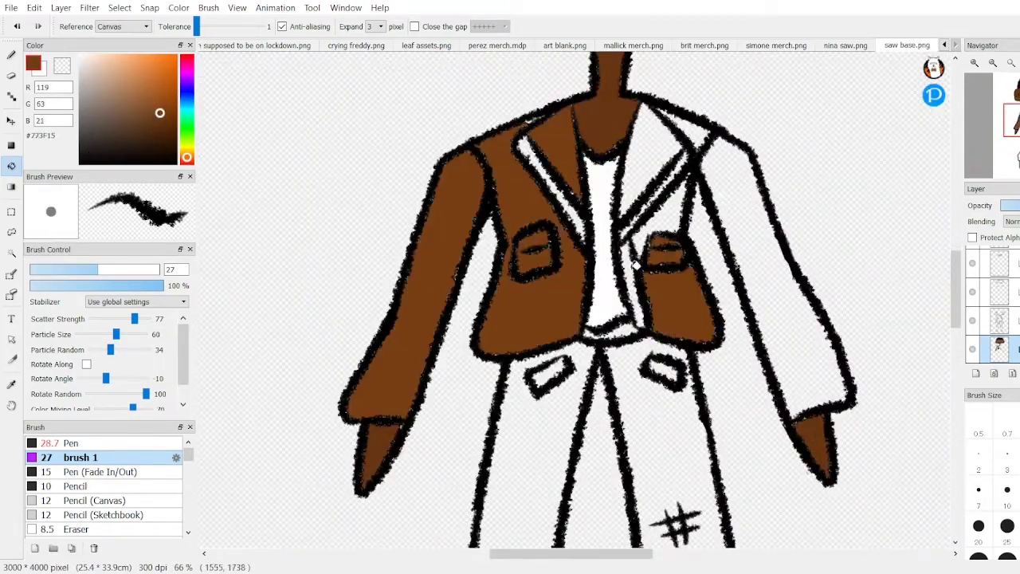
{"action": "left_click", "coordinate": [151, 97]}
{"action": "scroll", "coordinate": [605, 160], "scroll_direction": "down", "scroll_amount": 2}
{"action": "scroll", "coordinate": [606, 239], "scroll_direction": "up", "scroll_amount": 1}
{"action": "left_click", "coordinate": [752, 250]}
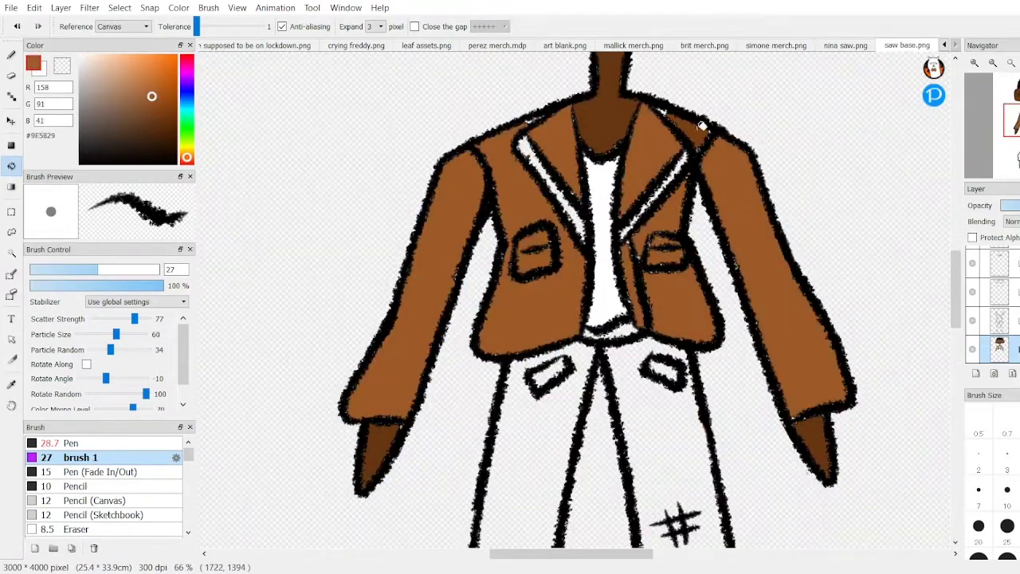
{"action": "scroll", "coordinate": [711, 217], "scroll_direction": "down", "scroll_amount": 3}
Step: Refill both sleeves with a darker, deeper brown
{"action": "scroll", "coordinate": [711, 216], "scroll_direction": "up", "scroll_amount": 3}
{"action": "left_click", "coordinate": [165, 103]}
{"action": "left_click", "coordinate": [403, 313]}
{"action": "left_click", "coordinate": [797, 314]}
{"action": "scroll", "coordinate": [674, 234], "scroll_direction": "down", "scroll_amount": 3}
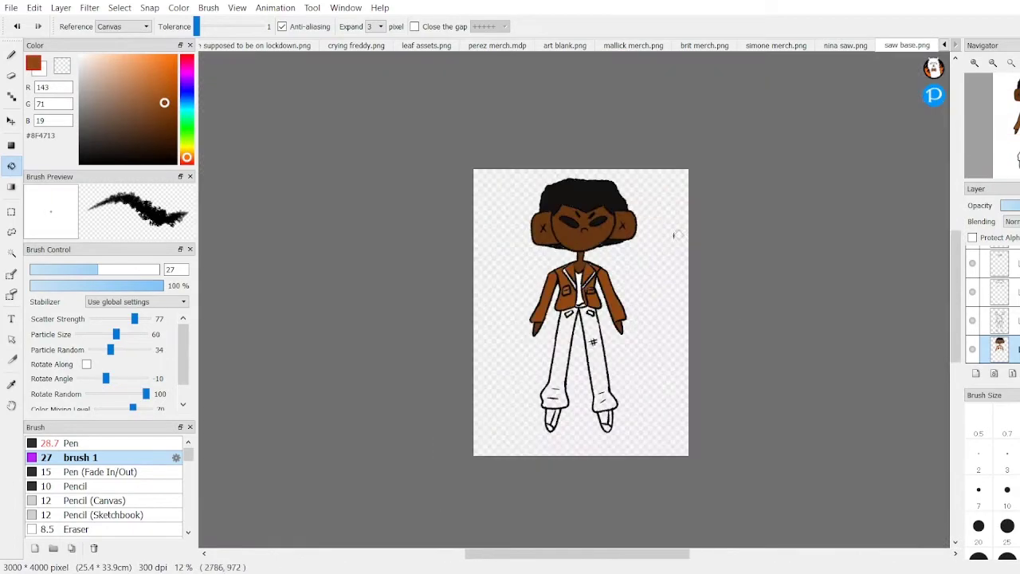
{"action": "scroll", "coordinate": [561, 171], "scroll_direction": "up", "scroll_amount": 3}
{"action": "scroll", "coordinate": [562, 171], "scroll_direction": "down", "scroll_amount": 3}
{"action": "left_click", "coordinate": [170, 109]}
Step: Fill the trouser legs dark blue, then refill them a lighter blue-grey
{"action": "scroll", "coordinate": [474, 319], "scroll_direction": "up", "scroll_amount": 3}
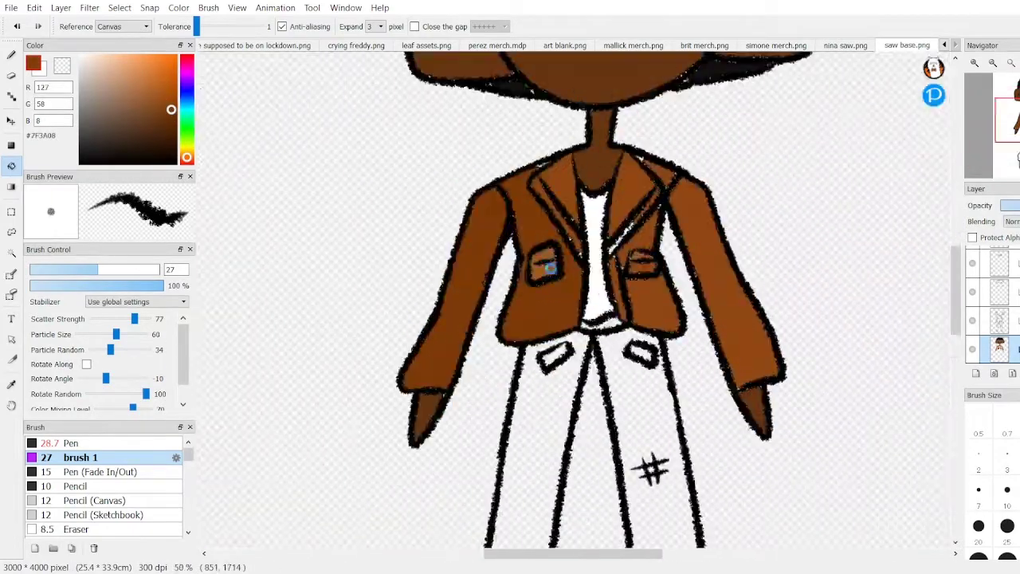
{"action": "left_click", "coordinate": [661, 193]}
{"action": "left_click", "coordinate": [186, 102]}
{"action": "left_click", "coordinate": [122, 133]}
{"action": "left_click", "coordinate": [633, 387]}
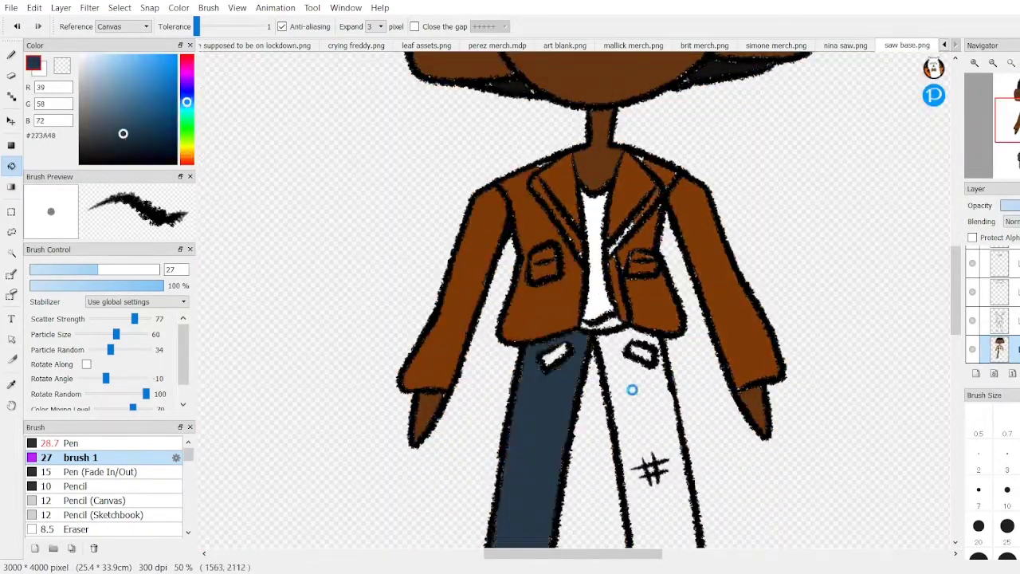
{"action": "scroll", "coordinate": [633, 387], "scroll_direction": "up", "scroll_amount": 1}
{"action": "scroll", "coordinate": [688, 380], "scroll_direction": "down", "scroll_amount": 1}
{"action": "left_click", "coordinate": [111, 127]}
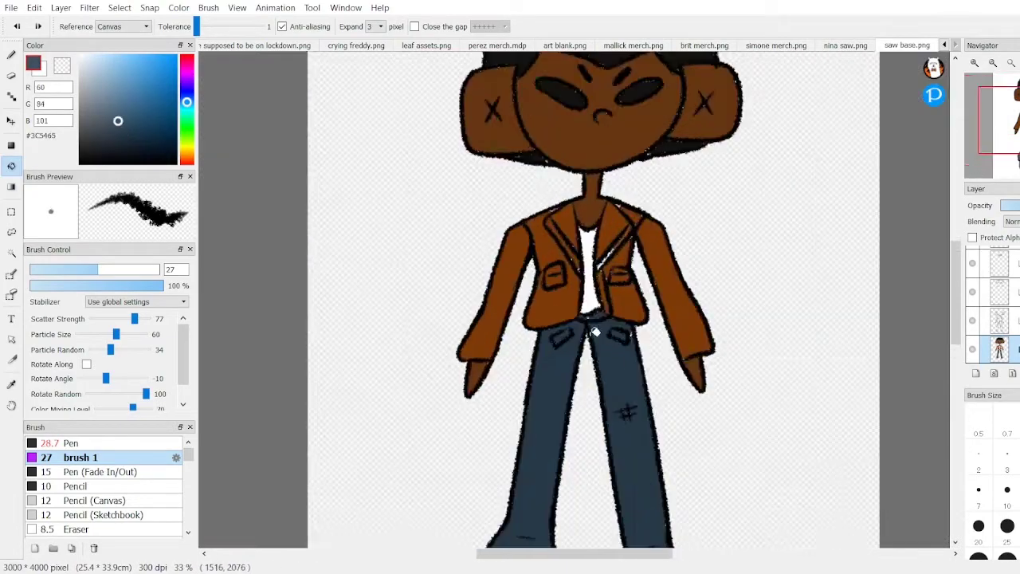
{"action": "scroll", "coordinate": [654, 446], "scroll_direction": "up", "scroll_amount": 1}
{"action": "left_click", "coordinate": [654, 446]}
{"action": "scroll", "coordinate": [672, 451], "scroll_direction": "down", "scroll_amount": 1}
Step: Fill both shoes dark grey with light grey toe caps
{"action": "scroll", "coordinate": [672, 451], "scroll_direction": "up", "scroll_amount": 2}
{"action": "left_click", "coordinate": [91, 119]}
{"action": "left_click", "coordinate": [453, 484]}
{"action": "left_click", "coordinate": [738, 503]}
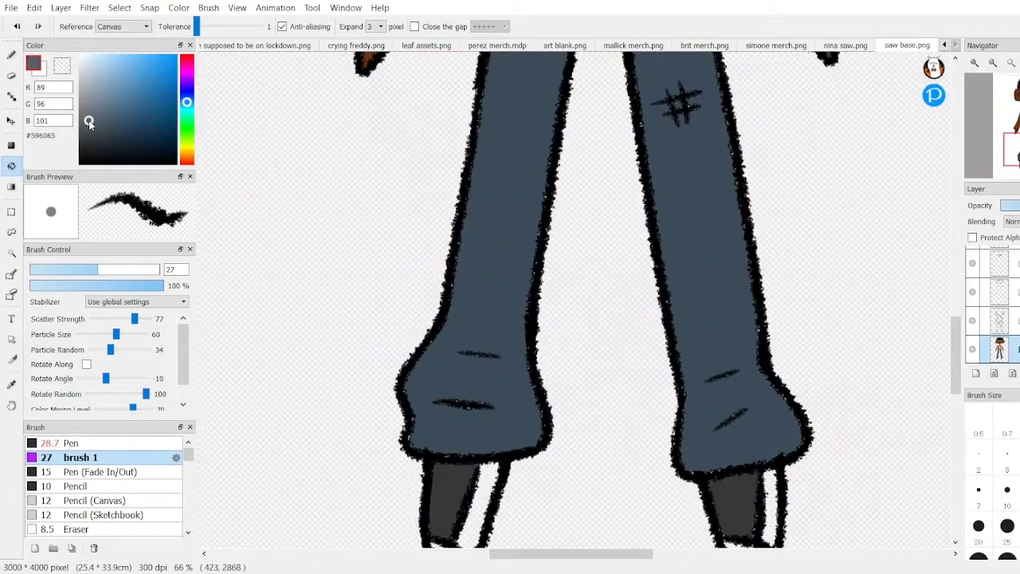
{"action": "scroll", "coordinate": [606, 398], "scroll_direction": "down", "scroll_amount": 1}
{"action": "left_click", "coordinate": [81, 70]}
{"action": "left_click", "coordinate": [501, 457]}
{"action": "left_click", "coordinate": [705, 495]}
{"action": "scroll", "coordinate": [573, 323], "scroll_direction": "down", "scroll_amount": 3}
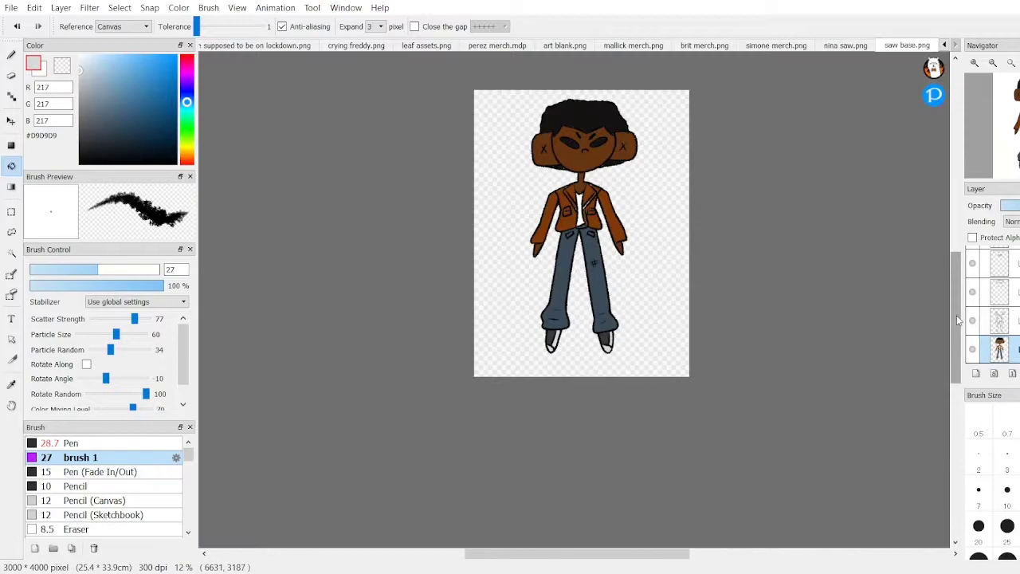
{"action": "scroll", "coordinate": [574, 258], "scroll_direction": "up", "scroll_amount": 3}
Step: On the flat-colour layer, paint the nose light grey #D9D9D9
{"action": "key", "text": "e"}
{"action": "scroll", "coordinate": [580, 303], "scroll_direction": "down", "scroll_amount": 2}
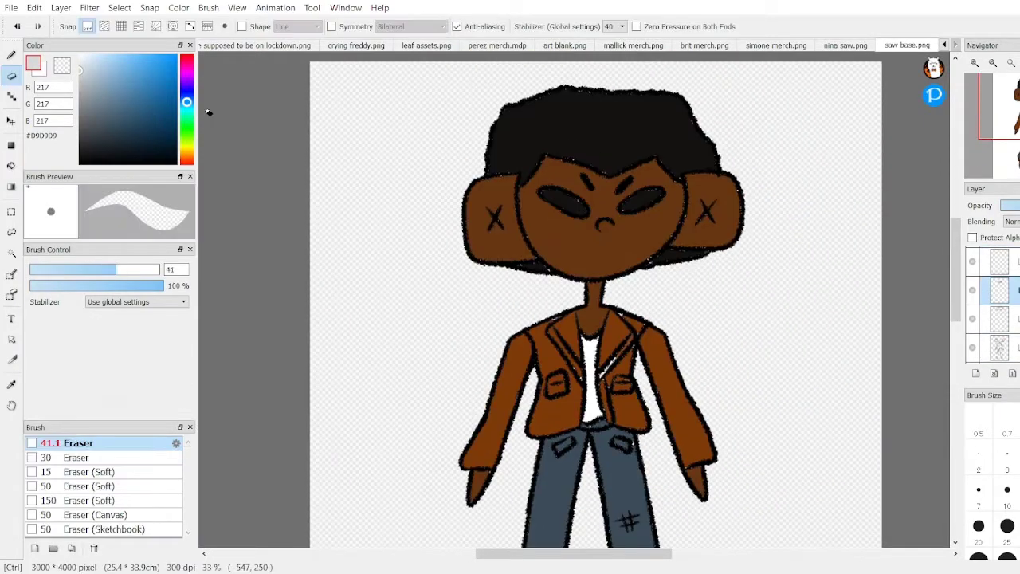
{"action": "key", "text": "b"}
{"action": "scroll", "coordinate": [606, 199], "scroll_direction": "up", "scroll_amount": 3}
{"action": "scroll", "coordinate": [580, 303], "scroll_direction": "down", "scroll_amount": 3}
{"action": "scroll", "coordinate": [605, 200], "scroll_direction": "up", "scroll_amount": 3}
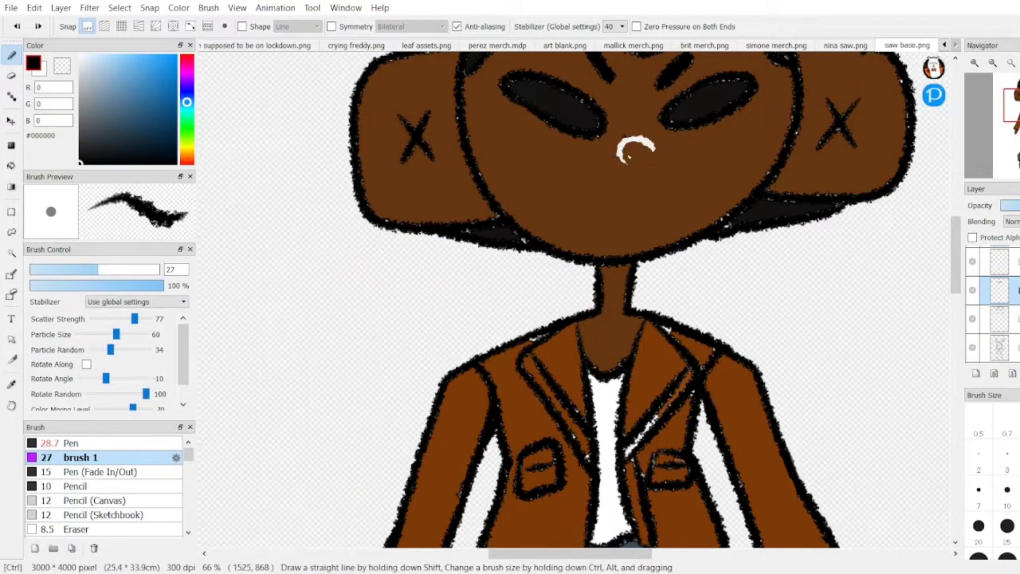
{"action": "scroll", "coordinate": [581, 303], "scroll_direction": "down", "scroll_amount": 3}
{"action": "scroll", "coordinate": [580, 303], "scroll_direction": "up", "scroll_amount": 3}
{"action": "left_click", "coordinate": [999, 348]}
{"action": "scroll", "coordinate": [867, 257], "scroll_direction": "down", "scroll_amount": 3}
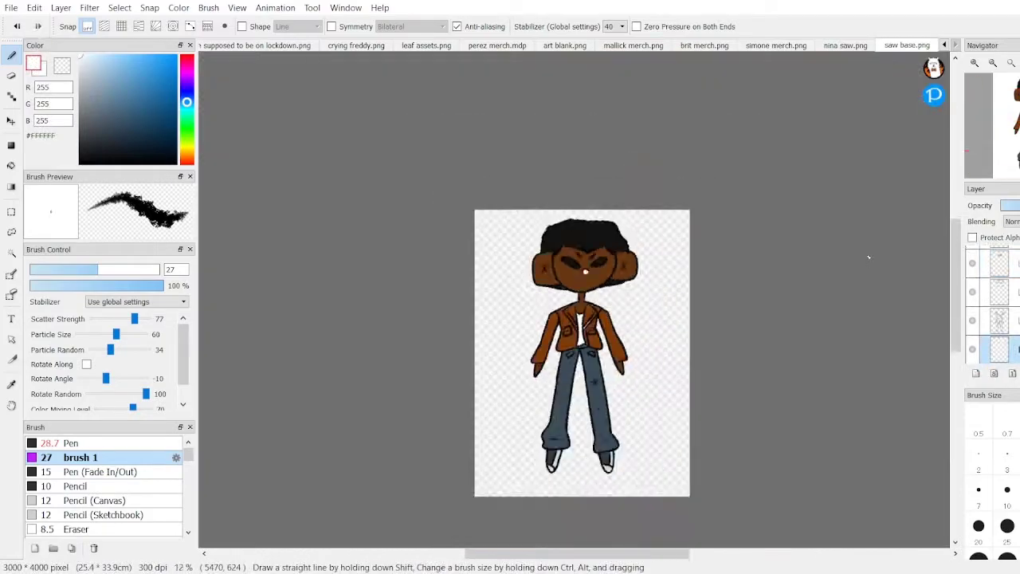
{"action": "scroll", "coordinate": [558, 359], "scroll_direction": "up", "scroll_amount": 4}
{"action": "left_click", "coordinate": [447, 478], "text": "alt"}
{"action": "scroll", "coordinate": [574, 319], "scroll_direction": "down", "scroll_amount": 2}
{"action": "scroll", "coordinate": [714, 299], "scroll_direction": "up", "scroll_amount": 3}
{"action": "left_click_drag", "start_coordinate": [698, 295], "coordinate": [729, 302]}
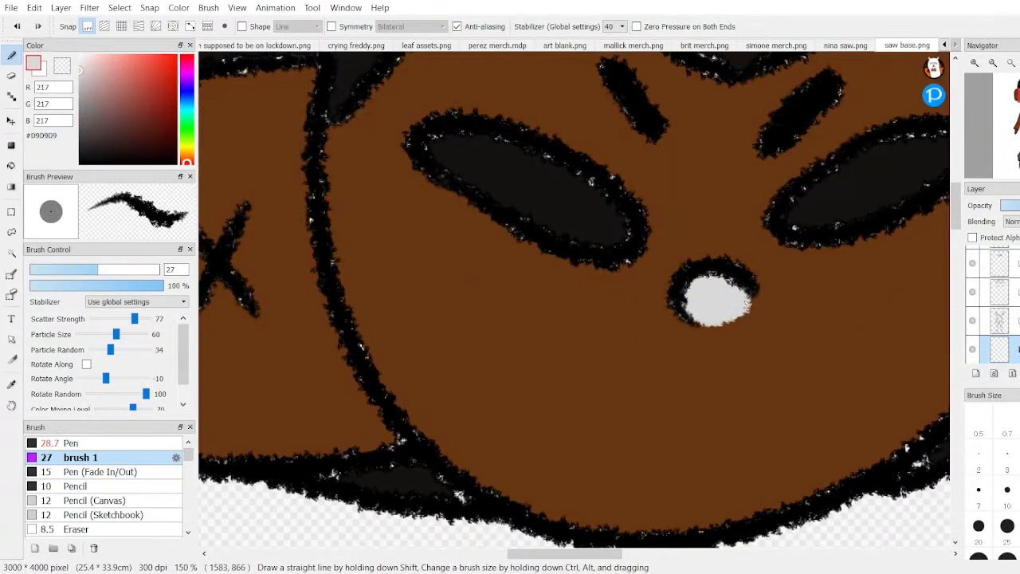
{"action": "scroll", "coordinate": [748, 304], "scroll_direction": "down", "scroll_amount": 3}
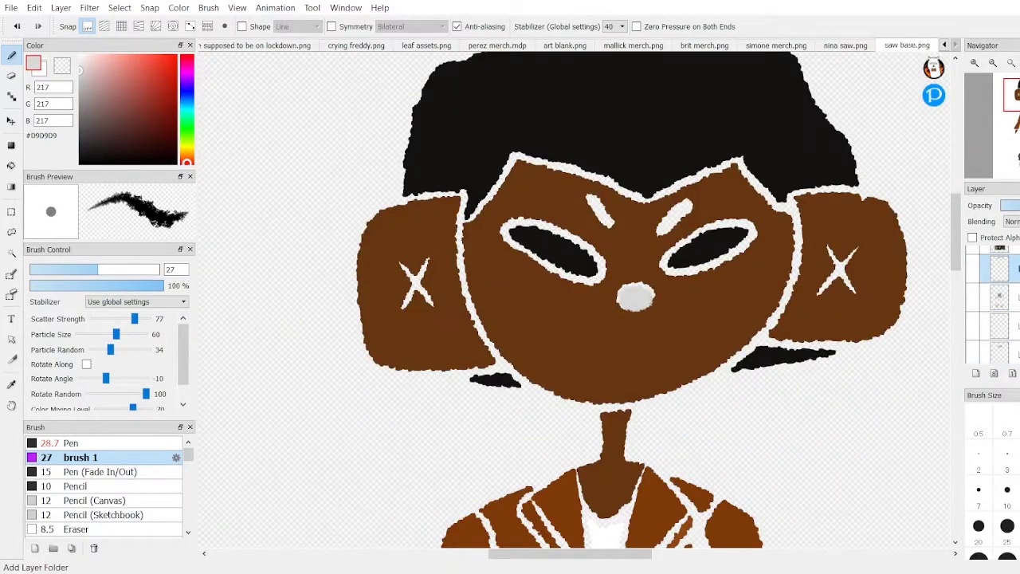
Step: Bucket-fill the white gaps in the jacket brown, undoing the fills that flooded the background
{"action": "left_click", "coordinate": [11, 165]}
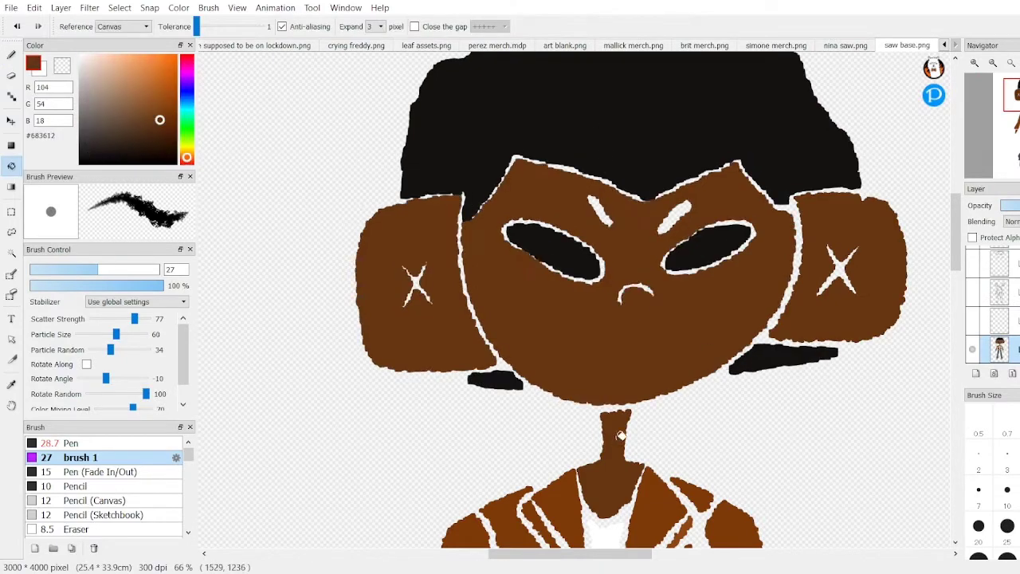
{"action": "left_click_drag", "start_coordinate": [954, 231], "coordinate": [952, 315]}
{"action": "left_click", "coordinate": [550, 255]}
{"action": "left_click", "coordinate": [534, 239]}
{"action": "left_click", "coordinate": [558, 207]}
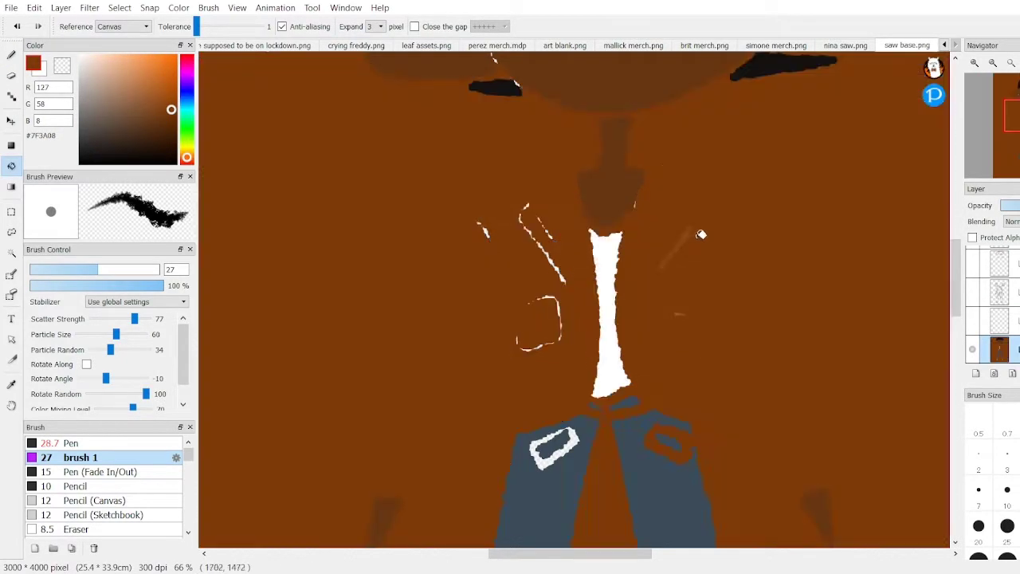
{"action": "key", "text": "ctrl+z"}
{"action": "left_click", "coordinate": [674, 287]}
{"action": "left_click", "coordinate": [674, 299]}
{"action": "key", "text": "ctrl+z"}
Step: Fill the white gaps in the jeans with blue and fill the shoe areas
{"action": "left_click", "coordinate": [558, 359], "text": "alt"}
{"action": "mouse_move", "coordinate": [953, 297]}
{"action": "left_mouse_down"}
{"action": "mouse_move", "coordinate": [946, 365]}
{"action": "mouse_move", "coordinate": [959, 249]}
{"action": "mouse_move", "coordinate": [958, 263]}
{"action": "left_mouse_up"}
{"action": "left_click", "coordinate": [526, 359]}
{"action": "left_click", "coordinate": [672, 255]}
{"action": "left_click", "coordinate": [754, 364]}
Step: Choose the plain pen in jacket brown, show the hidden line-art layers and reselect the flat-colour layer
{"action": "left_click", "coordinate": [494, 414], "text": "alt"}
{"action": "key", "text": "b"}
{"action": "left_click", "coordinate": [72, 442]}
{"action": "key", "text": "ctrl+minus"}
{"action": "left_click", "coordinate": [972, 263]}
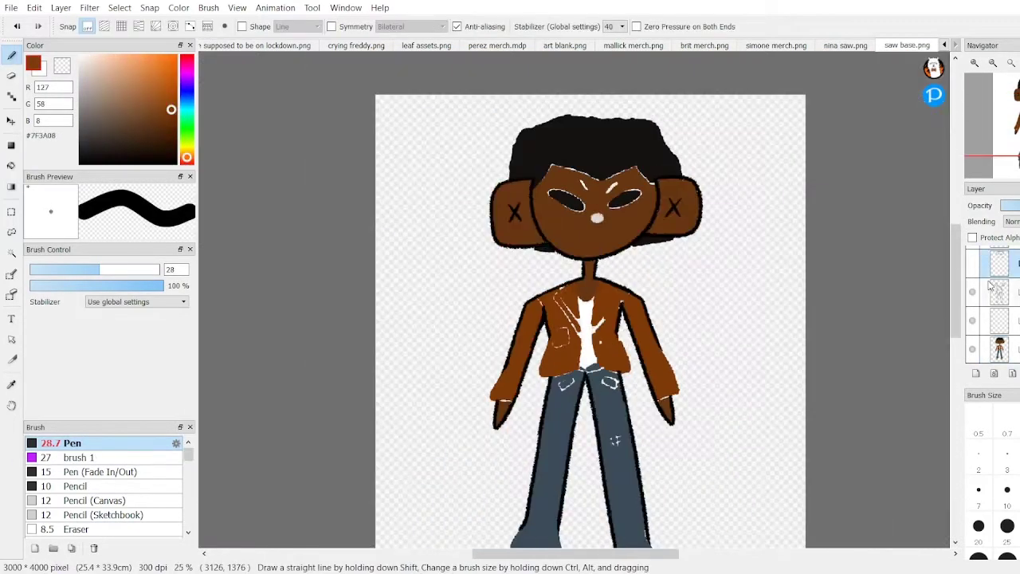
{"action": "left_click", "coordinate": [972, 291]}
{"action": "left_click", "coordinate": [972, 321]}
{"action": "key", "text": "ctrl+plus"}
{"action": "key", "text": "ctrl+plus"}
{"action": "key", "text": "e"}
{"action": "key", "text": "b"}
Step: Sample the jeans, jacket, outline, face and hair colours to compare shades
{"action": "left_click", "coordinate": [460, 312], "text": "alt"}
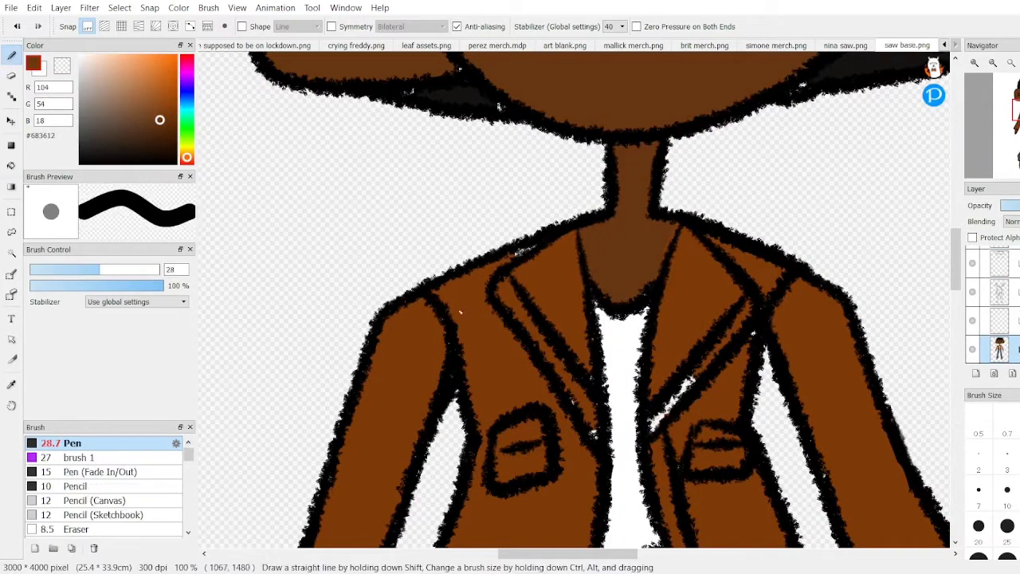
{"action": "left_click_drag", "start_coordinate": [955, 259], "coordinate": [959, 231]}
{"action": "left_click", "coordinate": [751, 291], "text": "alt"}
{"action": "left_click", "coordinate": [797, 231], "text": "alt"}
{"action": "scroll", "coordinate": [455, 367], "scroll_direction": "left", "scroll_amount": 5}
{"action": "left_click", "coordinate": [455, 367], "text": "alt"}
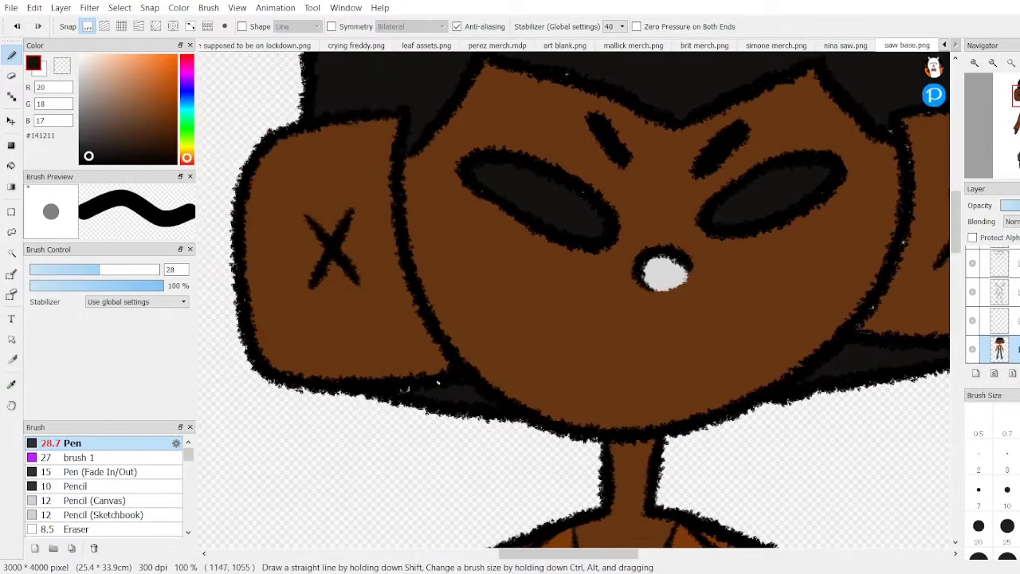
{"action": "left_click", "coordinate": [451, 368], "text": "alt"}
{"action": "scroll", "coordinate": [913, 183], "scroll_direction": "up", "scroll_amount": 3}
{"action": "left_click", "coordinate": [910, 304], "text": "alt"}
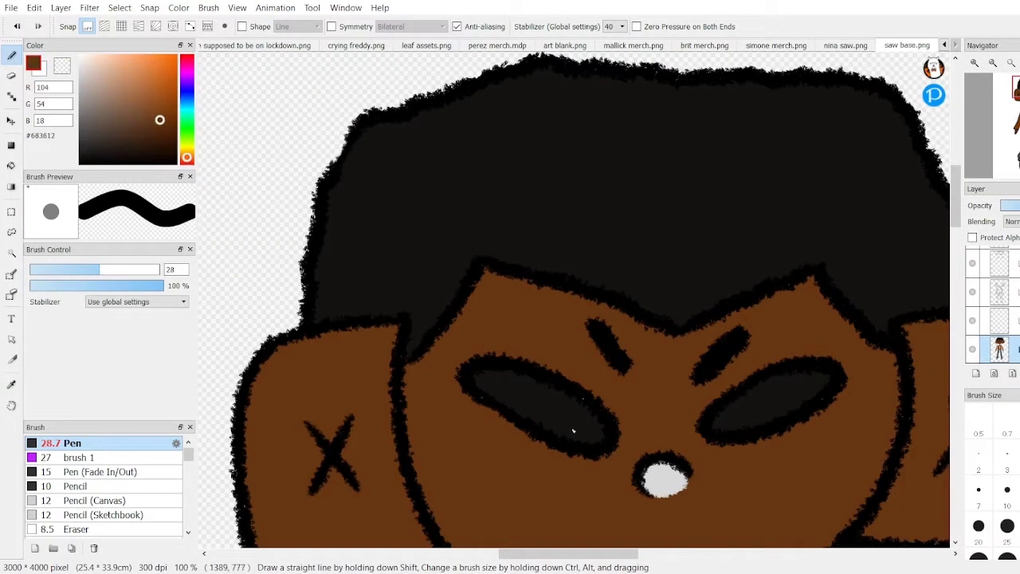
{"action": "scroll", "coordinate": [572, 430], "scroll_direction": "down", "scroll_amount": 3}
{"action": "scroll", "coordinate": [572, 430], "scroll_direction": "up", "scroll_amount": 2}
Step: Pick a dark brown and shade the jacket's pocket flaps with it
{"action": "left_click", "coordinate": [574, 335], "text": "alt"}
{"action": "scroll", "coordinate": [606, 240], "scroll_direction": "up", "scroll_amount": 1}
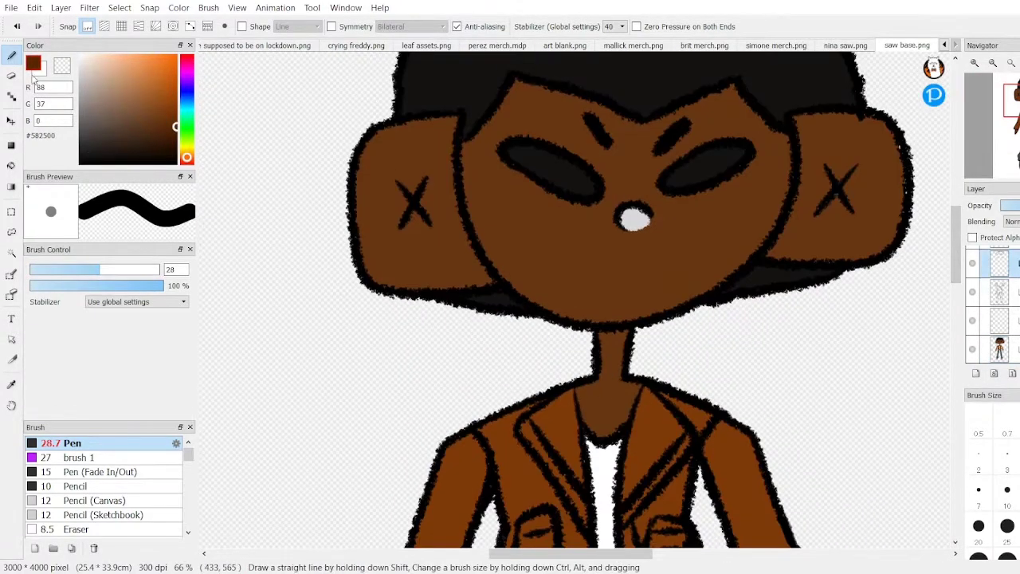
{"action": "key", "text": "e"}
{"action": "key", "text": "b"}
{"action": "left_click", "coordinate": [901, 170], "text": "alt"}
{"action": "scroll", "coordinate": [913, 265], "scroll_direction": "down", "scroll_amount": 3}
{"action": "left_click", "coordinate": [495, 265], "text": "alt"}
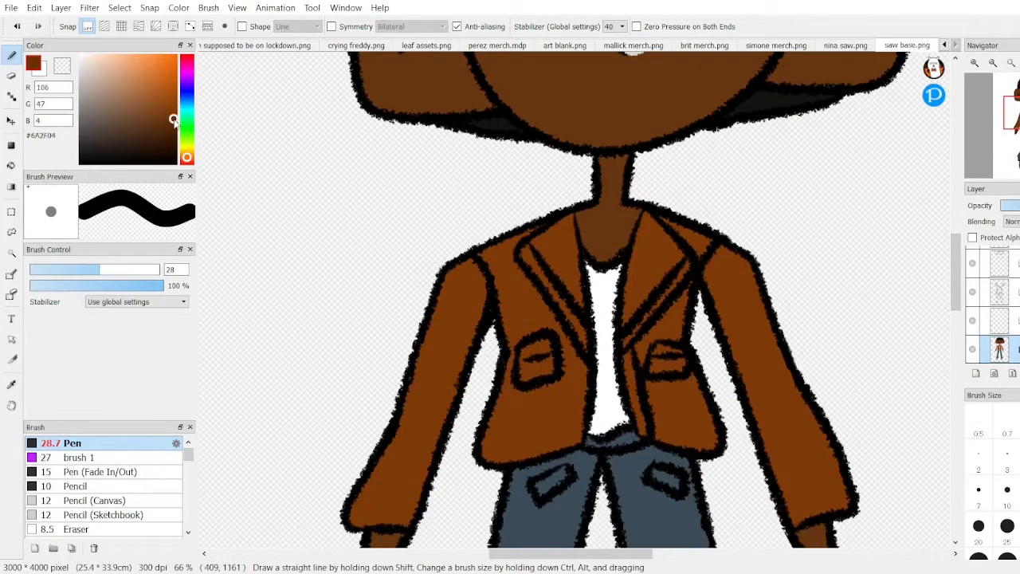
{"action": "scroll", "coordinate": [495, 265], "scroll_direction": "up", "scroll_amount": 2}
{"action": "left_click_drag", "start_coordinate": [753, 454], "coordinate": [826, 428]}
{"action": "mouse_move", "coordinate": [462, 423]}
{"action": "left_mouse_down"}
{"action": "mouse_move", "coordinate": [503, 471]}
{"action": "mouse_move", "coordinate": [518, 399]}
{"action": "left_mouse_up"}
{"action": "scroll", "coordinate": [890, 303], "scroll_direction": "down", "scroll_amount": 2}
{"action": "scroll", "coordinate": [891, 303], "scroll_direction": "up", "scroll_amount": 2}
{"action": "scroll", "coordinate": [890, 303], "scroll_direction": "up", "scroll_amount": 1}
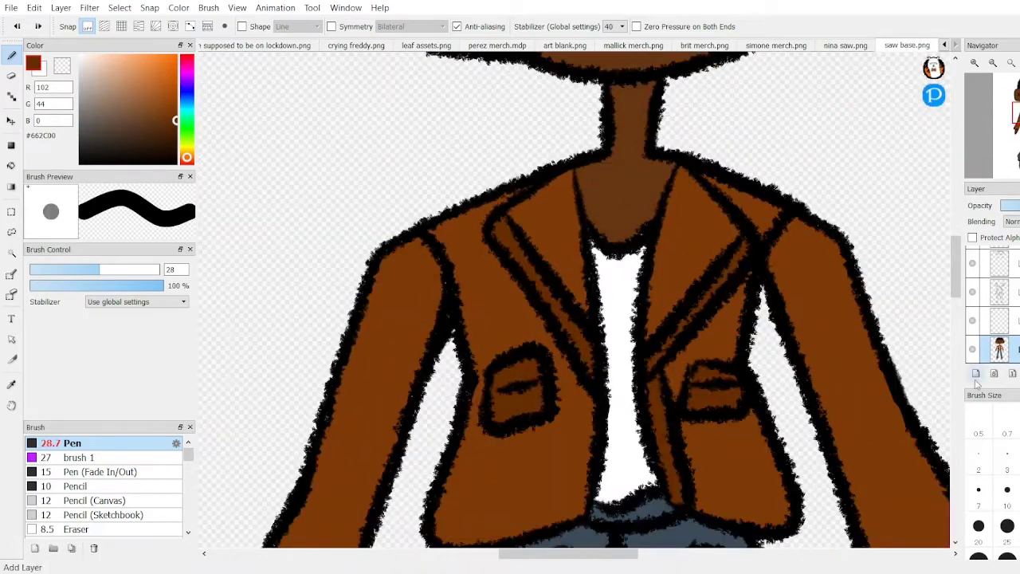
{"action": "key", "text": "Down"}
Step: Bucket-fill the left cheek shadow and the tops of both ears in dark brown
{"action": "scroll", "coordinate": [607, 306], "scroll_direction": "down", "scroll_amount": 1}
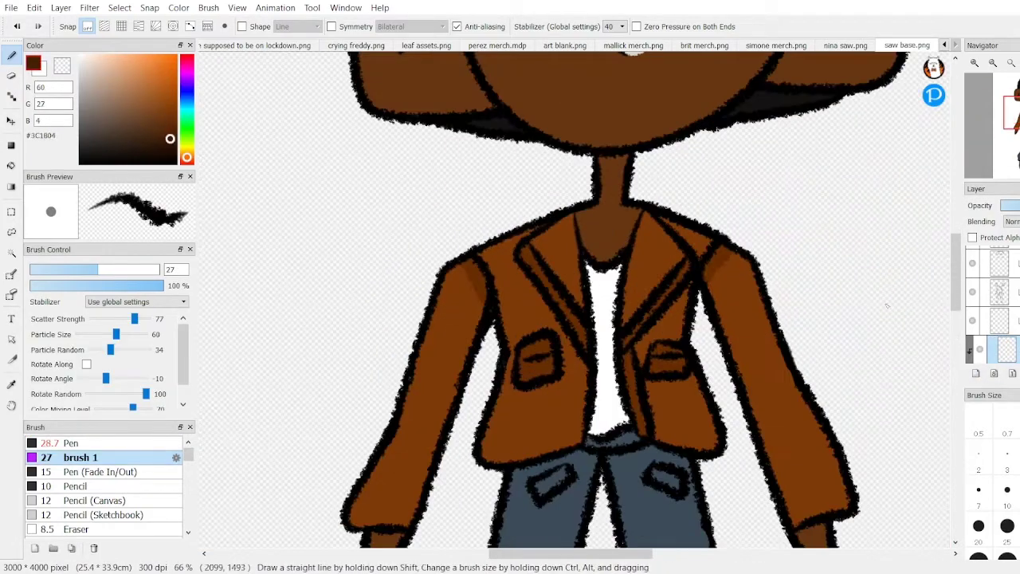
{"action": "scroll", "coordinate": [887, 305], "scroll_direction": "up", "scroll_amount": 3}
{"action": "key", "text": "g"}
{"action": "left_click", "coordinate": [529, 314]}
{"action": "key", "text": "p"}
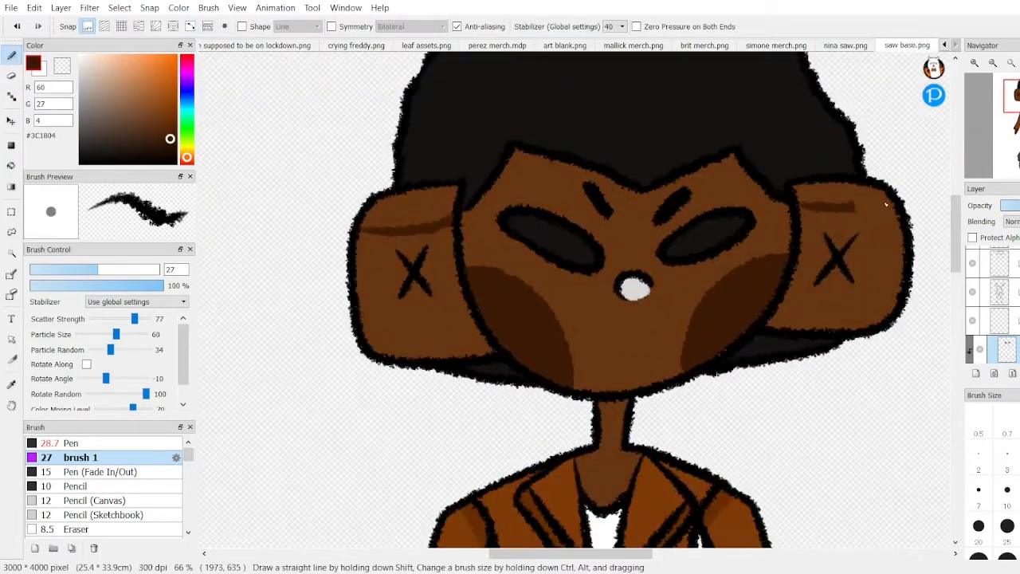
{"action": "key", "text": "g"}
{"action": "left_click", "coordinate": [886, 206]}
{"action": "left_click", "coordinate": [414, 211]}
Step: Brush dark brown shading under the hairline
{"action": "scroll", "coordinate": [414, 211], "scroll_direction": "down", "scroll_amount": 3}
{"action": "scroll", "coordinate": [467, 231], "scroll_direction": "up", "scroll_amount": 3}
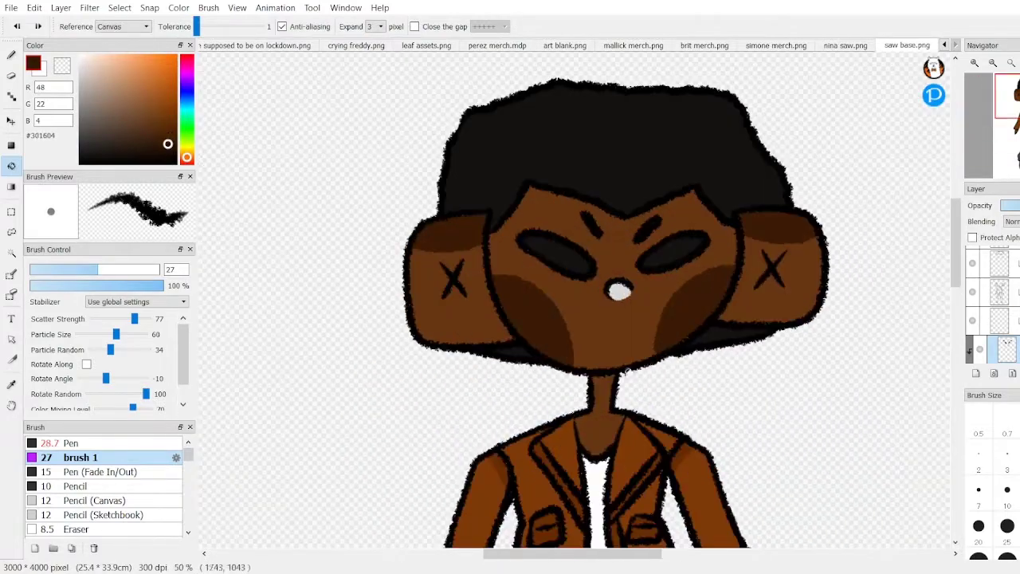
{"action": "key", "text": "p"}
{"action": "scroll", "coordinate": [518, 200], "scroll_direction": "up", "scroll_amount": 1}
{"action": "left_click_drag", "start_coordinate": [467, 215], "coordinate": [518, 152]}
{"action": "left_click_drag", "start_coordinate": [638, 191], "coordinate": [520, 154]}
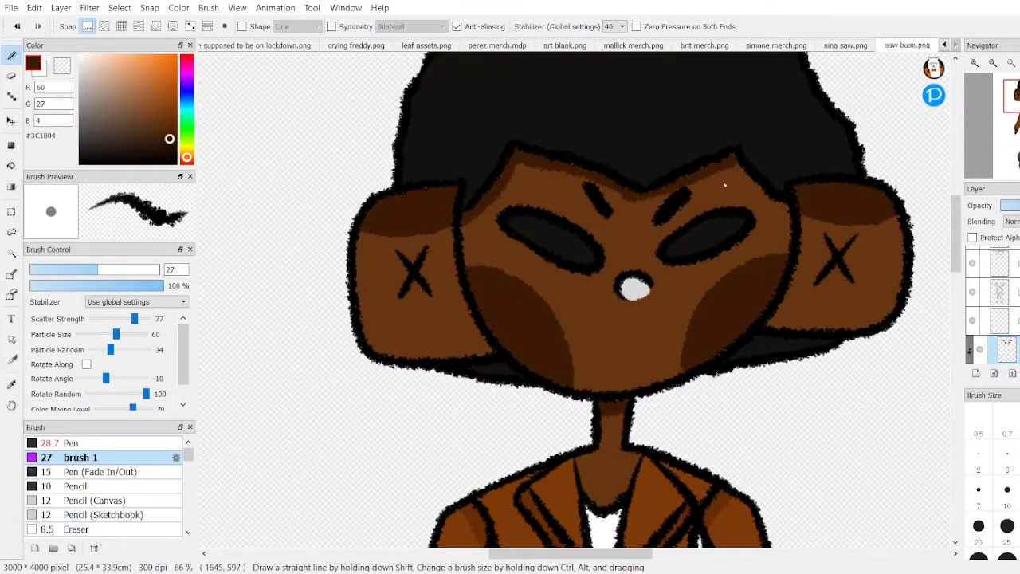
{"action": "scroll", "coordinate": [724, 185], "scroll_direction": "down", "scroll_amount": 3}
{"action": "scroll", "coordinate": [619, 267], "scroll_direction": "up", "scroll_amount": 3}
Step: Add a dark blue-grey fold stroke on the right trouser leg
{"action": "left_click", "coordinate": [619, 267], "text": "alt"}
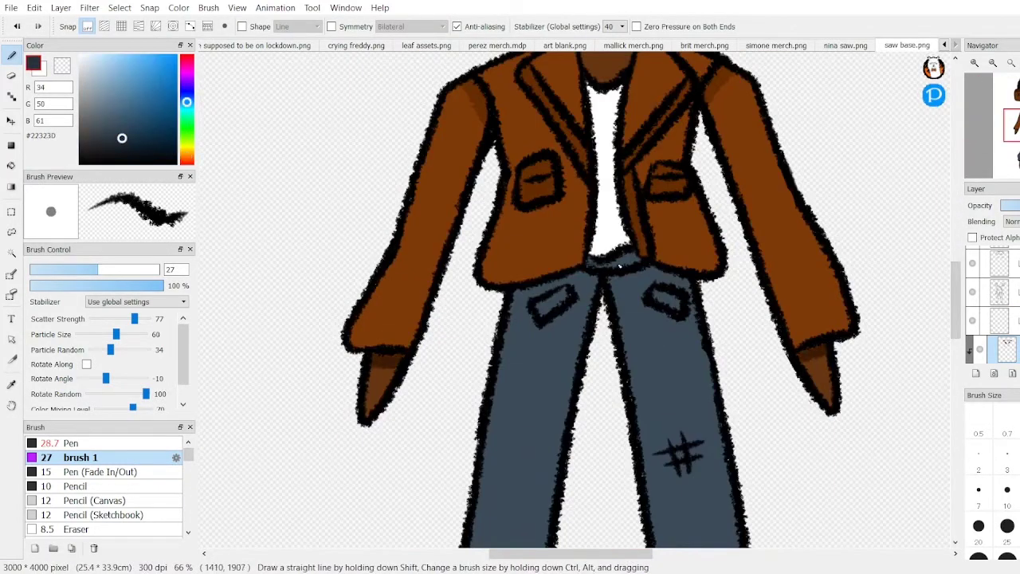
{"action": "scroll", "coordinate": [685, 435], "scroll_direction": "down", "scroll_amount": 3}
{"action": "scroll", "coordinate": [685, 435], "scroll_direction": "up", "scroll_amount": 3}
{"action": "left_click_drag", "start_coordinate": [750, 304], "coordinate": [718, 327]}
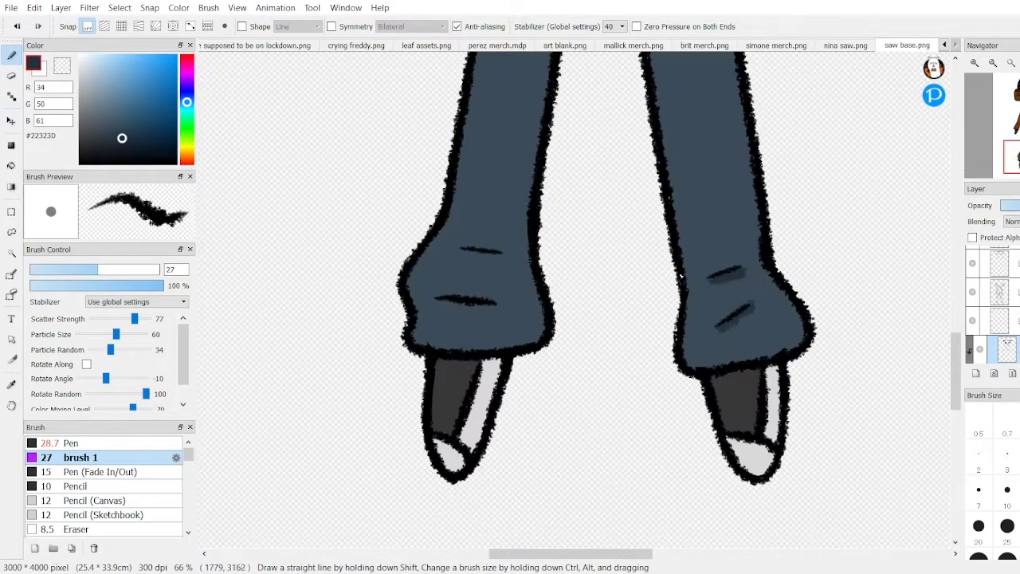
{"action": "left_click", "coordinate": [464, 367], "text": "alt"}
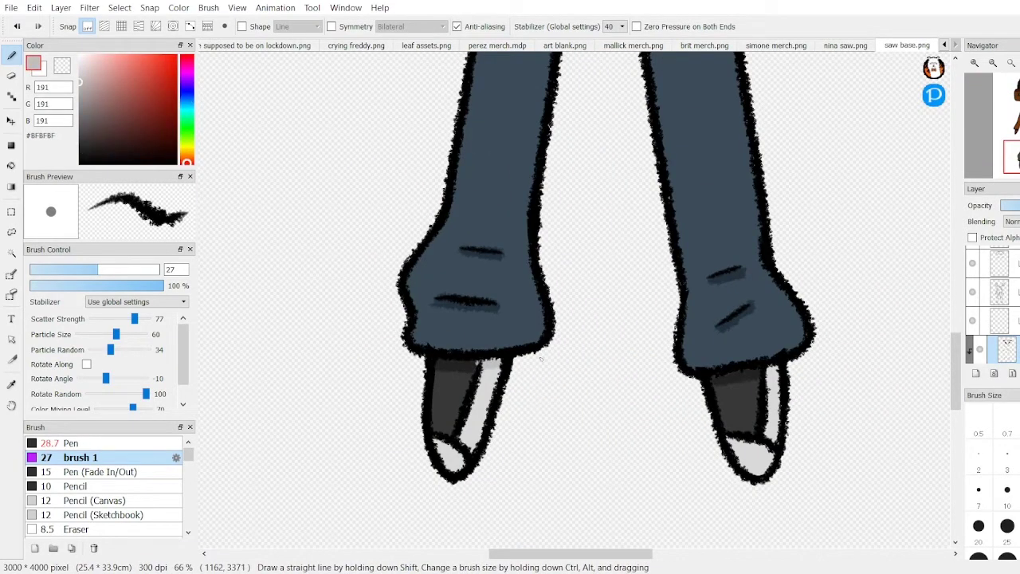
{"action": "scroll", "coordinate": [789, 368], "scroll_direction": "down", "scroll_amount": 3}
{"action": "scroll", "coordinate": [845, 275], "scroll_direction": "up", "scroll_amount": 3}
Step: Paint white highlights on the left and right of the hair and a white mark on the left cheek
{"action": "left_click", "coordinate": [638, 355], "text": "alt"}
{"action": "left_click_drag", "start_coordinate": [480, 132], "coordinate": [458, 166]}
{"action": "left_click", "coordinate": [514, 164]}
{"action": "left_click_drag", "start_coordinate": [777, 131], "coordinate": [755, 137]}
{"action": "left_click_drag", "start_coordinate": [745, 159], "coordinate": [729, 173]}
{"action": "left_click_drag", "start_coordinate": [503, 369], "coordinate": [504, 385]}
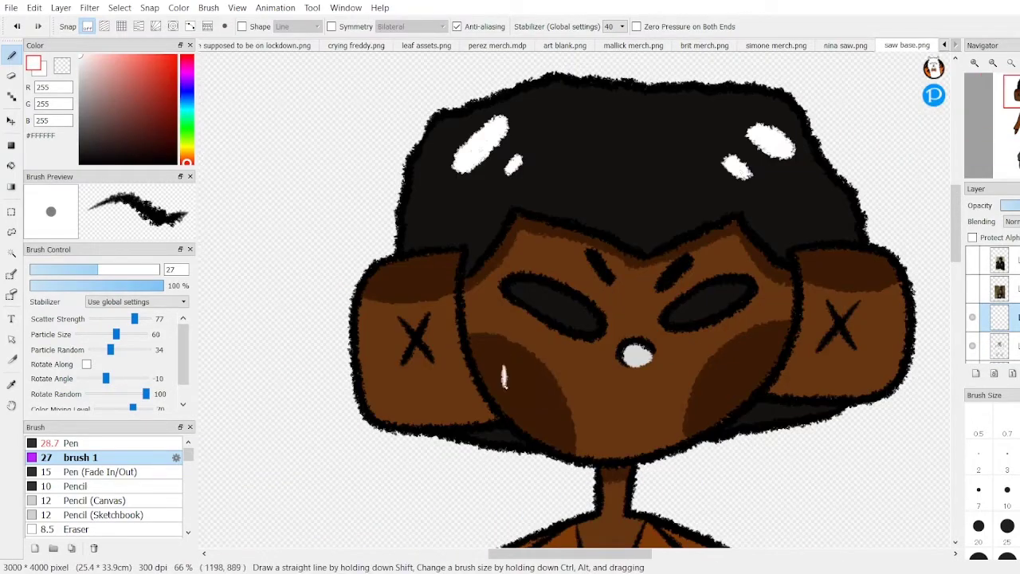
Step: Darken the insides of both eyes near-black with the textured scatter brush
{"action": "left_click", "coordinate": [70, 442]}
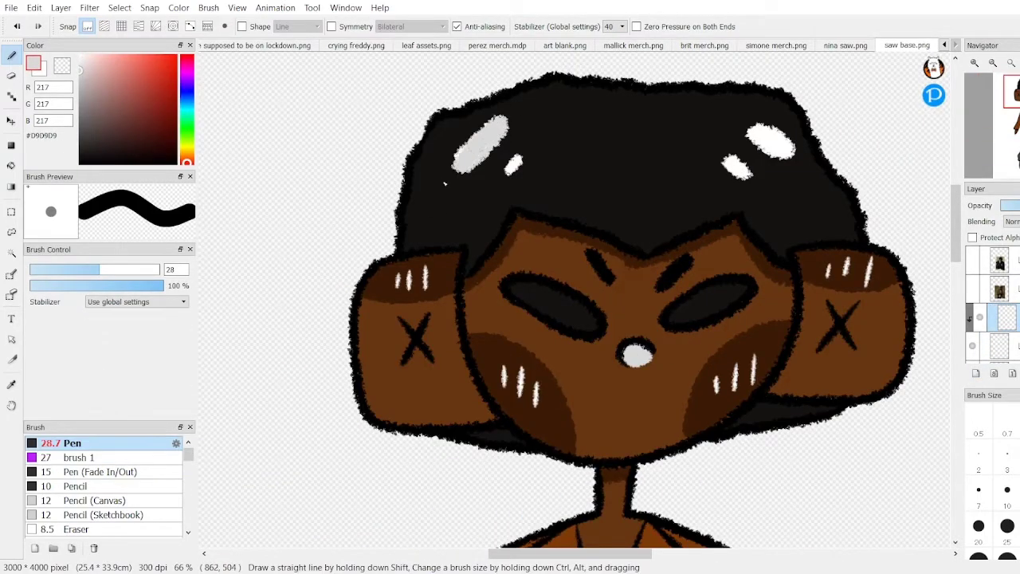
{"action": "key", "text": "ctrl+minus"}
{"action": "scroll", "coordinate": [682, 289], "scroll_direction": "up", "scroll_amount": 2}
{"action": "scroll", "coordinate": [682, 289], "scroll_direction": "down", "scroll_amount": 3}
{"action": "scroll", "coordinate": [683, 288], "scroll_direction": "up", "scroll_amount": 2}
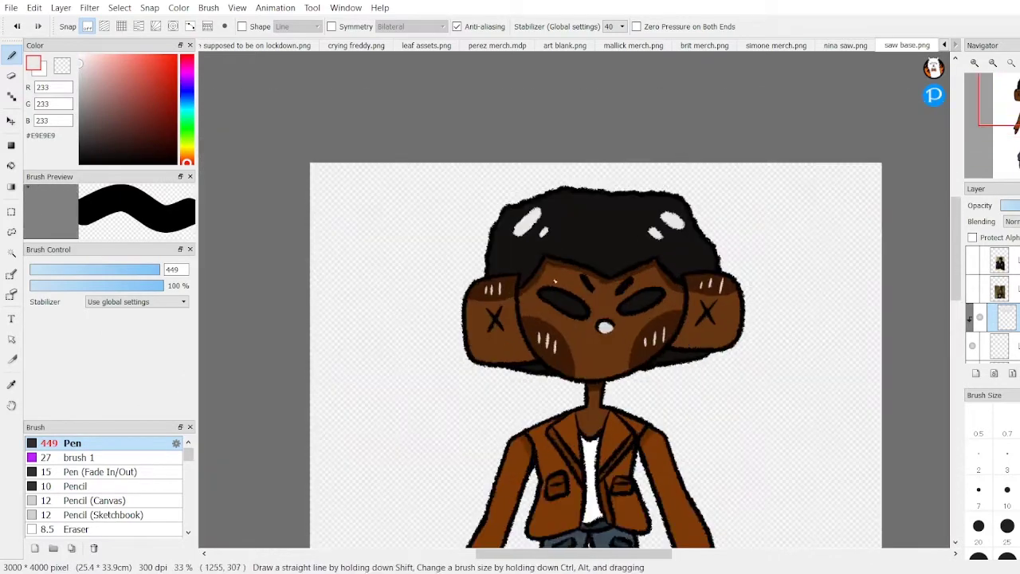
{"action": "scroll", "coordinate": [682, 289], "scroll_direction": "down", "scroll_amount": 4}
{"action": "scroll", "coordinate": [682, 288], "scroll_direction": "up", "scroll_amount": 4}
{"action": "scroll", "coordinate": [682, 289], "scroll_direction": "down", "scroll_amount": 3}
{"action": "scroll", "coordinate": [717, 303], "scroll_direction": "up", "scroll_amount": 2}
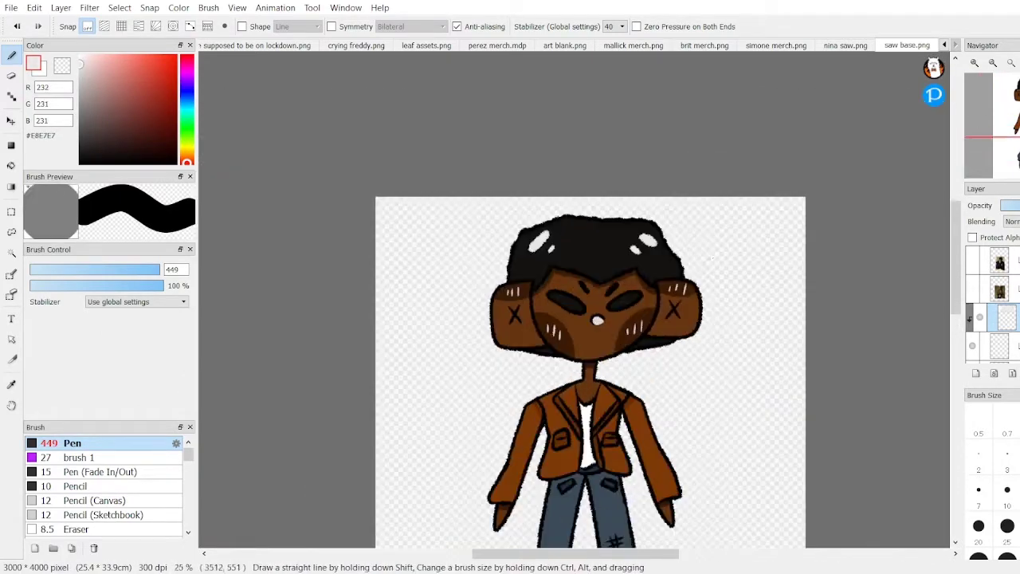
{"action": "scroll", "coordinate": [764, 314], "scroll_direction": "up", "scroll_amount": 2}
{"action": "left_click", "coordinate": [764, 314], "text": "alt"}
{"action": "left_click", "coordinate": [80, 456]}
{"action": "left_click_drag", "start_coordinate": [503, 287], "coordinate": [605, 330]}
{"action": "left_click_drag", "start_coordinate": [721, 323], "coordinate": [836, 287]}
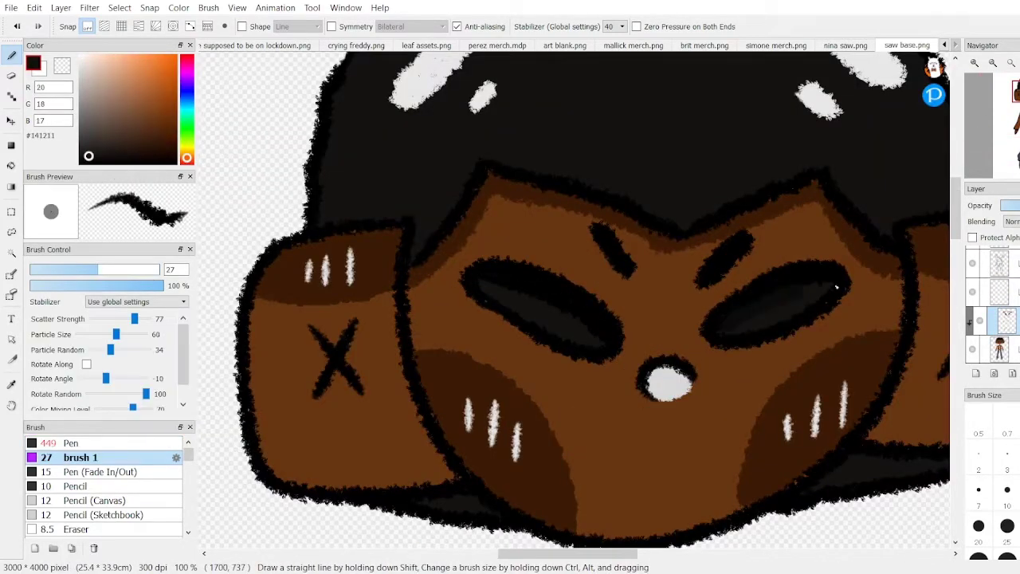
{"action": "left_click", "coordinate": [488, 323], "text": "alt"}
{"action": "scroll", "coordinate": [488, 323], "scroll_direction": "down", "scroll_amount": 3}
{"action": "scroll", "coordinate": [488, 322], "scroll_direction": "up", "scroll_amount": 3}
{"action": "scroll", "coordinate": [488, 323], "scroll_direction": "down", "scroll_amount": 4}
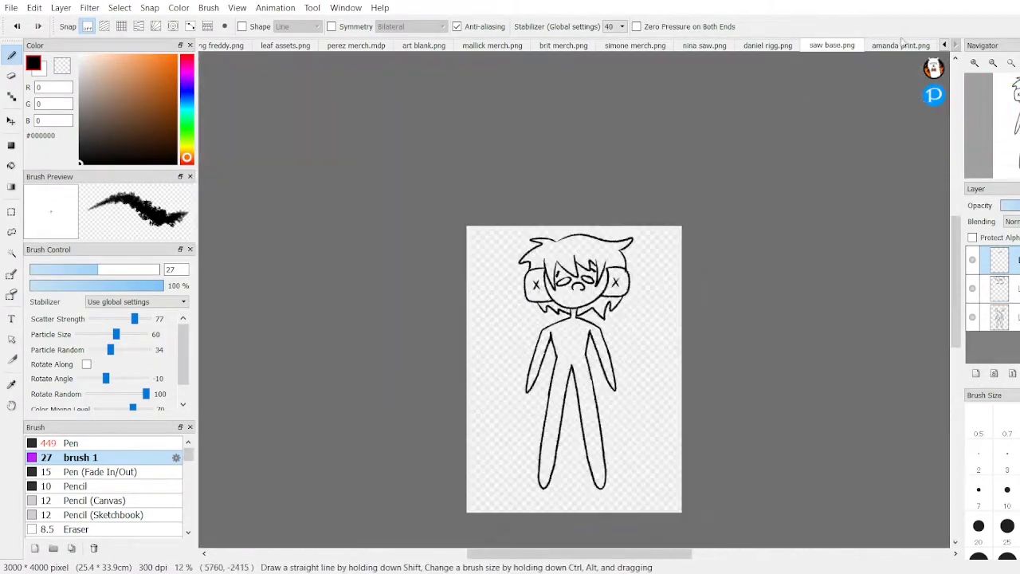
Step: Scroll to the next character's line-art canvas, toggling between the Eraser and brush 1
{"action": "scroll", "coordinate": [530, 200], "scroll_direction": "down", "scroll_amount": 5}
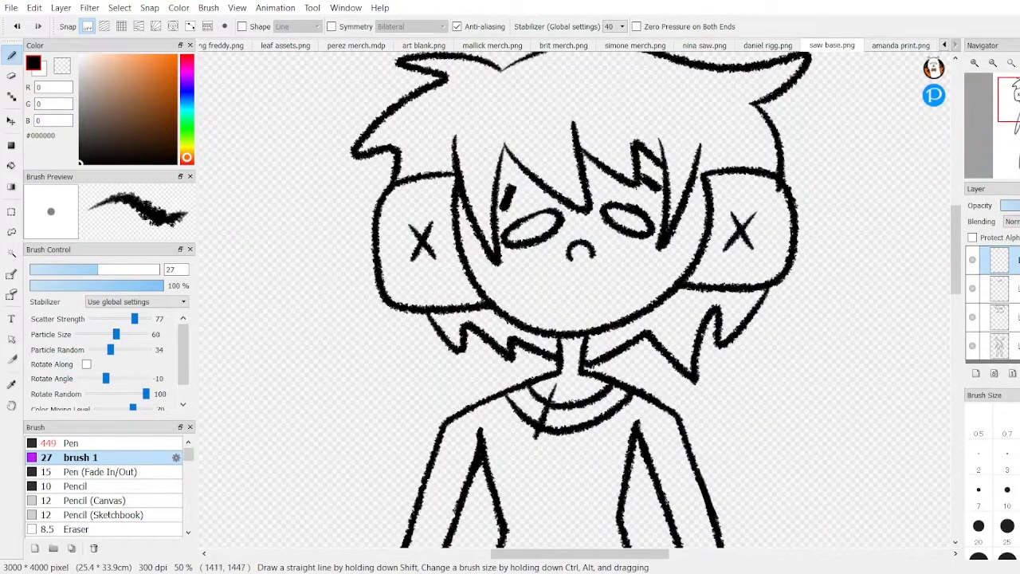
{"action": "scroll", "coordinate": [625, 433], "scroll_direction": "down", "scroll_amount": 1}
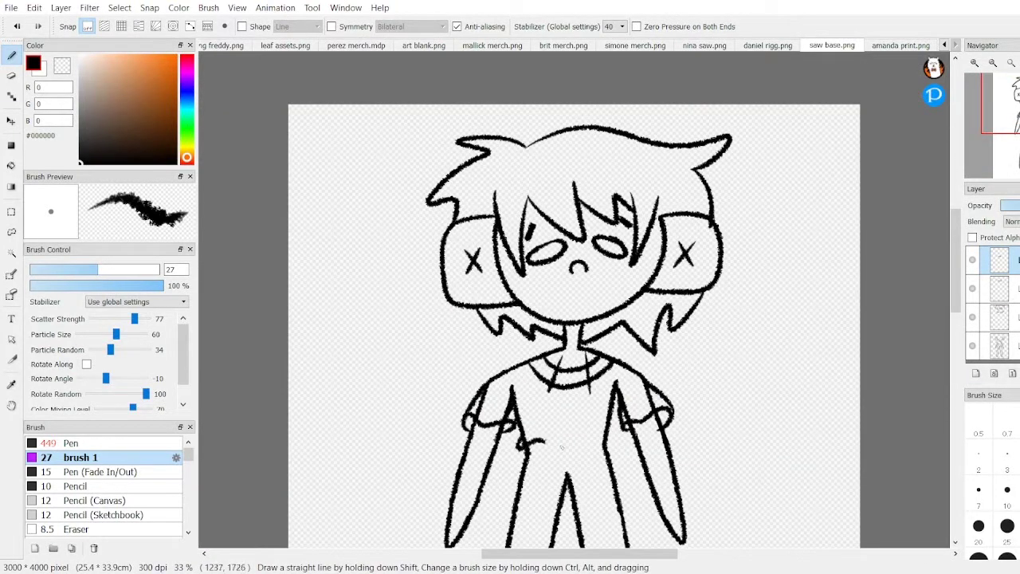
{"action": "scroll", "coordinate": [561, 447], "scroll_direction": "up", "scroll_amount": 1}
{"action": "scroll", "coordinate": [601, 263], "scroll_direction": "down", "scroll_amount": 4}
{"action": "scroll", "coordinate": [655, 430], "scroll_direction": "up", "scroll_amount": 4}
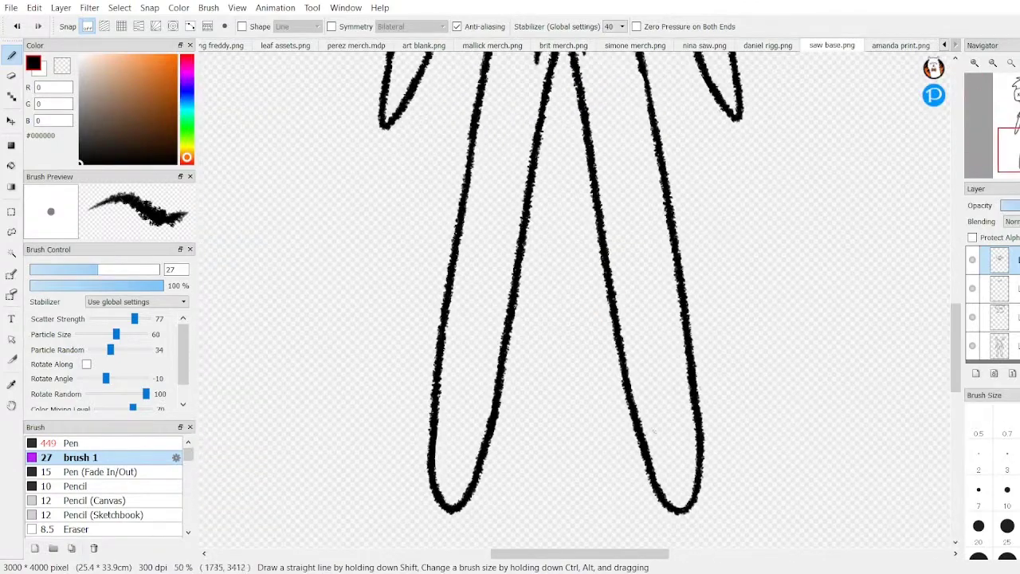
{"action": "scroll", "coordinate": [446, 441], "scroll_direction": "down", "scroll_amount": 1}
{"action": "key", "text": "e"}
{"action": "scroll", "coordinate": [659, 367], "scroll_direction": "up", "scroll_amount": 2}
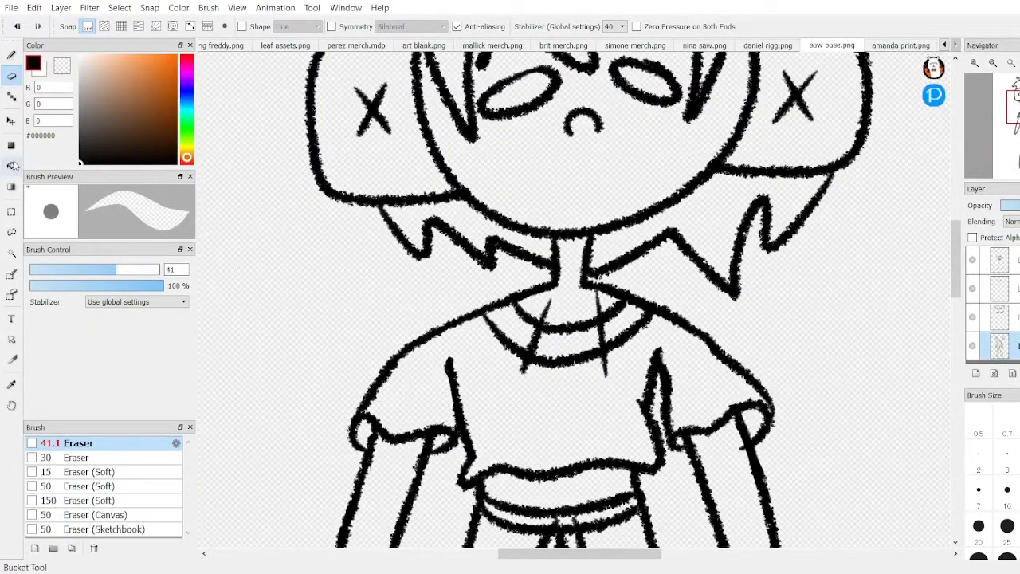
{"action": "key", "text": "b"}
{"action": "key", "text": "e"}
{"action": "scroll", "coordinate": [740, 471], "scroll_direction": "down", "scroll_amount": 6}
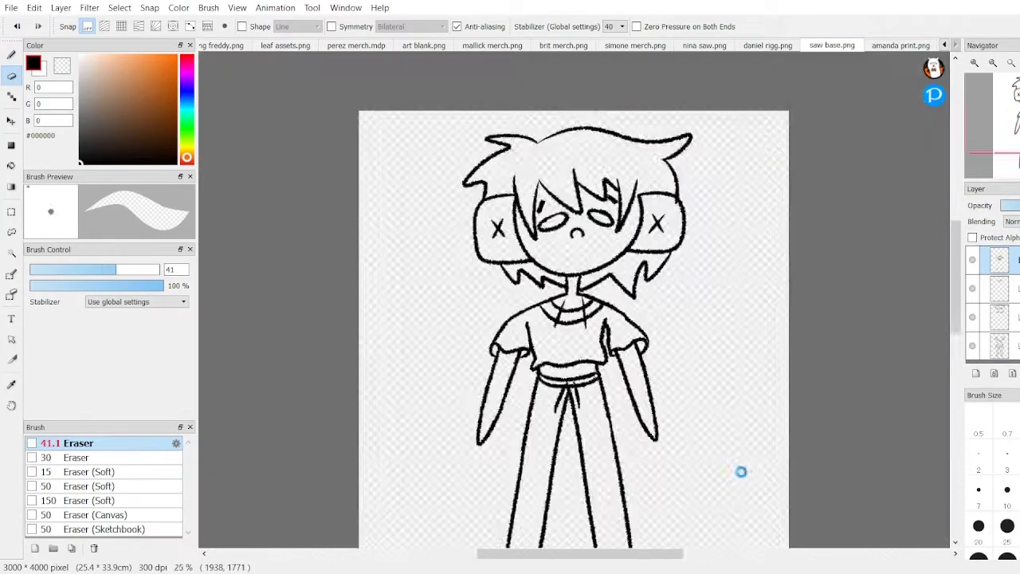
Step: Draw a squeezed-shut eye stroke on the face with the textured brush
{"action": "scroll", "coordinate": [740, 471], "scroll_direction": "up", "scroll_amount": 1}
{"action": "scroll", "coordinate": [574, 303], "scroll_direction": "up", "scroll_amount": 3}
{"action": "key", "text": "b"}
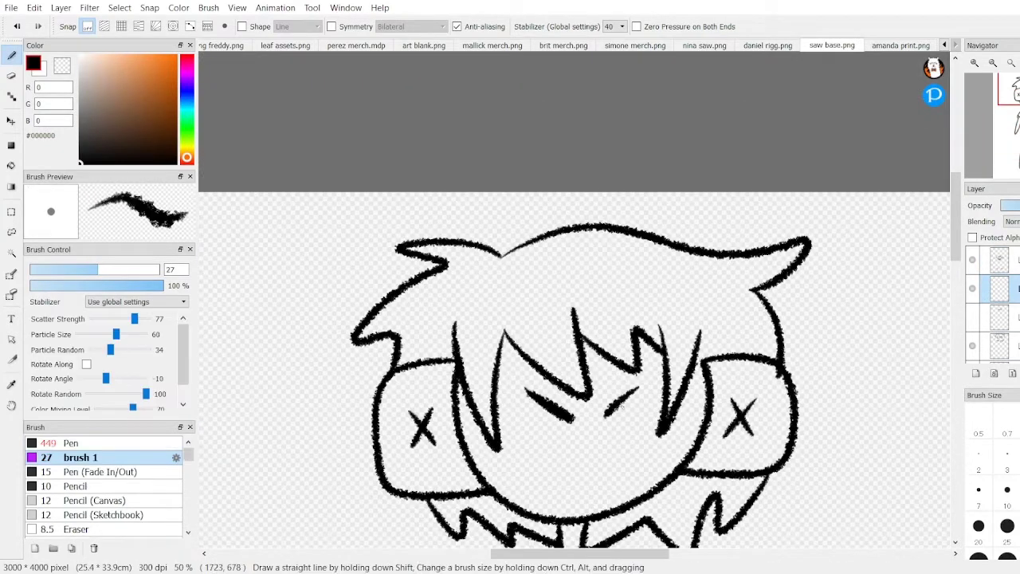
{"action": "scroll", "coordinate": [615, 452], "scroll_direction": "down", "scroll_amount": 3}
{"action": "scroll", "coordinate": [615, 452], "scroll_direction": "up", "scroll_amount": 2}
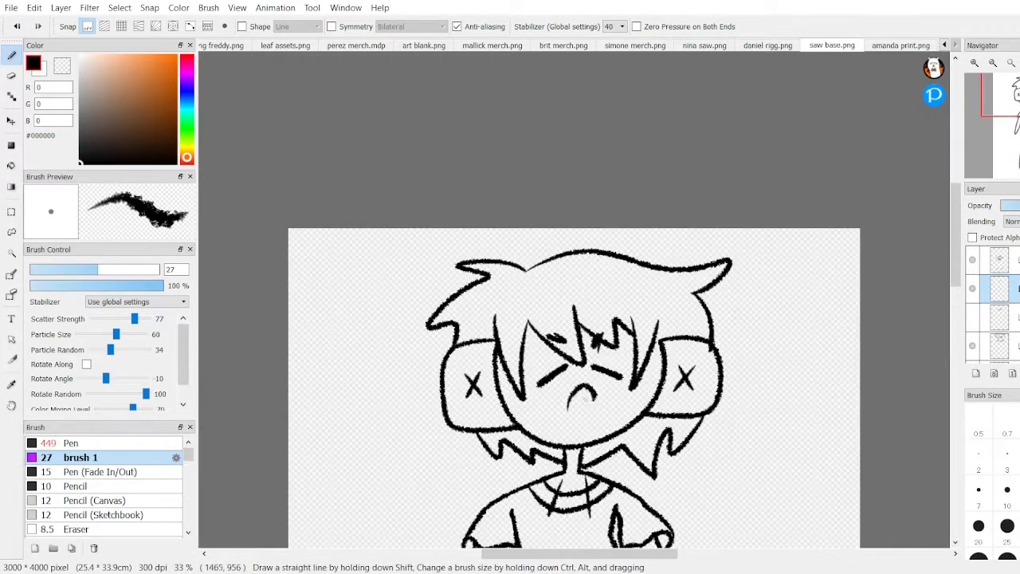
{"action": "scroll", "coordinate": [587, 399], "scroll_direction": "up", "scroll_amount": 1}
{"action": "scroll", "coordinate": [574, 359], "scroll_direction": "down", "scroll_amount": 3}
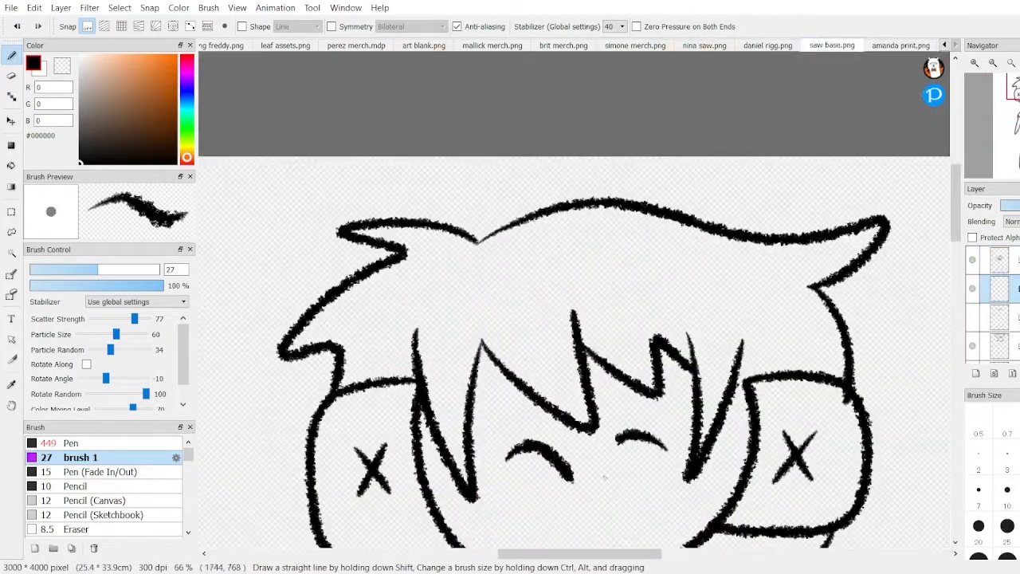
{"action": "left_click_drag", "start_coordinate": [503, 405], "coordinate": [556, 431]}
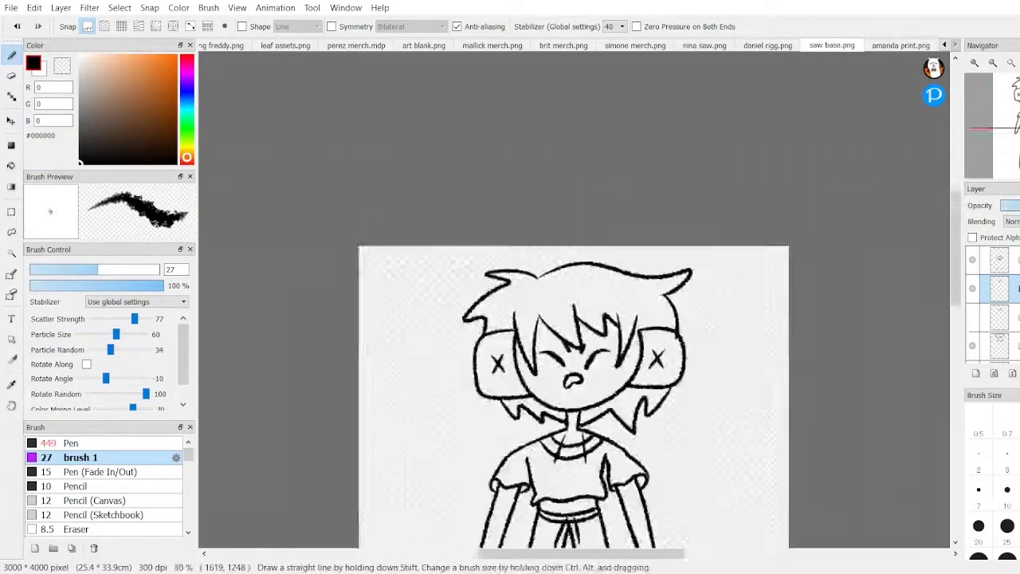
Step: Erase part of the old mouth lines, then check the whole figure at different zoom levels
{"action": "key", "text": "e"}
{"action": "left_click_drag", "start_coordinate": [582, 458], "coordinate": [574, 433]}
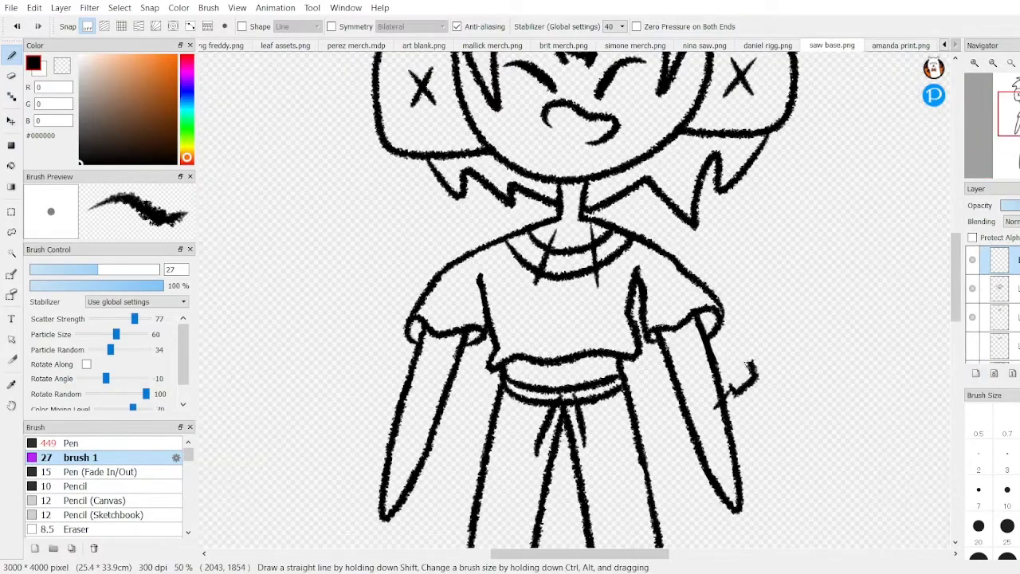
{"action": "key", "text": "ctrl+minus"}
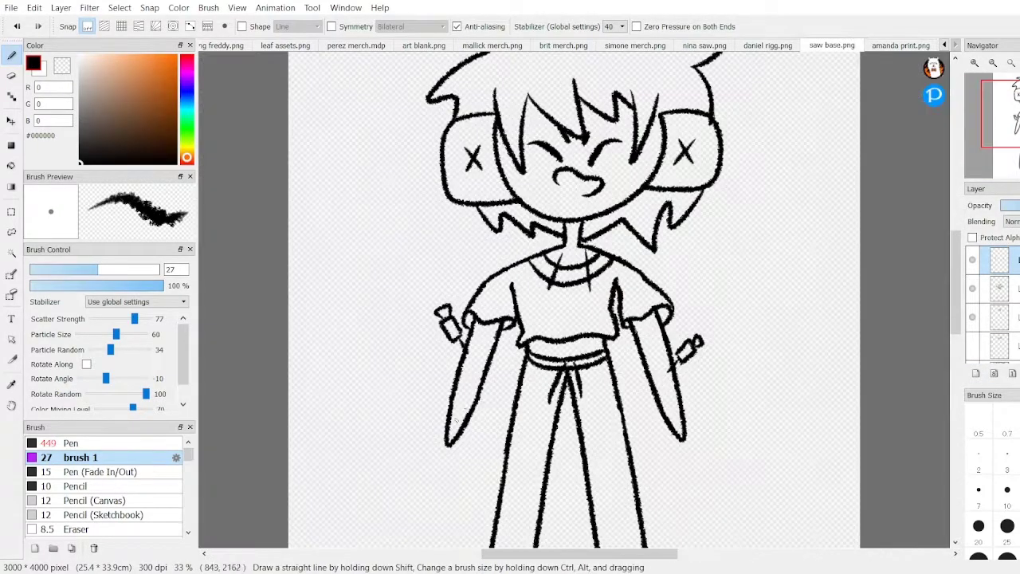
{"action": "key", "text": "ctrl+plus"}
{"action": "key", "text": "ctrl+minus"}
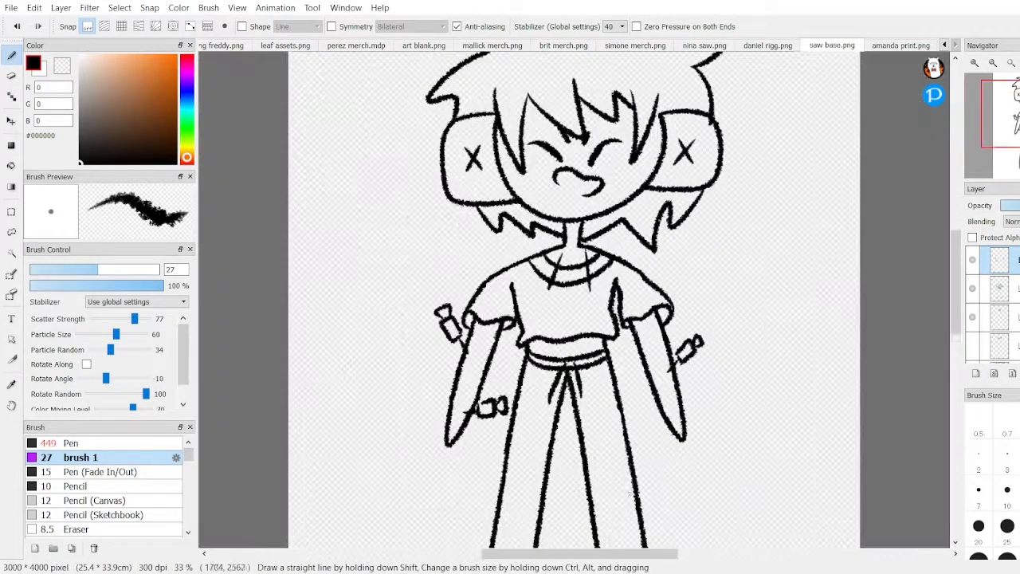
{"action": "key", "text": "ctrl+minus"}
{"action": "key", "text": "ctrl+minus"}
{"action": "key", "text": "ctrl+minus"}
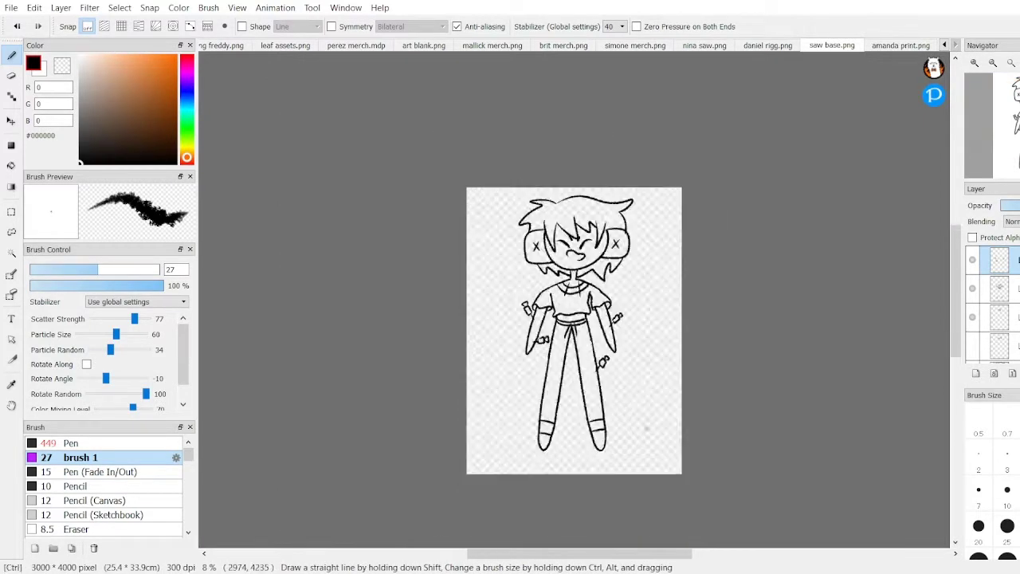
{"action": "key", "text": "ctrl+plus"}
{"action": "key", "text": "ctrl+plus"}
{"action": "key", "text": "ctrl+plus"}
{"action": "key", "text": "ctrl+plus"}
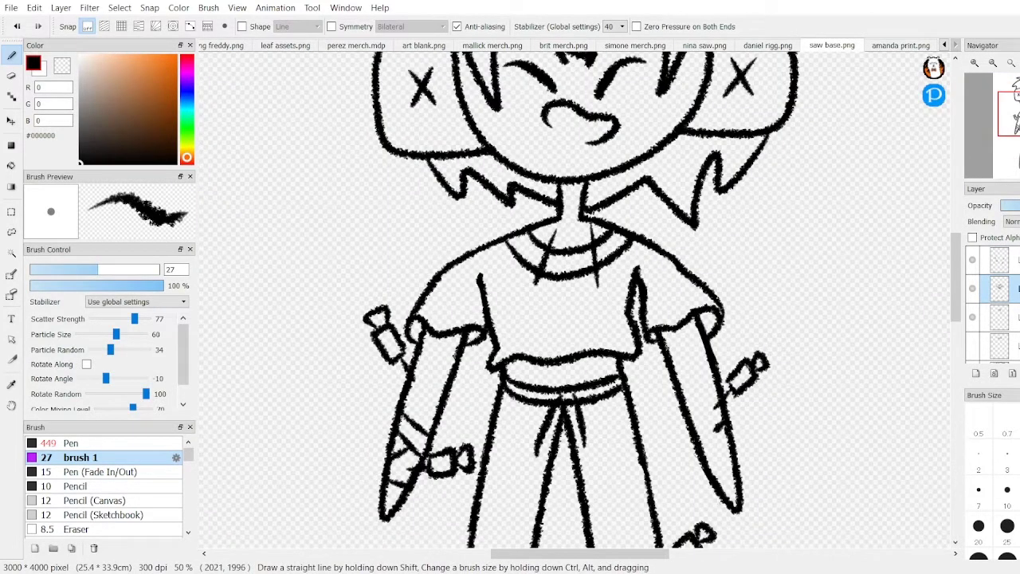
{"action": "key", "text": "ctrl+minus"}
{"action": "key", "text": "ctrl+plus"}
Step: Fill the hair with brown, tidying the line work with the eraser
{"action": "key", "text": "ctrl+minus"}
{"action": "key", "text": "ctrl+minus"}
{"action": "key", "text": "ctrl+minus"}
{"action": "key", "text": "ctrl+minus"}
{"action": "key", "text": "ctrl+minus"}
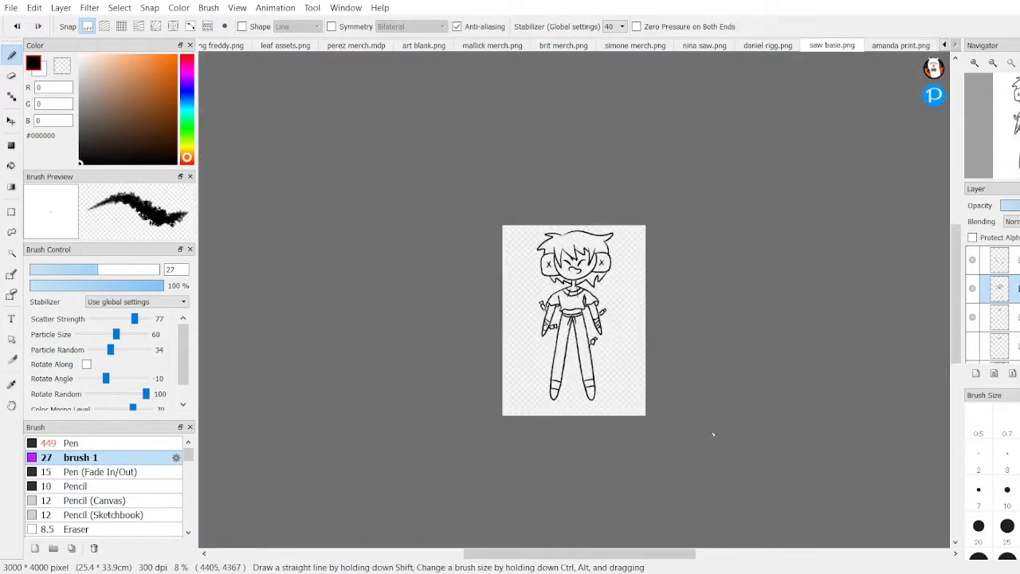
{"action": "key", "text": "ctrl+plus"}
{"action": "key", "text": "ctrl+plus"}
{"action": "key", "text": "ctrl+plus"}
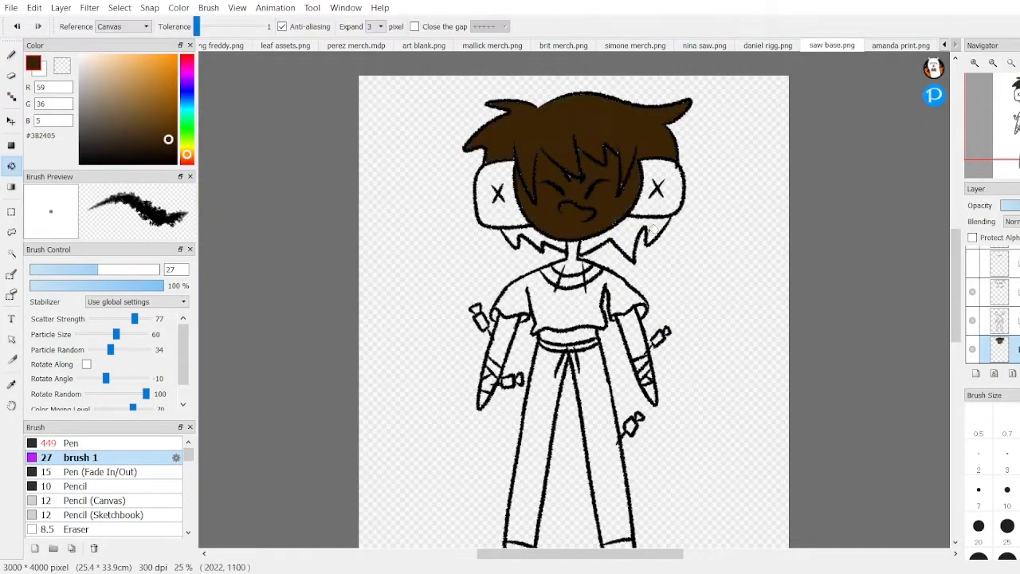
{"action": "key", "text": "ctrl+plus"}
{"action": "key", "text": "ctrl+plus"}
{"action": "key", "text": "ctrl+plus"}
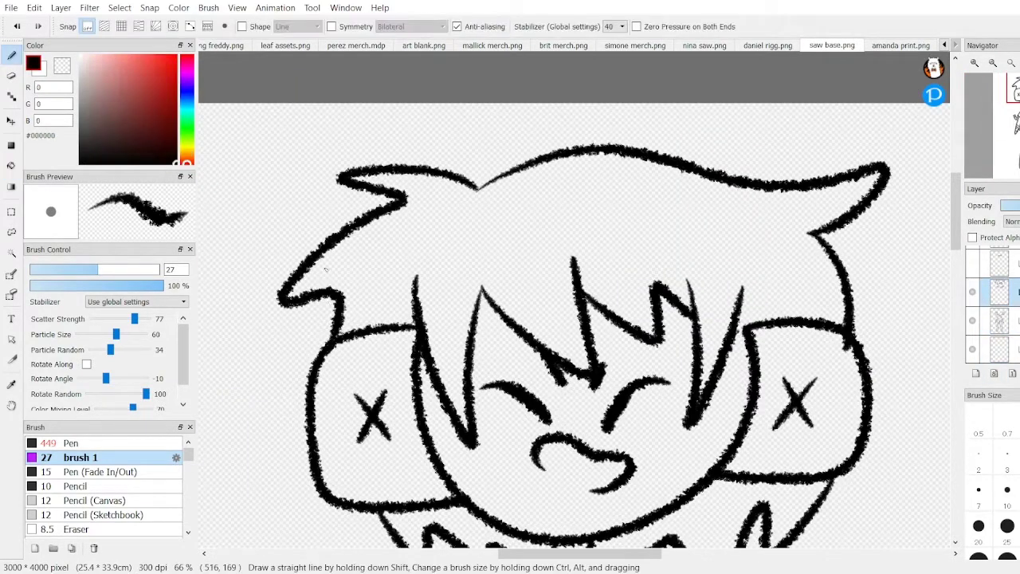
{"action": "key", "text": "e"}
{"action": "key", "text": "ctrl+minus"}
{"action": "key", "text": "ctrl+minus"}
{"action": "key", "text": "ctrl+minus"}
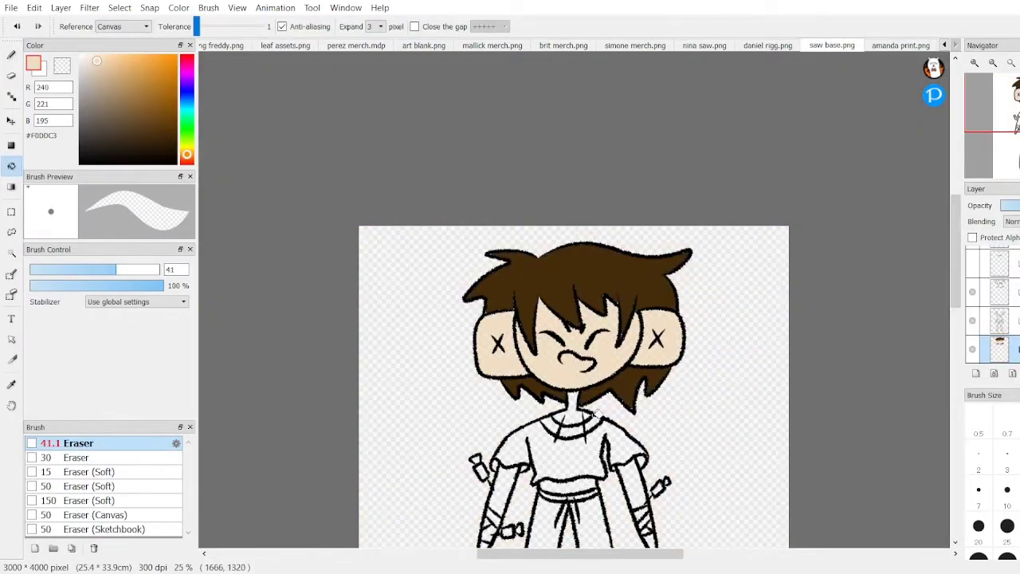
Step: Fill the skin with a light tone on the arms and waist, then view the whole character
{"action": "key", "text": "ctrl+plus"}
{"action": "scroll", "coordinate": [680, 372], "scroll_direction": "down", "scroll_amount": 5}
{"action": "key", "text": "ctrl+minus"}
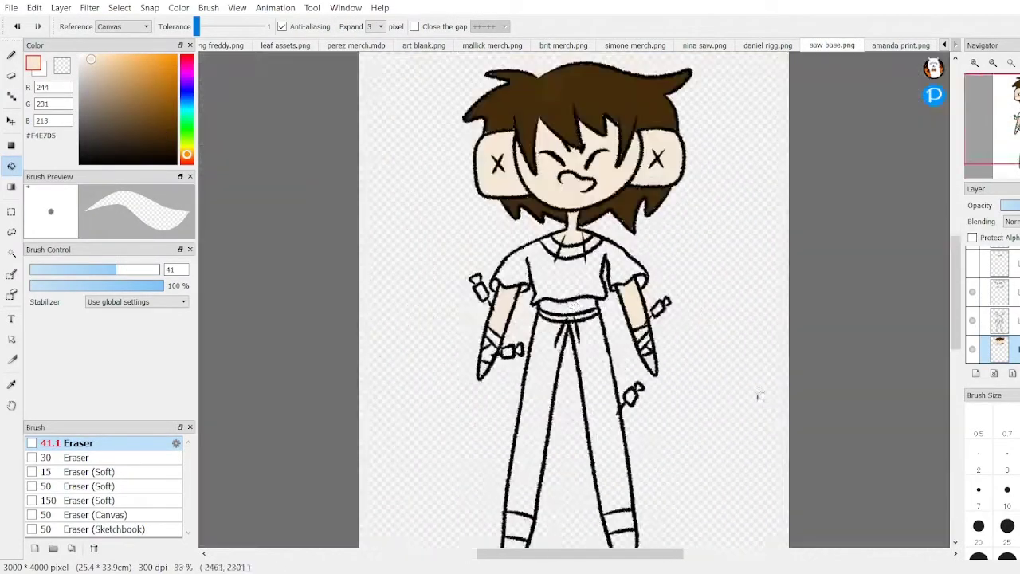
{"action": "key", "text": "ctrl+plus"}
{"action": "key", "text": "ctrl+plus"}
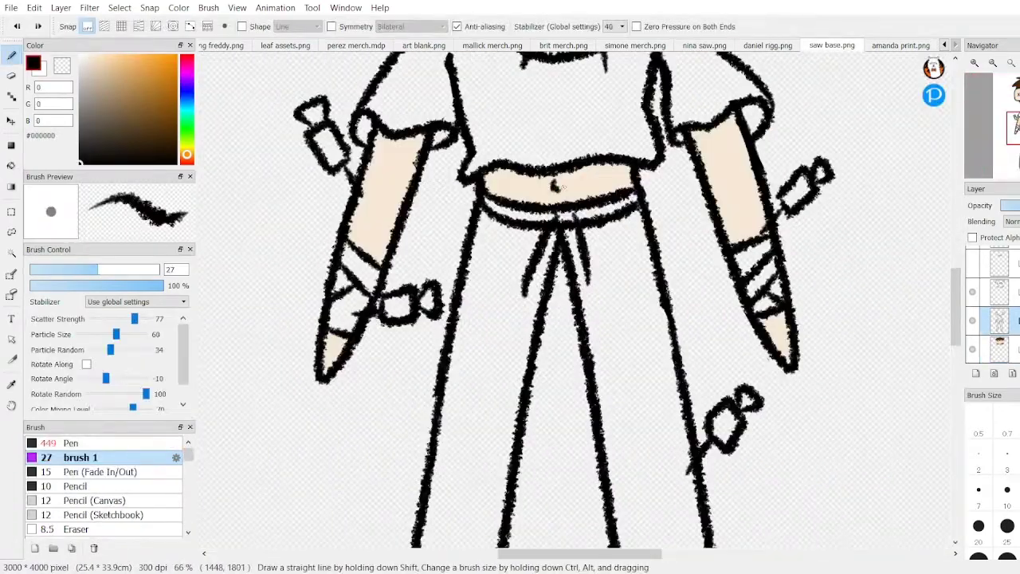
{"action": "key", "text": "ctrl+minus"}
{"action": "key", "text": "ctrl+minus"}
{"action": "key", "text": "ctrl+plus"}
{"action": "key", "text": "ctrl+plus"}
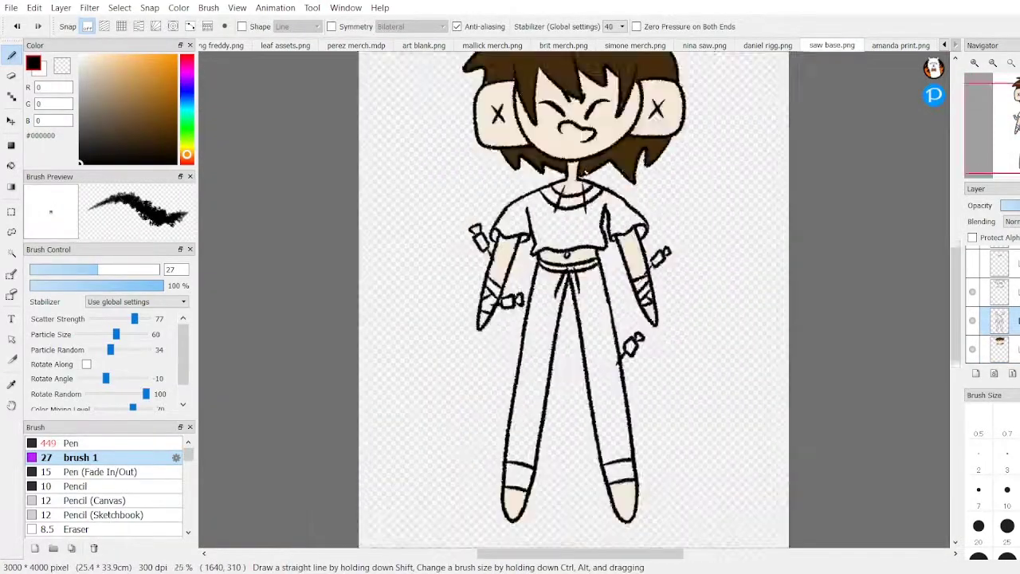
{"action": "key", "text": "ctrl+plus"}
{"action": "key", "text": "ctrl+plus"}
{"action": "key", "text": "ctrl+plus"}
{"action": "key", "text": "ctrl+plus"}
{"action": "key", "text": "ctrl+minus"}
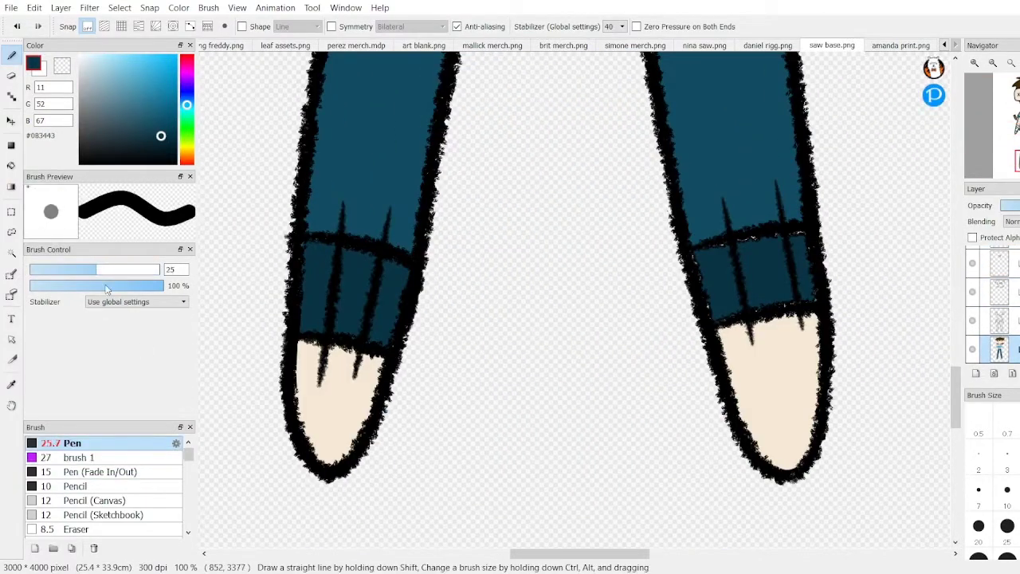
Step: Pick the brown hair colour for the pen
{"action": "left_click_drag", "start_coordinate": [960, 397], "coordinate": [960, 317]}
{"action": "scroll", "coordinate": [574, 300], "scroll_direction": "up", "scroll_amount": 3}
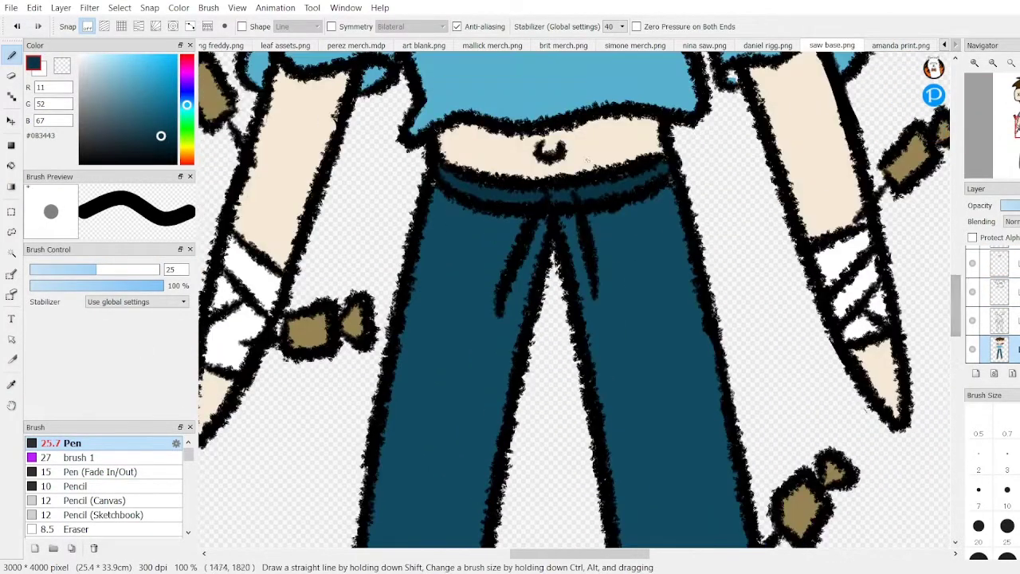
{"action": "scroll", "coordinate": [539, 254], "scroll_direction": "up", "scroll_amount": 5}
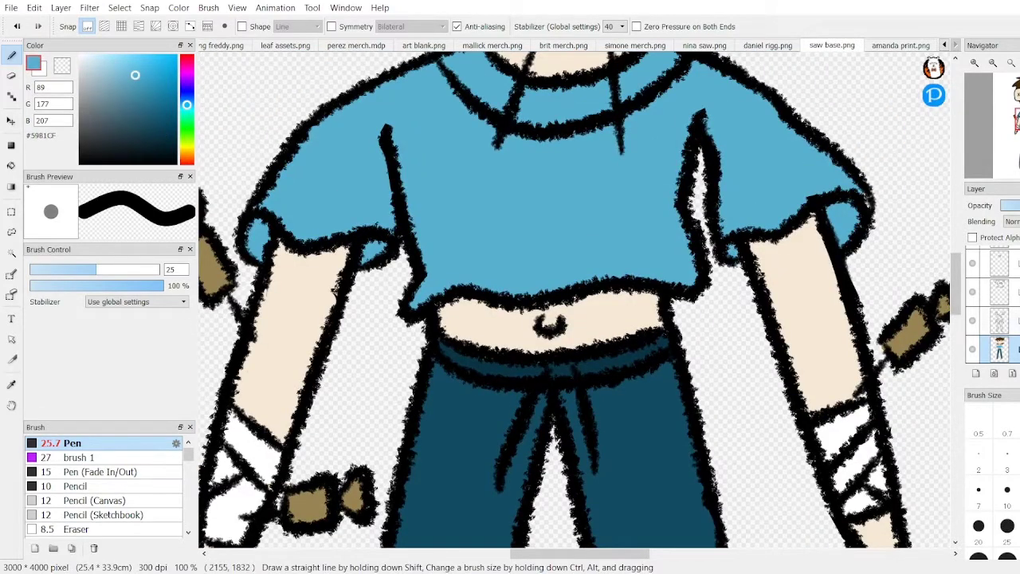
{"action": "key", "text": "e"}
{"action": "key", "text": "p"}
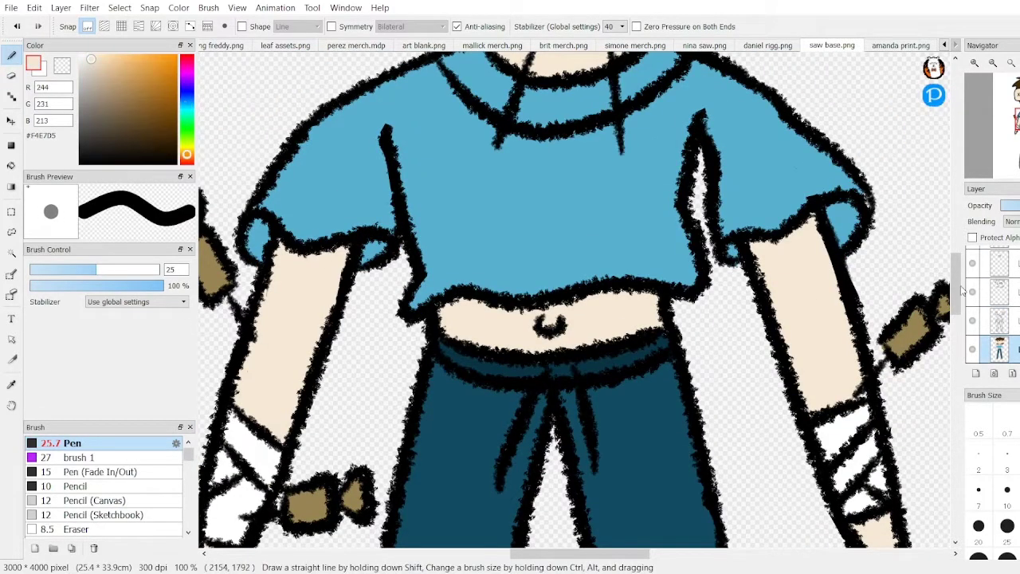
{"action": "scroll", "coordinate": [860, 263], "scroll_direction": "up", "scroll_amount": 12}
{"action": "left_click", "coordinate": [757, 230], "text": "alt"}
{"action": "scroll", "coordinate": [574, 302], "scroll_direction": "up", "scroll_amount": 10}
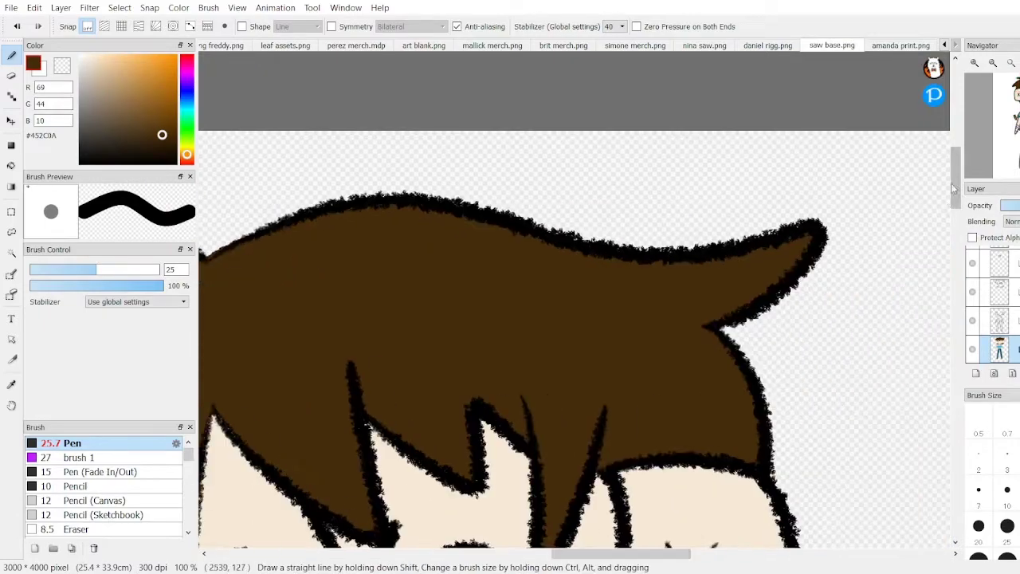
{"action": "scroll", "coordinate": [574, 303], "scroll_direction": "down", "scroll_amount": 5}
Step: Add a new layer and try a green background stroke, then undo it
{"action": "key", "text": "ctrl+shift+n"}
{"action": "left_click_drag", "start_coordinate": [186, 154], "coordinate": [187, 130]}
{"action": "left_click", "coordinate": [147, 109]}
{"action": "left_click_drag", "start_coordinate": [95, 270], "coordinate": [159, 269]}
{"action": "left_click_drag", "start_coordinate": [494, 239], "coordinate": [622, 518]}
{"action": "scroll", "coordinate": [558, 319], "scroll_direction": "up", "scroll_amount": 5}
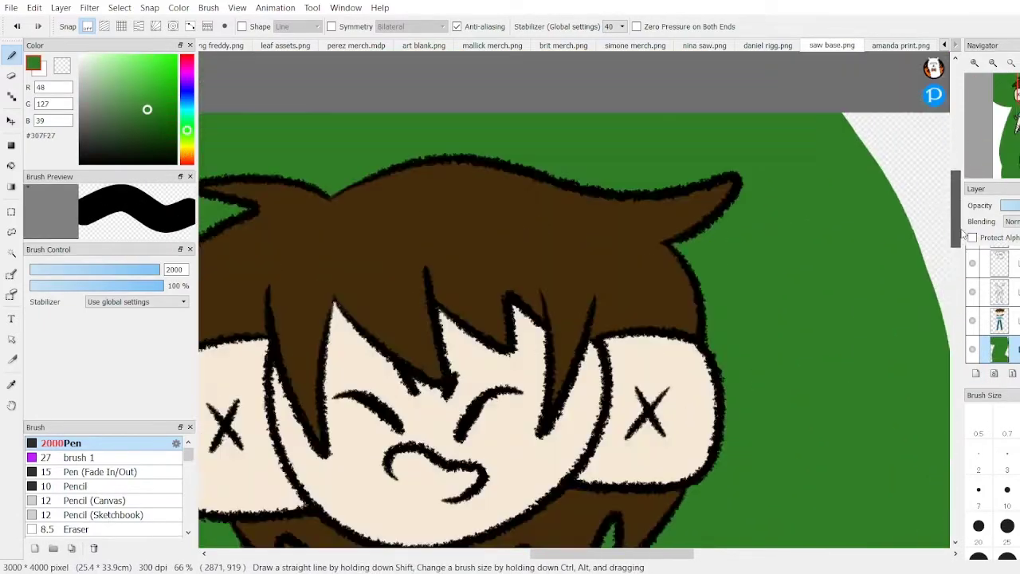
{"action": "scroll", "coordinate": [938, 393], "scroll_direction": "down", "scroll_amount": 8}
{"action": "key", "text": "ctrl+z"}
Step: Colour the collar and touch up the shirt edge in light blue
{"action": "scroll", "coordinate": [558, 319], "scroll_direction": "up", "scroll_amount": 10}
{"action": "scroll", "coordinate": [492, 396], "scroll_direction": "up", "scroll_amount": 3}
{"action": "left_click", "coordinate": [492, 396], "text": "alt"}
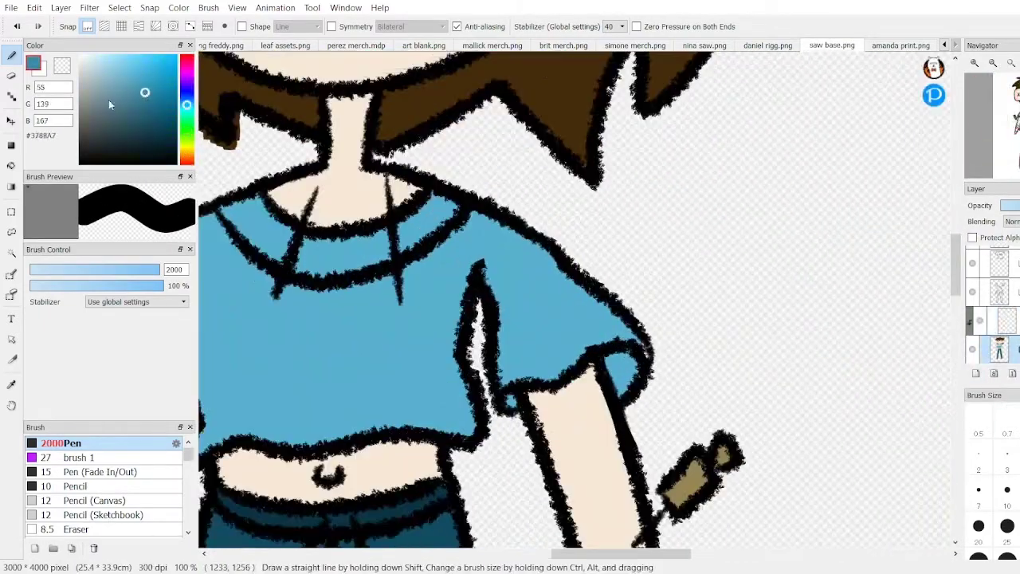
{"action": "key", "text": "g"}
{"action": "left_click", "coordinate": [492, 396], "text": "alt"}
{"action": "key", "text": "b"}
{"action": "left_click_drag", "start_coordinate": [491, 396], "coordinate": [362, 354]}
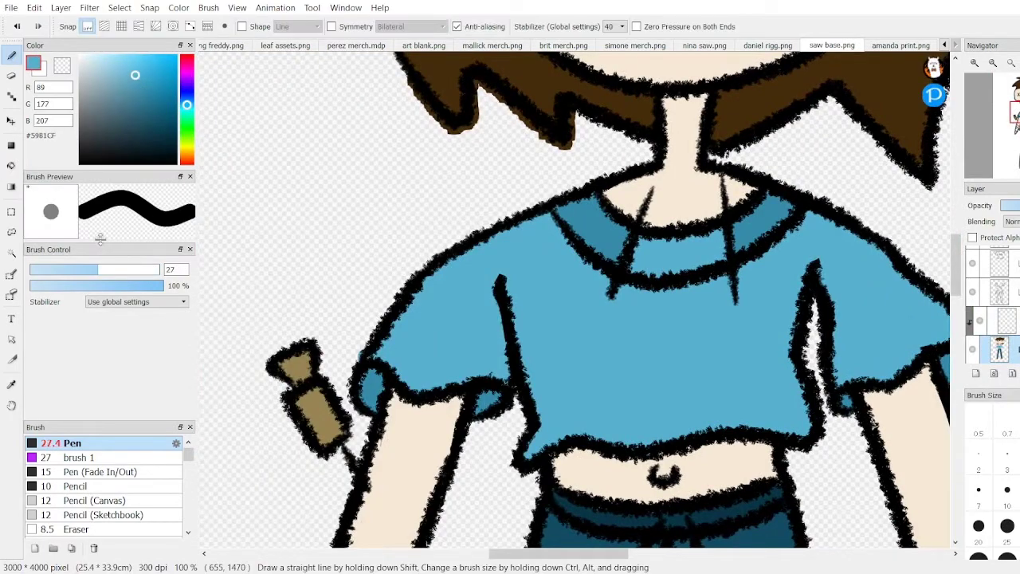
Step: Erase stray colour around the shirt
{"action": "scroll", "coordinate": [362, 353], "scroll_direction": "down", "scroll_amount": 2}
{"action": "scroll", "coordinate": [822, 226], "scroll_direction": "up", "scroll_amount": 3}
{"action": "scroll", "coordinate": [822, 227], "scroll_direction": "down", "scroll_amount": 3}
{"action": "key", "text": "e"}
{"action": "scroll", "coordinate": [588, 412], "scroll_direction": "up", "scroll_amount": 3}
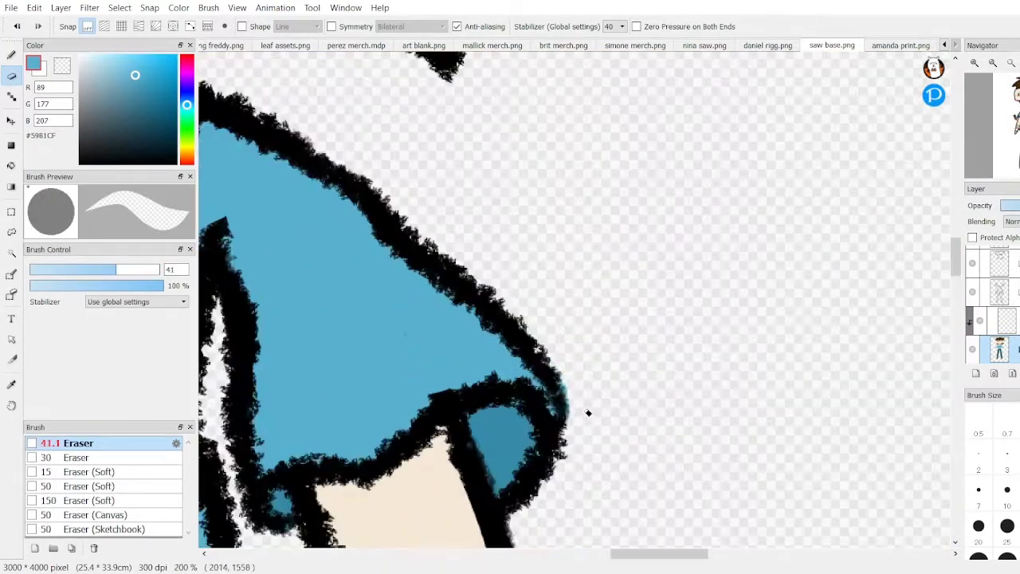
{"action": "scroll", "coordinate": [903, 331], "scroll_direction": "down", "scroll_amount": 6}
{"action": "scroll", "coordinate": [903, 331], "scroll_direction": "up", "scroll_amount": 5}
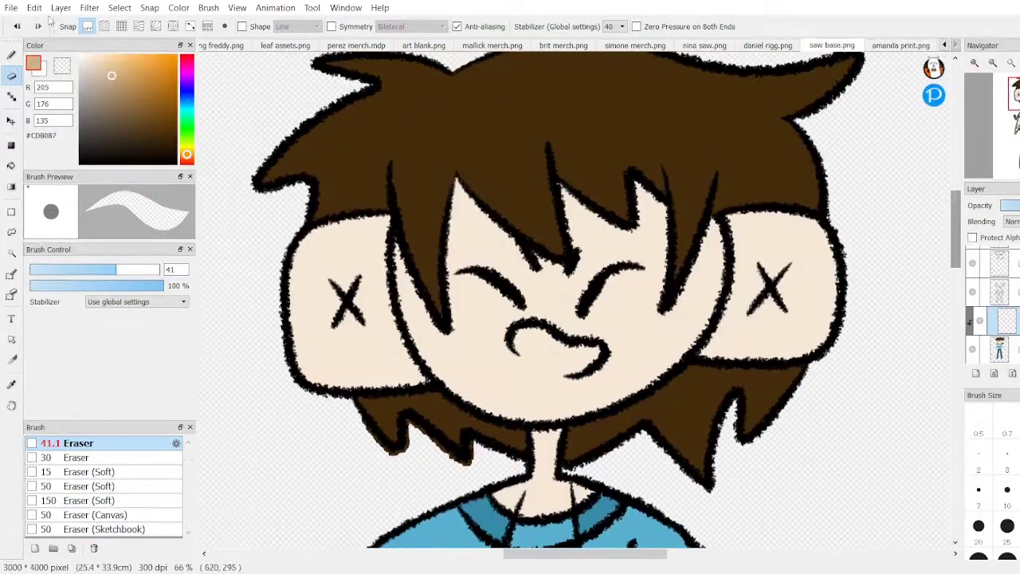
Step: Paint tan shading by the face and on both cheeks, erasing any overspill
{"action": "key", "text": "b"}
{"action": "left_click_drag", "start_coordinate": [615, 391], "coordinate": [719, 289]}
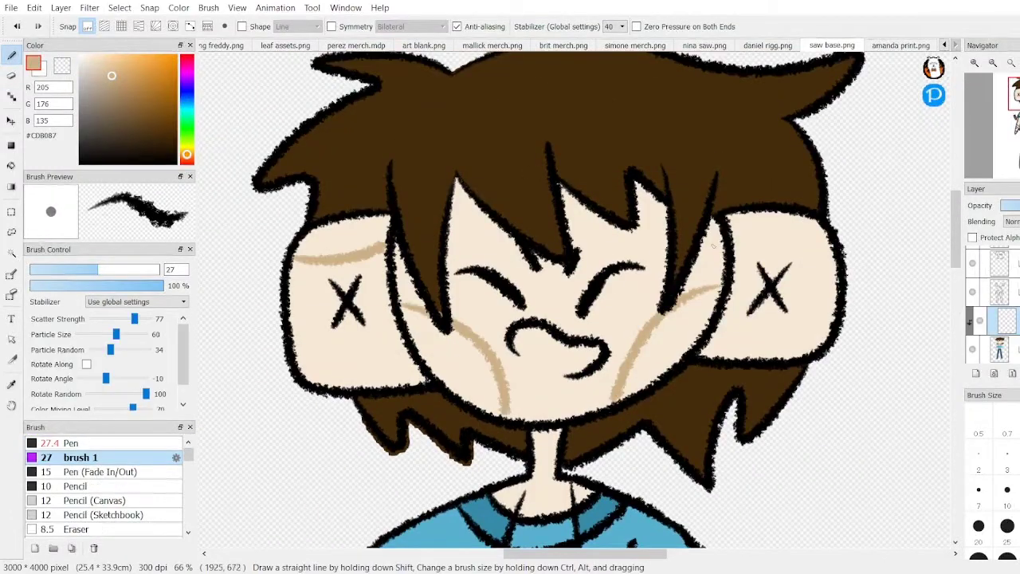
{"action": "left_click_drag", "start_coordinate": [343, 232], "coordinate": [479, 382]}
{"action": "scroll", "coordinate": [747, 228], "scroll_direction": "down", "scroll_amount": 3}
{"action": "scroll", "coordinate": [494, 426], "scroll_direction": "up", "scroll_amount": 3}
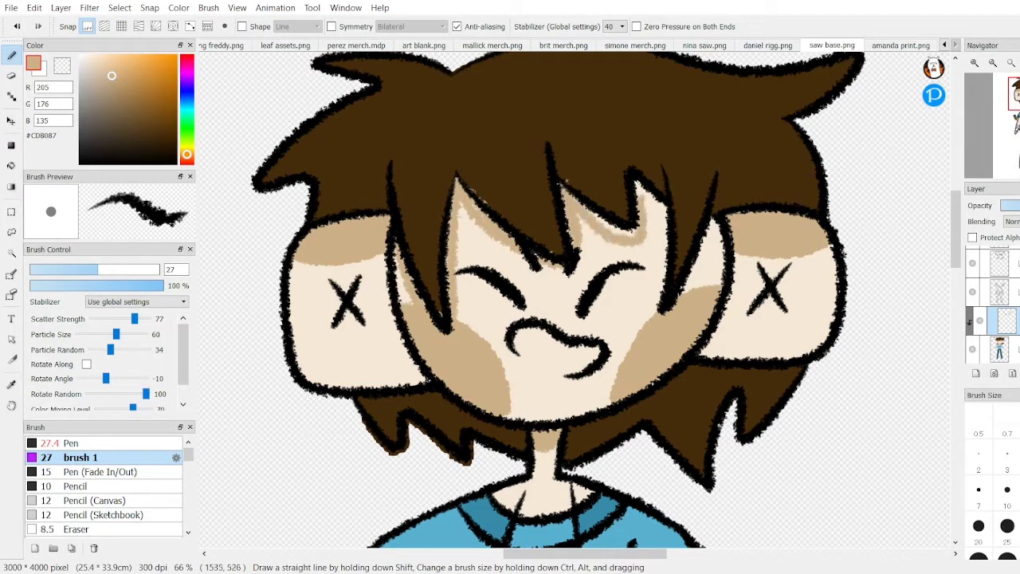
{"action": "key", "text": "e"}
{"action": "scroll", "coordinate": [715, 216], "scroll_direction": "up", "scroll_amount": 1}
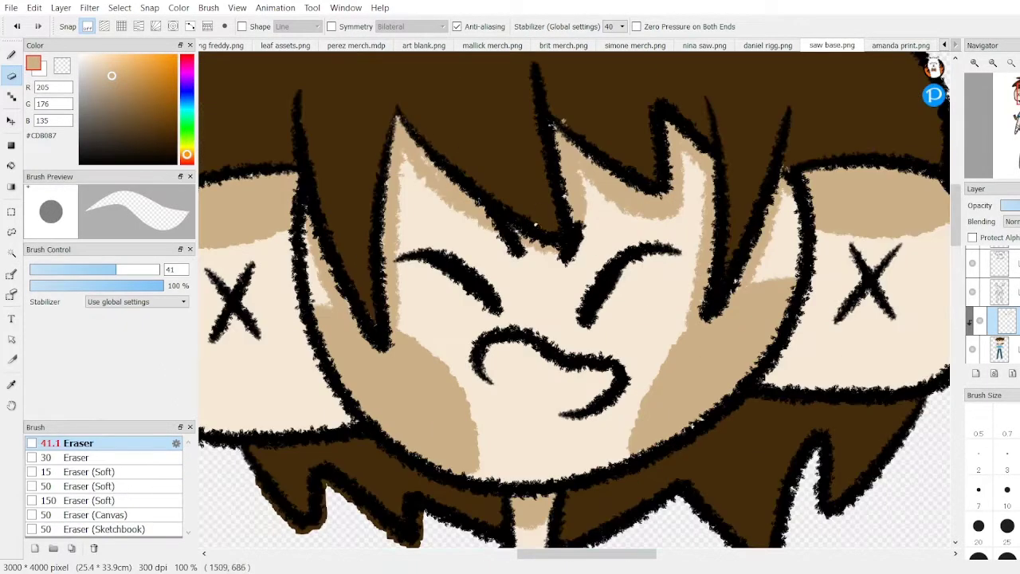
{"action": "key", "text": "b"}
{"action": "scroll", "coordinate": [800, 173], "scroll_direction": "down", "scroll_amount": 4}
{"action": "scroll", "coordinate": [826, 294], "scroll_direction": "up", "scroll_amount": 4}
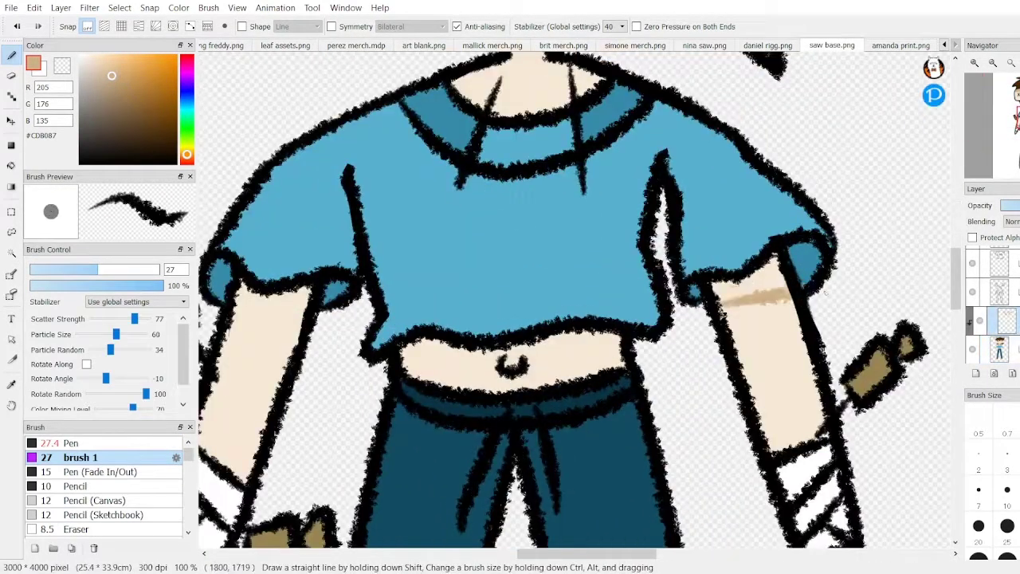
{"action": "scroll", "coordinate": [557, 302], "scroll_direction": "down", "scroll_amount": 4}
{"action": "scroll", "coordinate": [558, 303], "scroll_direction": "up", "scroll_amount": 4}
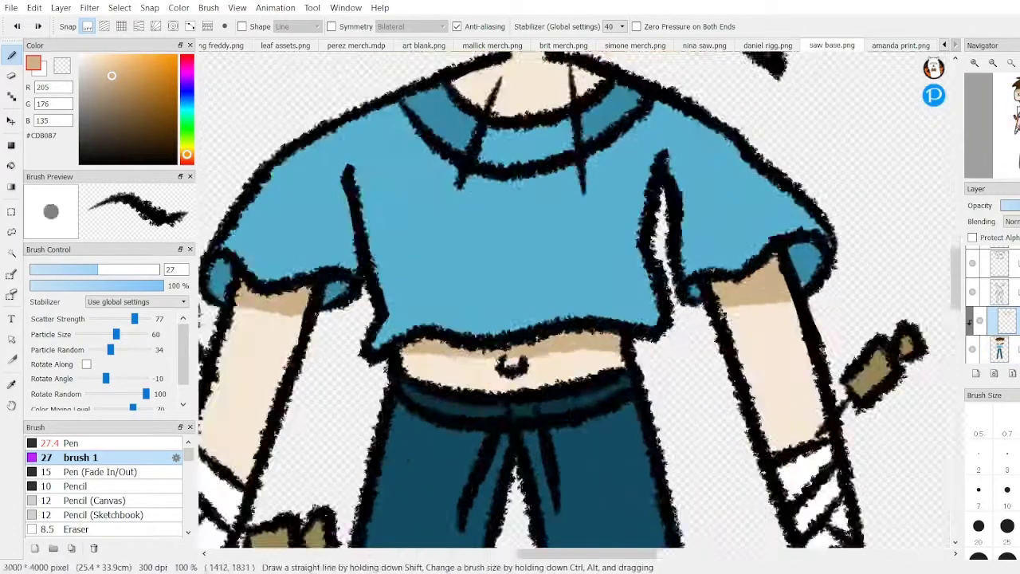
{"action": "scroll", "coordinate": [558, 303], "scroll_direction": "down", "scroll_amount": 4}
{"action": "scroll", "coordinate": [558, 302], "scroll_direction": "up", "scroll_amount": 3}
{"action": "scroll", "coordinate": [558, 303], "scroll_direction": "down", "scroll_amount": 3}
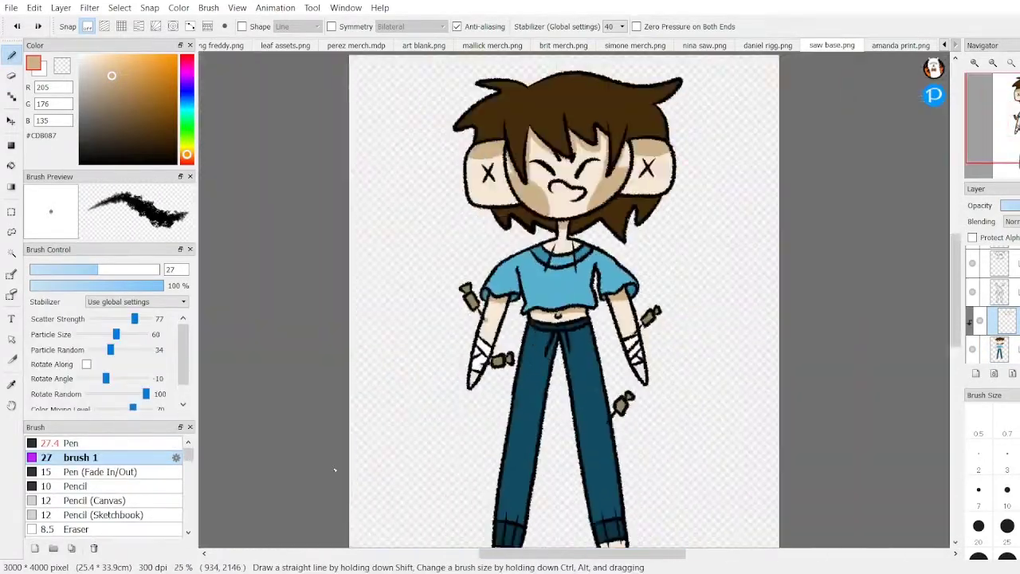
{"action": "scroll", "coordinate": [558, 303], "scroll_direction": "up", "scroll_amount": 2}
Step: On the colour layer, bucket-fill the rip on the left jeans leg with skin tone
{"action": "left_click", "coordinate": [510, 414], "text": "alt"}
{"action": "scroll", "coordinate": [603, 439], "scroll_direction": "down", "scroll_amount": 1}
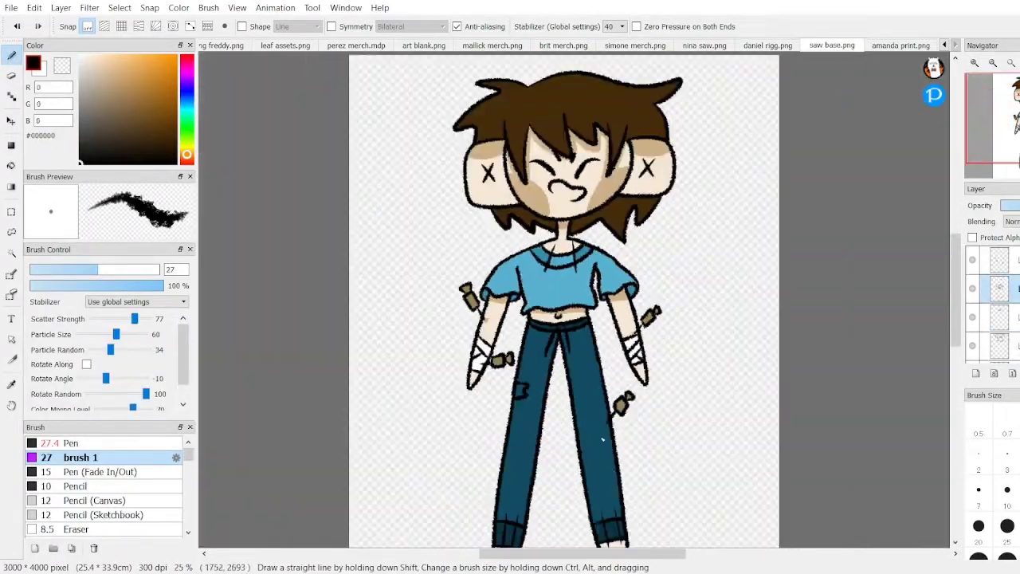
{"action": "scroll", "coordinate": [602, 451], "scroll_direction": "up", "scroll_amount": 2}
{"action": "left_click", "coordinate": [474, 230], "text": "alt"}
{"action": "key", "text": "g"}
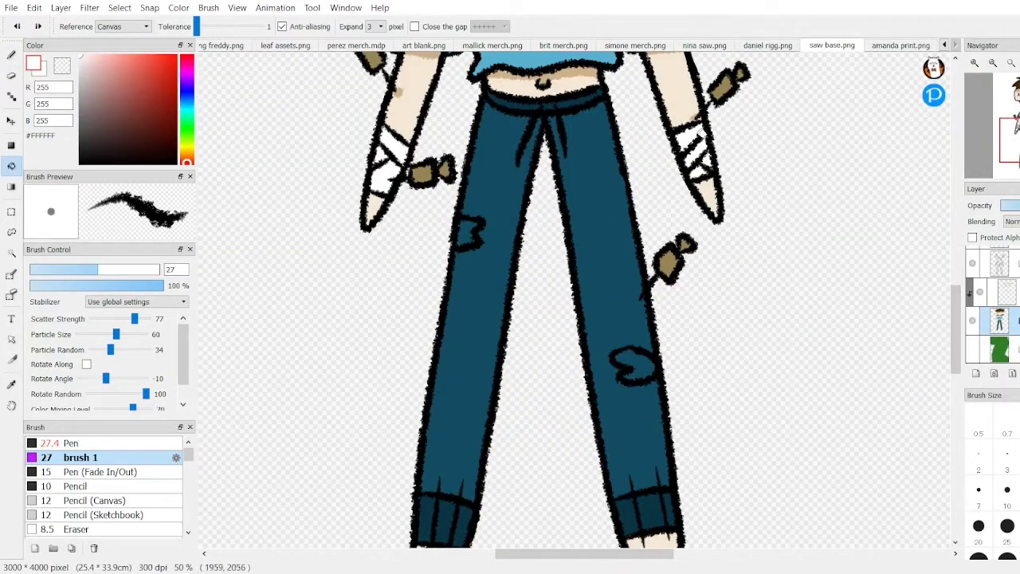
{"action": "left_click", "coordinate": [470, 234]}
{"action": "scroll", "coordinate": [470, 234], "scroll_direction": "down", "scroll_amount": 2}
{"action": "scroll", "coordinate": [470, 233], "scroll_direction": "up", "scroll_amount": 3}
{"action": "key", "text": "b"}
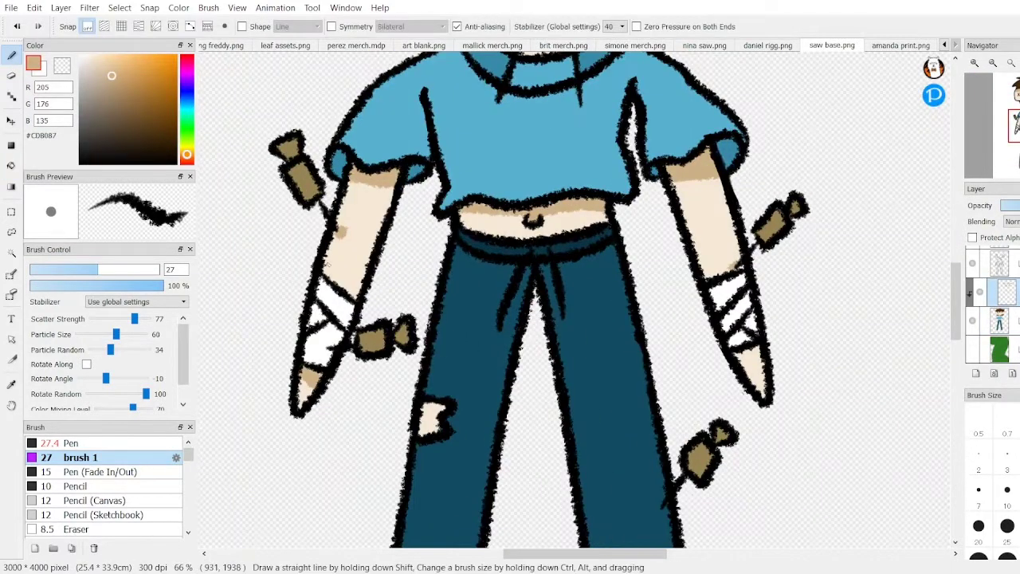
{"action": "scroll", "coordinate": [811, 253], "scroll_direction": "down", "scroll_amount": 5}
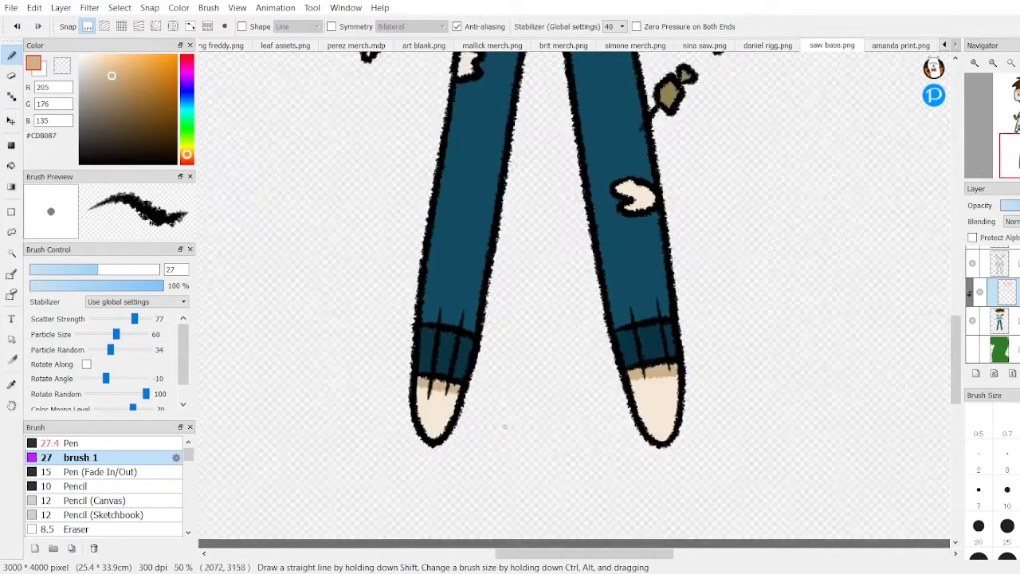
{"action": "scroll", "coordinate": [812, 253], "scroll_direction": "up", "scroll_amount": 1}
{"action": "scroll", "coordinate": [511, 303], "scroll_direction": "down", "scroll_amount": 3}
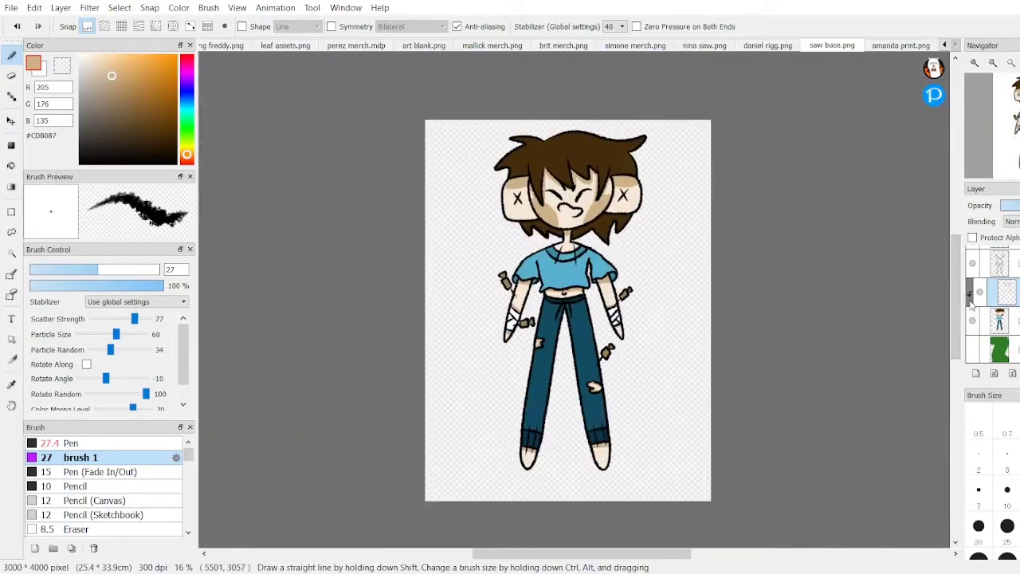
{"action": "scroll", "coordinate": [569, 130], "scroll_direction": "up", "scroll_amount": 4}
{"action": "left_click", "coordinate": [569, 130], "text": "alt"}
Step: On the character layer, try dark pink in the mouth and undo it so the mouth stays white
{"action": "scroll", "coordinate": [569, 130], "scroll_direction": "down", "scroll_amount": 3}
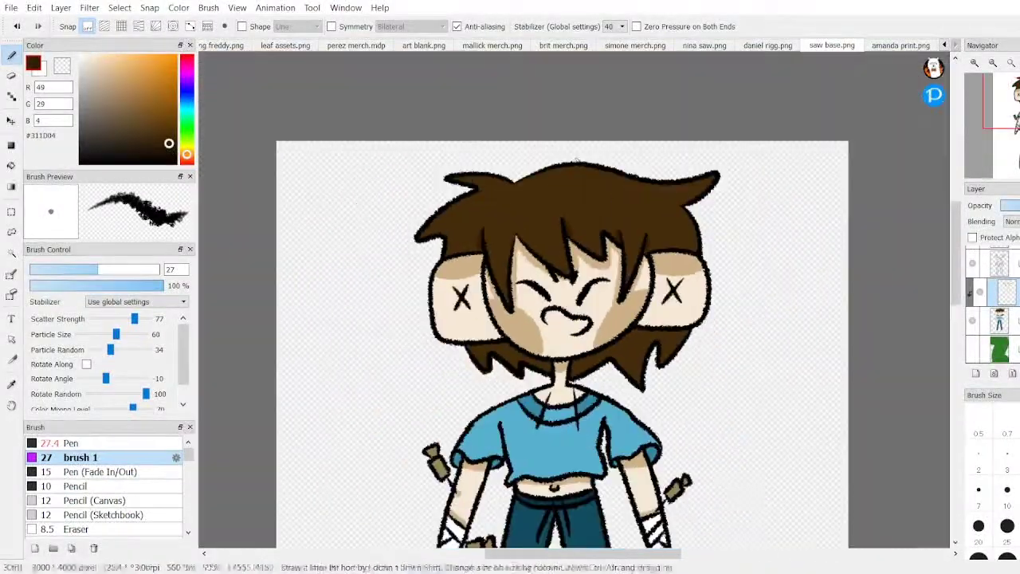
{"action": "scroll", "coordinate": [381, 396], "scroll_direction": "up", "scroll_amount": 3}
{"action": "left_click", "coordinate": [980, 322]}
{"action": "key", "text": "e"}
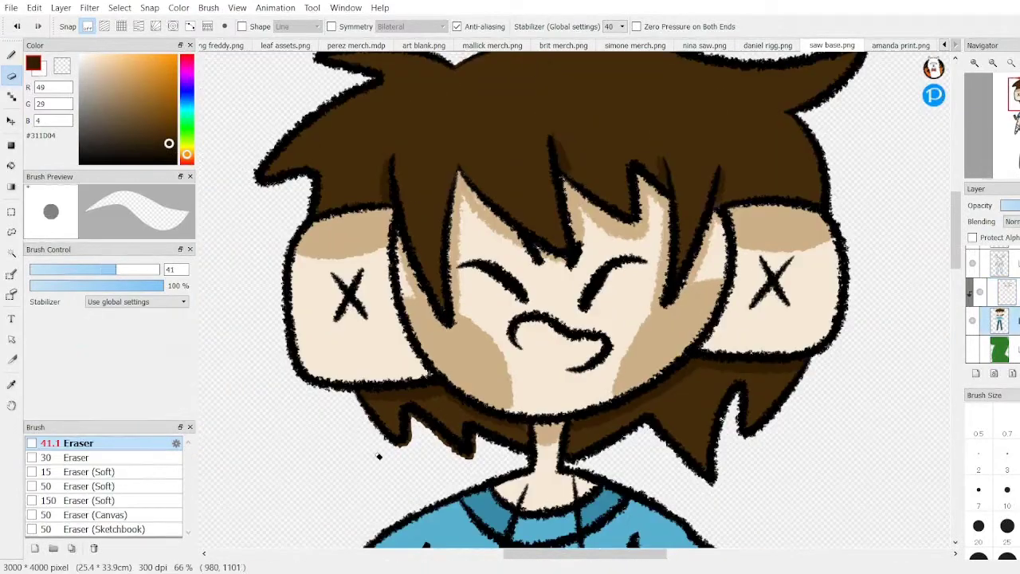
{"action": "scroll", "coordinate": [393, 452], "scroll_direction": "down", "scroll_amount": 3}
{"action": "scroll", "coordinate": [515, 385], "scroll_direction": "up", "scroll_amount": 4}
{"action": "key", "text": "p"}
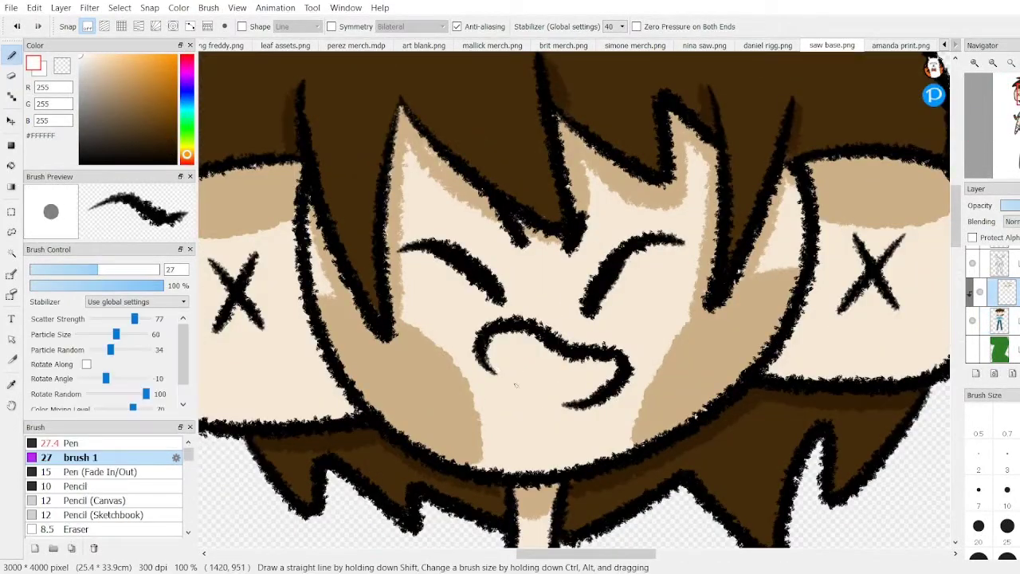
{"action": "scroll", "coordinate": [561, 363], "scroll_direction": "down", "scroll_amount": 3}
{"action": "scroll", "coordinate": [561, 362], "scroll_direction": "up", "scroll_amount": 3}
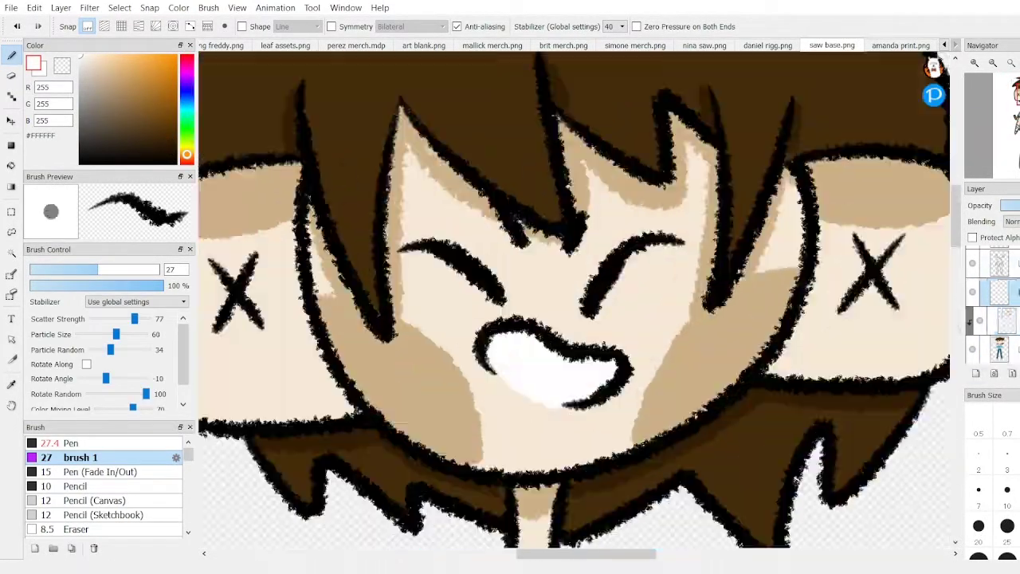
{"action": "left_click", "coordinate": [116, 92]}
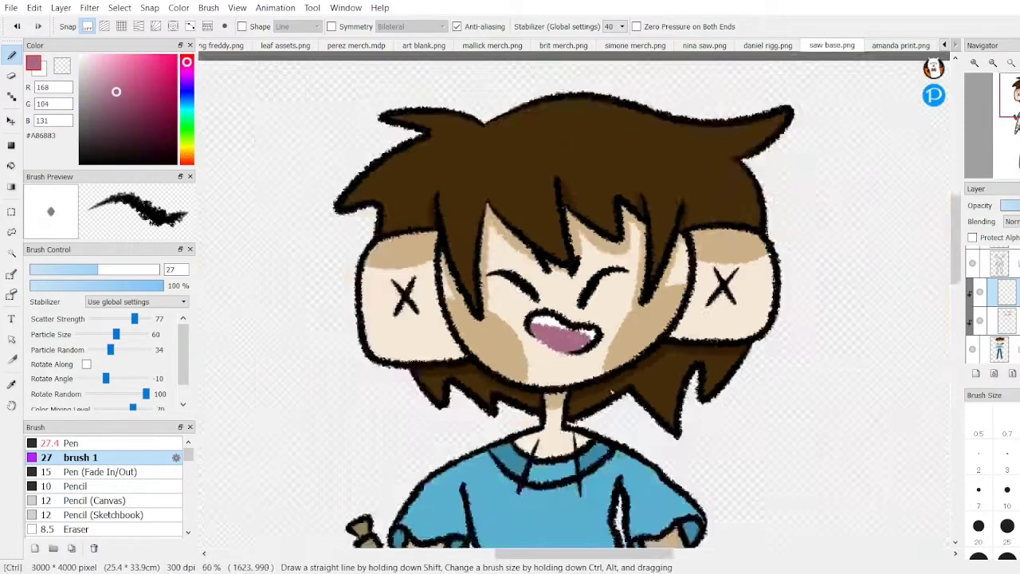
{"action": "key", "text": "ctrl+z"}
{"action": "scroll", "coordinate": [574, 287], "scroll_direction": "up", "scroll_amount": 2}
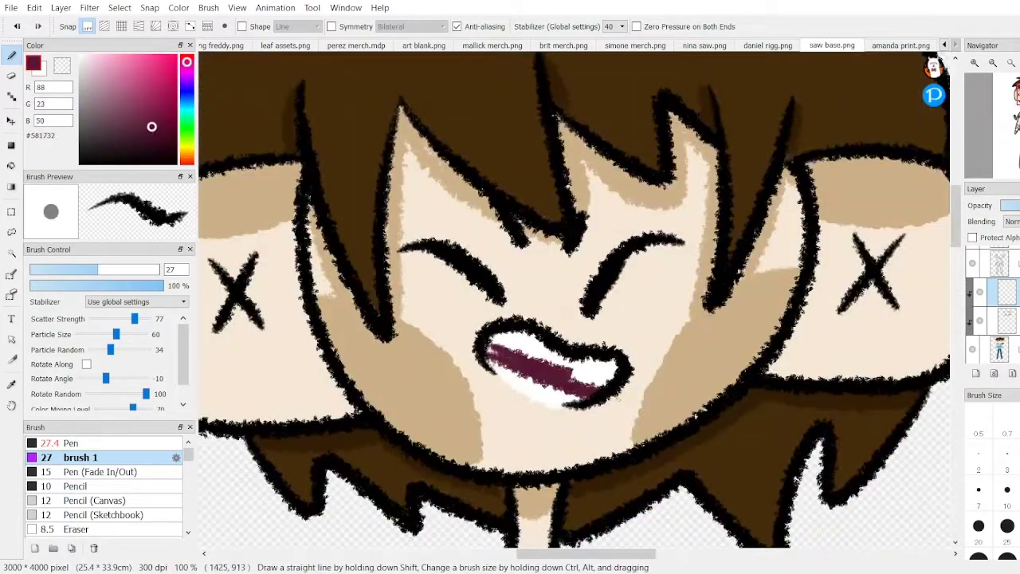
{"action": "scroll", "coordinate": [616, 316], "scroll_direction": "down", "scroll_amount": 3}
{"action": "key", "text": "ctrl+z"}
Step: Paint grey shading inside the right closed eye
{"action": "scroll", "coordinate": [615, 317], "scroll_direction": "up", "scroll_amount": 2}
{"action": "scroll", "coordinate": [540, 312], "scroll_direction": "up", "scroll_amount": 3}
{"action": "left_click_drag", "start_coordinate": [729, 211], "coordinate": [622, 307]}
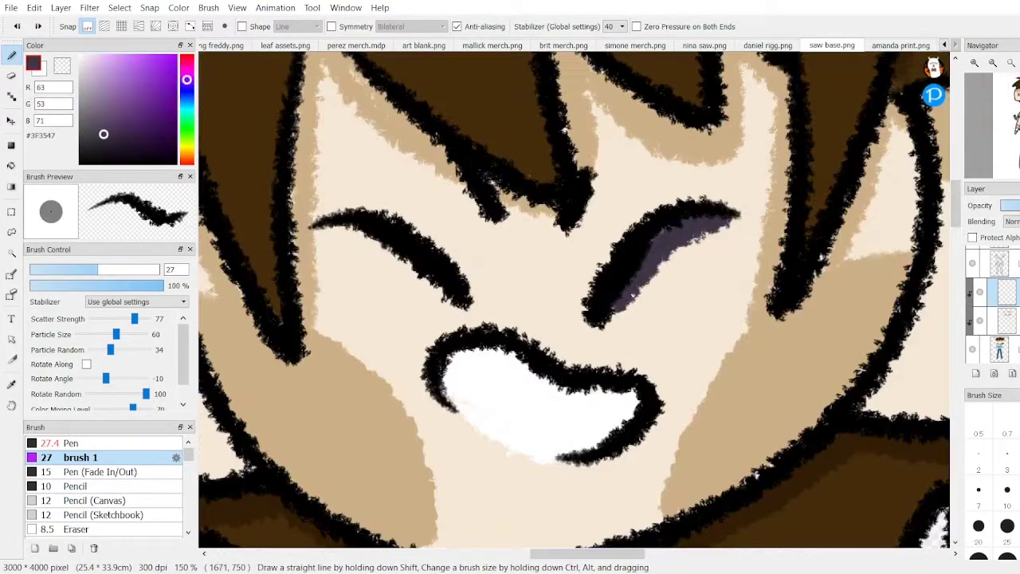
{"action": "scroll", "coordinate": [700, 245], "scroll_direction": "down", "scroll_amount": 5}
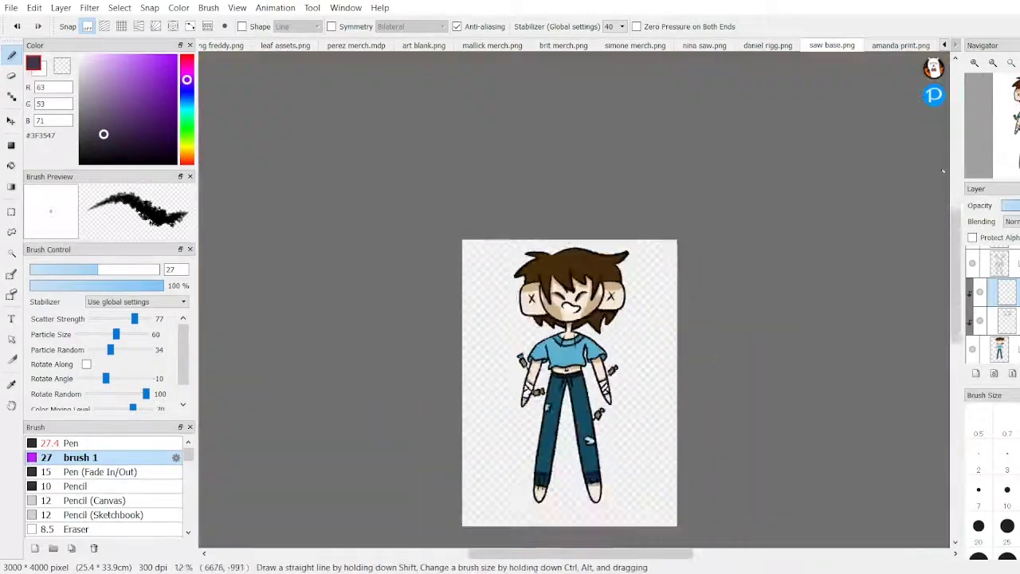
{"action": "scroll", "coordinate": [700, 245], "scroll_direction": "up", "scroll_amount": 5}
{"action": "scroll", "coordinate": [698, 279], "scroll_direction": "down", "scroll_amount": 4}
{"action": "scroll", "coordinate": [698, 280], "scroll_direction": "up", "scroll_amount": 4}
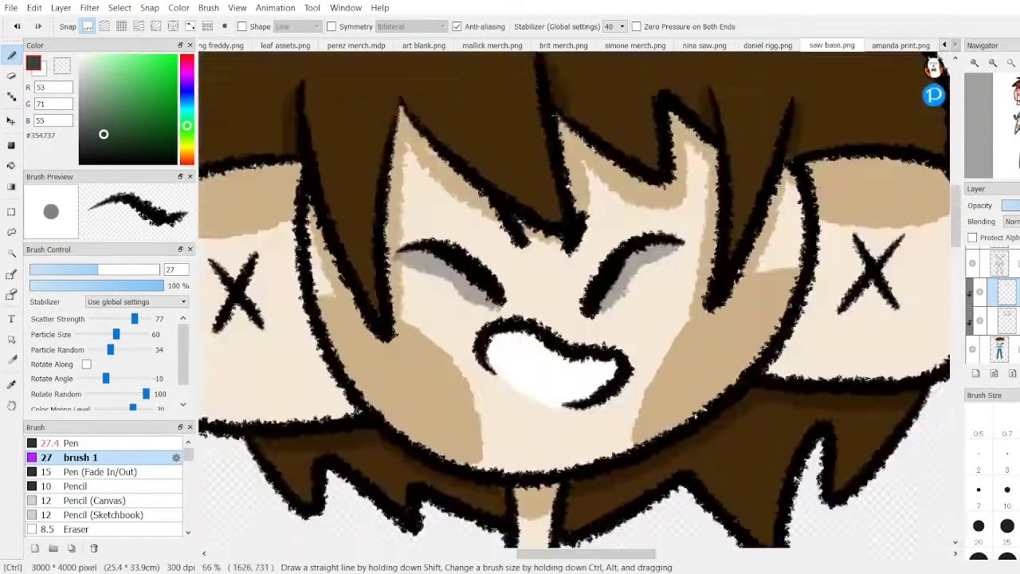
{"action": "scroll", "coordinate": [437, 272], "scroll_direction": "down", "scroll_amount": 7}
{"action": "scroll", "coordinate": [573, 355], "scroll_direction": "up", "scroll_amount": 5}
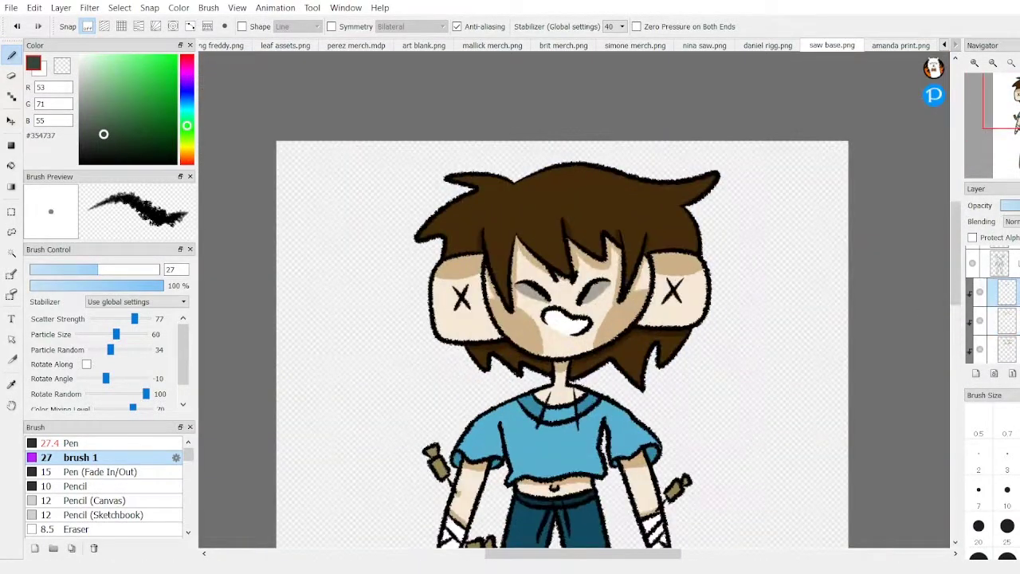
Step: Dab red blood spots on the needles and the arm
{"action": "left_click", "coordinate": [303, 367]}
{"action": "scroll", "coordinate": [558, 318], "scroll_direction": "down", "scroll_amount": 3}
{"action": "scroll", "coordinate": [558, 319], "scroll_direction": "up", "scroll_amount": 3}
{"action": "left_click", "coordinate": [778, 416]}
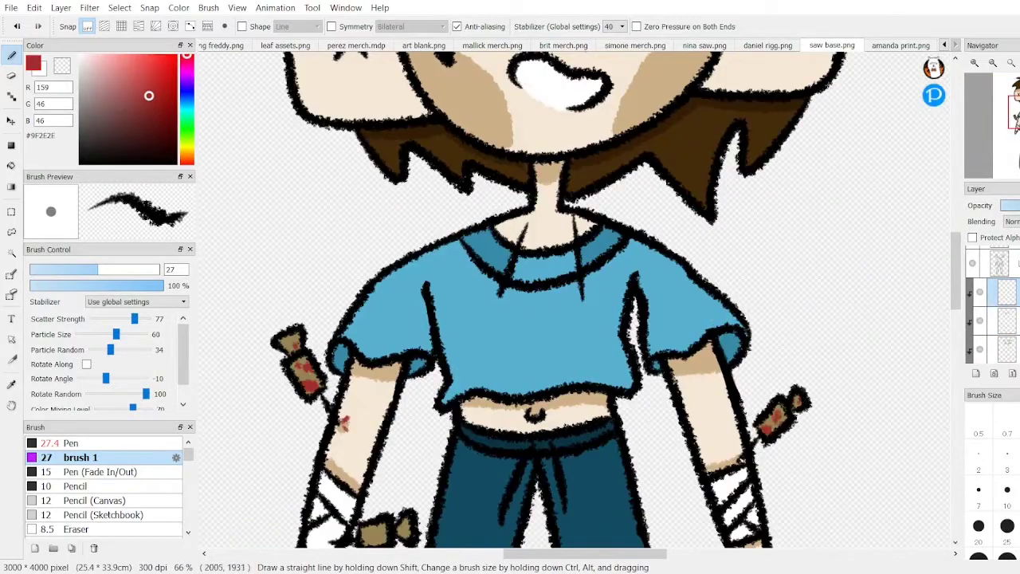
{"action": "left_click", "coordinate": [738, 457]}
{"action": "scroll", "coordinate": [737, 457], "scroll_direction": "down", "scroll_amount": 3}
{"action": "scroll", "coordinate": [696, 498], "scroll_direction": "down", "scroll_amount": 5}
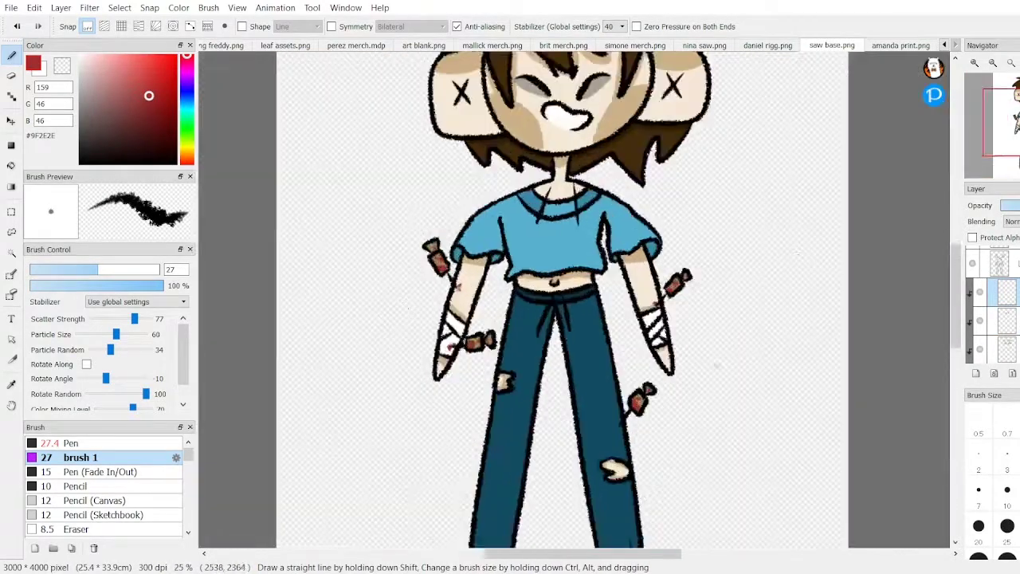
{"action": "scroll", "coordinate": [646, 212], "scroll_direction": "up", "scroll_amount": 5}
{"action": "scroll", "coordinate": [647, 212], "scroll_direction": "down", "scroll_amount": 5}
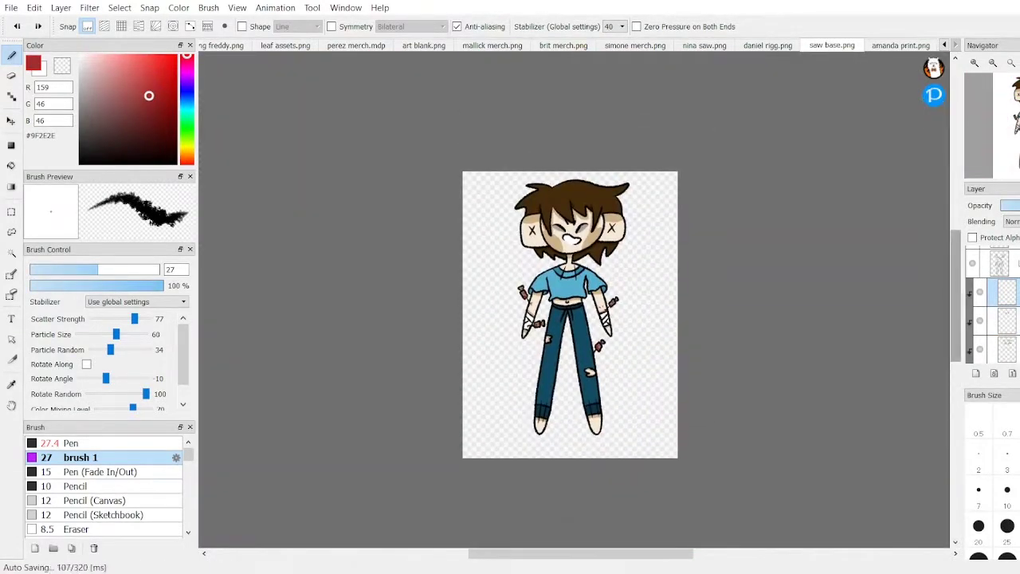
Step: On another layer, darken the shading under the right eye with dark grey
{"action": "left_click", "coordinate": [1006, 320]}
{"action": "scroll", "coordinate": [570, 231], "scroll_direction": "up", "scroll_amount": 5}
{"action": "key", "text": "e"}
{"action": "scroll", "coordinate": [390, 239], "scroll_direction": "down", "scroll_amount": 4}
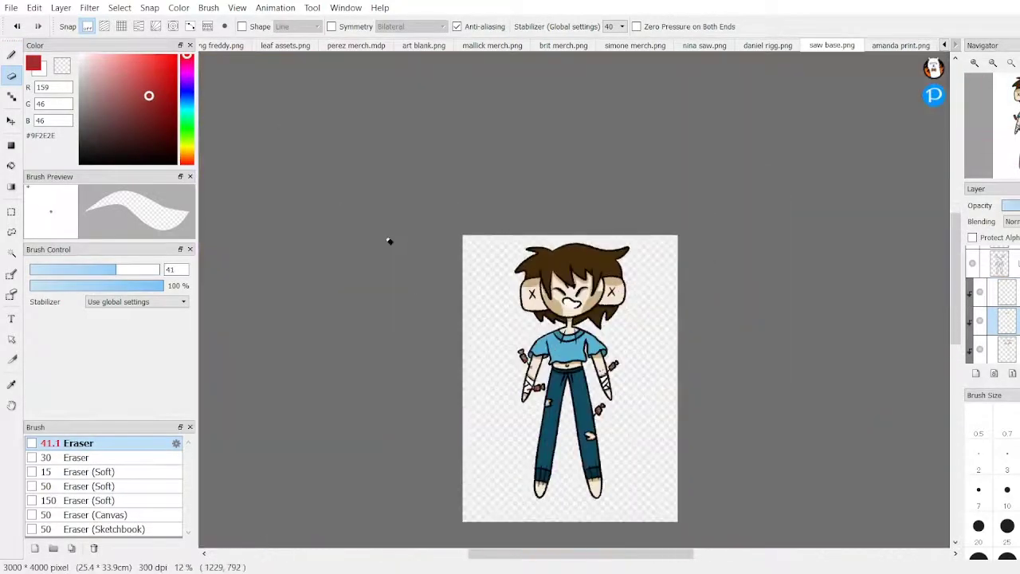
{"action": "scroll", "coordinate": [640, 239], "scroll_direction": "up", "scroll_amount": 4}
{"action": "left_click", "coordinate": [640, 239], "text": "alt"}
{"action": "key", "text": "b"}
{"action": "left_click_drag", "start_coordinate": [630, 251], "coordinate": [718, 182]}
{"action": "scroll", "coordinate": [629, 251], "scroll_direction": "down", "scroll_amount": 3}
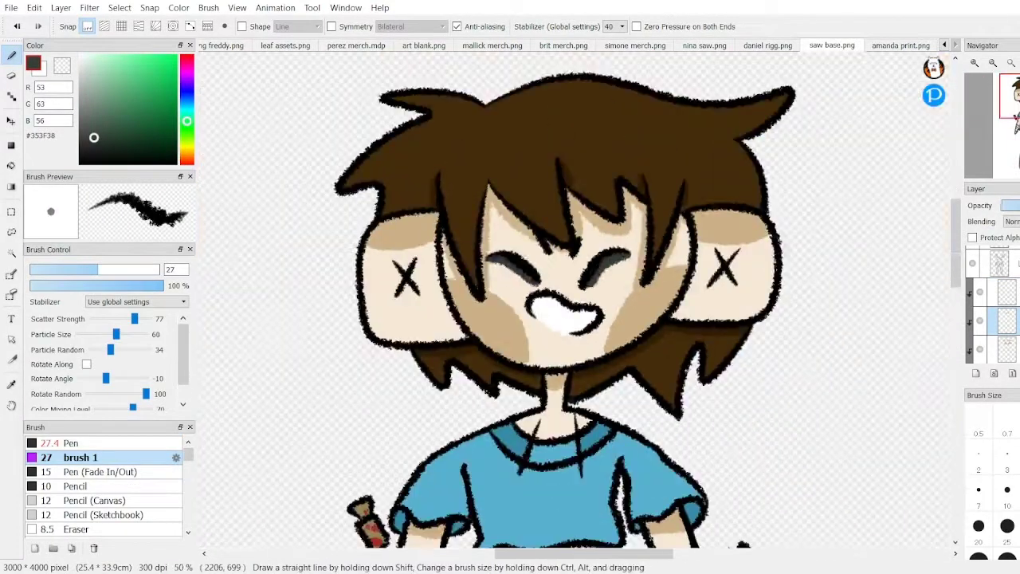
{"action": "scroll", "coordinate": [322, 169], "scroll_direction": "up", "scroll_amount": 4}
{"action": "scroll", "coordinate": [570, 303], "scroll_direction": "down", "scroll_amount": 5}
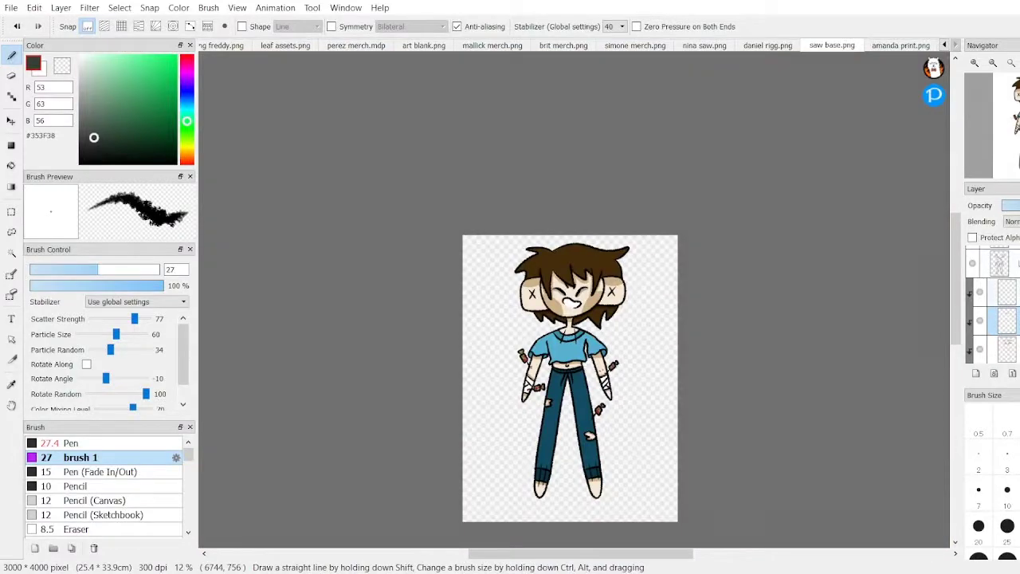
{"action": "scroll", "coordinate": [570, 294], "scroll_direction": "up", "scroll_amount": 4}
{"action": "scroll", "coordinate": [571, 287], "scroll_direction": "up", "scroll_amount": 1}
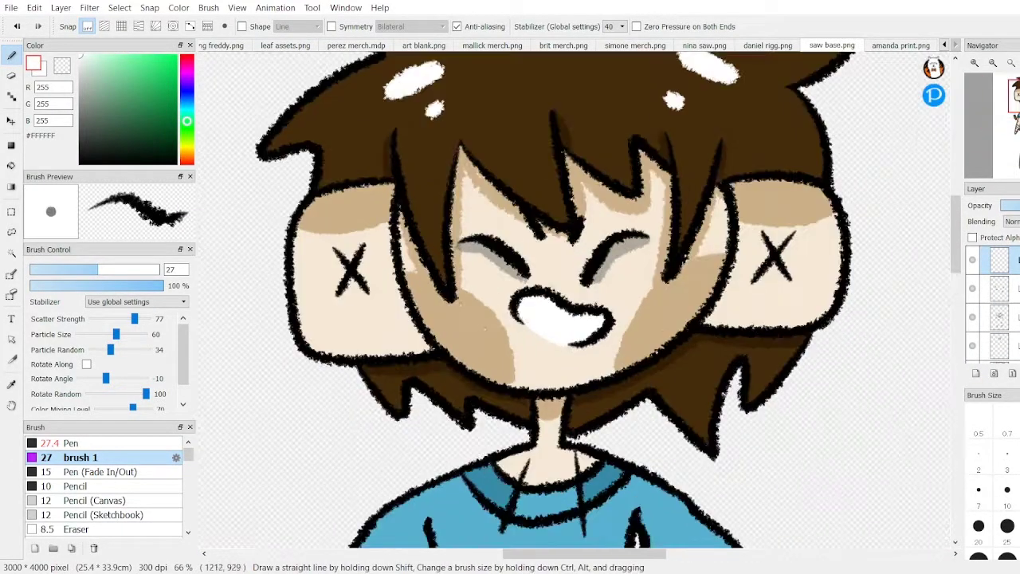
{"action": "scroll", "coordinate": [765, 201], "scroll_direction": "down", "scroll_amount": 5}
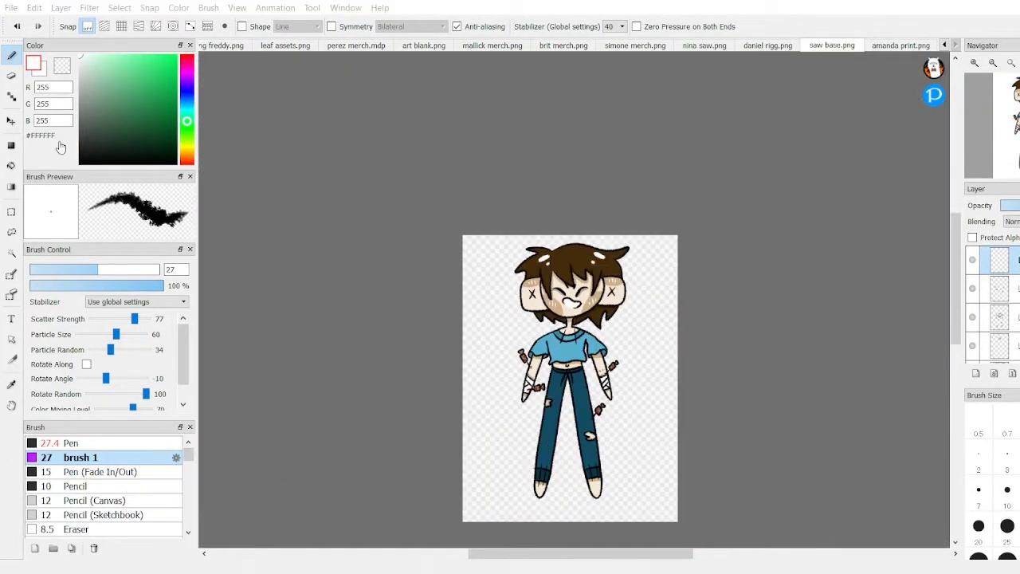